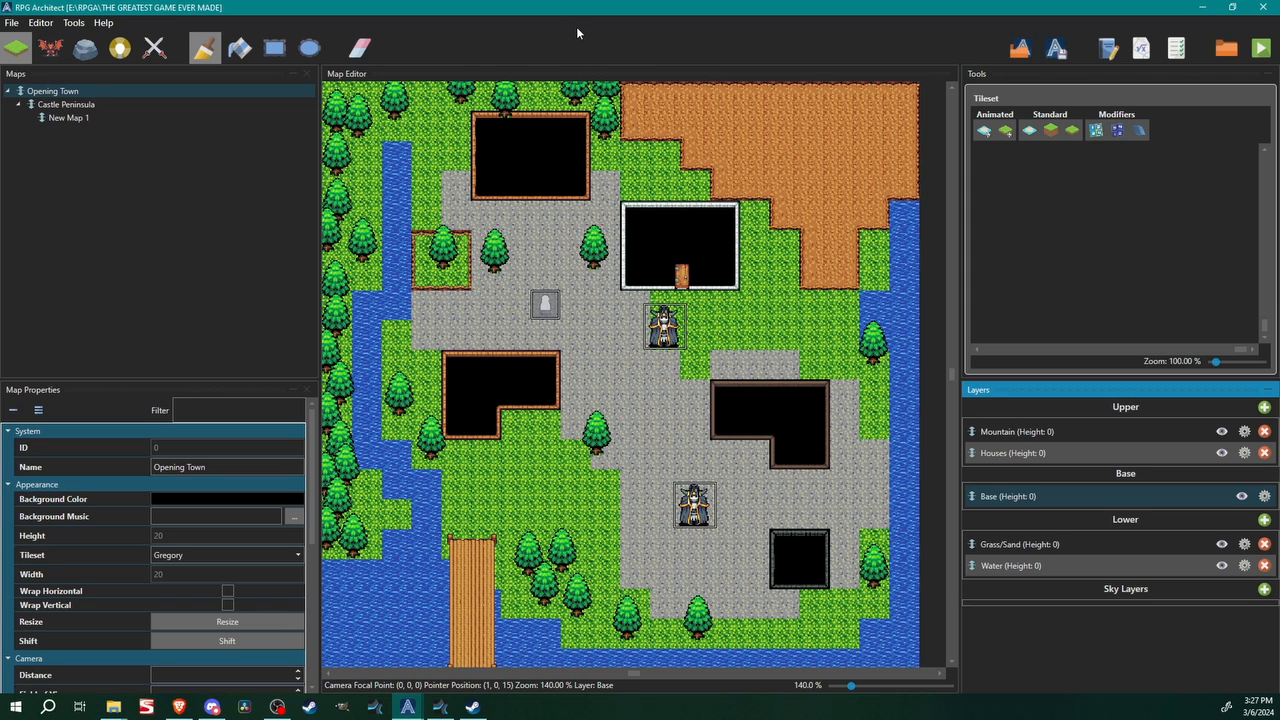
Open the Battle Commands user interface in the maximized RPG Database and view the properties of its Battle Commands element
key("F9")
double_click(591, 96)
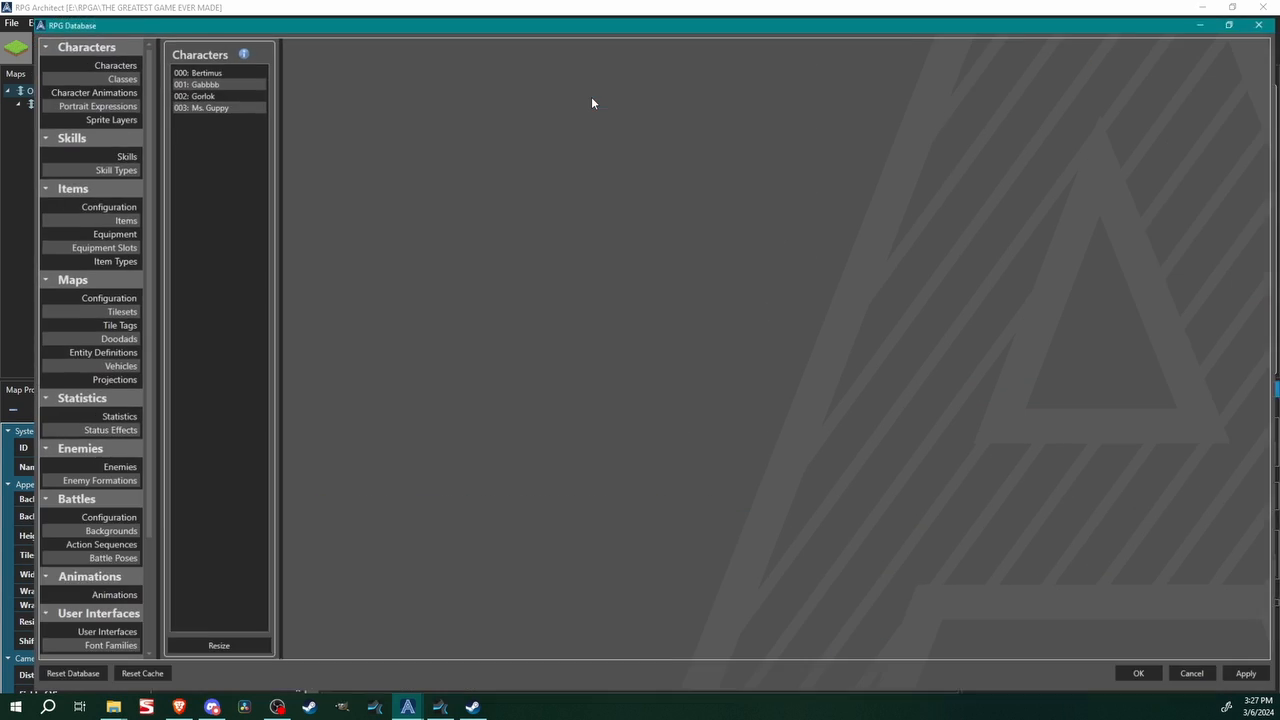
left_click(95, 157)
scroll(122, 644, "down", 4)
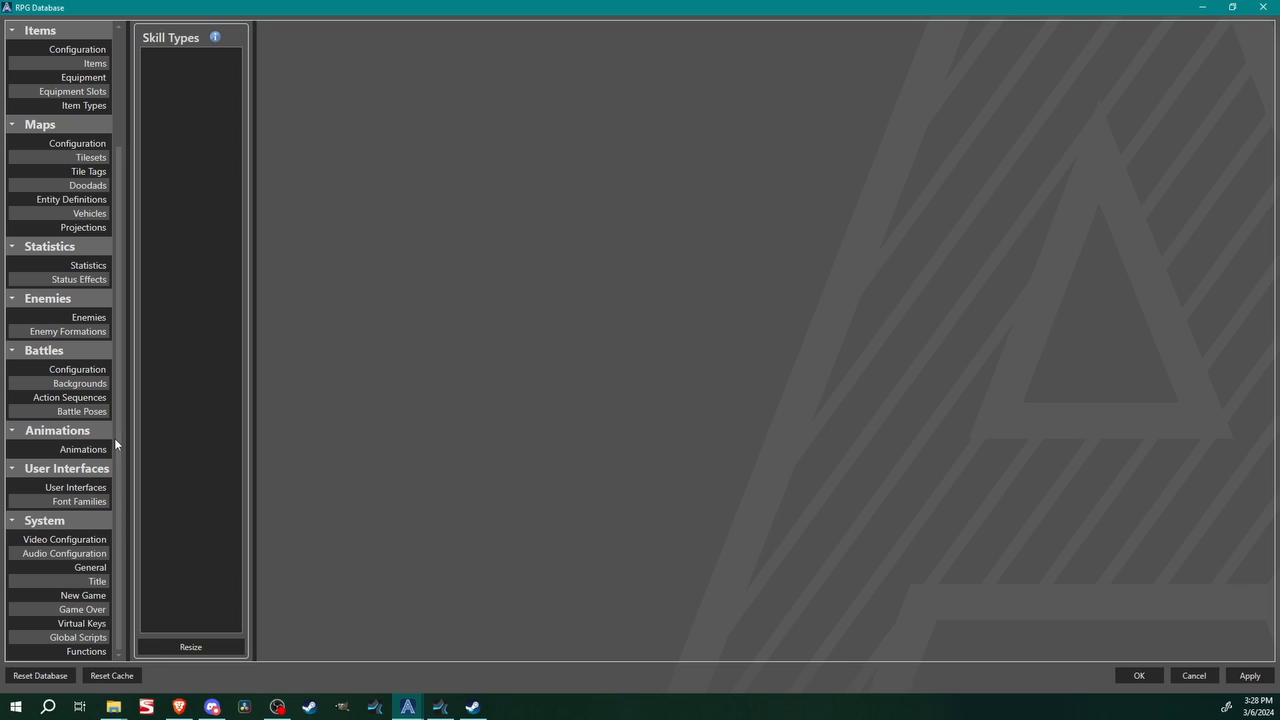
left_click(80, 487)
left_click(211, 153)
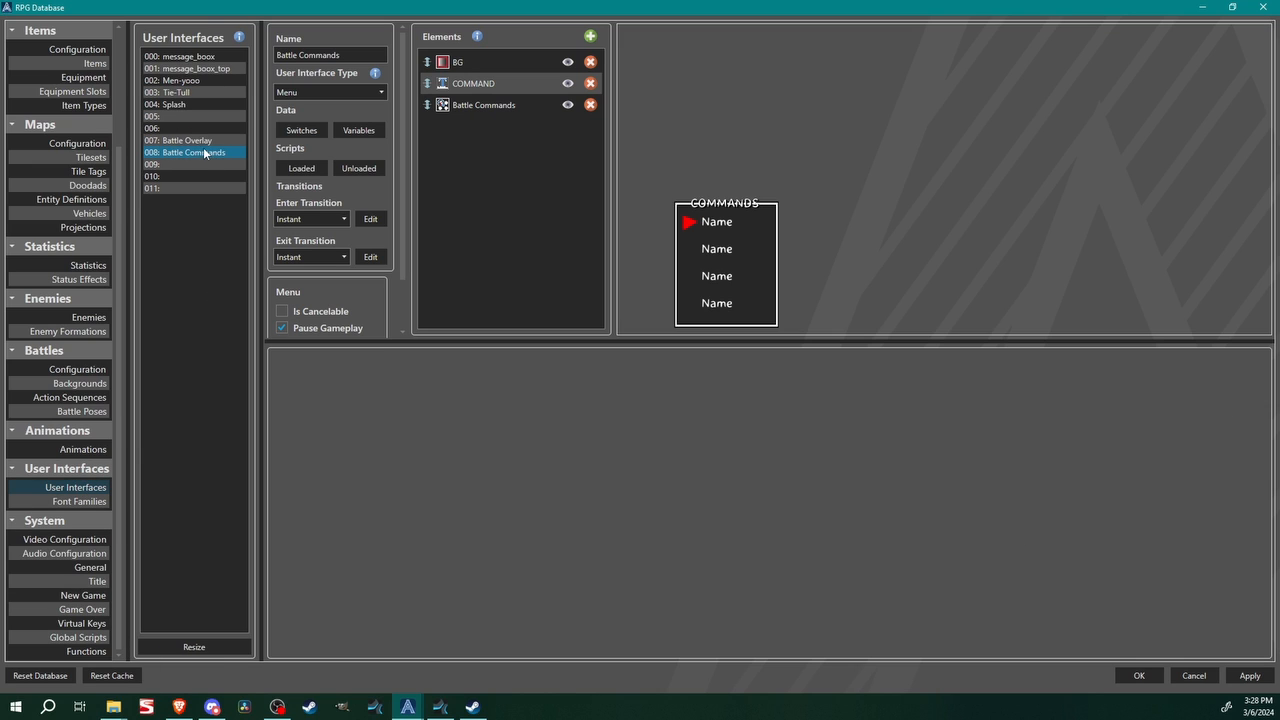
left_click(203, 141)
left_click(205, 150)
left_click(485, 105)
left_click_drag(505, 425, 505, 639)
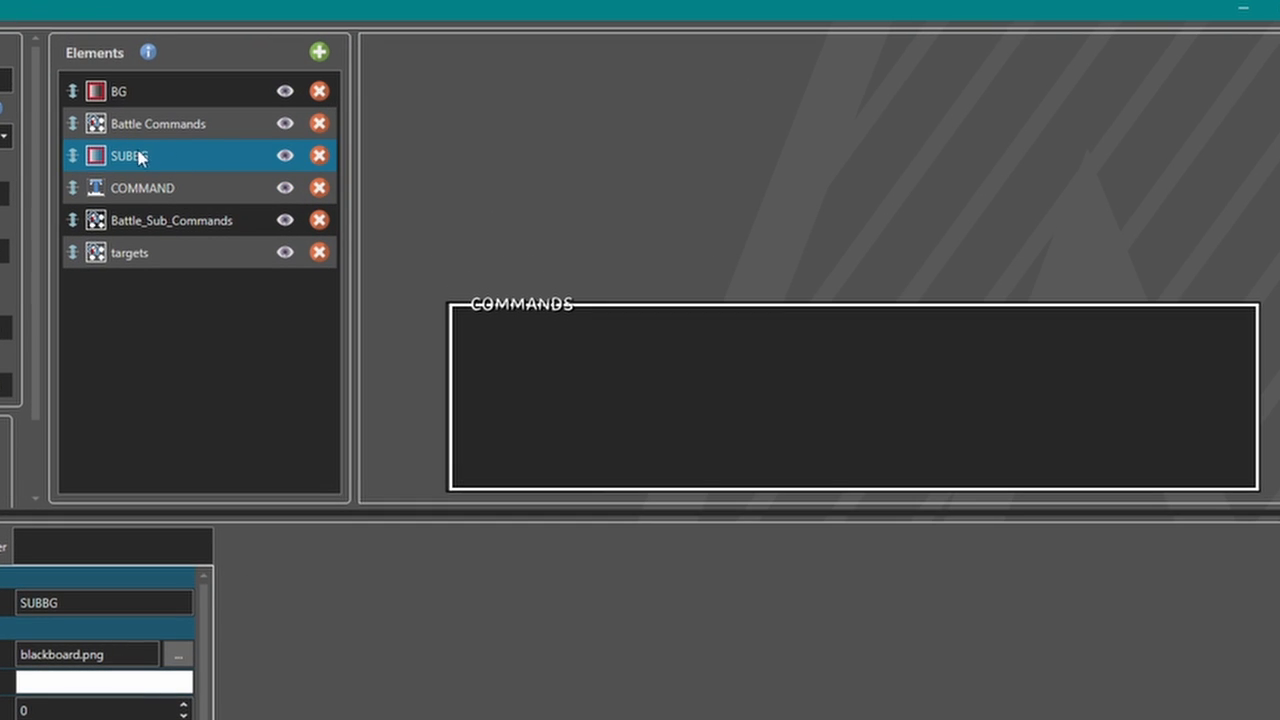
Toggle the SUBBG element's preview visibility off and on to compare the layout with and without it
left_click(285, 156)
left_click(285, 156)
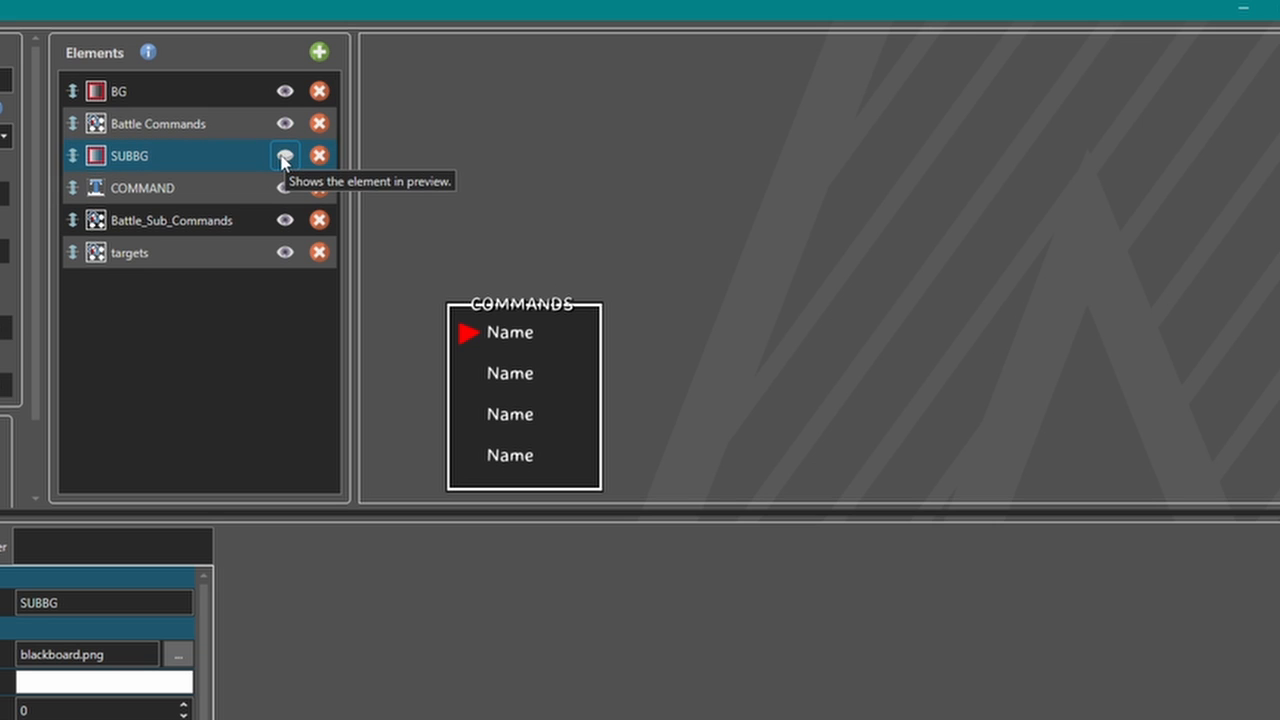
left_click(284, 157)
left_click(282, 161)
left_click(284, 158)
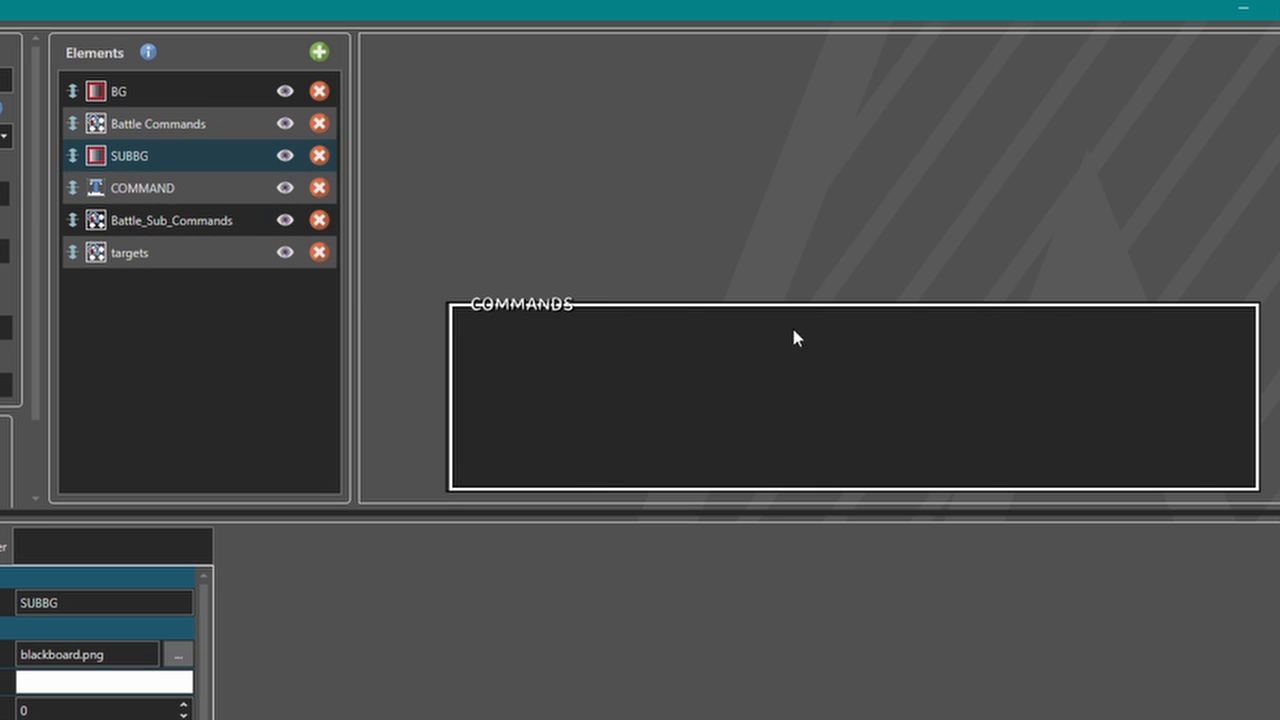
Look through the properties of the Battle_Sub_Commands, targets, COMMAND and SUBBG elements
left_click(157, 224)
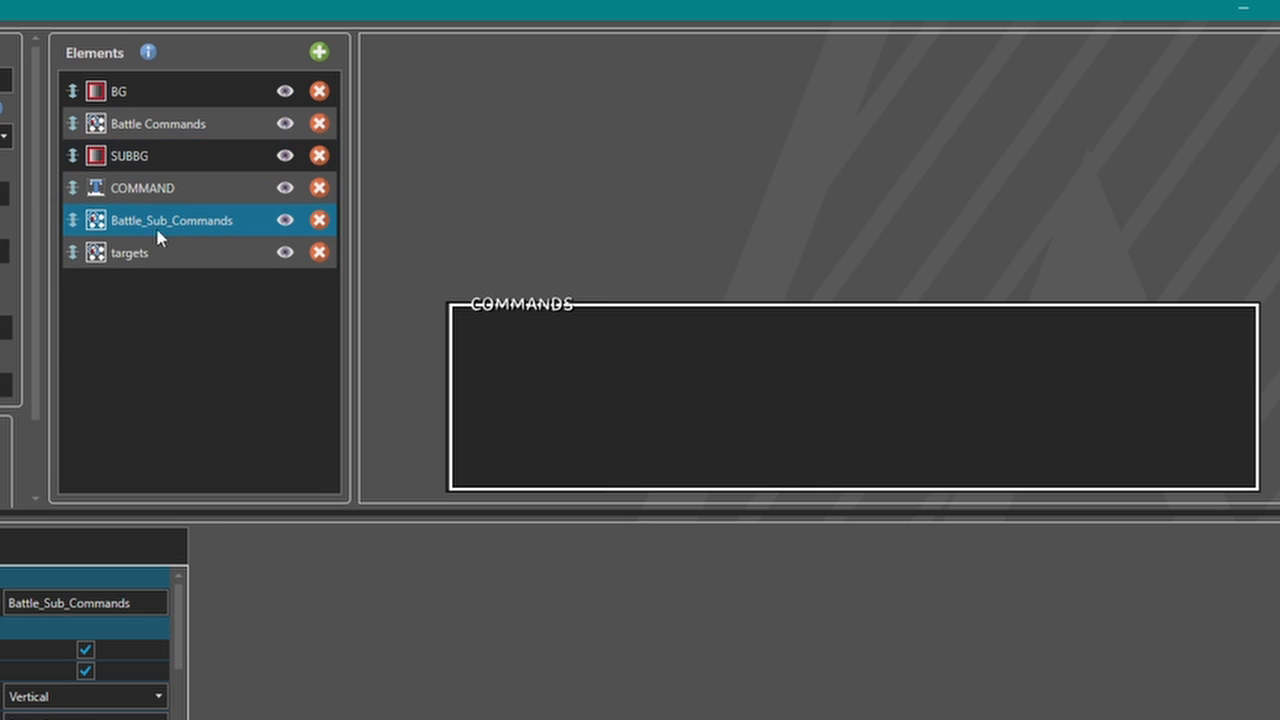
left_click(140, 256)
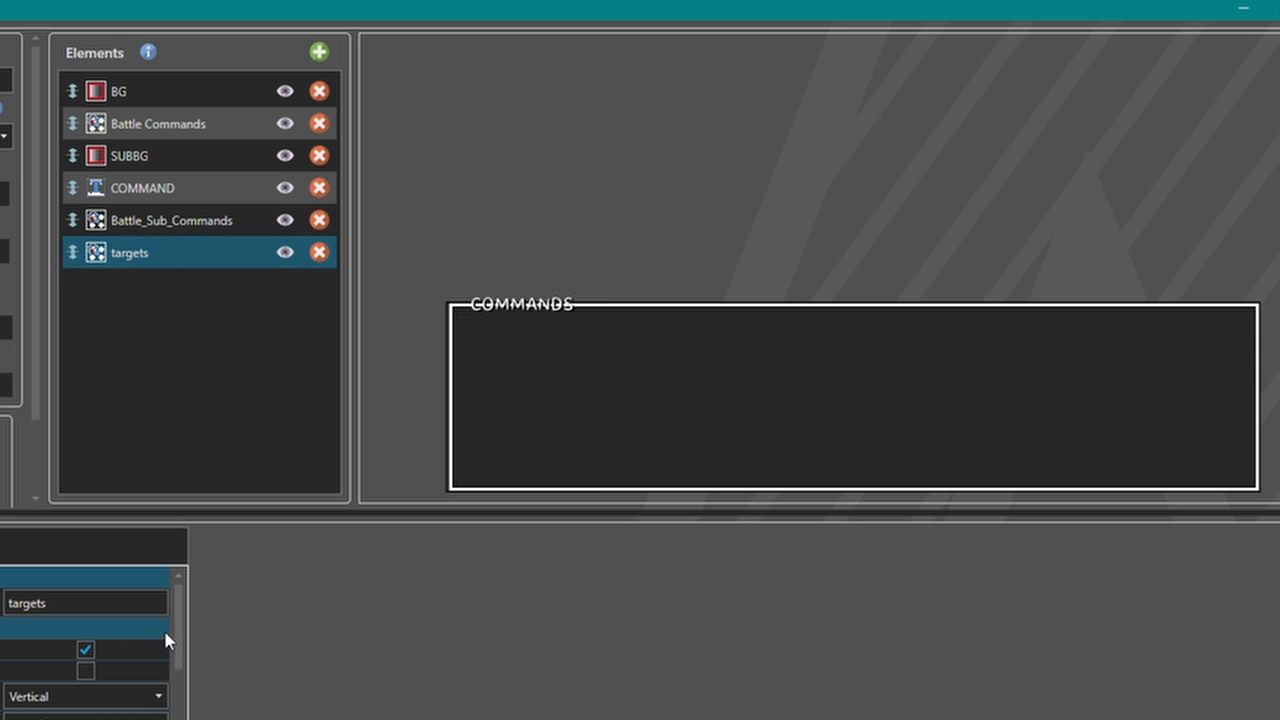
left_click(152, 189)
left_click(168, 160)
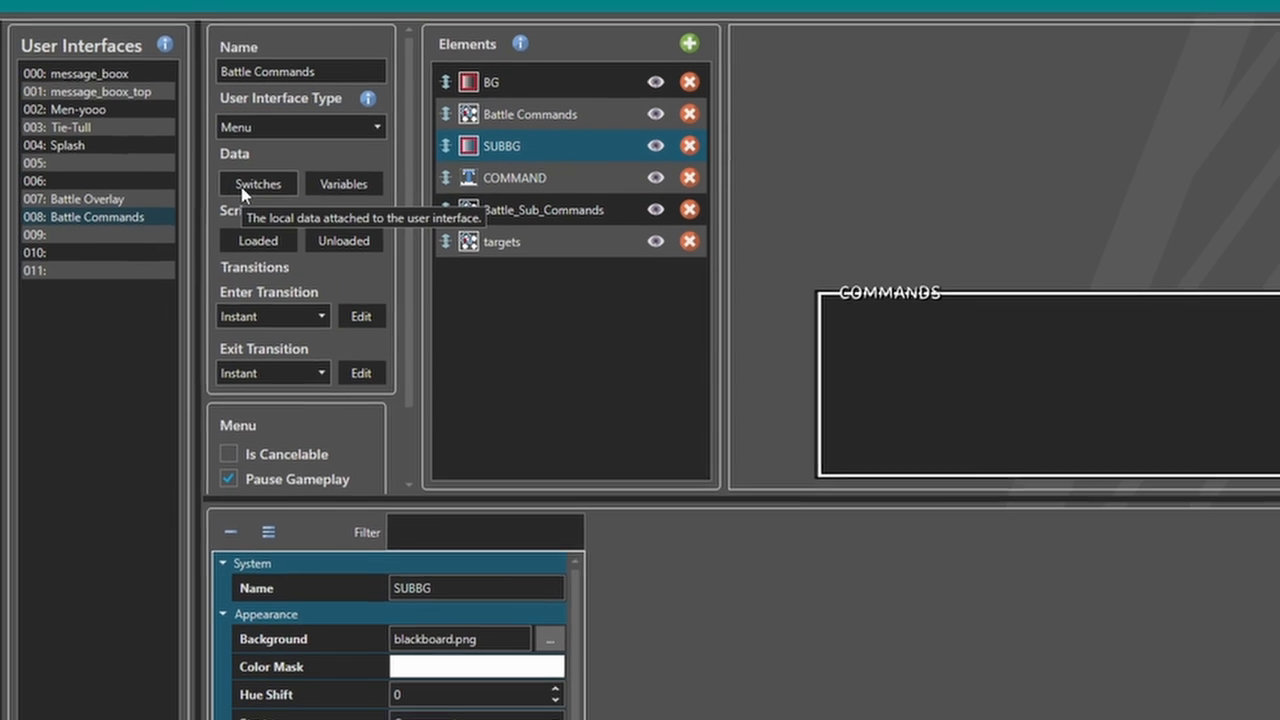
Resize the Battle Commands interface's local switches list to 4 entries
left_click(242, 190)
left_click(453, 633)
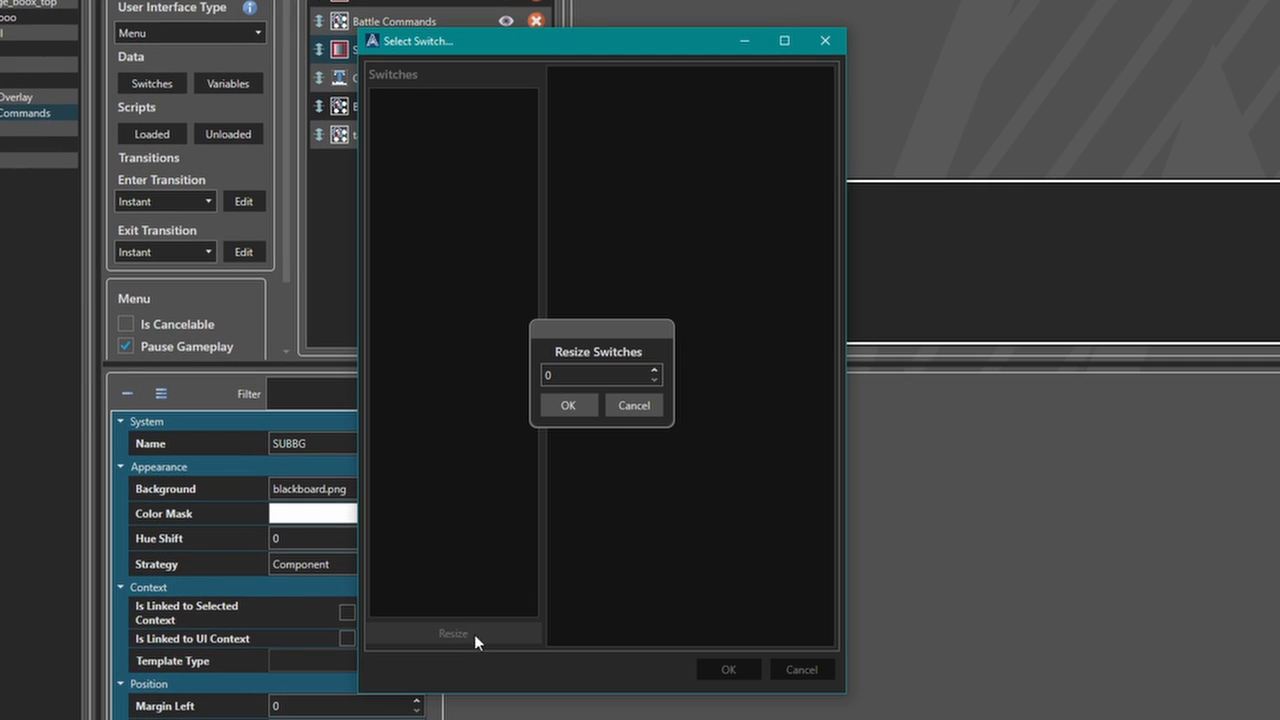
type("50")
left_click(568, 405)
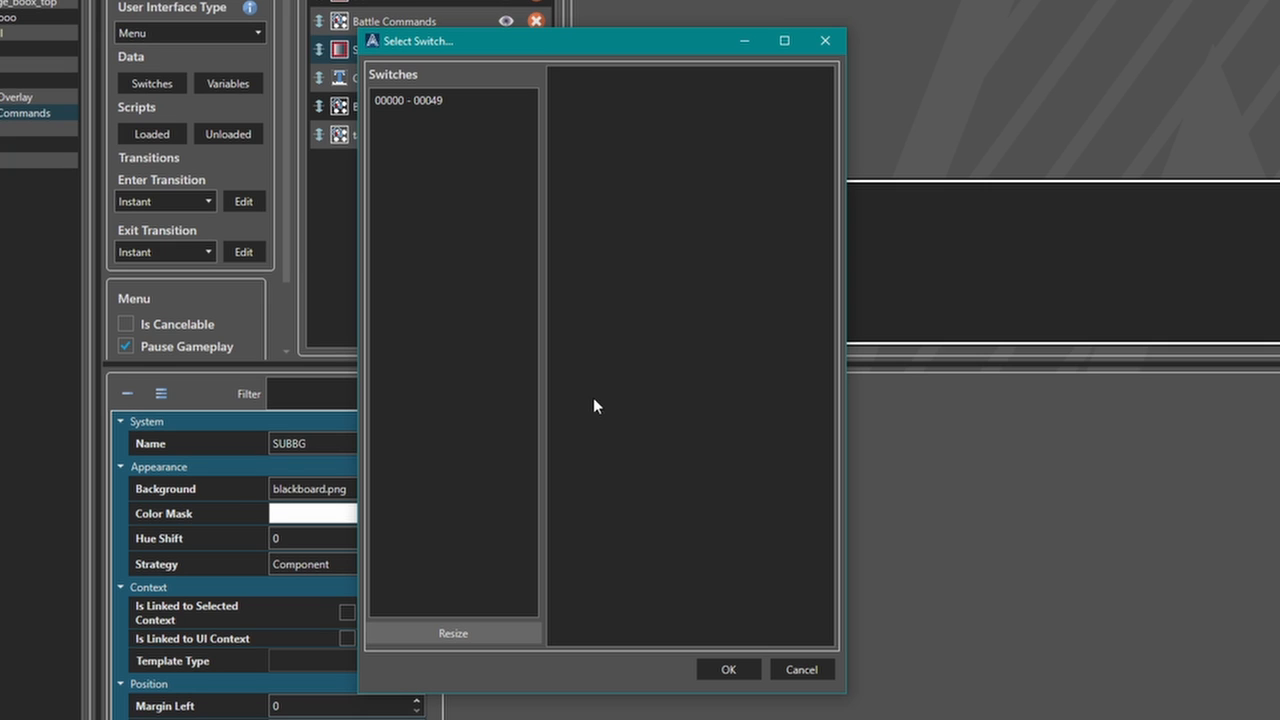
Name local switch 000 TargetRandom
left_click(407, 109)
left_click(651, 80)
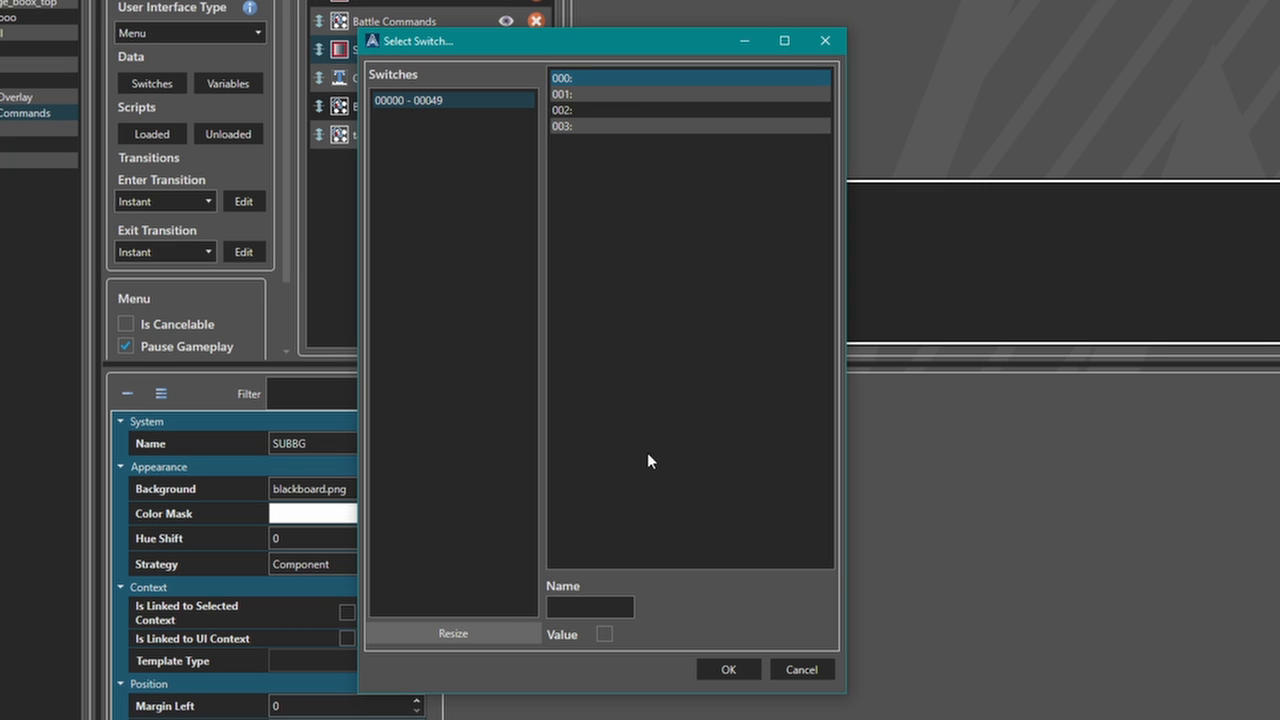
left_click(614, 606)
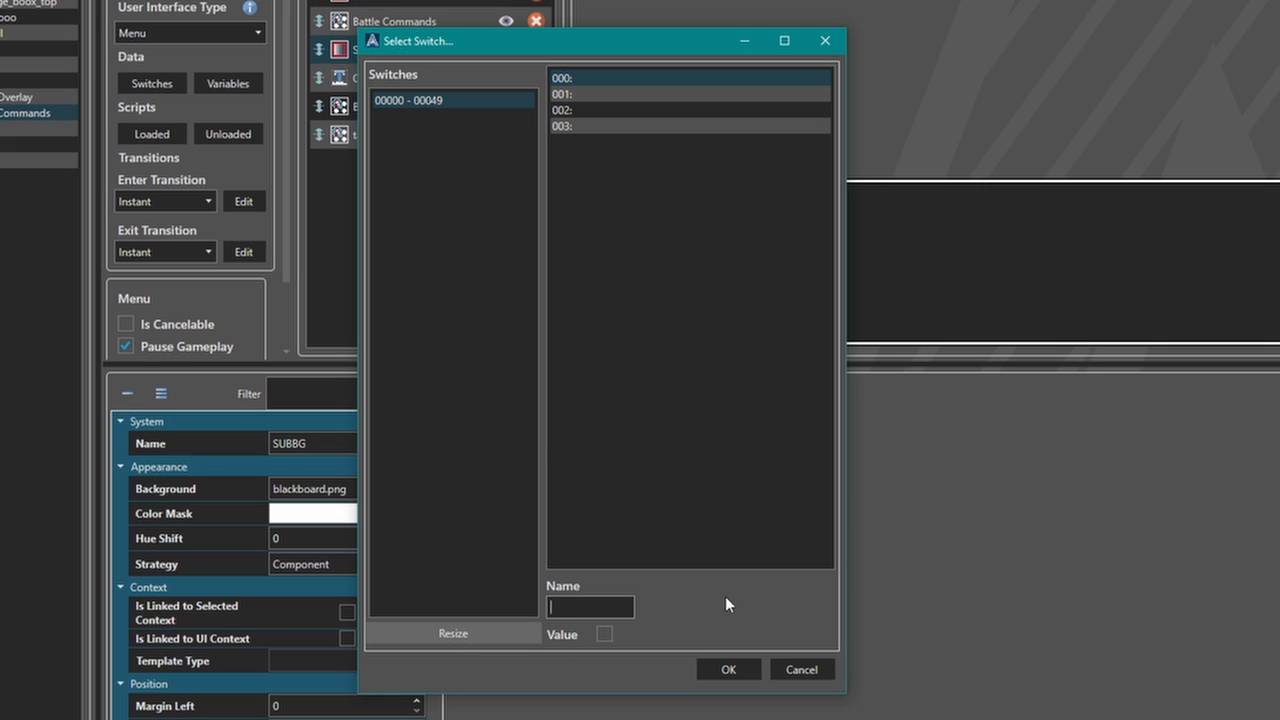
type("TargetRabdin")
key("BackSpace")
key("BackSpace")
key("BackSpace")
key("BackSpace")
key("BackSpace")
type("andom")
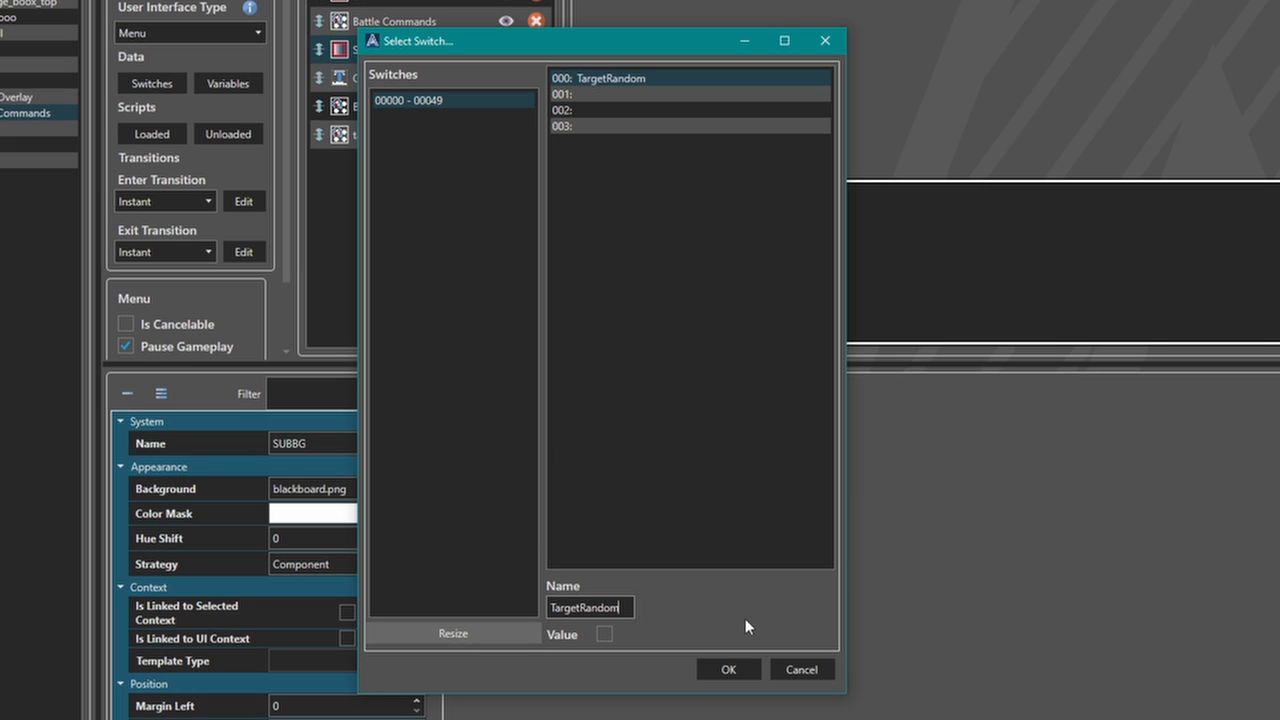
Name local switch 001 TargetAll and local switch 002 IsContainer
left_click(565, 94)
left_click(578, 606)
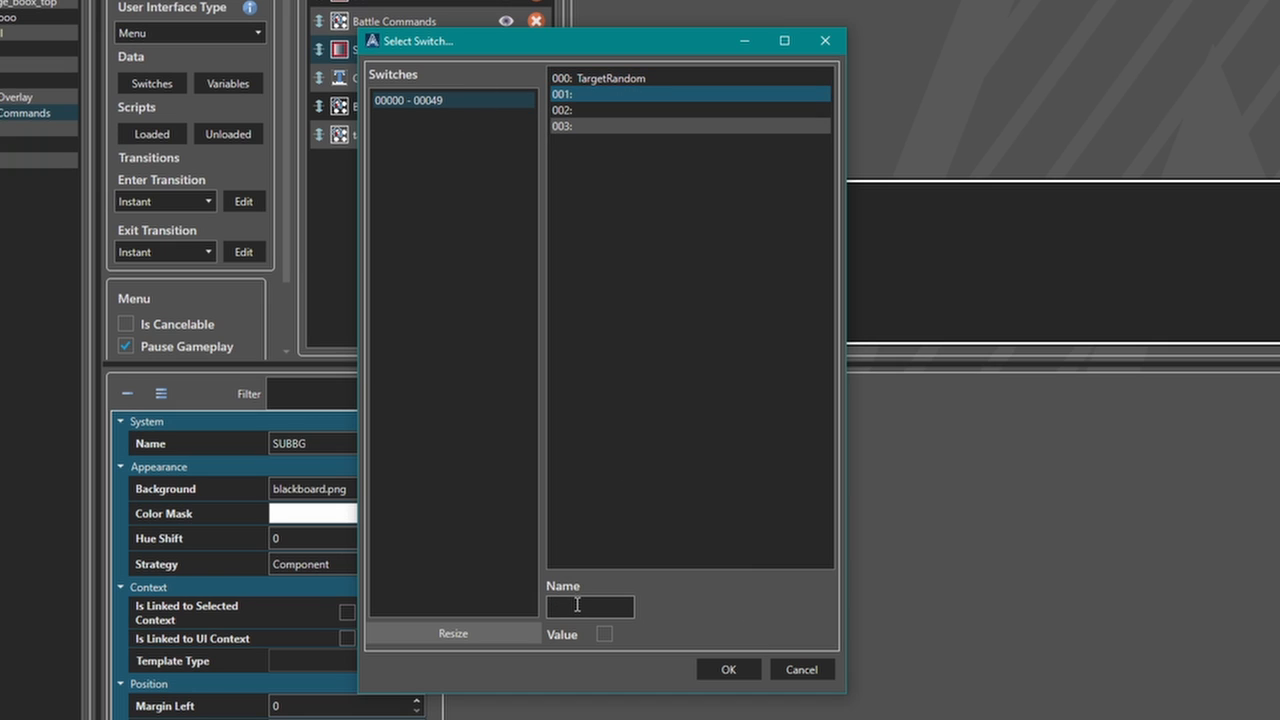
type("TargetAll")
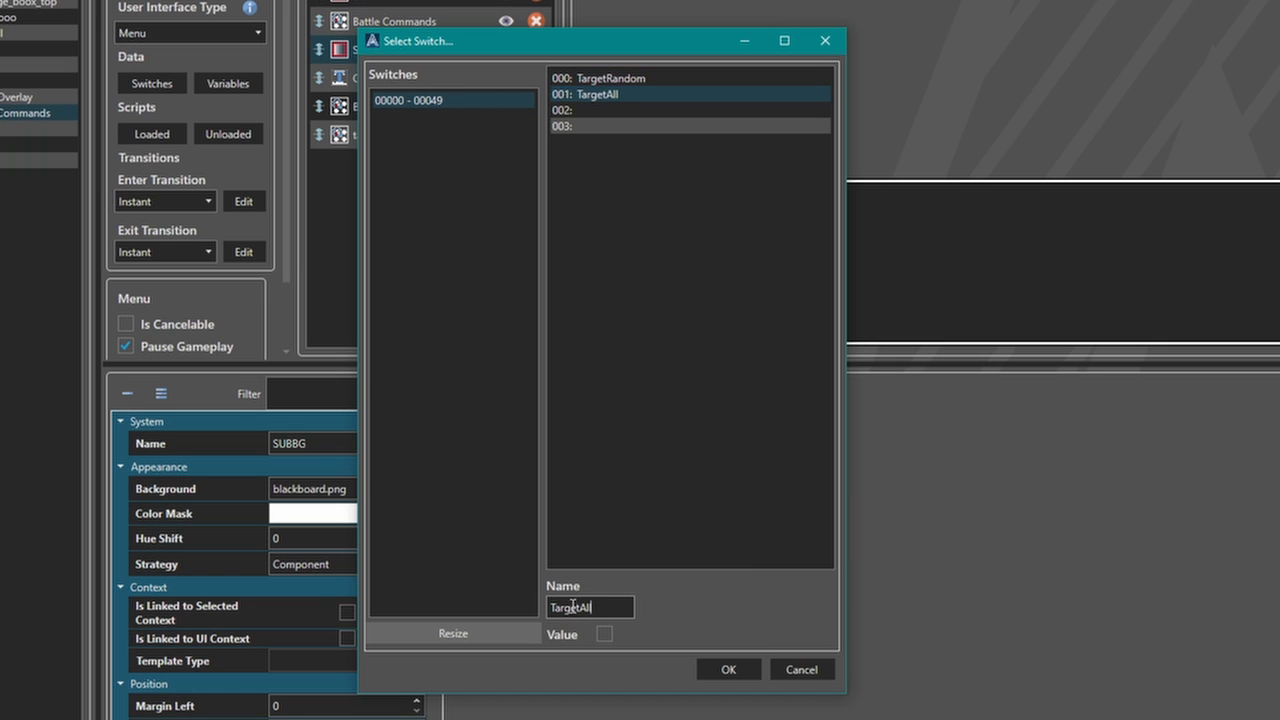
left_click(685, 110)
left_click(588, 606)
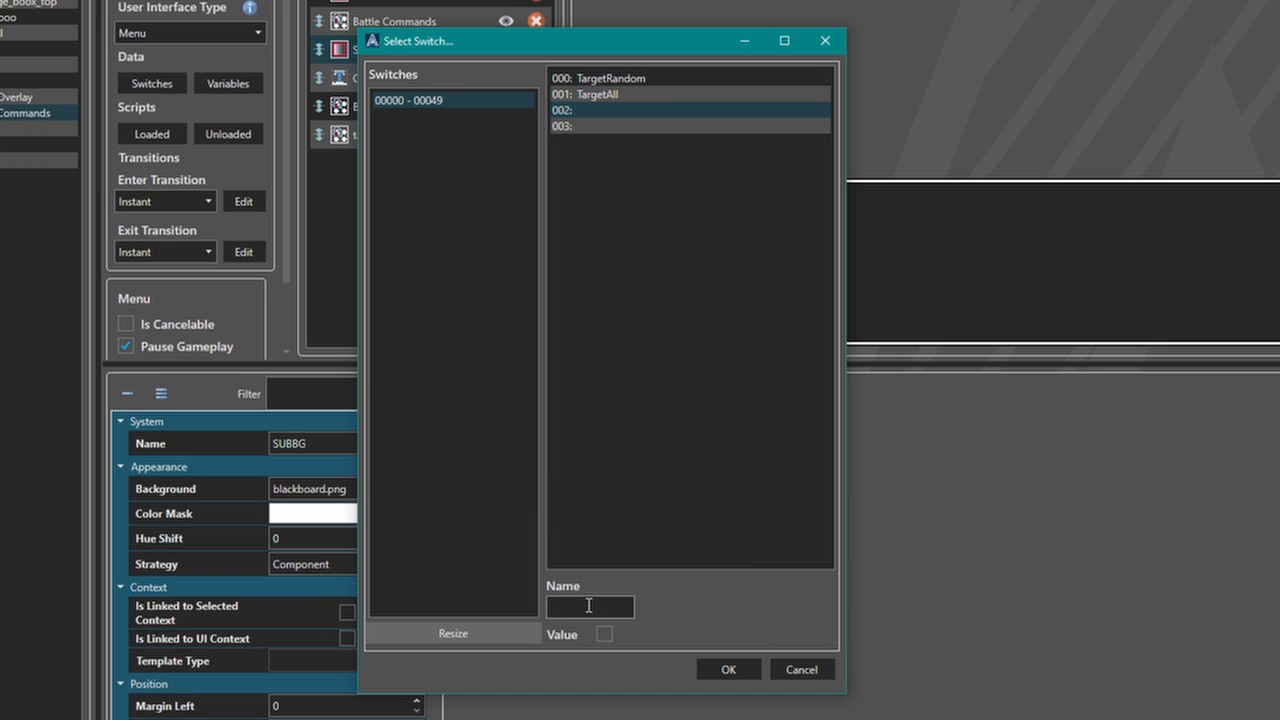
type("IsContainer")
Name local switch 003 IsEnabled and confirm the switch definitions
left_click(648, 126)
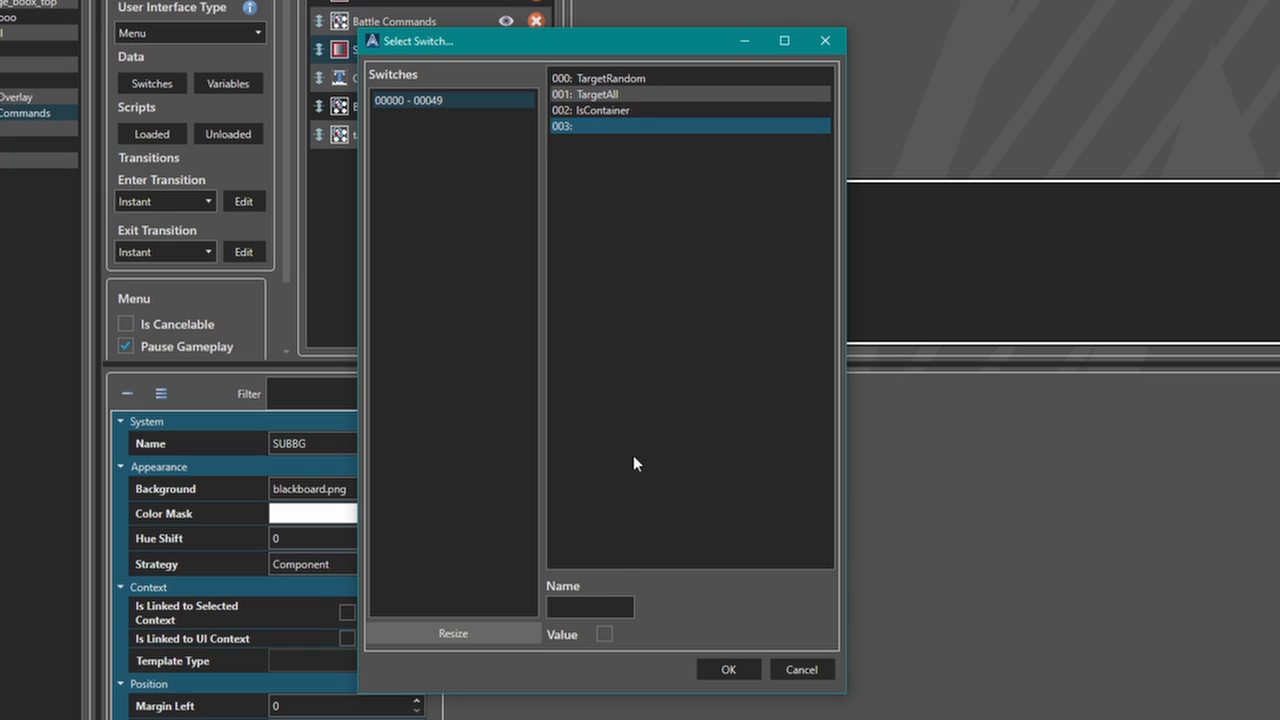
left_click(594, 614)
type("Is")
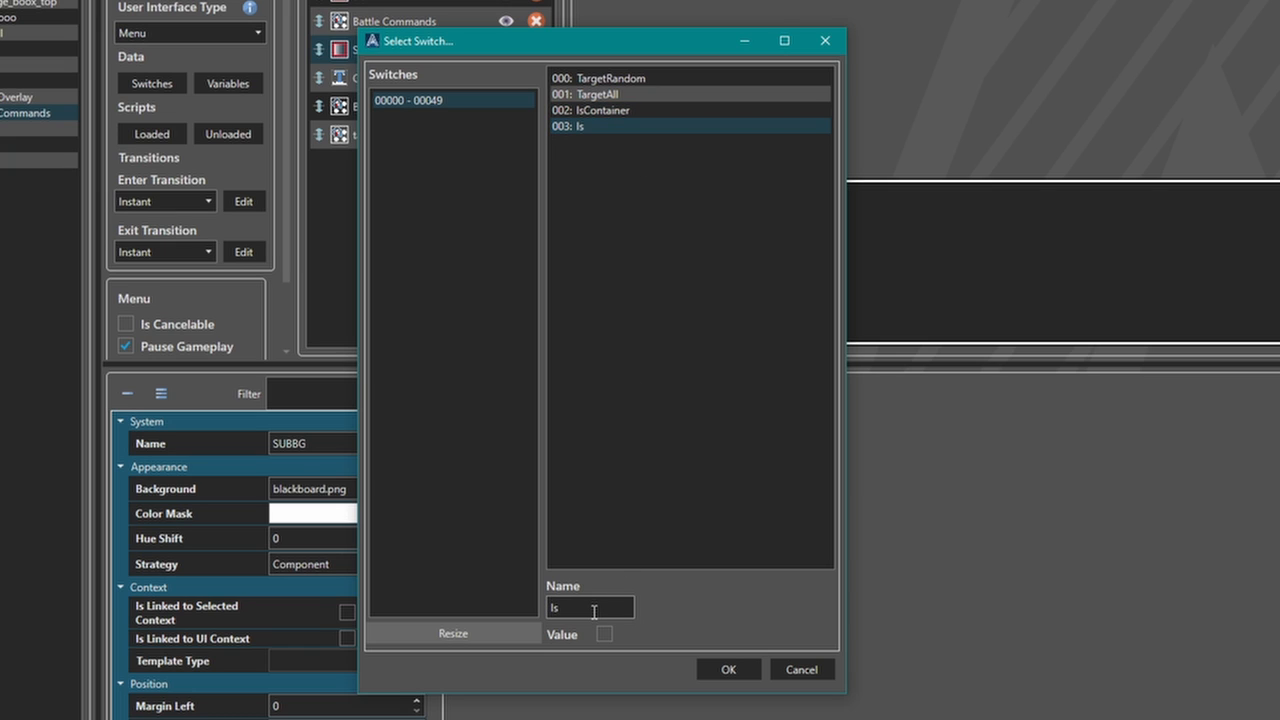
type("Enabeld")
key("BackSpace")
key("BackSpace")
key("BackSpace")
key("BackSpace")
type("bled")
key("Return")
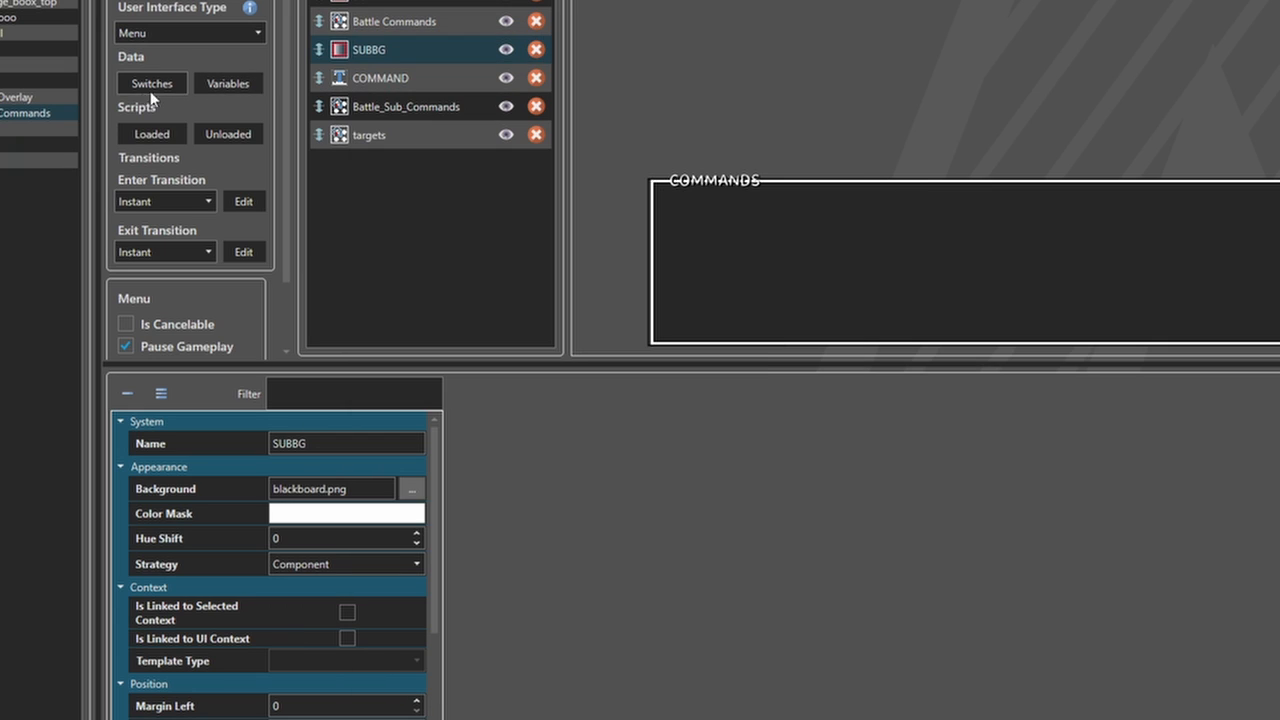
Resize the Battle Commands interface's local variables list to 2 entries
left_click(238, 85)
left_click(453, 633)
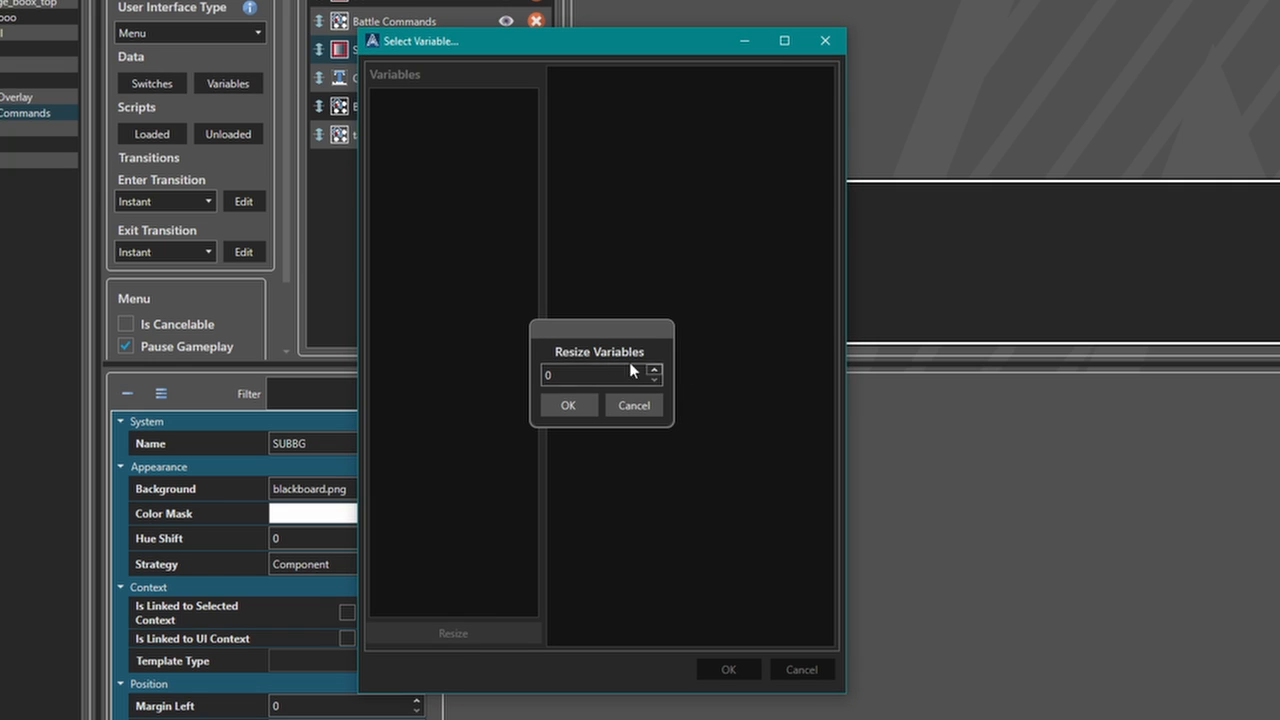
type("2")
left_click(567, 405)
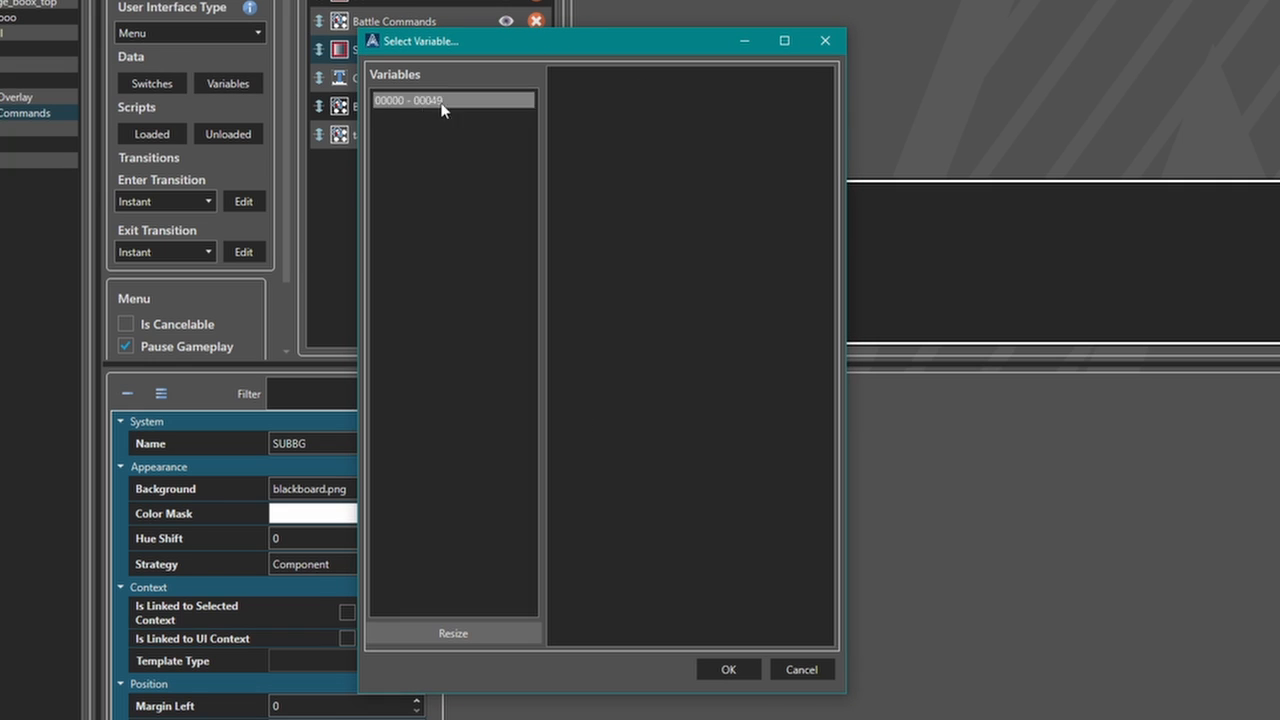
Name local variable 000 BattleCommands and local variable 001 Targets, and confirm the variable definitions
left_click(415, 101)
left_click(615, 79)
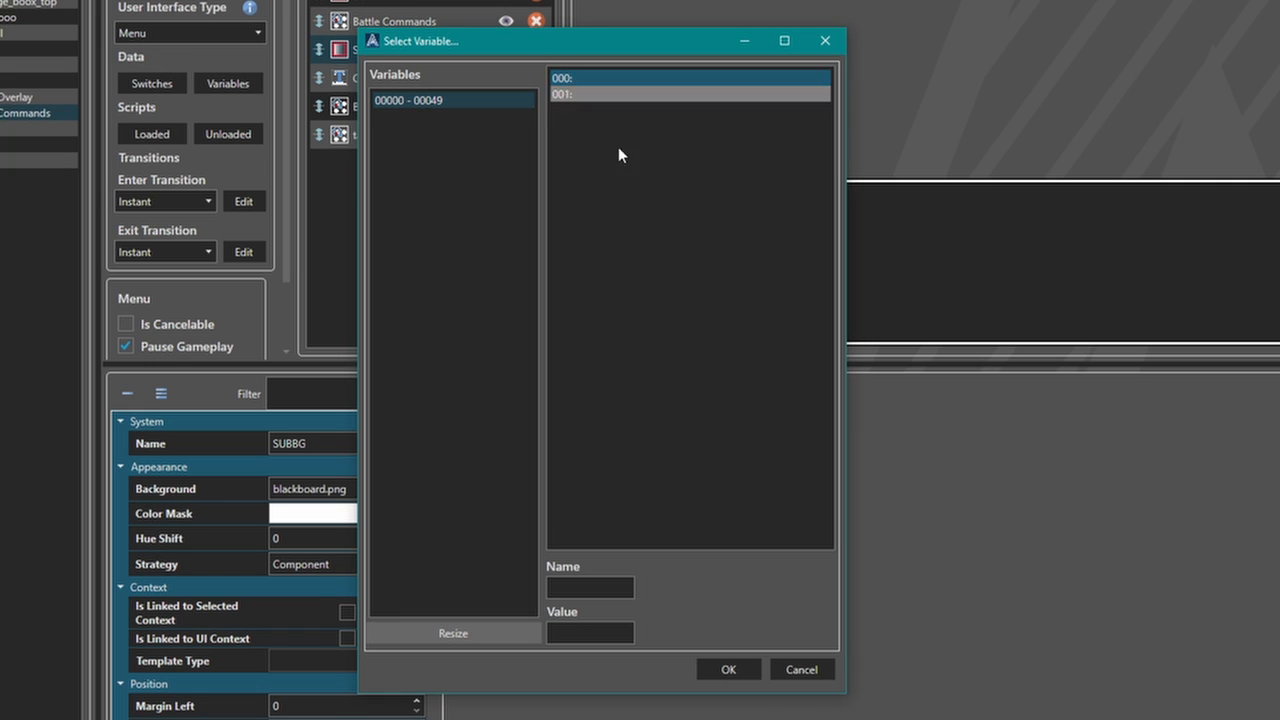
left_click(588, 590)
type("BattleCommands")
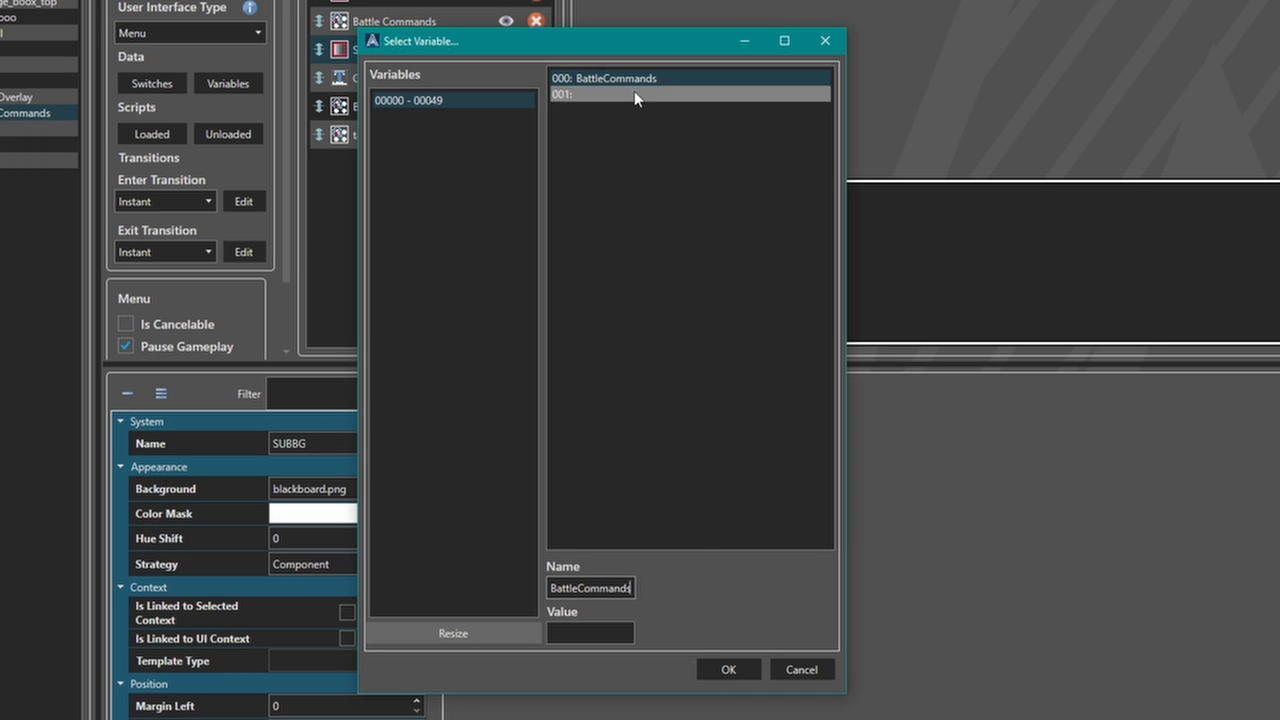
left_click(634, 94)
left_click(592, 585)
type("Targets")
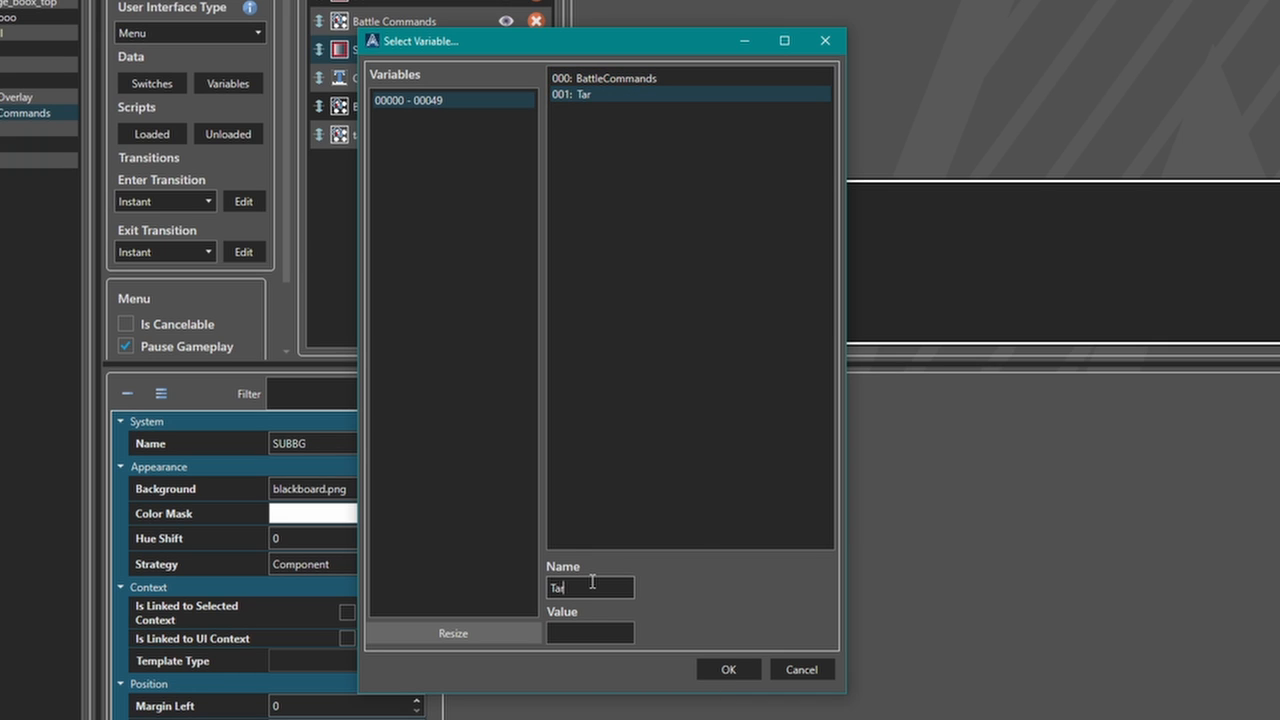
left_click(732, 669)
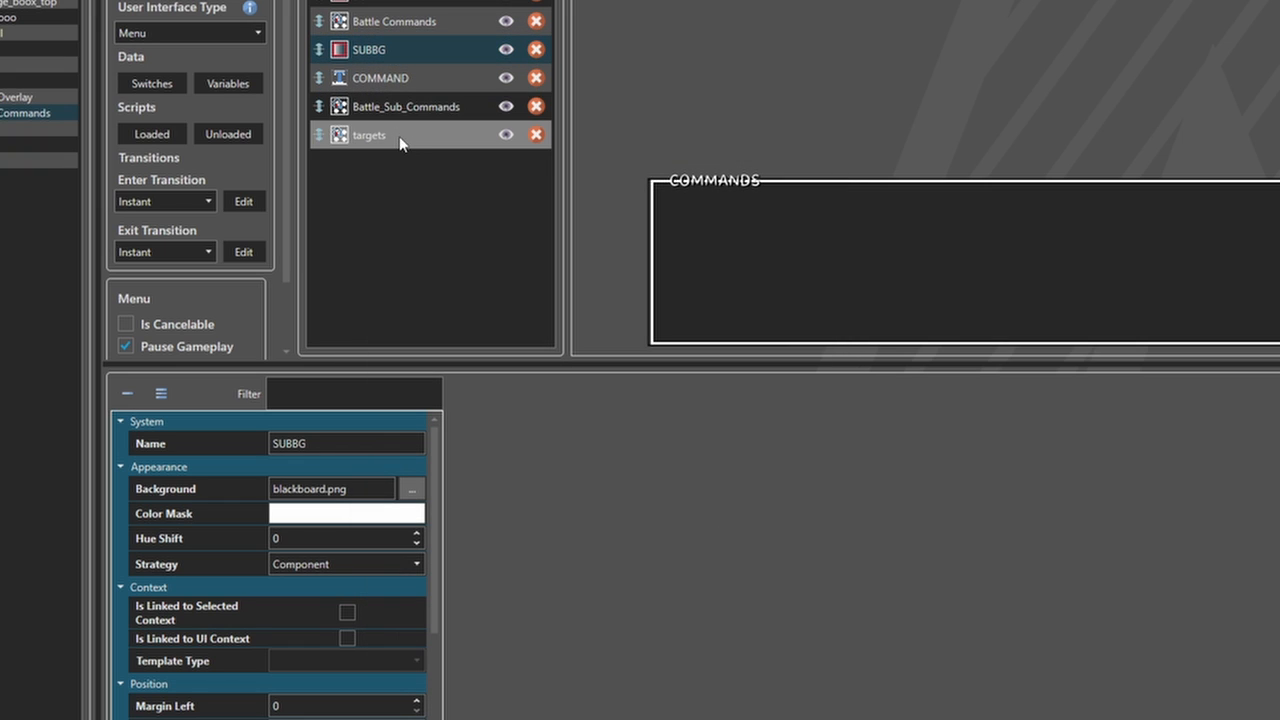
Set the custom context of the Battle_Sub_Commands element to the suggested Children context
left_click(382, 108)
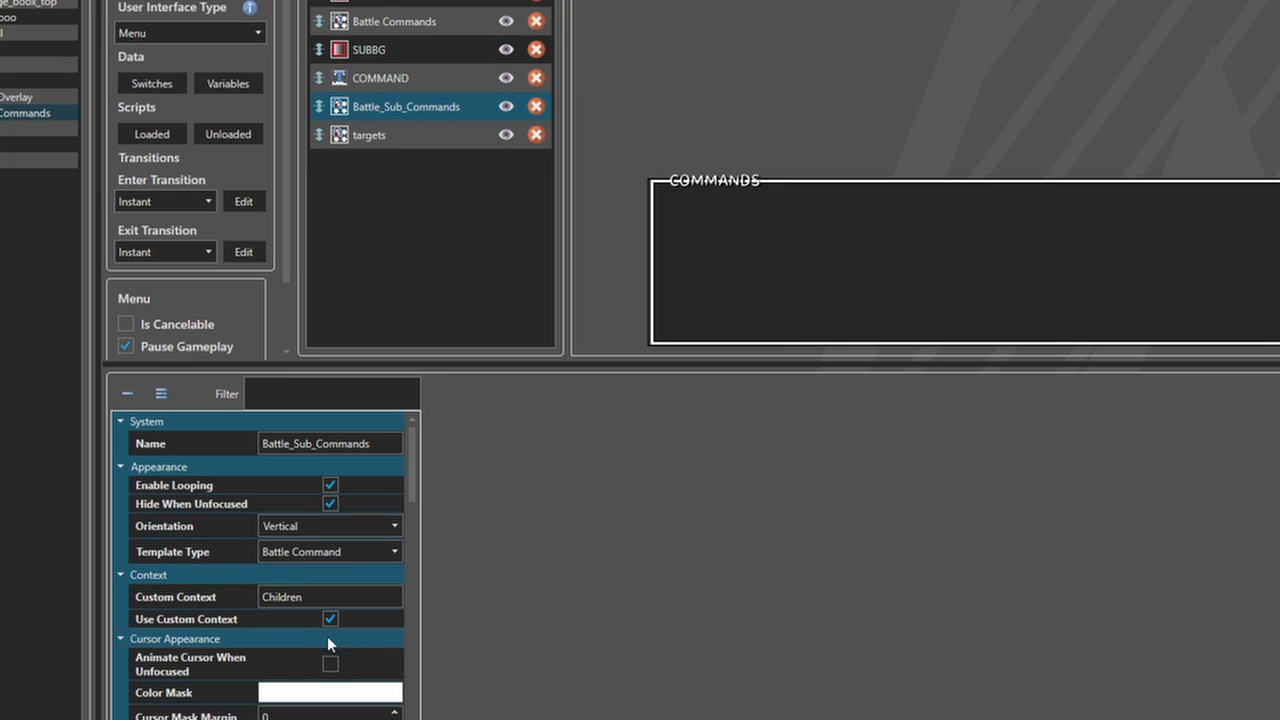
left_click(346, 597)
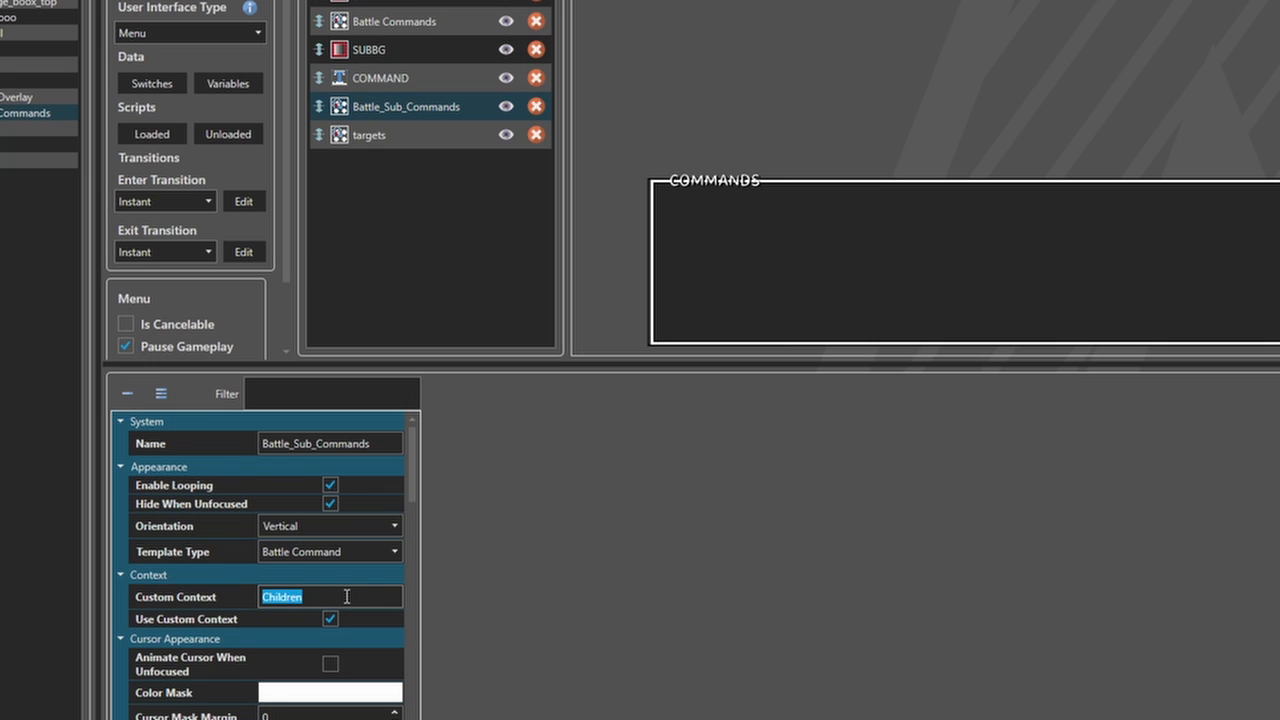
type("Child")
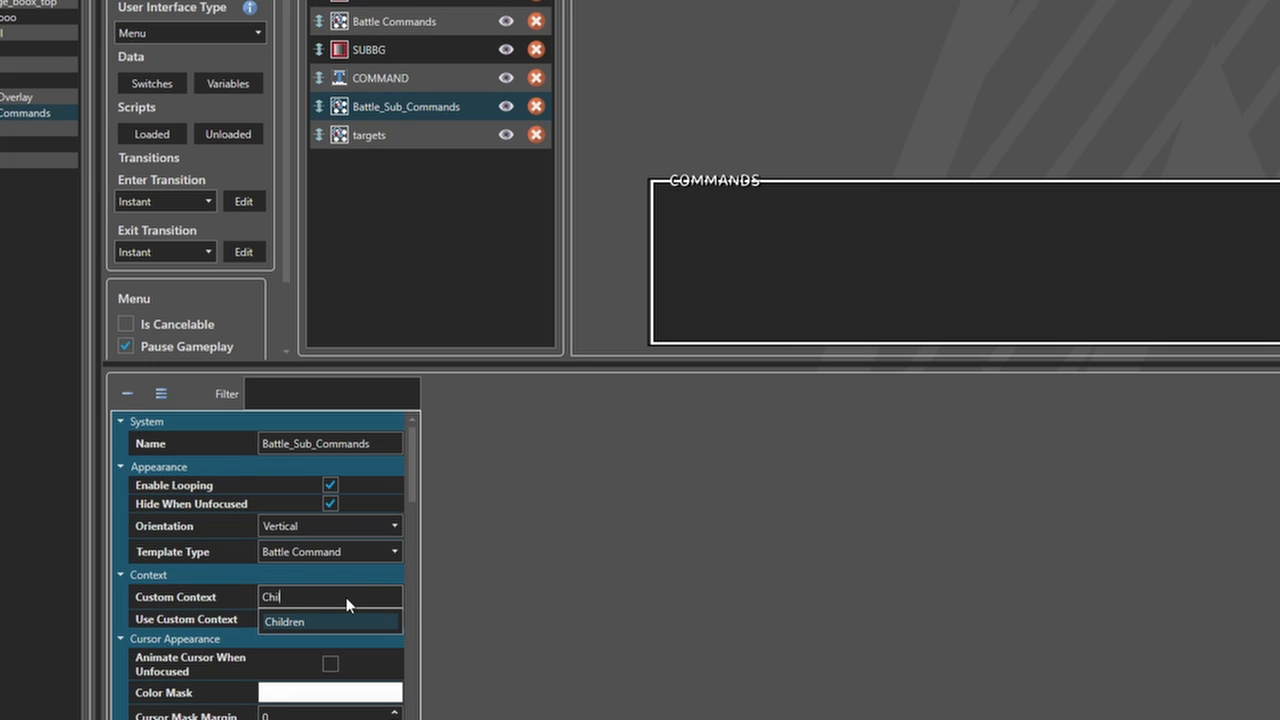
left_click(288, 622)
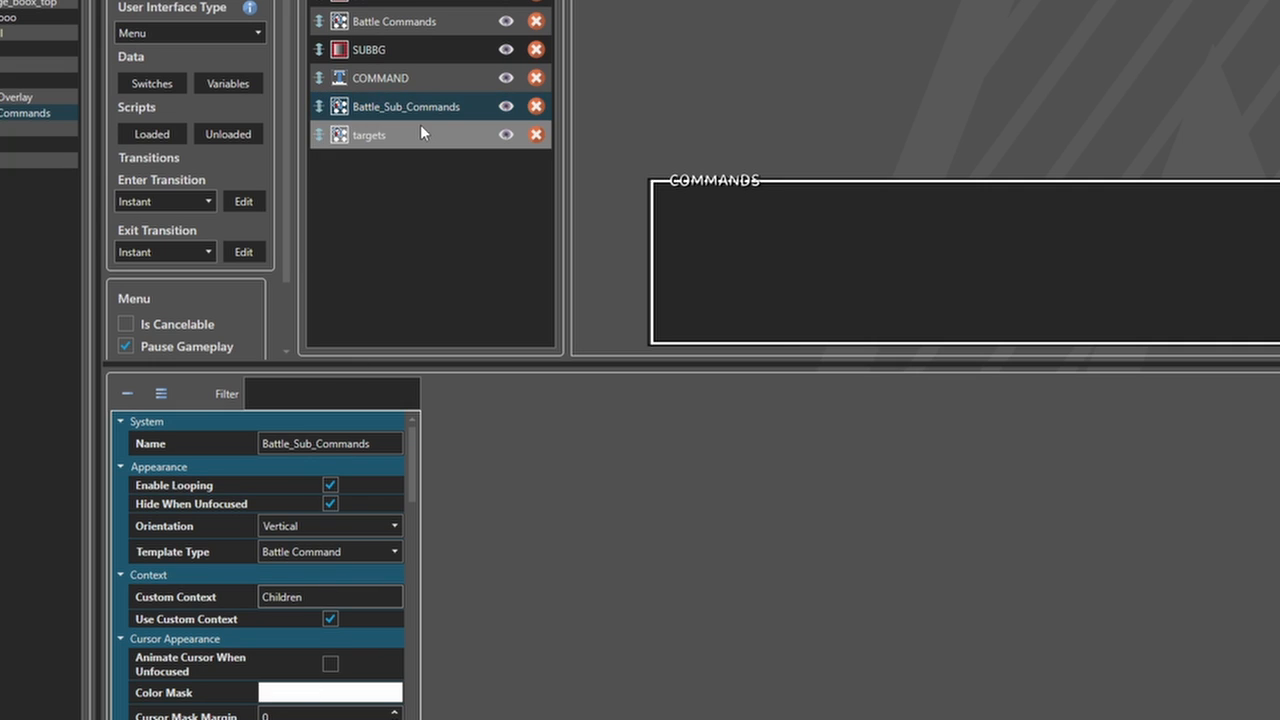
Switch the Battle_Sub_Commands element's orientation to Horizontal and back to Vertical
left_click(291, 525)
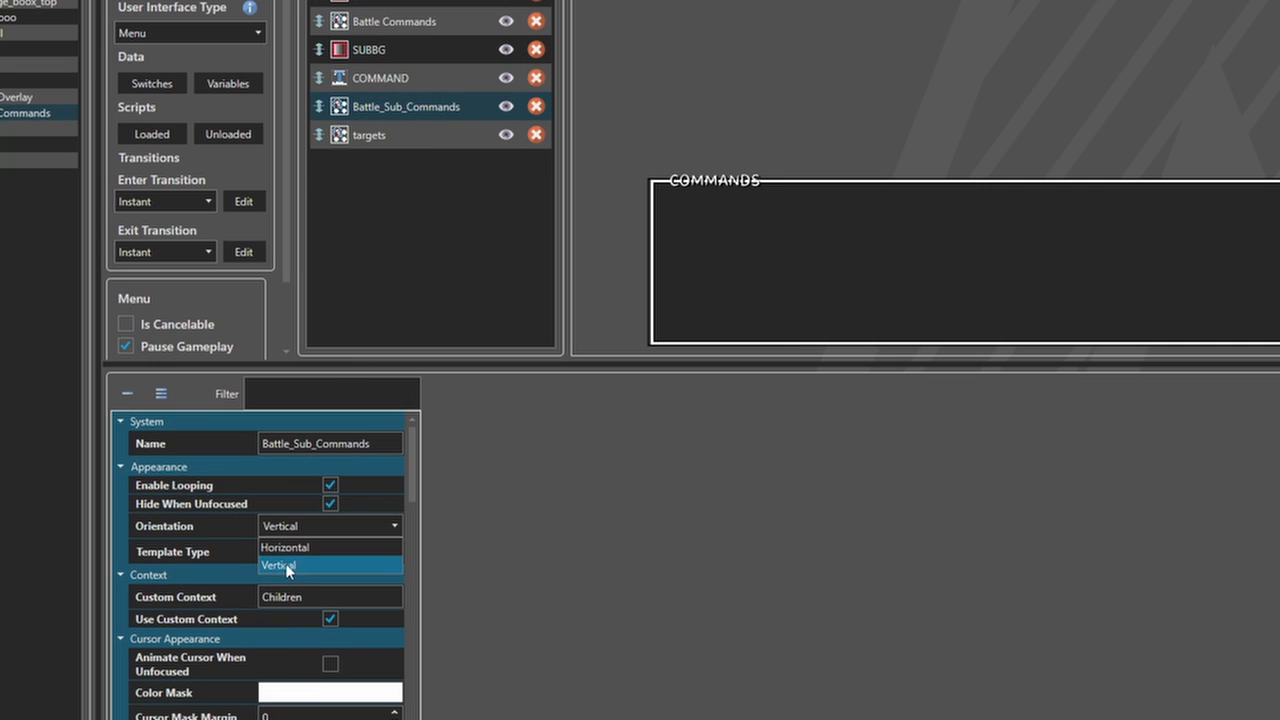
left_click(287, 560)
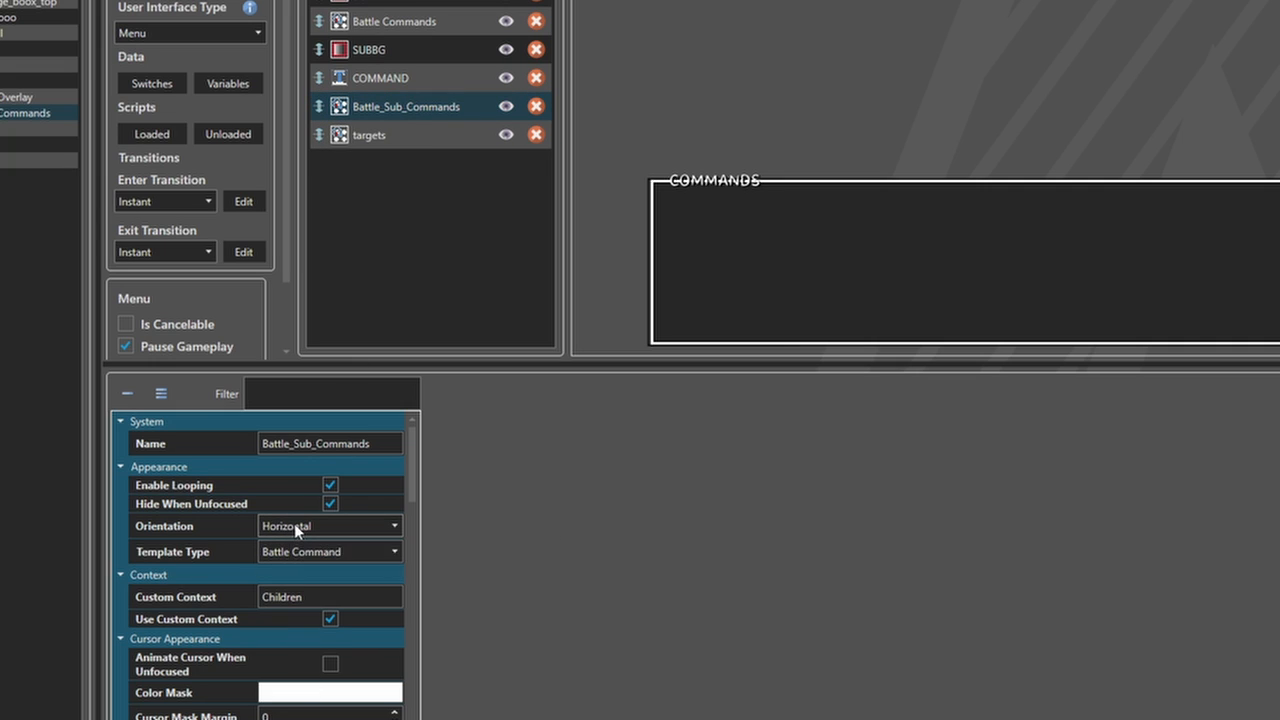
left_click(297, 526)
left_click(294, 567)
Examine the item components of Battle_Sub_Commands, including the properties of its Command Names text component
left_click_drag(410, 480, 420, 590)
left_click(214, 496)
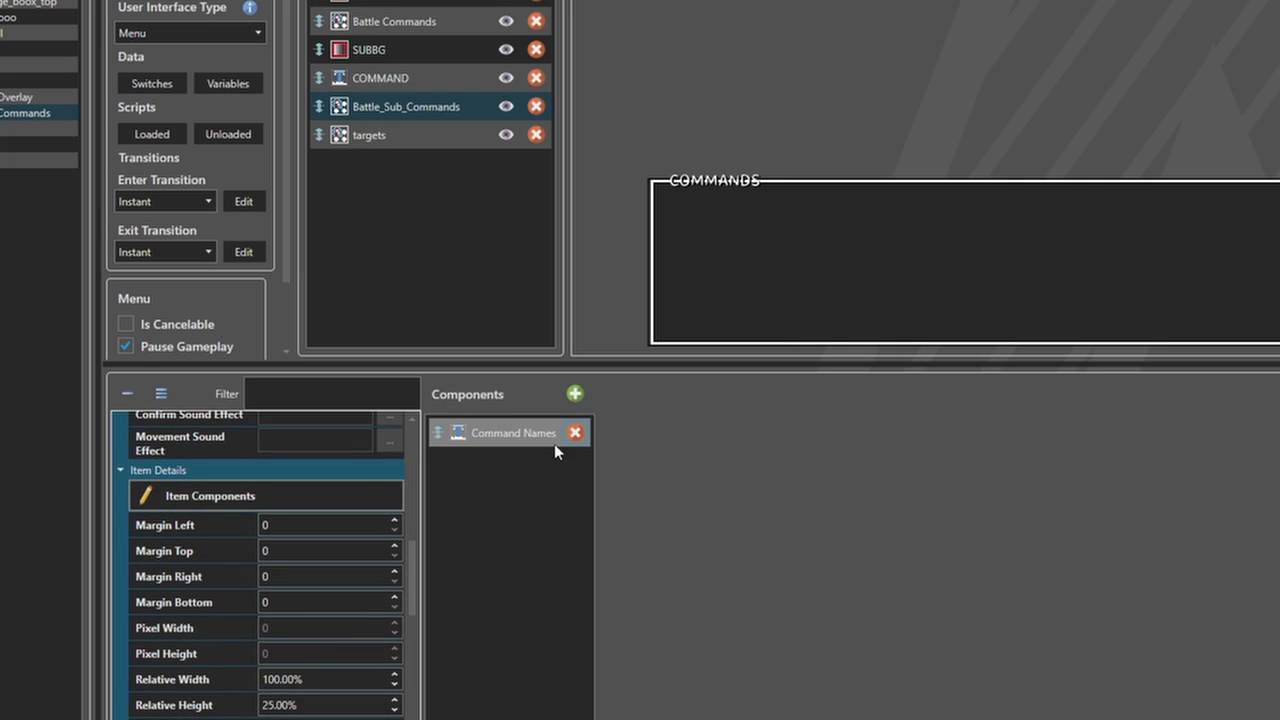
left_click(493, 440)
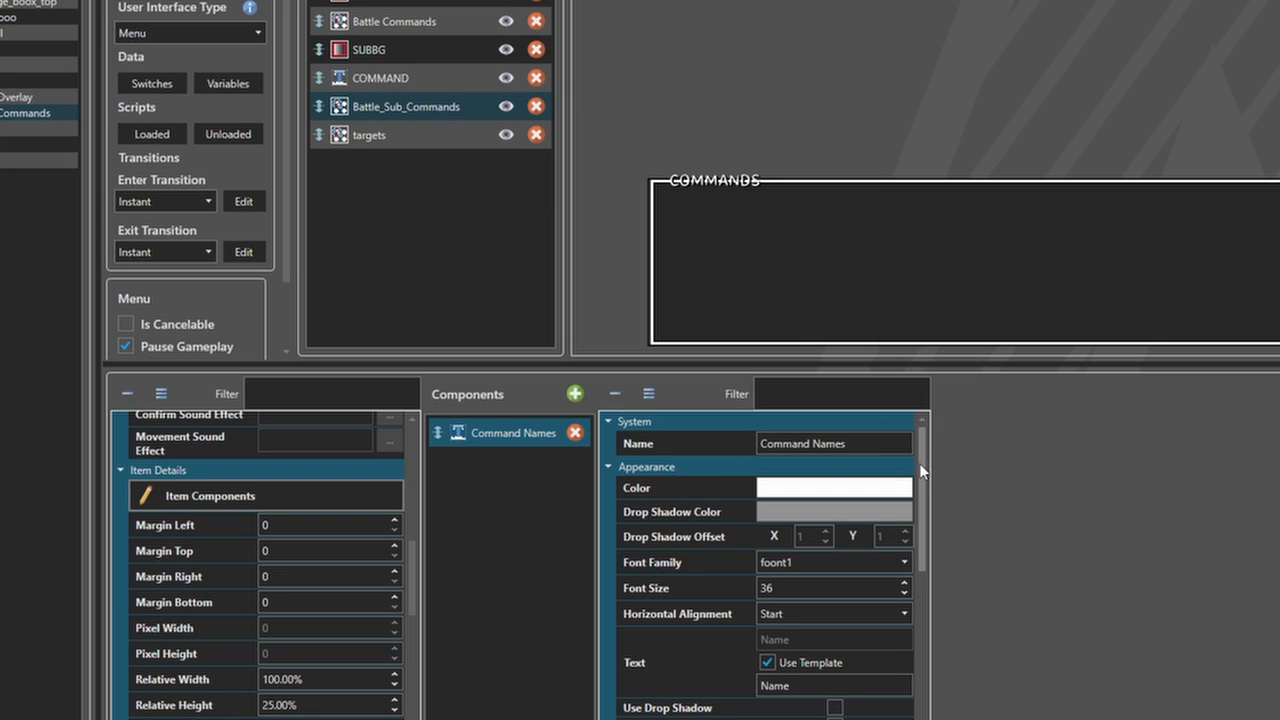
left_click_drag(919, 463, 937, 510)
Set the custom context of the targets element to the suggested Targets context
left_click(375, 140)
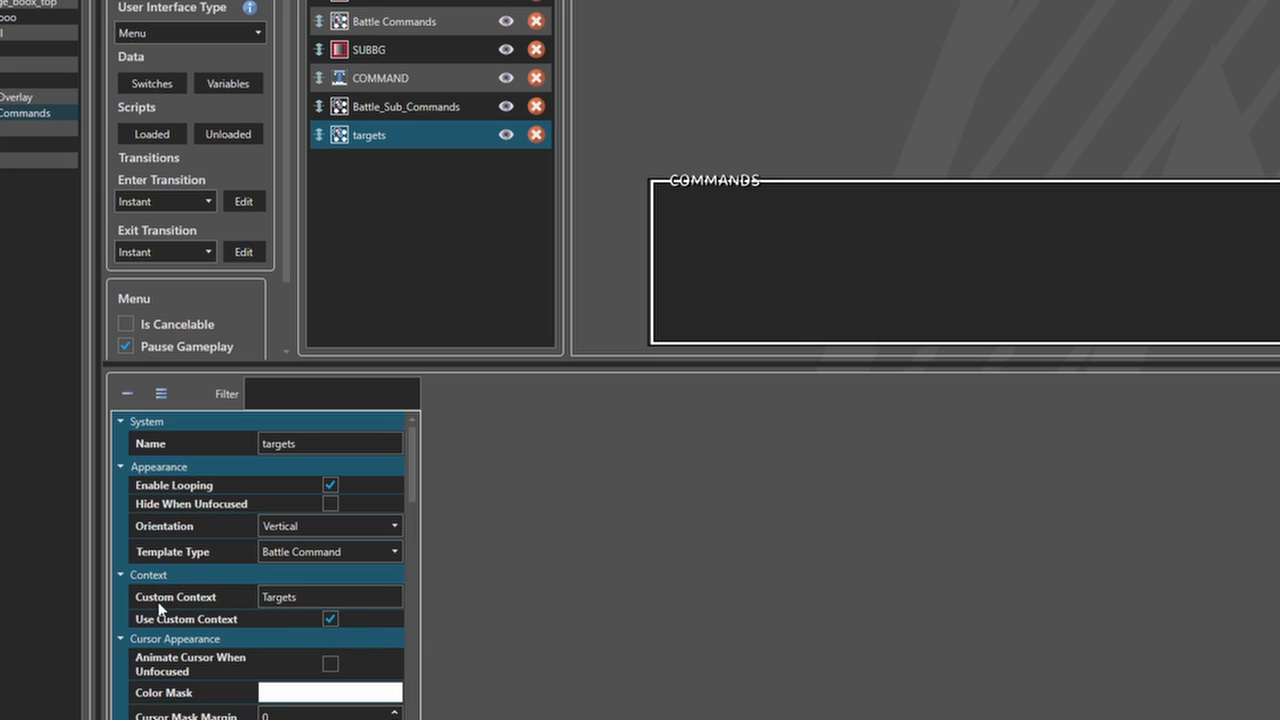
double_click(358, 597)
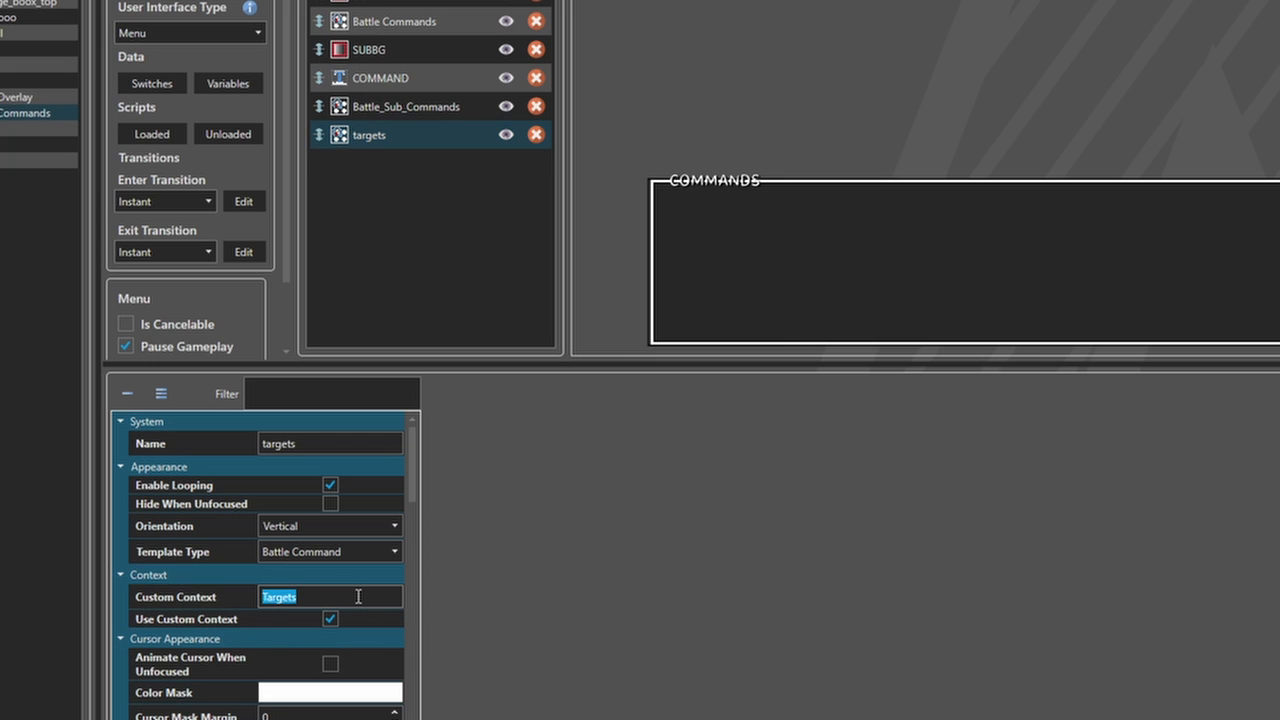
type("Target")
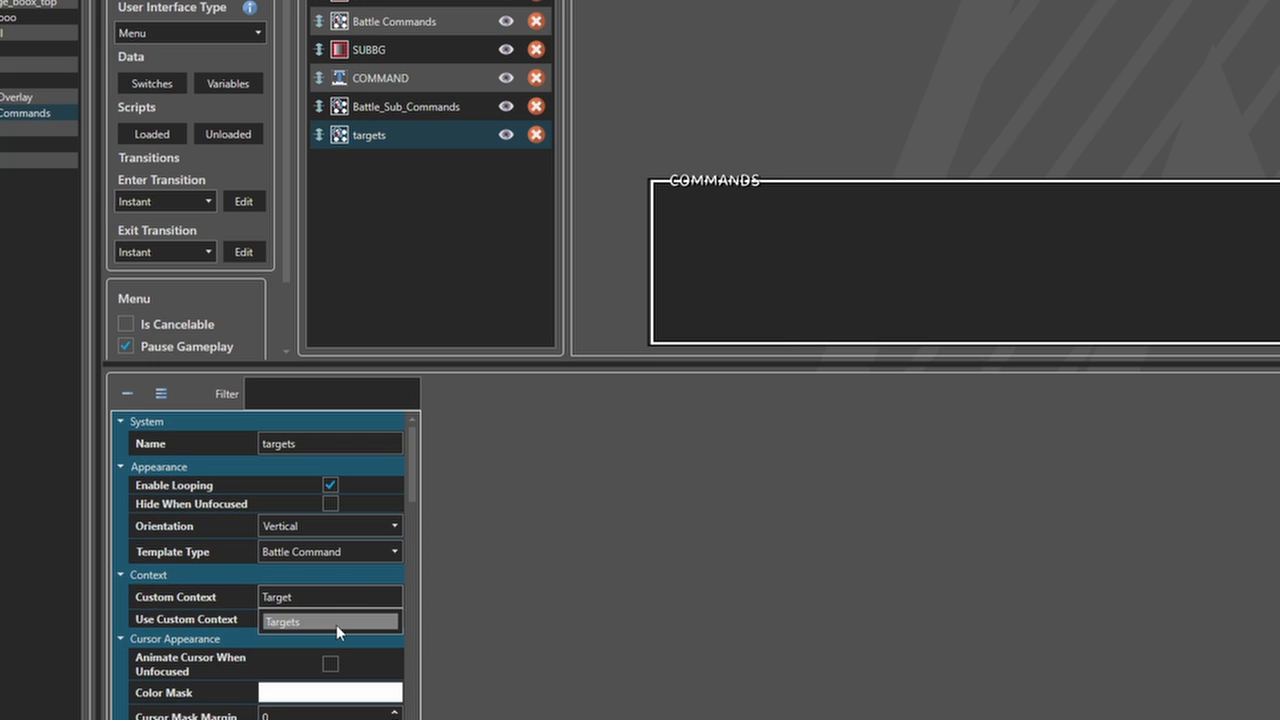
left_click(336, 624)
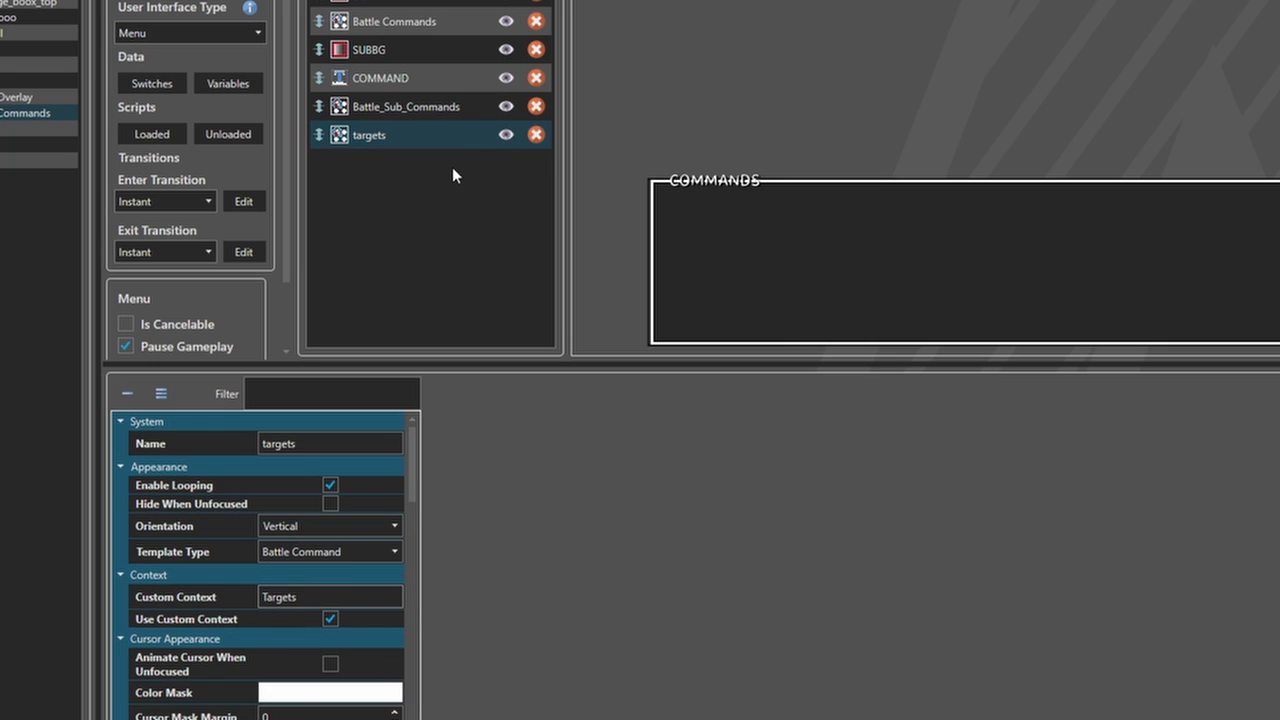
Make the Battle Commands menu cancelable
left_click(392, 22)
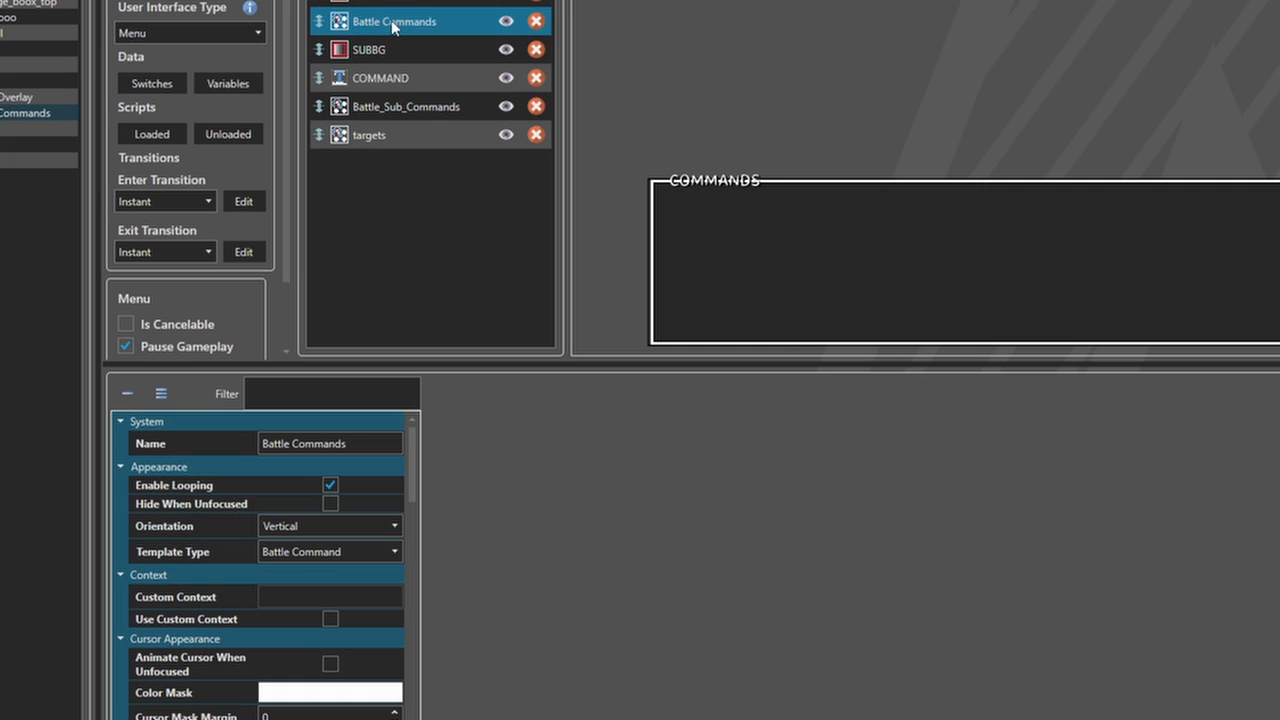
left_click(380, 104)
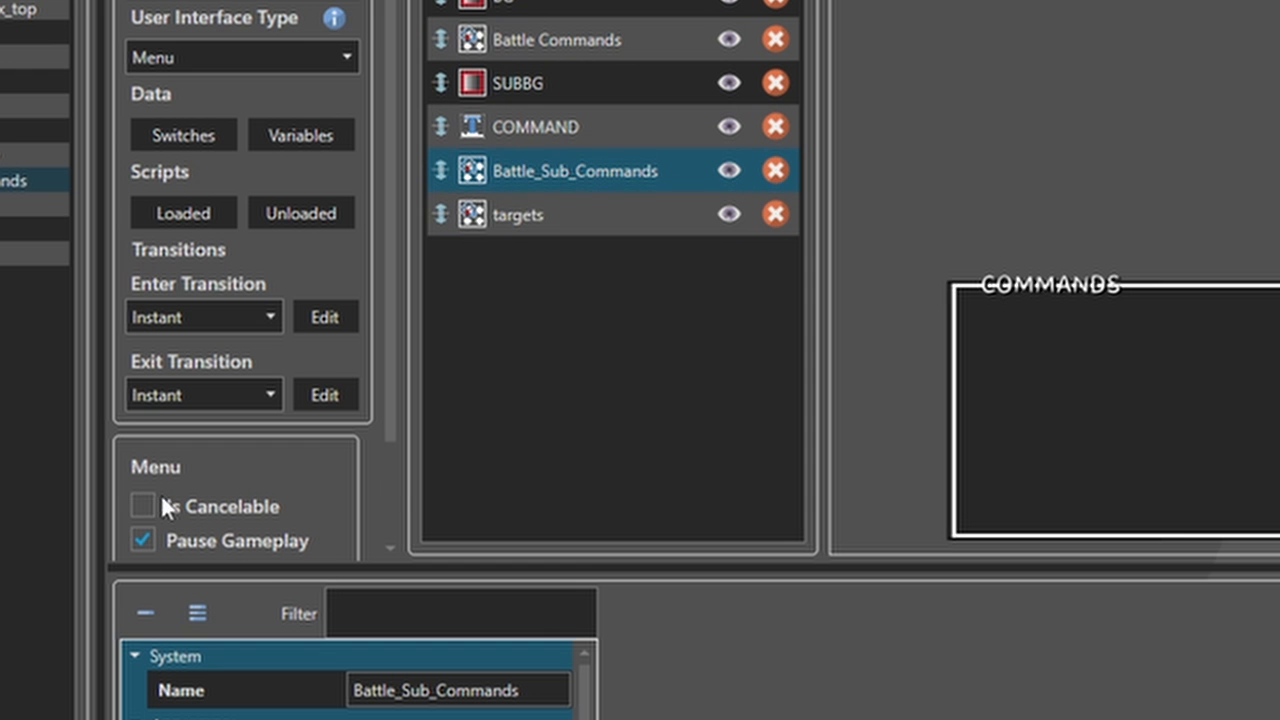
left_click(145, 505)
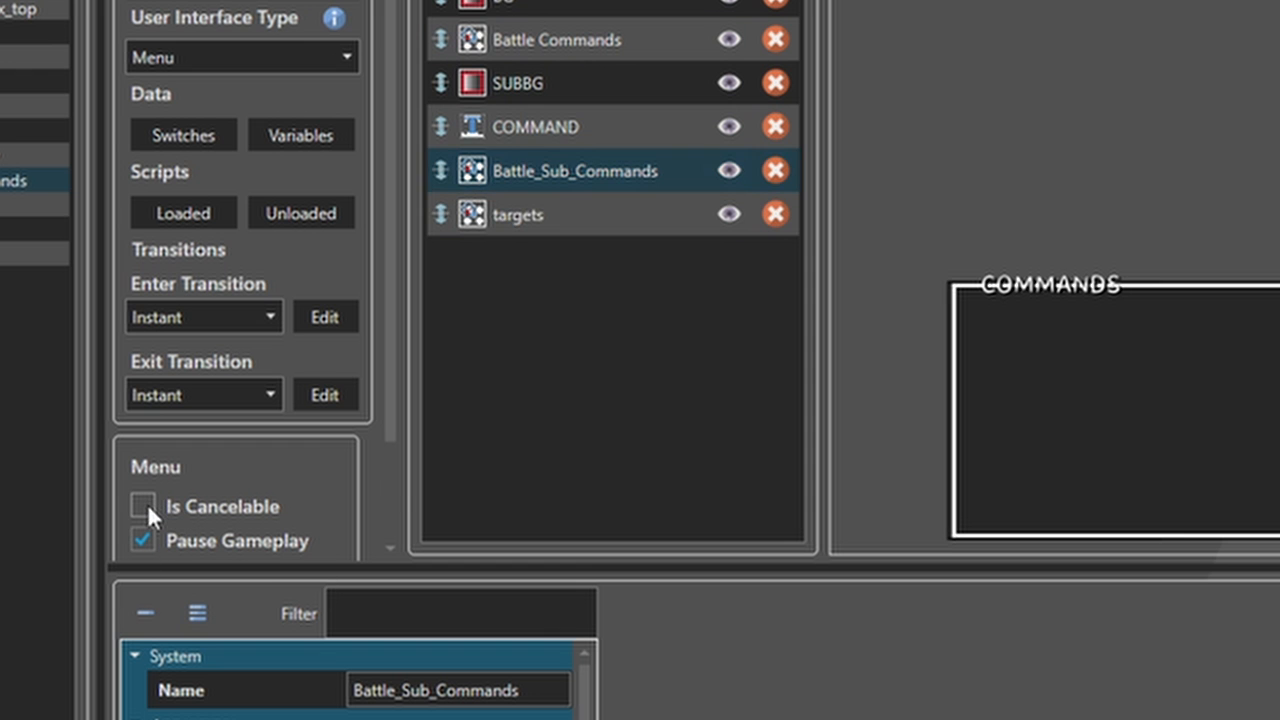
scroll(377, 414, "down", 3)
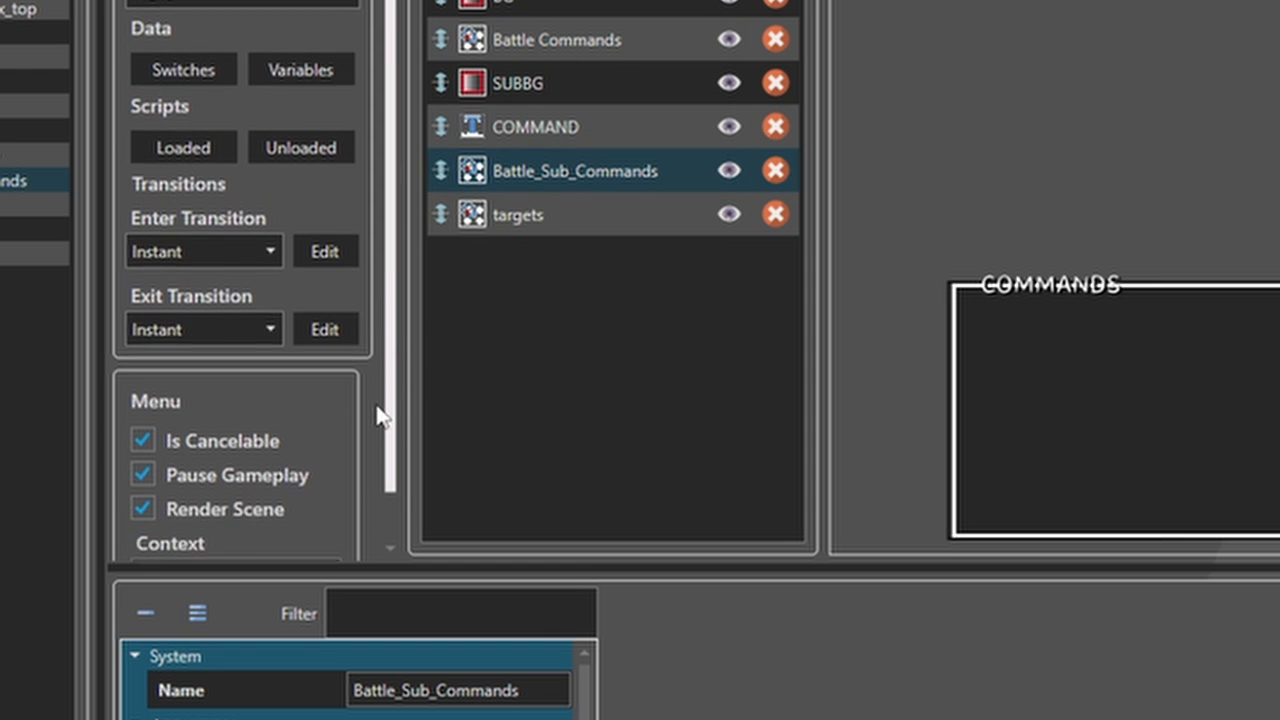
scroll(380, 491, "up", 3)
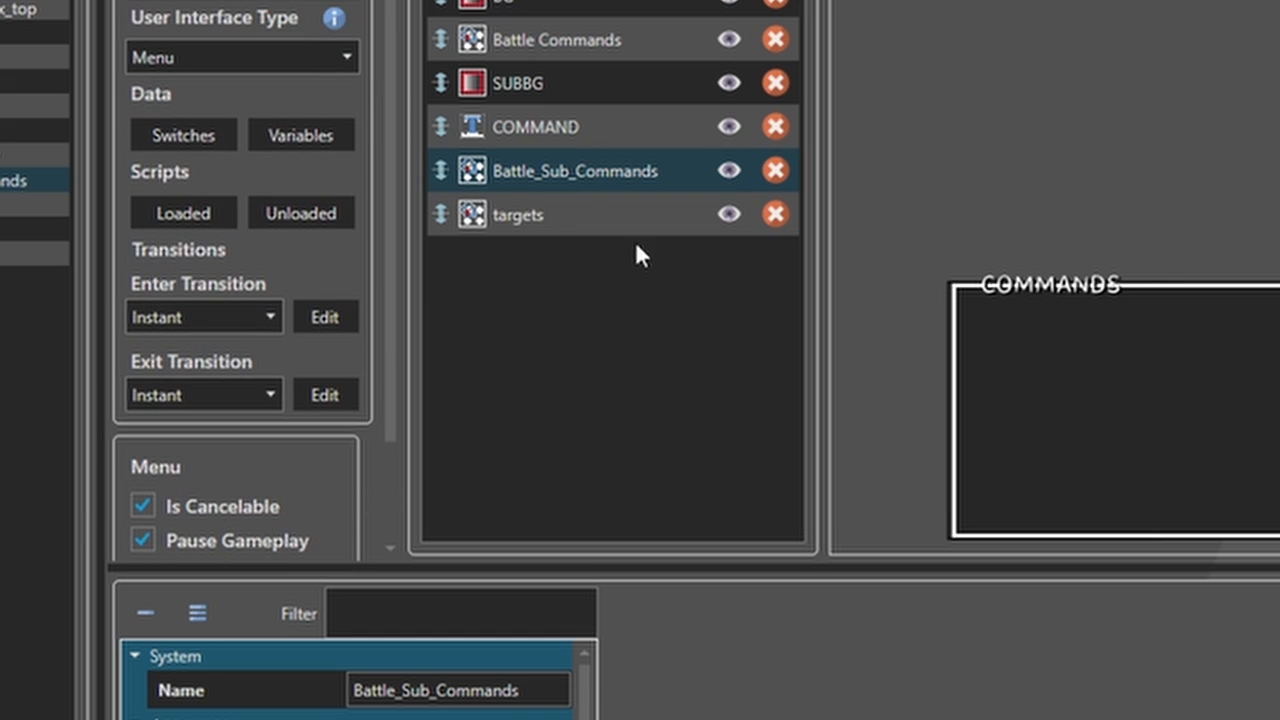
Add a Save Context Unique ID command to the Execute script of the Battle Commands element
left_click(578, 55)
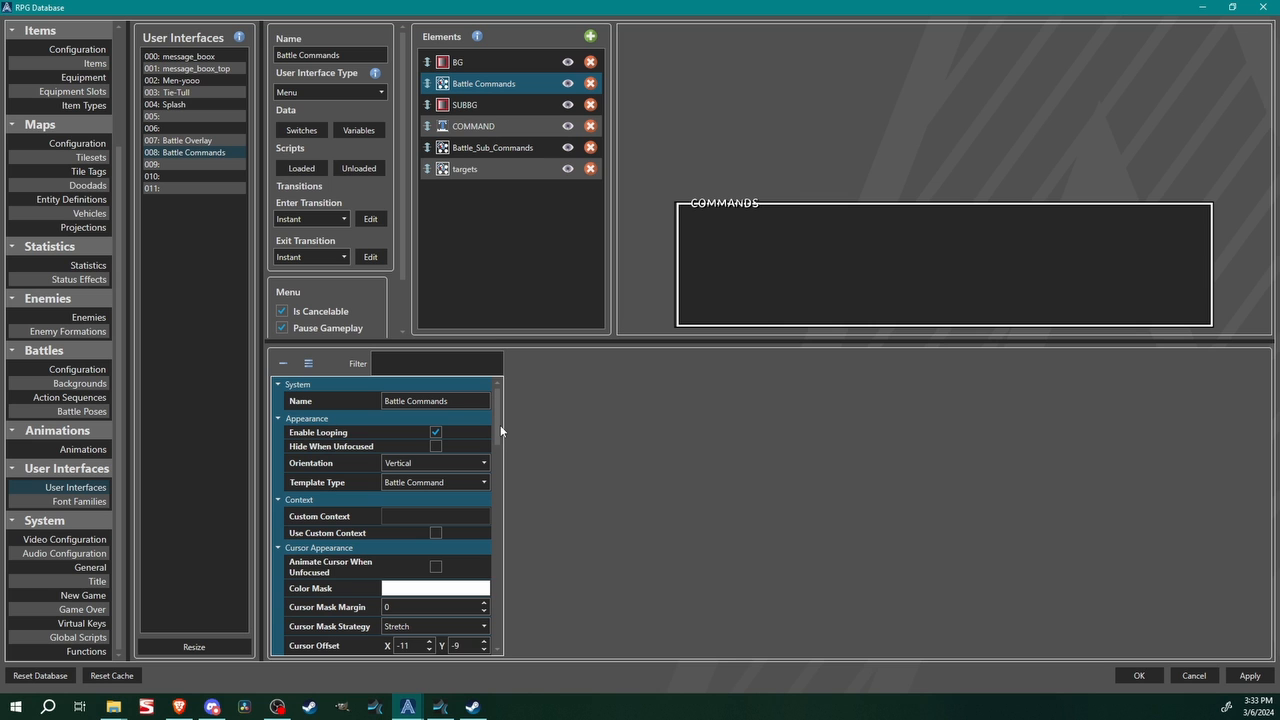
scroll(500, 430, "down", 10)
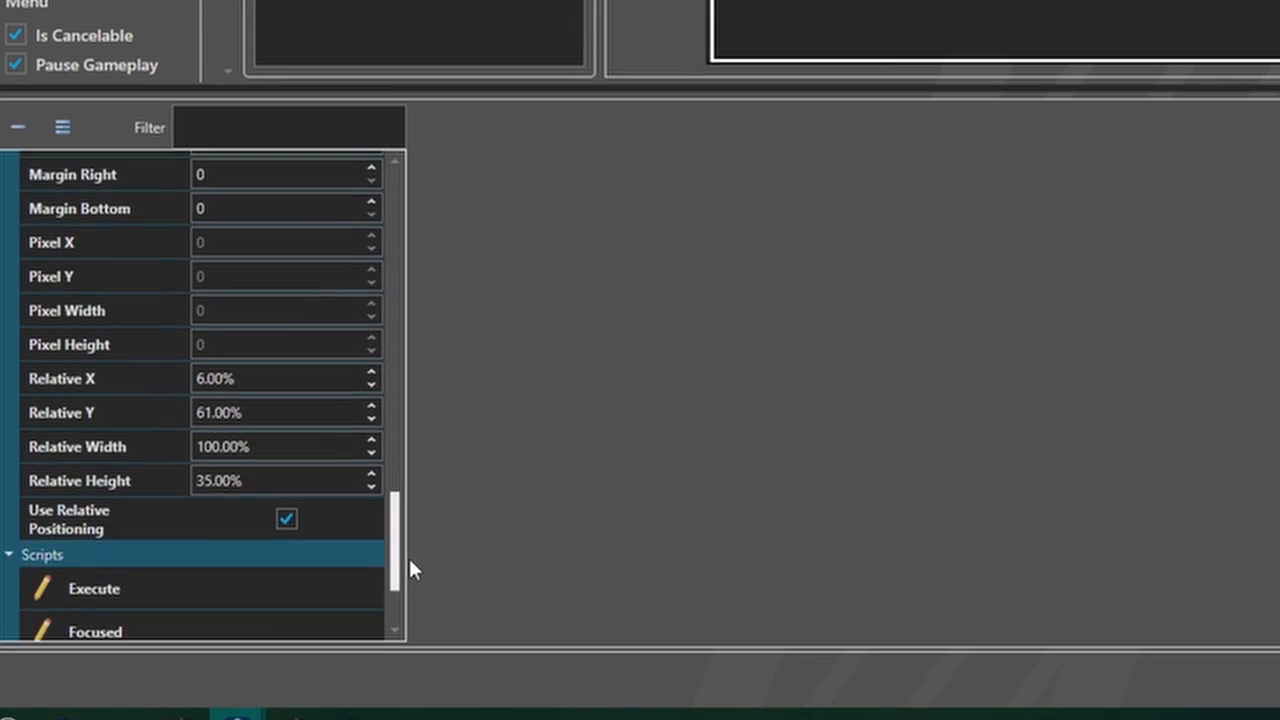
left_click(88, 458)
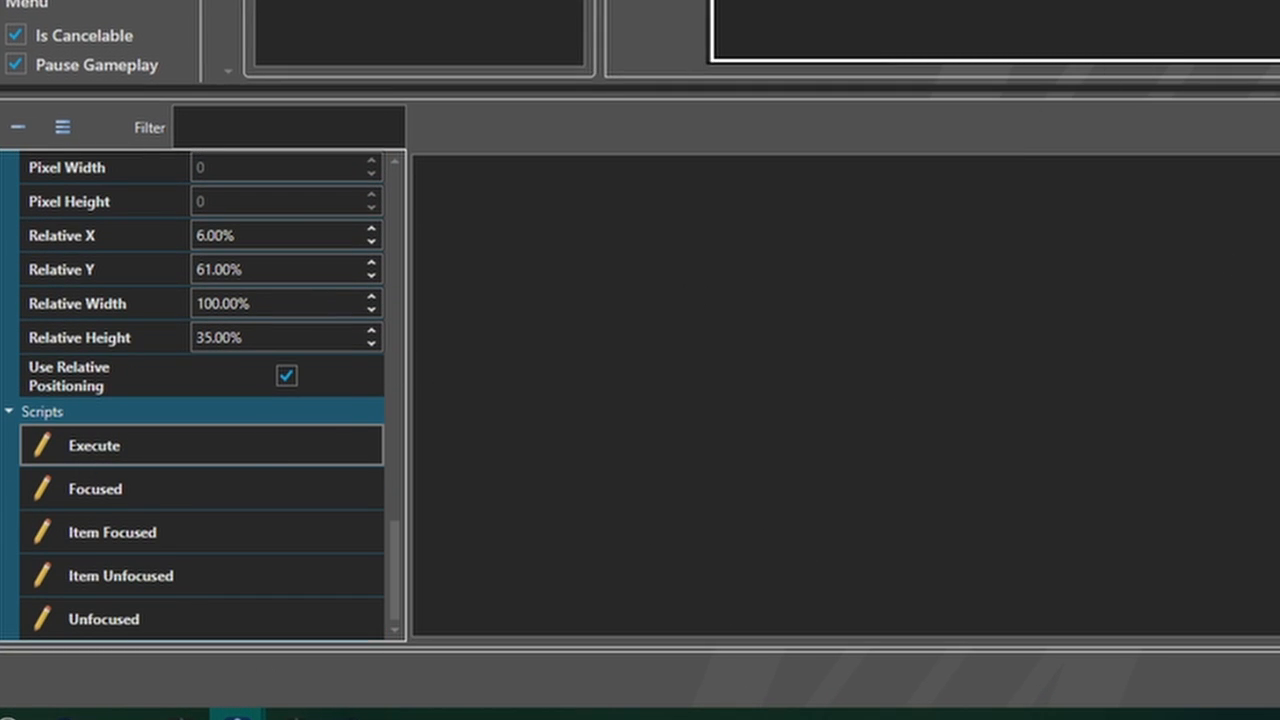
left_click(558, 200)
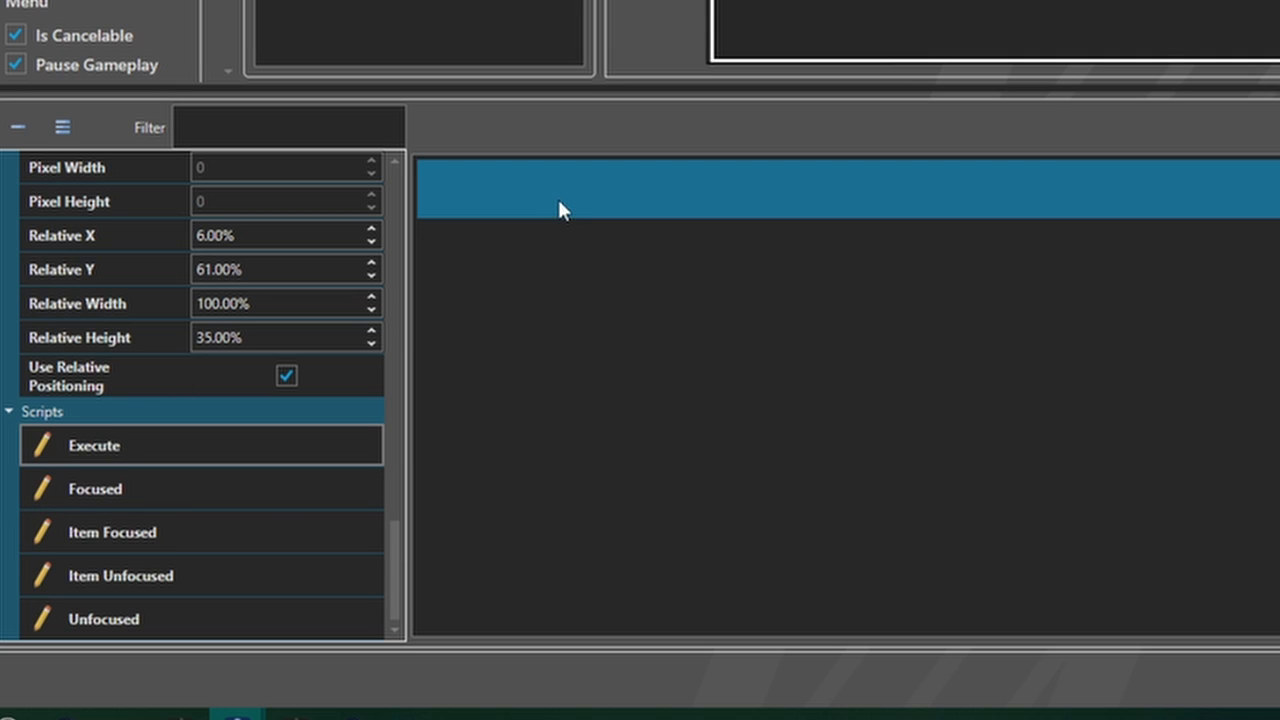
right_click(558, 200)
mouse_move(645, 625)
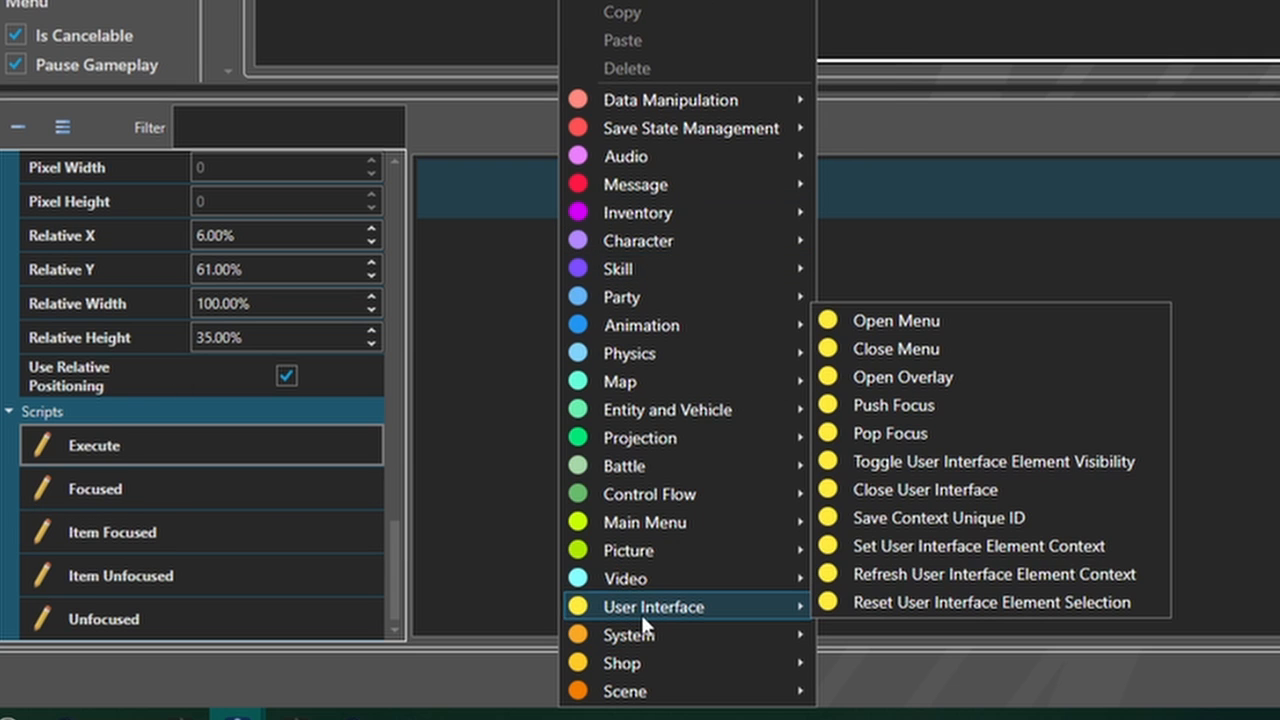
left_click(991, 517)
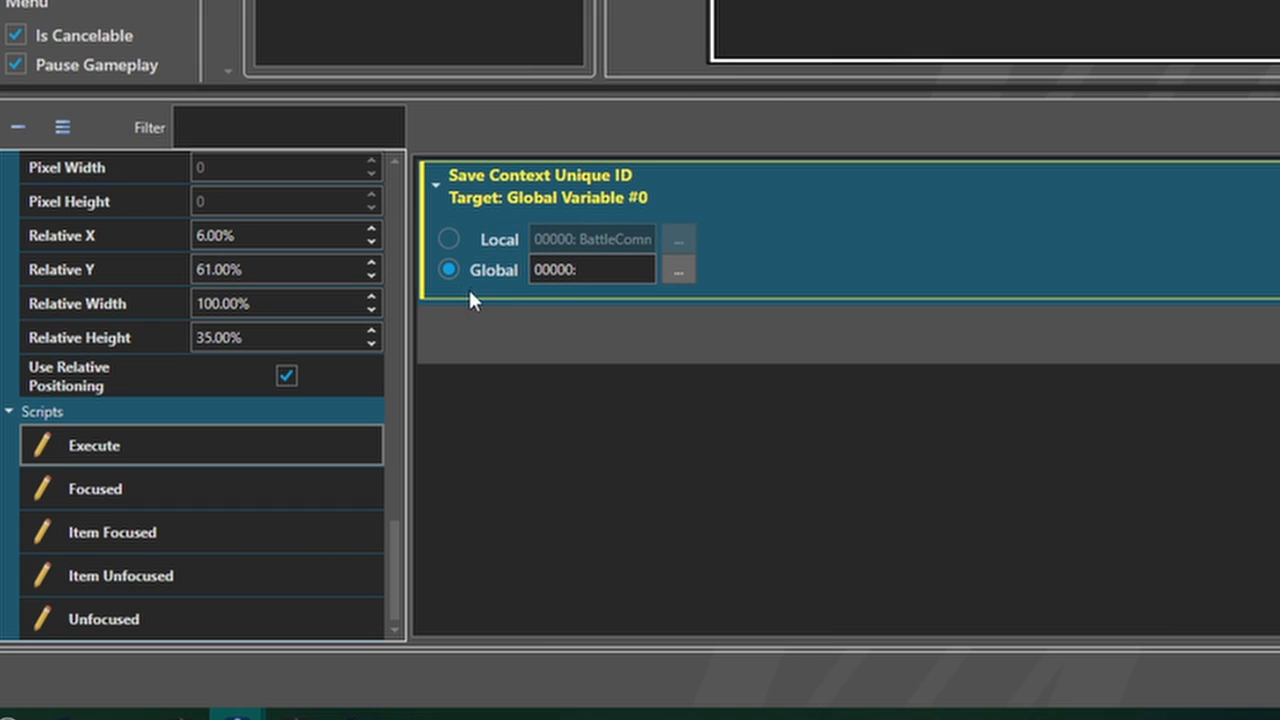
Store the context unique ID in local variable 000 BattleCommands
left_click(449, 239)
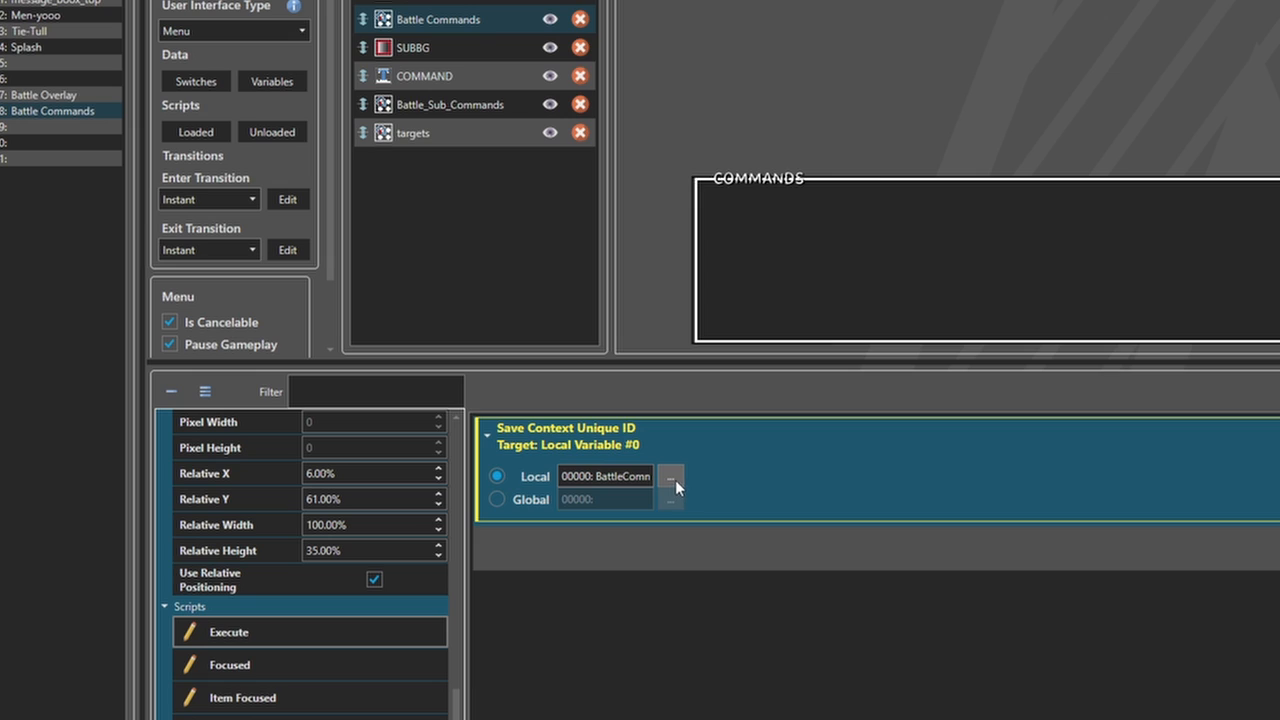
left_click(671, 480)
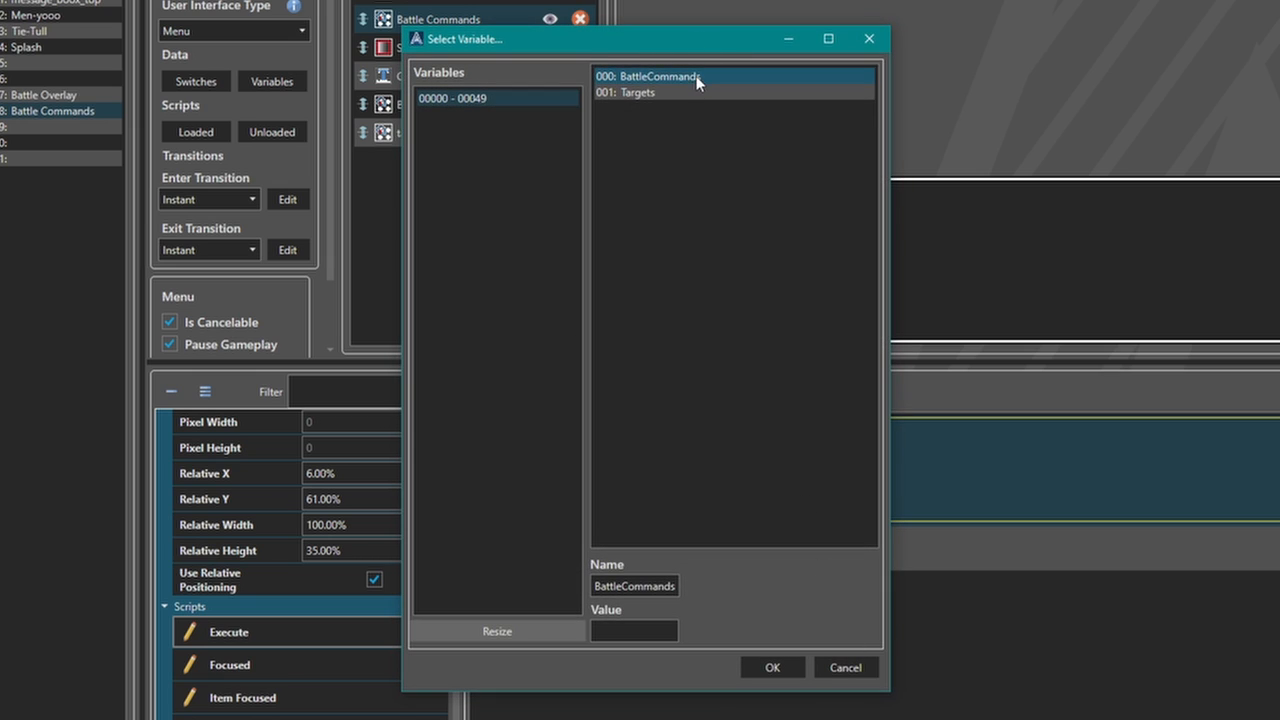
left_click(778, 665)
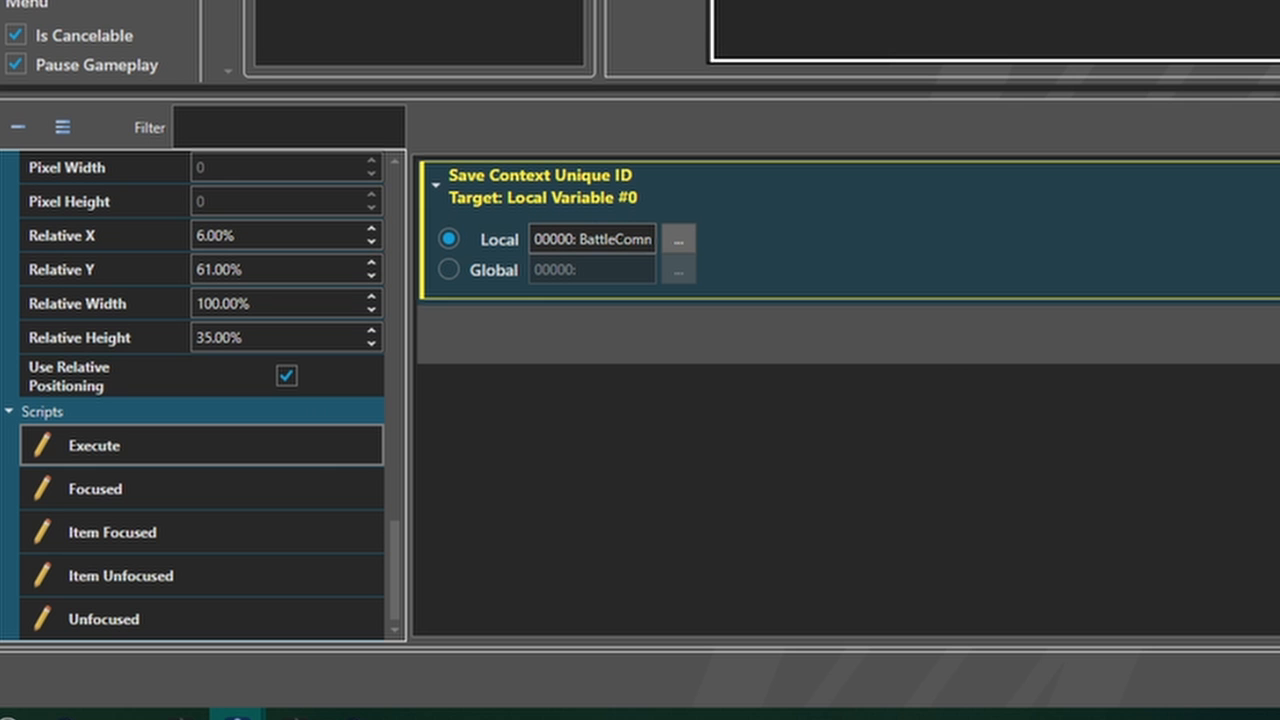
Add a Save Value command of Switch type with Battle Command as source and local variable BattleCommands as its unique ID source
right_click(471, 355)
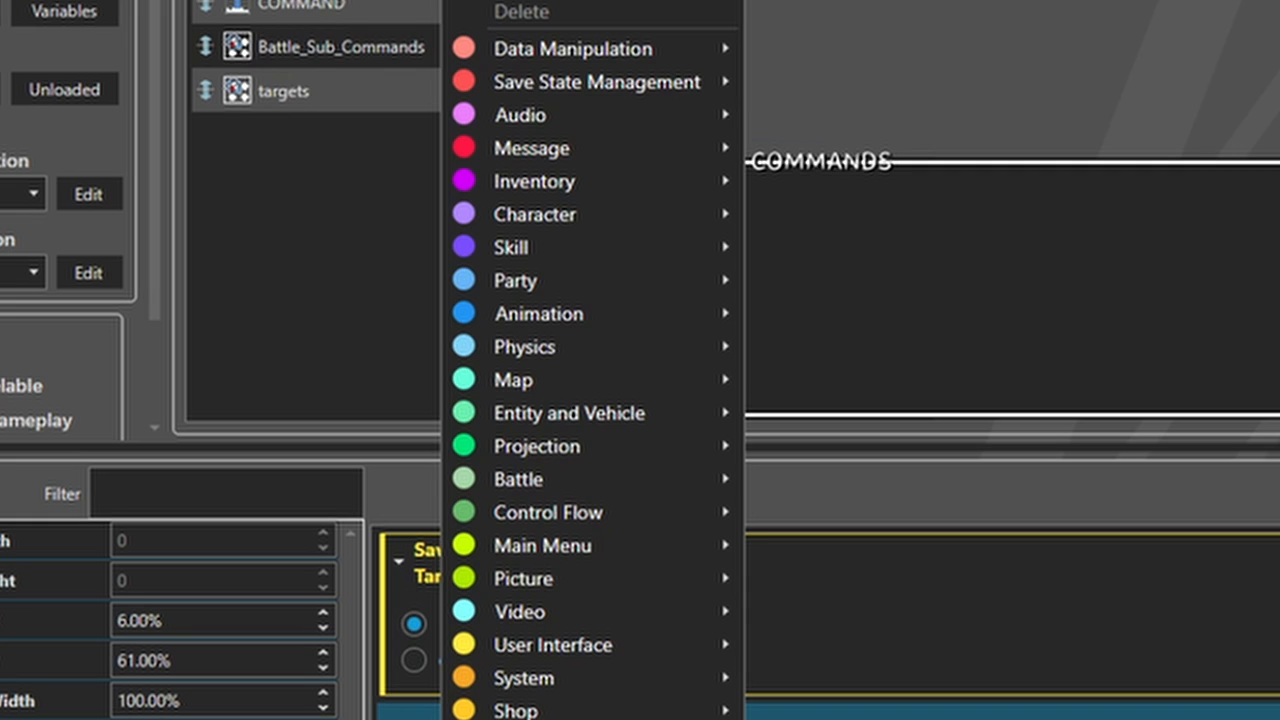
mouse_move(607, 52)
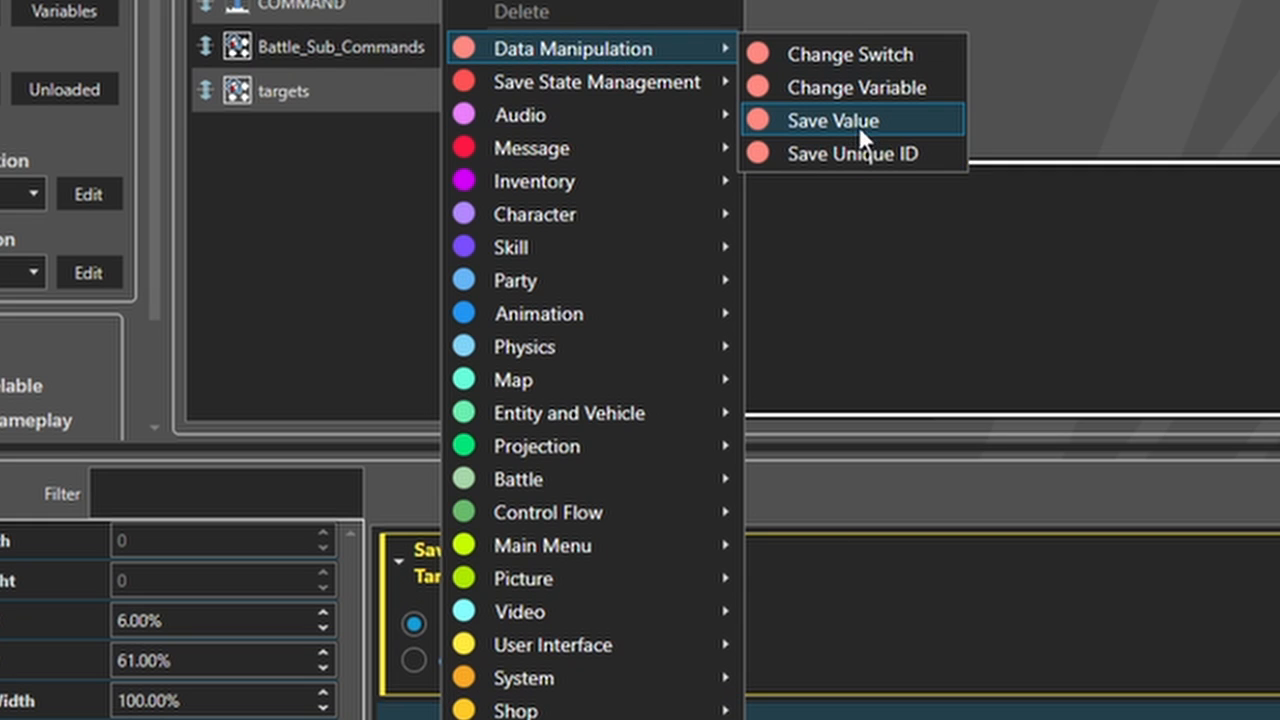
left_click(858, 117)
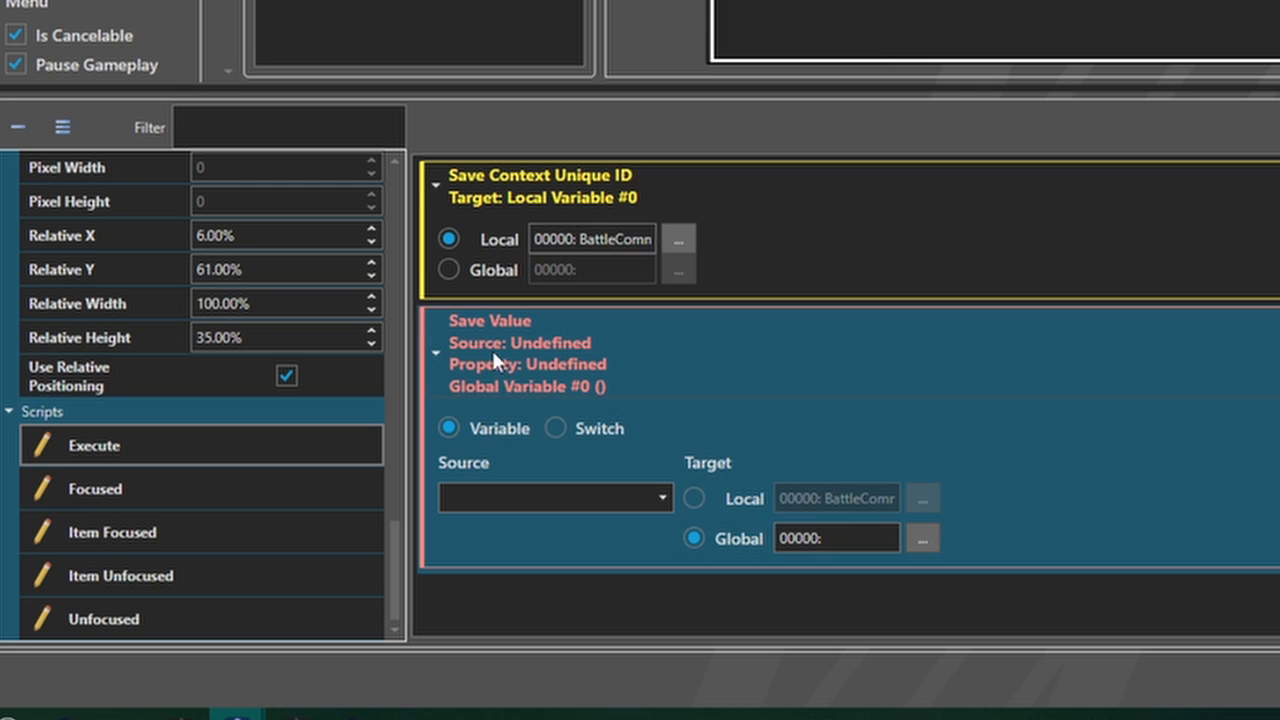
left_click(556, 428)
left_click(535, 499)
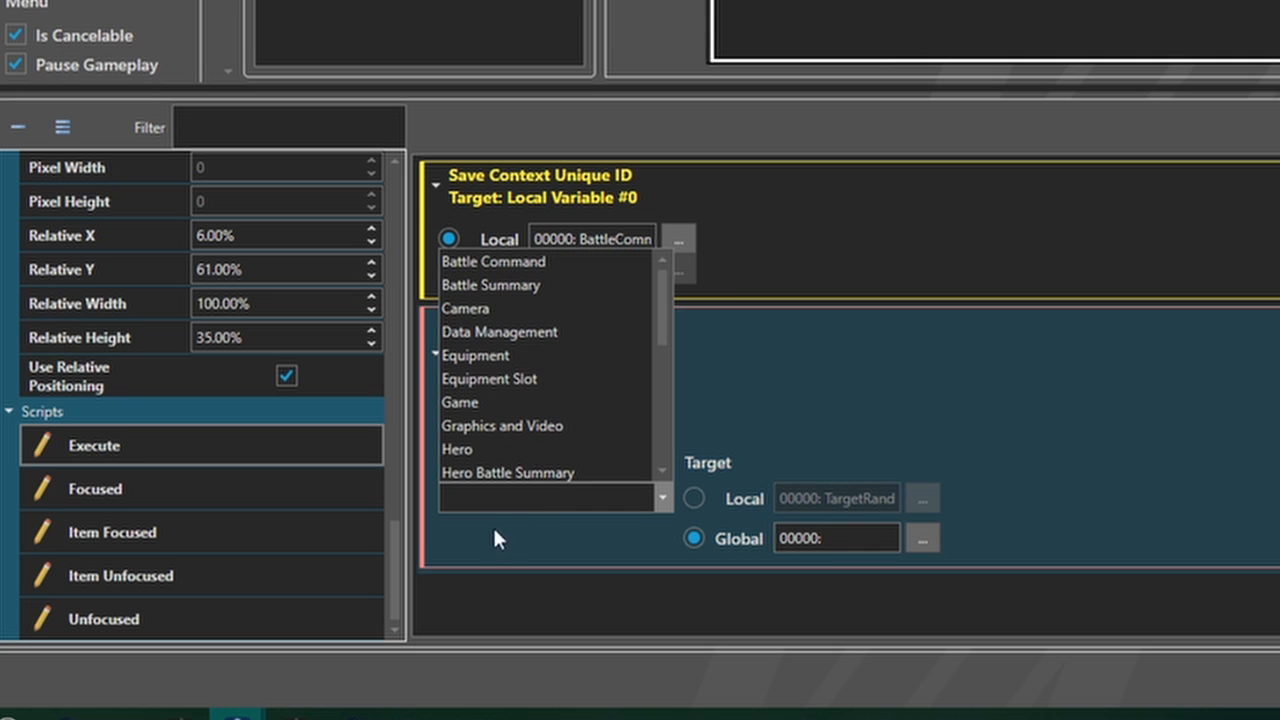
left_click(504, 261)
left_click(449, 457)
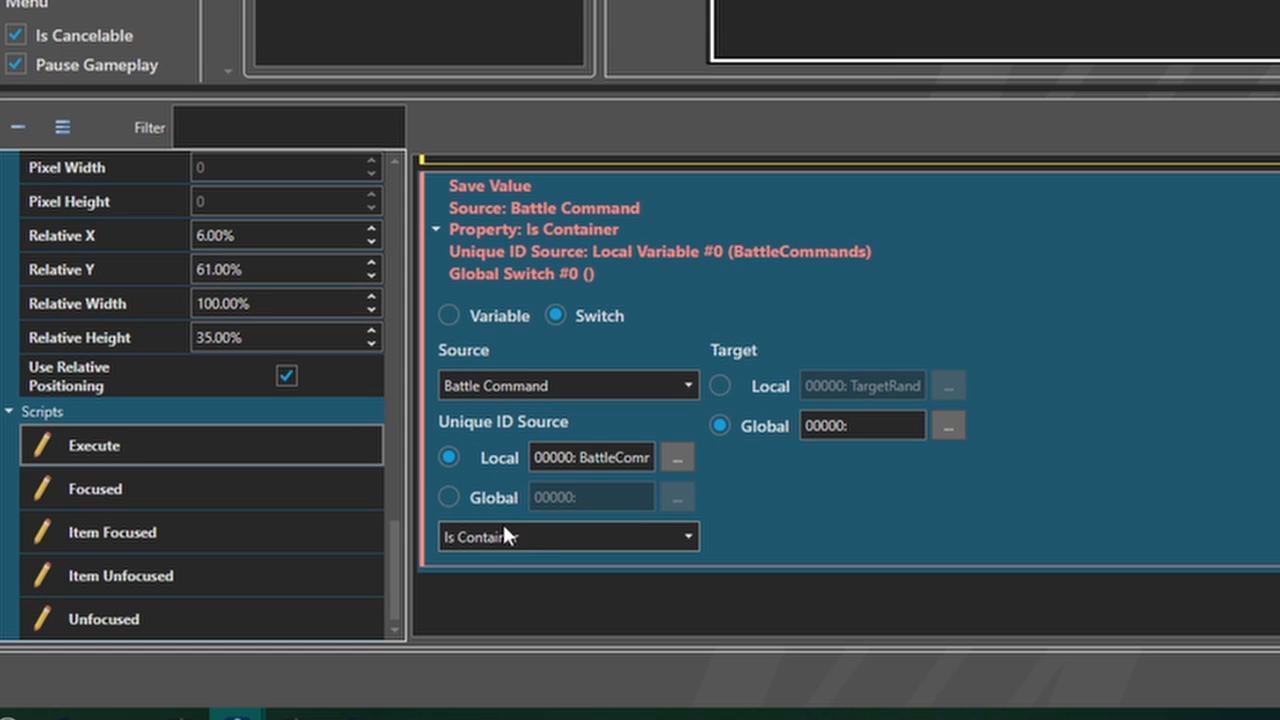
Save the Targets Random Enemy property to local switch 000 TargetRandom in the Save Value command
left_click(573, 540)
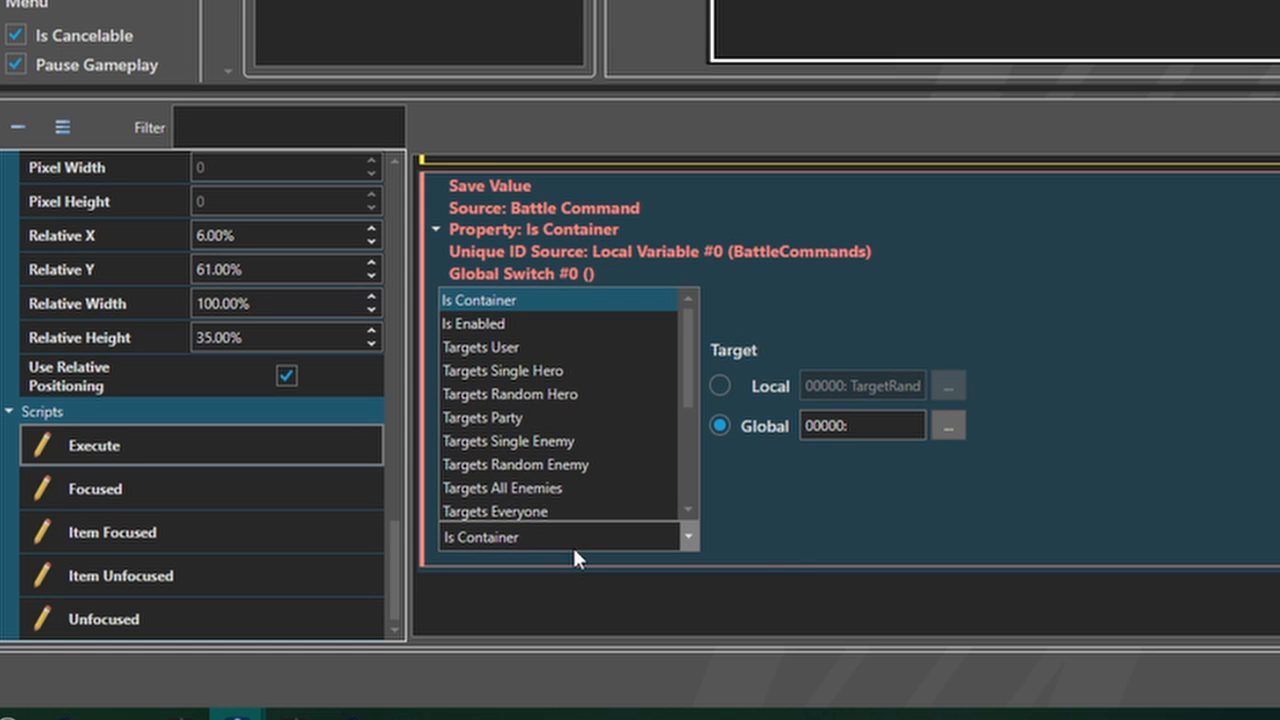
left_click(628, 538)
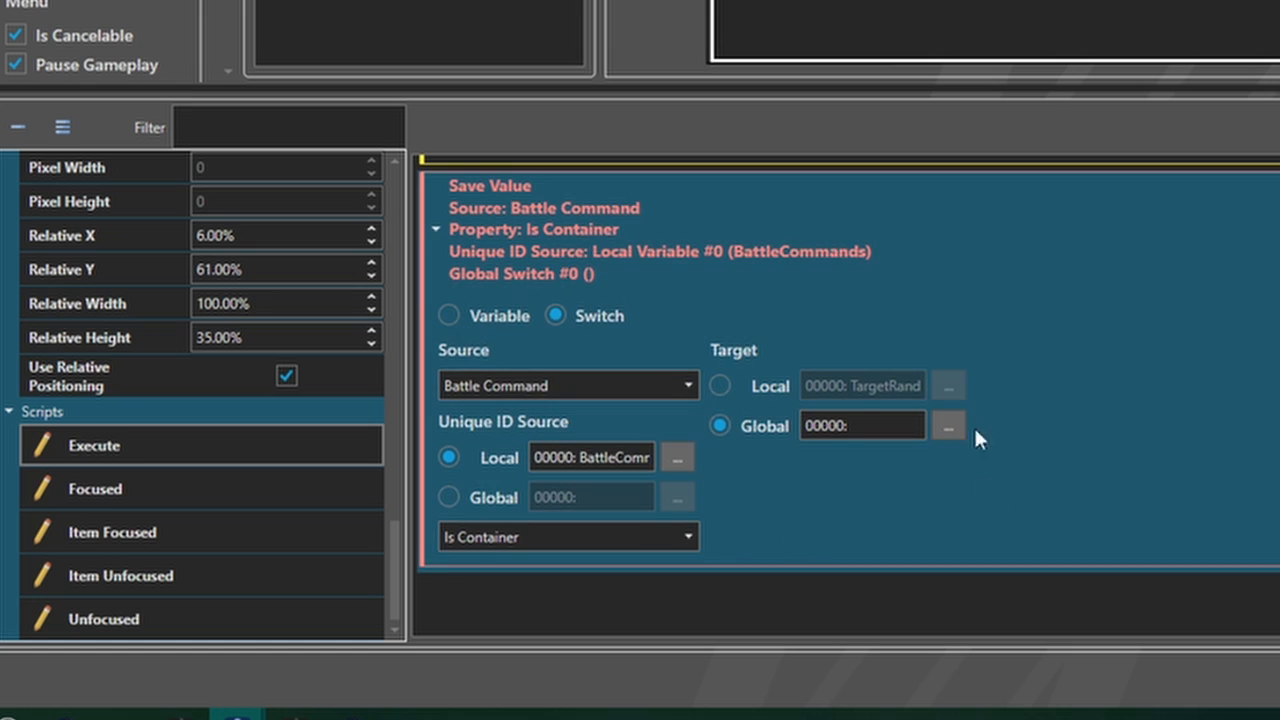
left_click(721, 386)
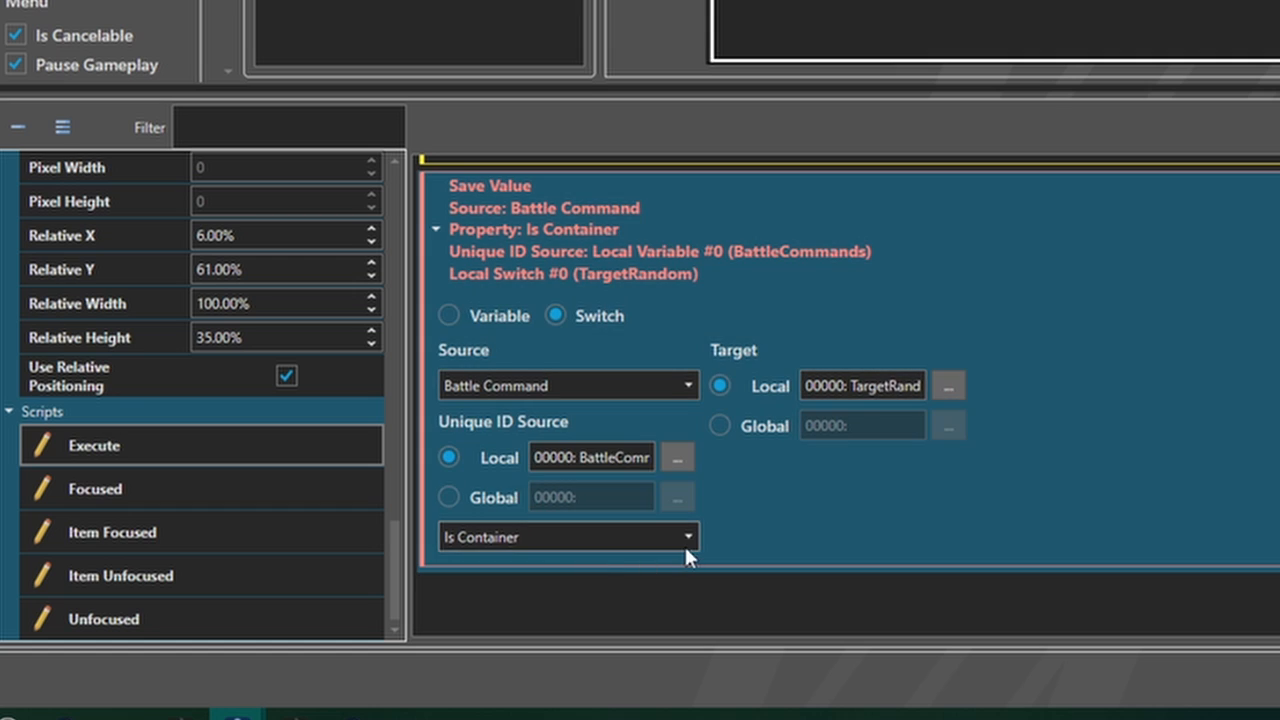
left_click(680, 540)
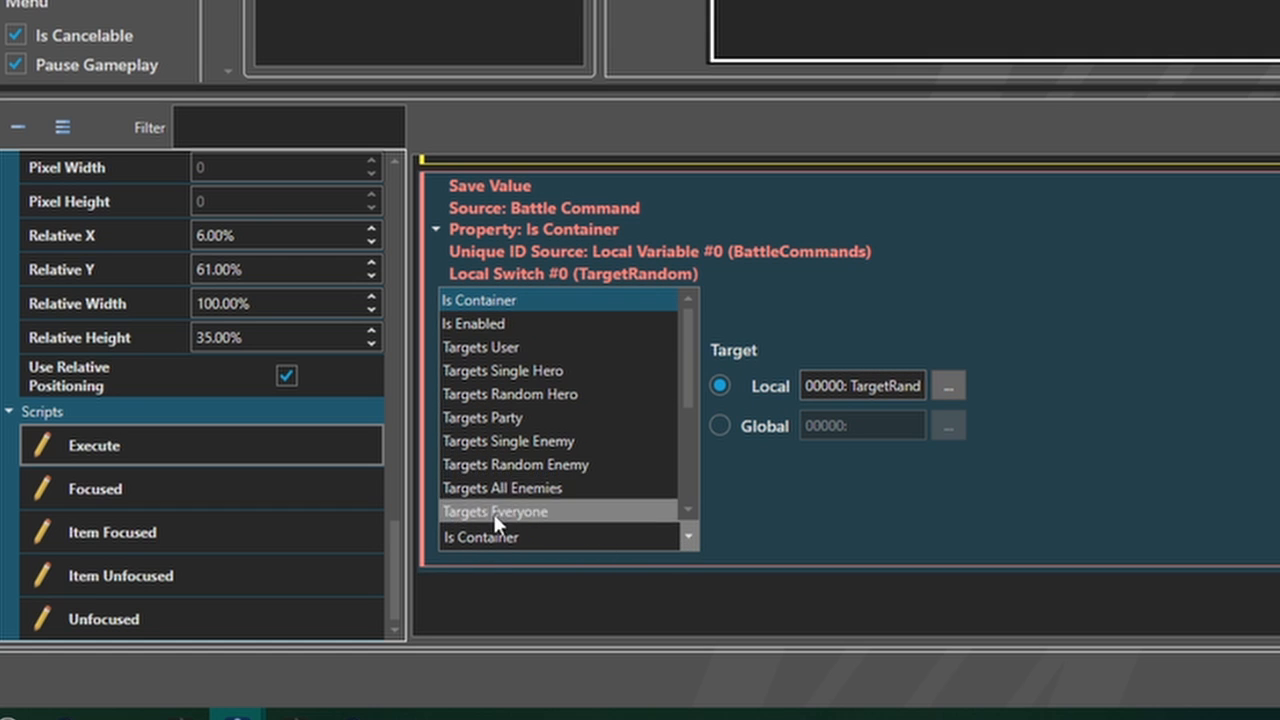
left_click(539, 467)
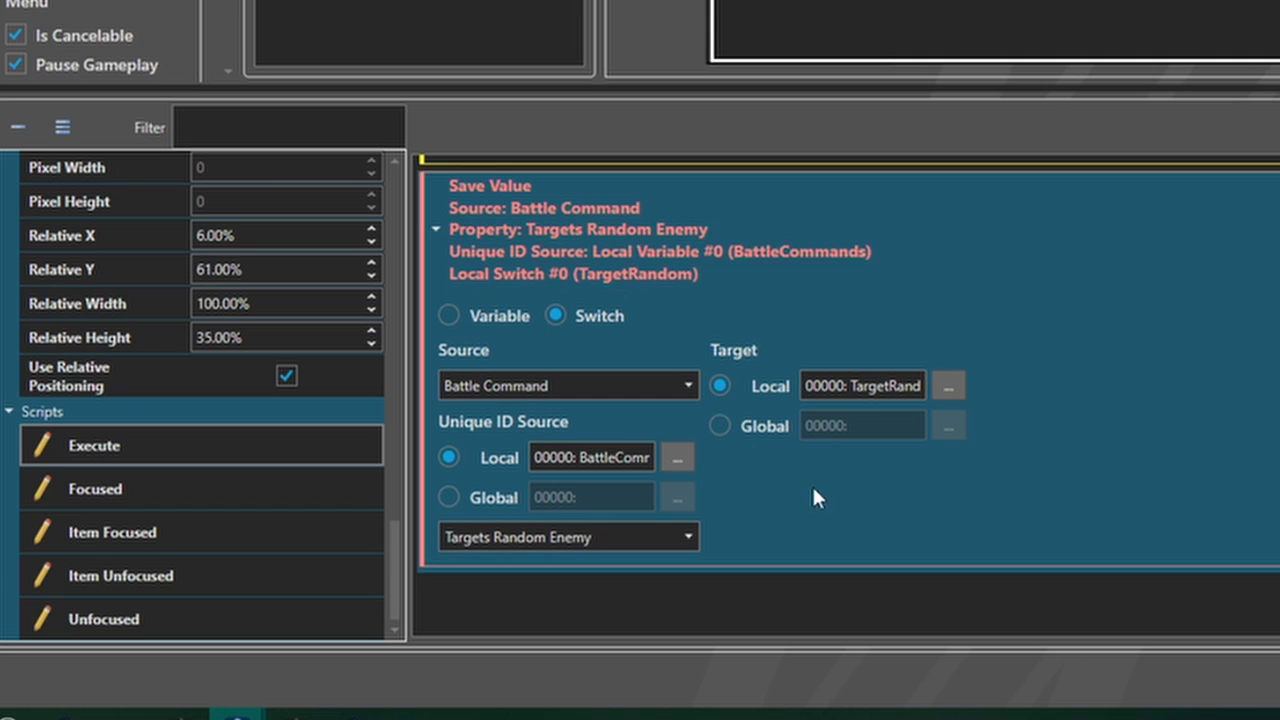
Duplicate the Targets Random Enemy Save Value command at the end of the Execute script and expand the copy
right_click(1119, 249)
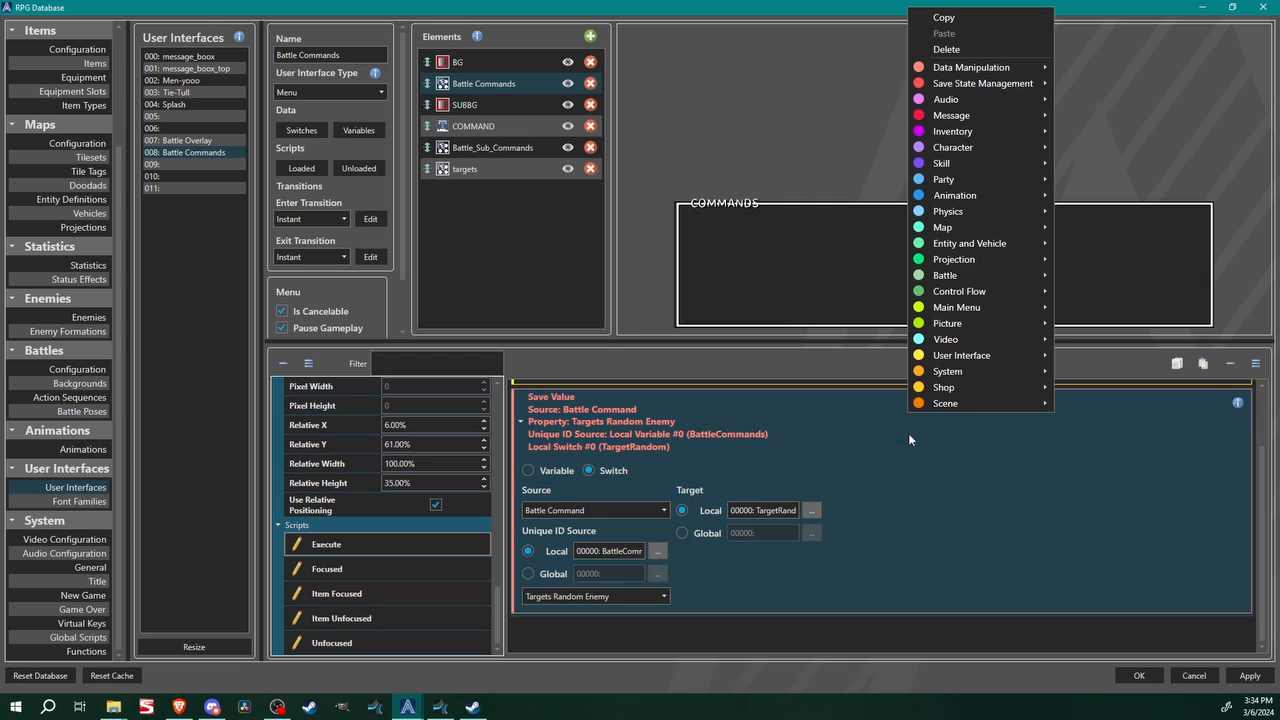
left_click(942, 19)
right_click(609, 634)
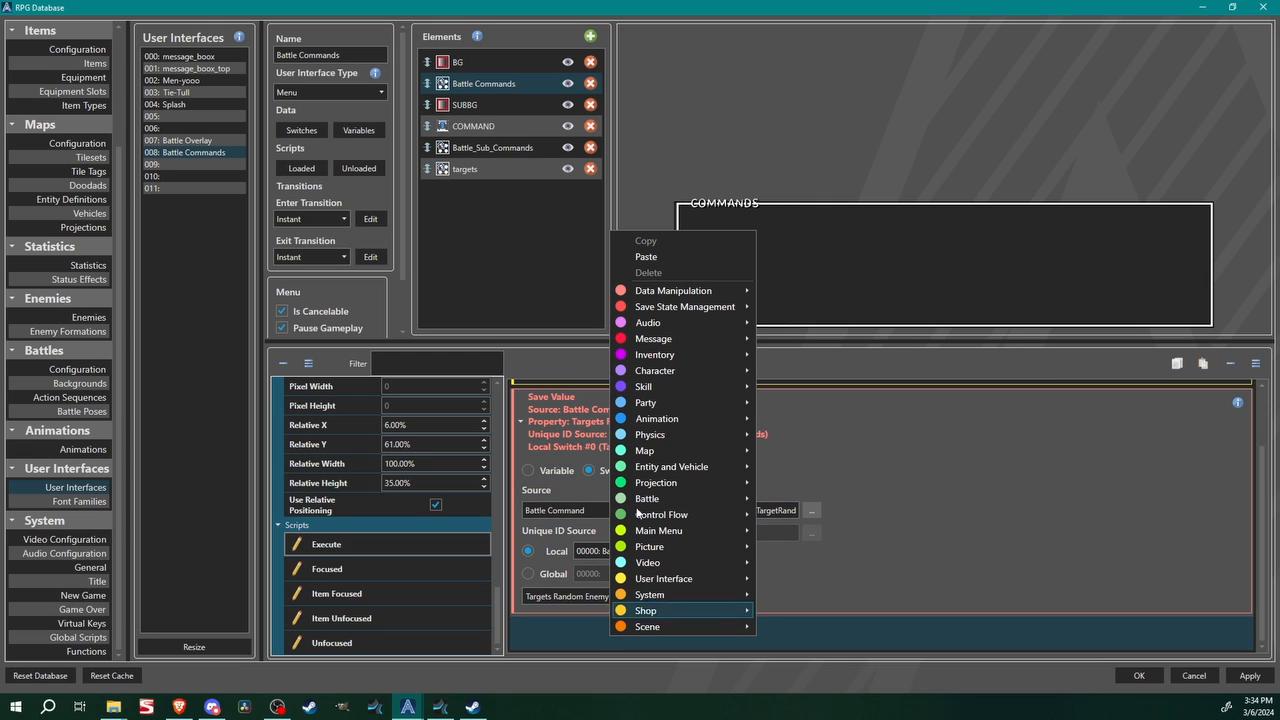
left_click(673, 258)
left_click(673, 603)
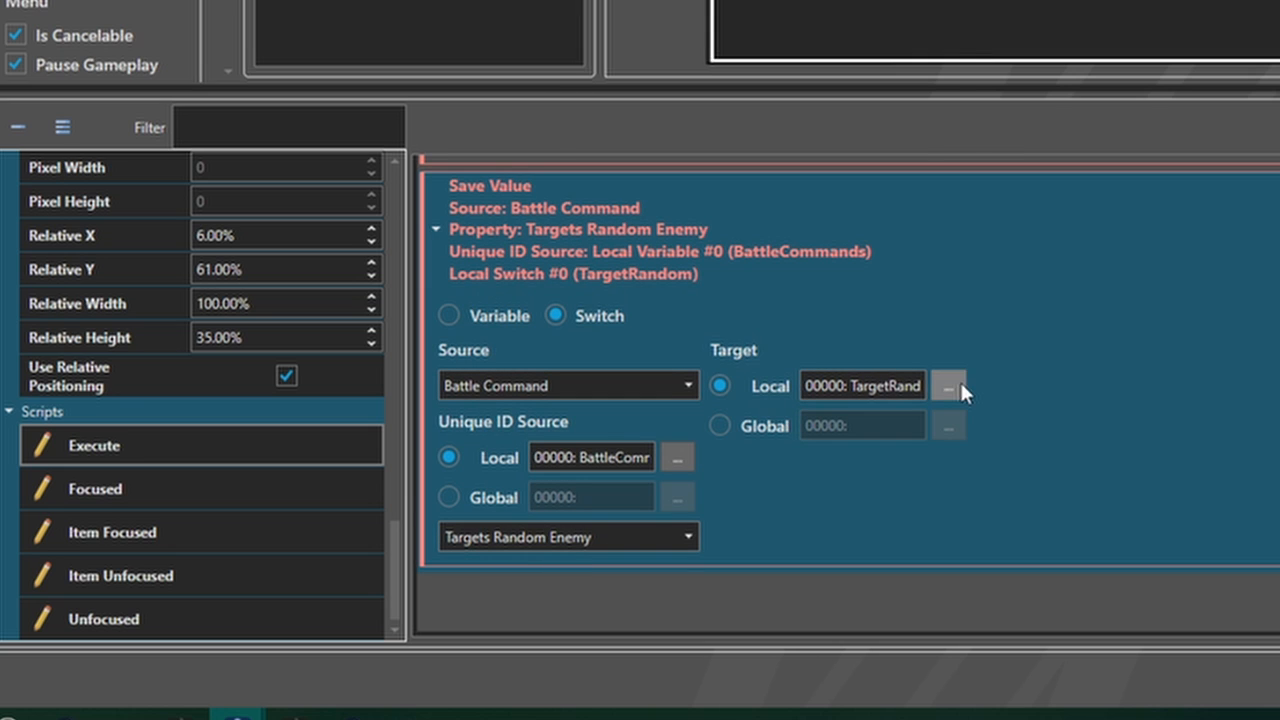
Set the copied Save Value command's target to local switch 001 TargetAll and its property to Targets All Enemies
left_click(948, 386)
key("Down")
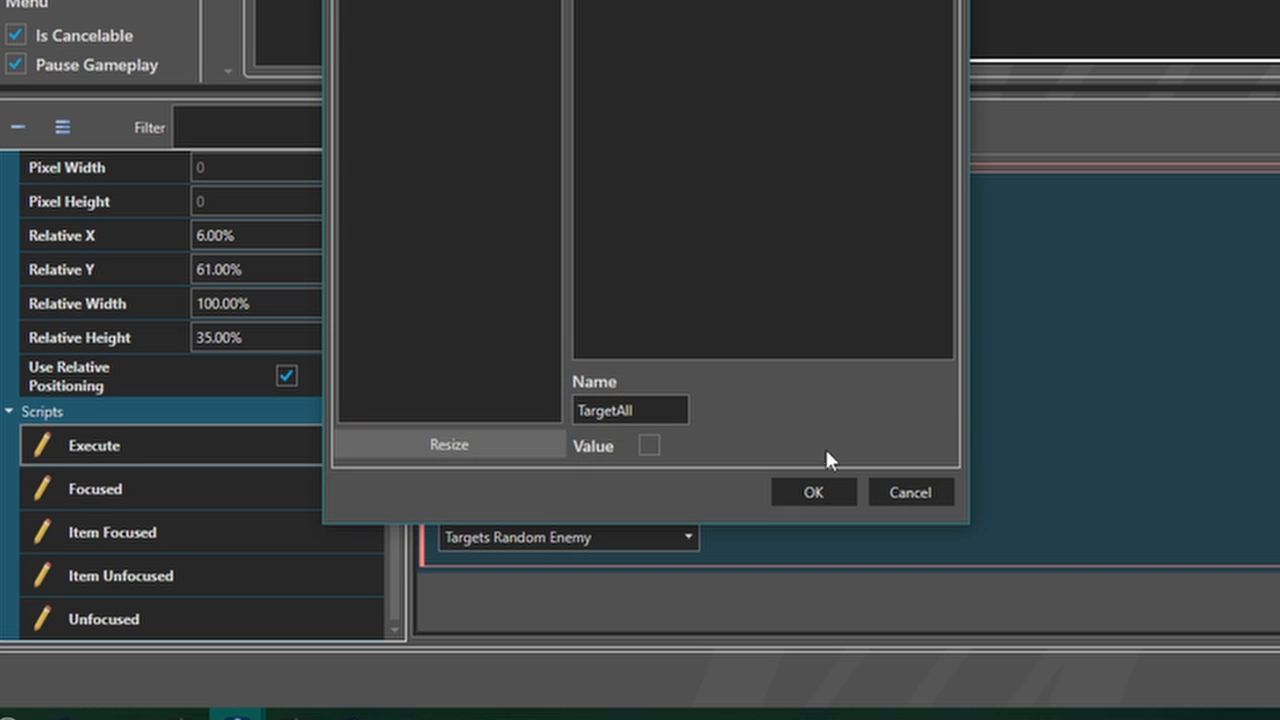
left_click(813, 492)
left_click(588, 536)
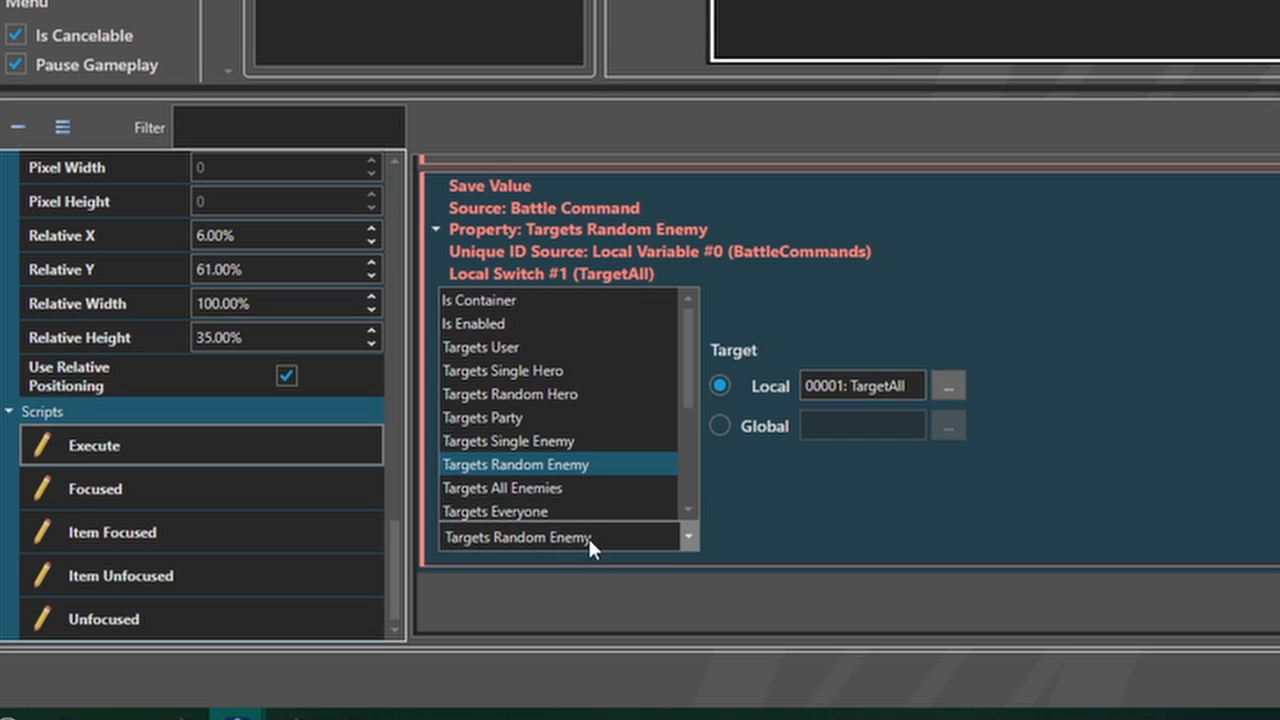
left_click(551, 489)
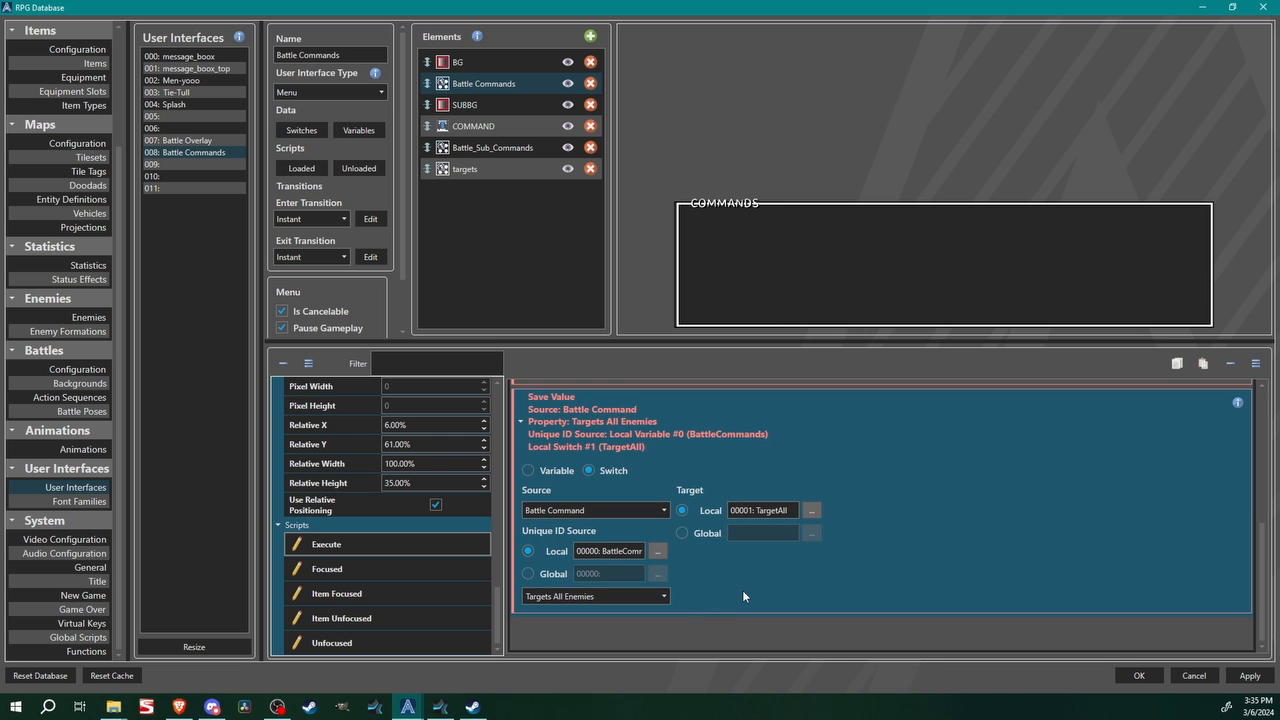
Duplicate the Targets All Enemies Save Value command at the end of the Execute script
right_click(743, 591)
left_click(769, 197)
right_click(659, 602)
left_click(650, 263)
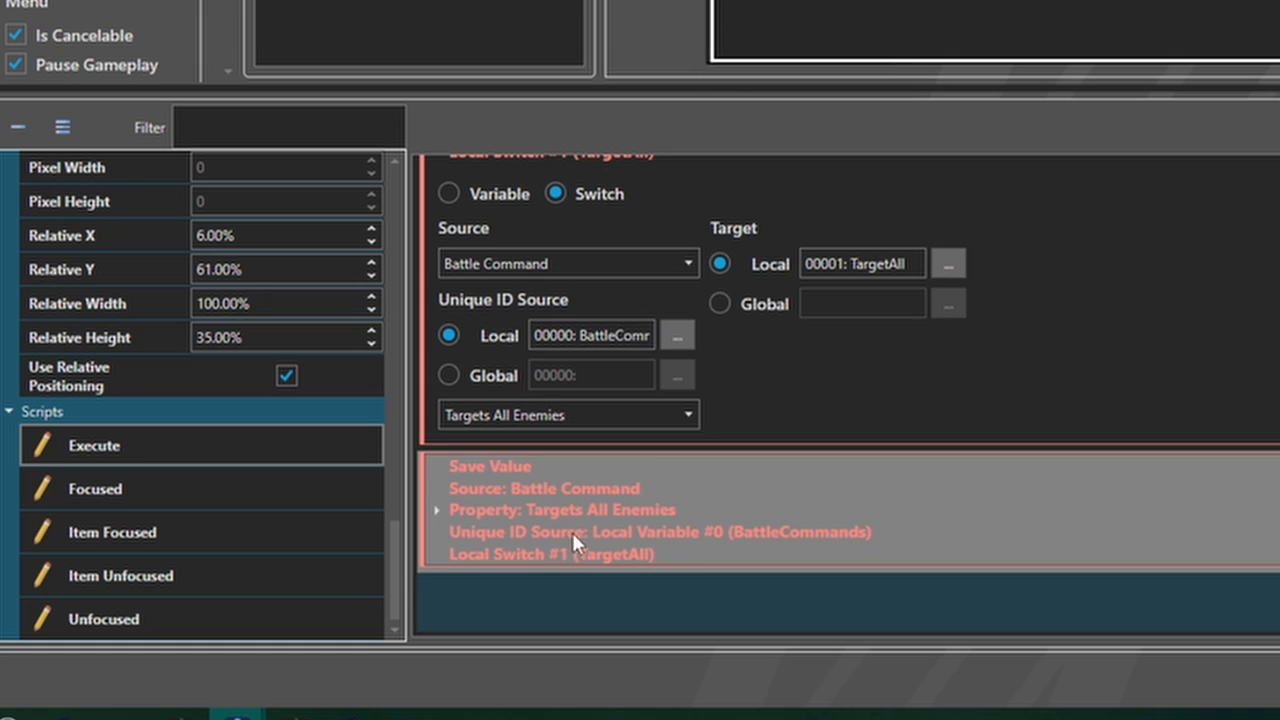
Set the copied Save Value command's property to Is Container and its target to local switch 002 IsContainer
double_click(572, 532)
scroll(700, 456, "down", 6)
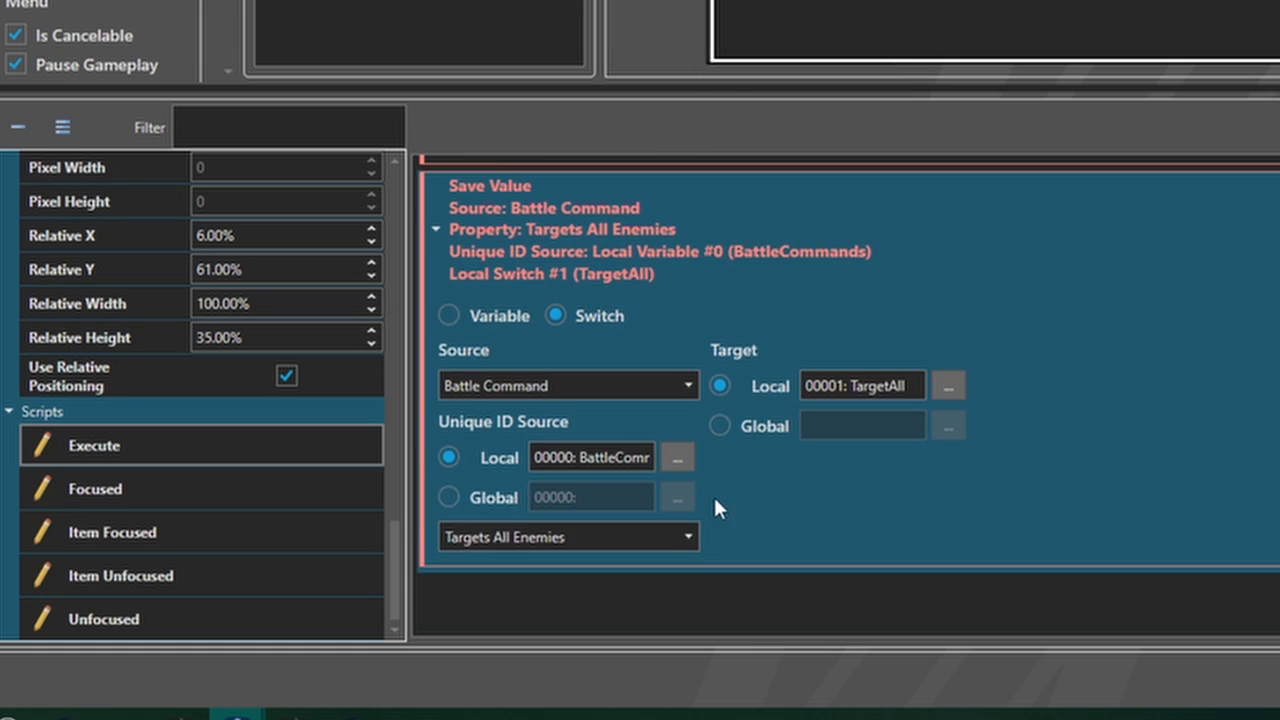
left_click(657, 540)
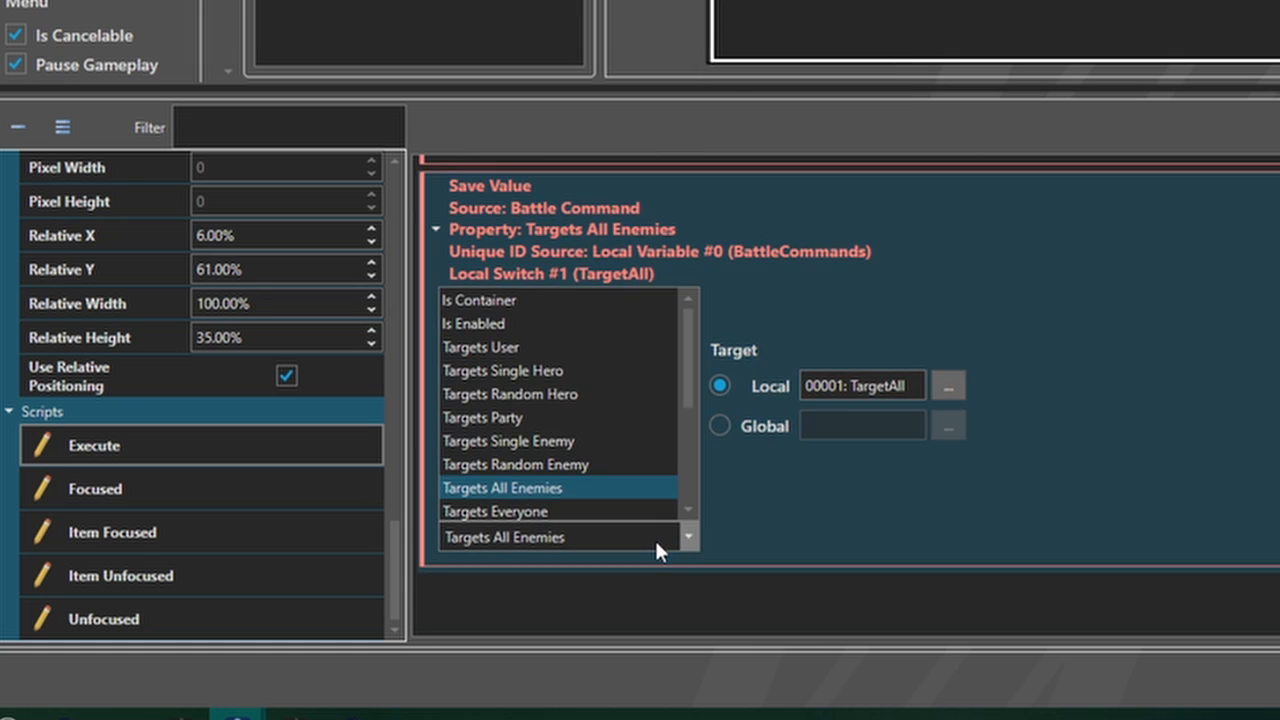
left_click(460, 299)
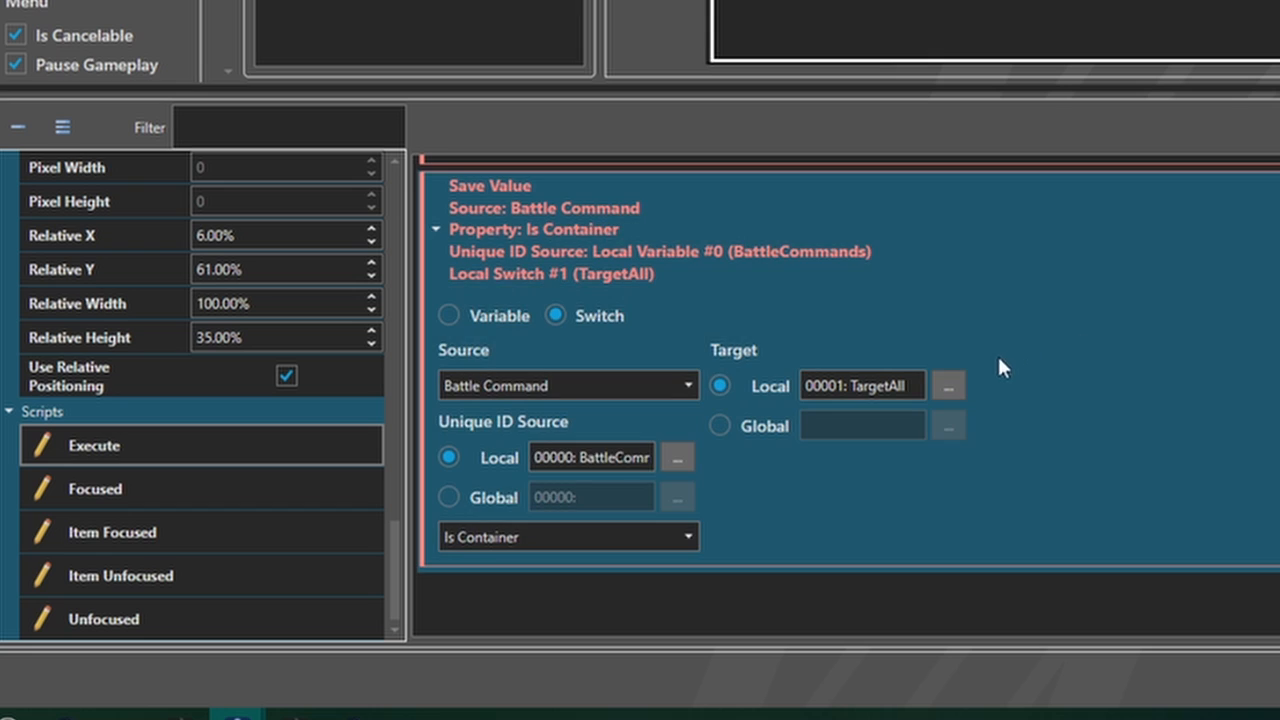
left_click(936, 387)
left_click(649, 150)
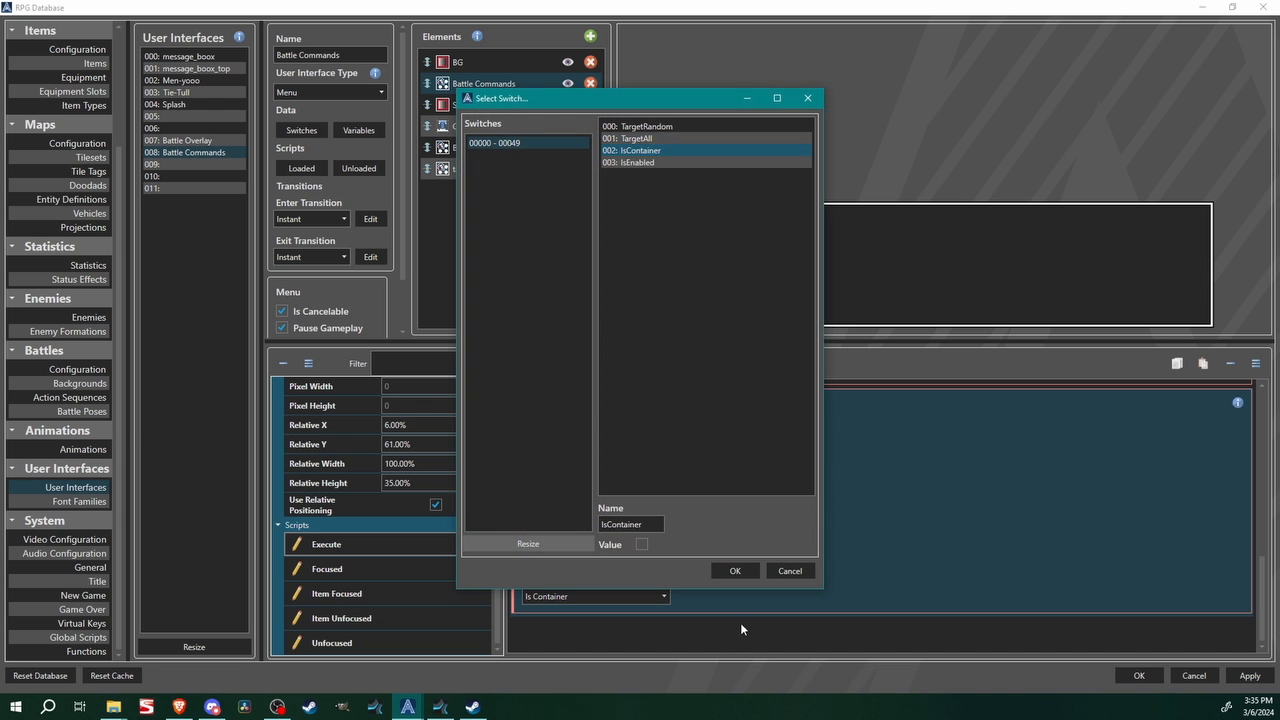
left_click(726, 569)
Collapse the Save Context Unique ID command and all Save Value commands in the Execute script
scroll(1206, 339, "up", 8)
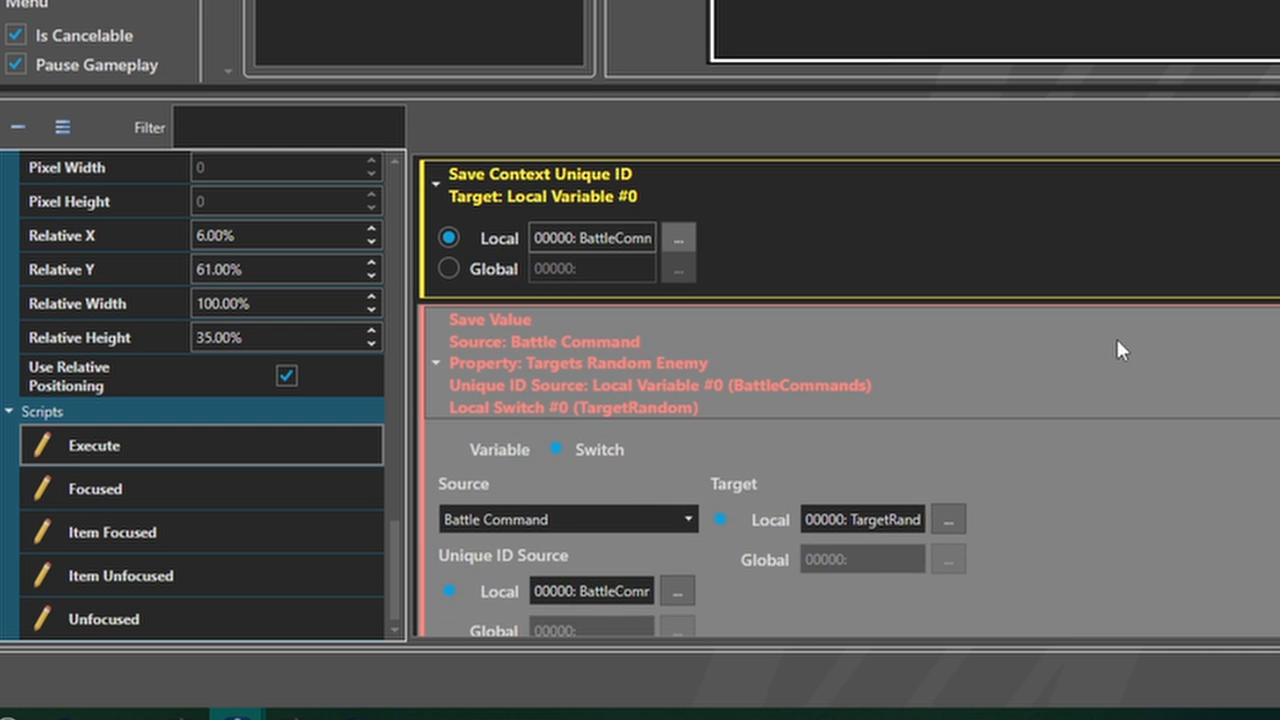
left_click(1116, 340)
left_click(1100, 452)
left_click(1012, 434)
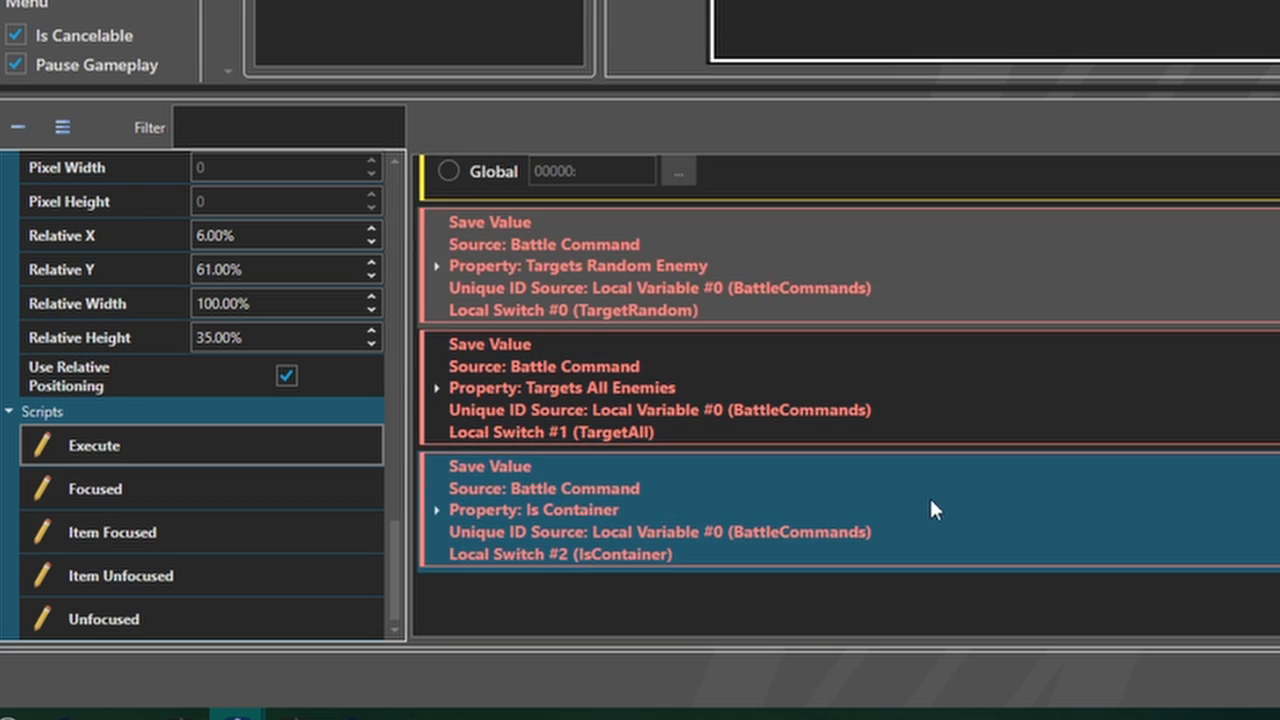
left_click(882, 168)
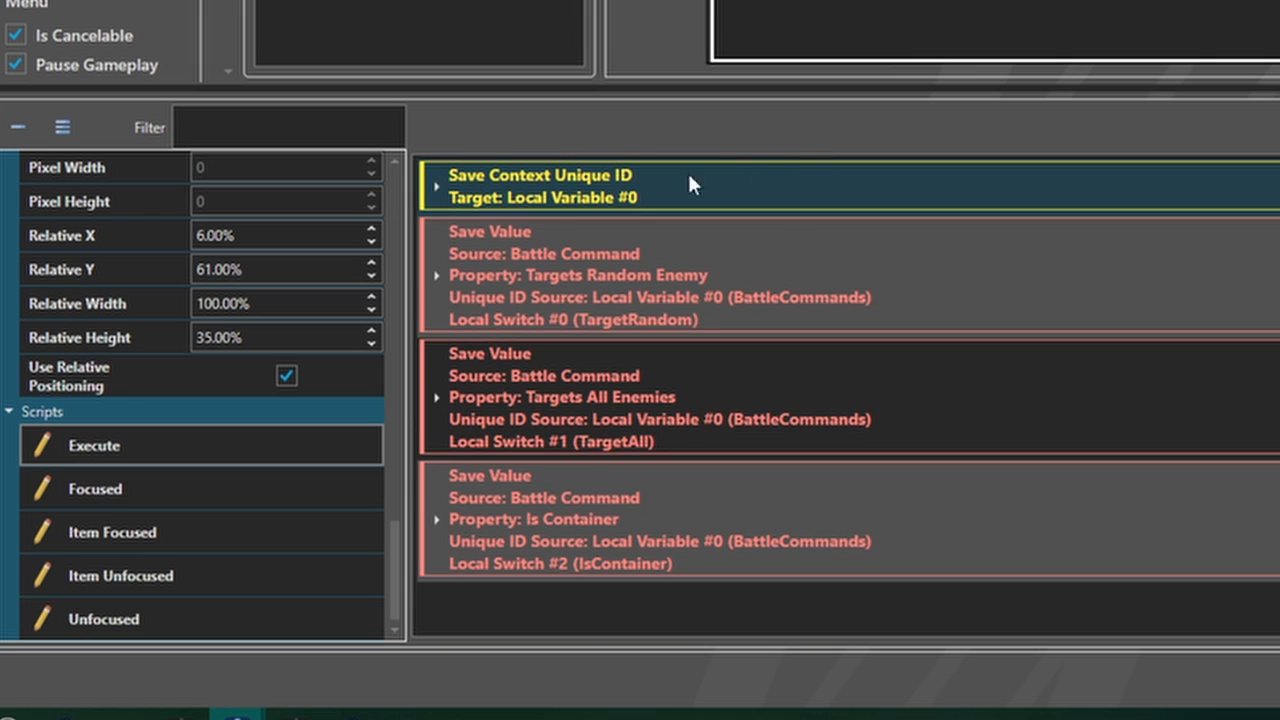
Insert a Conditional (If/Then/Else) command at the end of the Execute script and add one condition to it
scroll(739, 366, "down", 1)
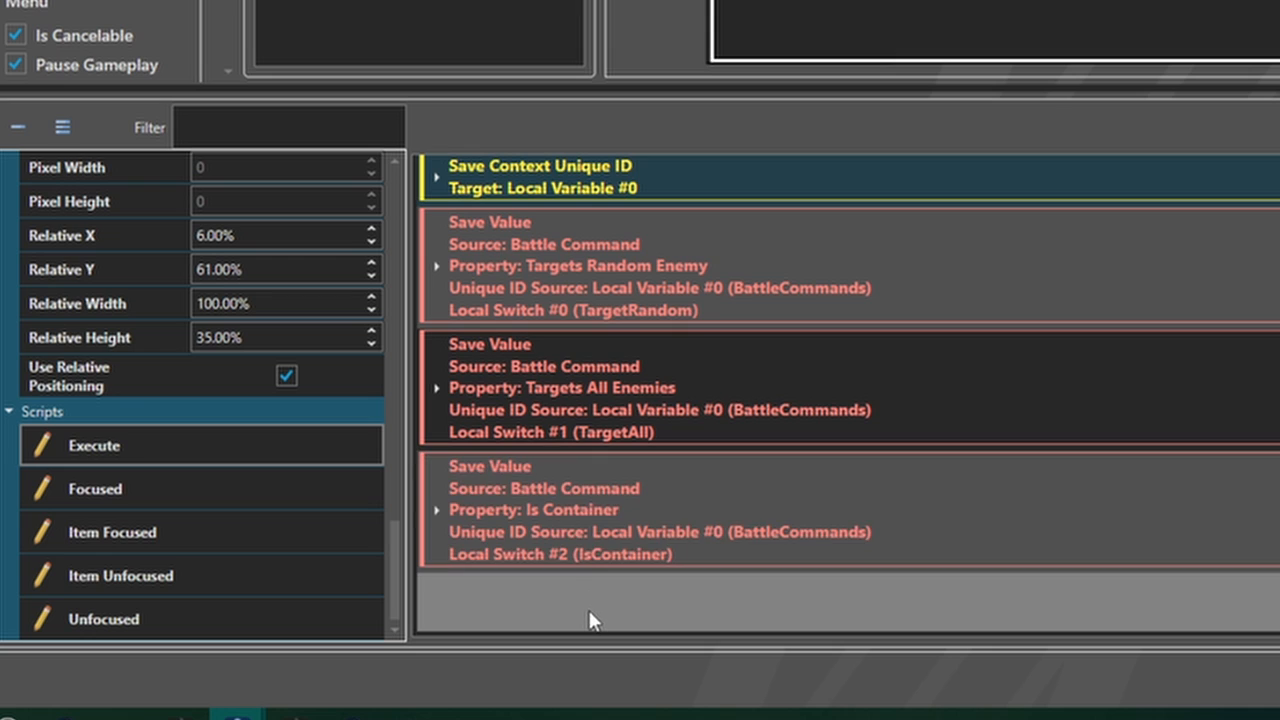
right_click(590, 620)
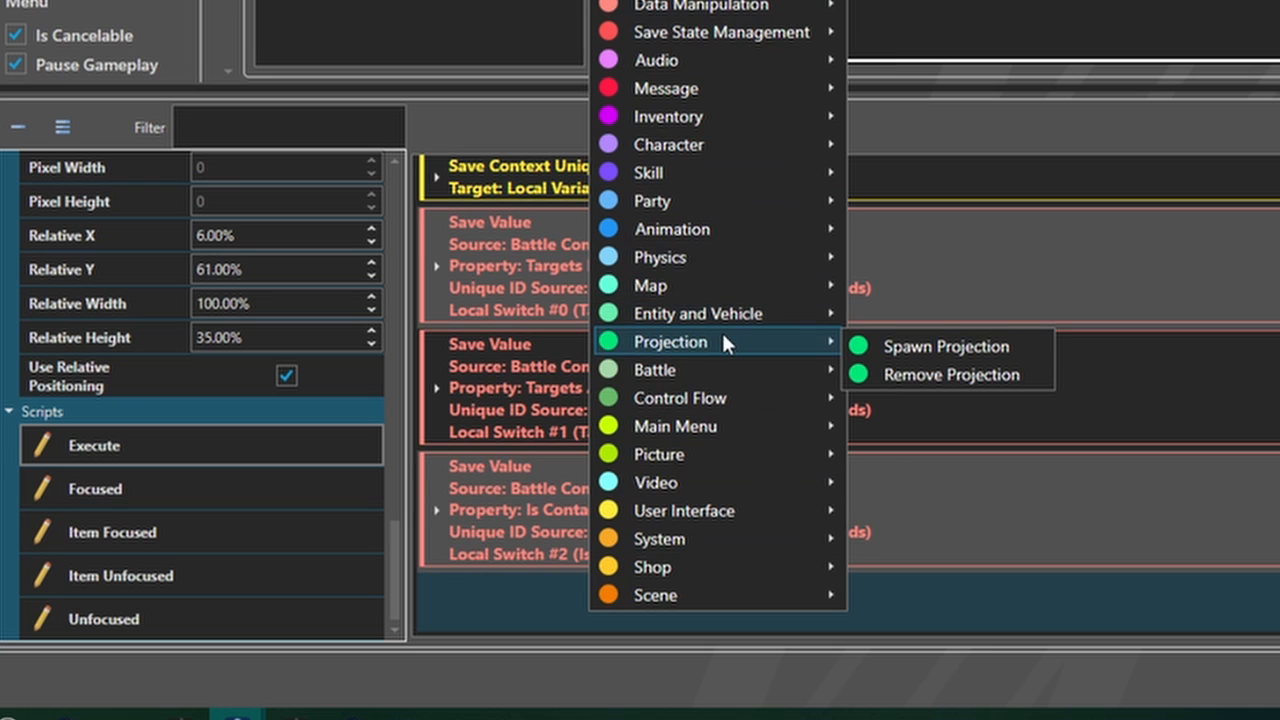
mouse_move(740, 398)
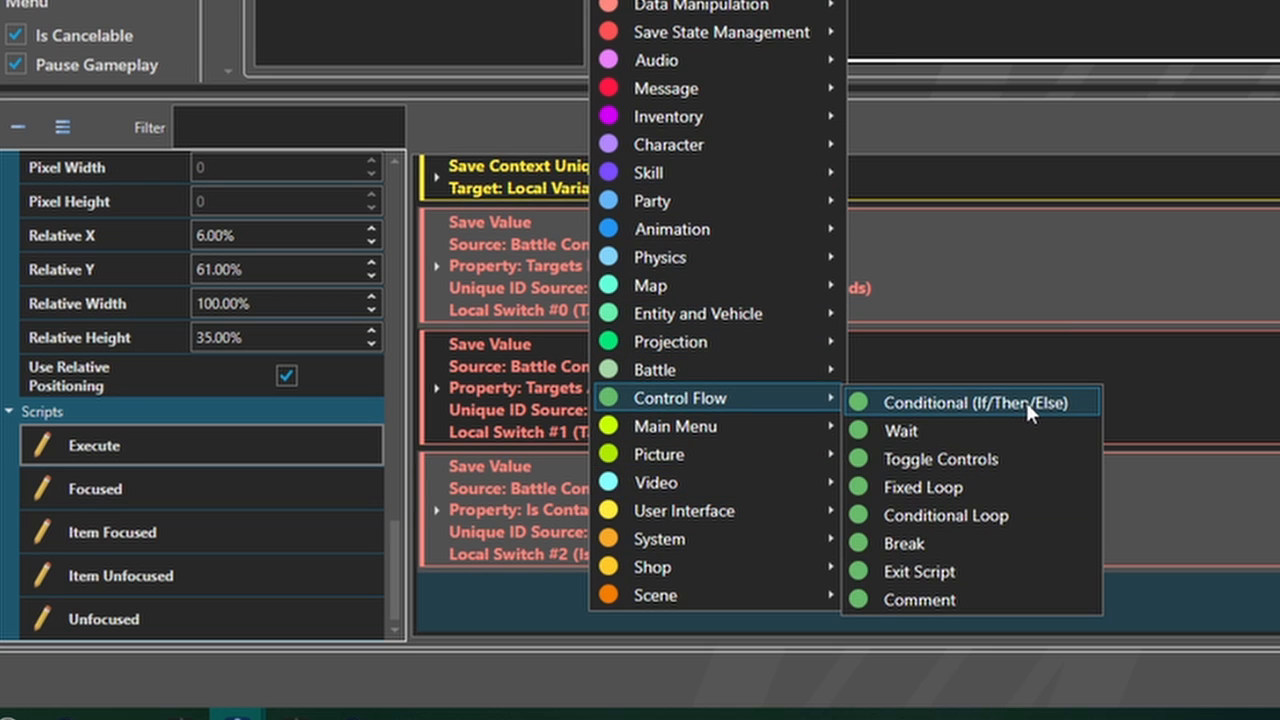
left_click(1025, 399)
scroll(748, 406, "down", 3)
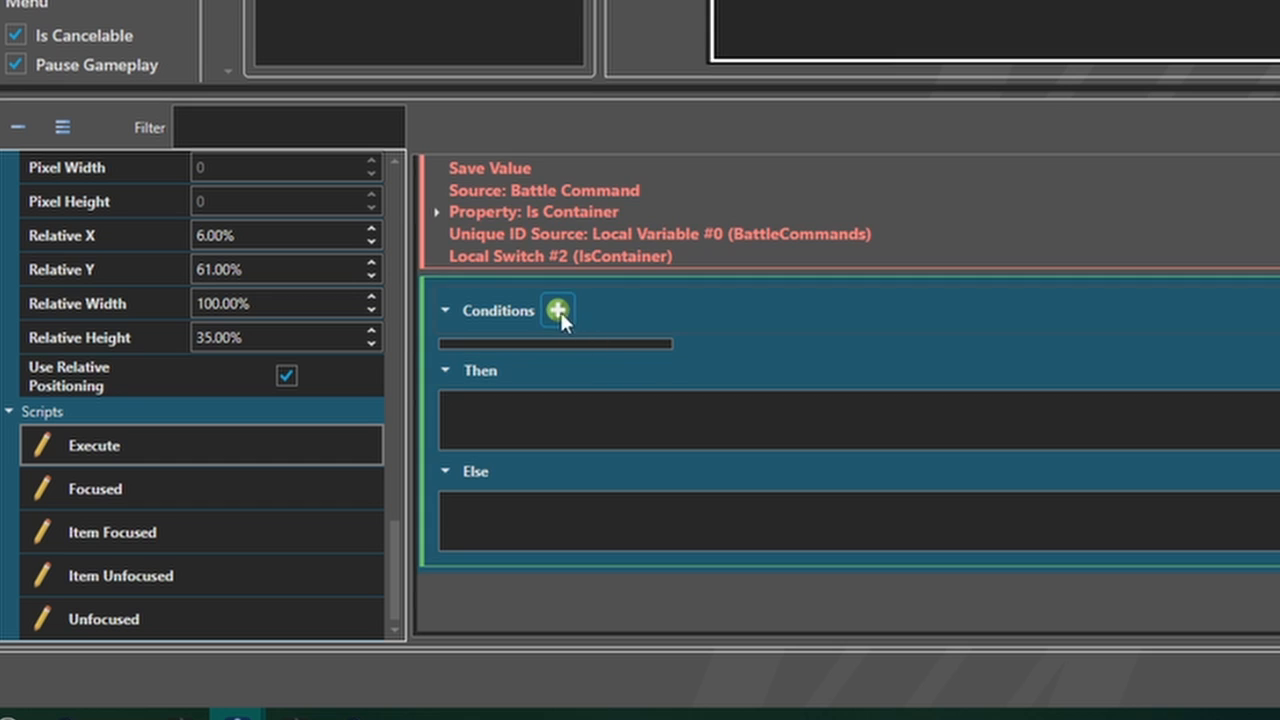
left_click(558, 311)
scroll(1078, 378, "down", 2)
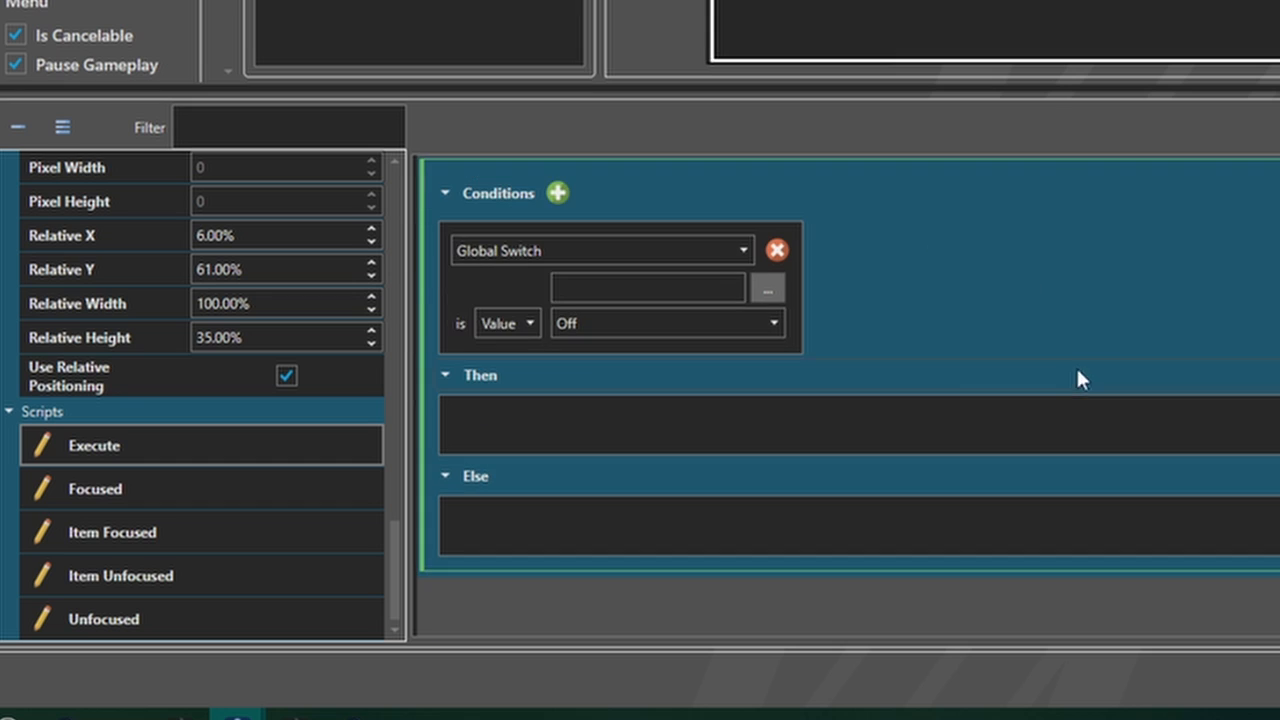
Define the condition as Local Switch 002 IsContainer with the value On
left_click(546, 254)
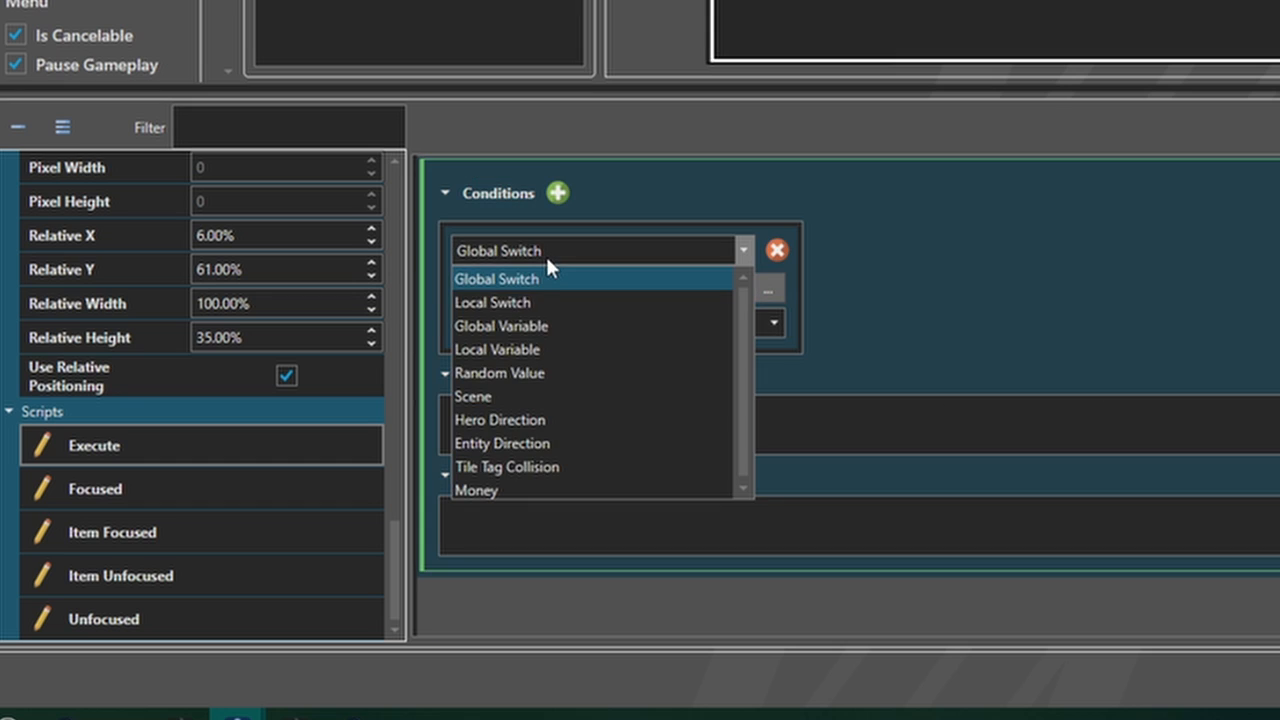
left_click(530, 303)
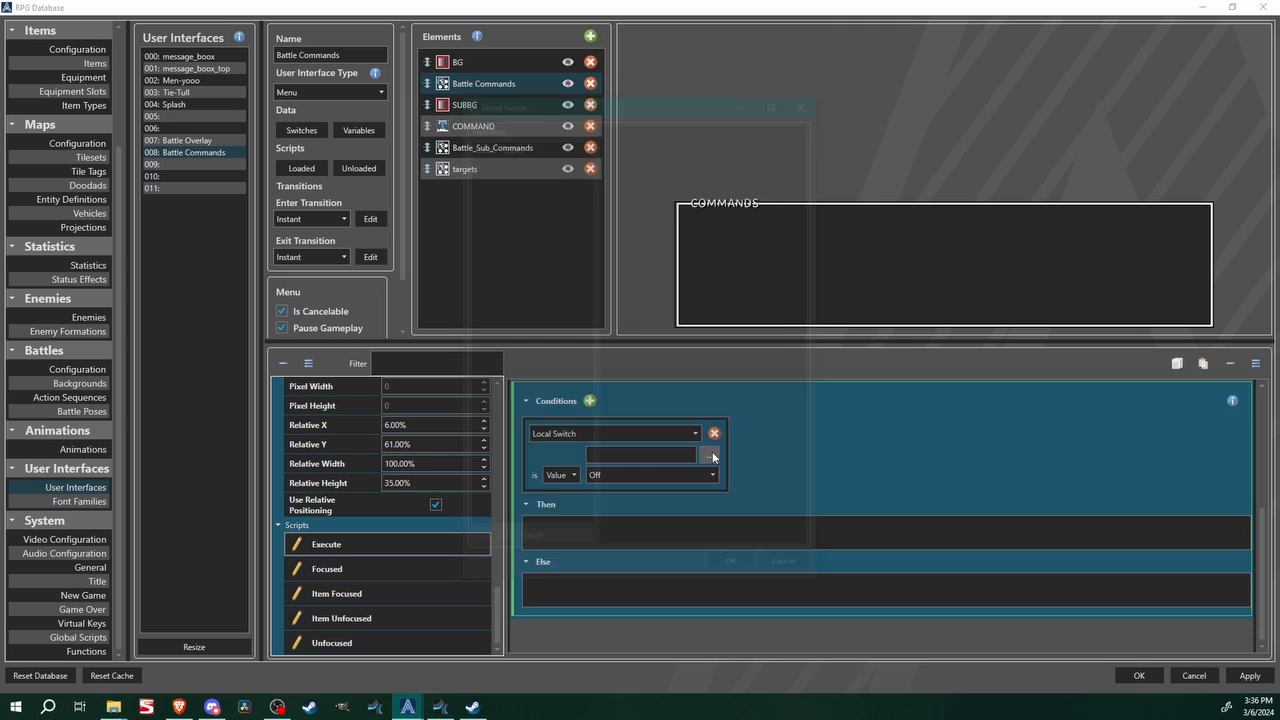
left_click(766, 289)
left_click(508, 143)
left_click(640, 150)
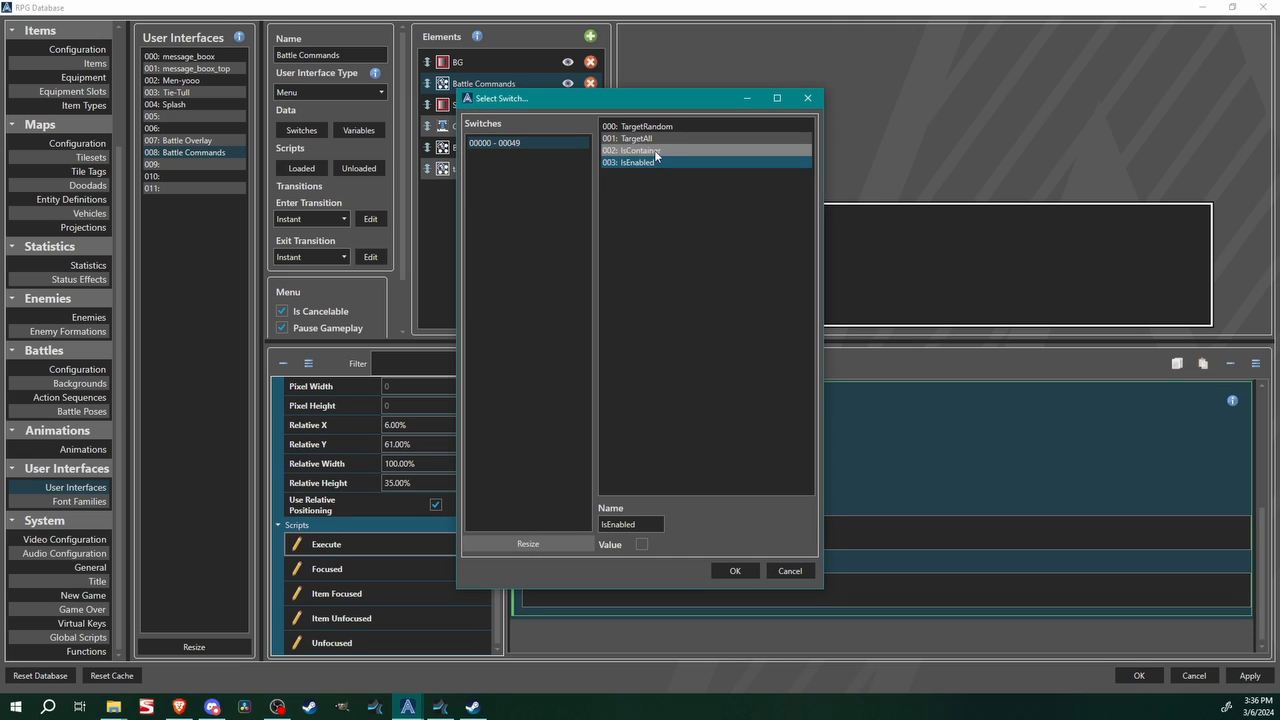
left_click(734, 570)
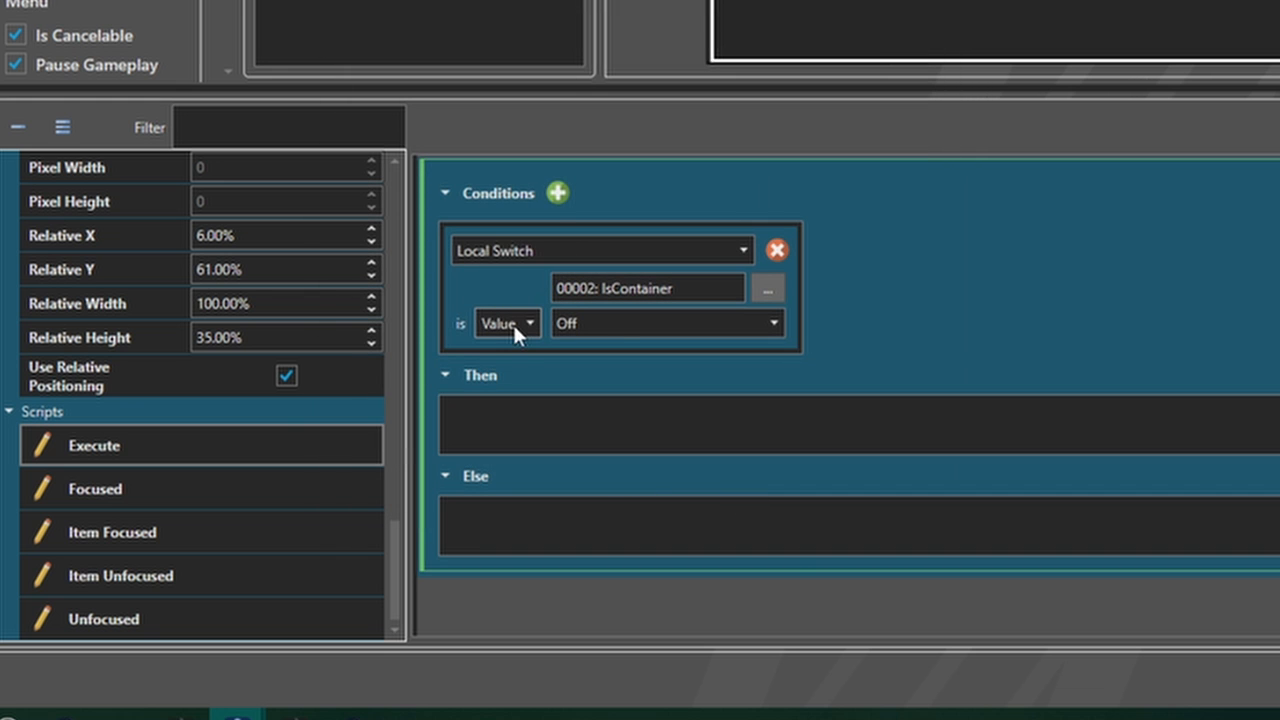
left_click(620, 326)
left_click(610, 374)
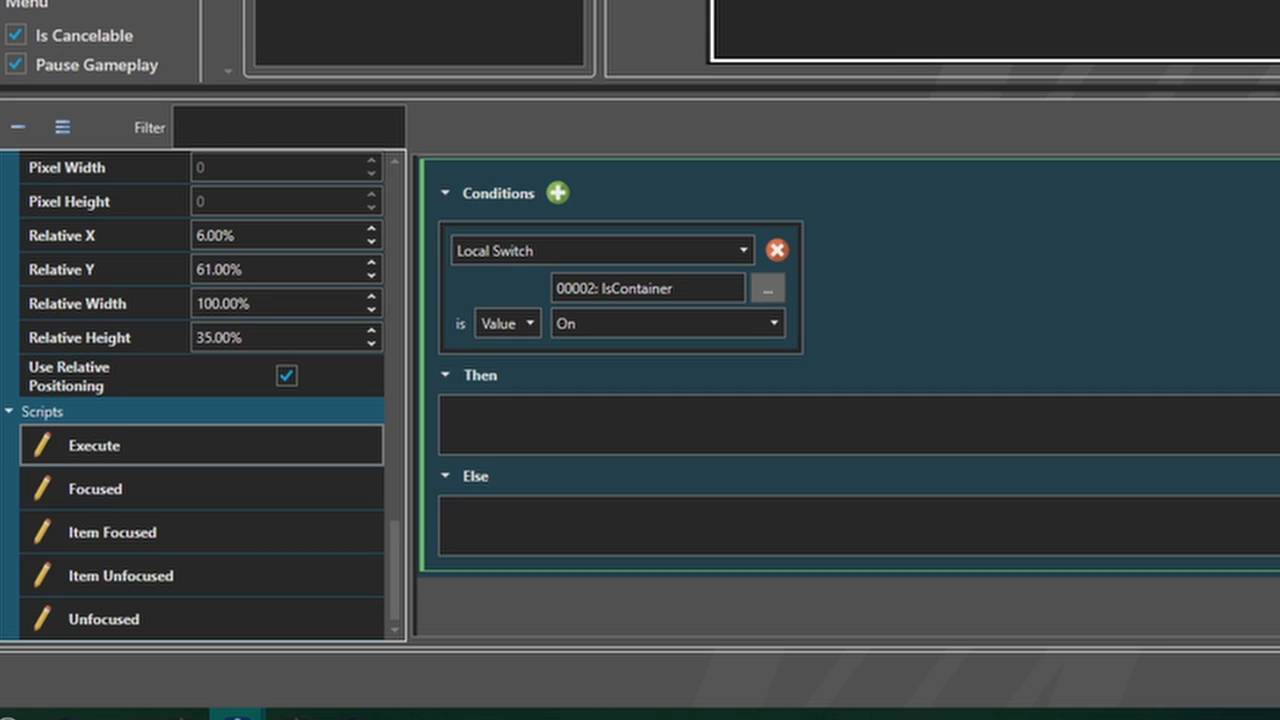
Add a Set User Interface Element Context command to the Then branch, targeting Battle_Sub_Commands with Use Current Selection Context enabled, and collapse it
left_click(586, 418)
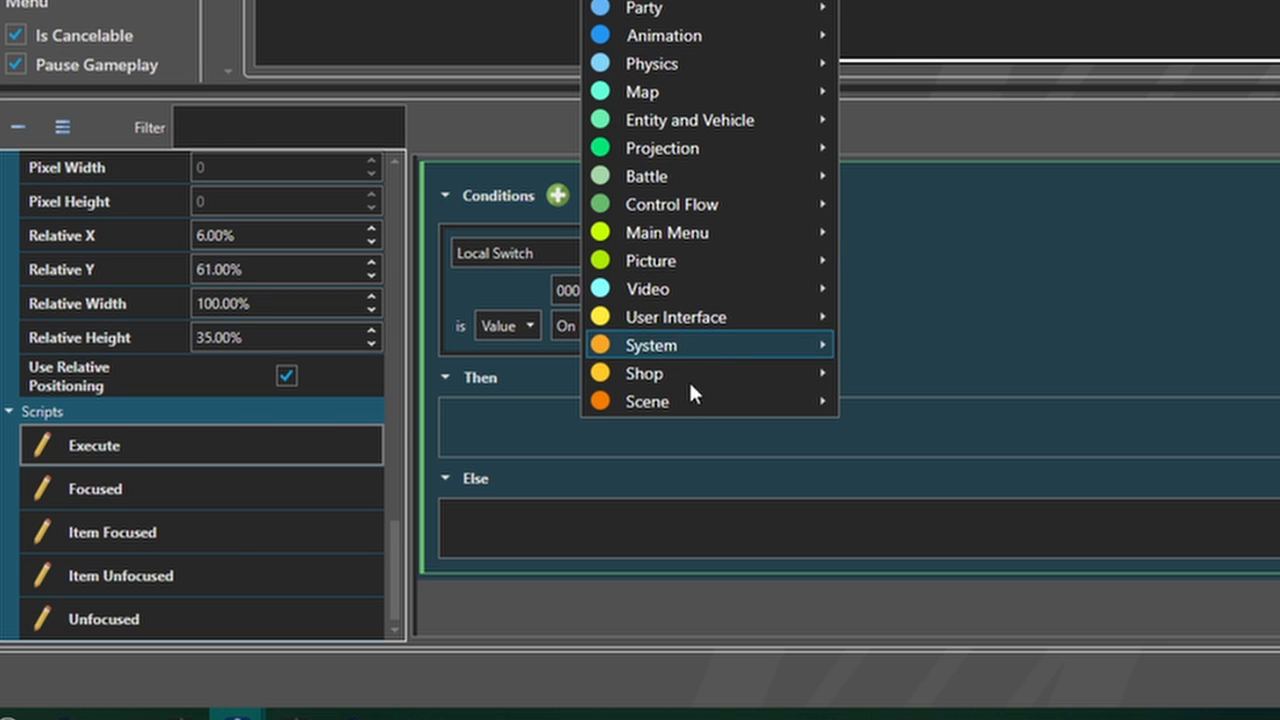
mouse_move(691, 318)
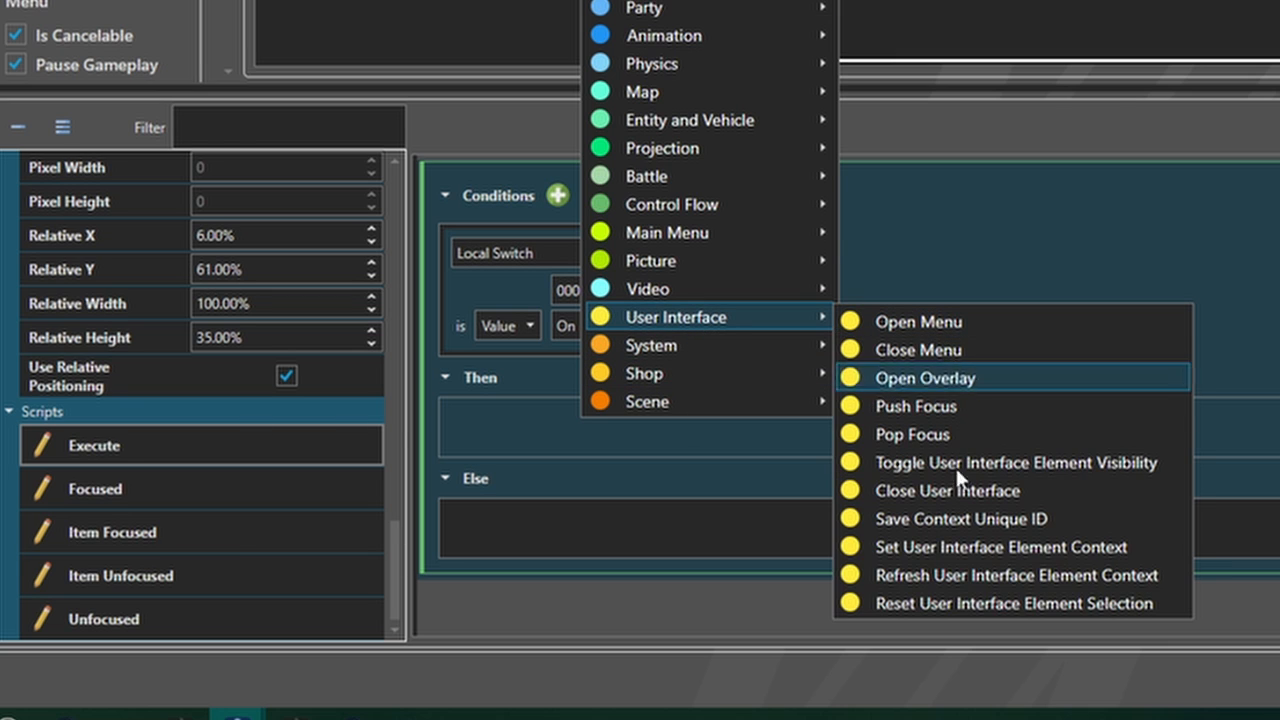
left_click(962, 547)
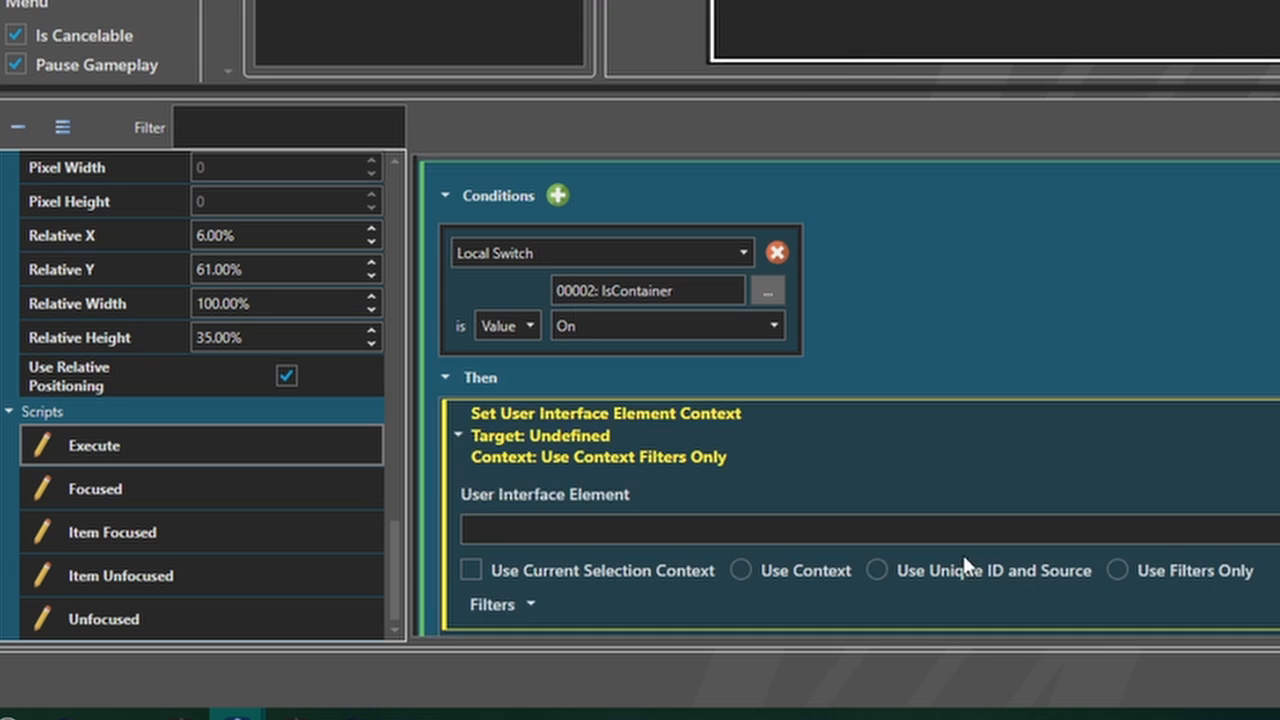
scroll(982, 332, "down", 3)
left_click(659, 300)
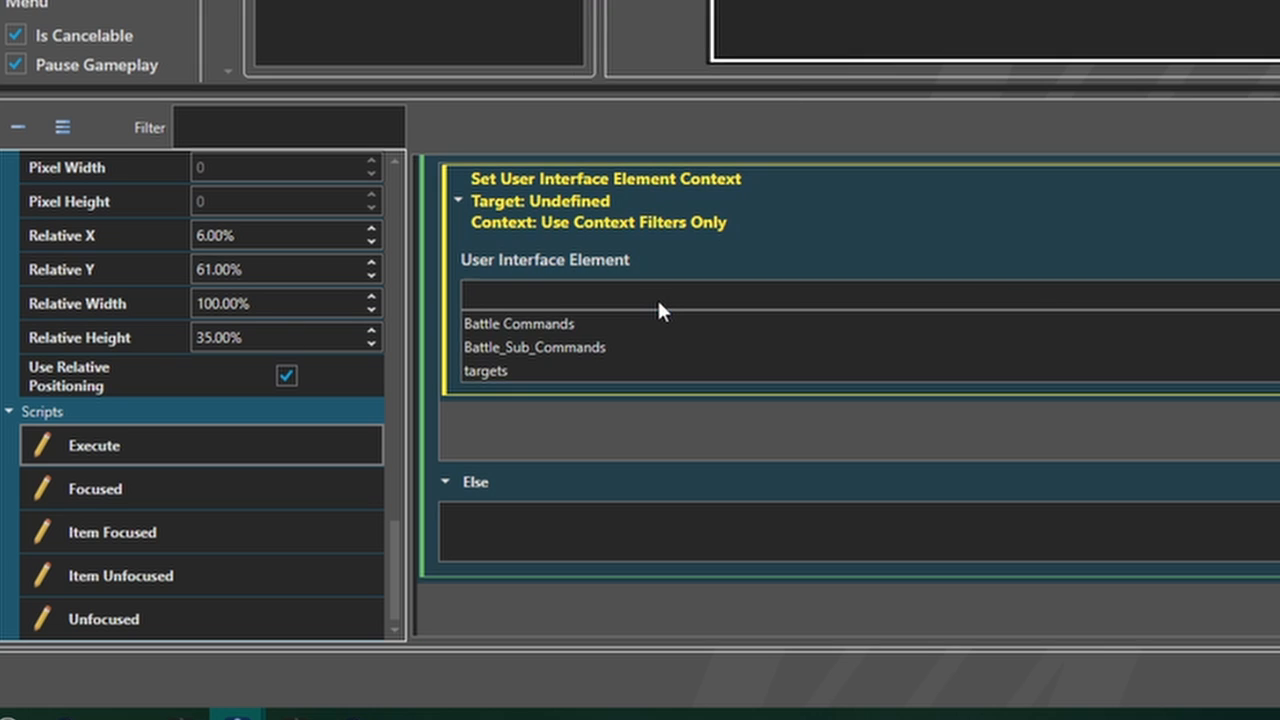
left_click(557, 348)
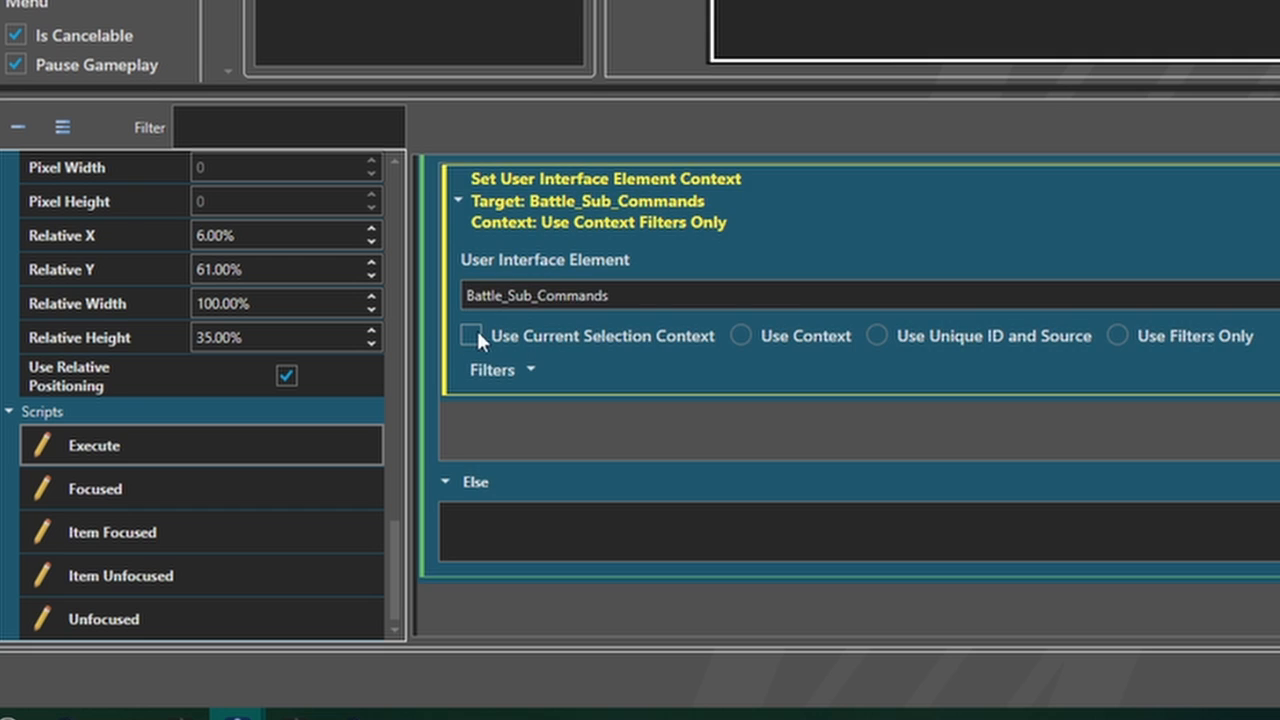
left_click(471, 336)
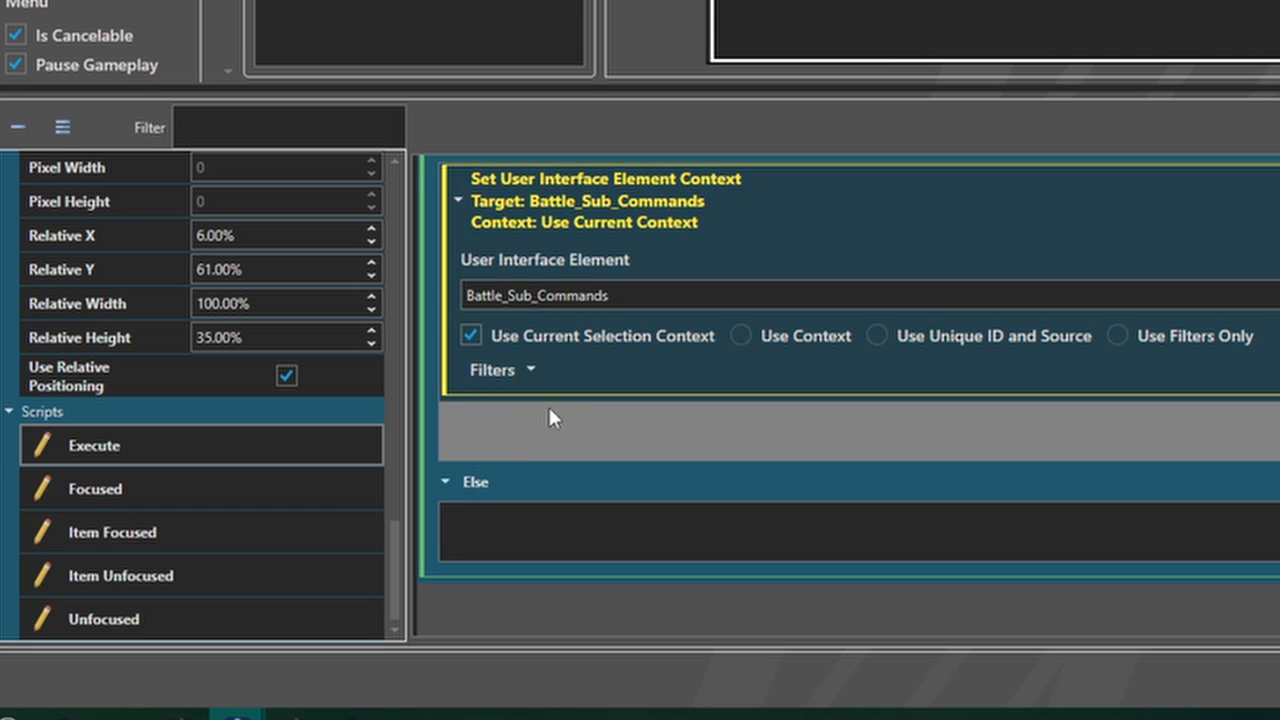
scroll(600, 320, "up", 2)
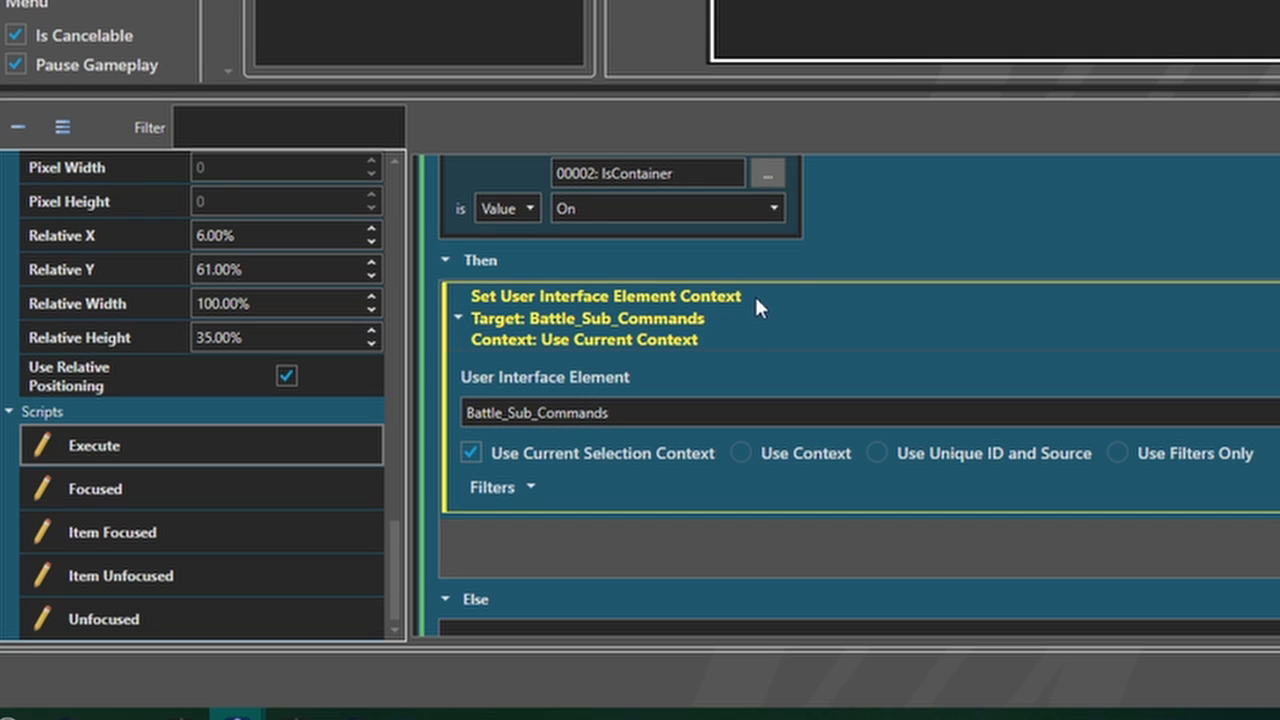
left_click(757, 300)
Add a Push Focus command below it in the Then branch with Battle_Sub_Commands as its element
right_click(534, 425)
right_click(502, 427)
mouse_move(610, 327)
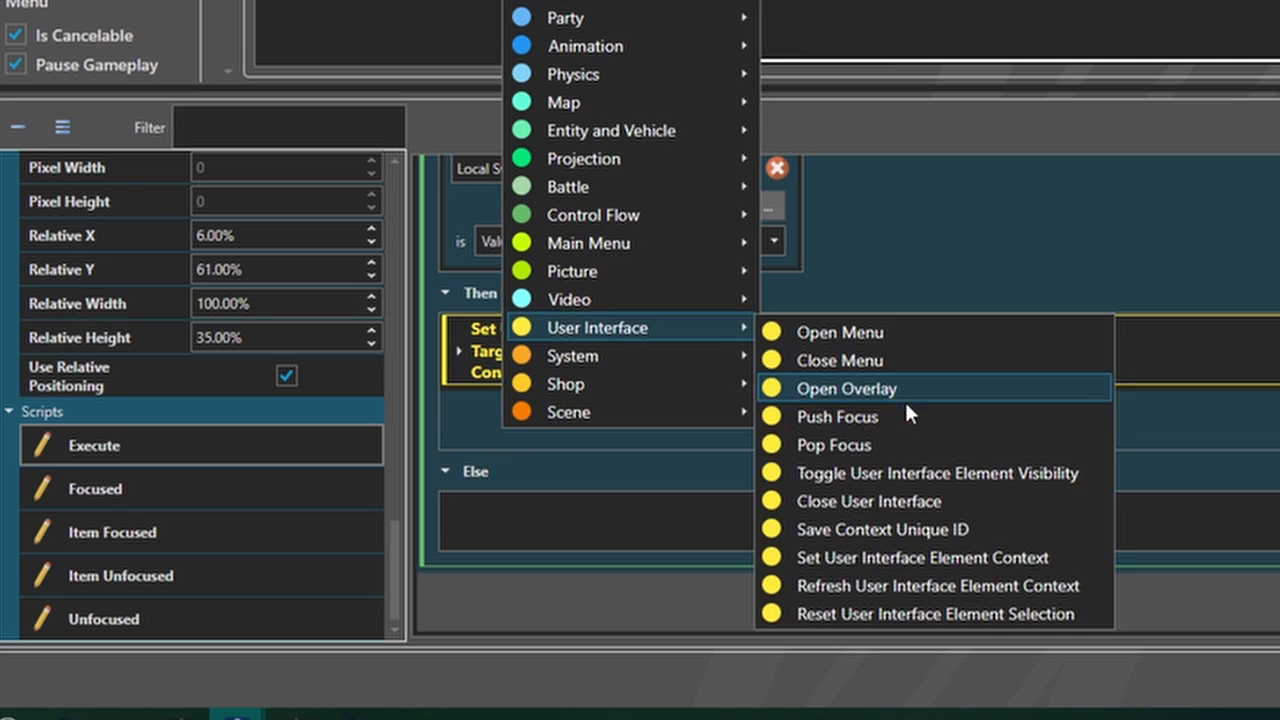
left_click(901, 411)
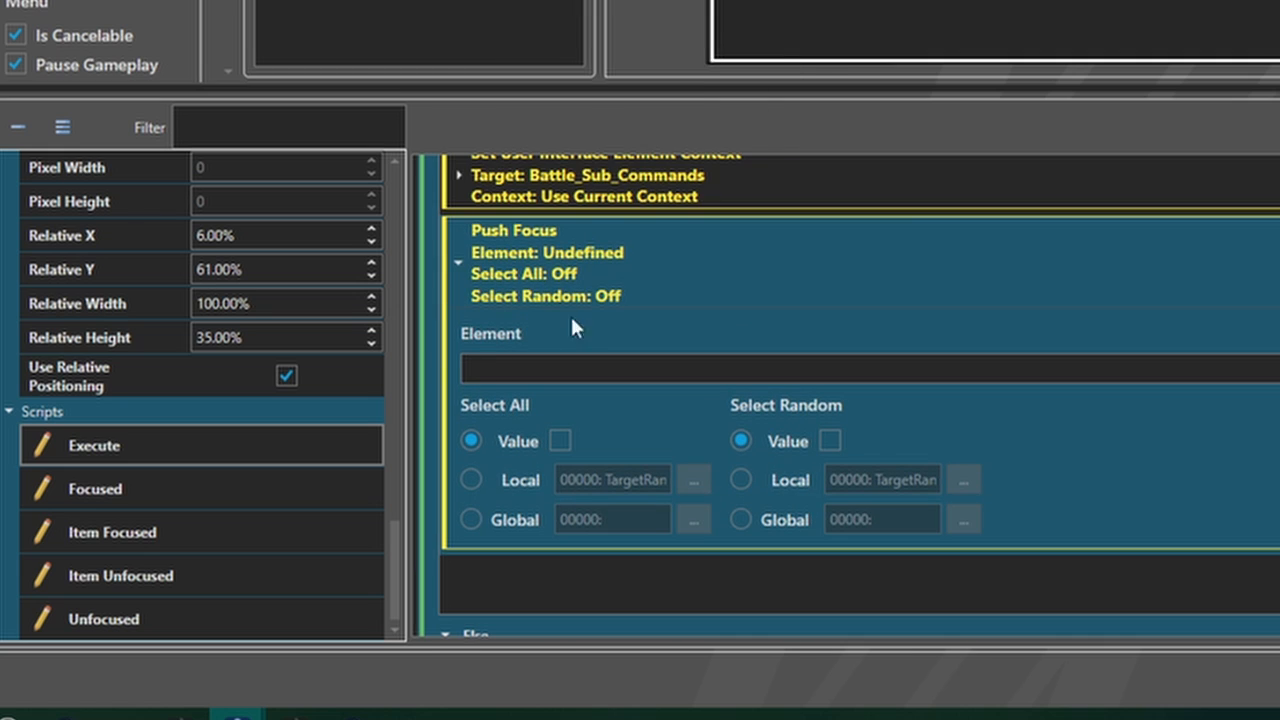
left_click(600, 368)
left_click(557, 447)
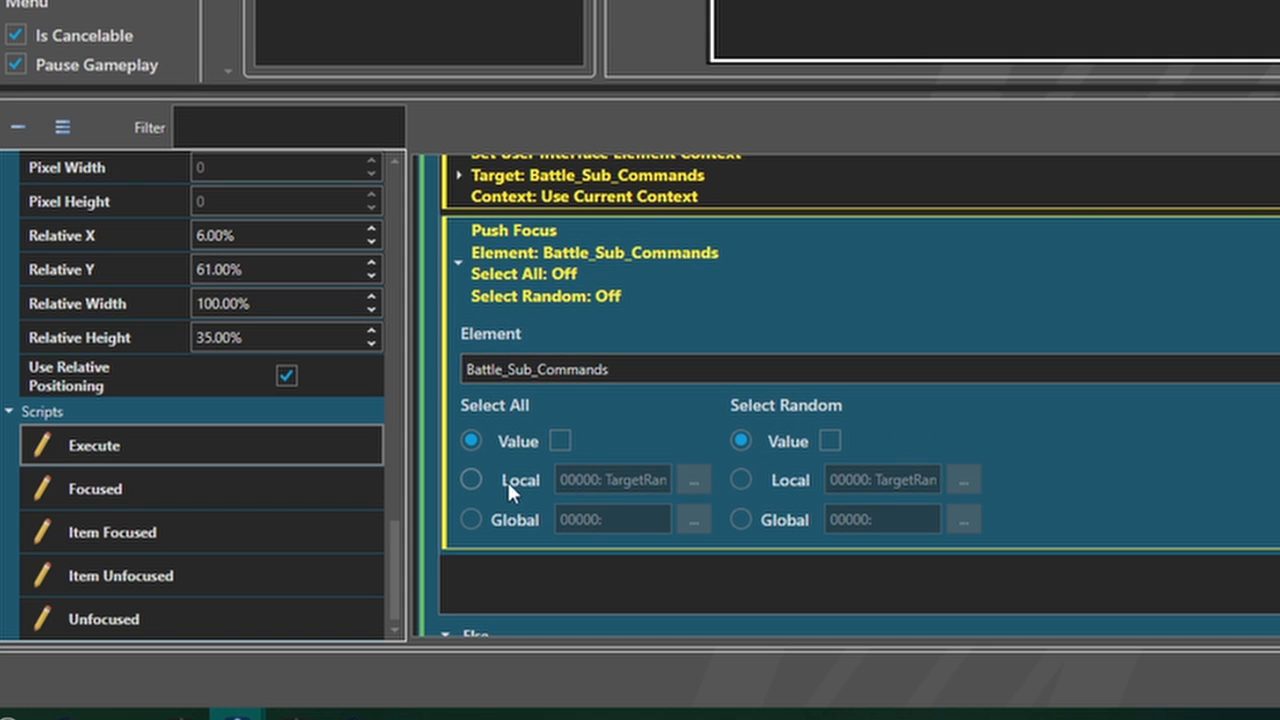
Set both Select All and Select Random of the Push Focus command to local switch 001 TargetAll, and collapse the command
left_click(507, 479)
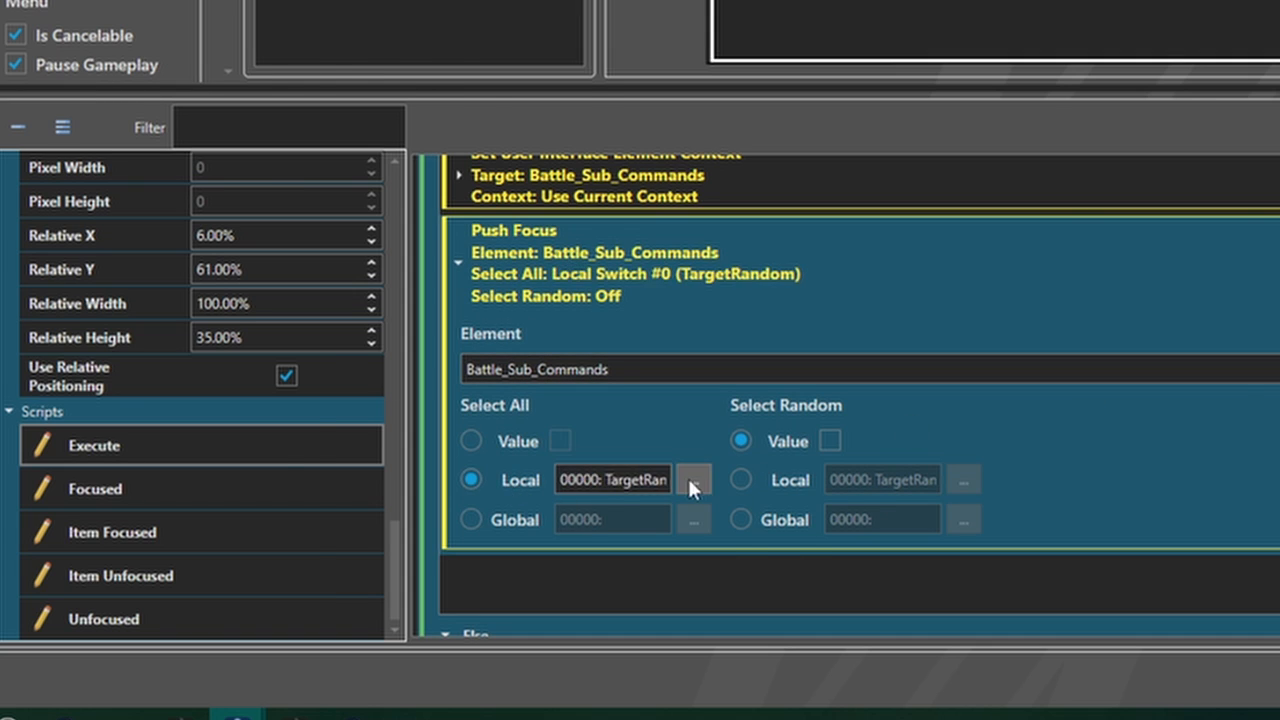
left_click(691, 479)
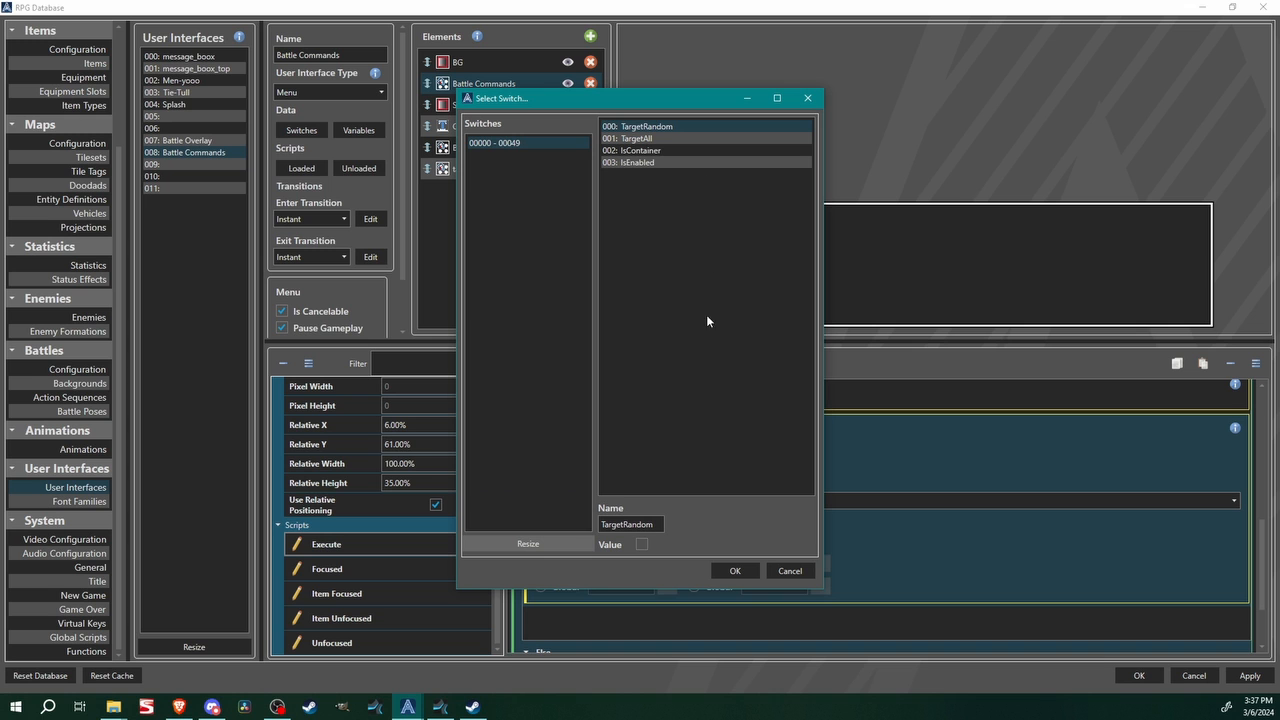
left_click(671, 139)
left_click(735, 571)
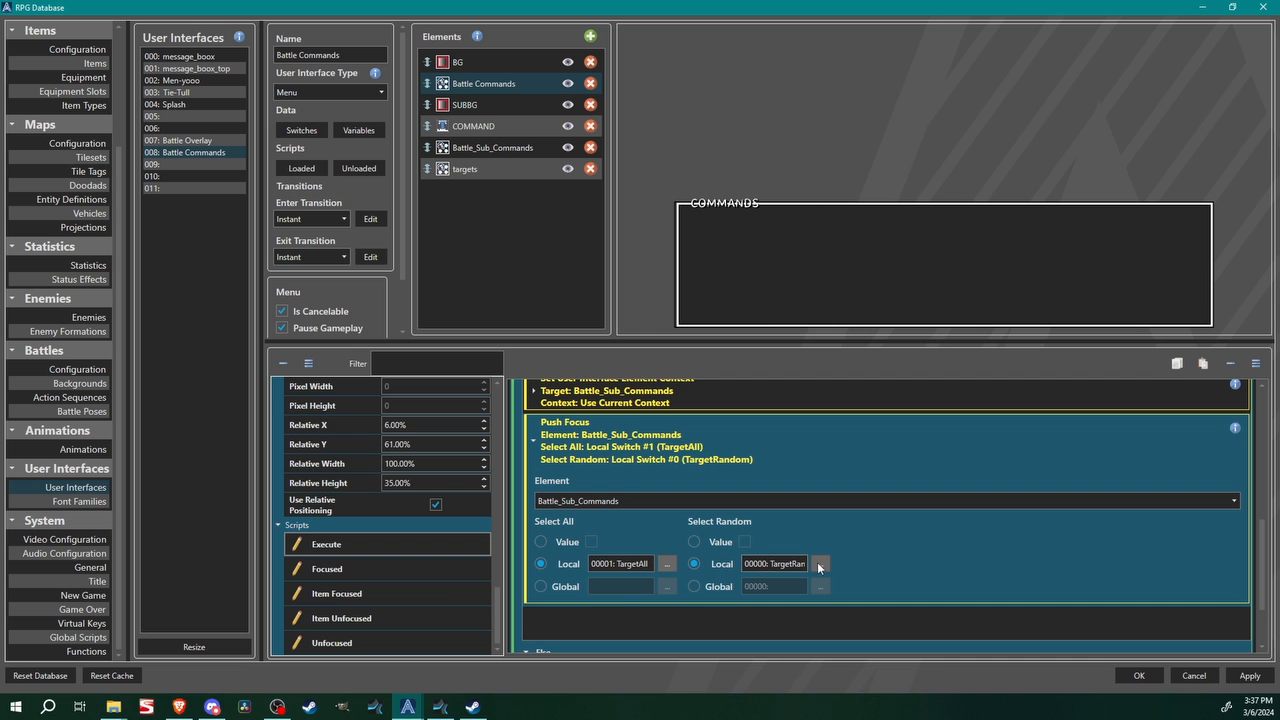
left_click(960, 479)
left_click(649, 139)
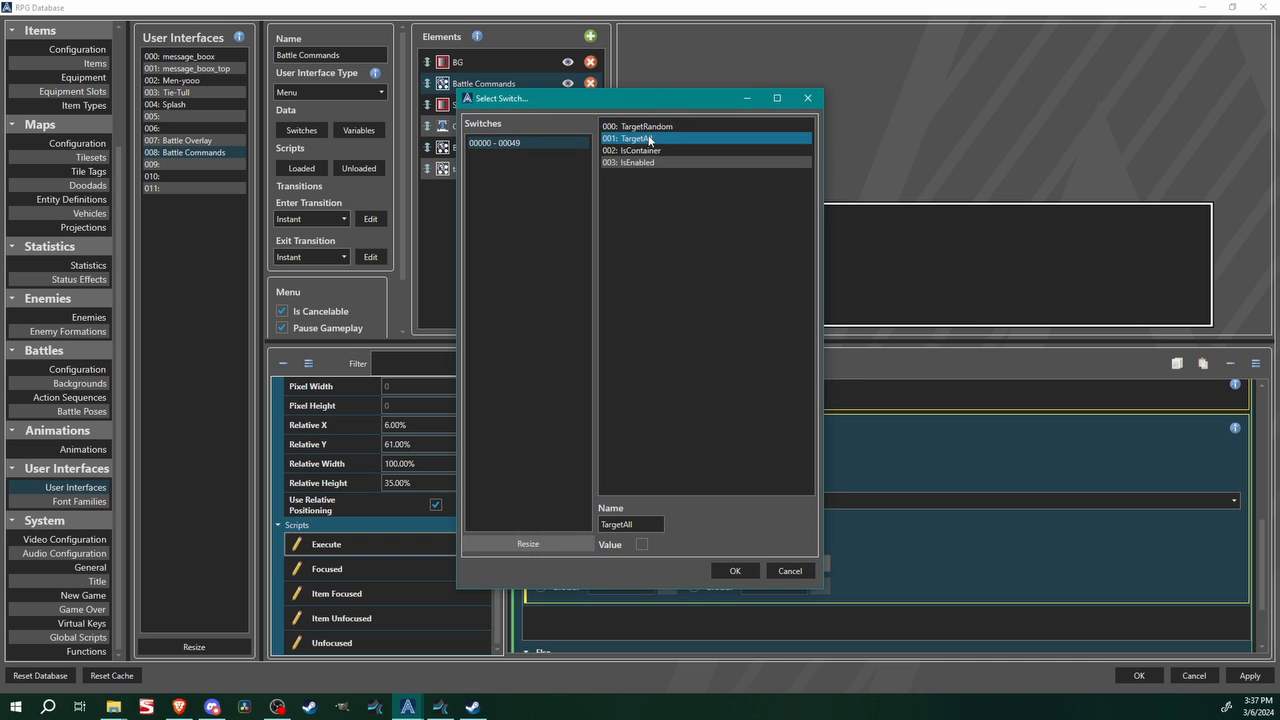
left_click(735, 571)
scroll(1018, 538, "up", 2)
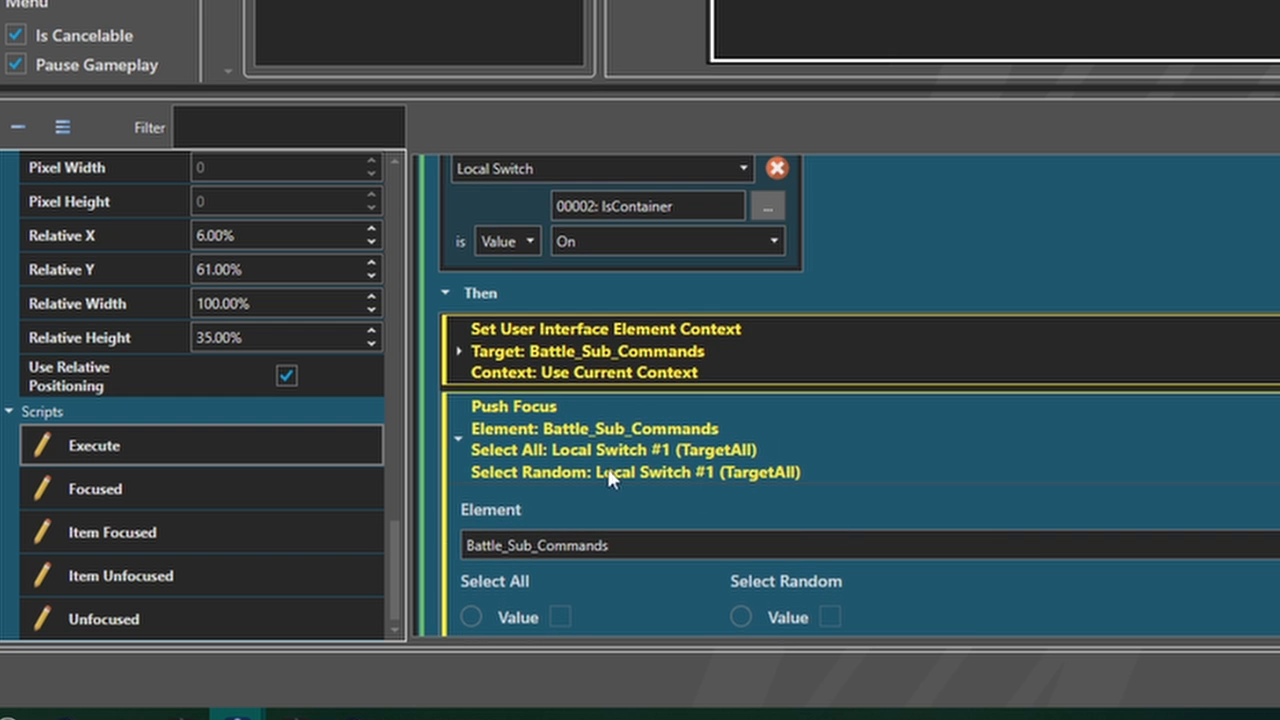
left_click(608, 474)
scroll(668, 545, "down", 2)
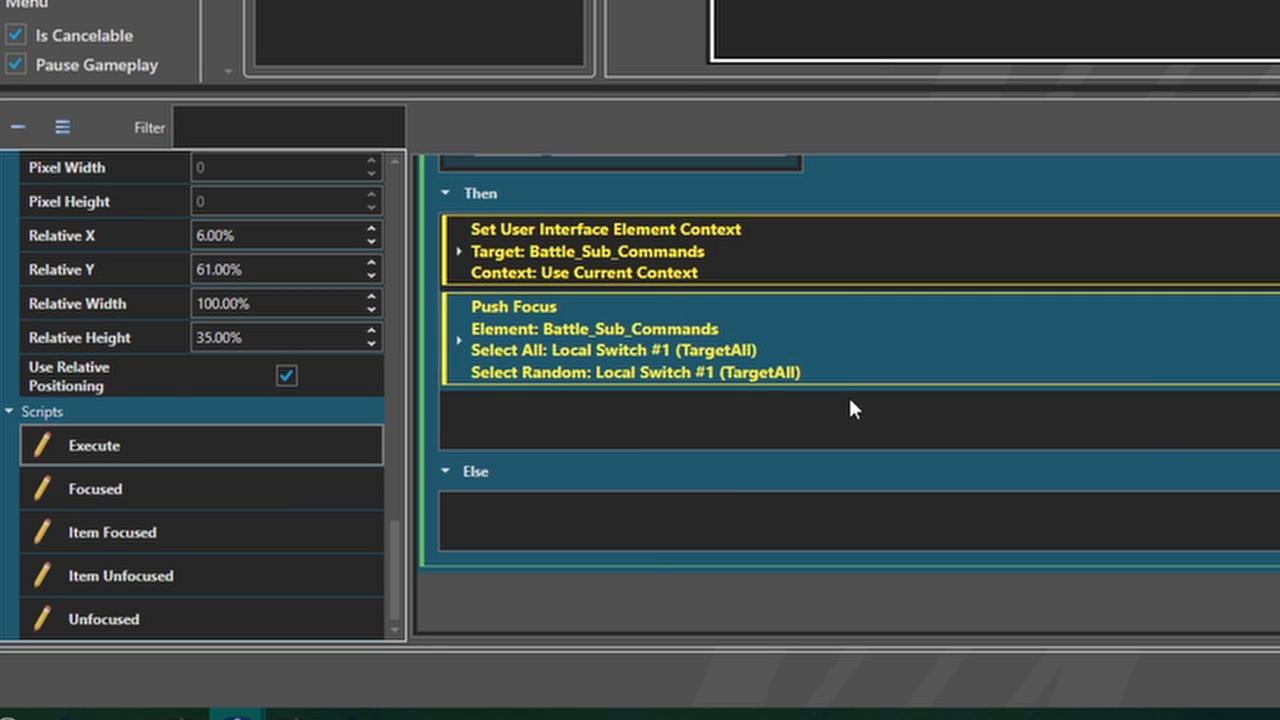
scroll(714, 451, "up", 8)
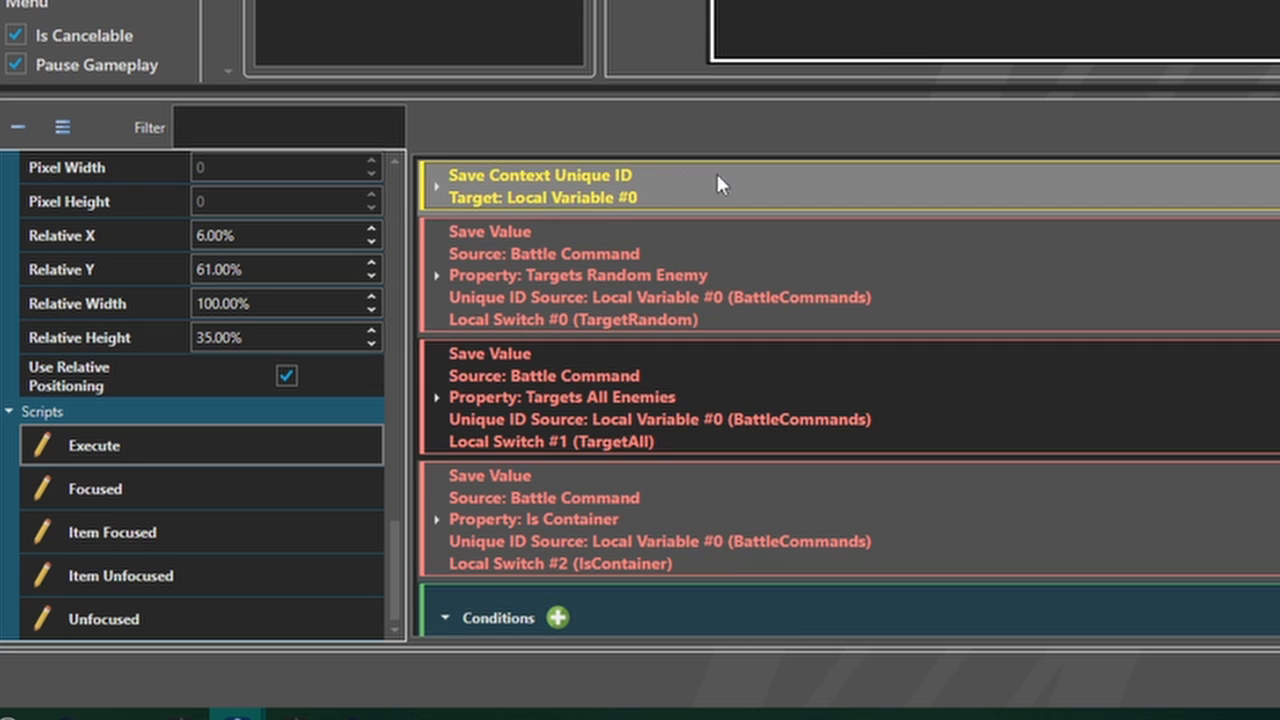
scroll(1085, 364, "down", 2)
scroll(723, 279, "up", 2)
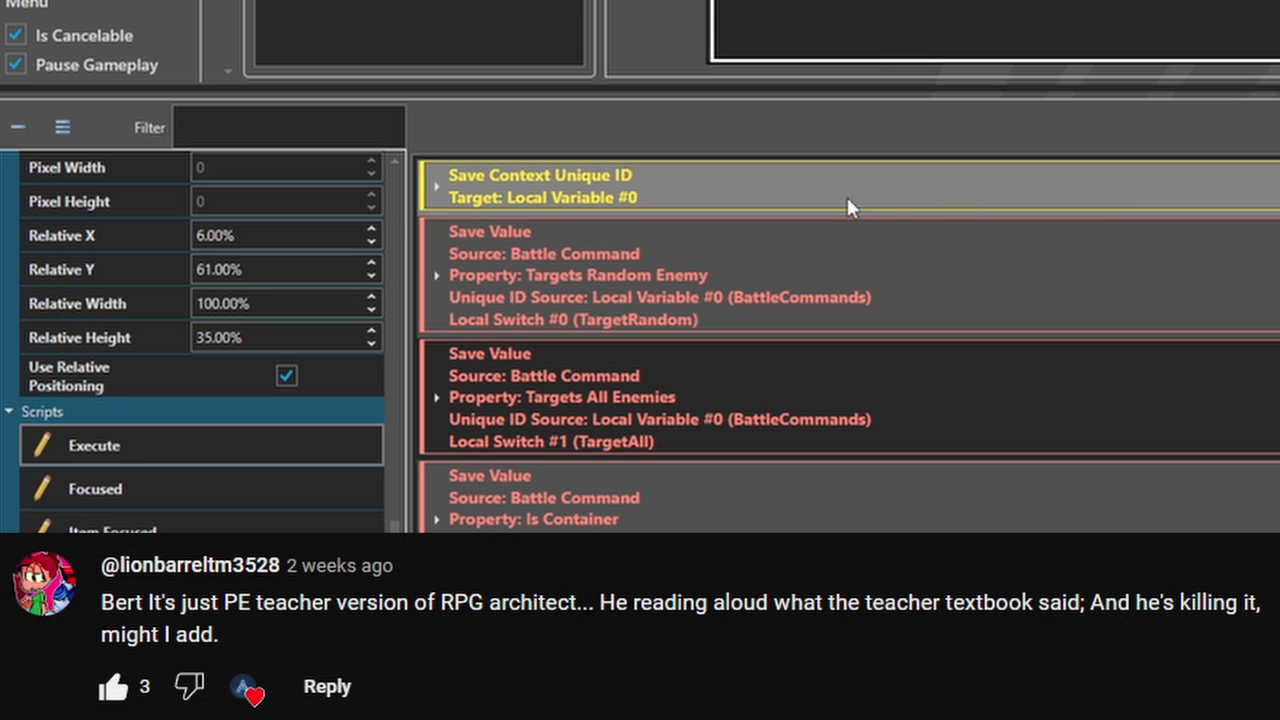
Add a Set User Interface Element Context command to the Else branch, targeting targets with Use Current Selection Context enabled
scroll(1063, 330, "down", 2)
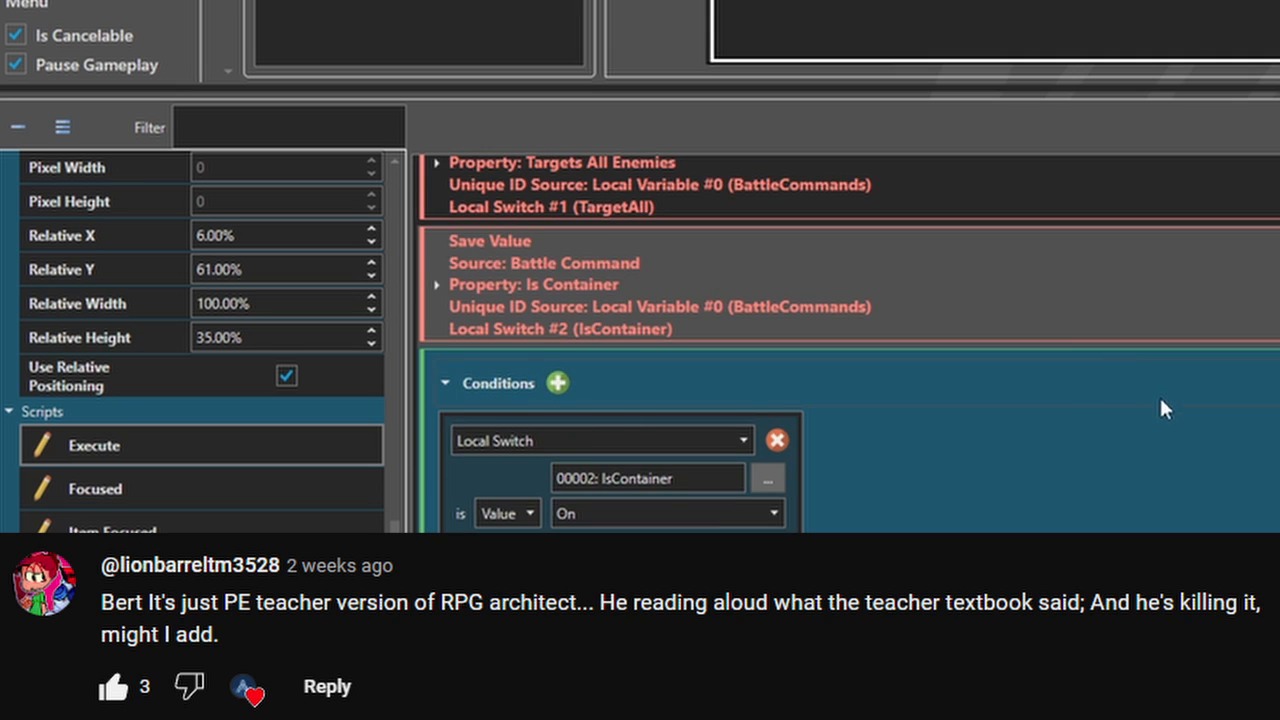
scroll(1175, 400, "down", 1)
scroll(1195, 404, "down", 2)
scroll(1098, 459, "up", 4)
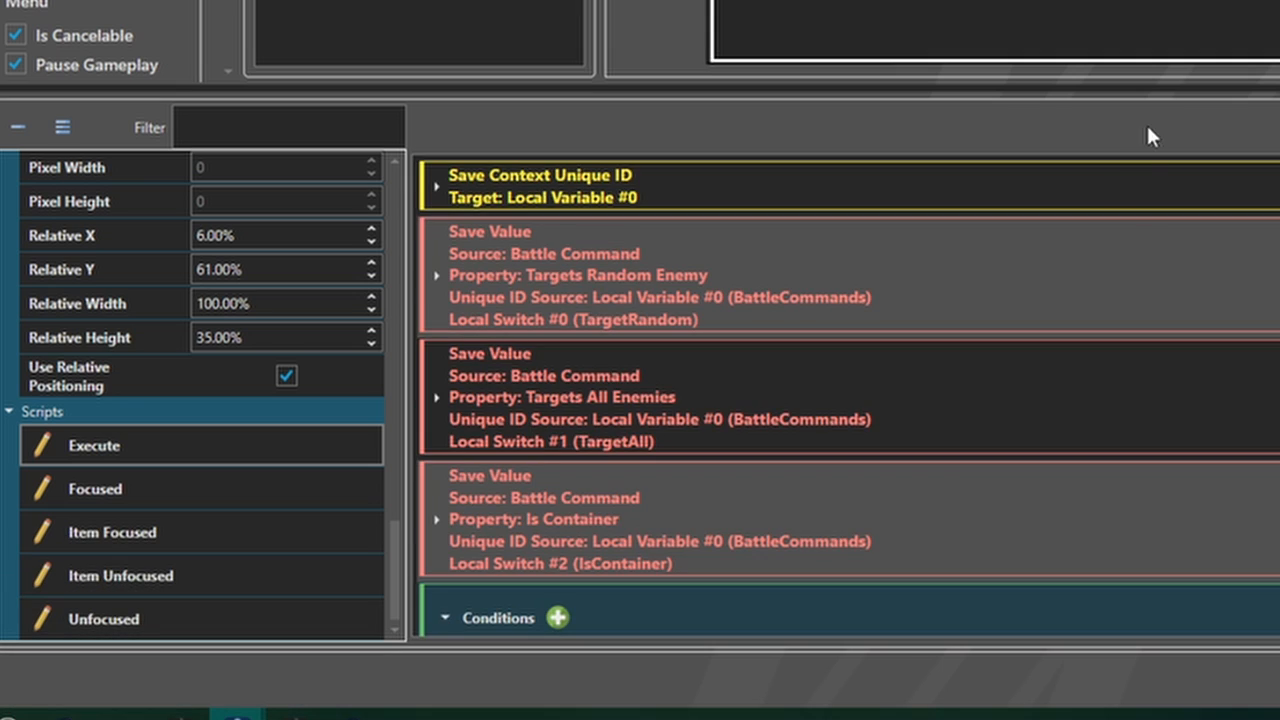
scroll(1146, 220, "down", 5)
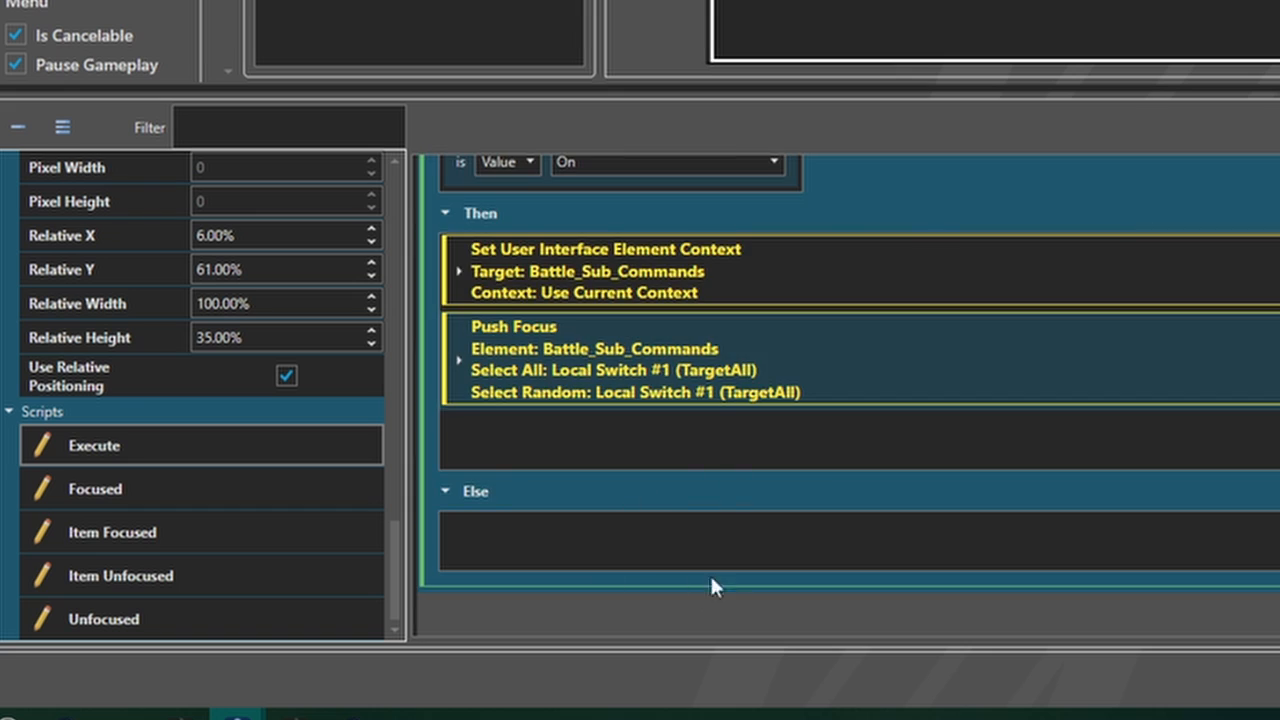
left_click(625, 547)
scroll(786, 360, "down", 1)
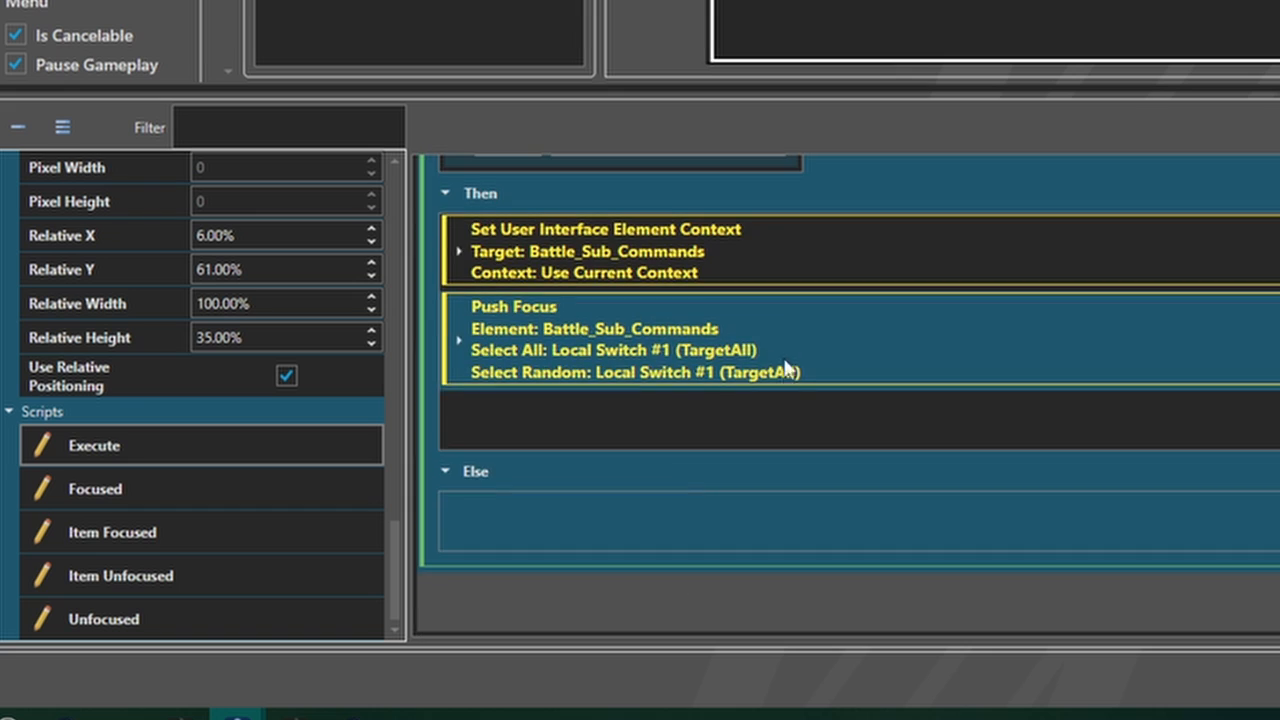
right_click(593, 540)
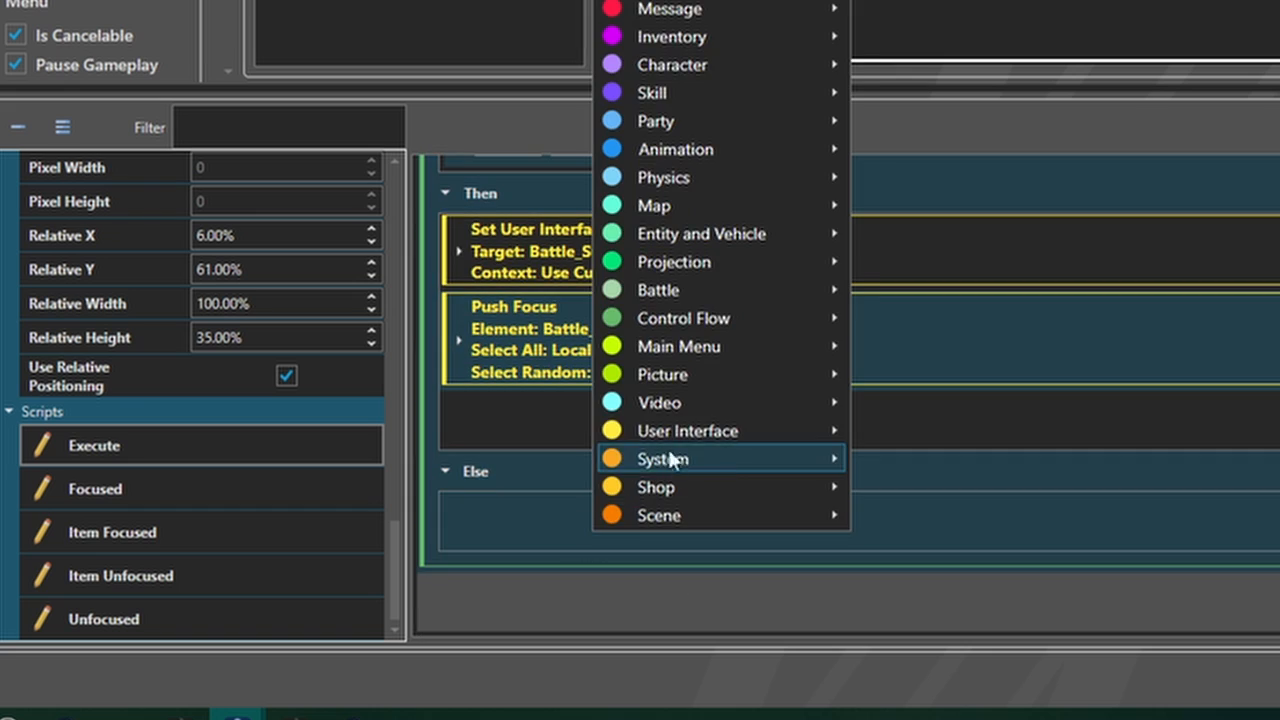
mouse_move(684, 440)
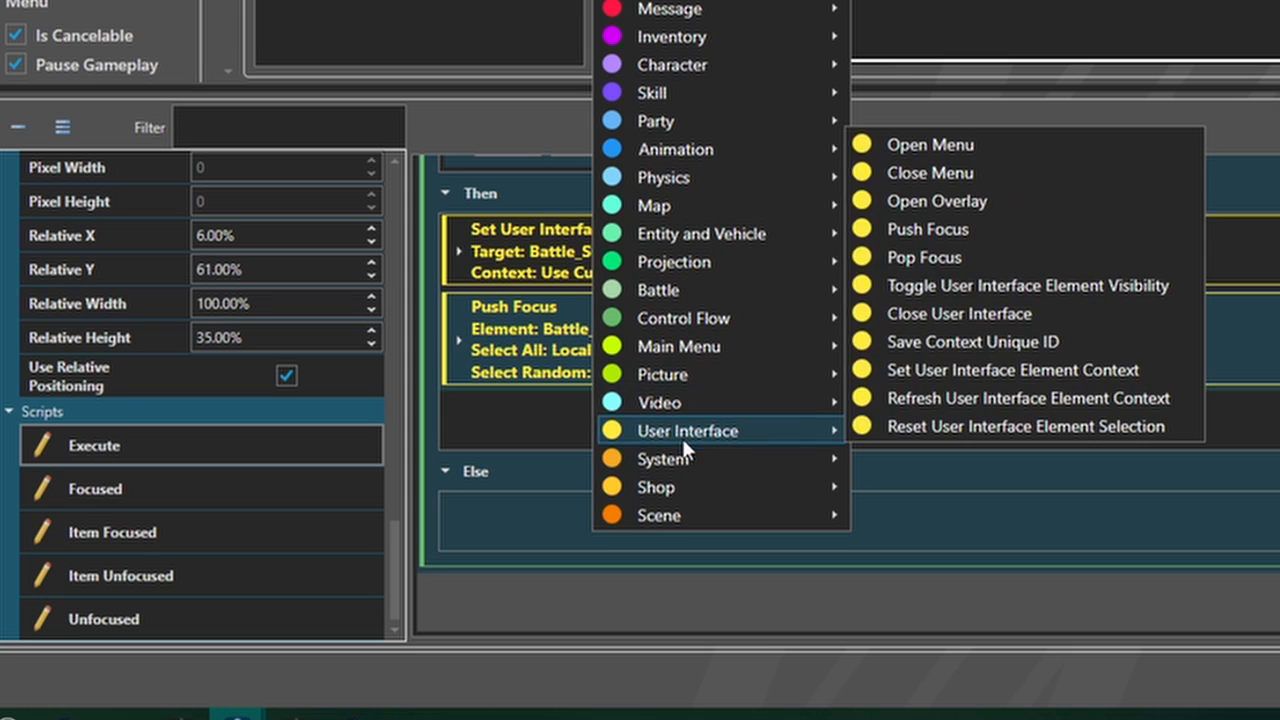
left_click(1013, 370)
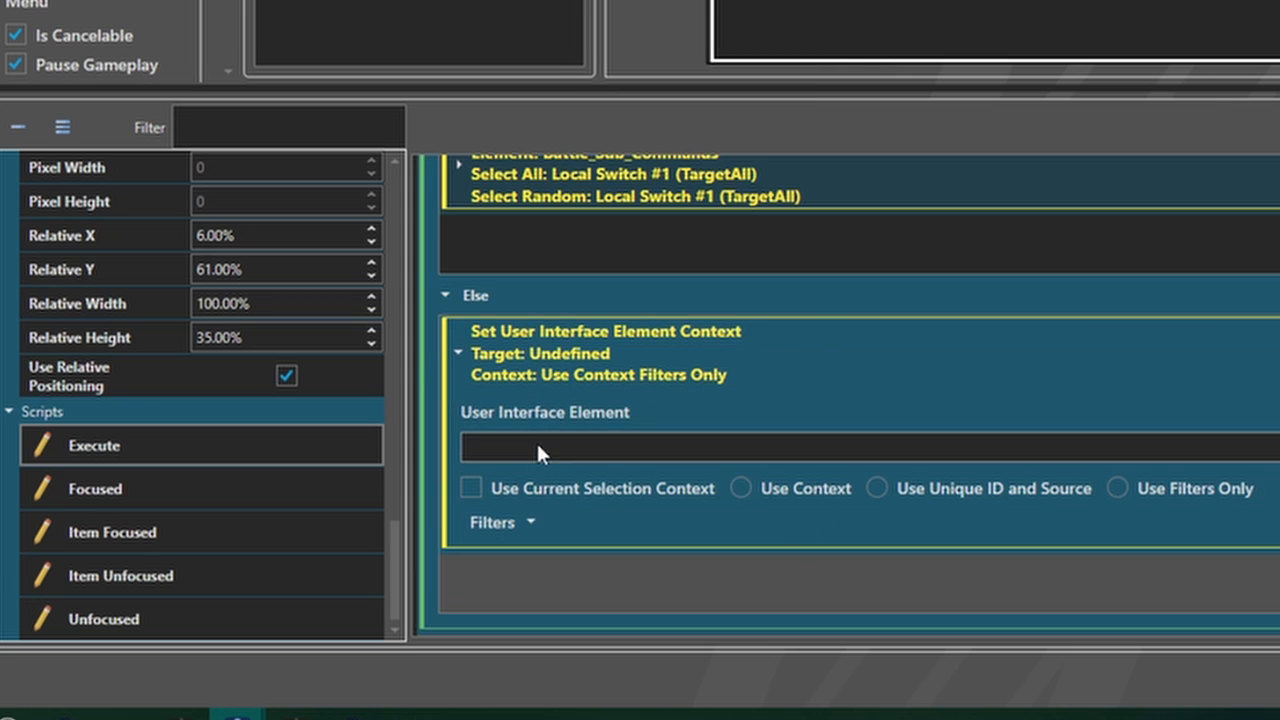
left_click(551, 440)
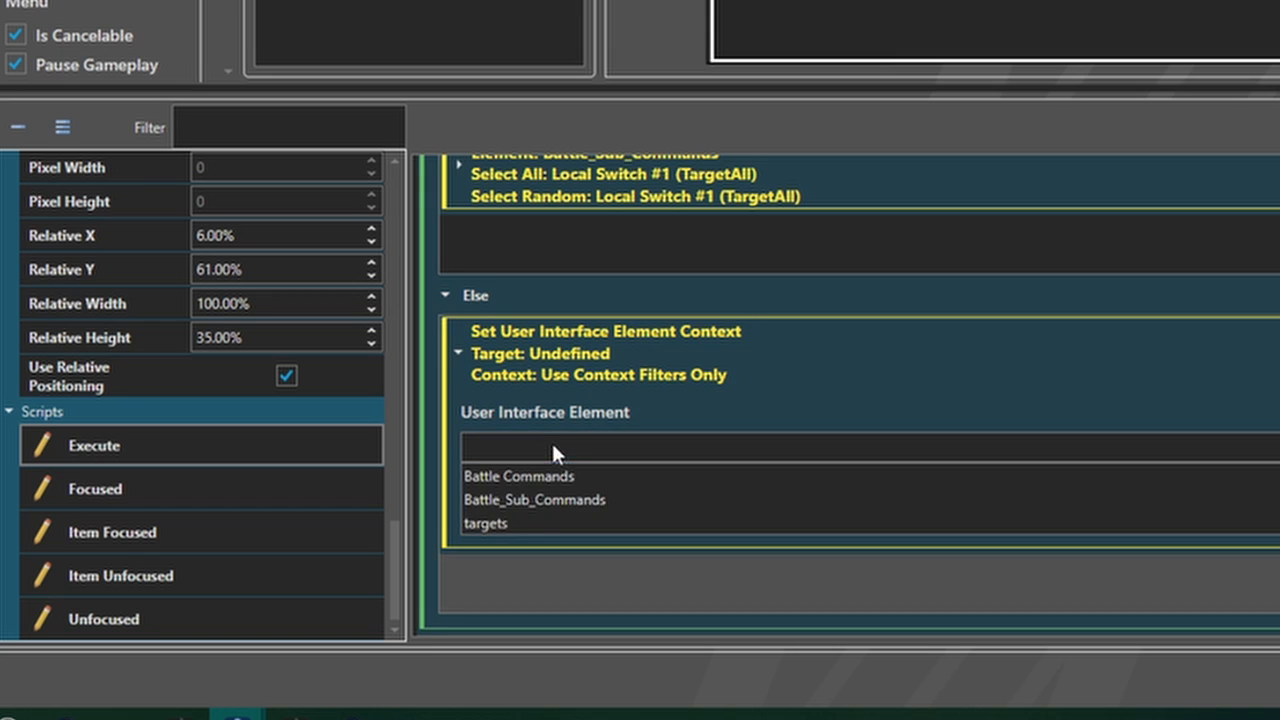
left_click(521, 519)
left_click(519, 487)
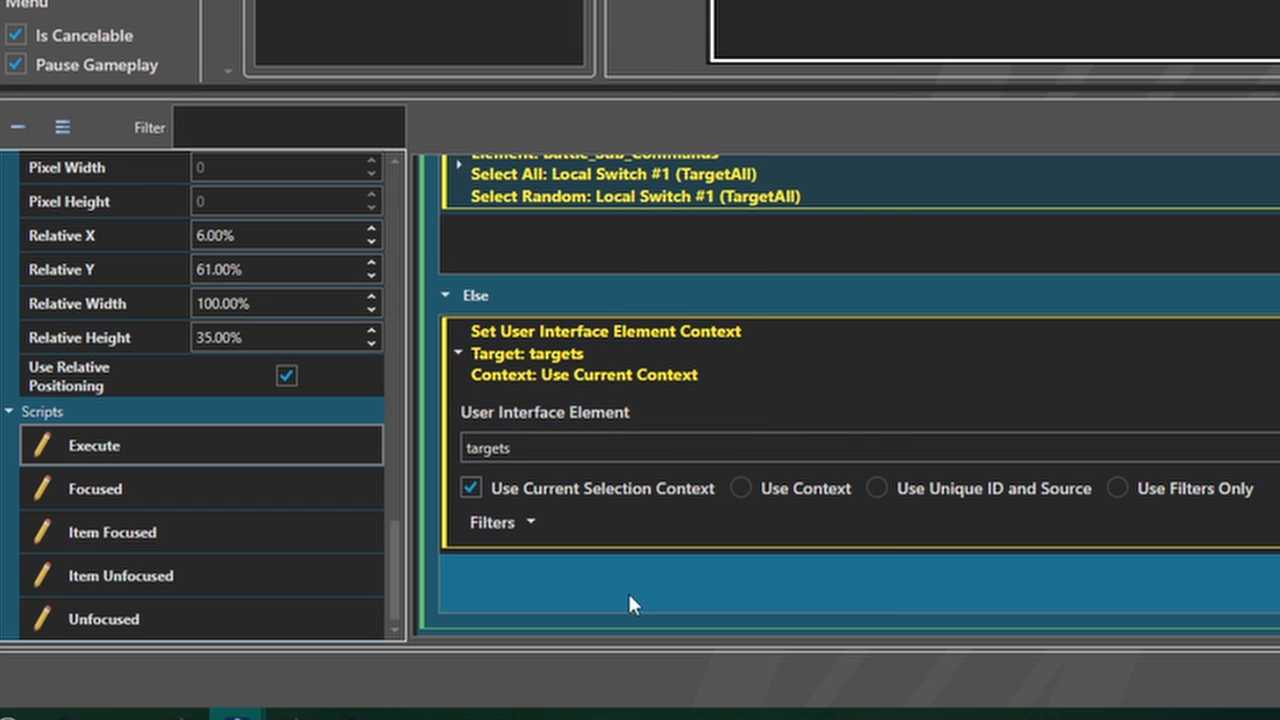
Add a Push Focus command below it in the Else branch with targets as its element
right_click(628, 598)
mouse_move(712, 493)
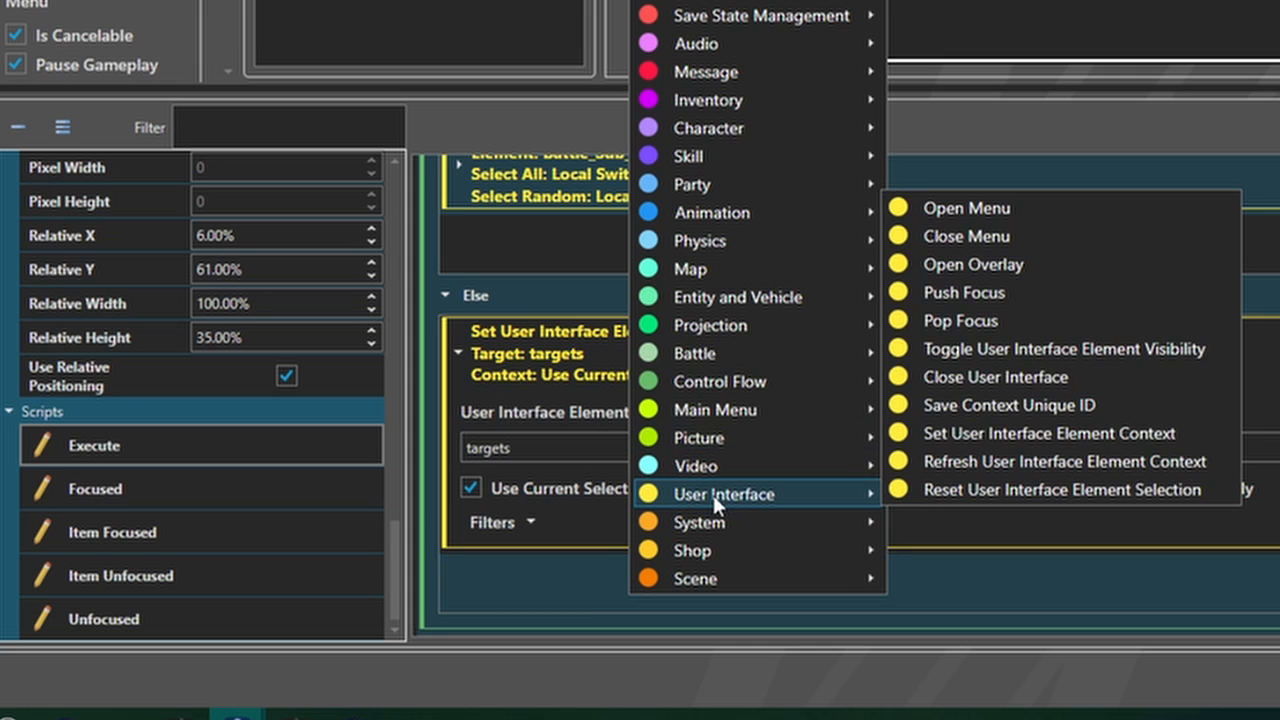
left_click(962, 294)
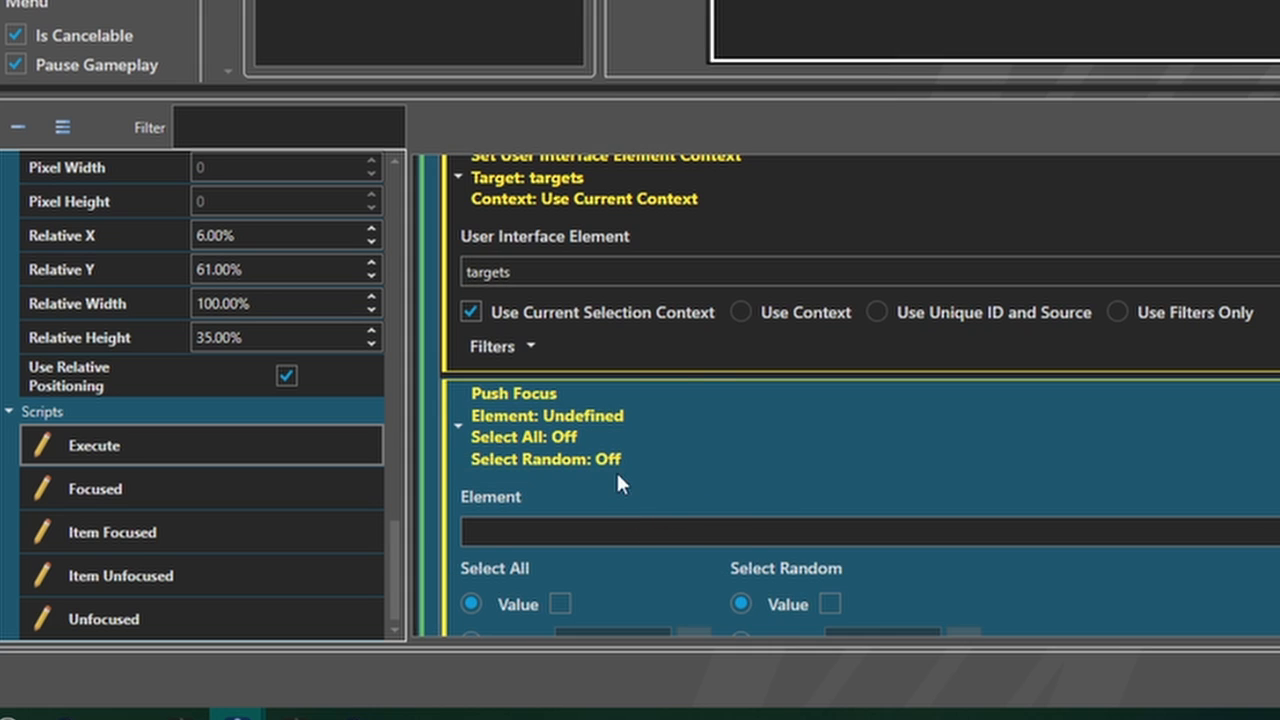
left_click(556, 535)
left_click(509, 600)
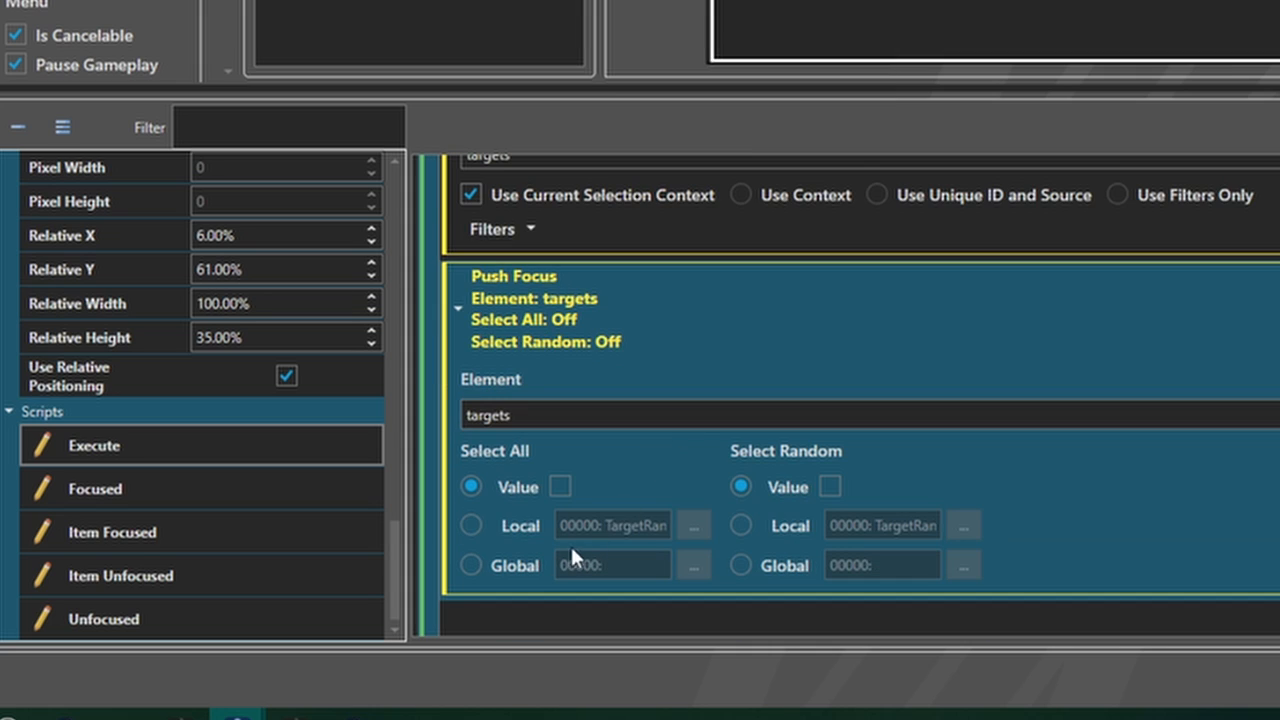
Set the Else branch's Push Focus to local switch 001 TargetAll for Select All and 000 TargetRandom for Select Random
left_click(471, 525)
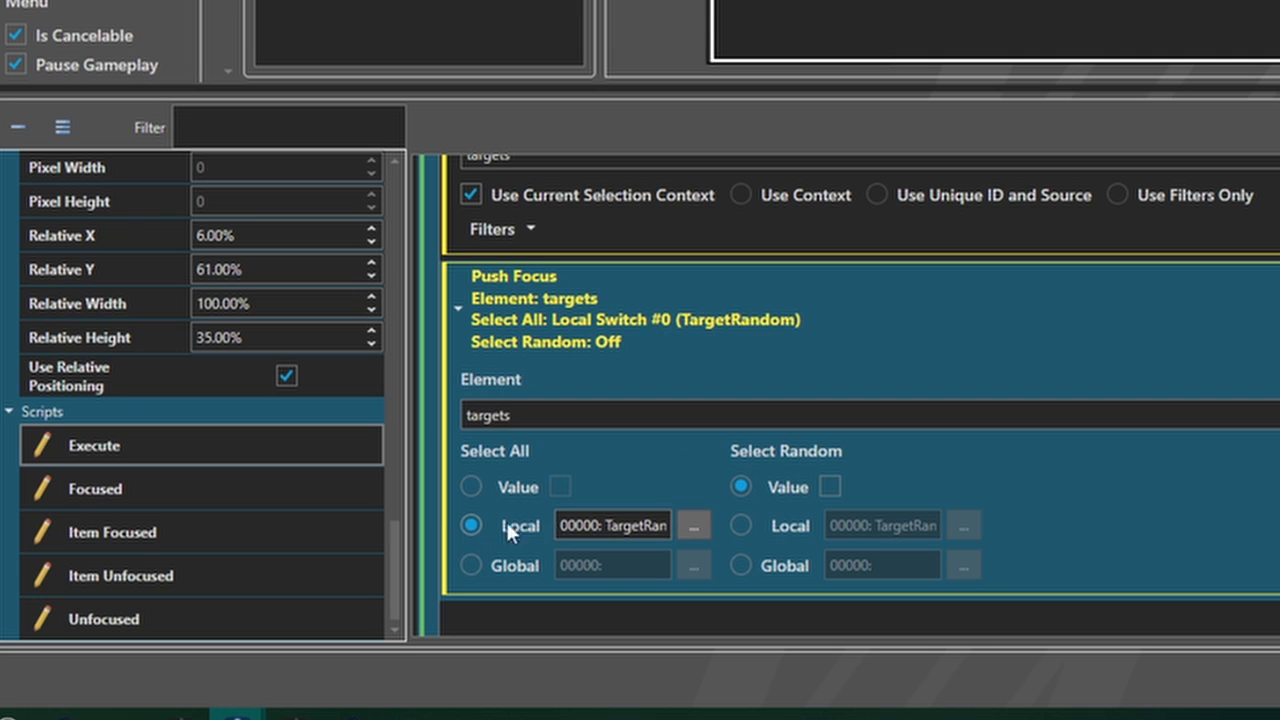
left_click(801, 520)
left_click(665, 590)
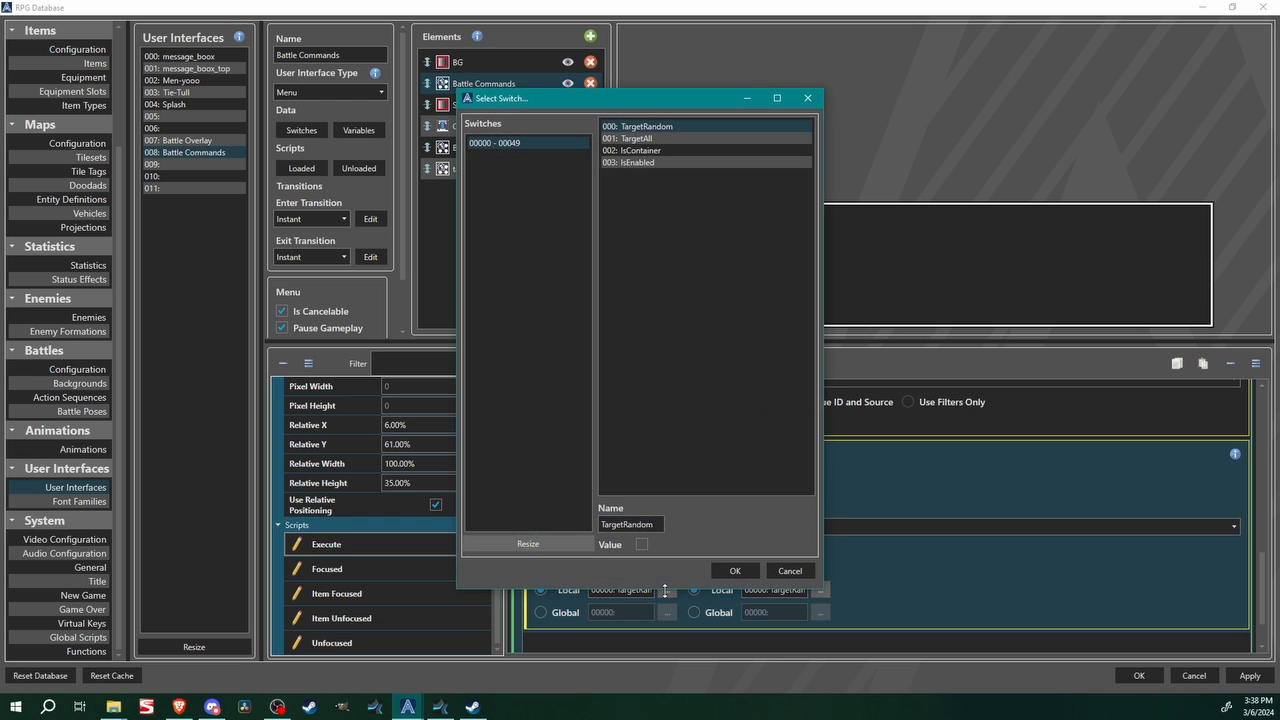
left_click(658, 138)
left_click(665, 128)
left_click(738, 569)
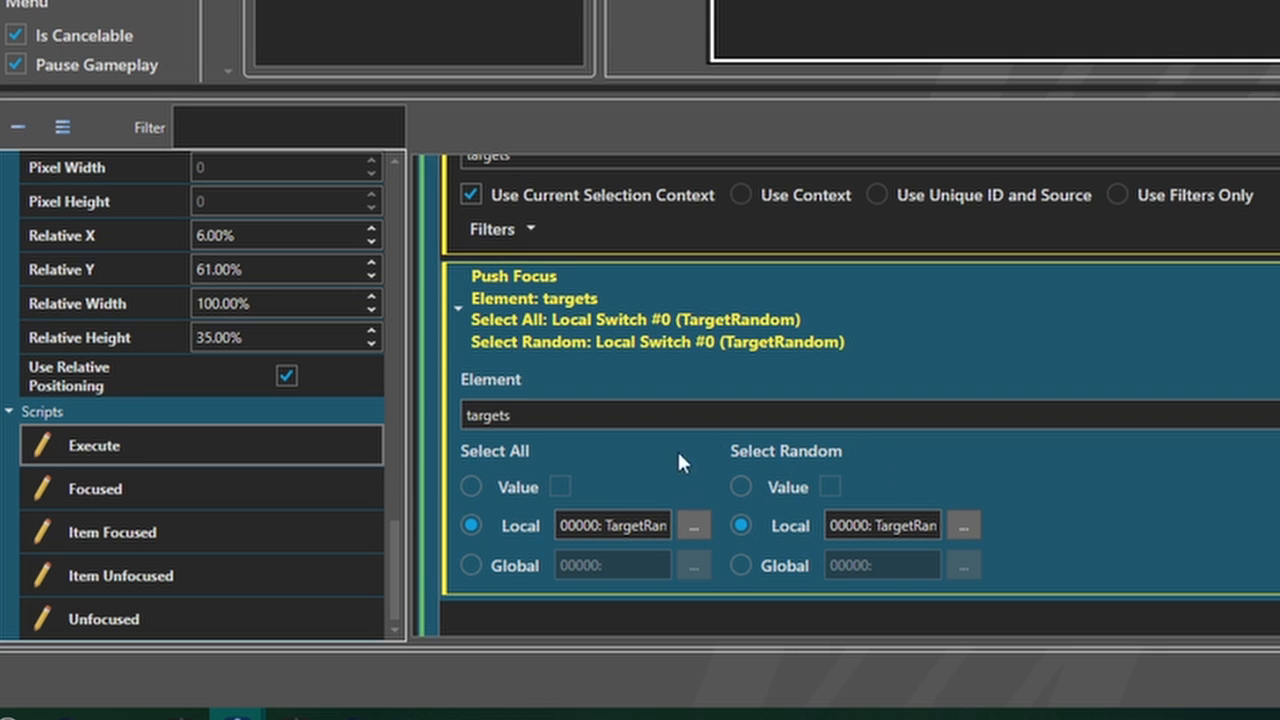
left_click(685, 530)
left_click(664, 138)
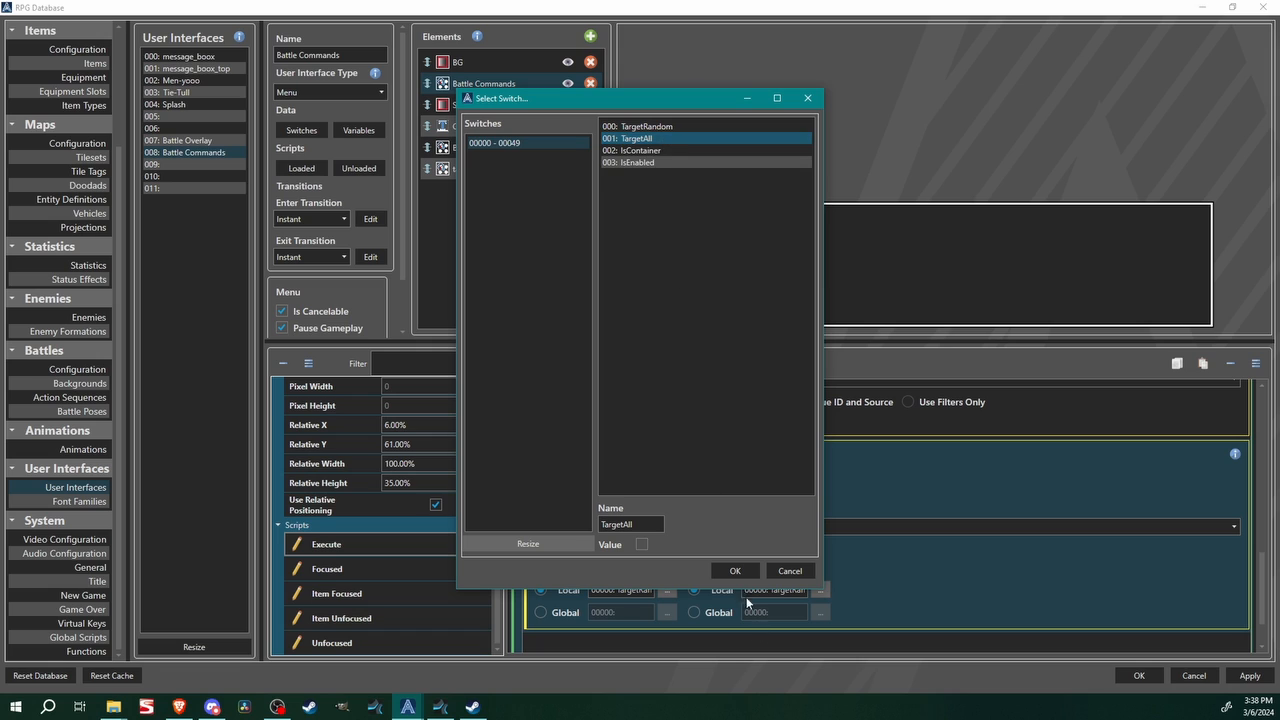
left_click(737, 572)
left_click(819, 592)
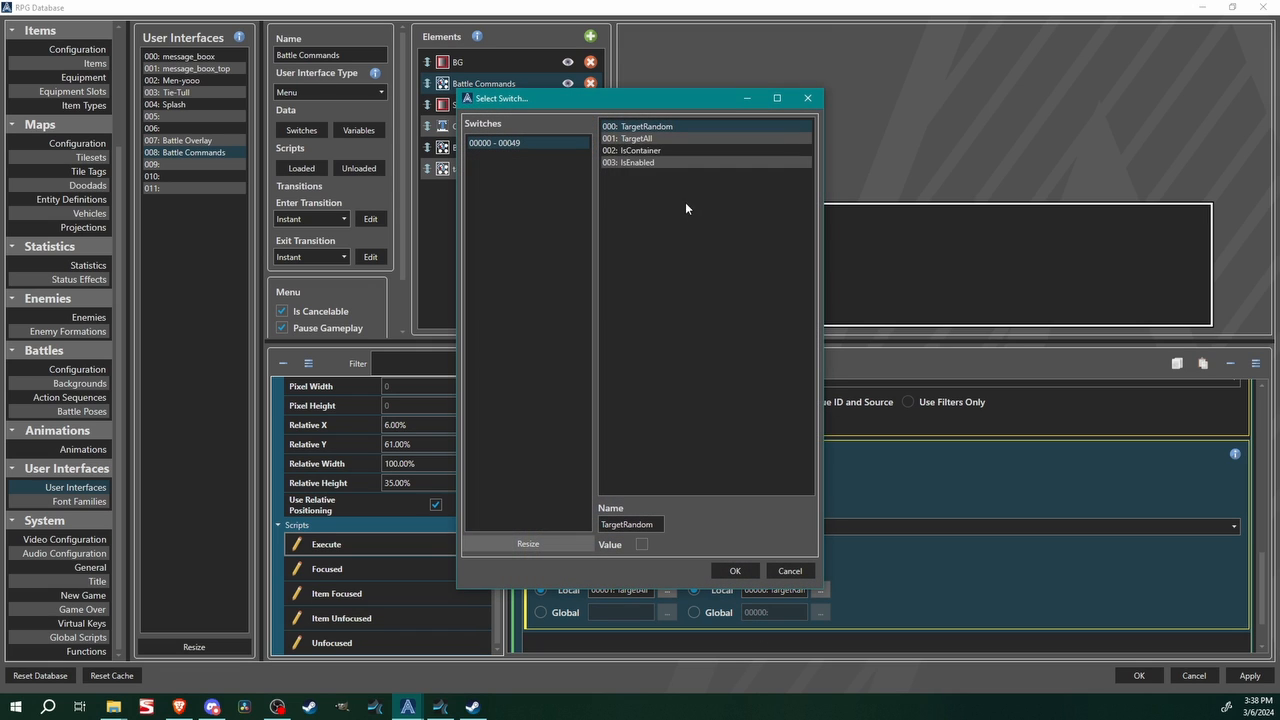
left_click(741, 571)
Change Select Random of the Then branch's Push Focus command to local switch 000 TargetRandom
scroll(716, 588, "up", 6)
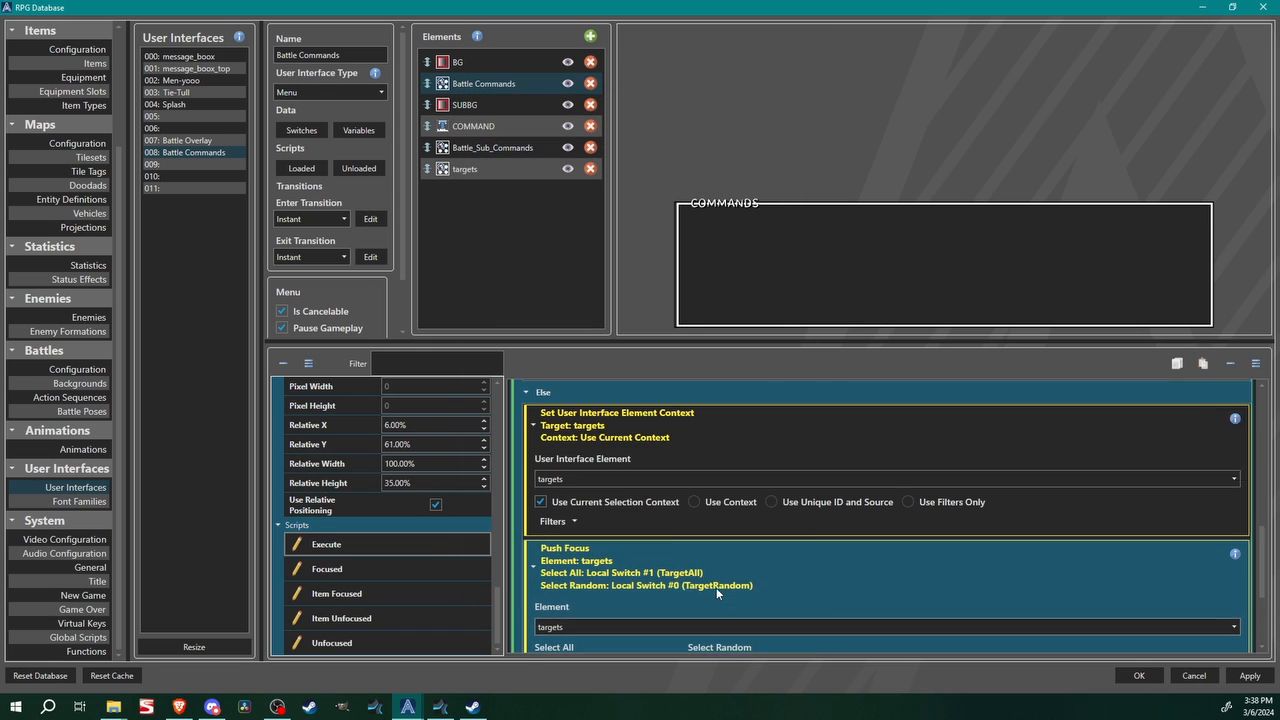
left_click(677, 515)
scroll(820, 510, "down", 2)
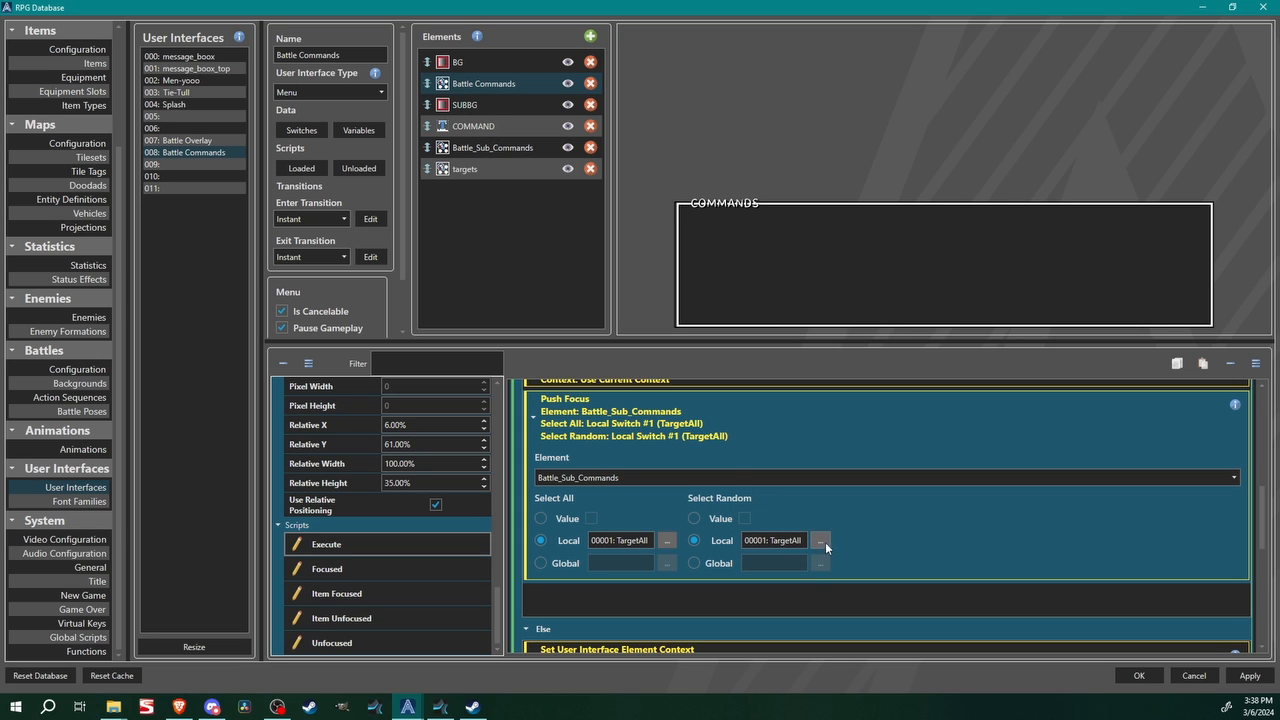
left_click(820, 540)
left_click(677, 128)
left_click(742, 569)
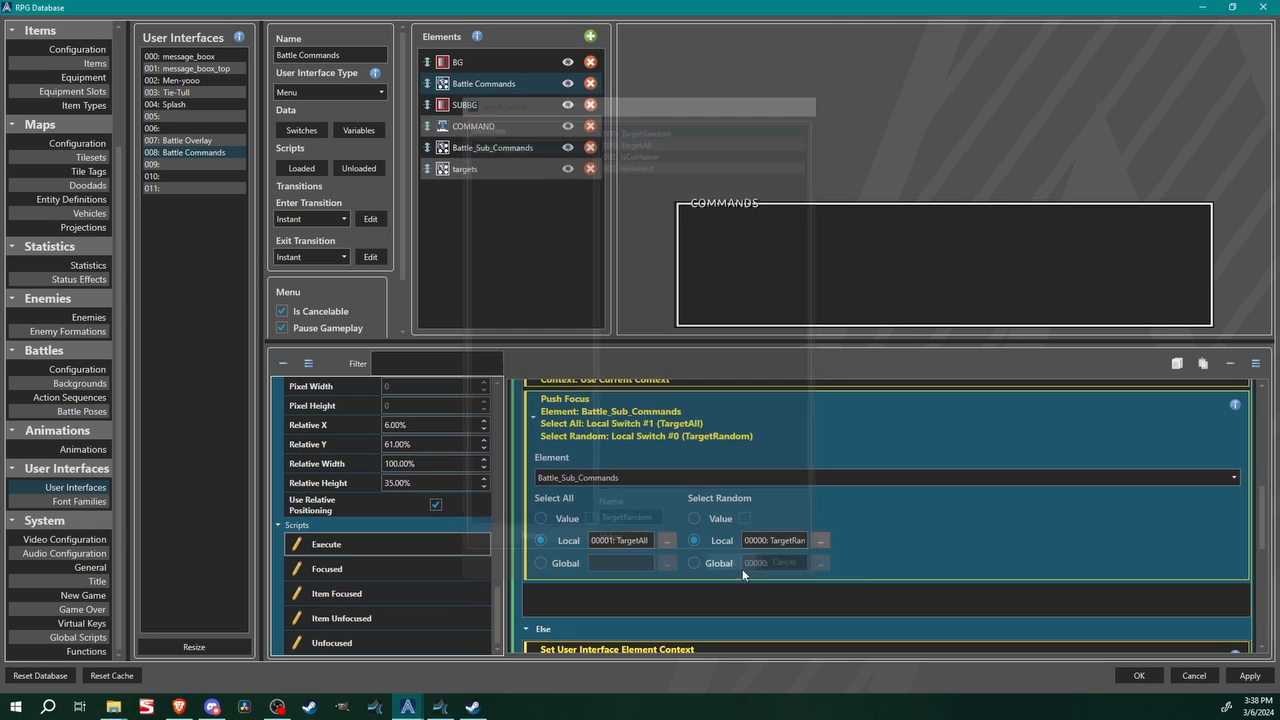
scroll(682, 514, "down", 3)
left_click(682, 514)
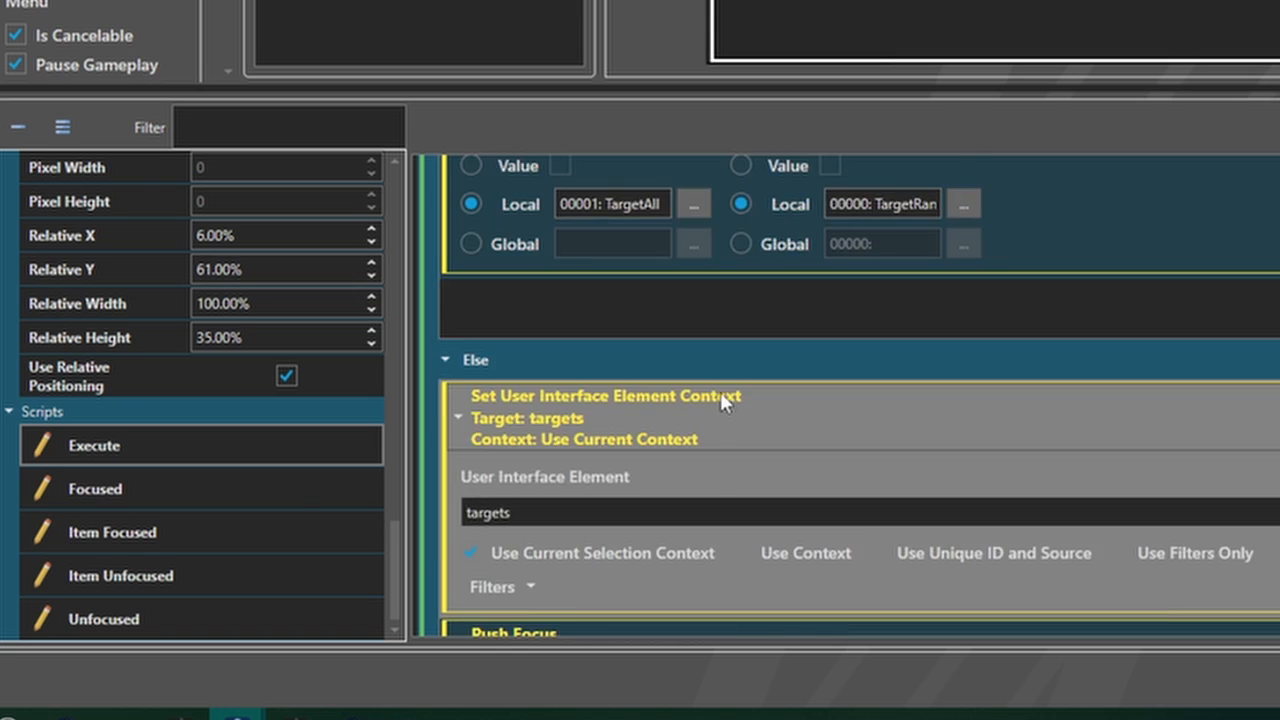
scroll(705, 500, "down", 6)
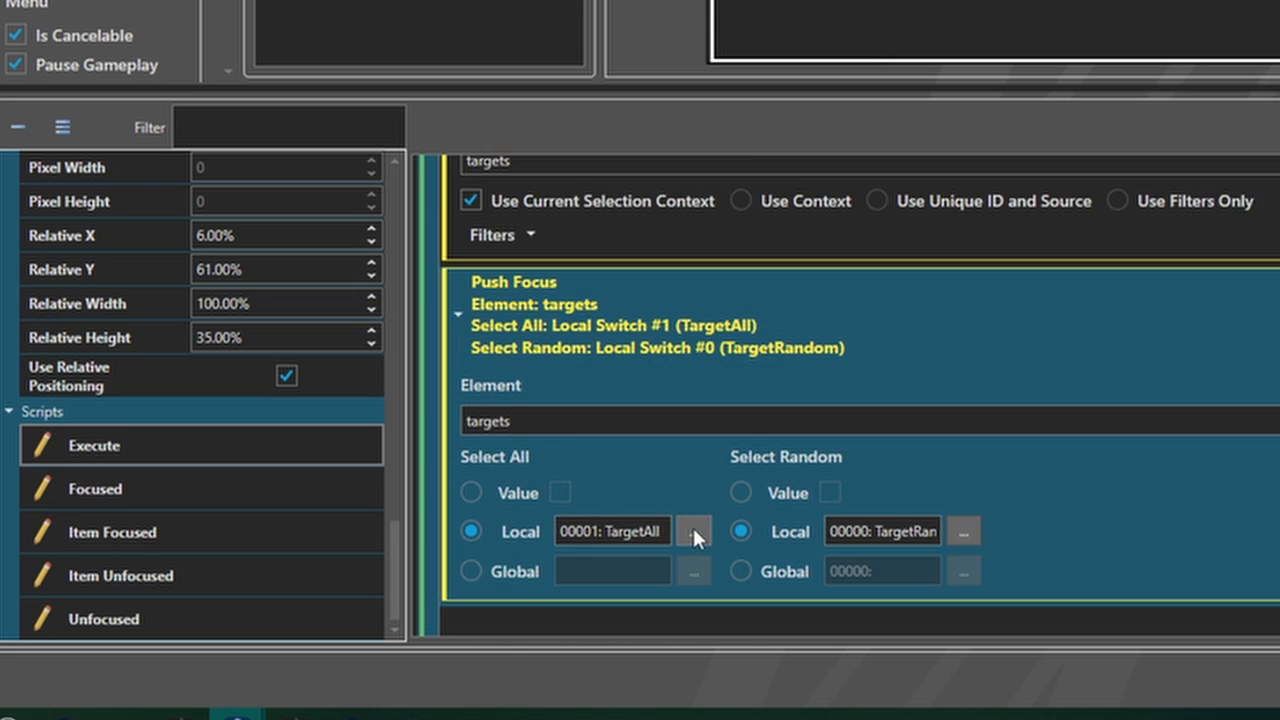
left_click(693, 532)
left_click(903, 493)
scroll(884, 520, "up", 10)
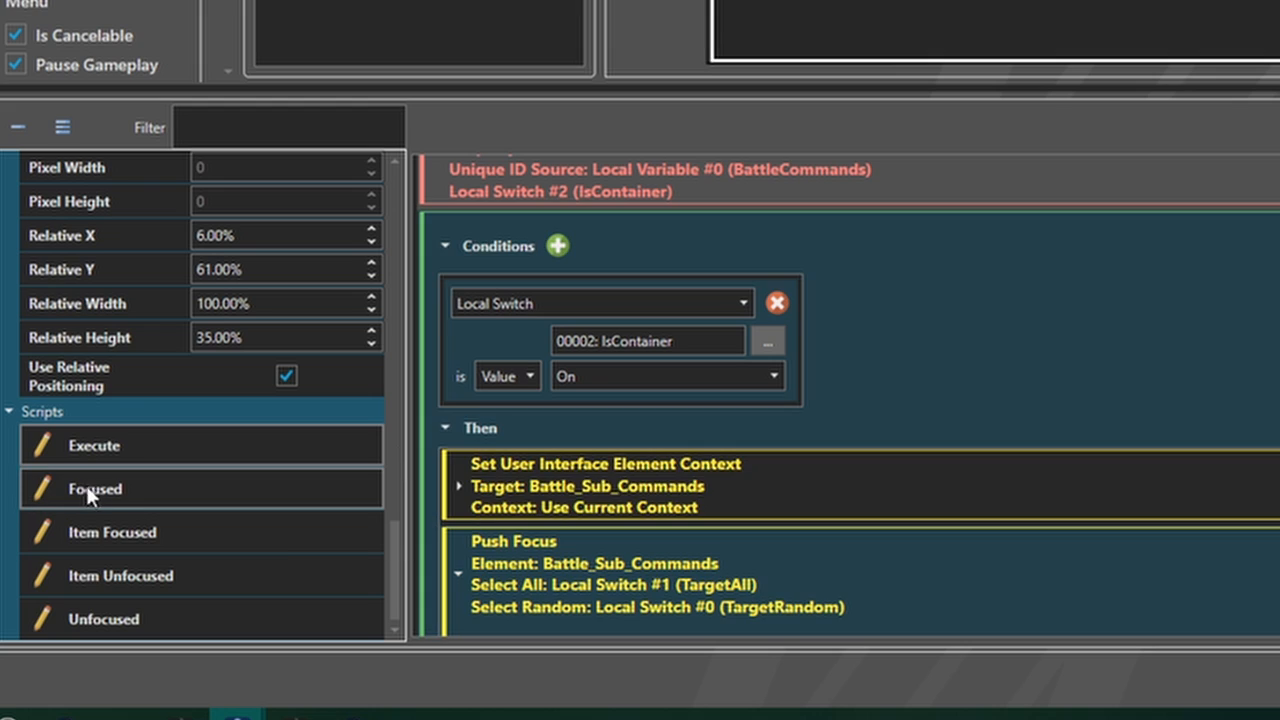
Add a Toggle User Interface Element Visibility command to the Focused script, targeting BG with the visibility value enabled
left_click(128, 482)
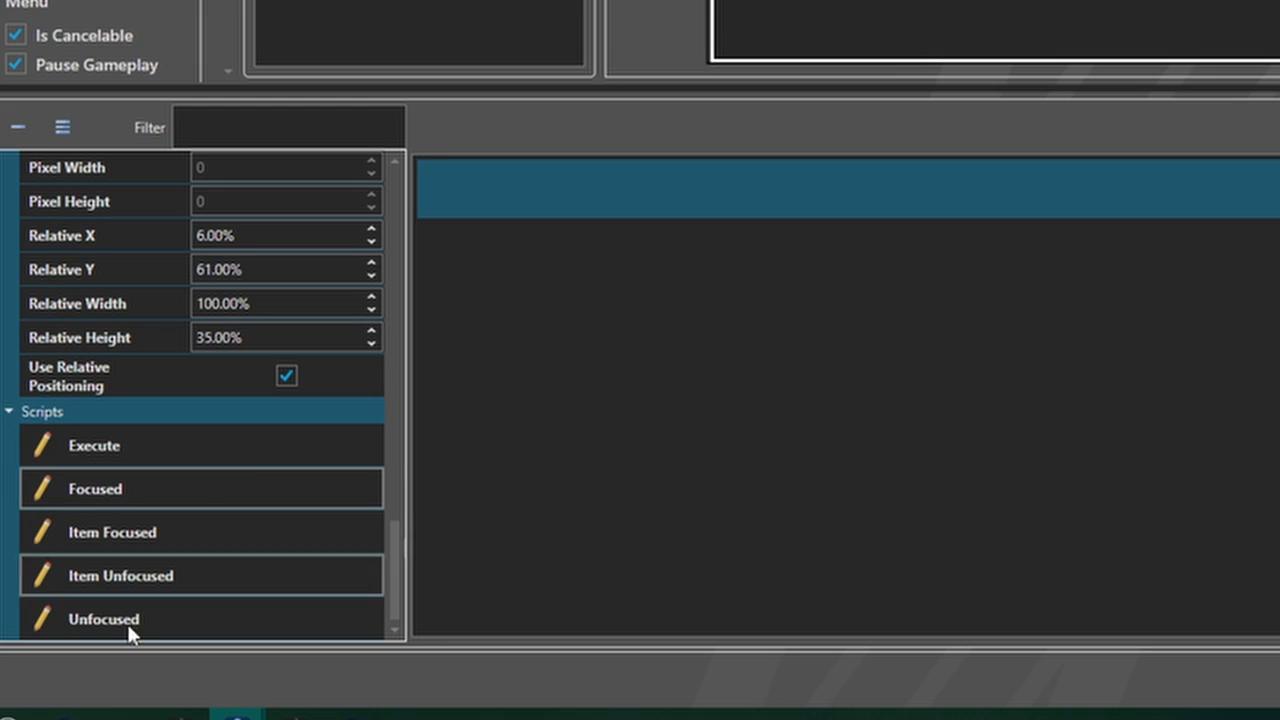
right_click(536, 198)
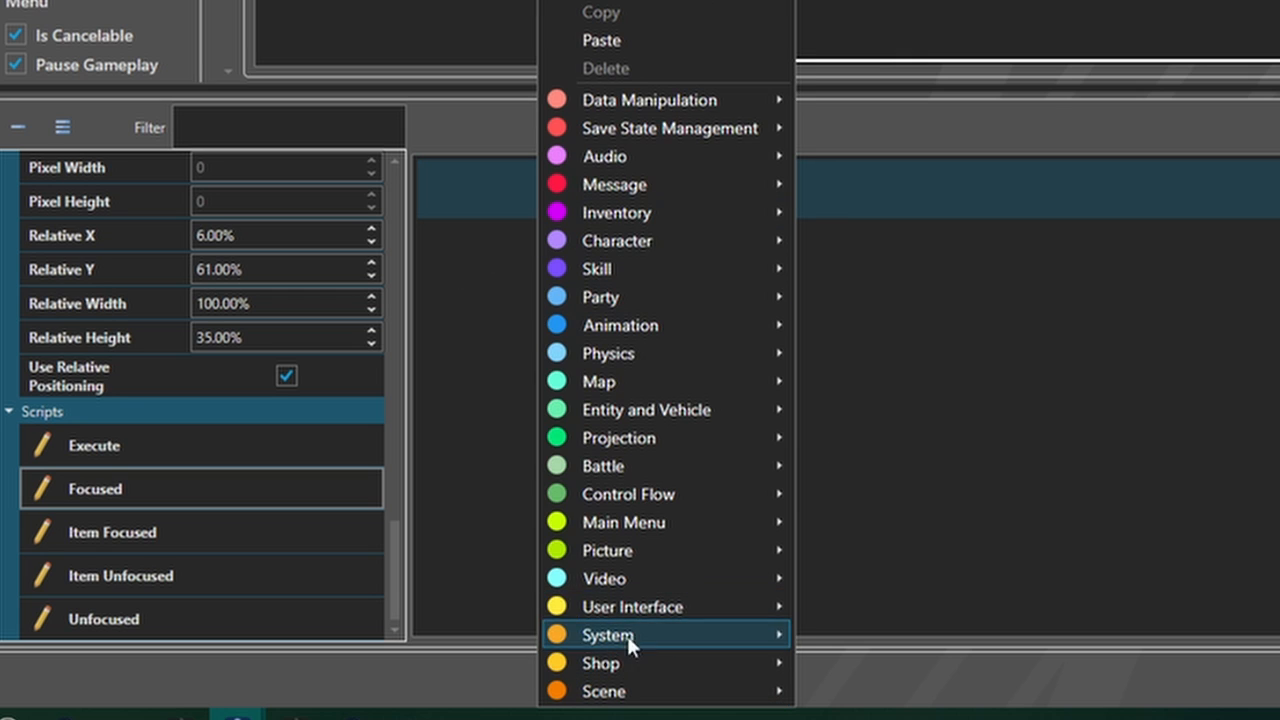
mouse_move(613, 606)
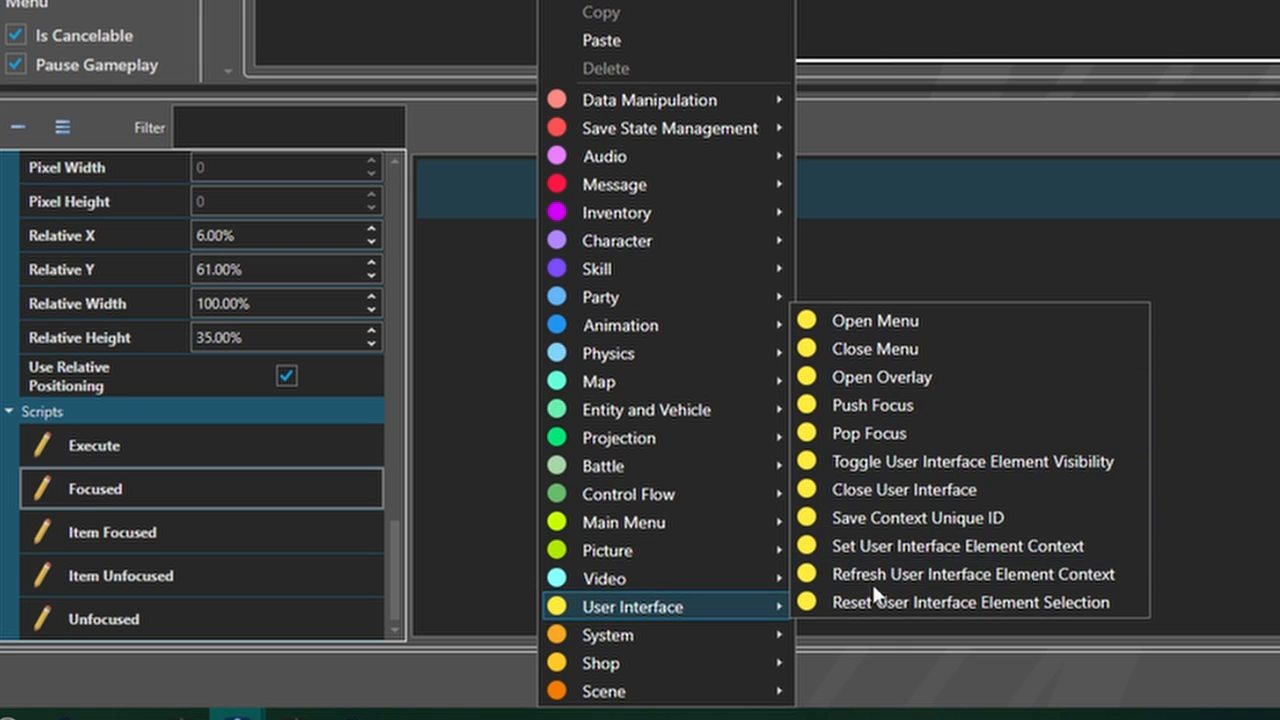
left_click(990, 464)
left_click(590, 290)
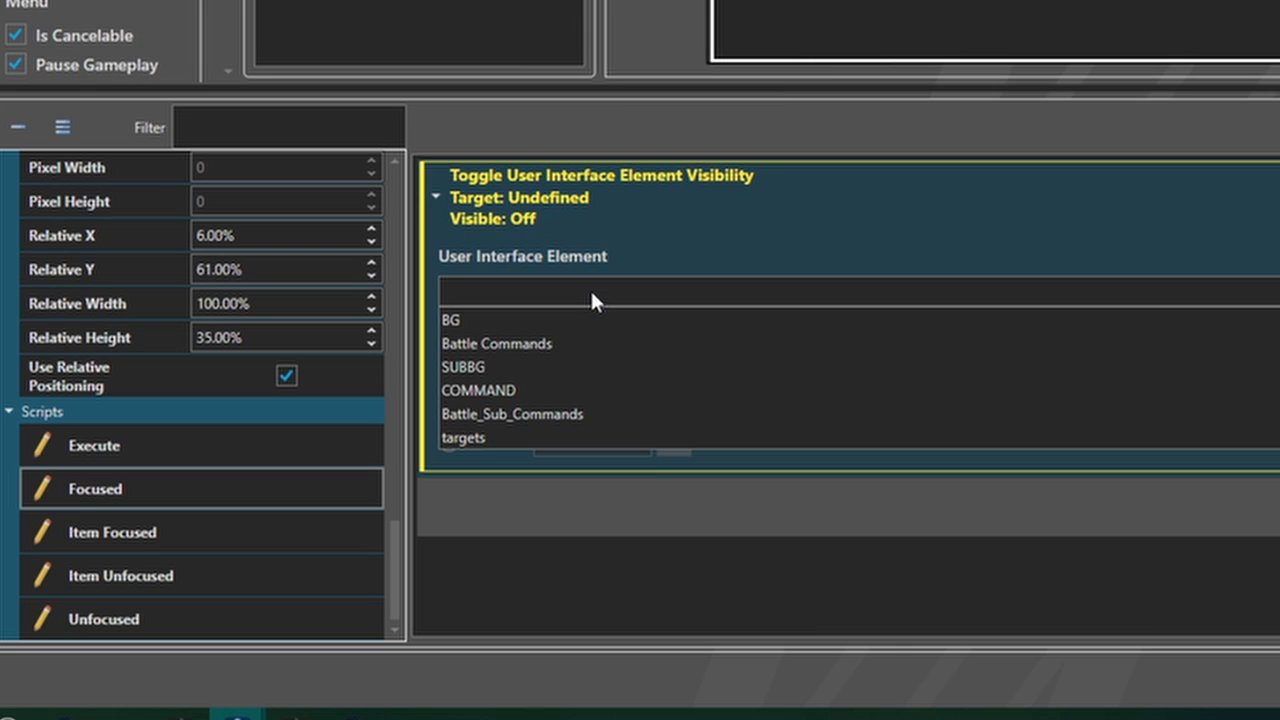
left_click(498, 321)
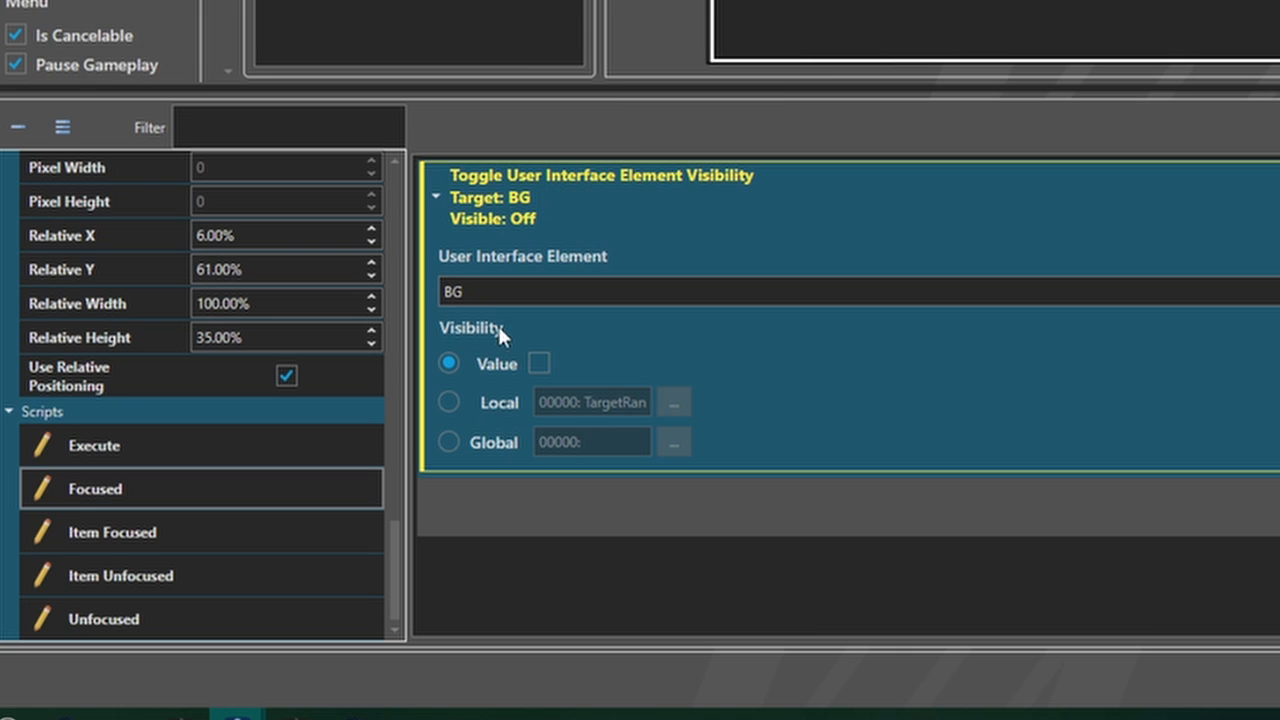
left_click(538, 364)
Duplicate the BG visibility command directly below the original in the Focused script
right_click(698, 205)
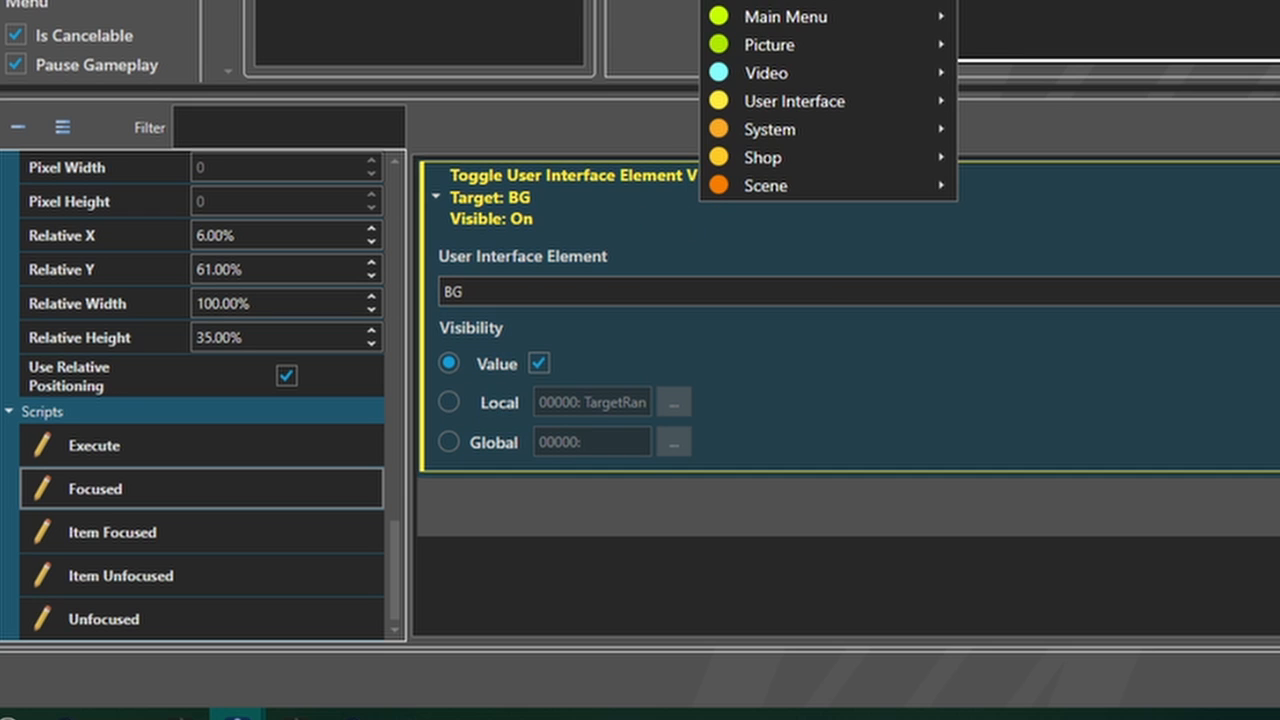
left_click(496, 244)
right_click(525, 184)
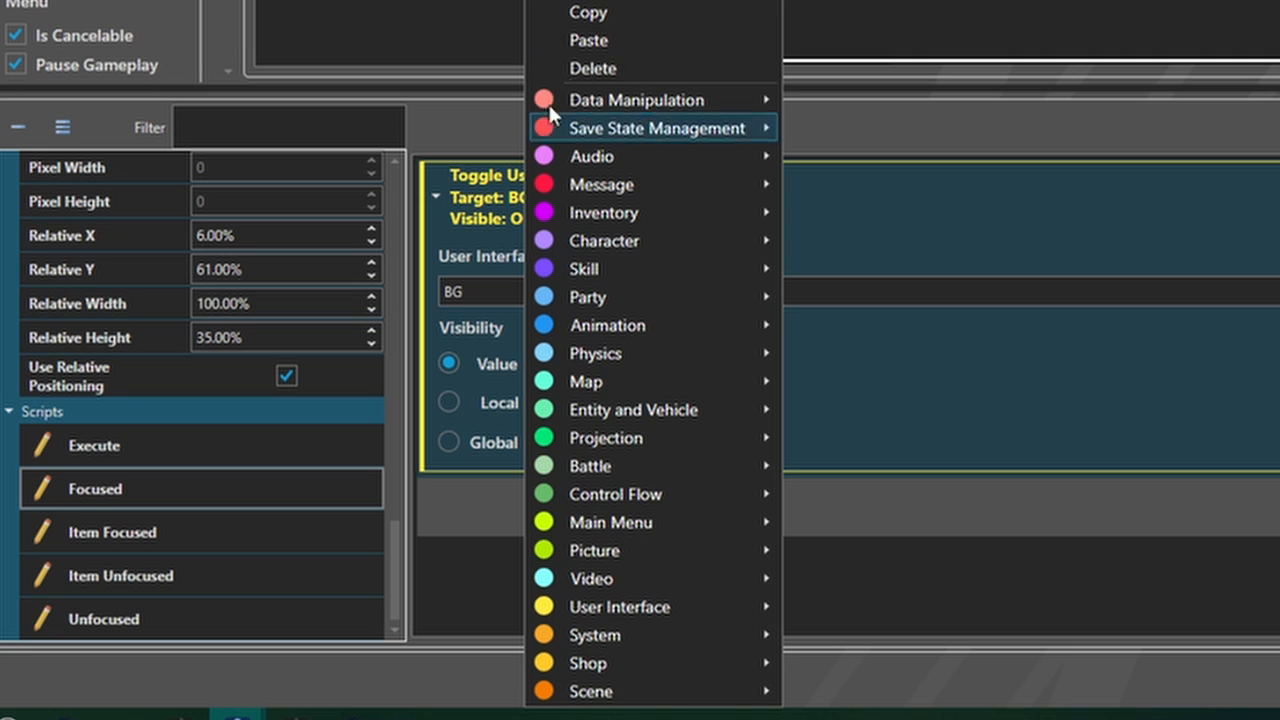
left_click(606, 13)
right_click(545, 516)
left_click(605, 0)
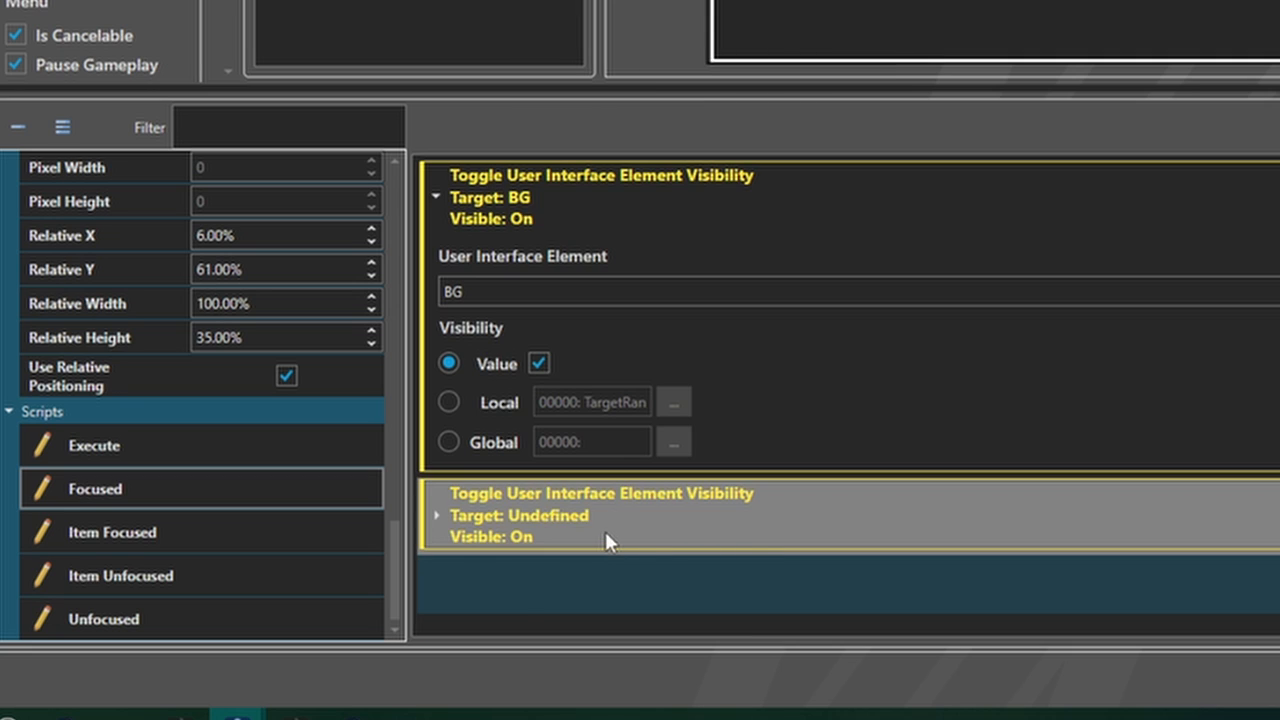
Set the duplicated visibility command's user interface element to COMMAND and collapse the command
left_click(605, 531)
scroll(557, 445, "down", 2)
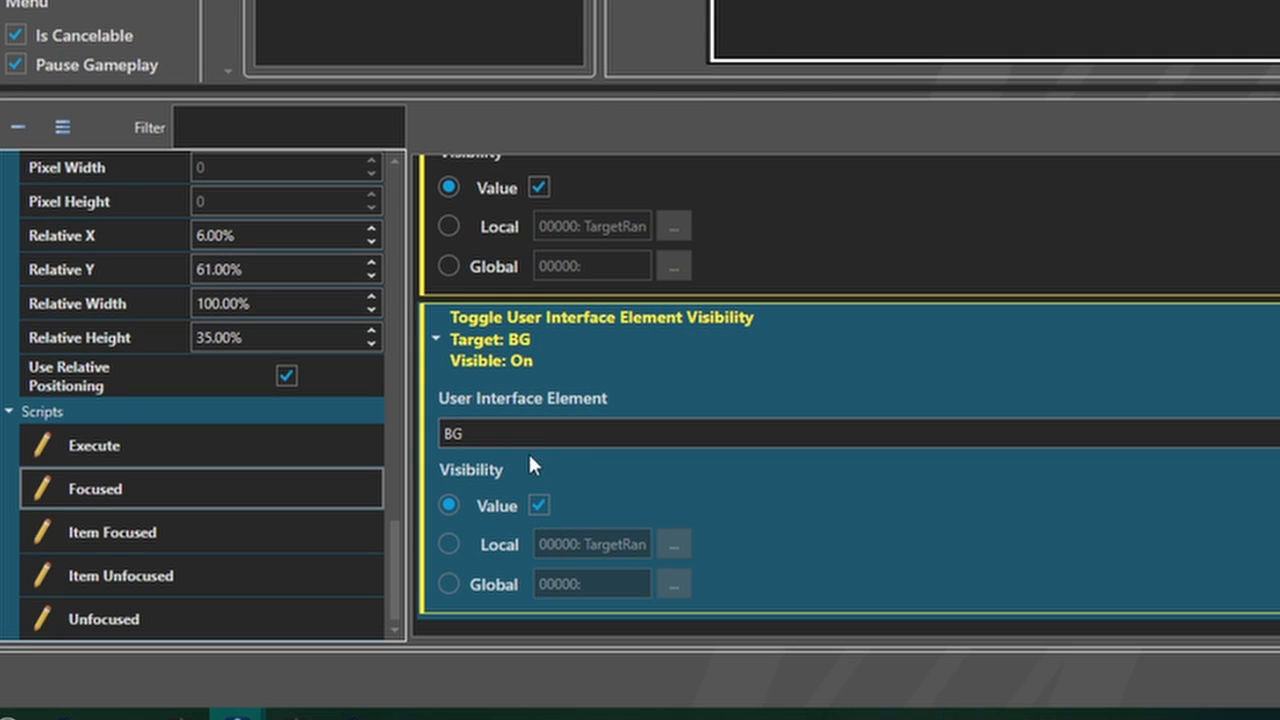
left_click(528, 440)
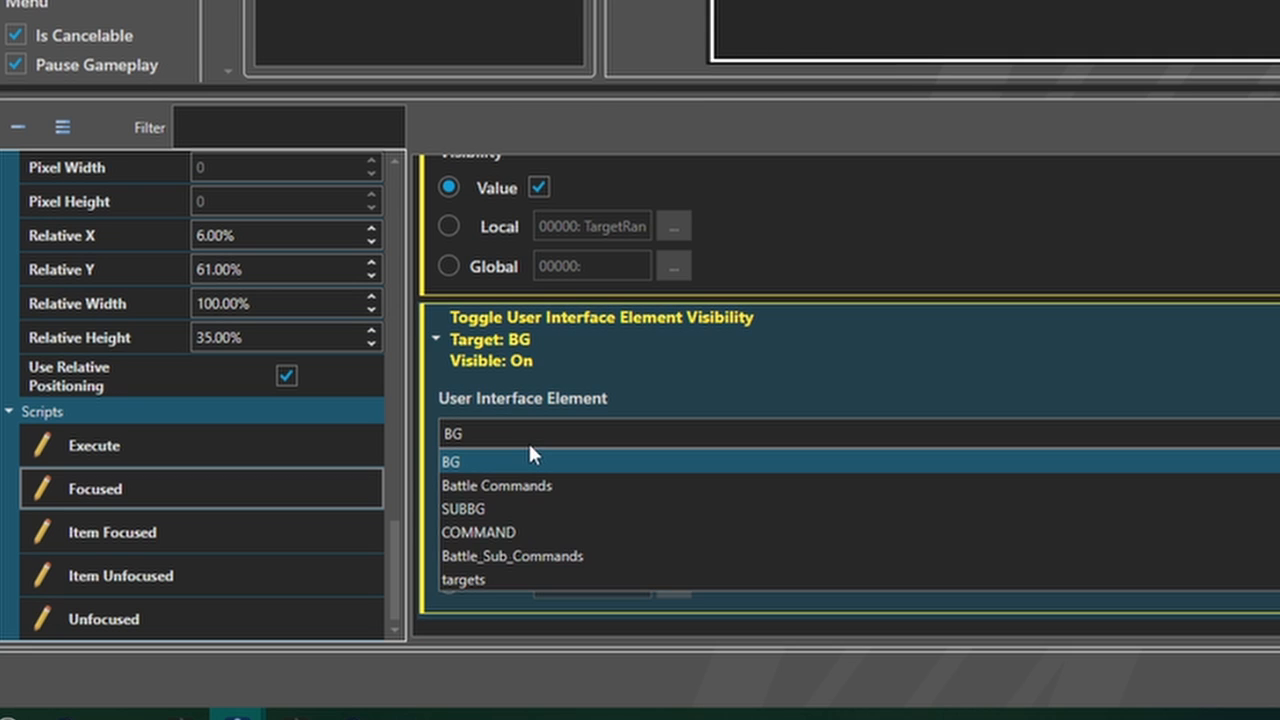
left_click(524, 530)
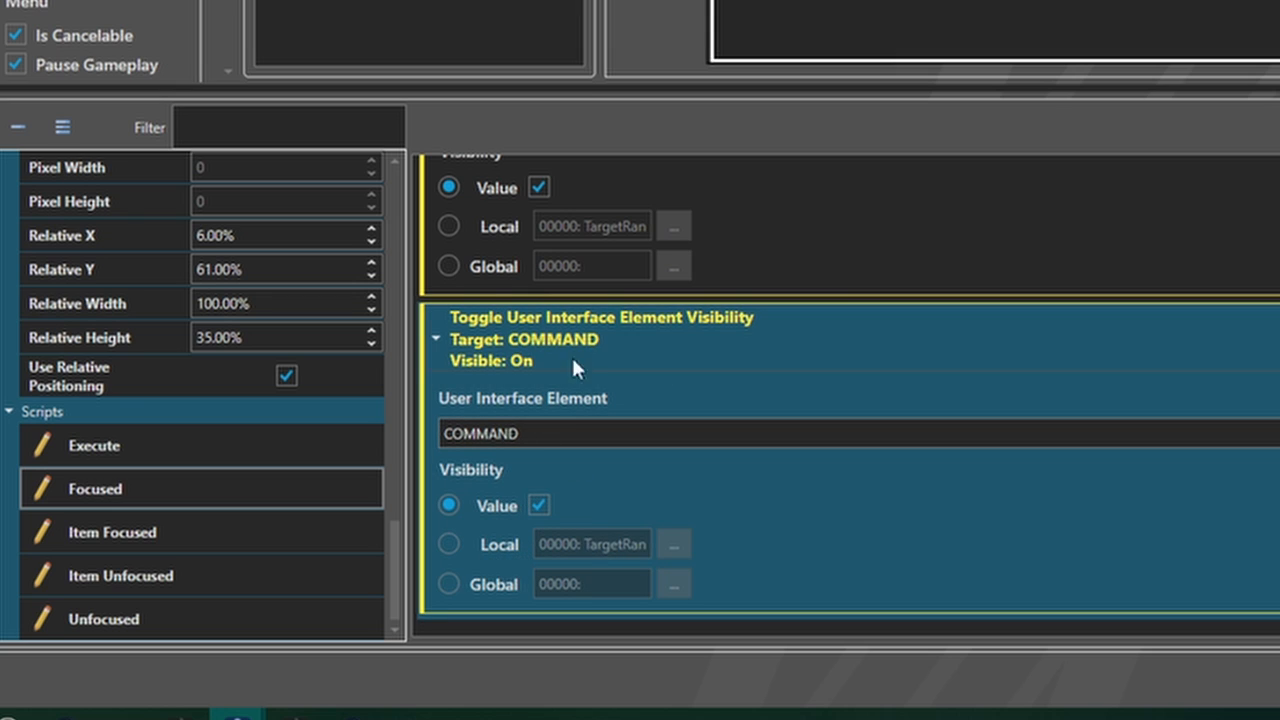
left_click(643, 331)
right_click(638, 368)
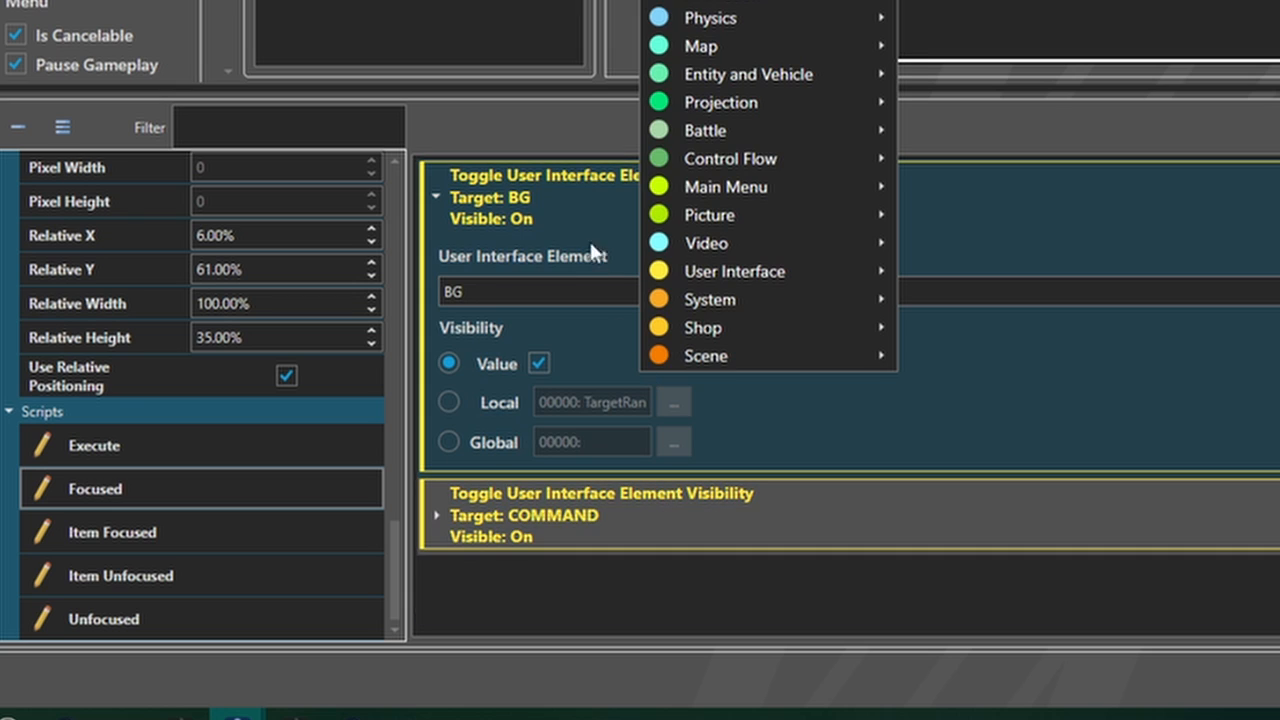
Paste another Toggle User Interface Element Visibility command below the COMMAND one in the Focused script and target it at Battle Commands
right_click(649, 554)
left_click(700, 2)
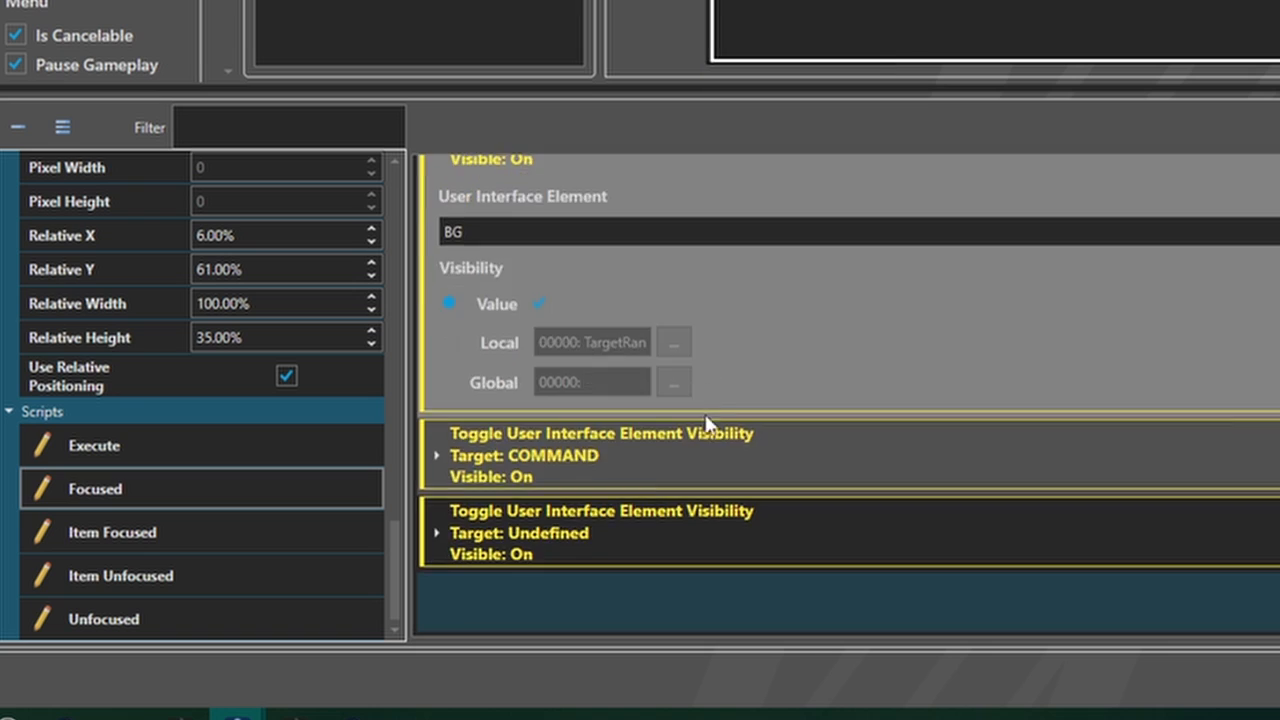
left_click(609, 525)
left_click(534, 512)
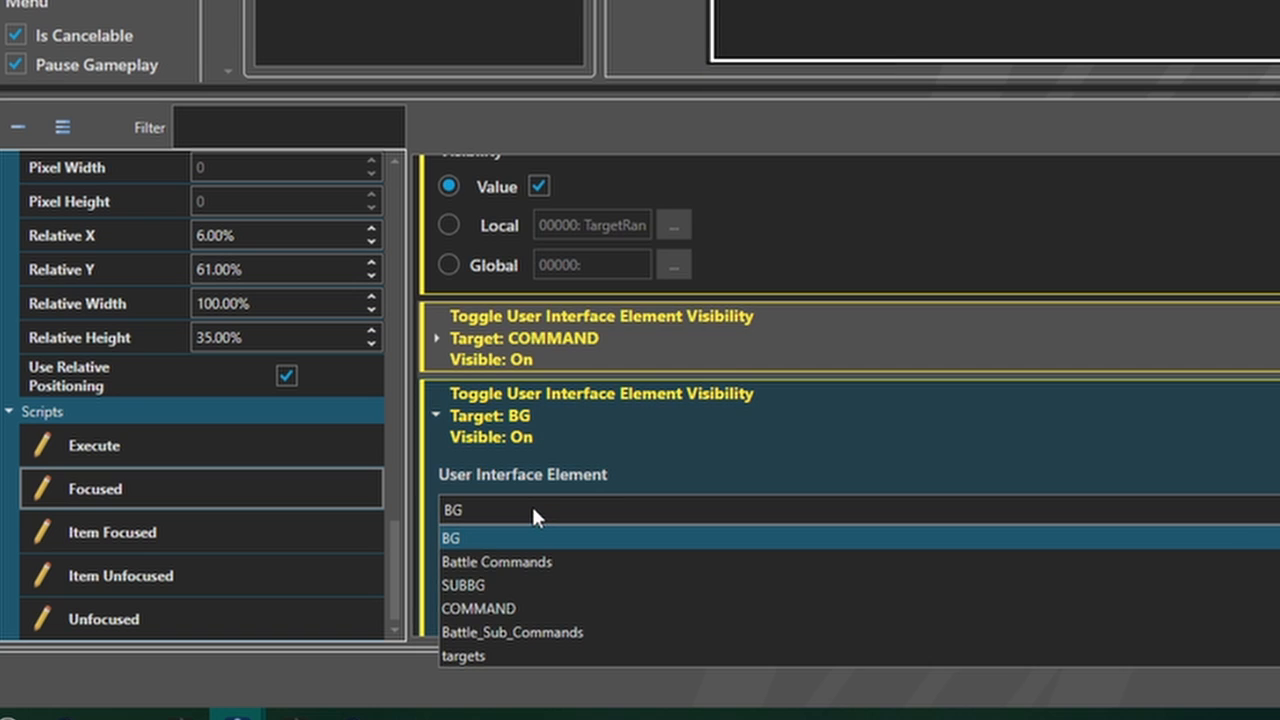
left_click(535, 563)
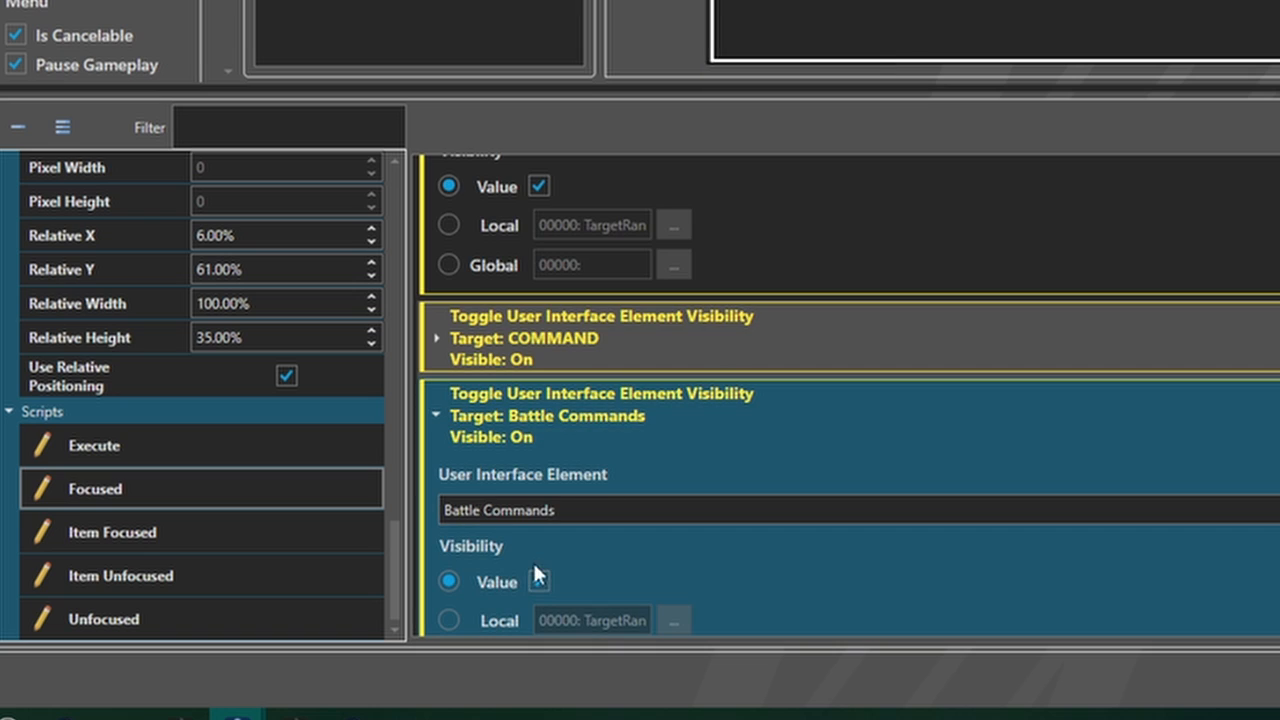
scroll(811, 423, "down", 2)
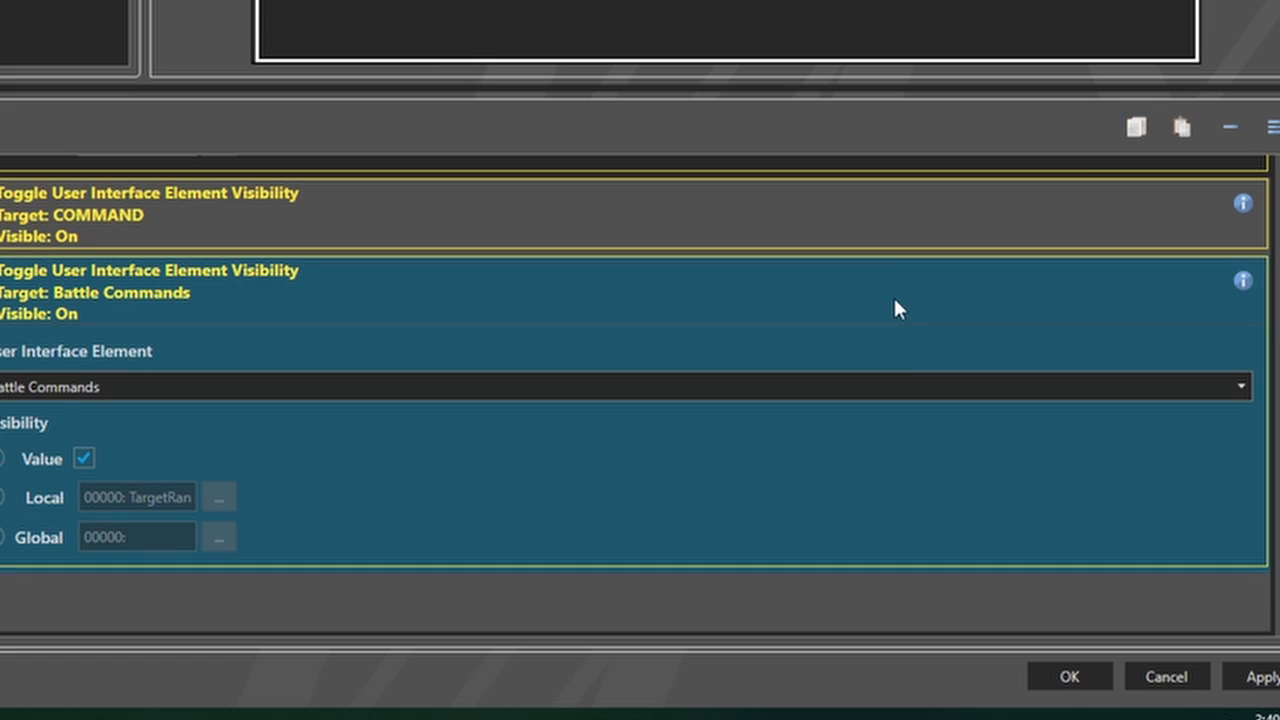
double_click(893, 295)
Copy the three visibility commands of the Focused script into the Unfocused script
left_click(535, 238)
double_click(414, 209)
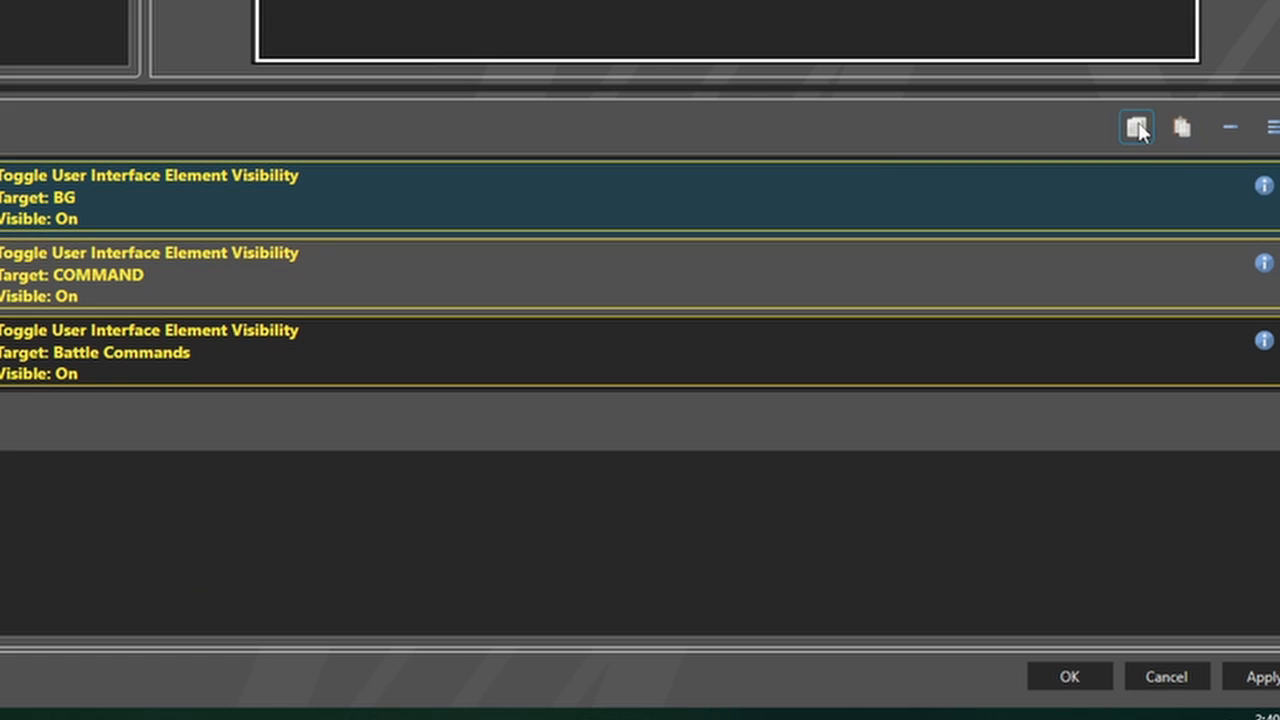
left_click(100, 630)
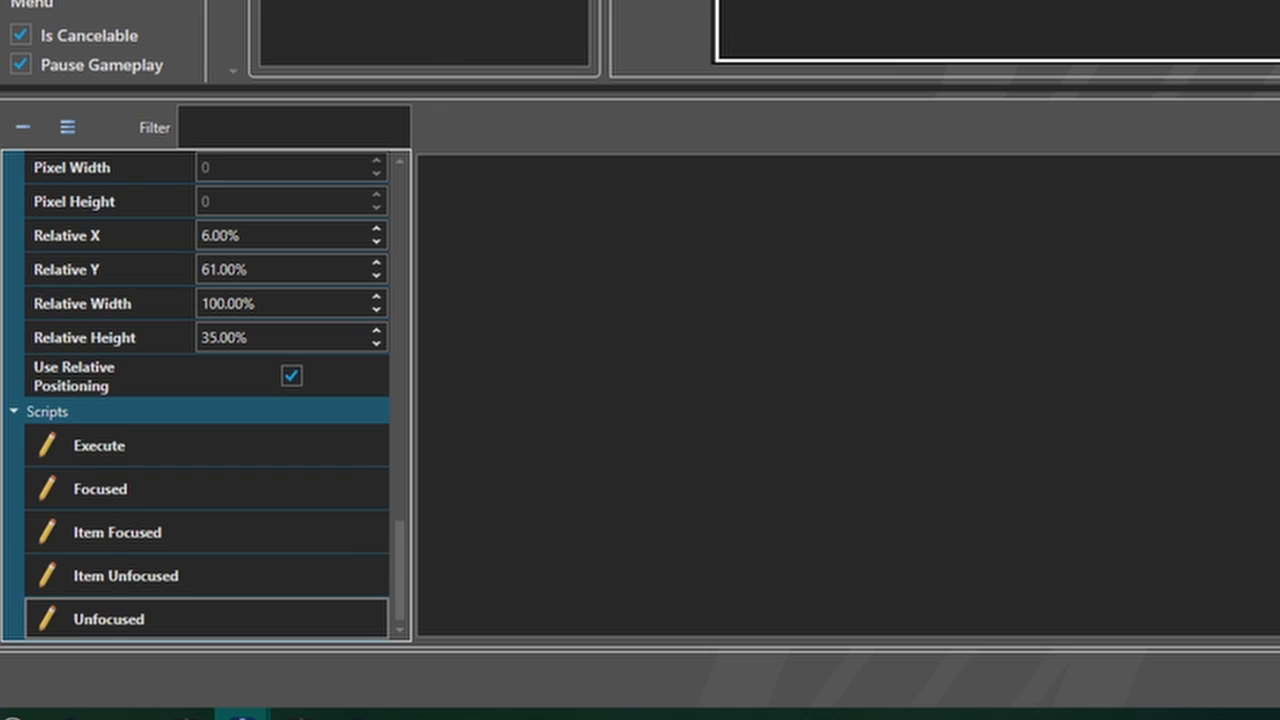
Turn off the visibility value in the BG, COMMAND and Battle Commands visibility commands of the Unfocused script
double_click(586, 226)
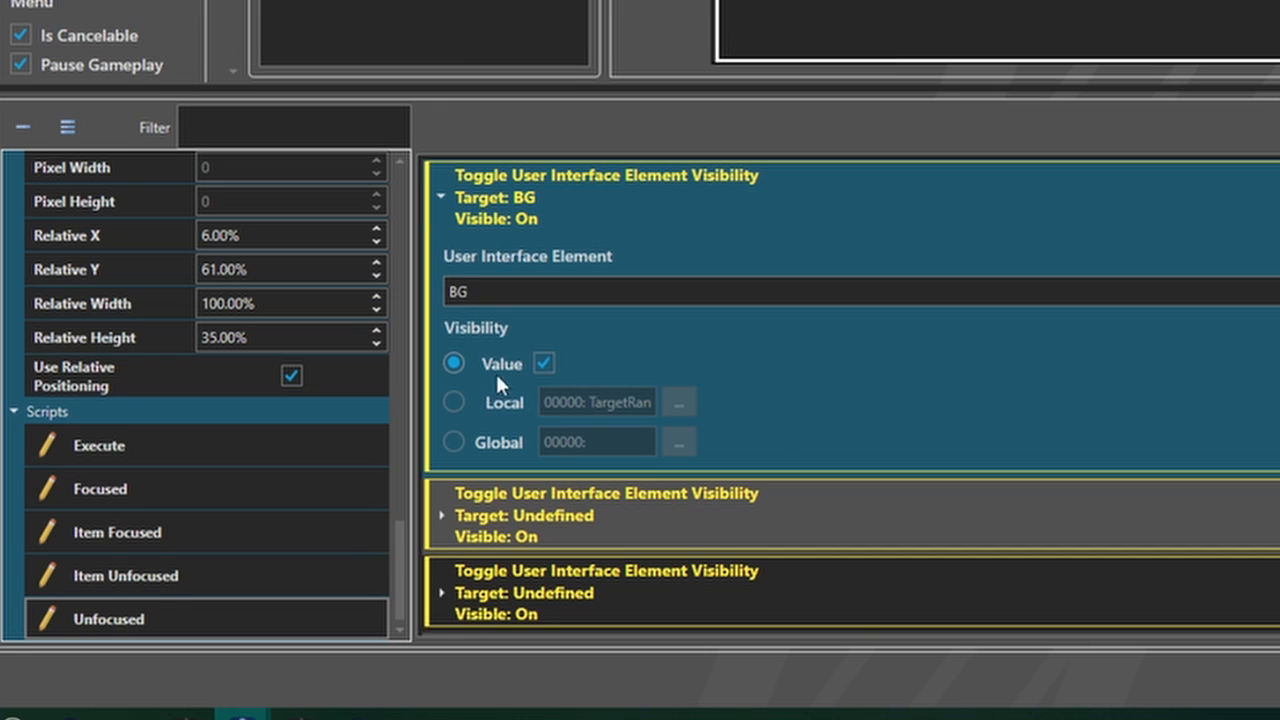
left_click(543, 363)
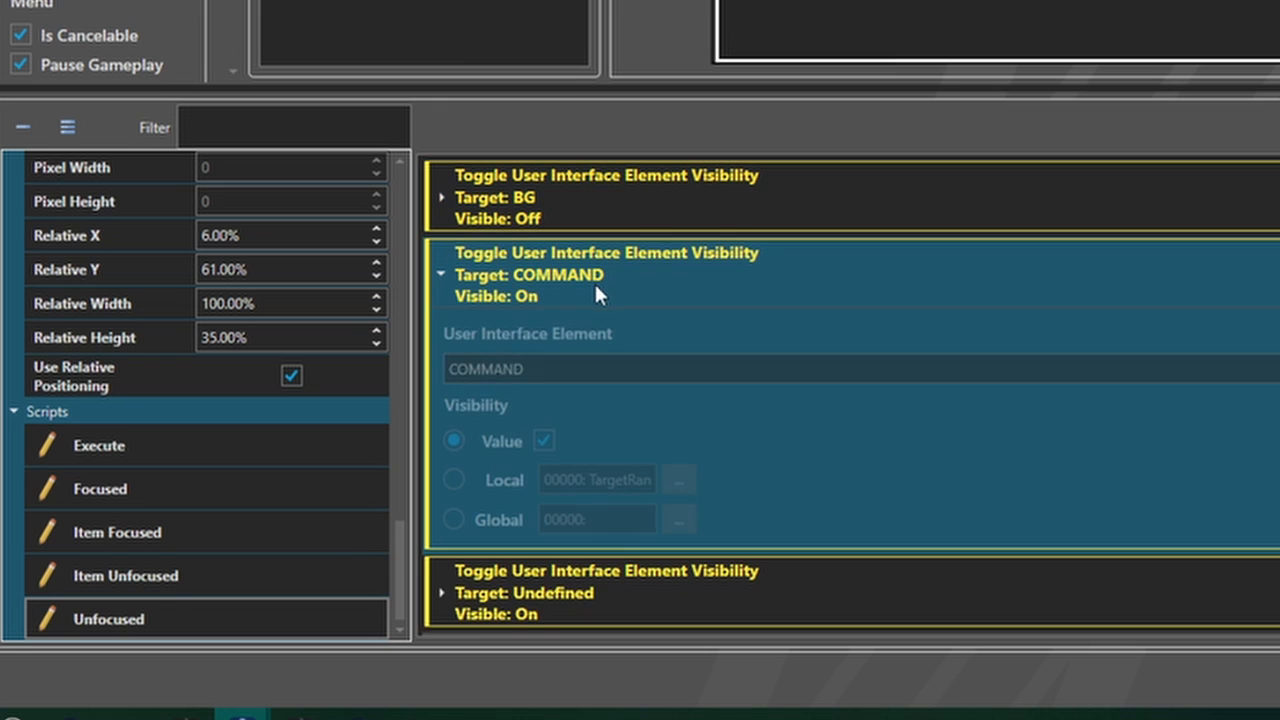
left_click(543, 441)
double_click(668, 298)
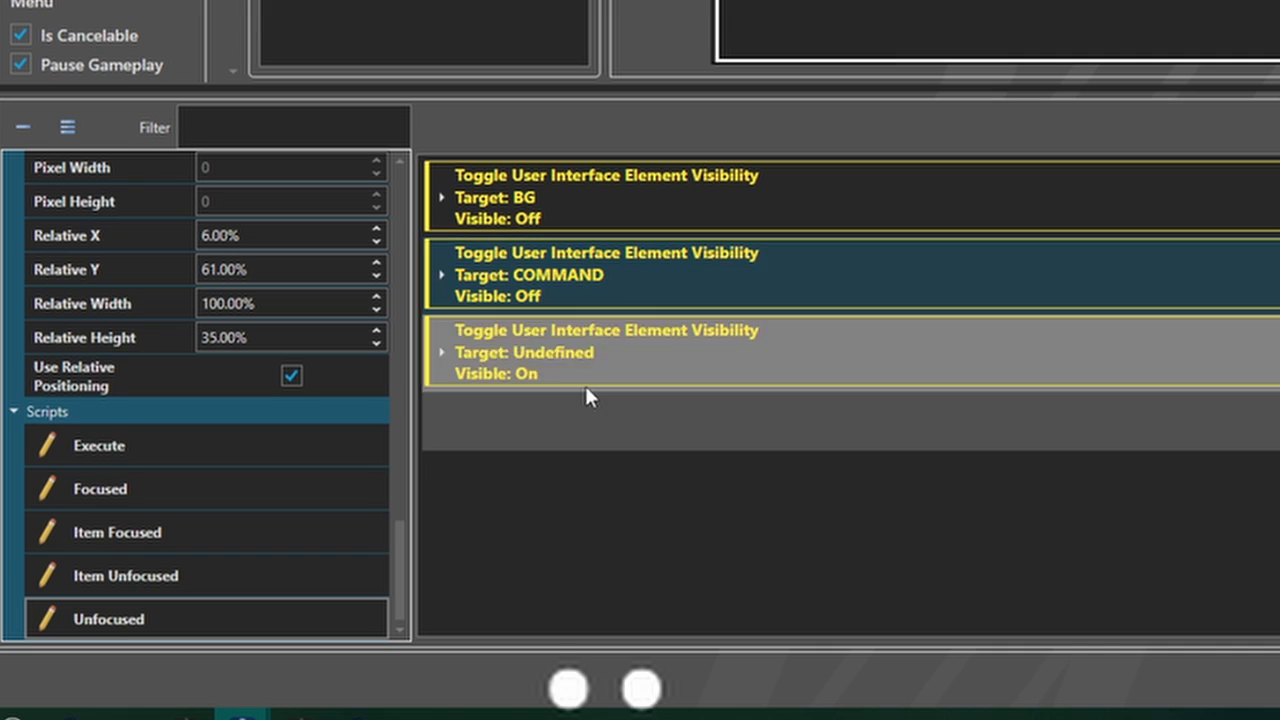
left_click(586, 382)
double_click(586, 390)
left_click(543, 519)
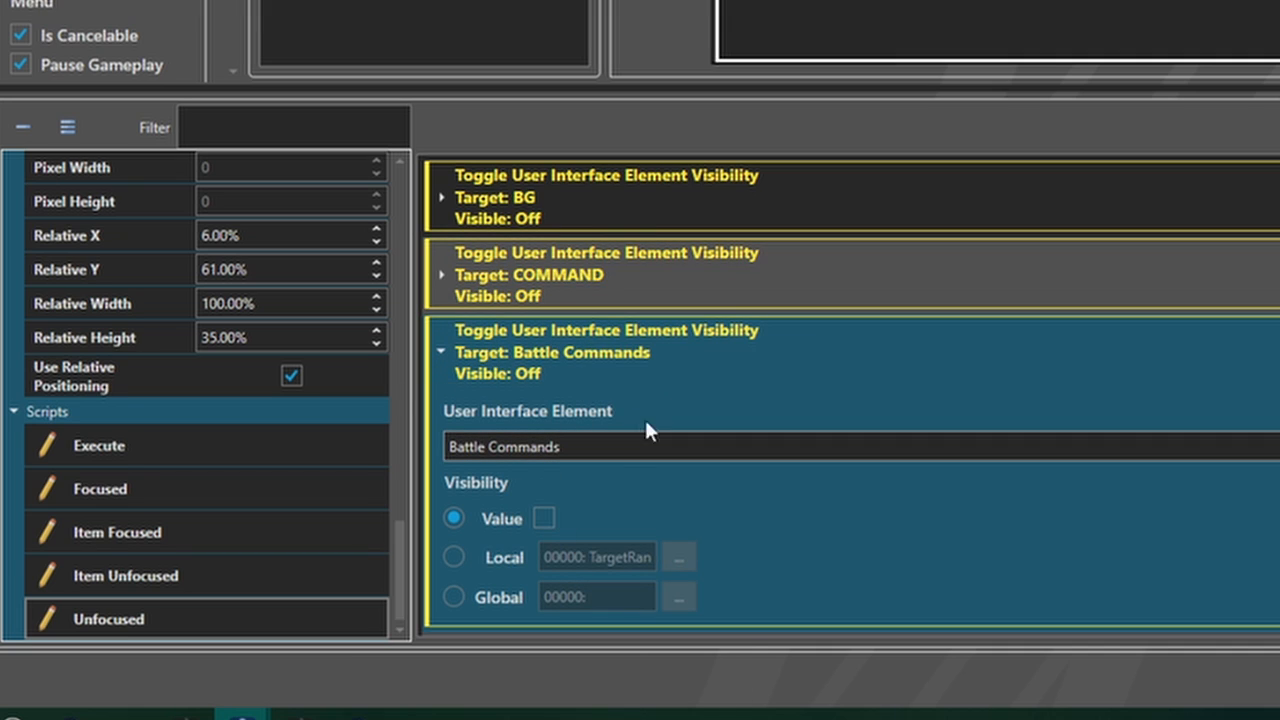
double_click(685, 364)
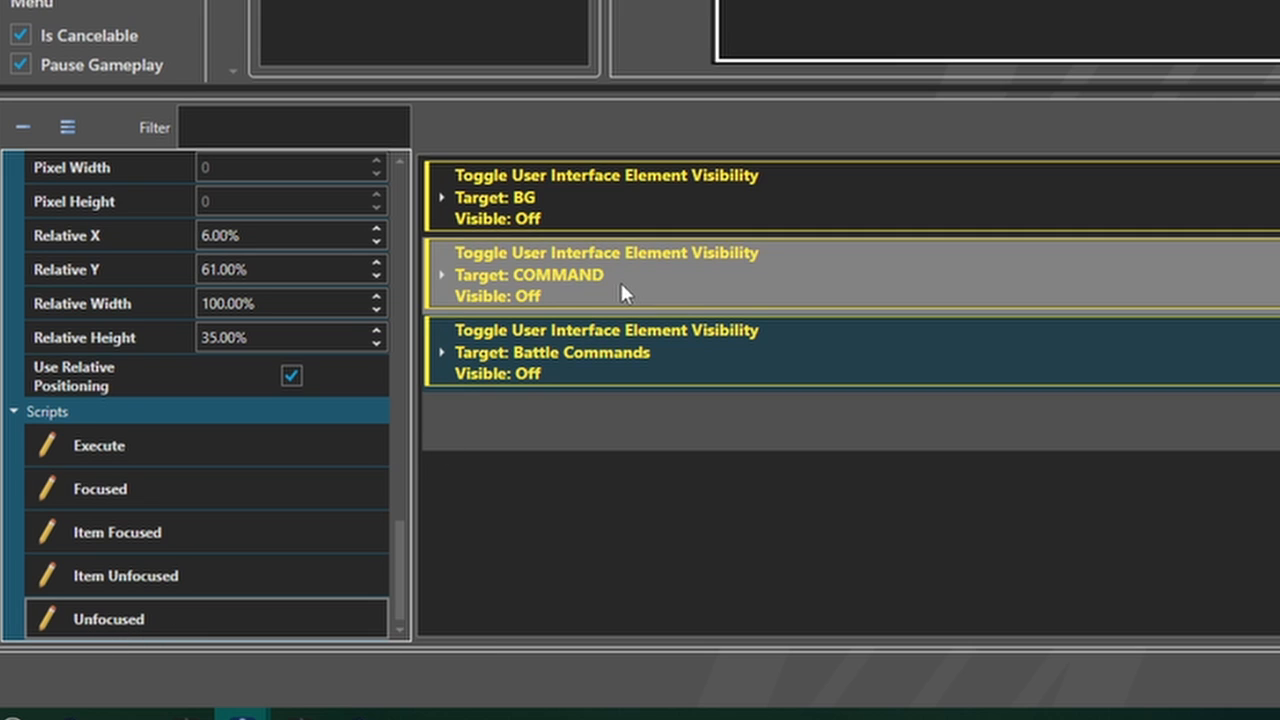
Delete the visibility command targeting COMMAND from the Unfocused script
double_click(620, 281)
double_click(640, 276)
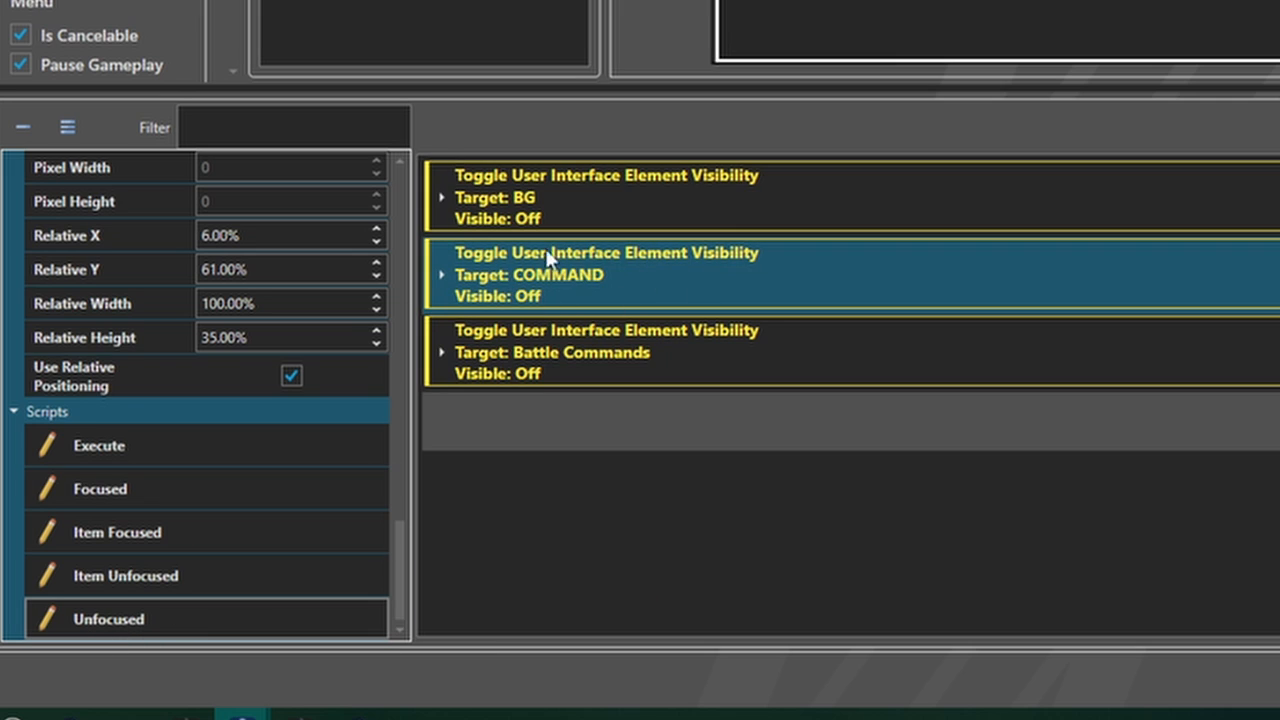
double_click(518, 281)
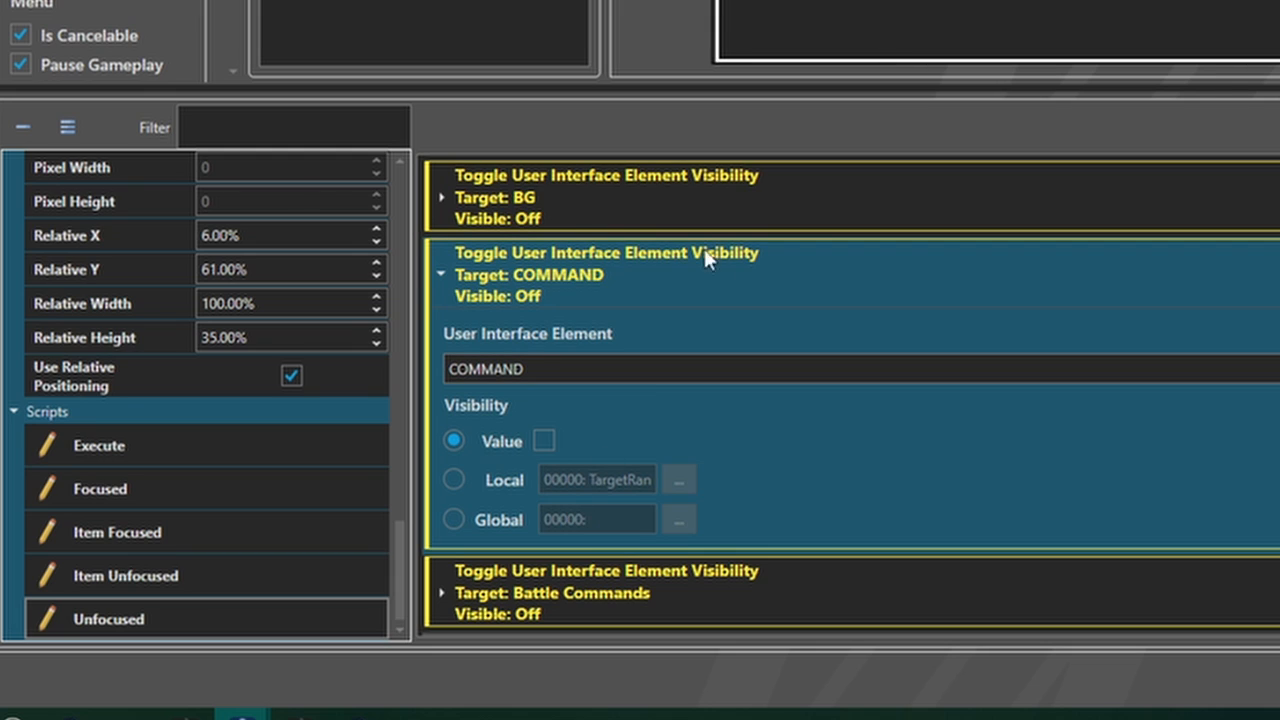
left_click(709, 251)
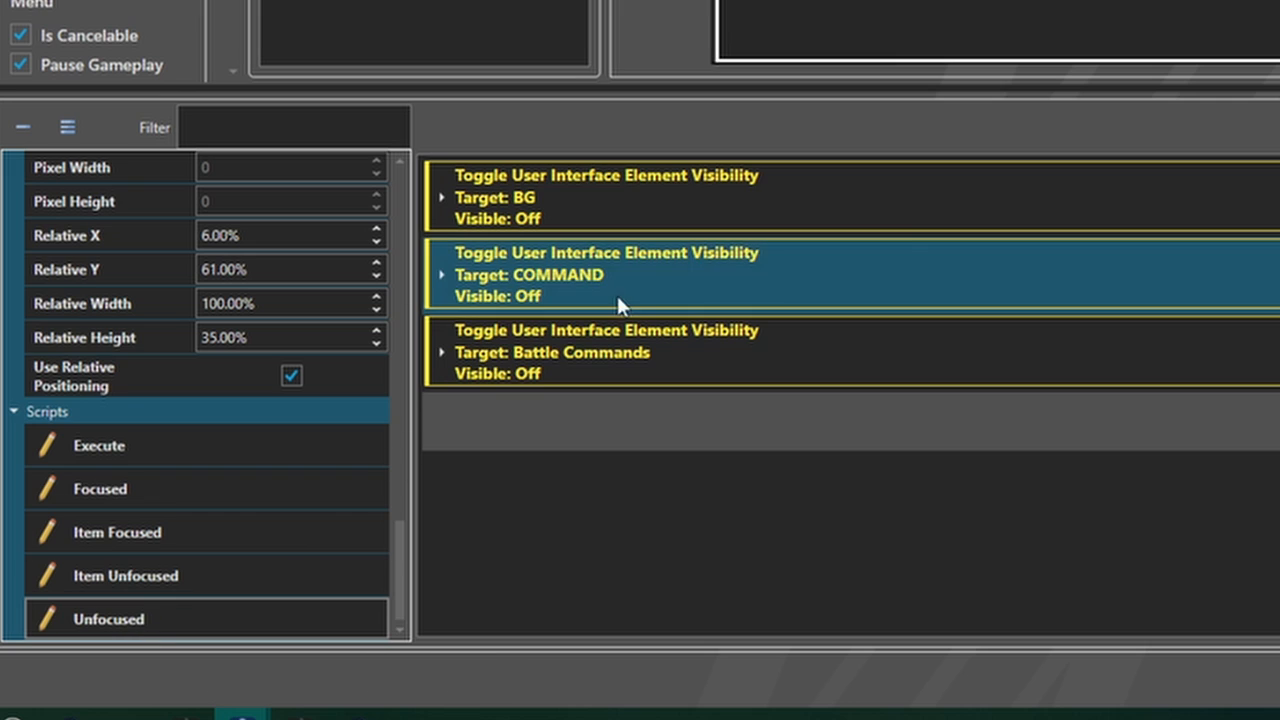
right_click(657, 292)
left_click(716, 1)
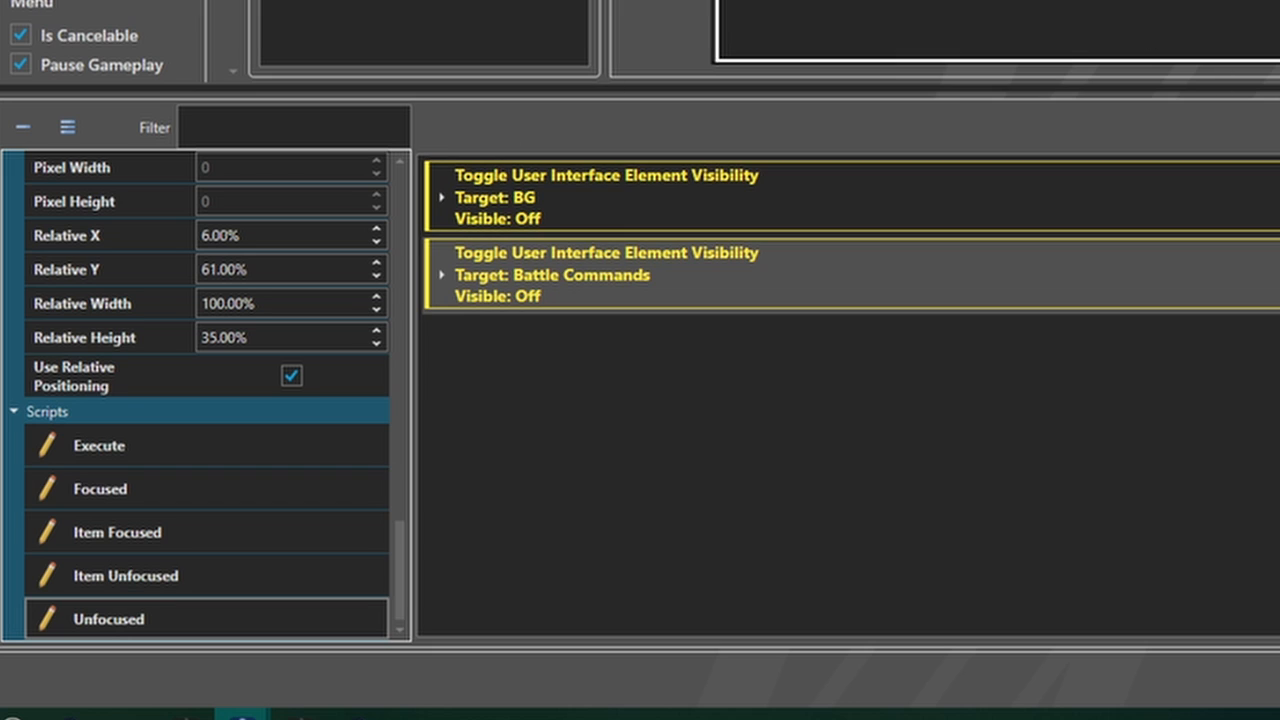
Add a Set User Interface Element Context command to the Item Focused script, targeting Battle_Sub_Commands with Use Current Selection Context enabled
left_click(152, 535)
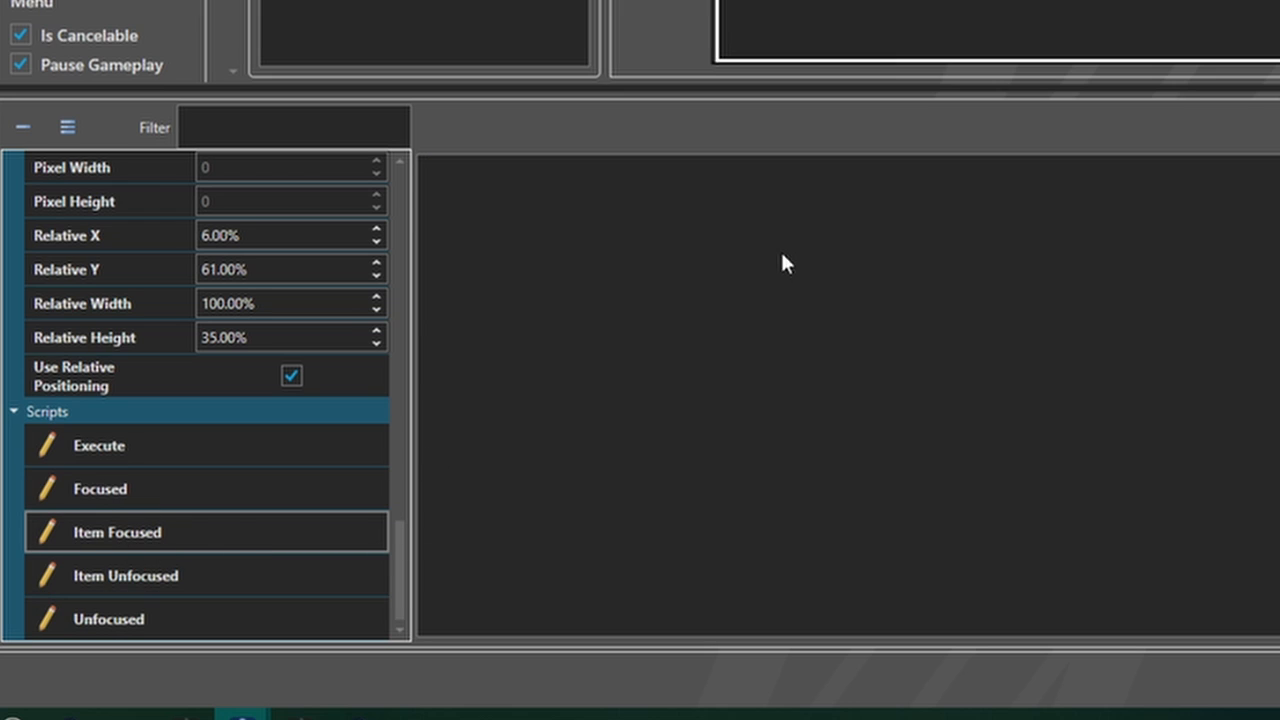
right_click(519, 184)
right_click(455, 190)
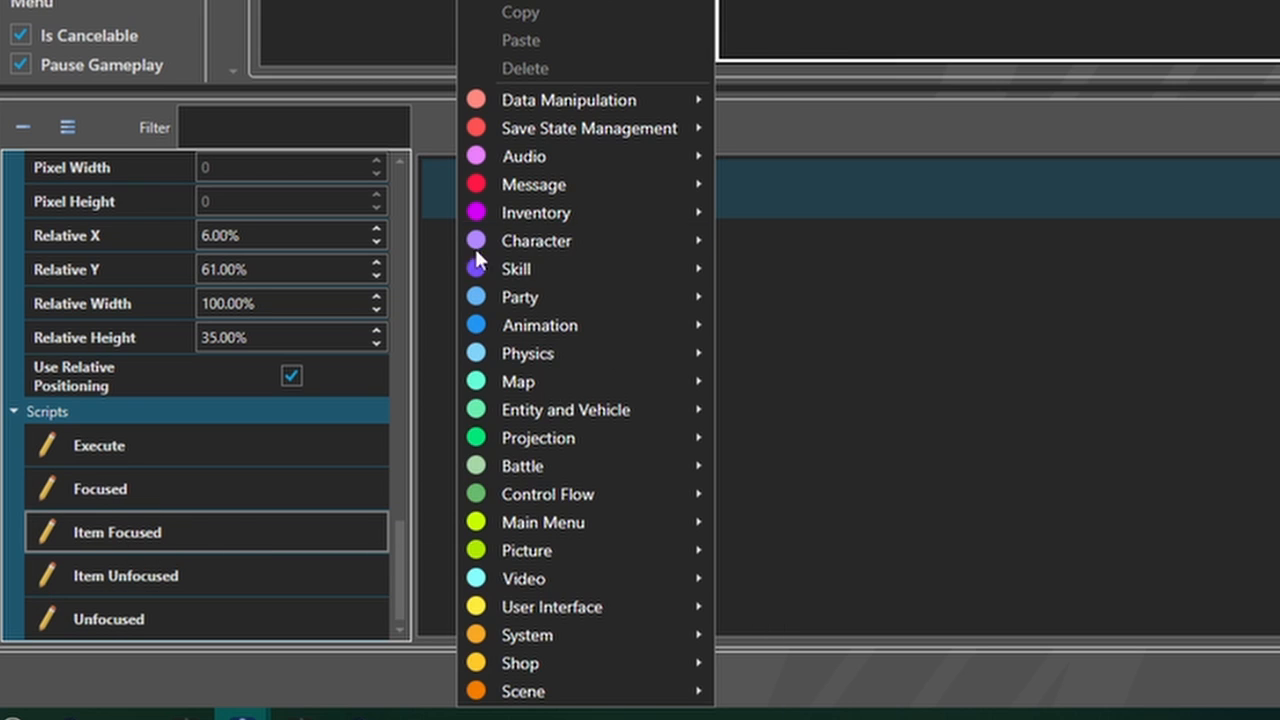
mouse_move(602, 606)
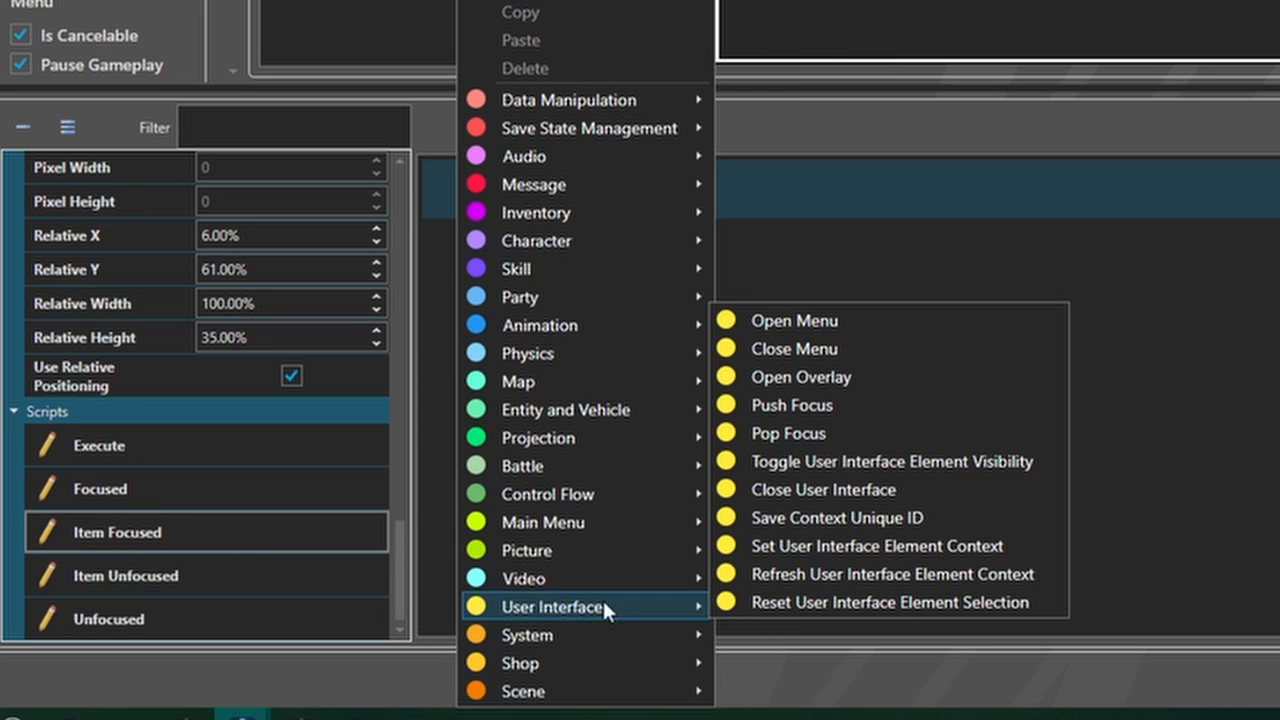
left_click(865, 548)
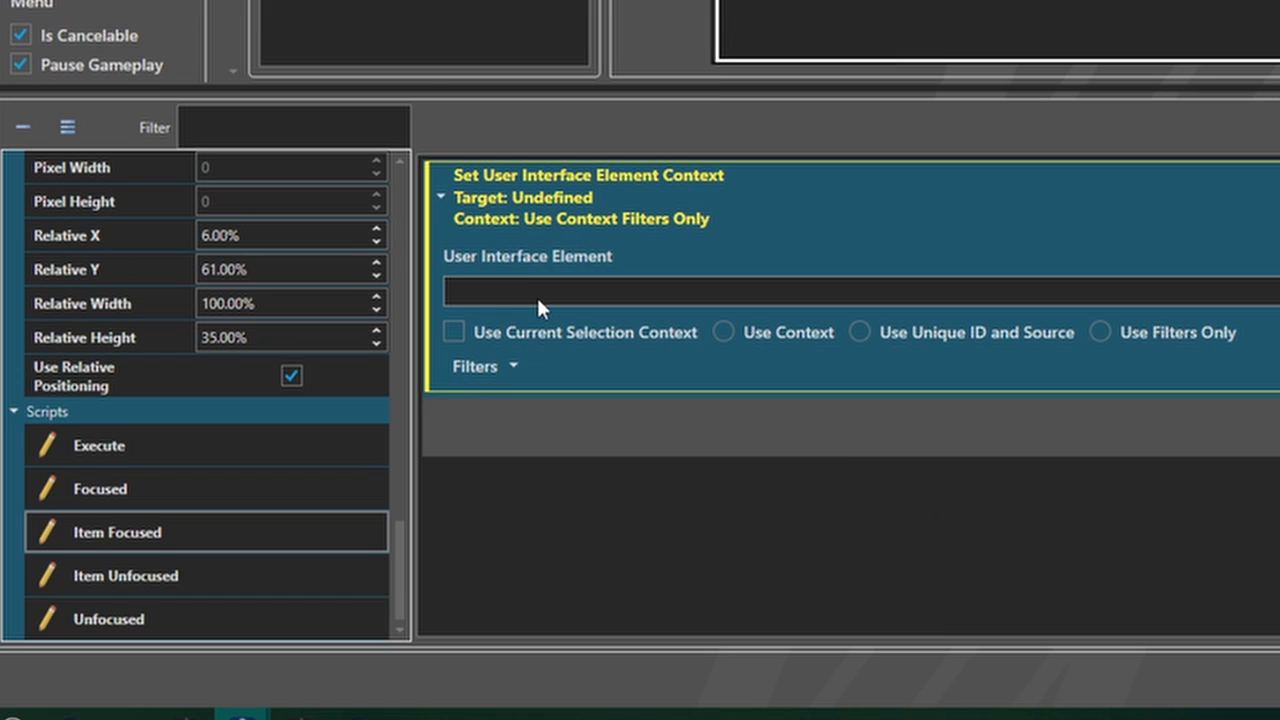
left_click(536, 295)
left_click(535, 343)
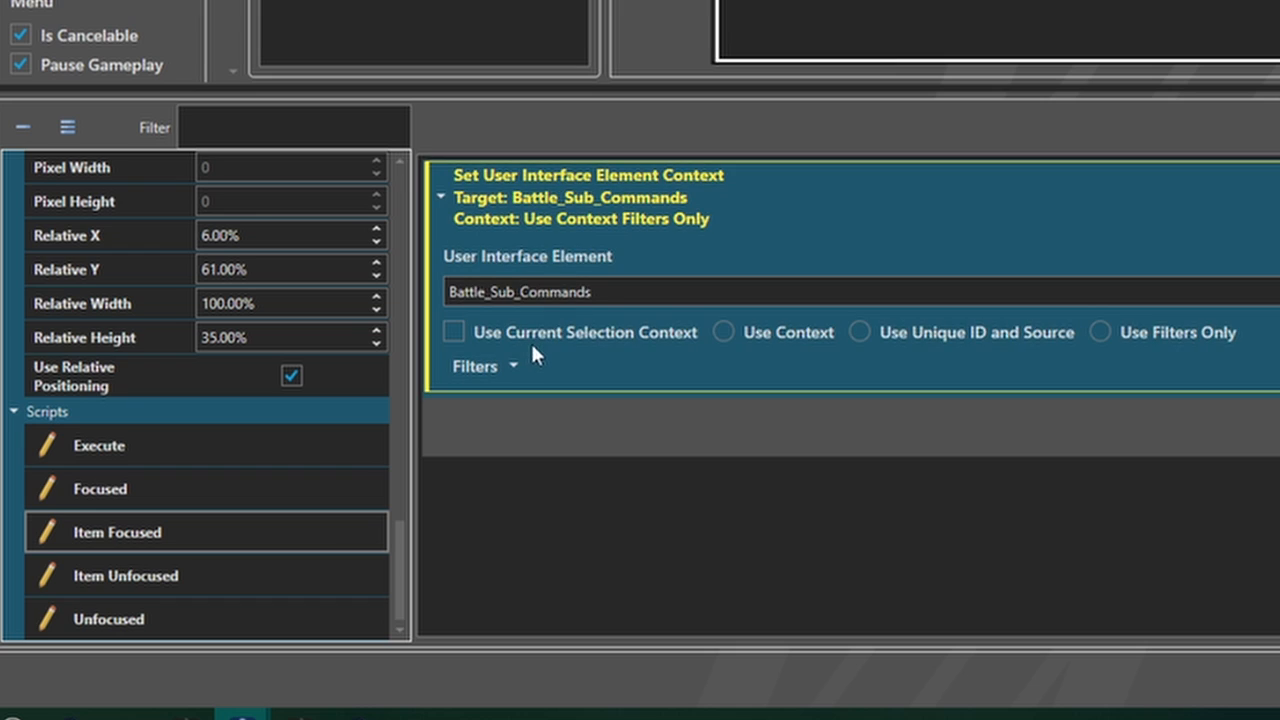
left_click(569, 334)
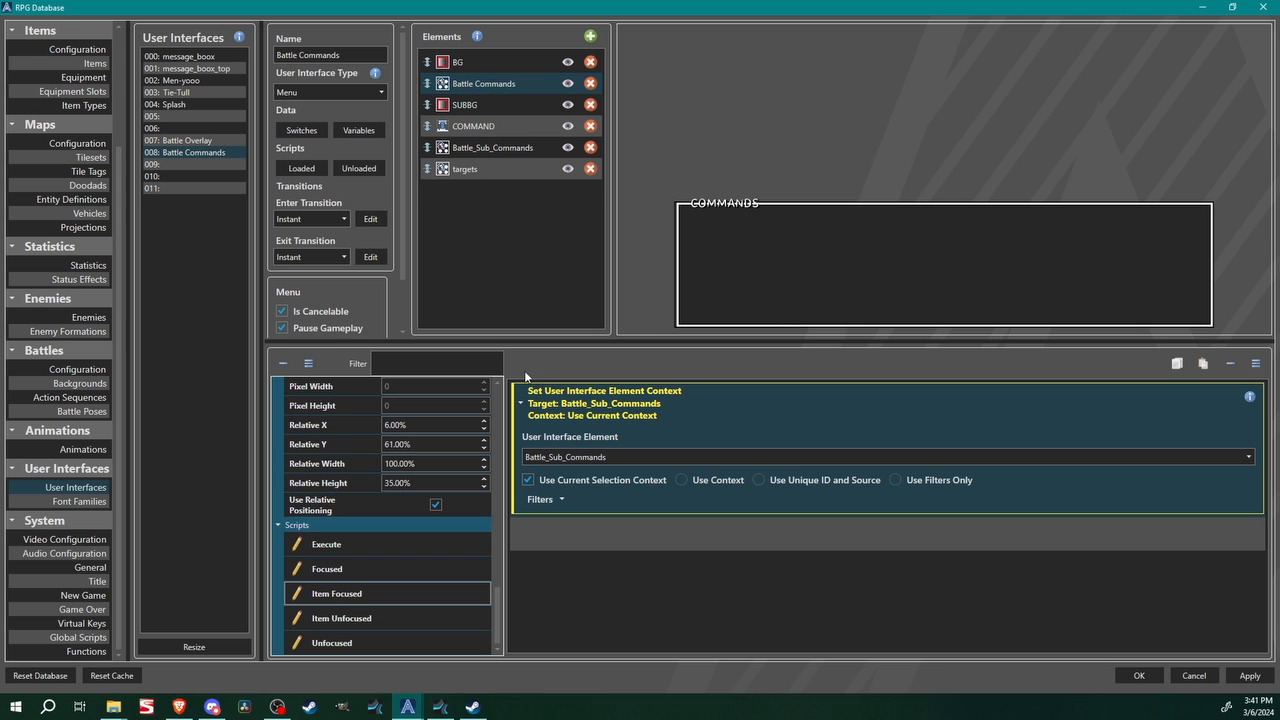
Copy the entire Execute script of the Battle Commands element into the Execute script of Battle_Sub_Commands
left_click(489, 150)
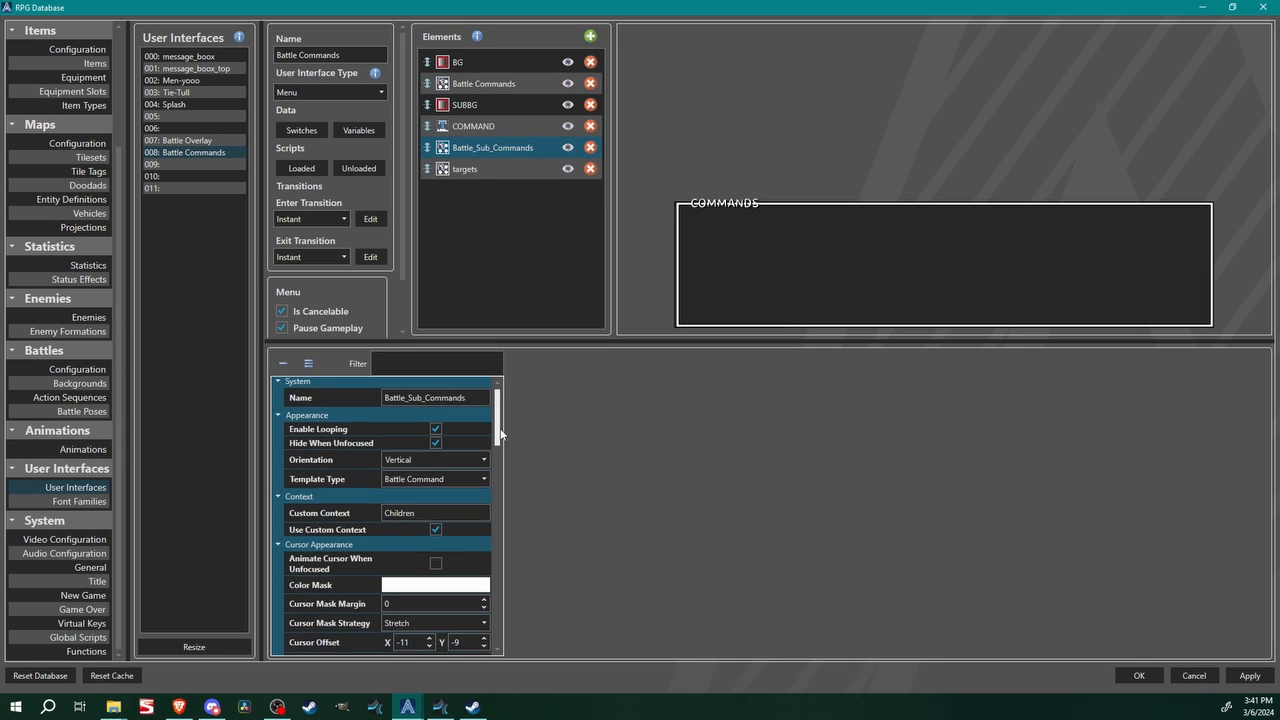
left_click_drag(498, 420, 508, 632)
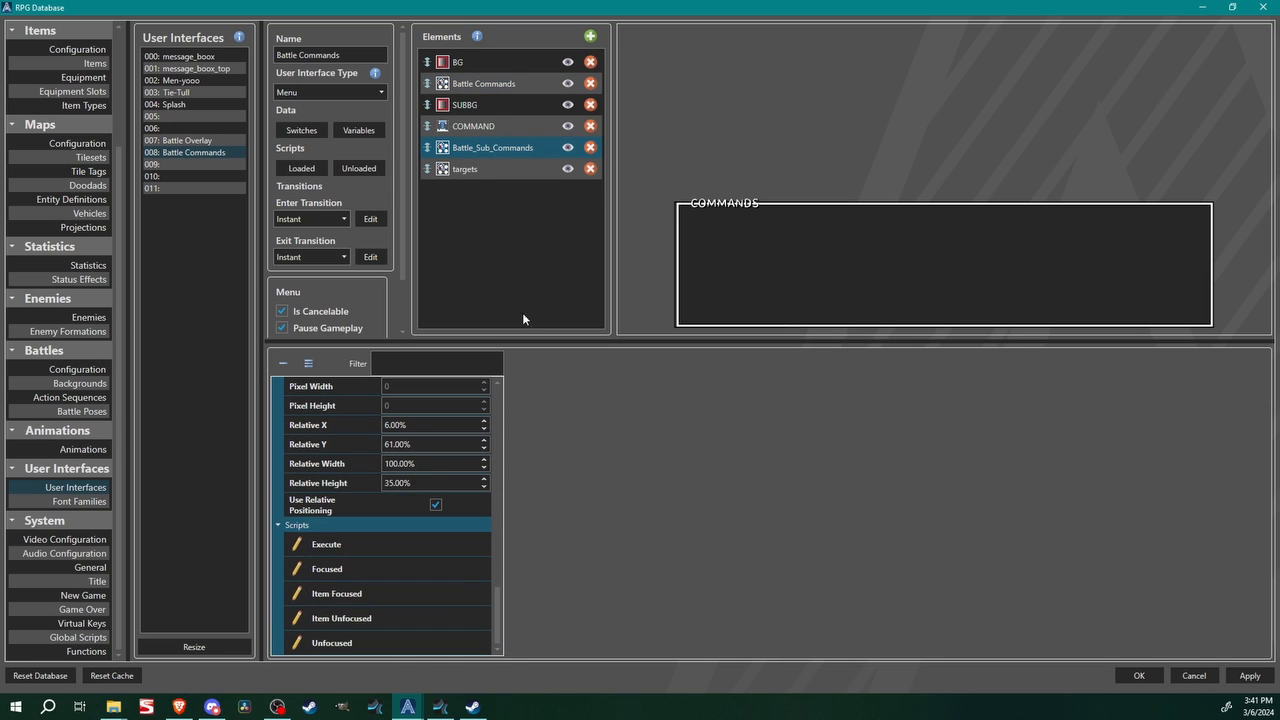
left_click(490, 84)
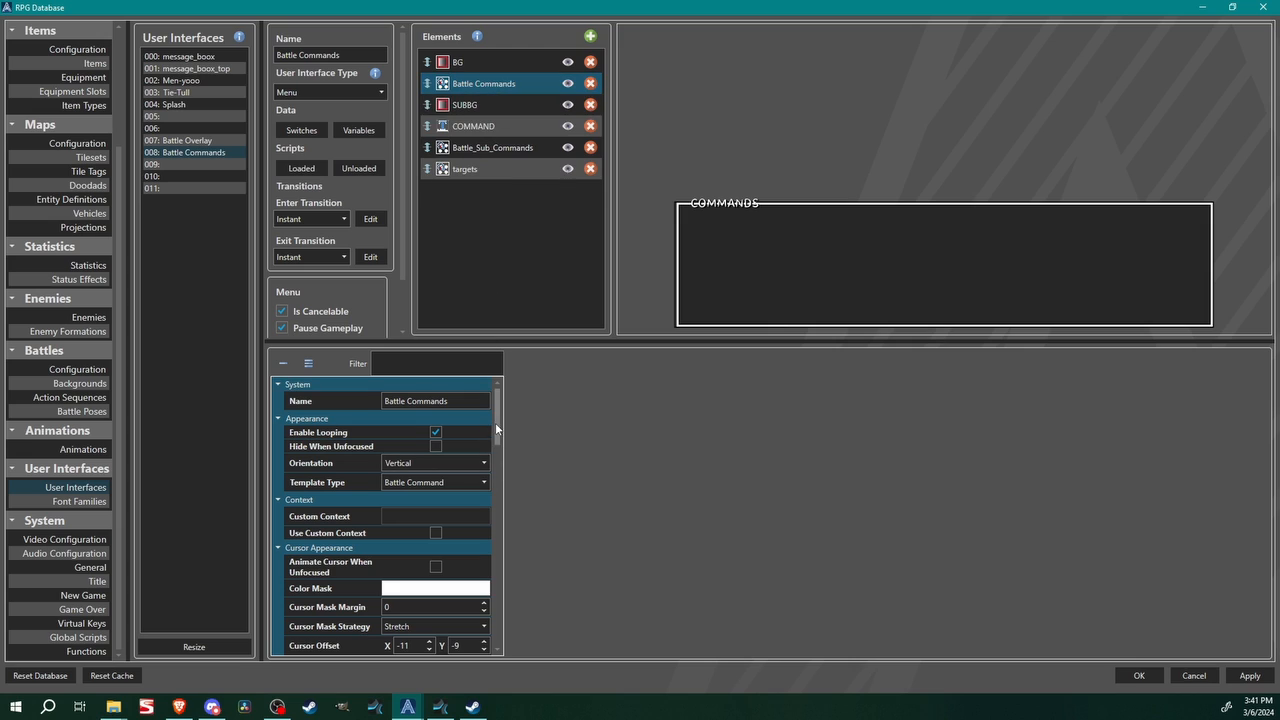
left_click_drag(497, 422, 497, 613)
left_click(330, 544)
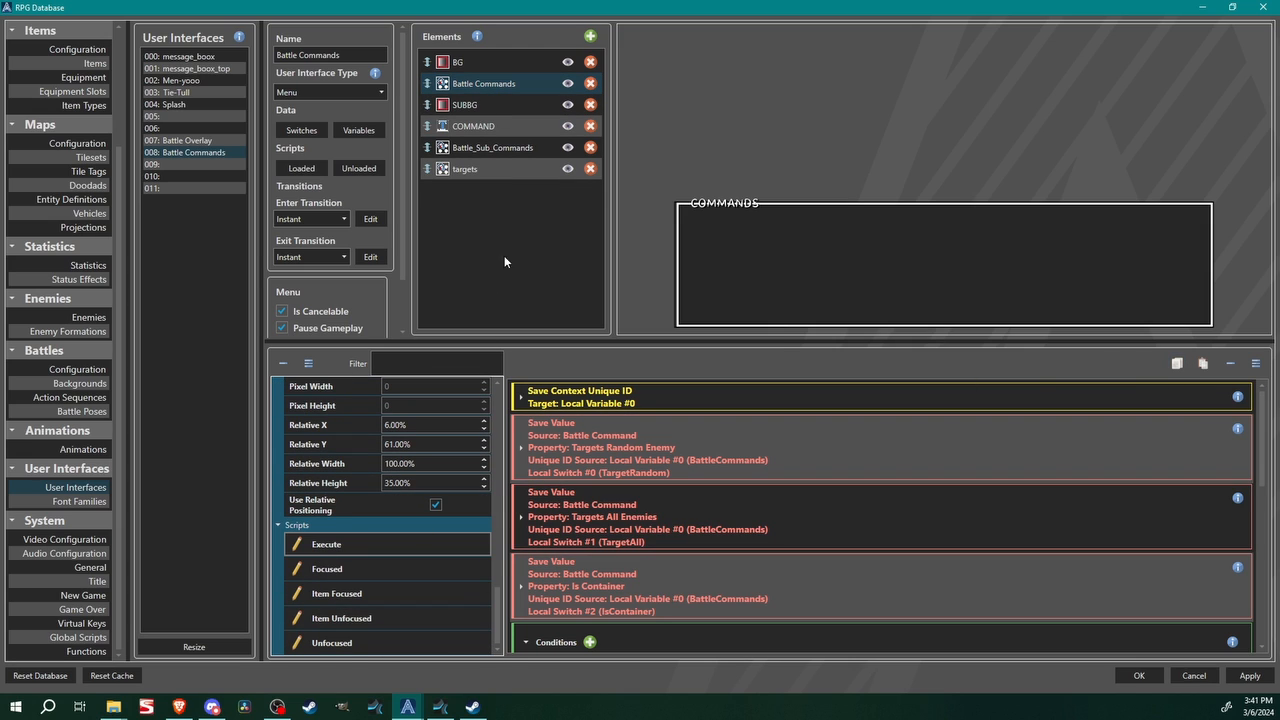
left_click(515, 148)
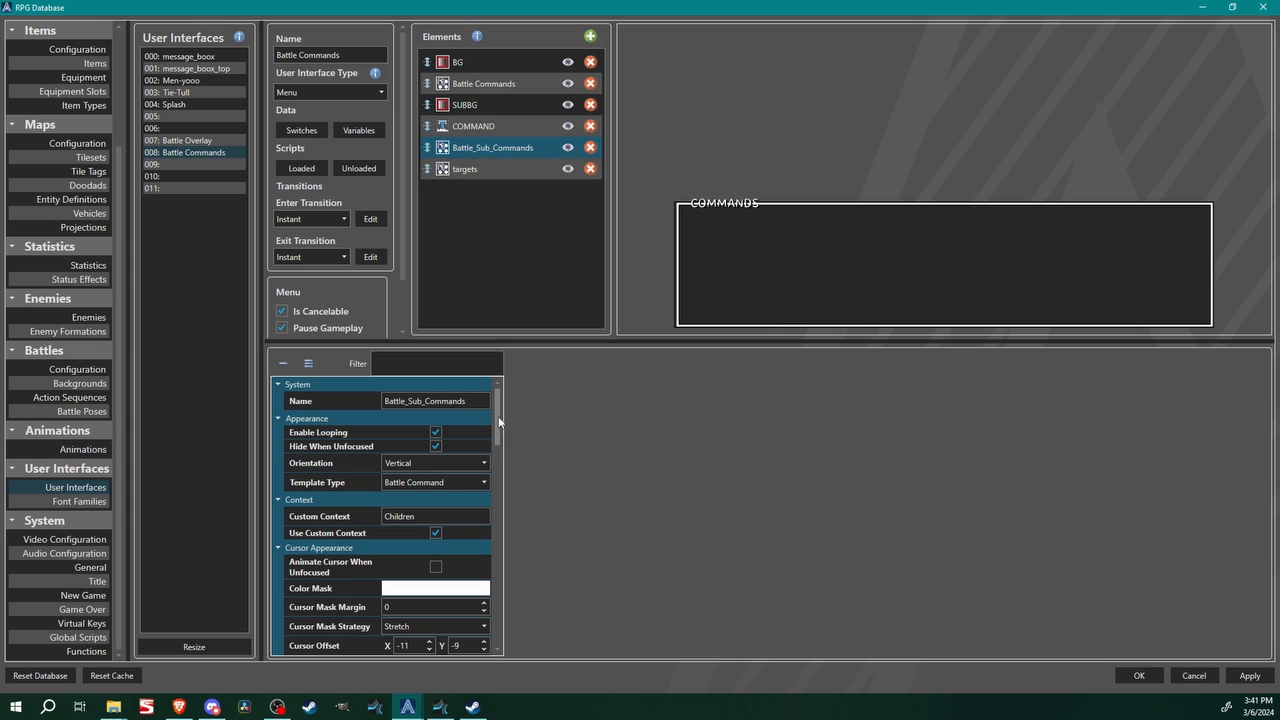
left_click_drag(497, 422, 497, 615)
left_click(340, 546)
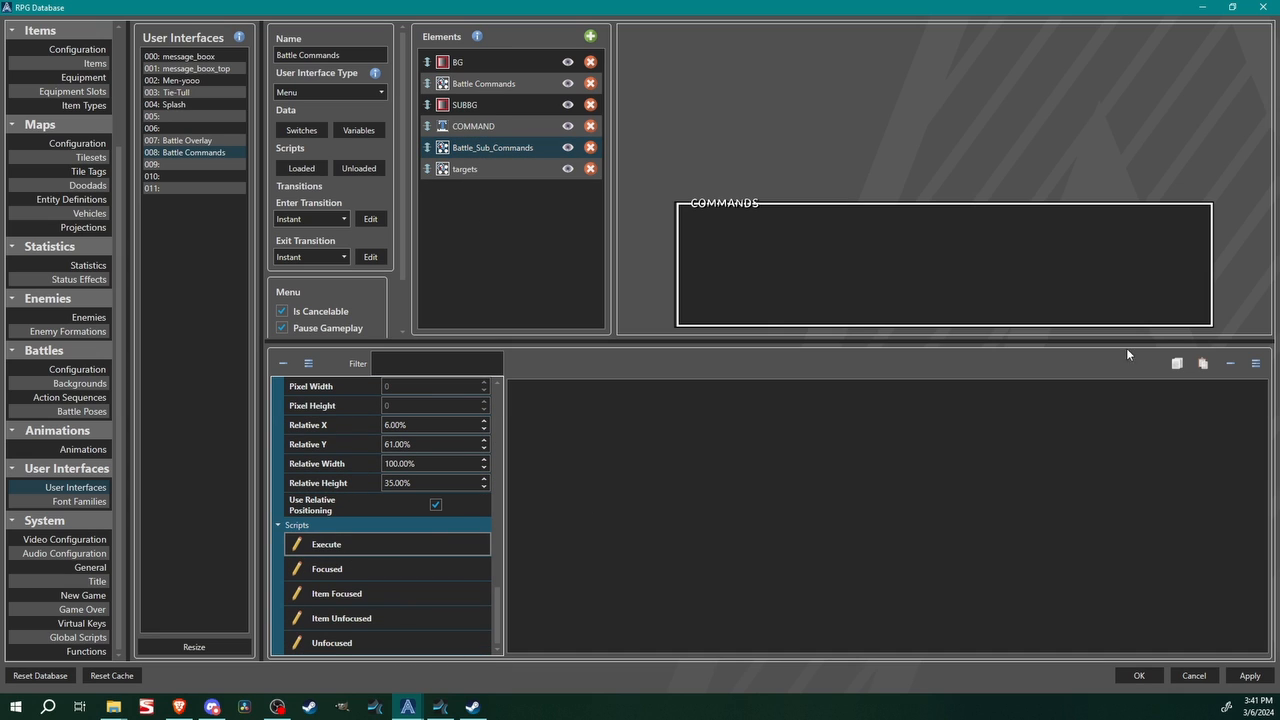
left_click(1201, 366)
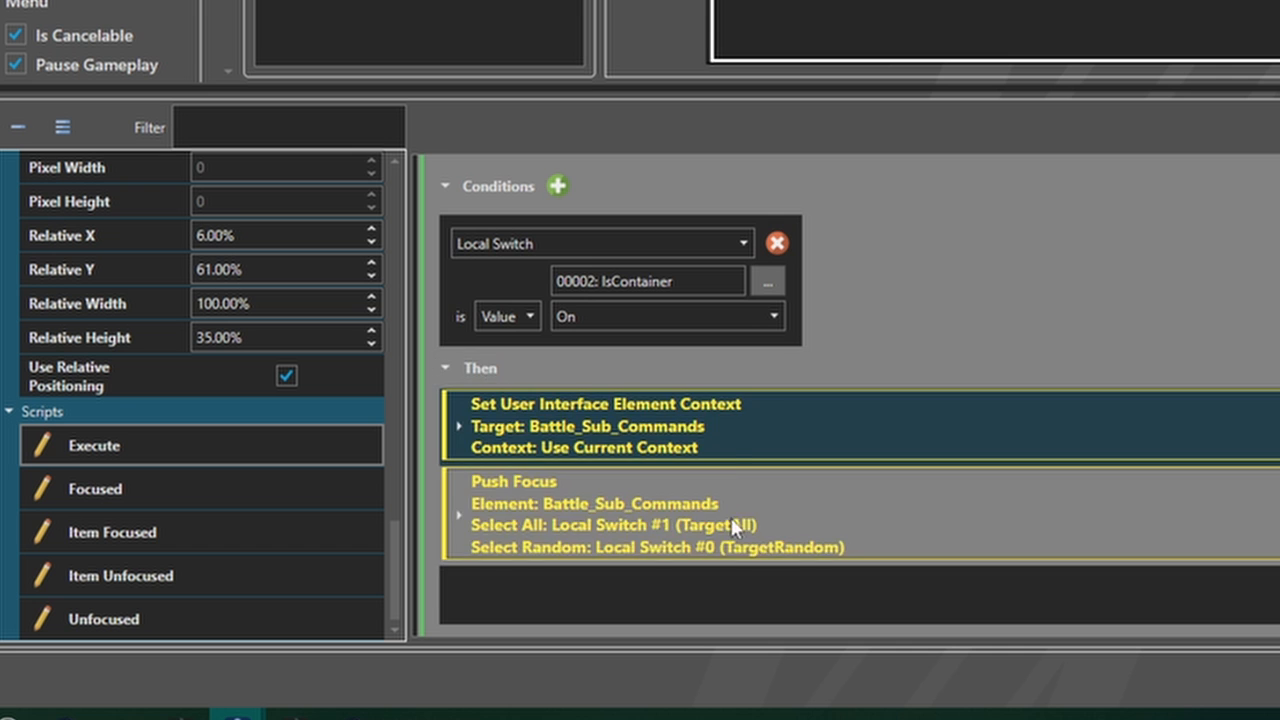
Delete the Set User Interface Element Context and Push Focus commands from the Then branch of the Battle_Sub_Commands Execute script
scroll(700, 585, "up", 2)
scroll(931, 409, "up", 2)
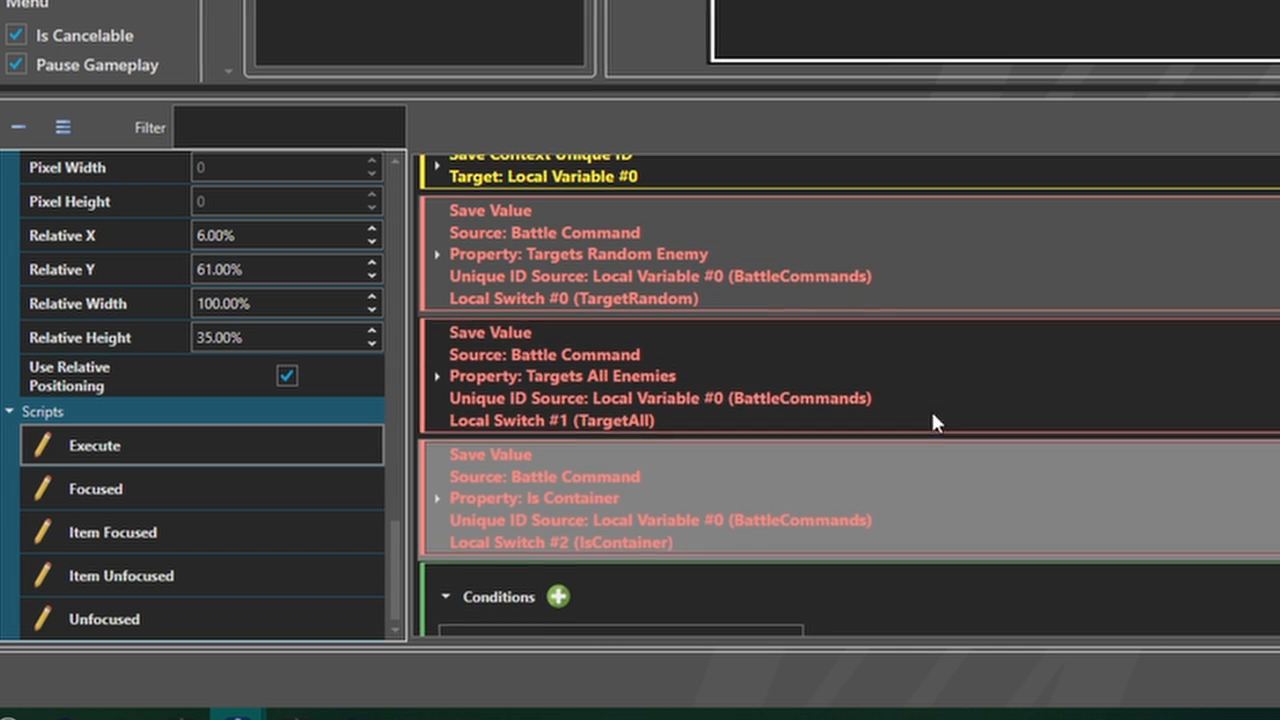
scroll(983, 334, "down", 6)
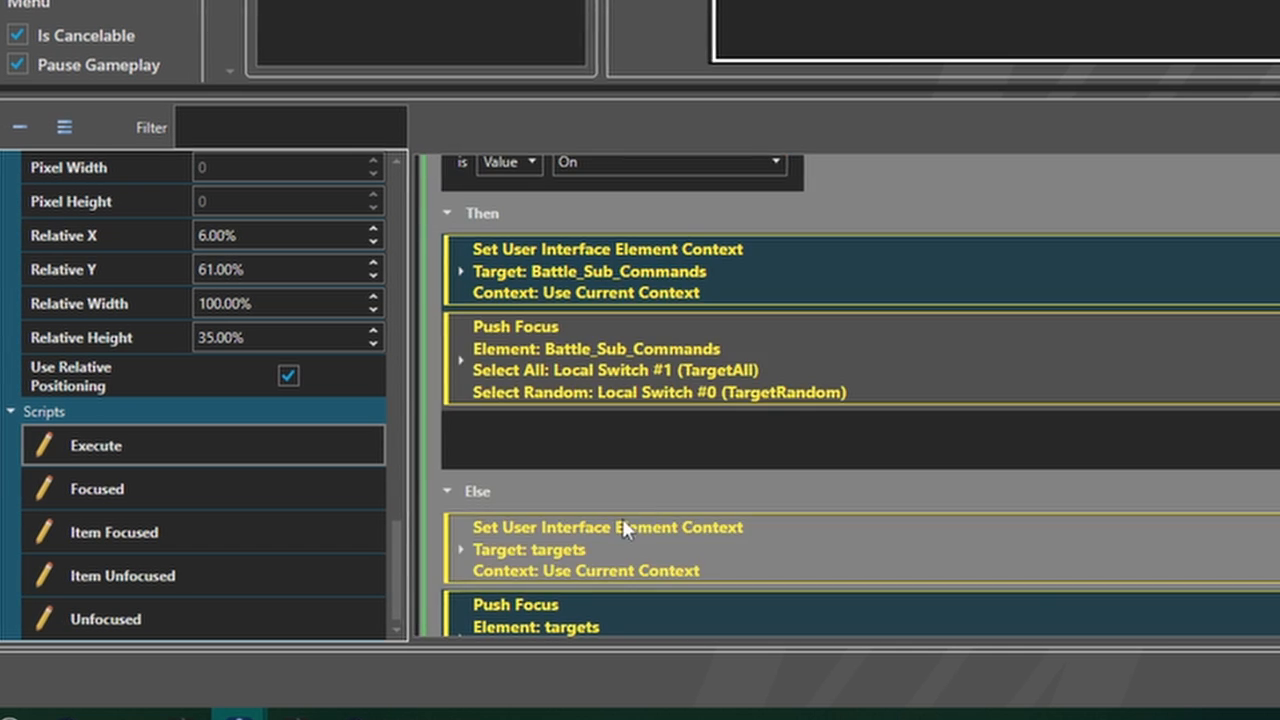
scroll(640, 490, "down", 3)
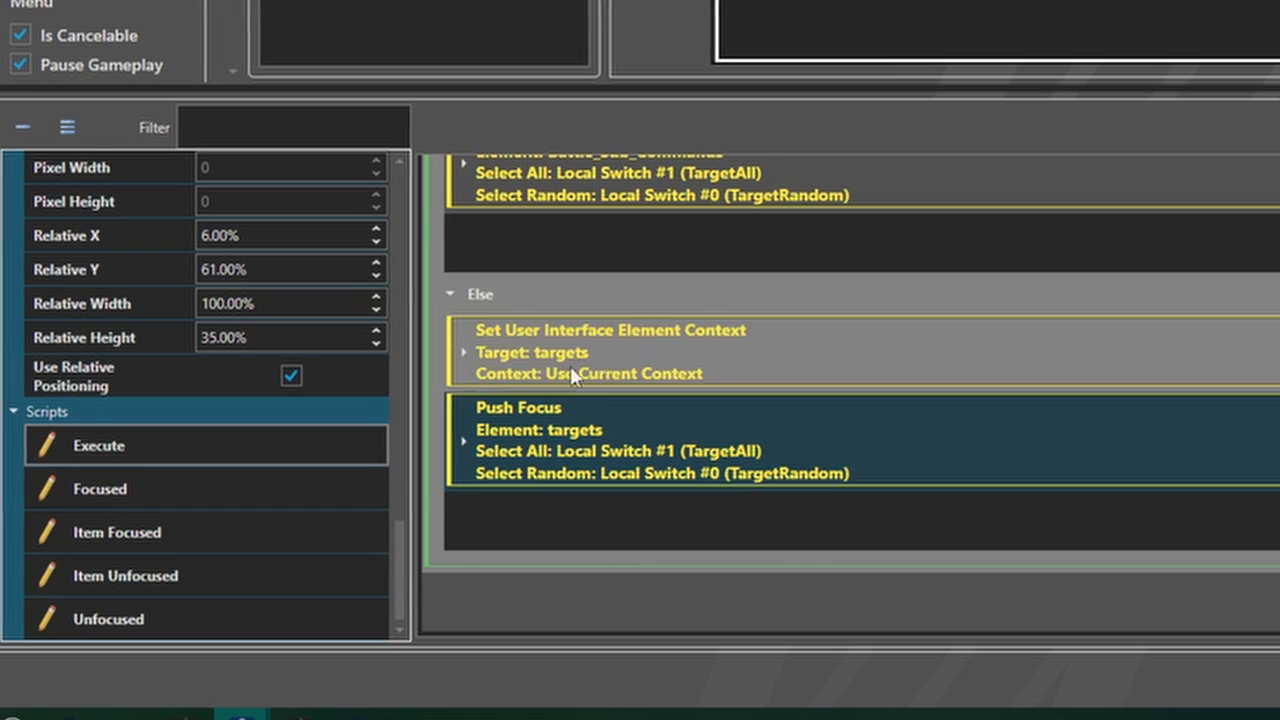
scroll(750, 460, "up", 3)
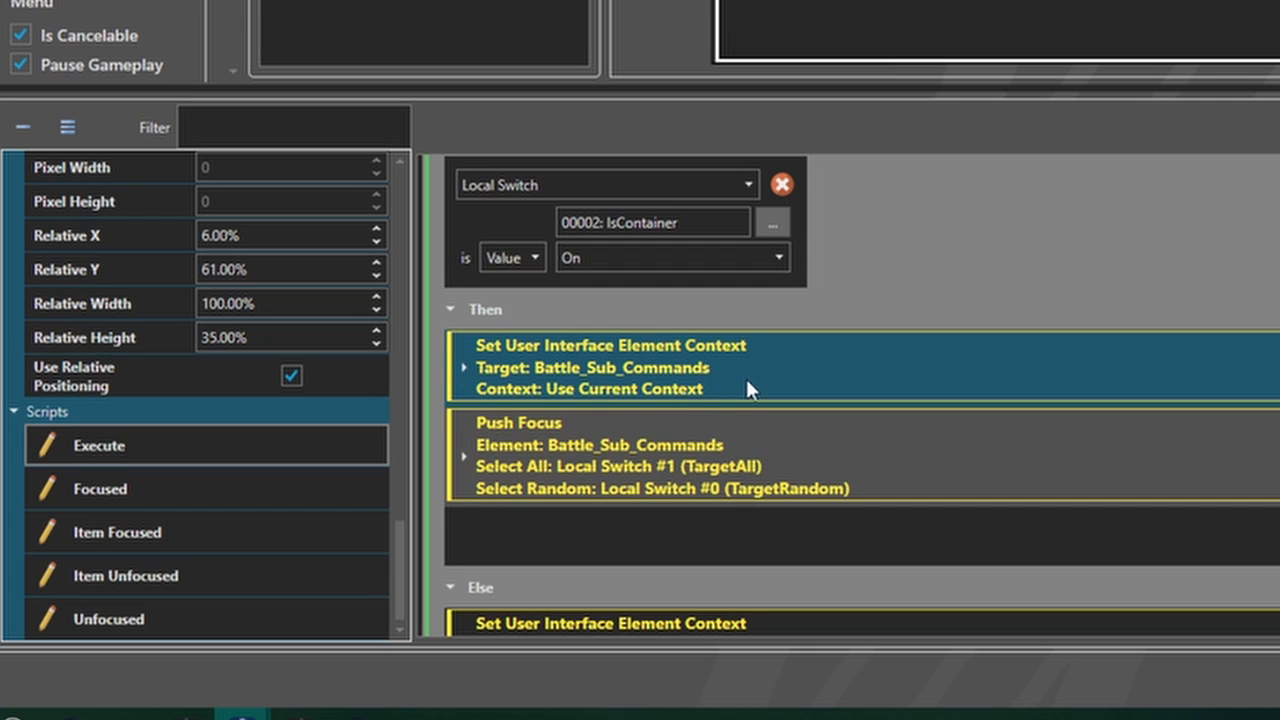
left_click(772, 376)
key("Delete")
left_click(788, 375)
key("Delete")
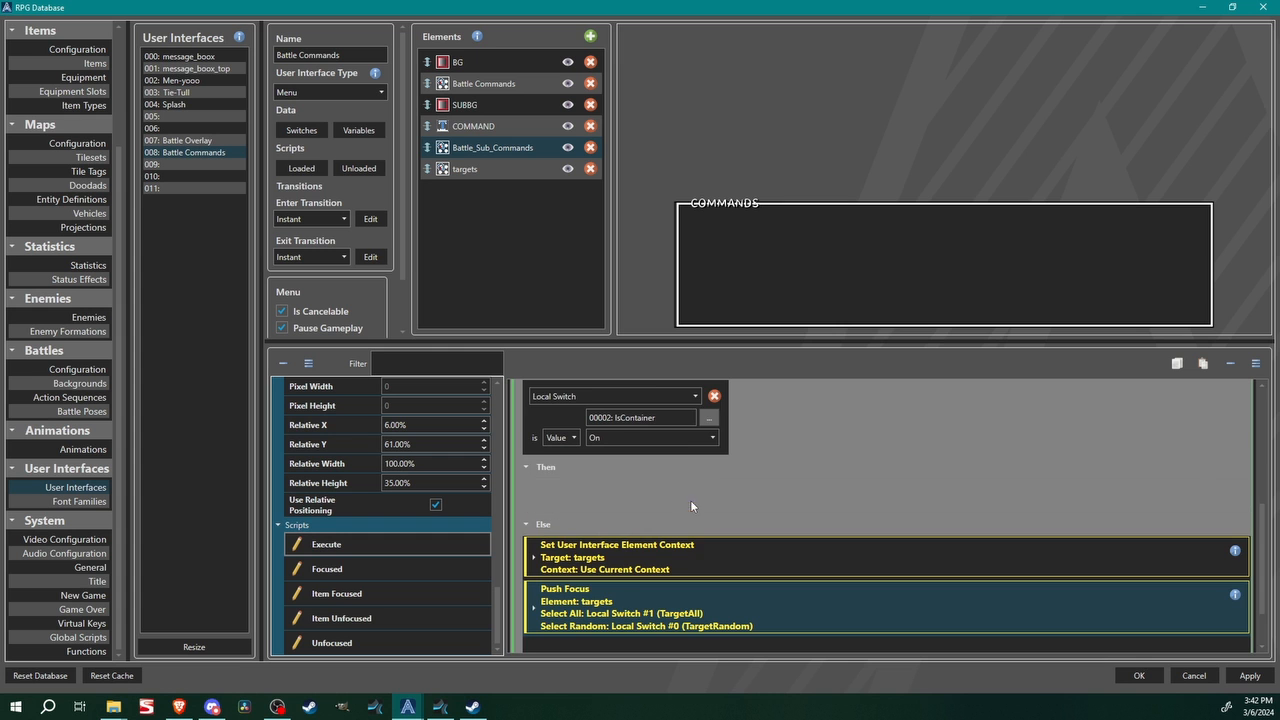
Copy the Set User Interface Element Context command targeting targets from the Else branch into the Then branch of the Battle_Sub_Commands Execute script
right_click(617, 398)
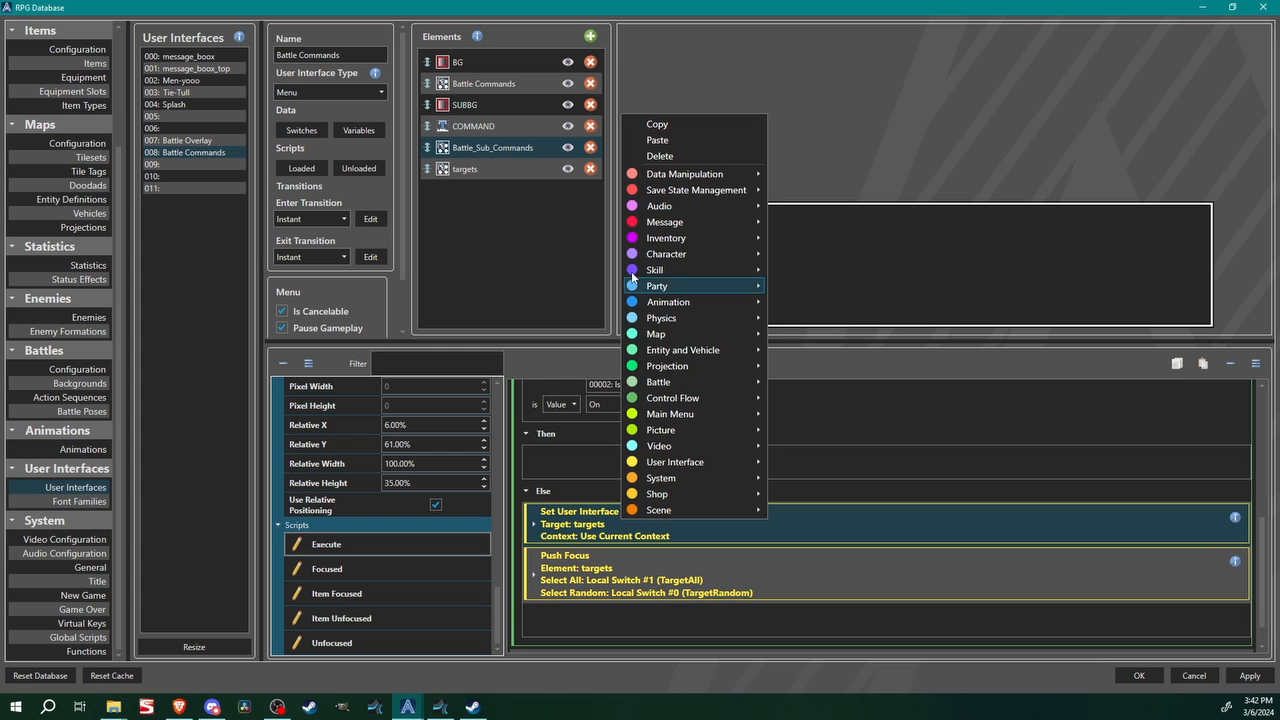
left_click(680, 124)
left_click(587, 470)
right_click(619, 466)
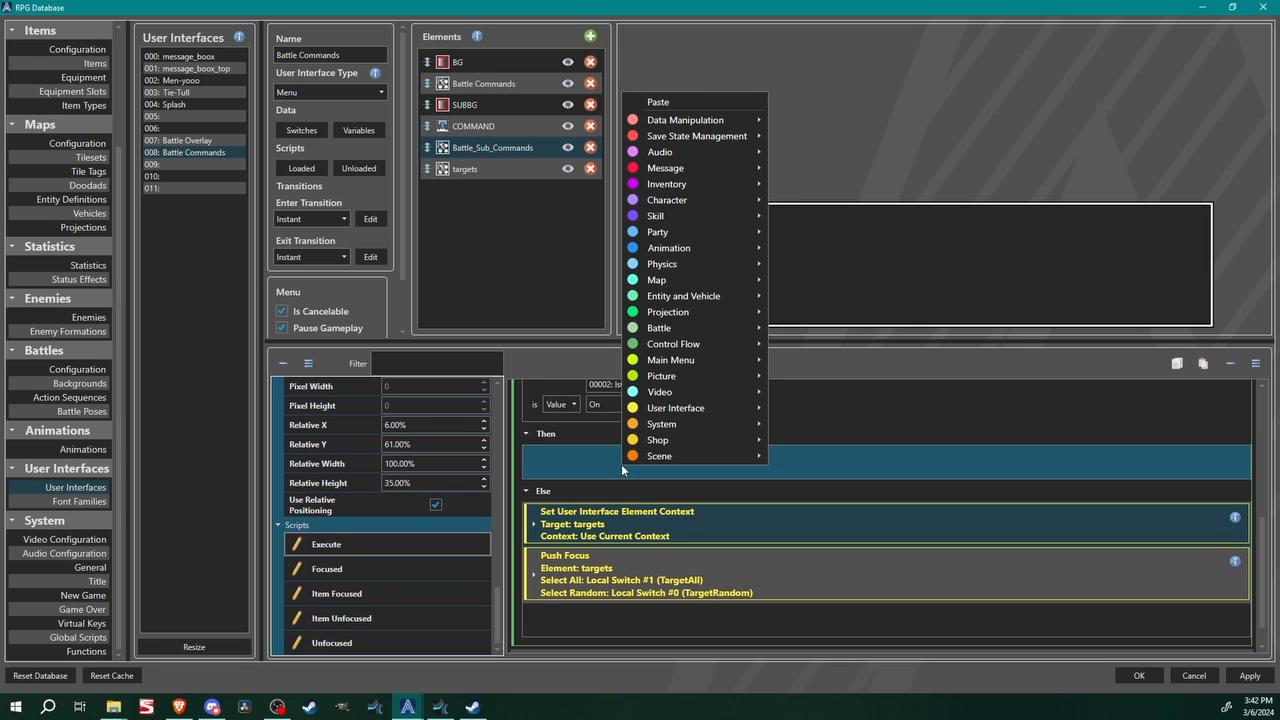
left_click(669, 100)
scroll(719, 504, "down", 1)
scroll(719, 504, "down", 1)
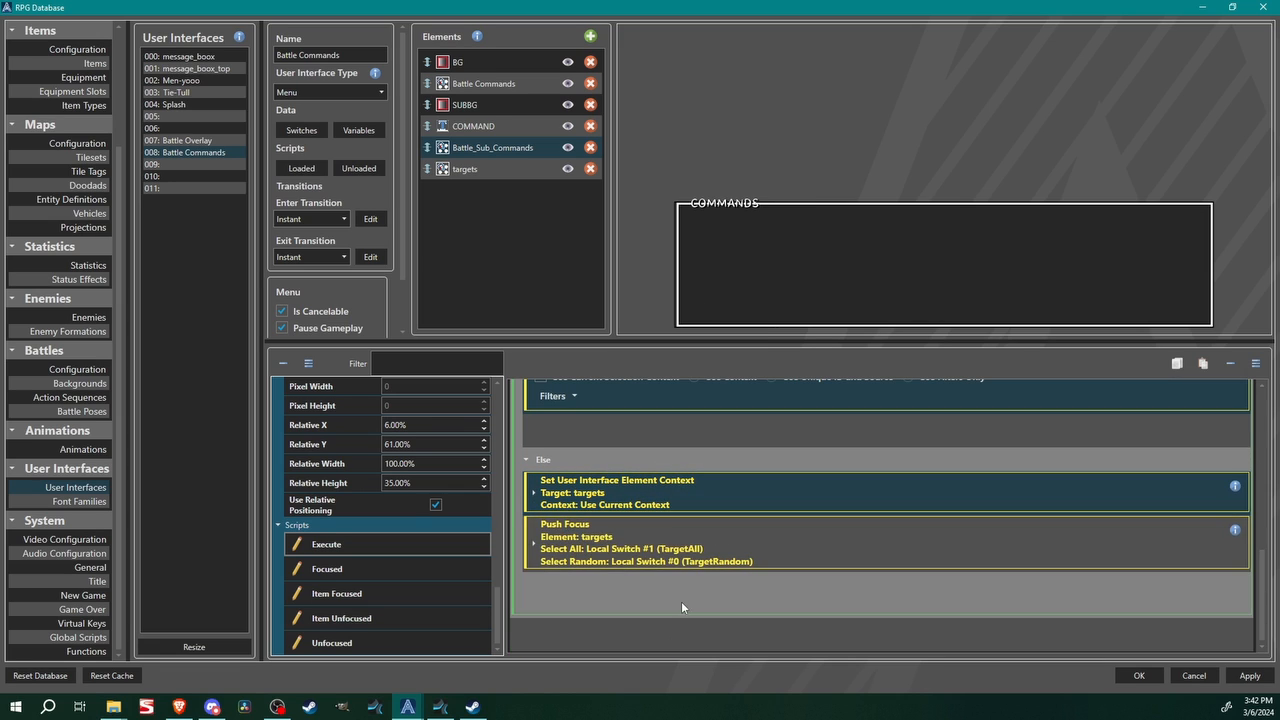
Copy the Push Focus command for targets from the Else branch to the end of the Then branch
left_click(786, 556)
right_click(786, 556)
left_click(842, 162)
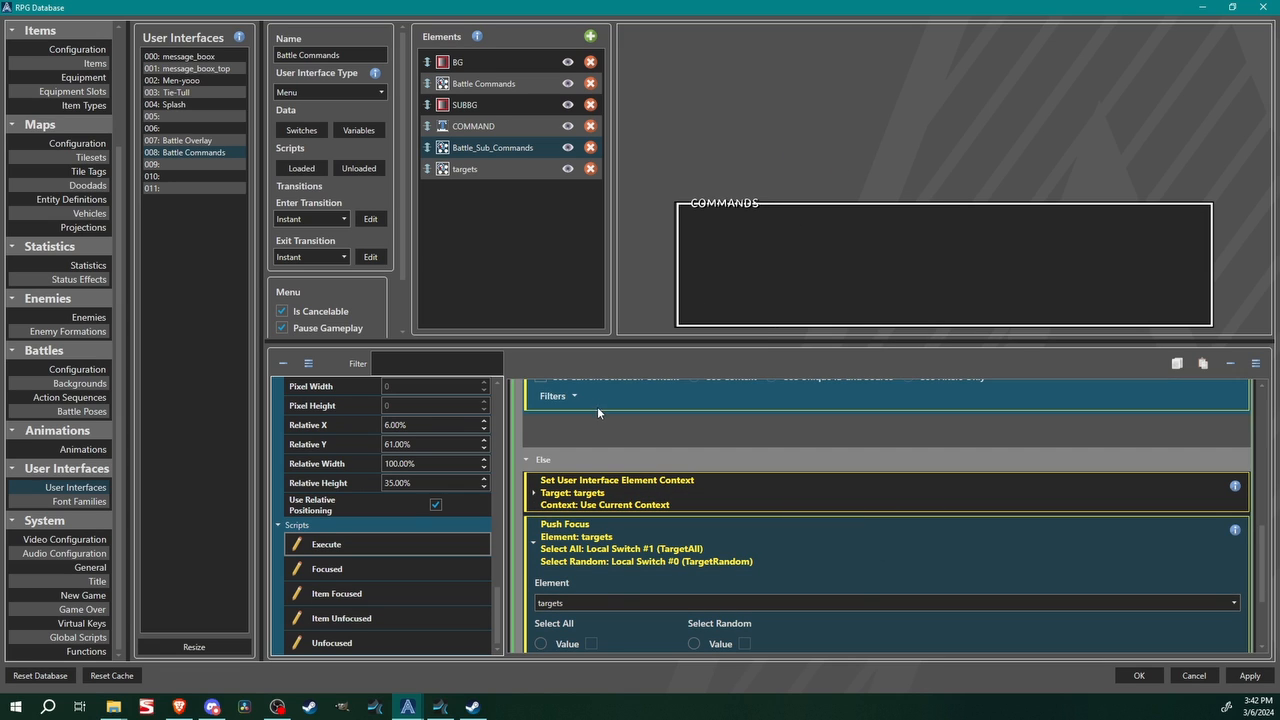
scroll(597, 406, "up", 1)
left_click(614, 545)
right_click(620, 530)
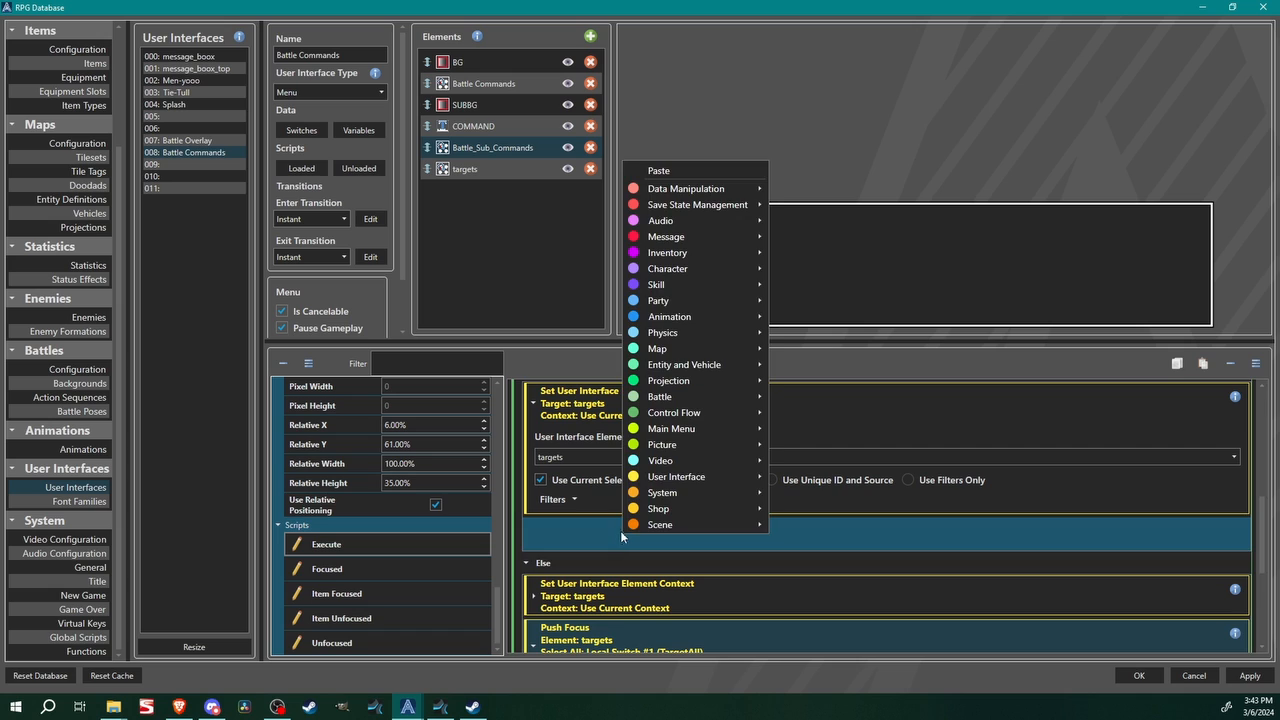
left_click(659, 170)
scroll(729, 488, "down", 3)
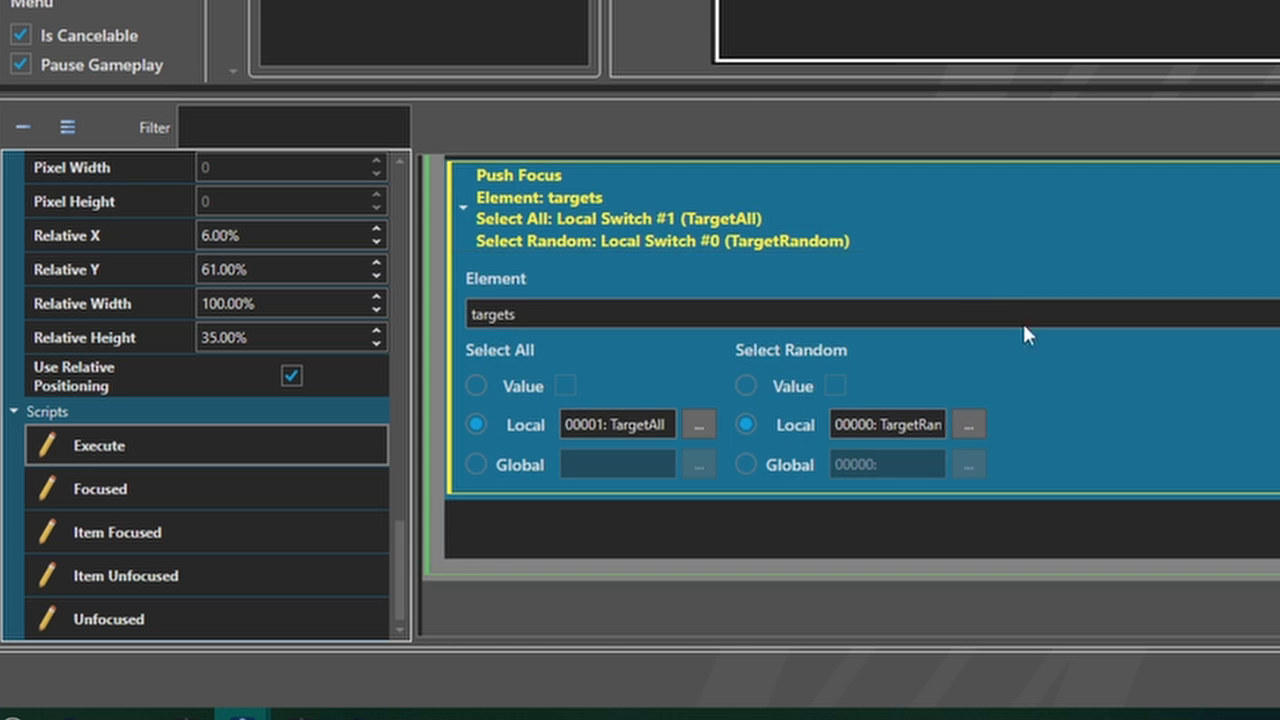
Delete the Set User Interface Element Context and Push Focus commands from the Else branch
scroll(1104, 569, "up", 3)
left_click(889, 440)
scroll(746, 548, "up", 6)
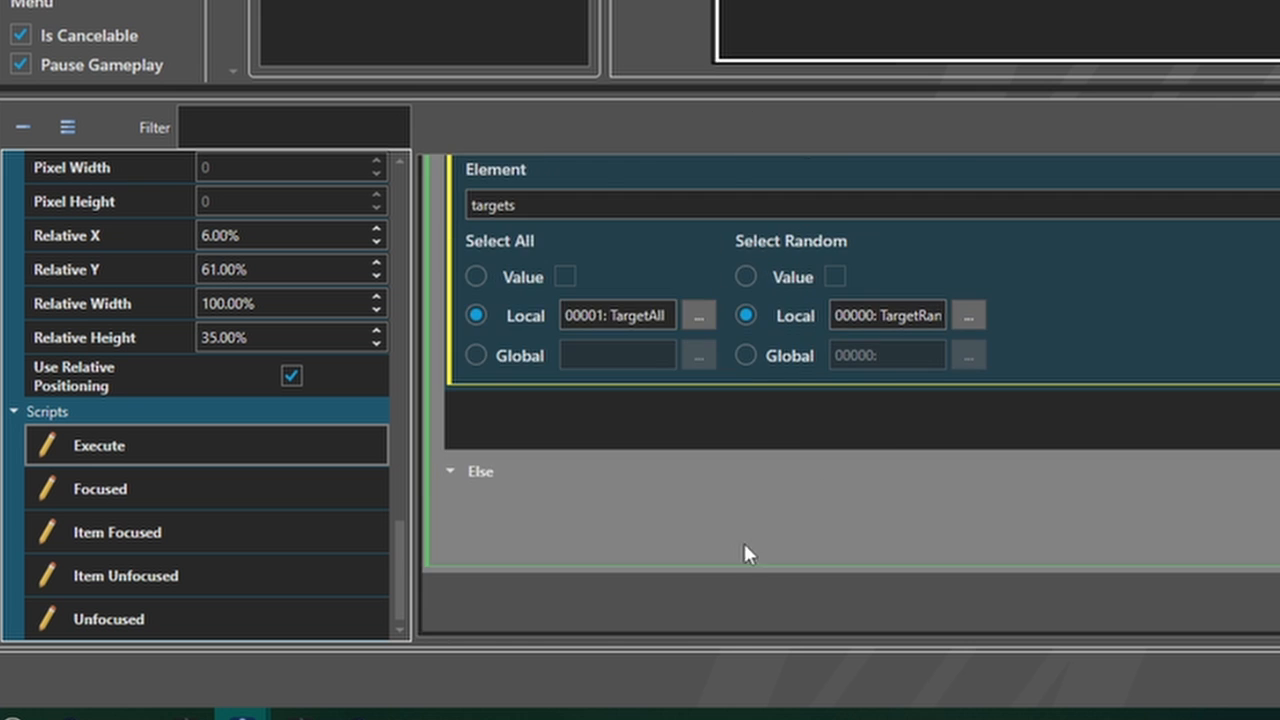
scroll(727, 520, "up", 1)
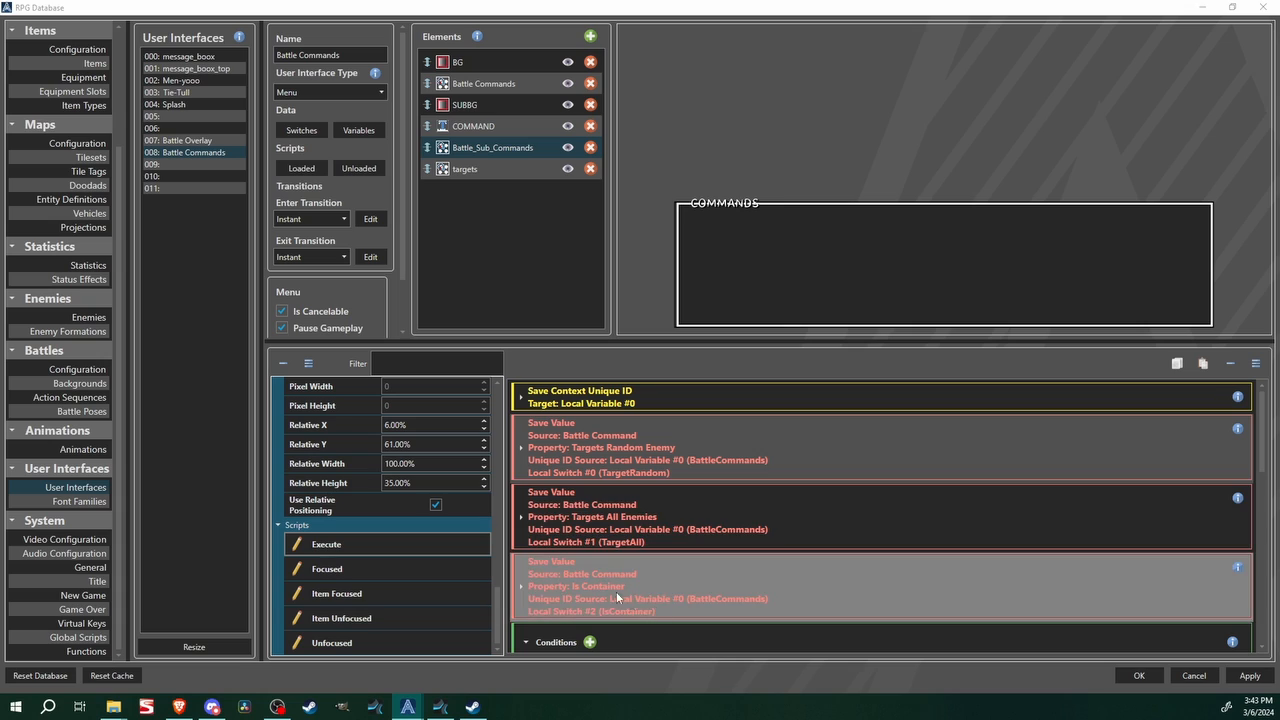
Copy the entire Focused script of the Battle Commands element into the Focused script of Battle_Sub_Commands
left_click(413, 572)
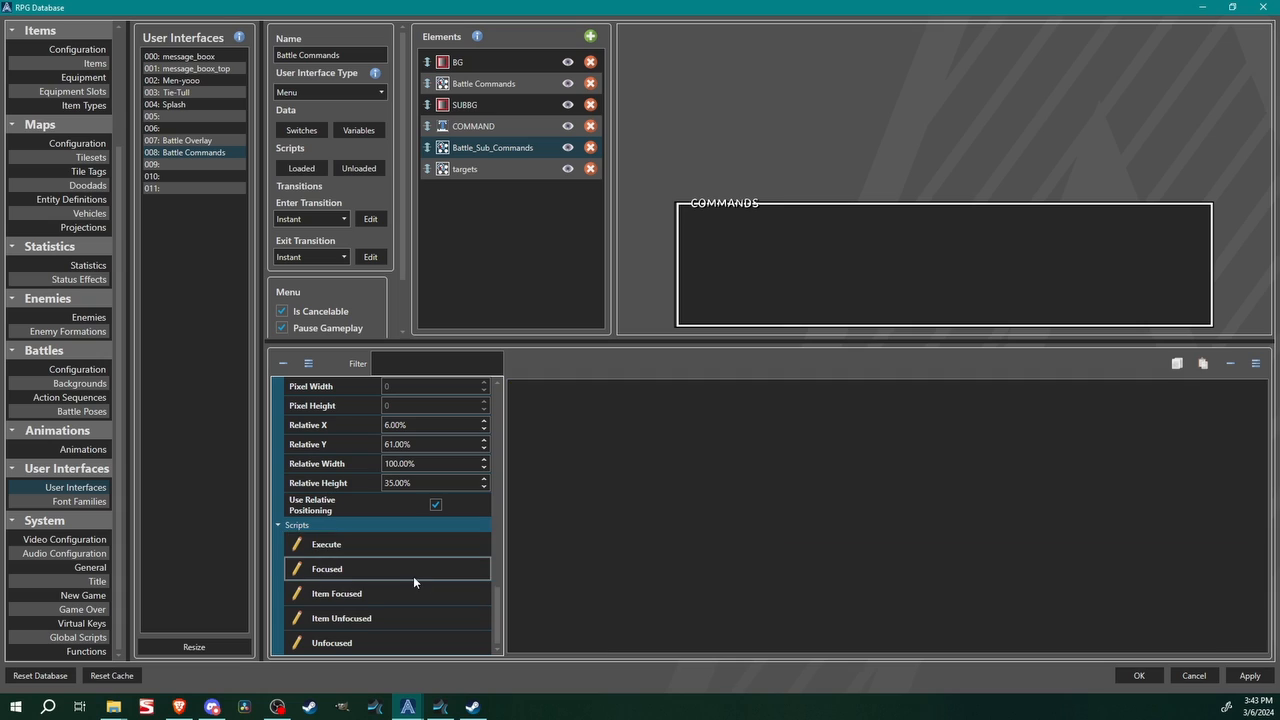
left_click(491, 84)
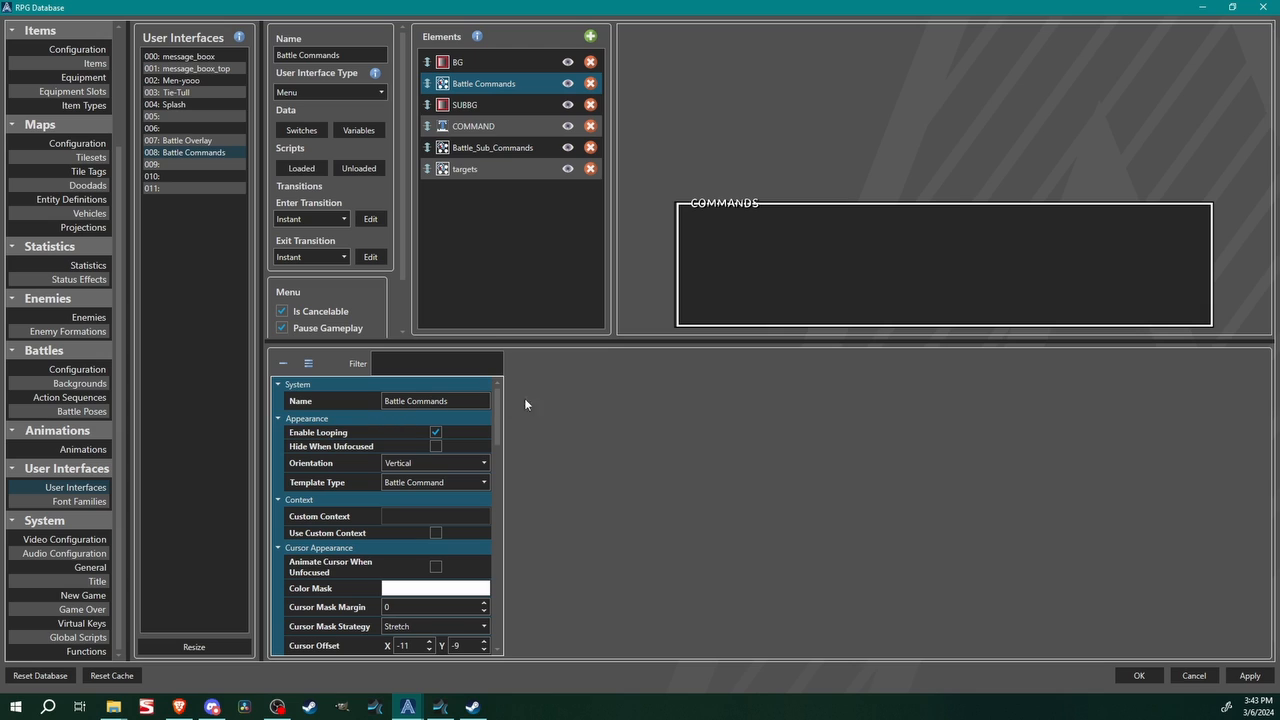
scroll(499, 423, "down", 10)
left_click(364, 571)
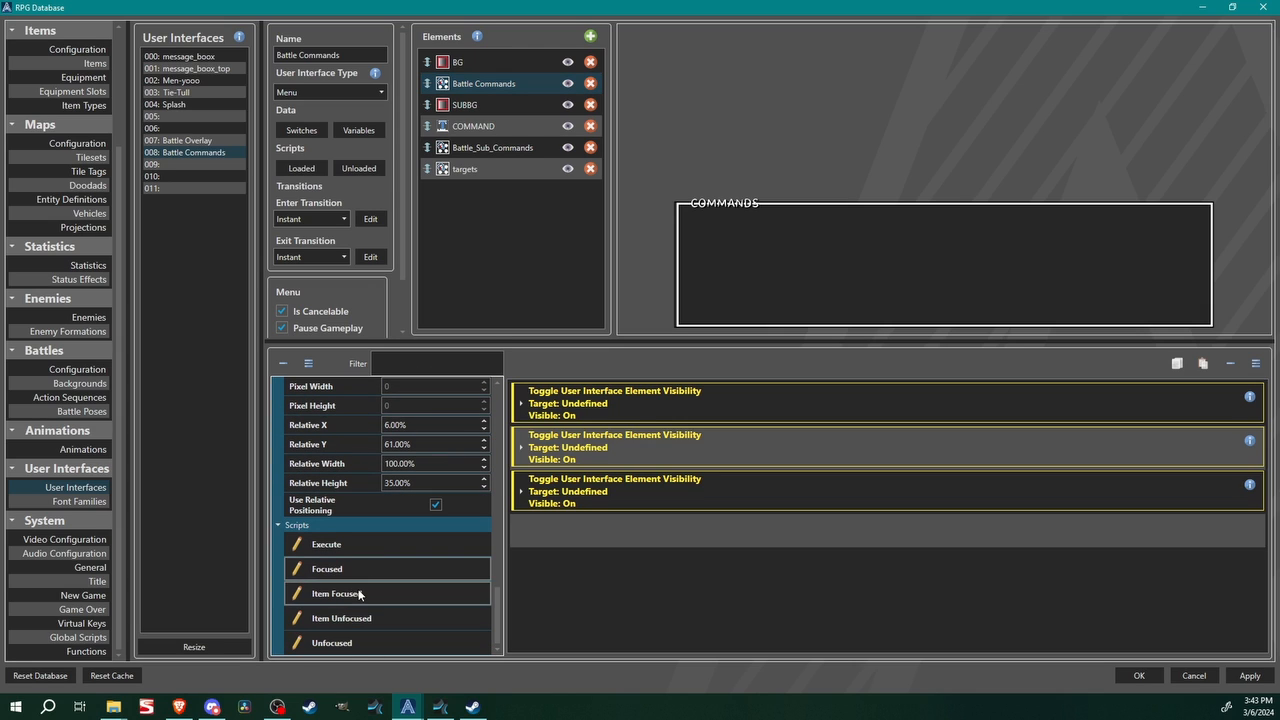
left_click(366, 594)
left_click(357, 569)
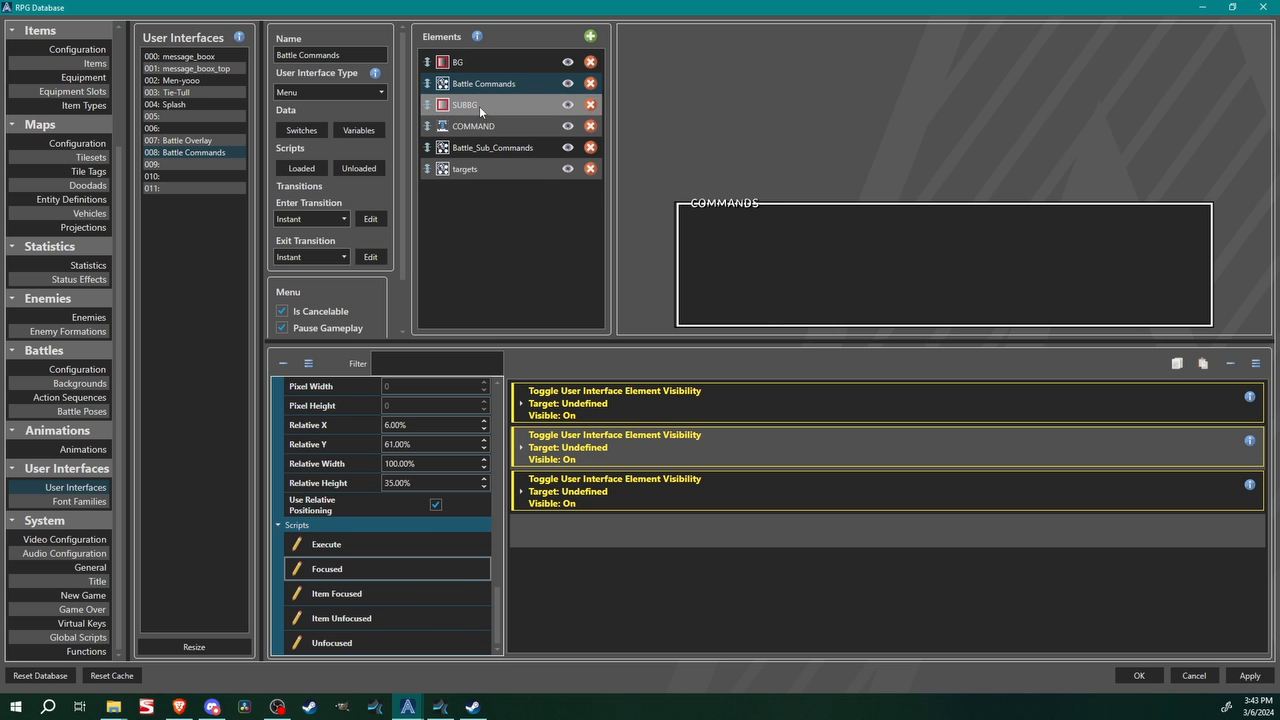
left_click(469, 148)
scroll(497, 414, "down", 10)
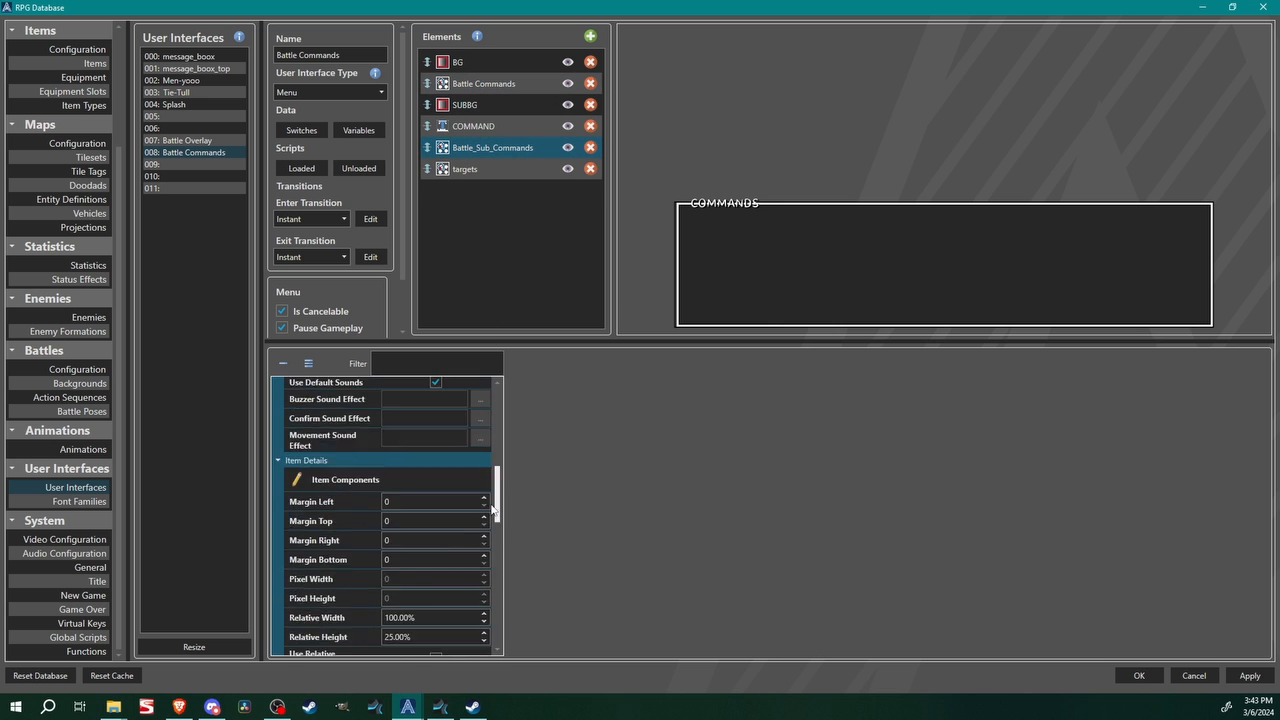
left_click(362, 567)
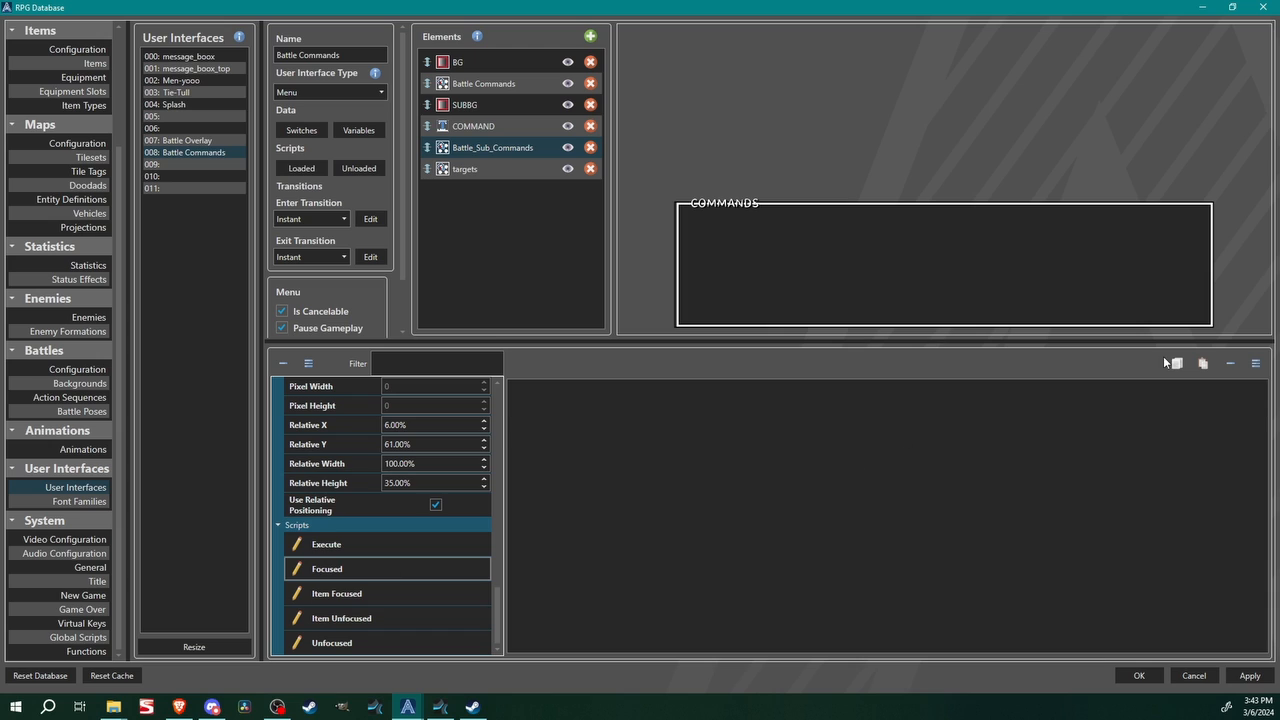
left_click(1202, 365)
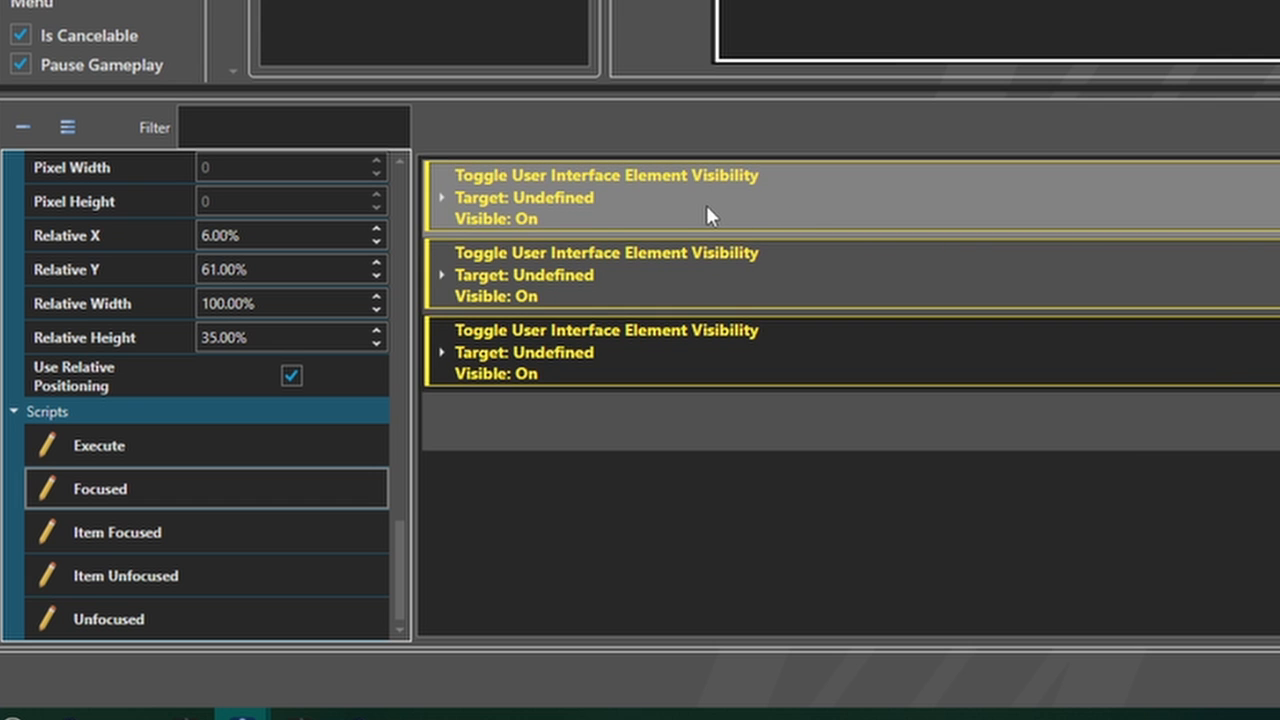
Target the first visibility command in the Focused script at SUBBG and the second at COMMAND
left_click(675, 412)
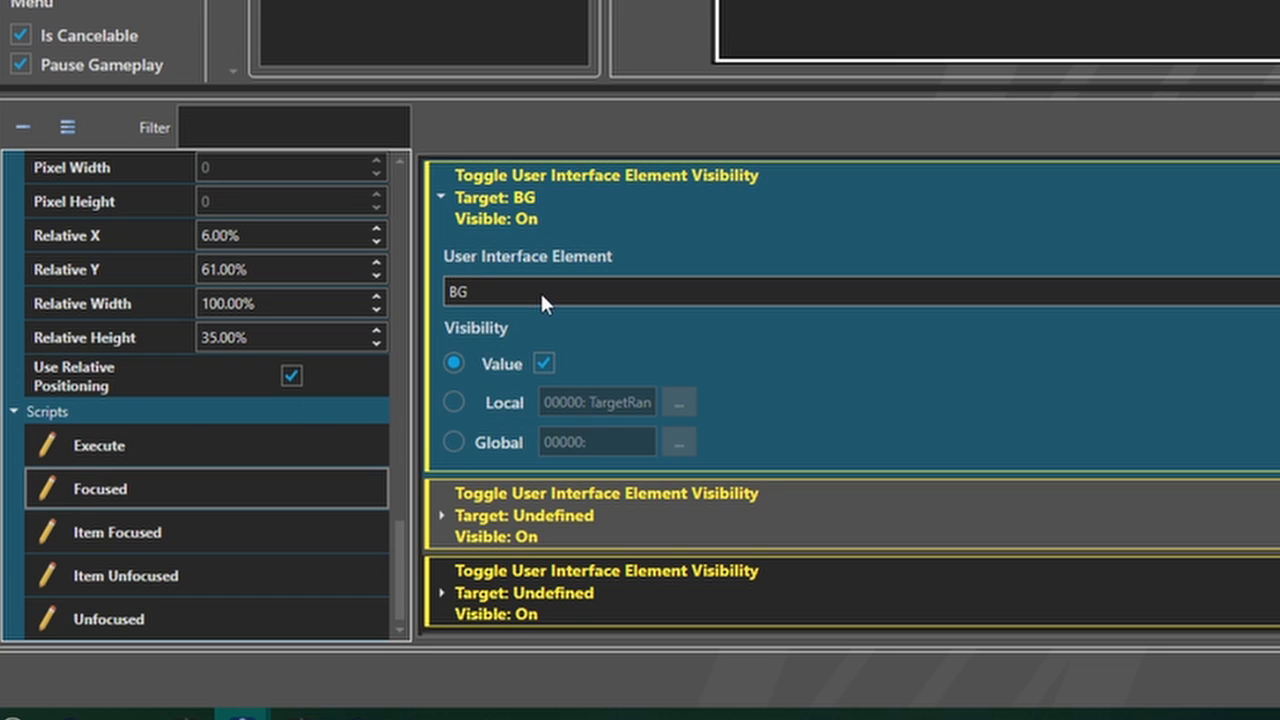
left_click(540, 291)
left_click(586, 366)
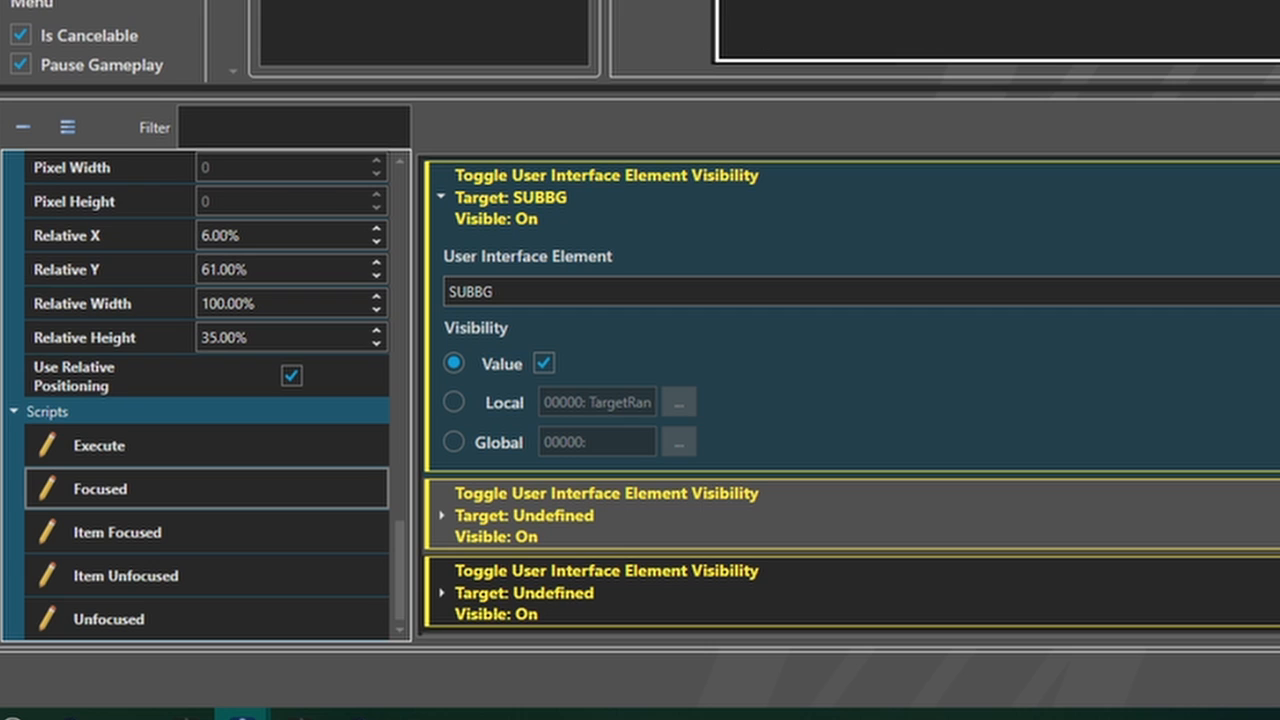
left_click(775, 205)
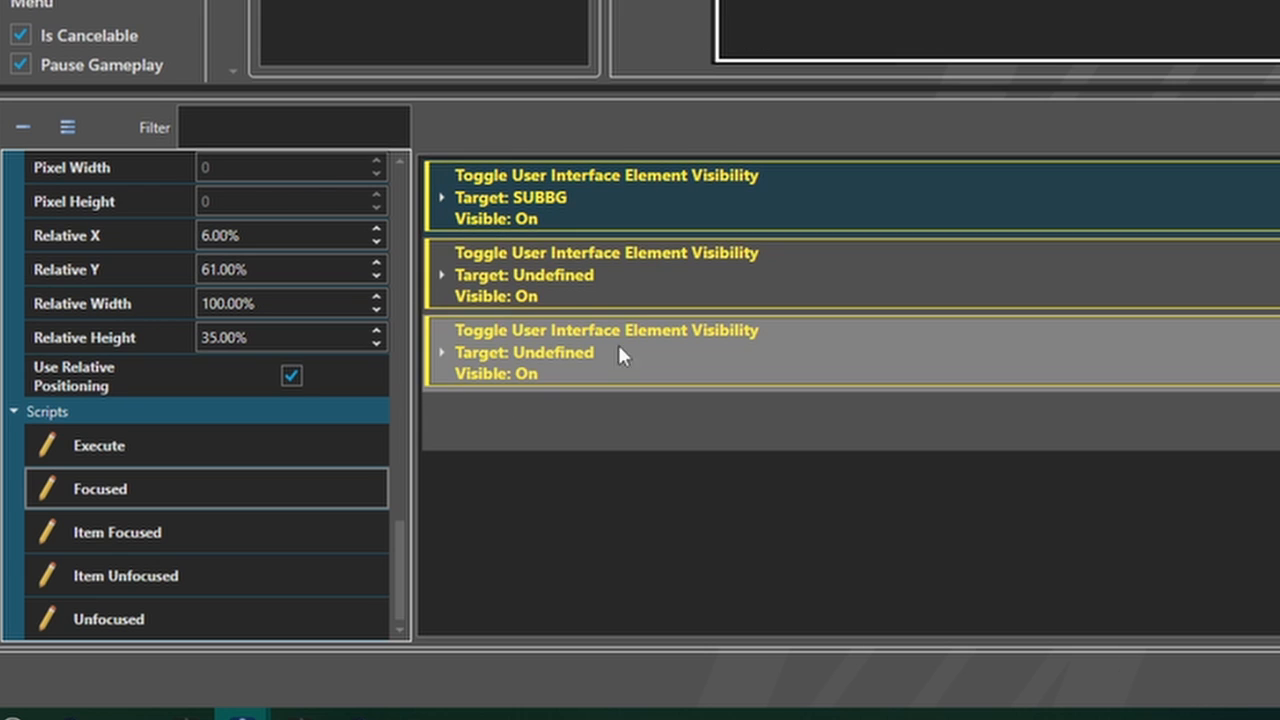
left_click(661, 281)
left_click(843, 256)
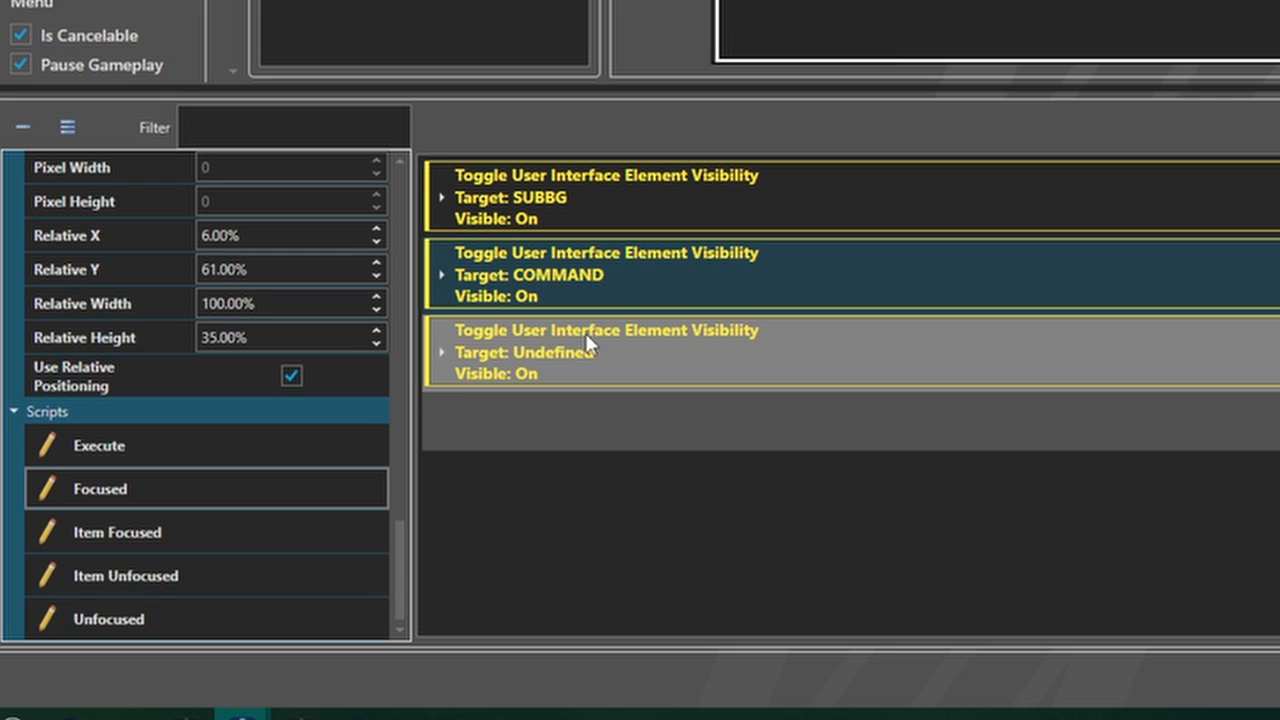
Target the third visibility command in the Focused script at Battle_Sub_Commands
left_click(586, 345)
left_click(534, 448)
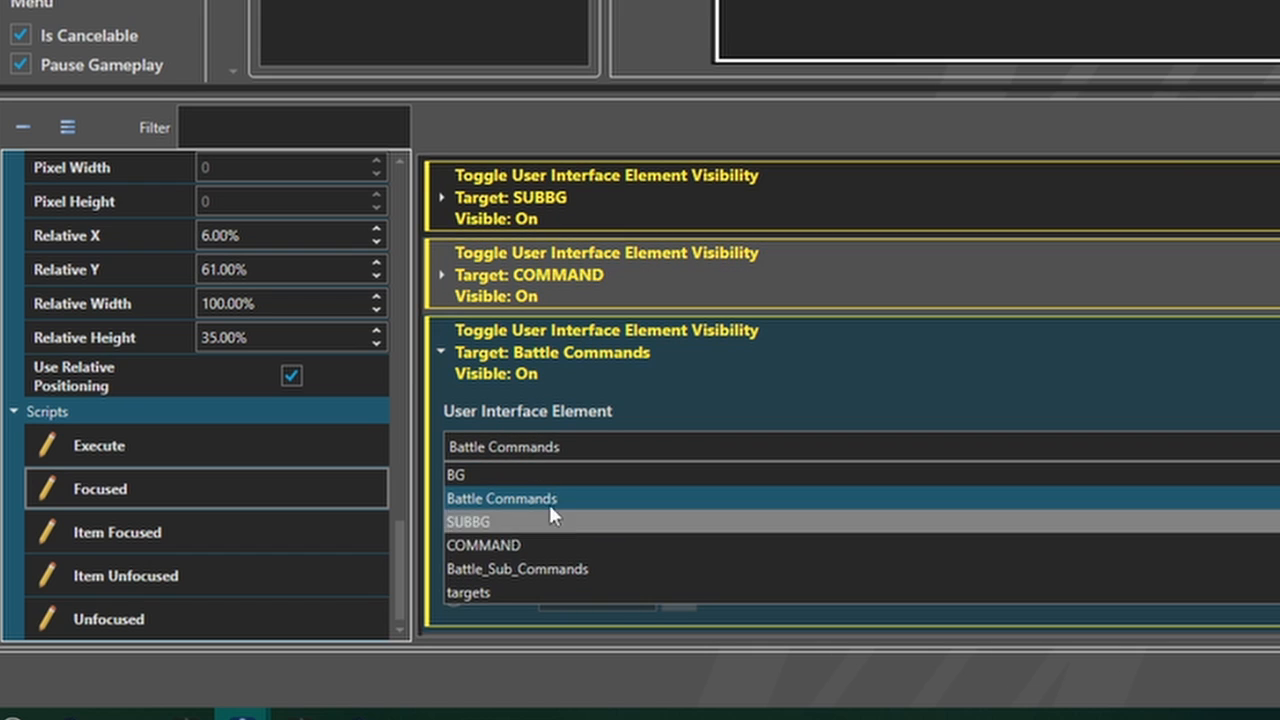
left_click(528, 570)
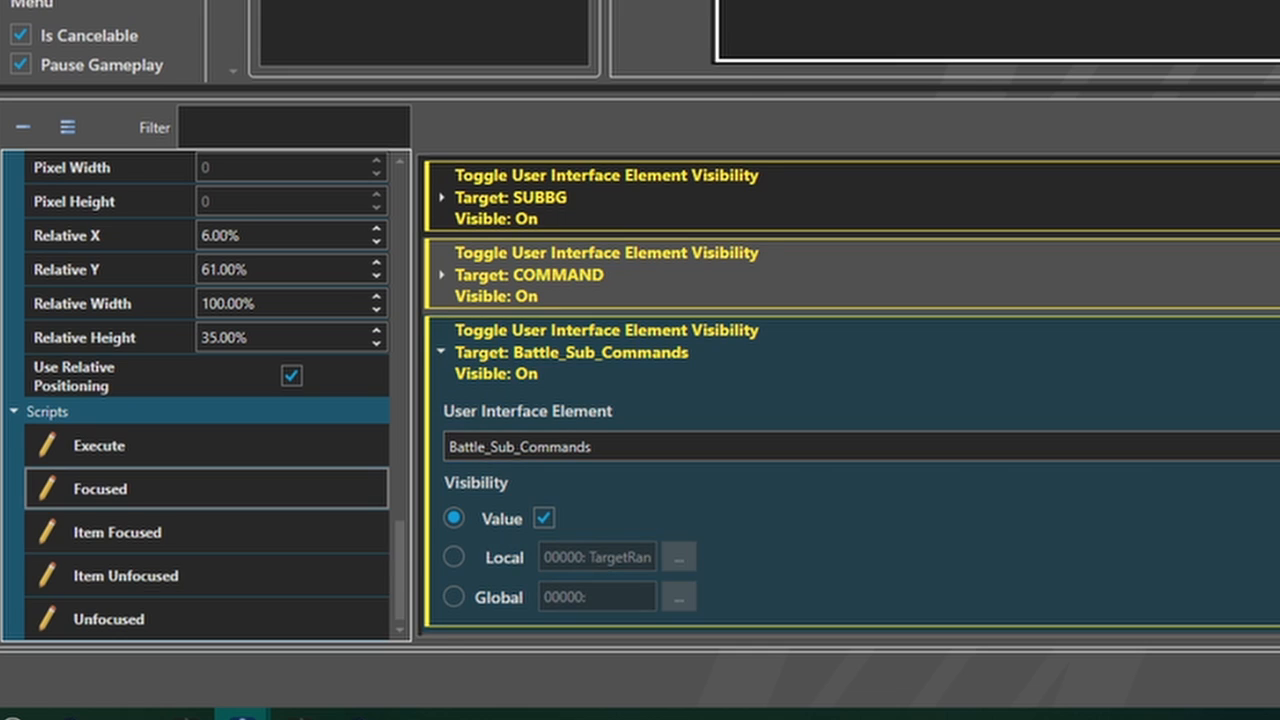
left_click(460, 203)
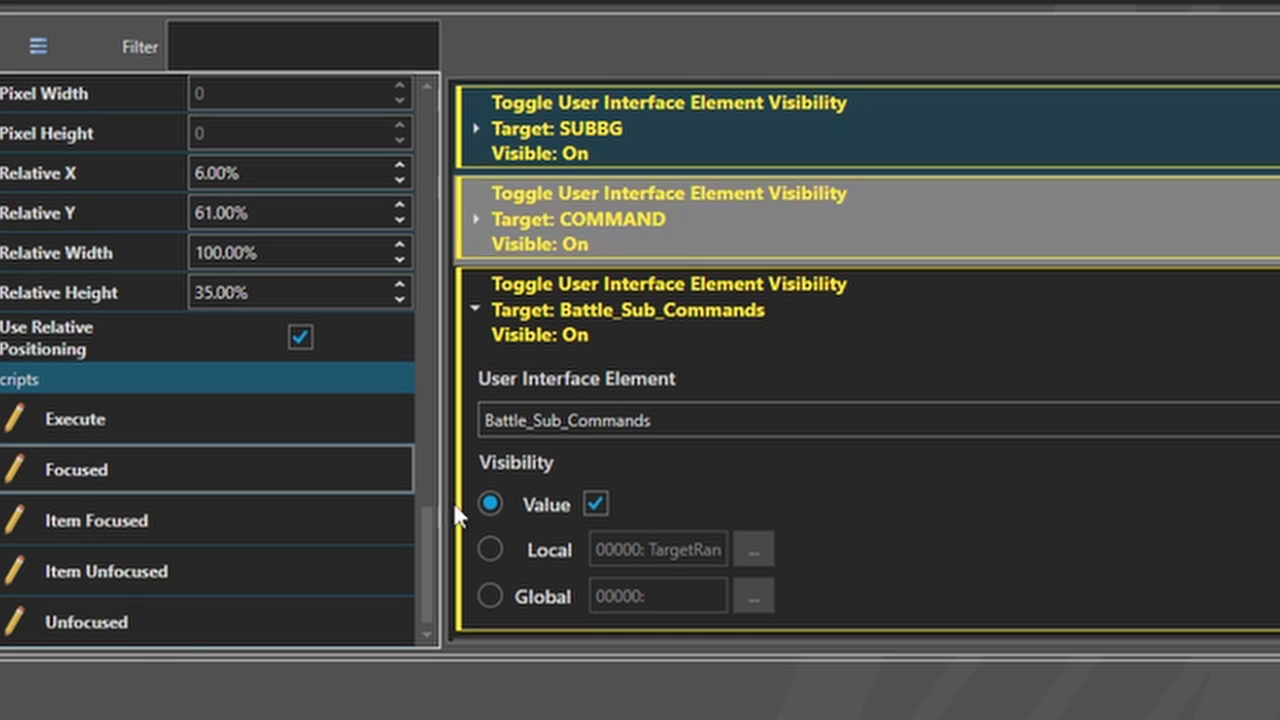
Paste the copied visibility commands into the Unfocused script of Battle_Sub_Commands and set the first to target SUBBG with visibility off
left_click(88, 618)
key("ctrl+v")
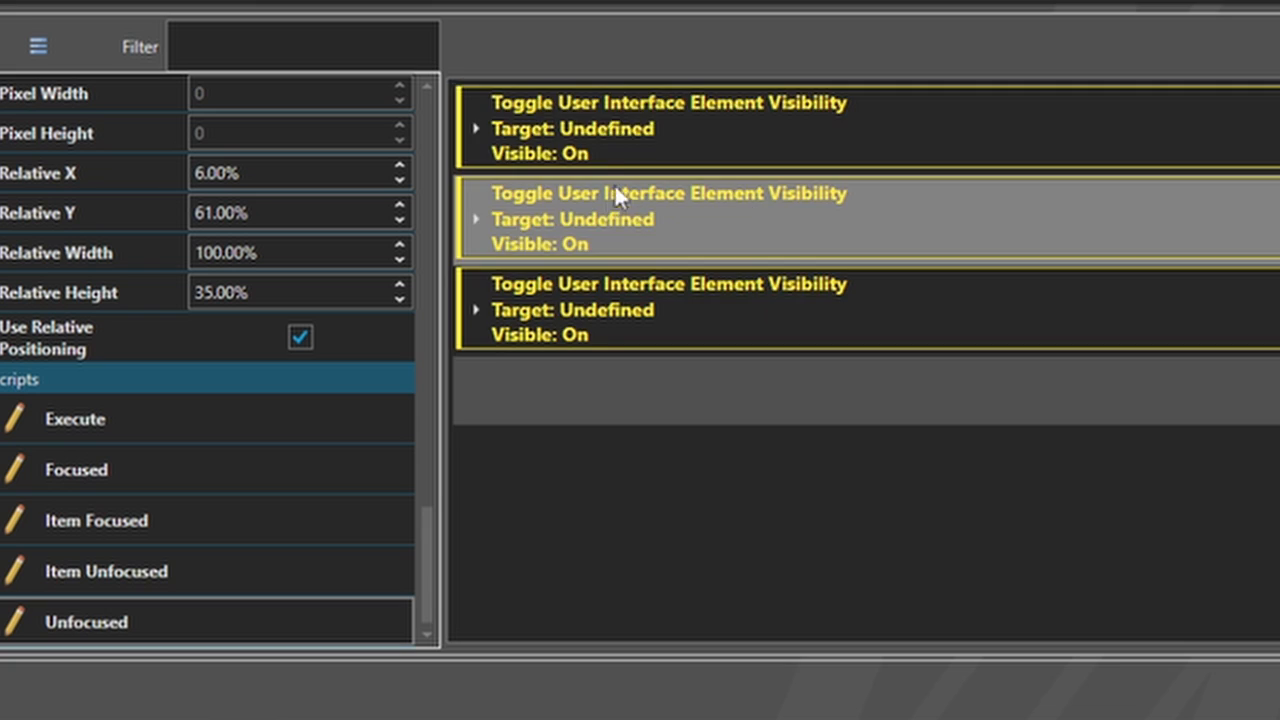
left_click(636, 143)
left_click(596, 322)
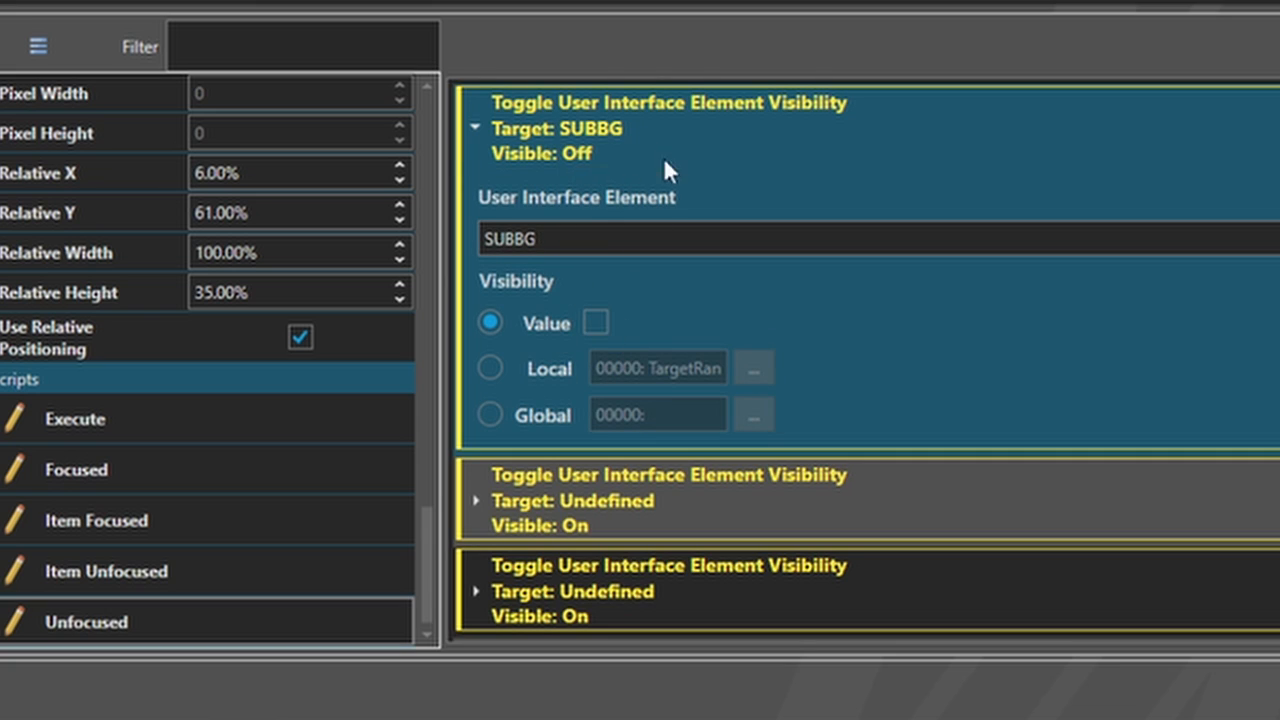
left_click(663, 155)
Target the second visibility command in the Unfocused script at COMMAND, and the third at Battle_Sub_Commands with visibility off
left_click(641, 250)
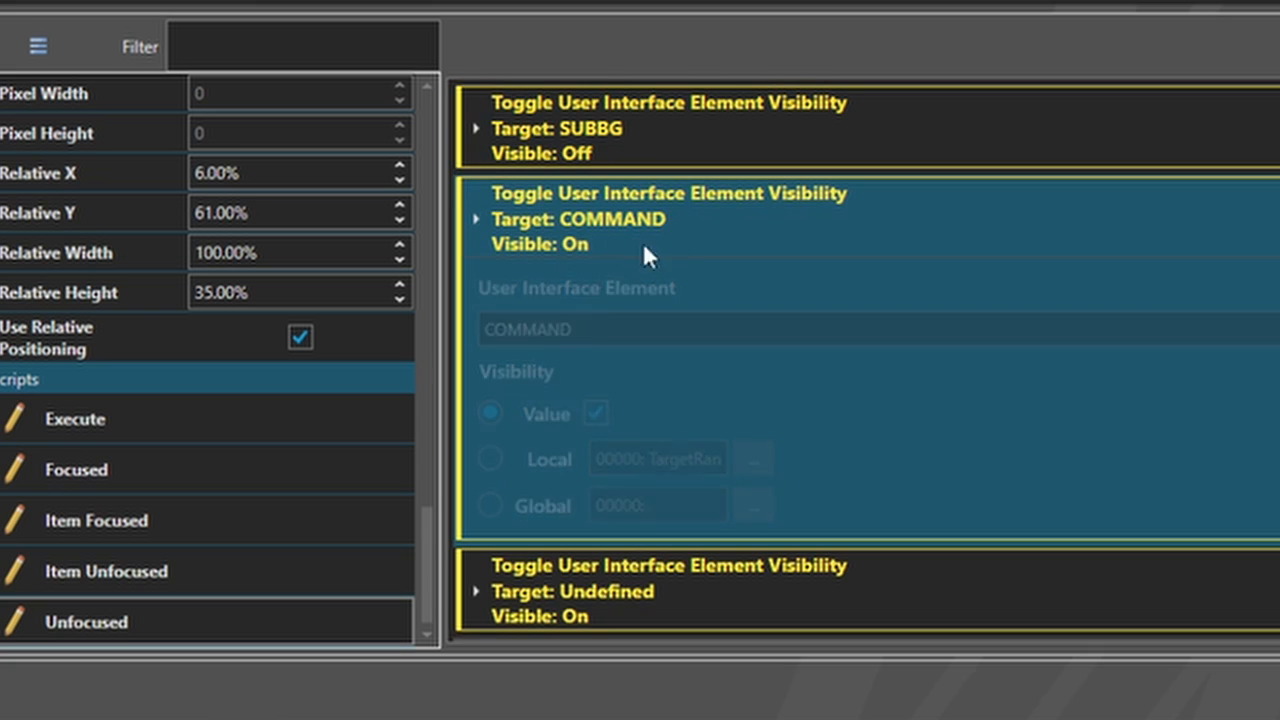
left_click(643, 245)
left_click(590, 295)
left_click(596, 502)
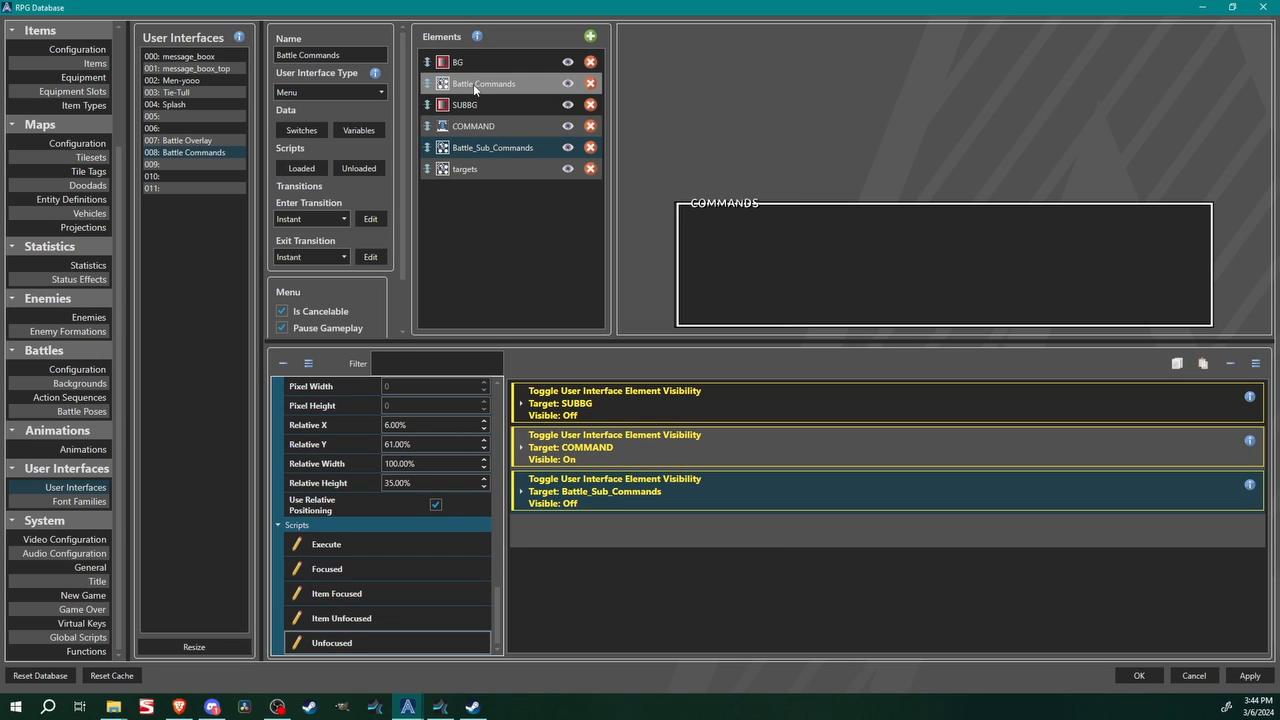
Add a Schedule Battle Command to the Execute script of the targets element
left_click(471, 170)
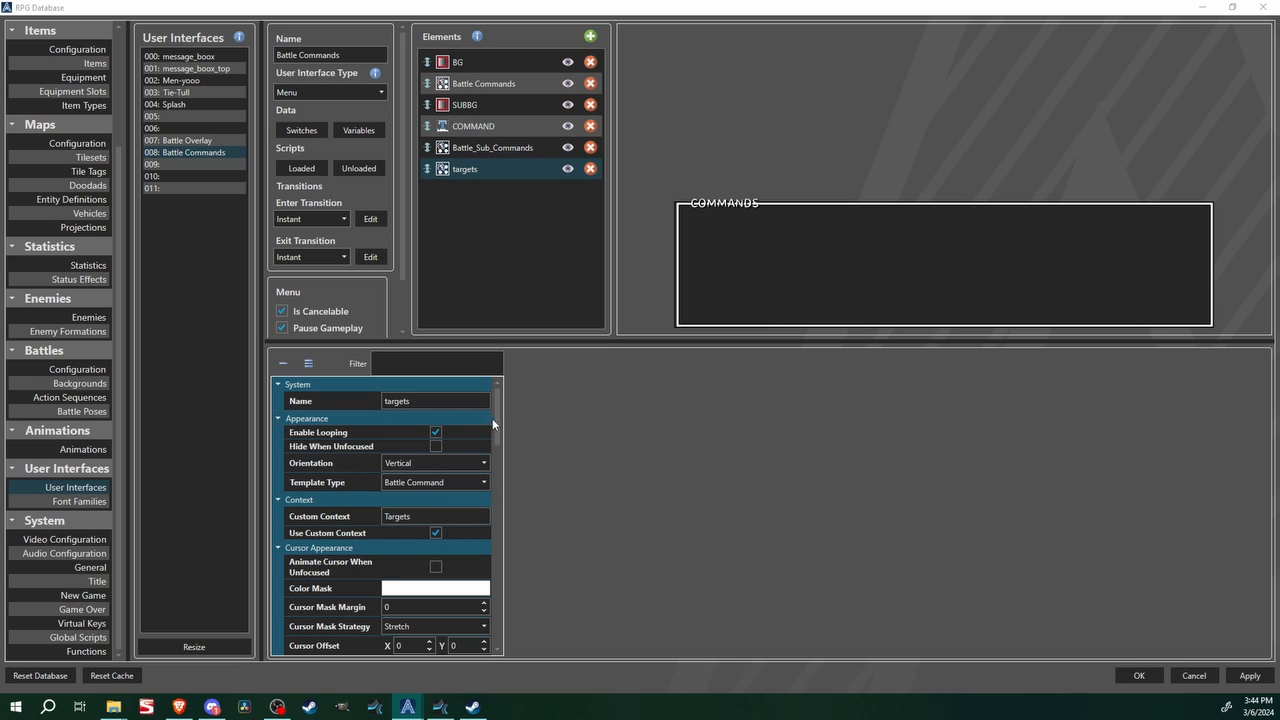
left_click_drag(492, 418, 470, 635)
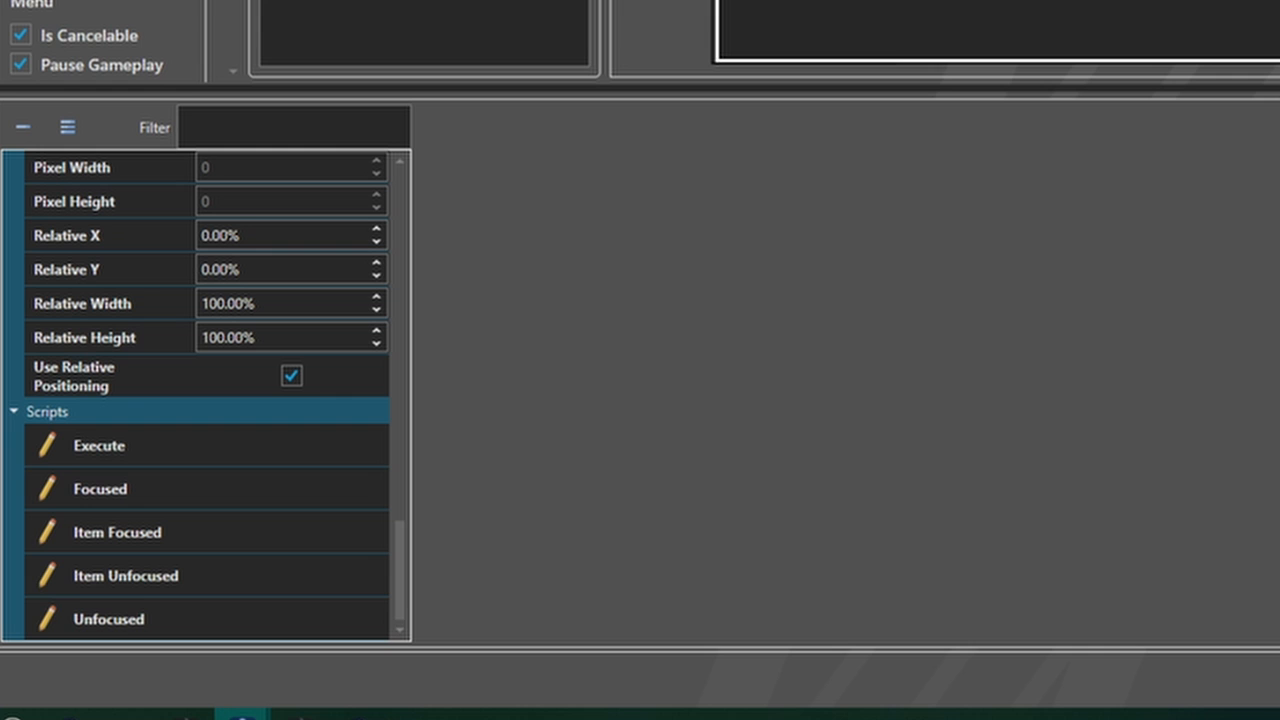
left_click(186, 455)
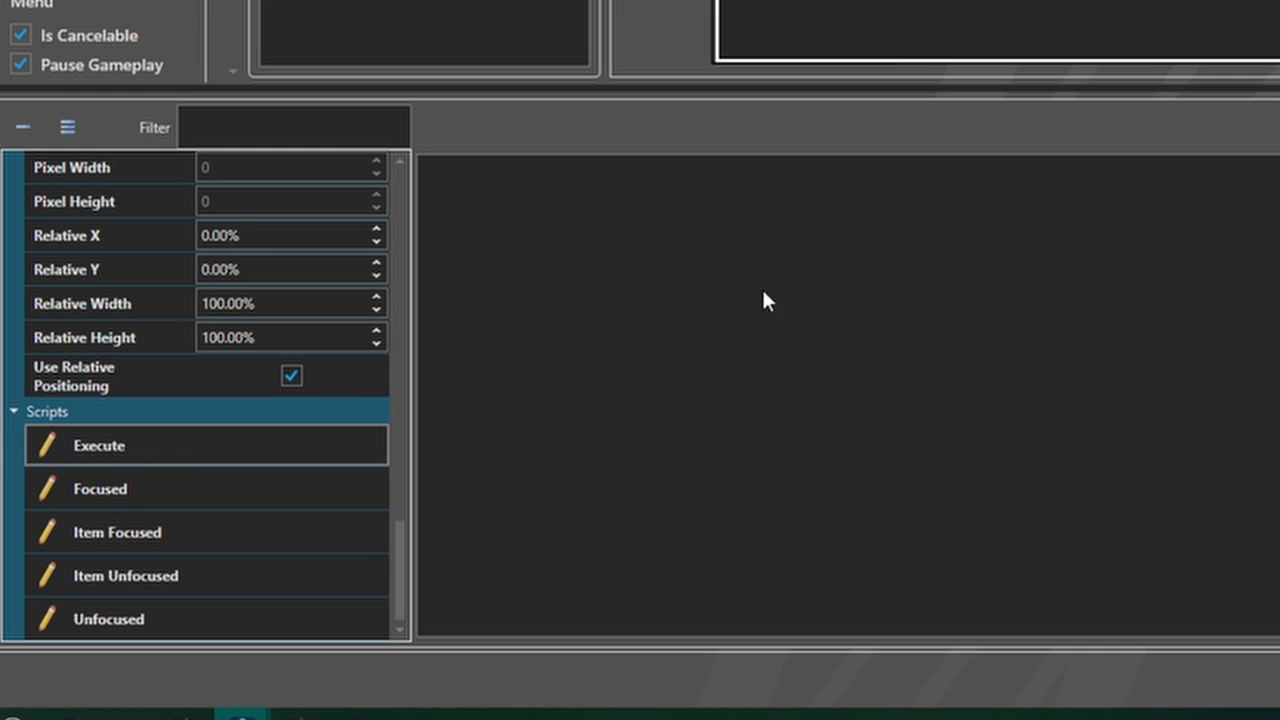
left_click(779, 193)
right_click(612, 200)
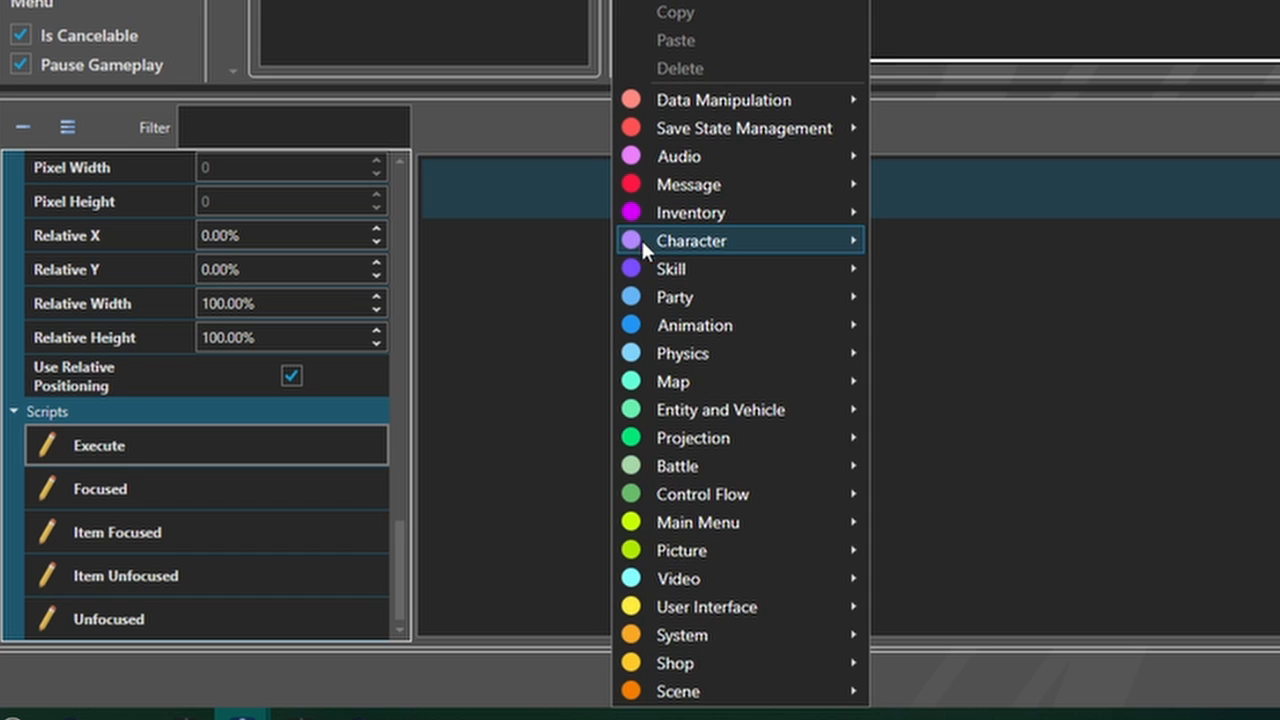
mouse_move(721, 464)
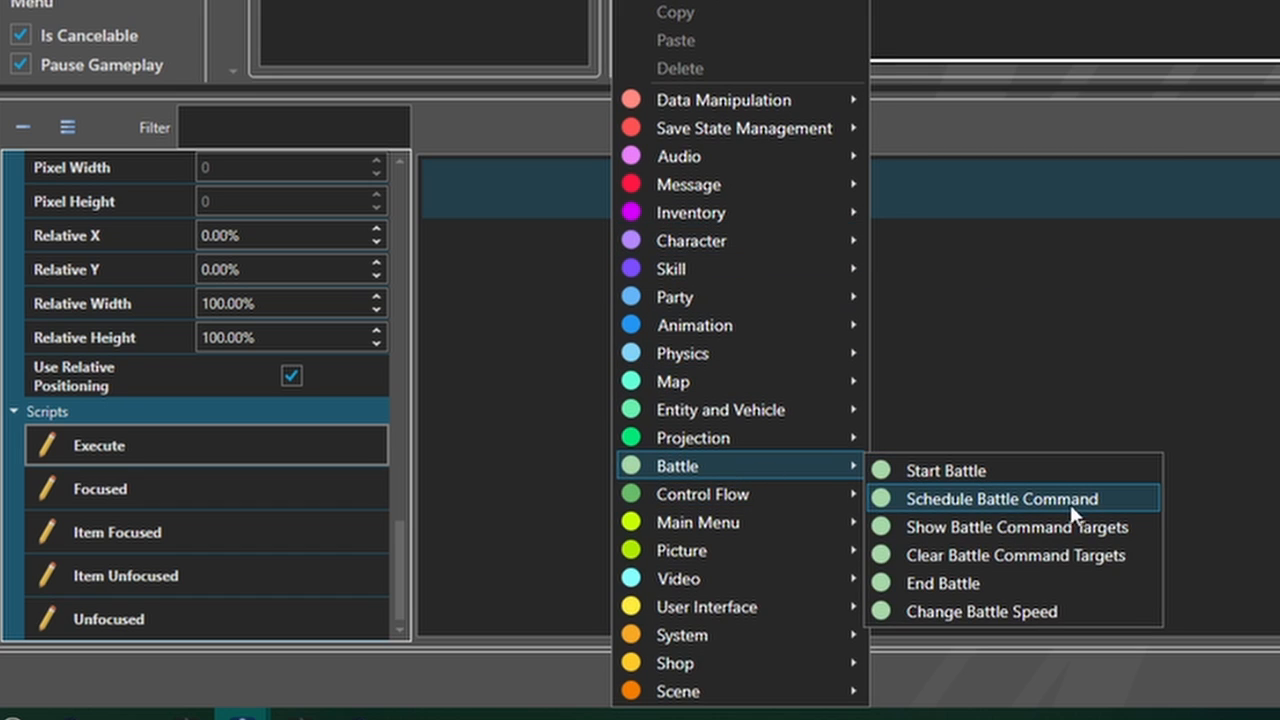
left_click(1010, 499)
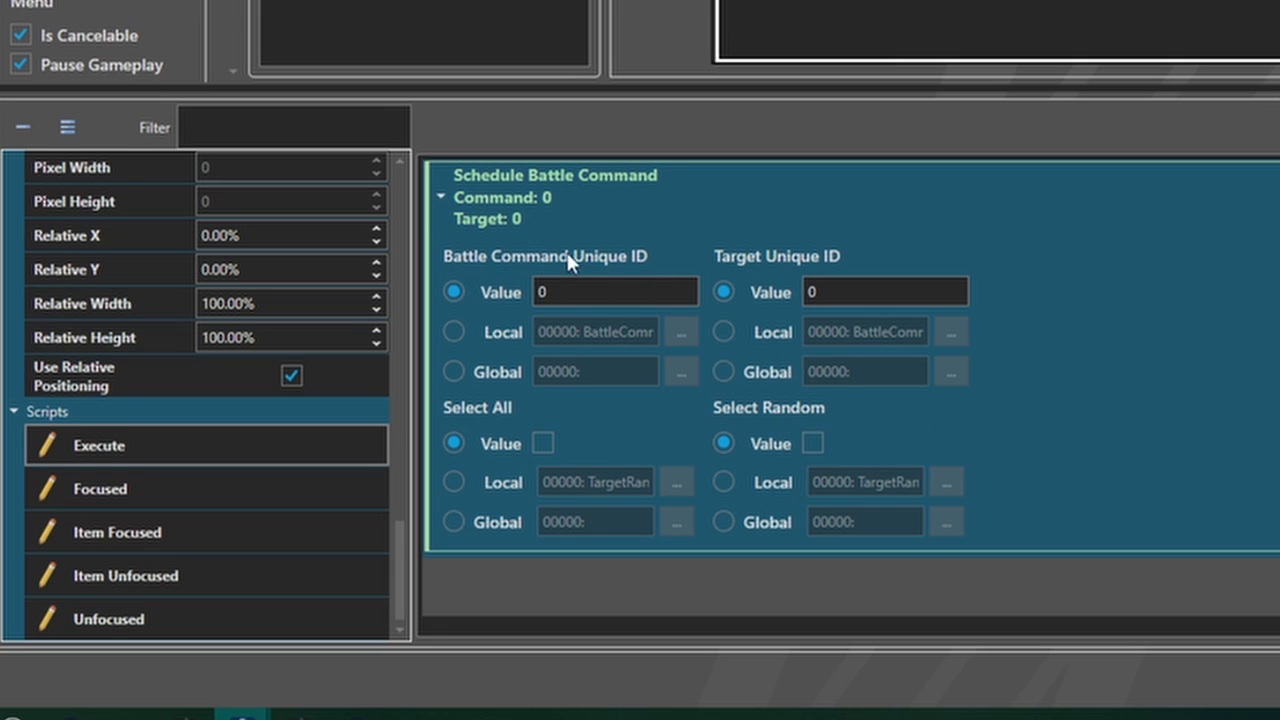
Set the Battle Command Unique ID of the Schedule Battle Command to local variable 00000: BattleCommands
left_click(453, 331)
left_click(678, 331)
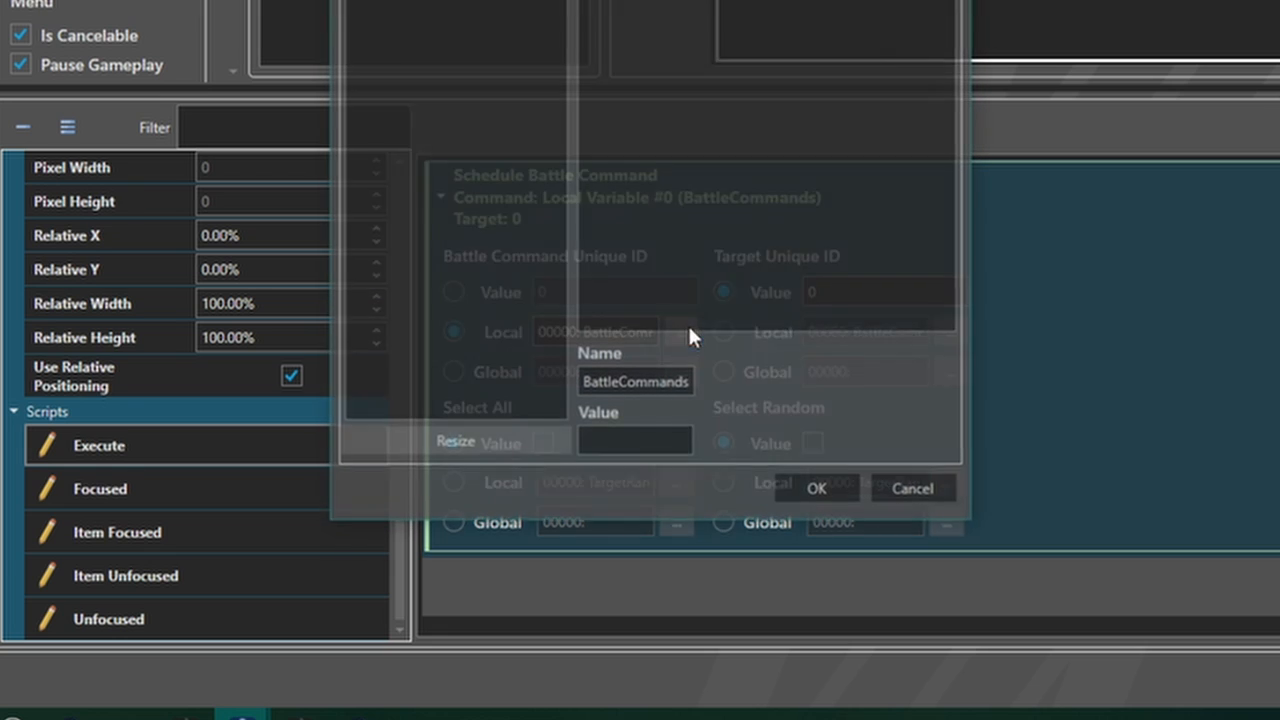
left_click(935, 492)
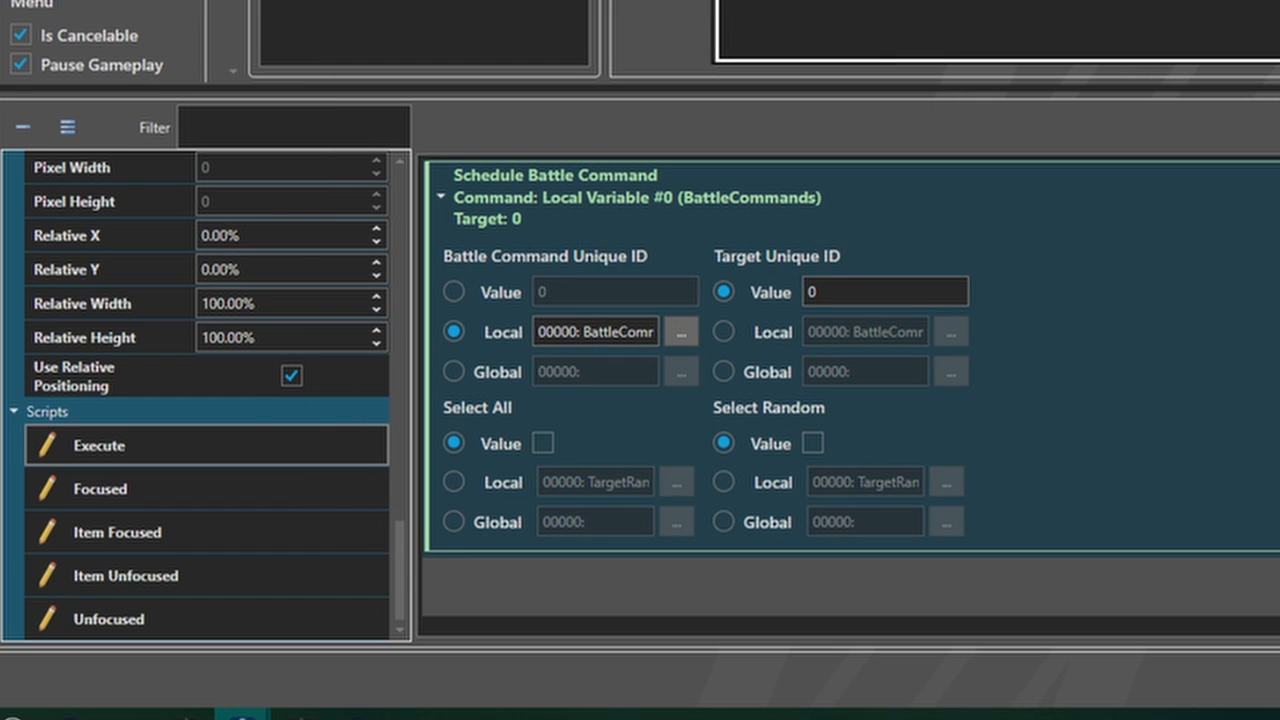
left_click(484, 84)
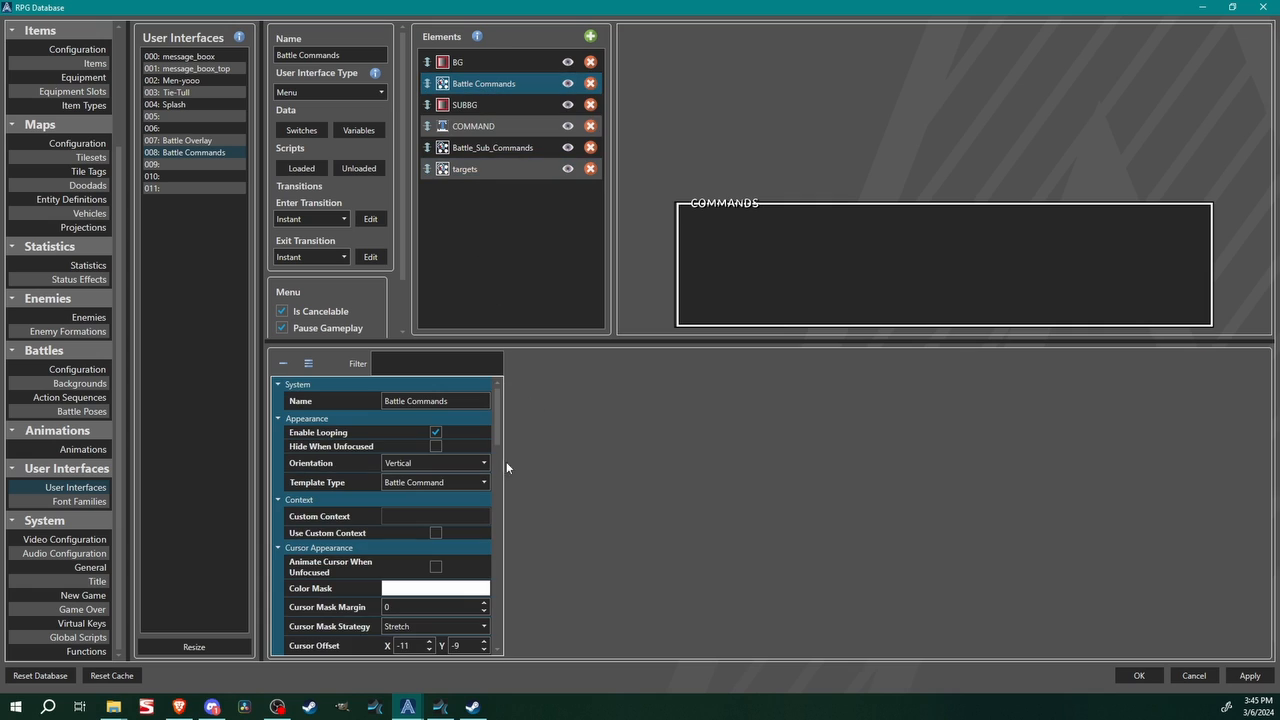
scroll(343, 537, "down", 4)
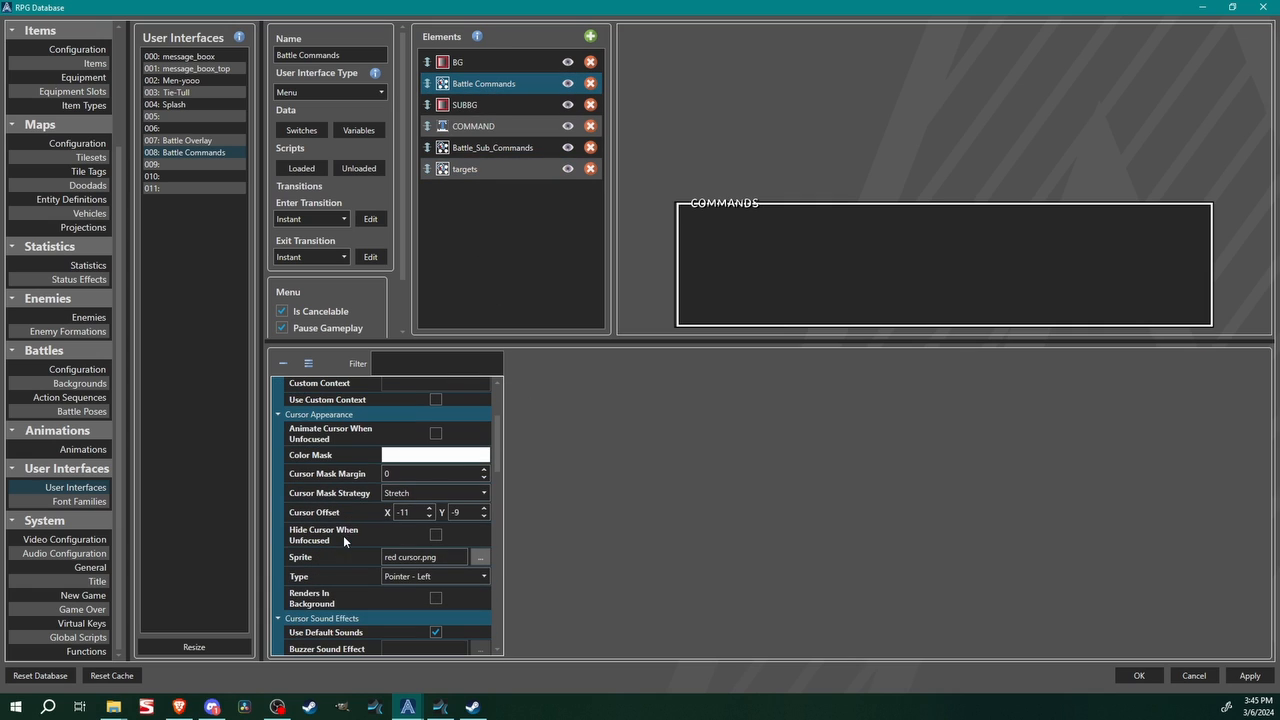
left_click_drag(500, 438, 498, 612)
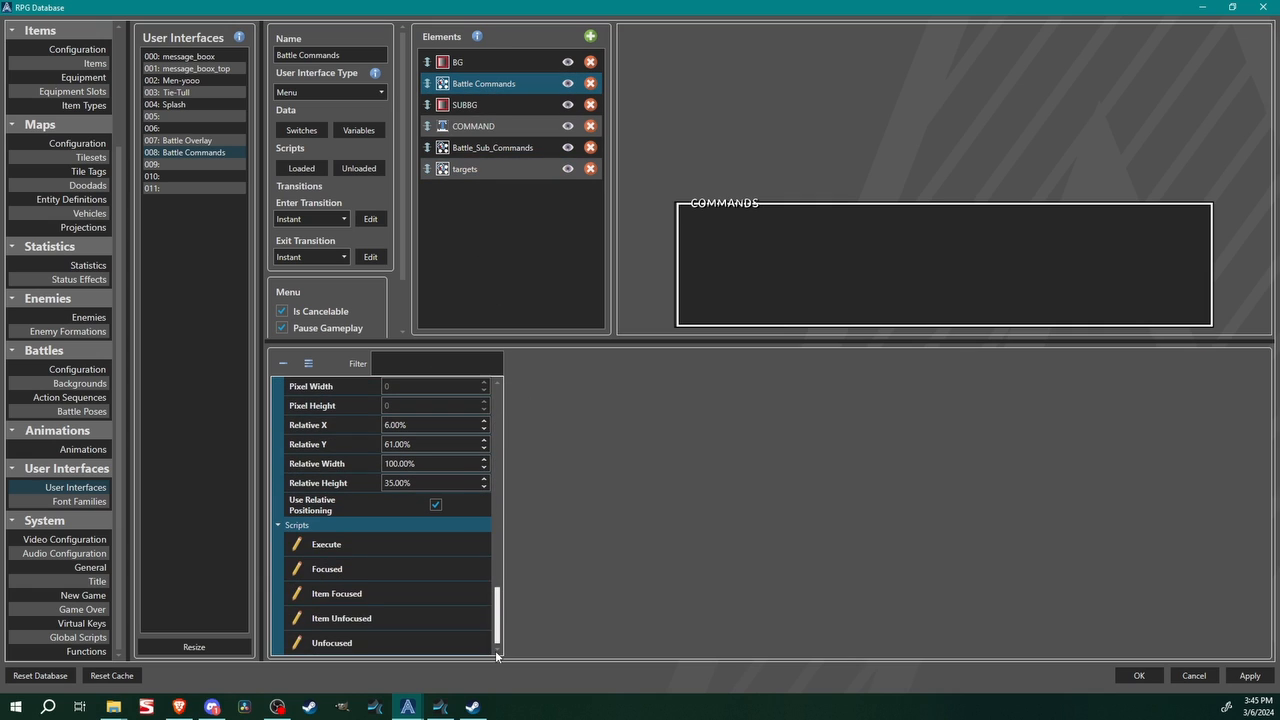
left_click(340, 544)
In the Execute script of the targets element, set Select All of Schedule Battle Command to local switch 00001: TargetAll
left_click(465, 169)
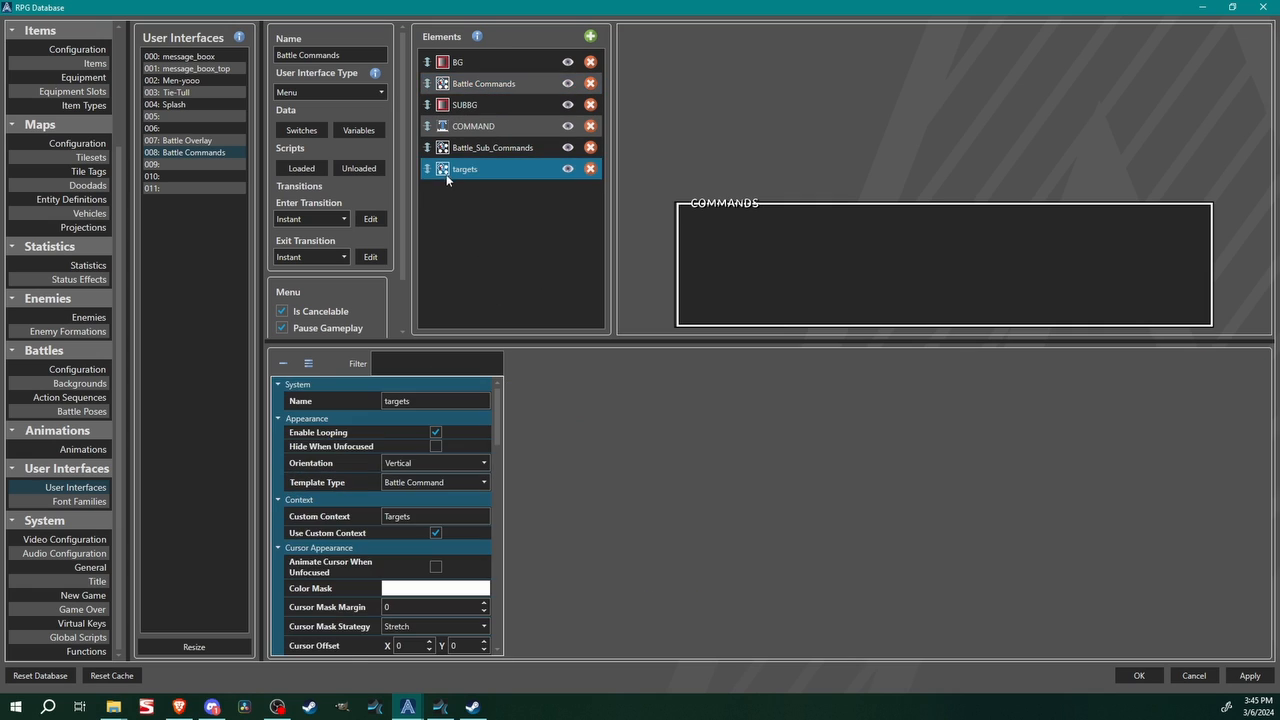
left_click_drag(497, 432, 495, 612)
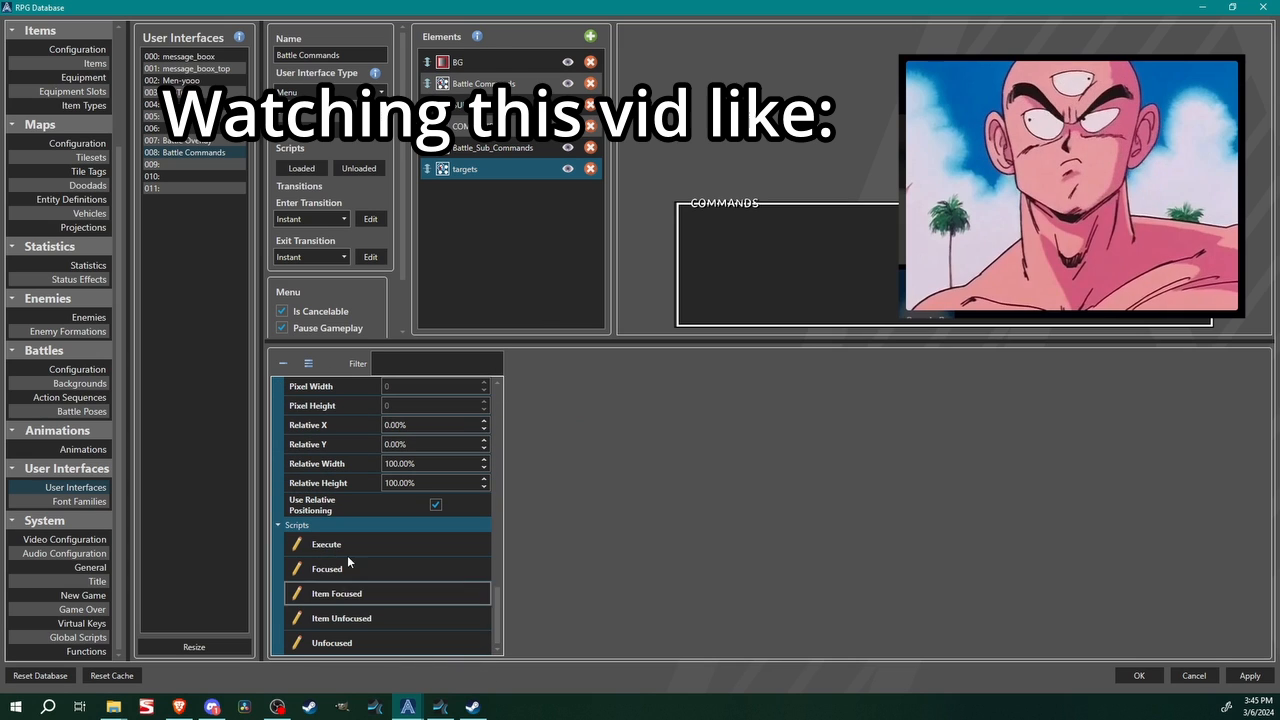
left_click(326, 554)
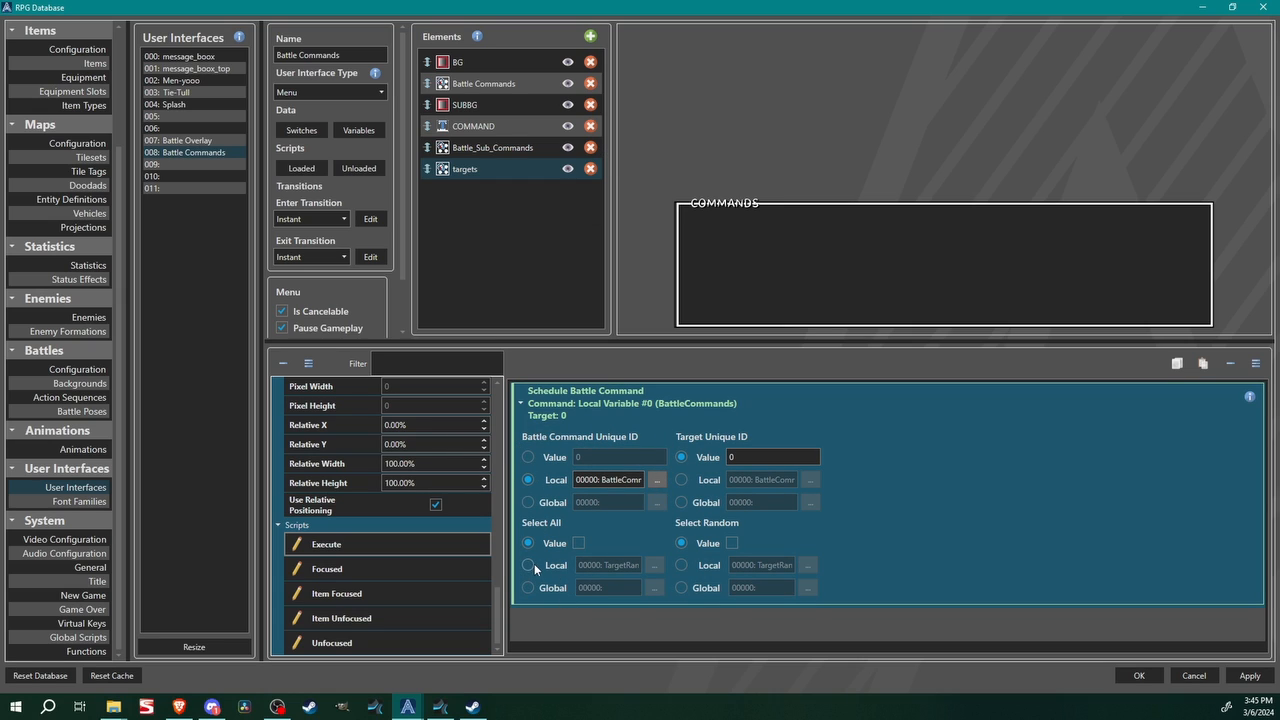
left_click(530, 566)
left_click(655, 564)
left_click(662, 138)
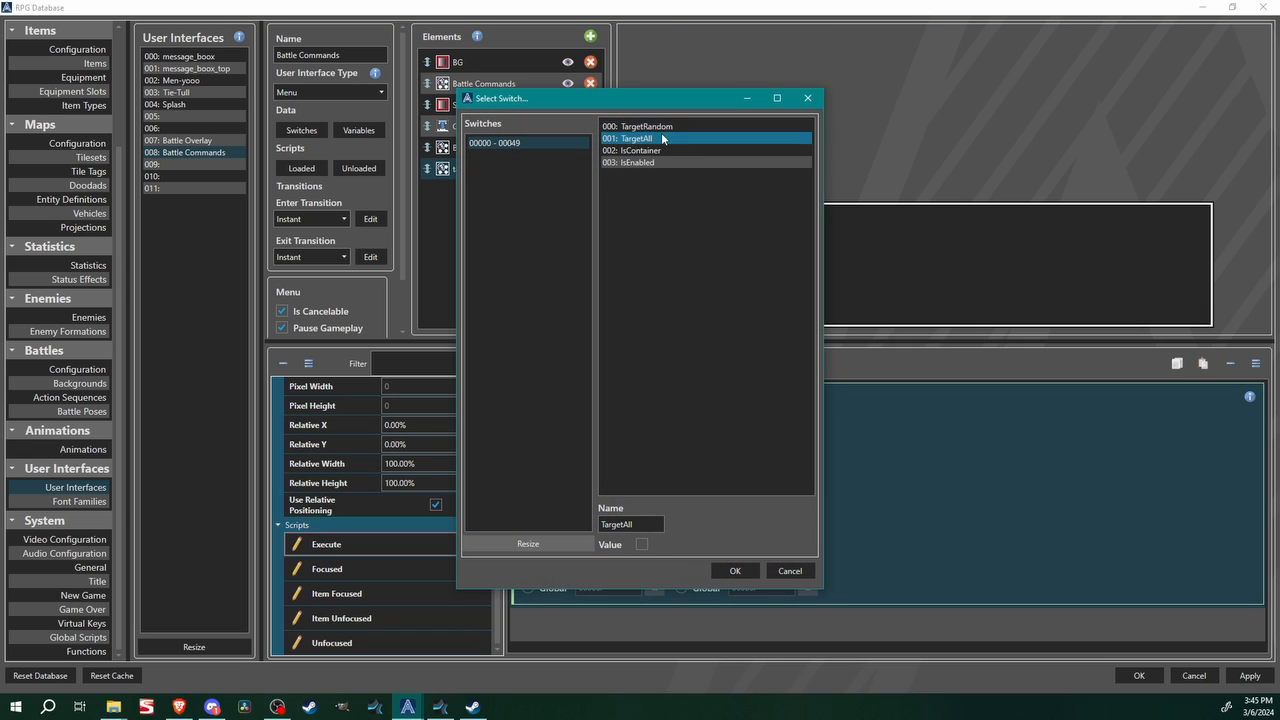
left_click(735, 570)
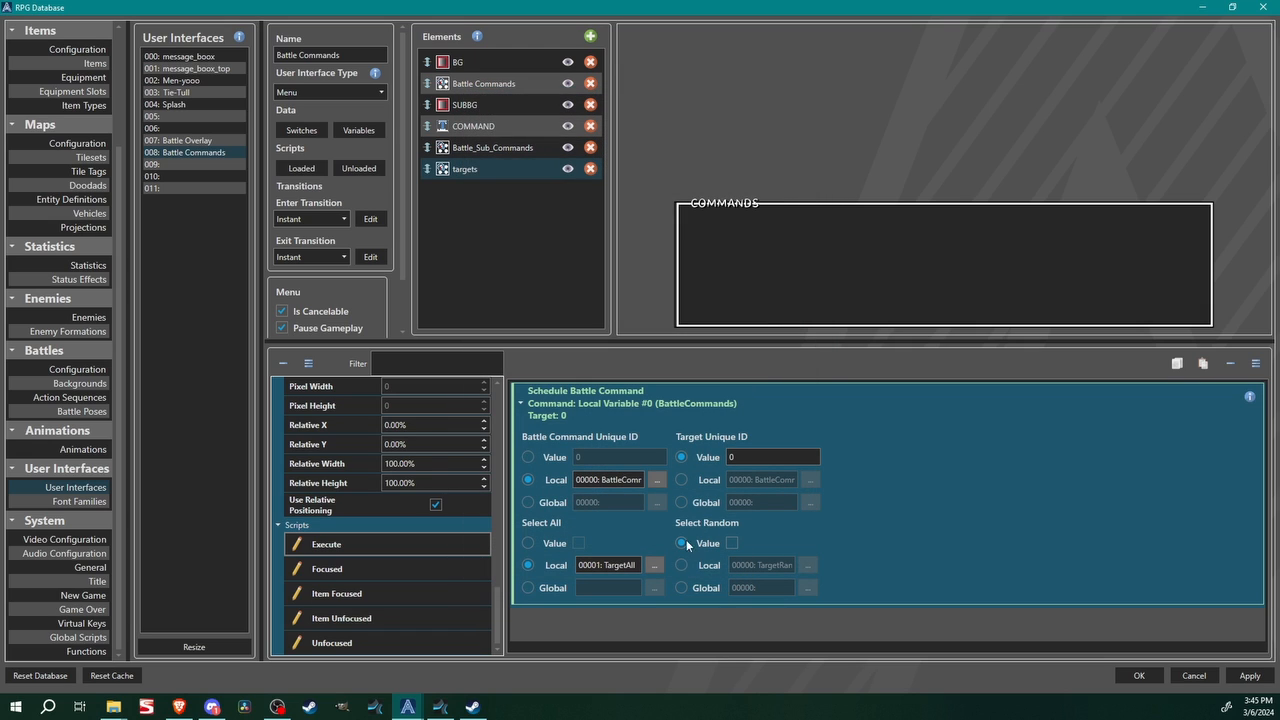
Set Select Random of the Schedule Battle Command to local switch 00000: TargetRandom
left_click(718, 565)
left_click(806, 565)
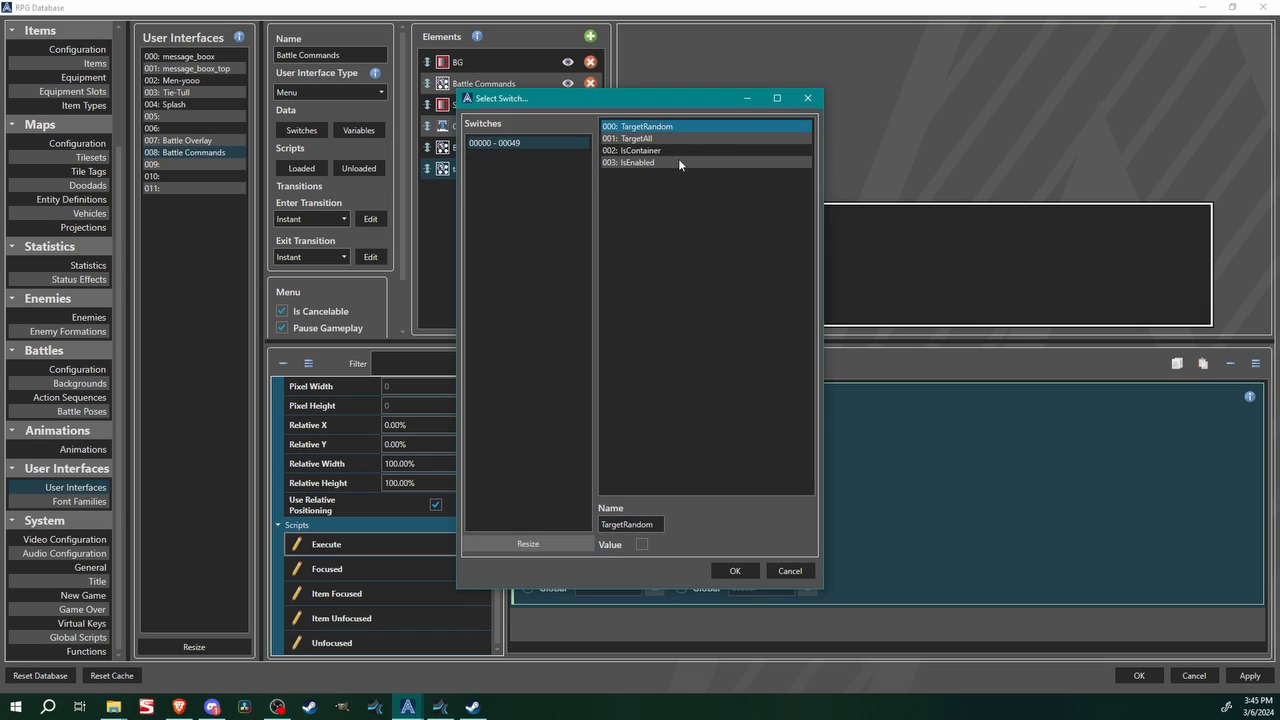
left_click(738, 562)
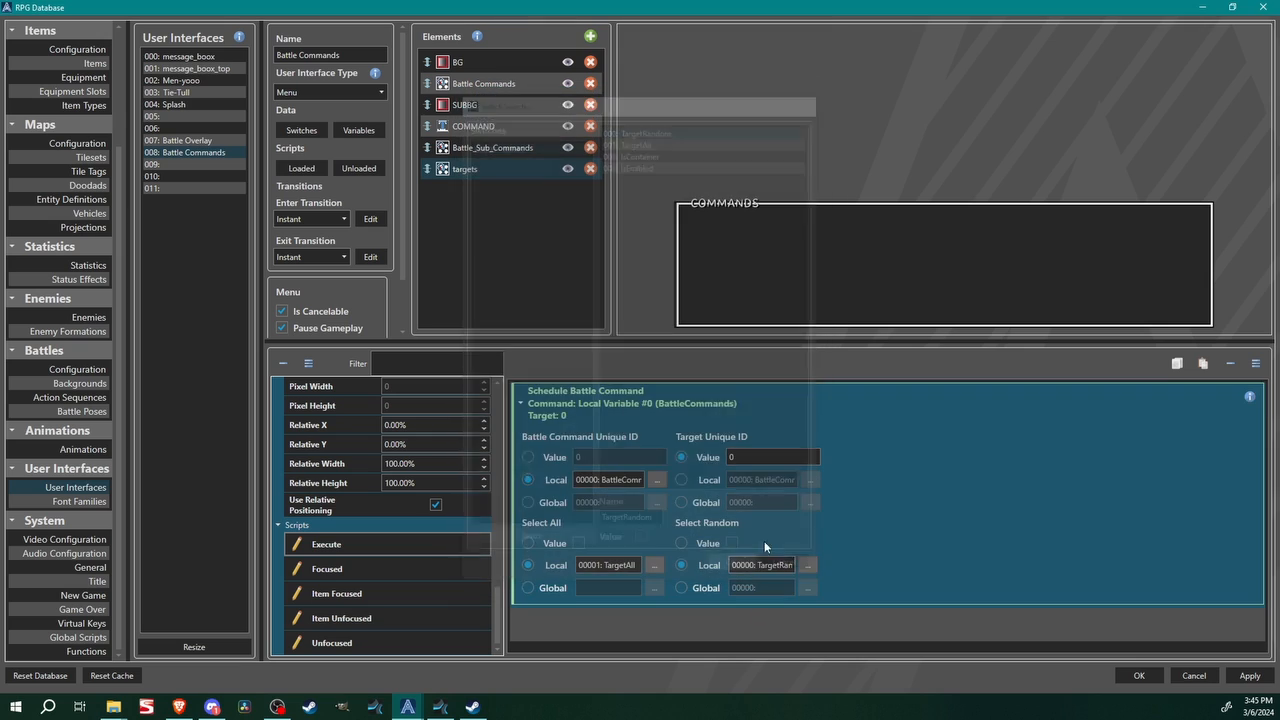
Set the Target Unique ID of the Schedule Battle Command to local variable 00001: Targets
left_click(683, 479)
left_click(812, 479)
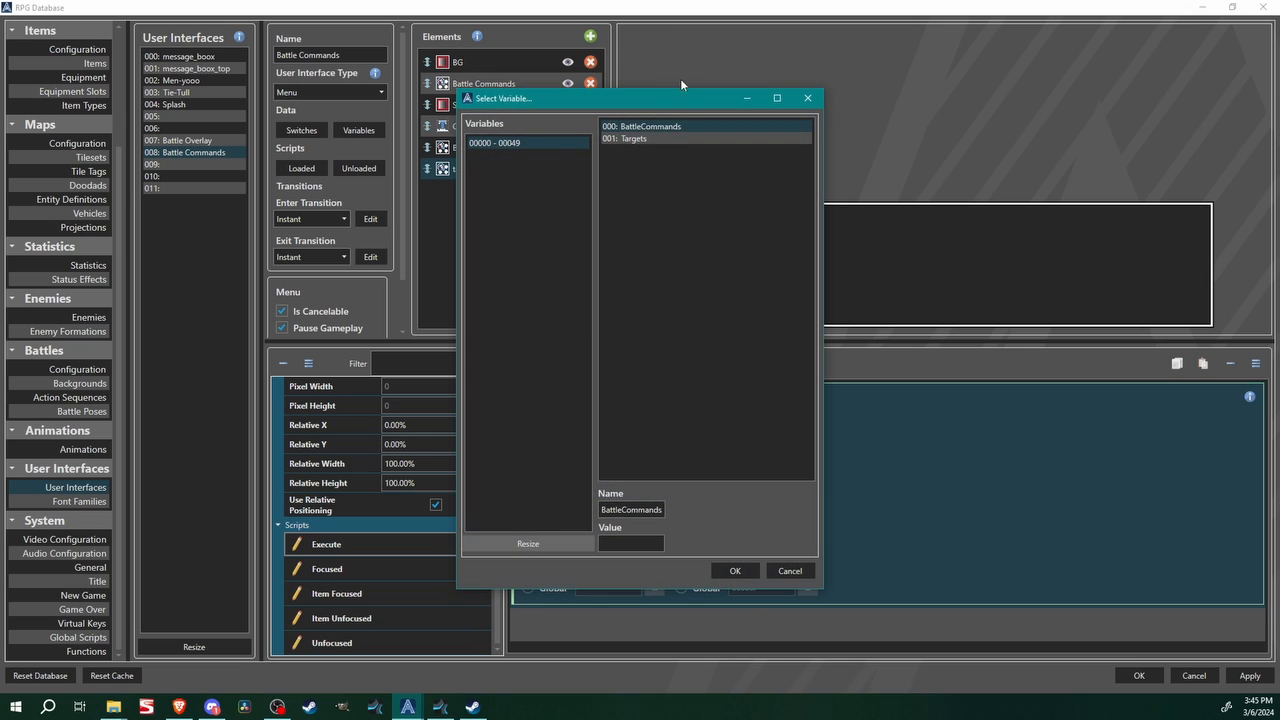
left_click(631, 139)
left_click(732, 571)
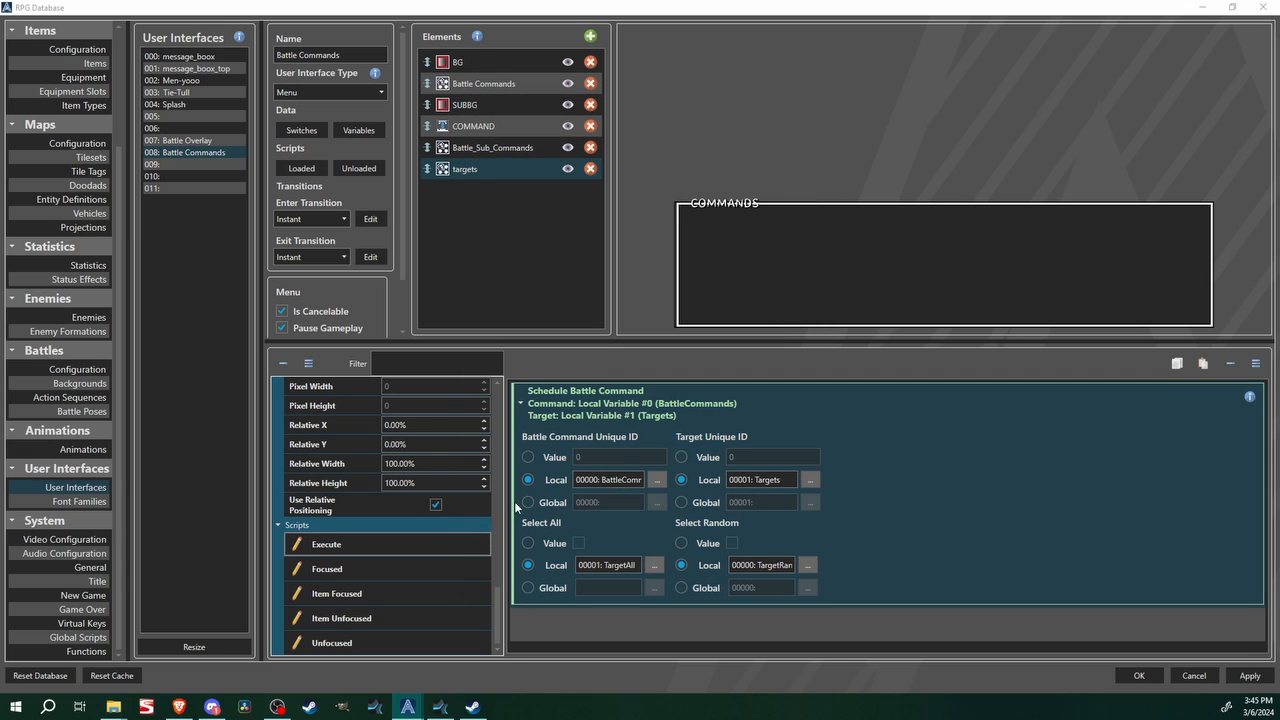
Add a Save Context Unique ID command to the Item Focused script of targets, saving to local variable 00001: Targets
left_click(389, 591)
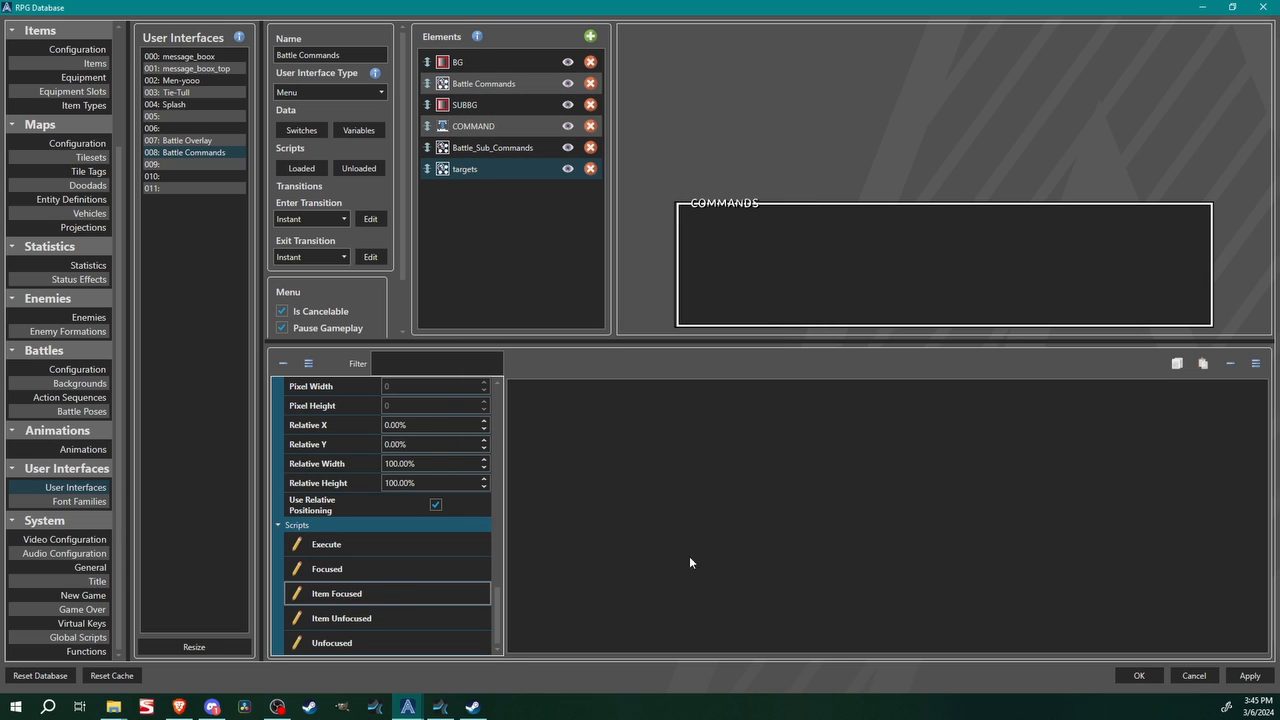
right_click(597, 403)
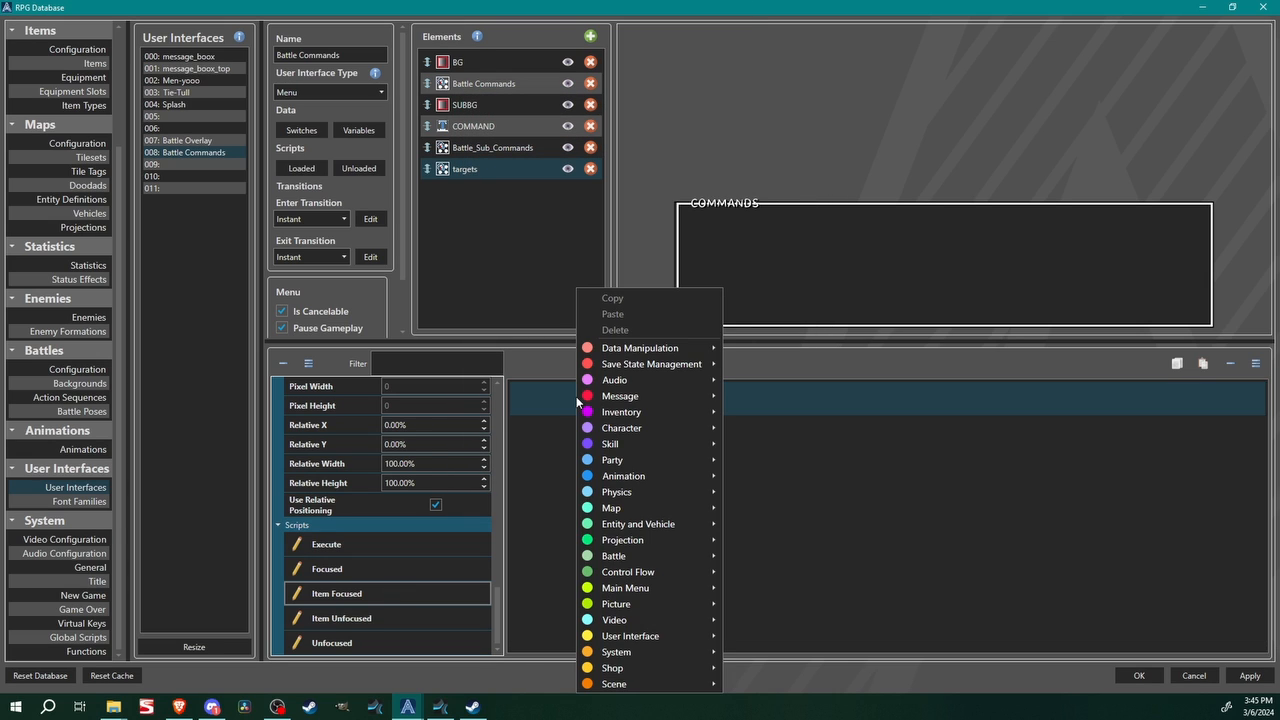
mouse_move(632, 638)
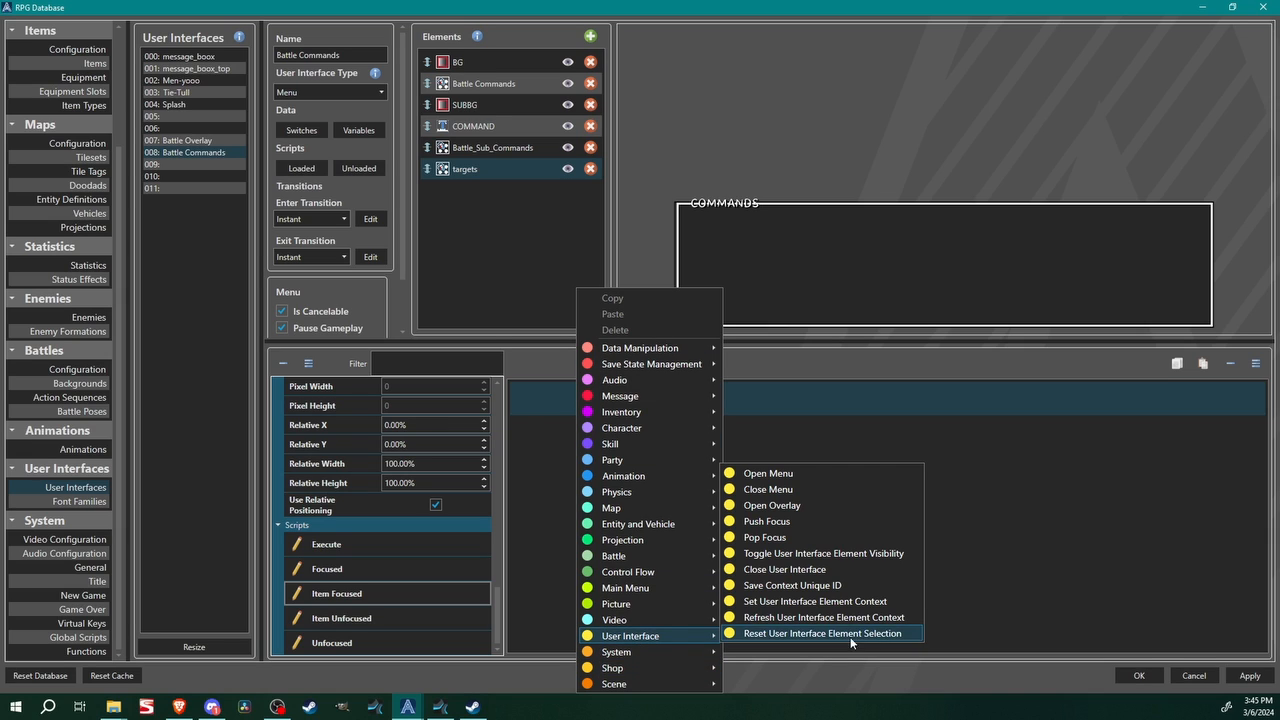
left_click(779, 586)
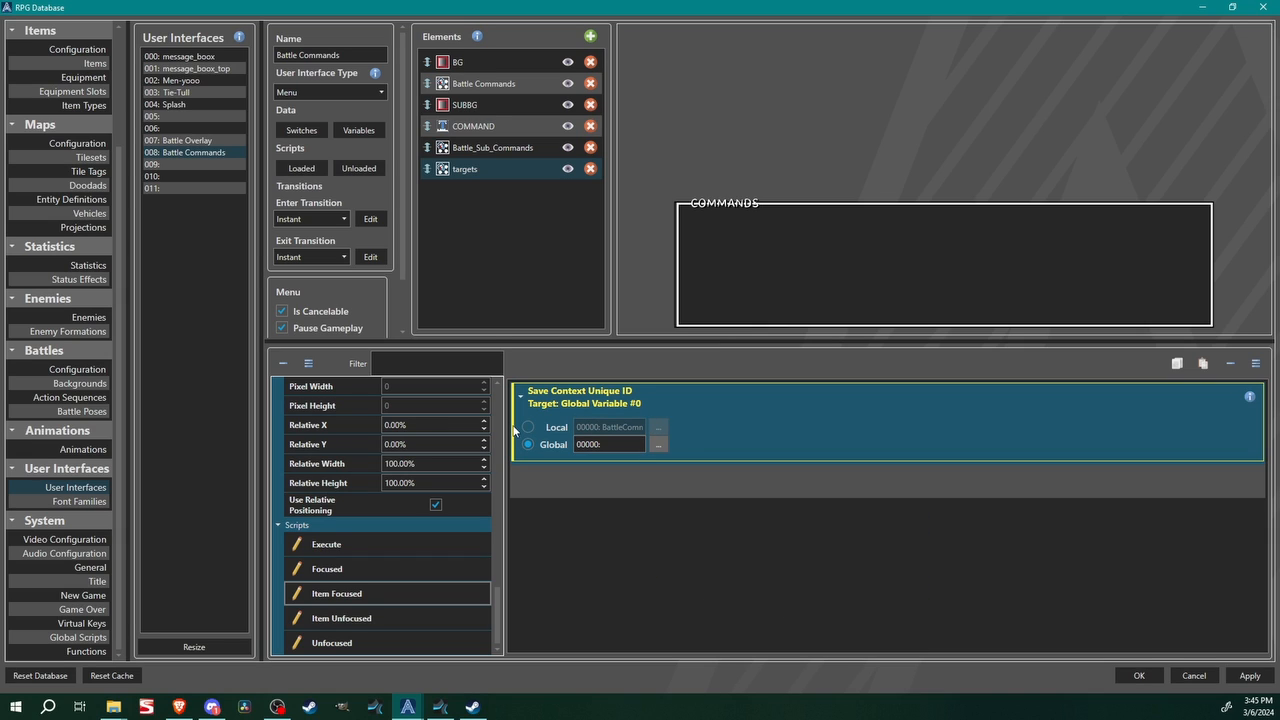
left_click(537, 425)
left_click(659, 427)
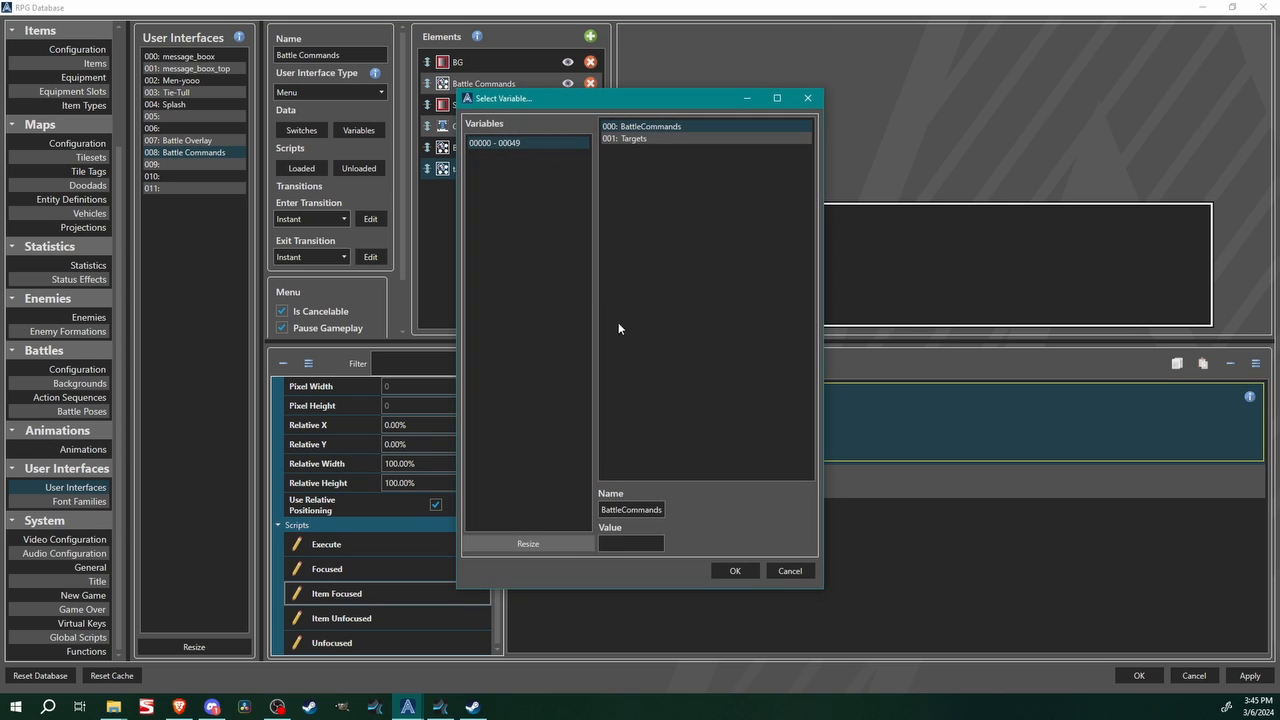
left_click(660, 138)
left_click(736, 576)
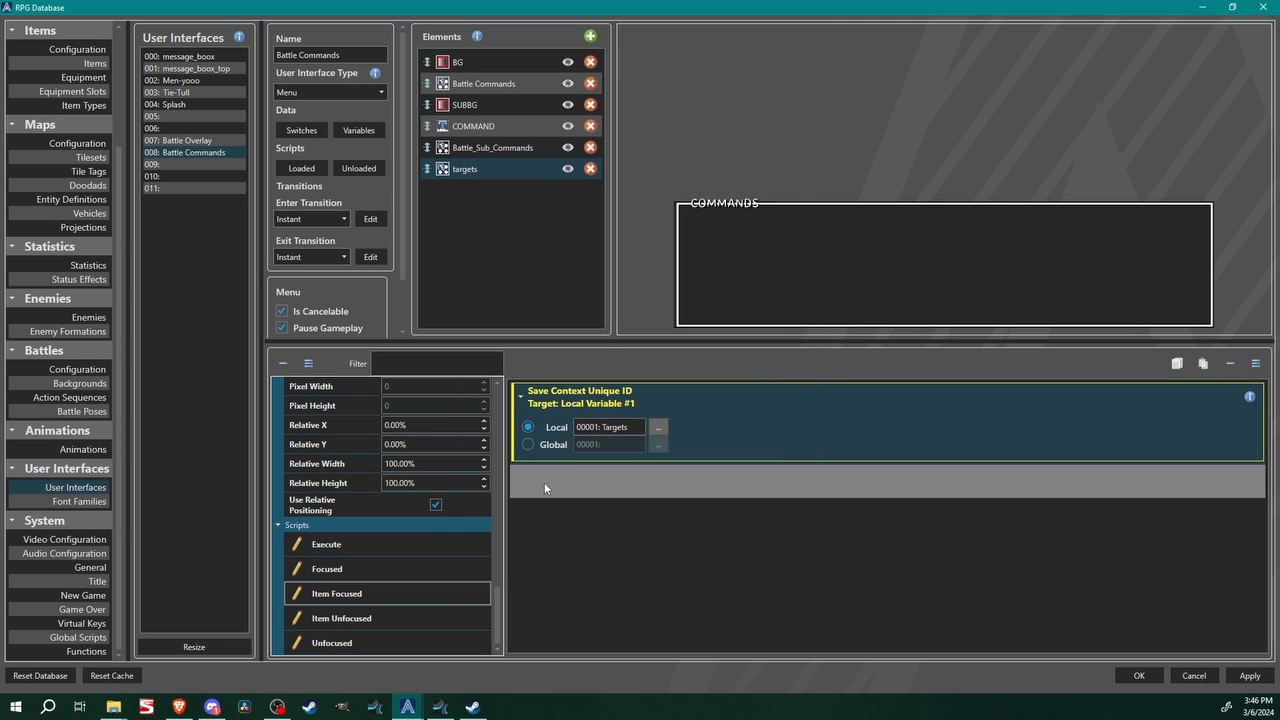
Add Show Battle Command Targets below the saved context, with its Battle Command Unique ID set to local variable 00000: BattleCommands
right_click(666, 489)
mouse_move(732, 356)
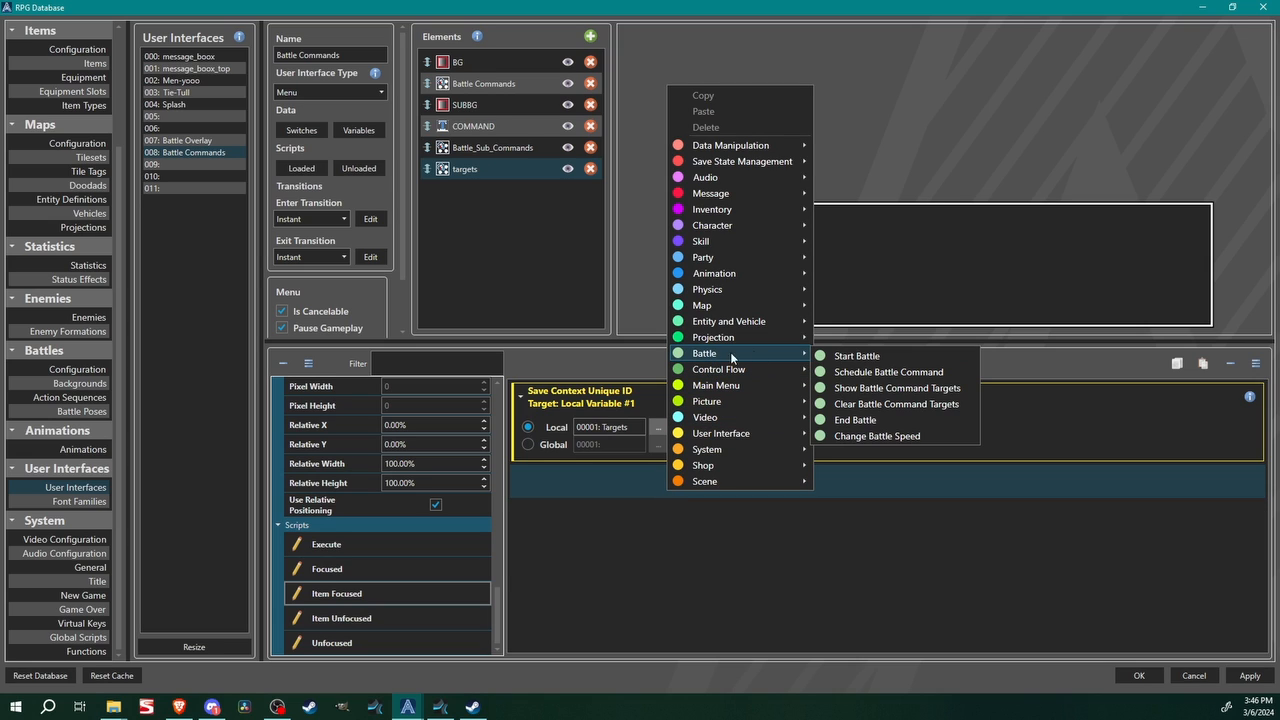
left_click(898, 389)
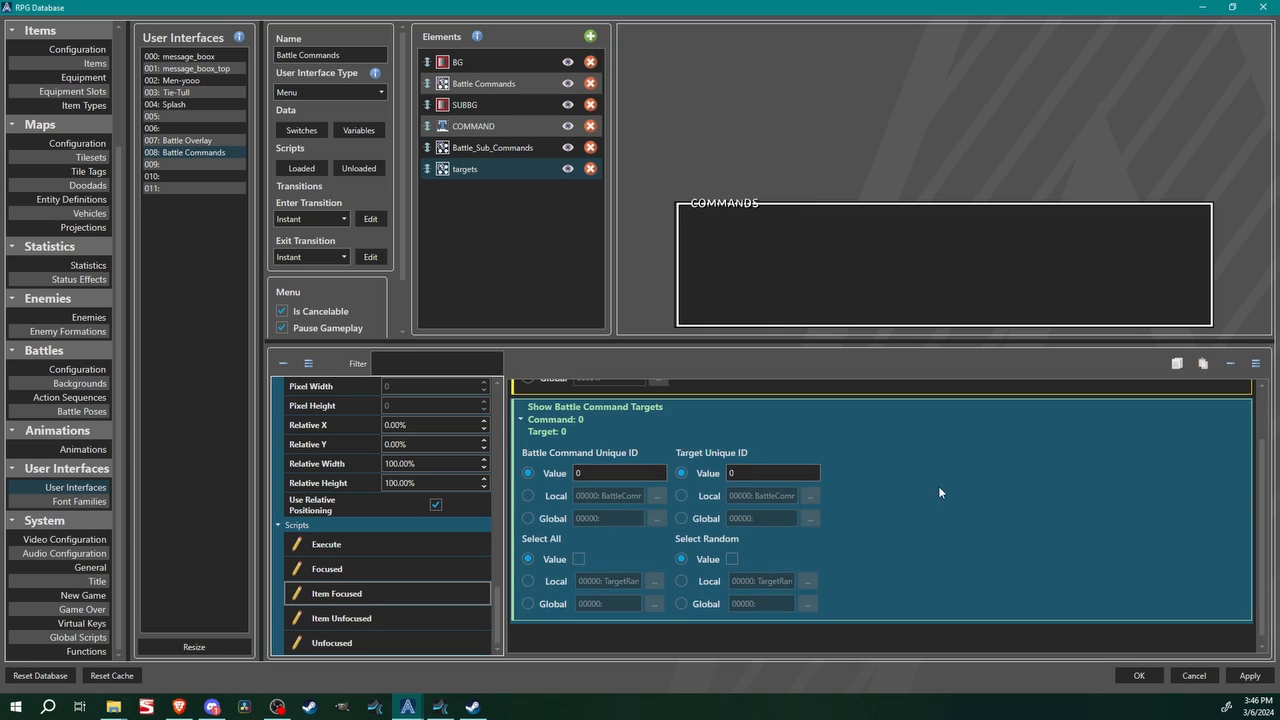
left_click(527, 495)
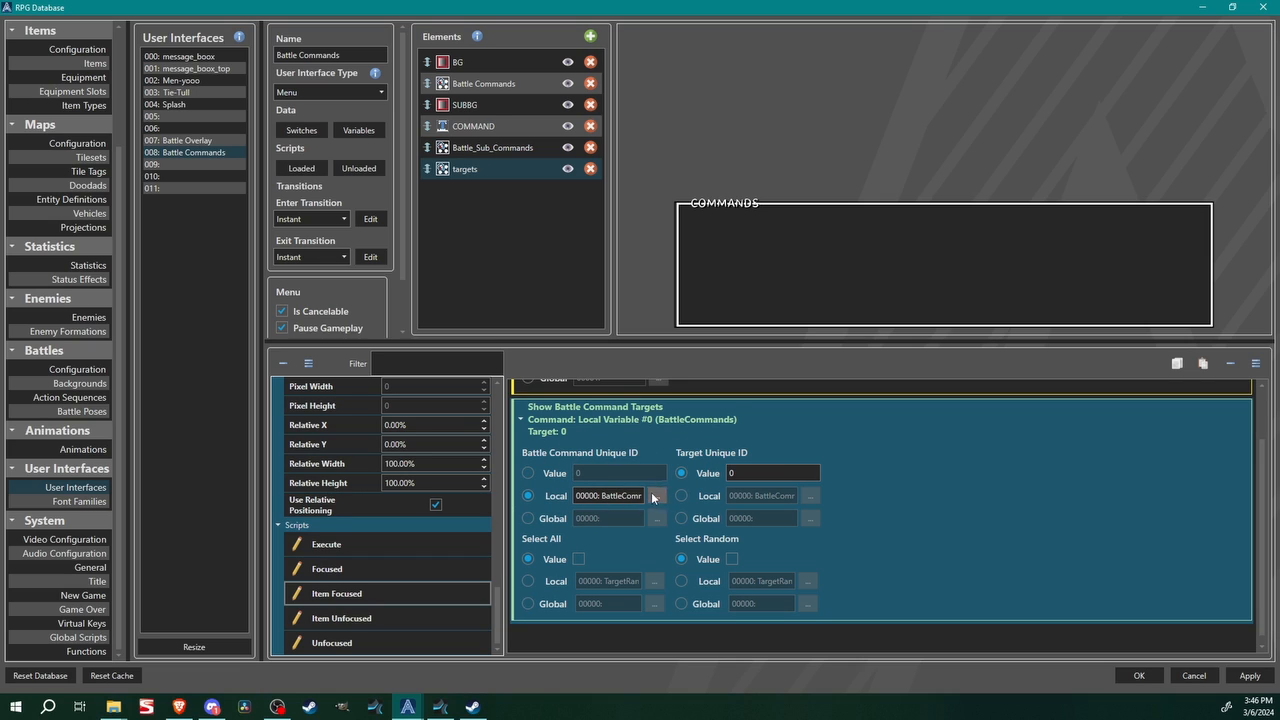
Set the Target Unique ID of Show Battle Command Targets to local variable 00001: Targets
left_click(681, 495)
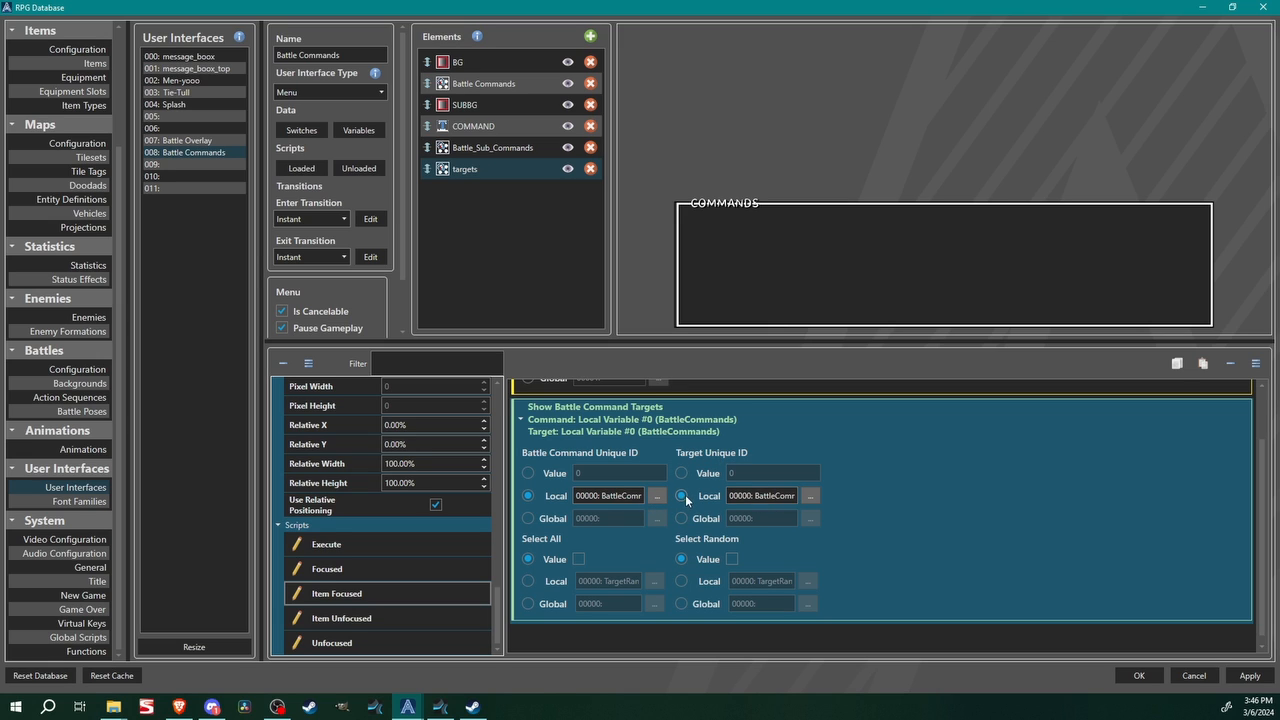
left_click(807, 495)
left_click(652, 139)
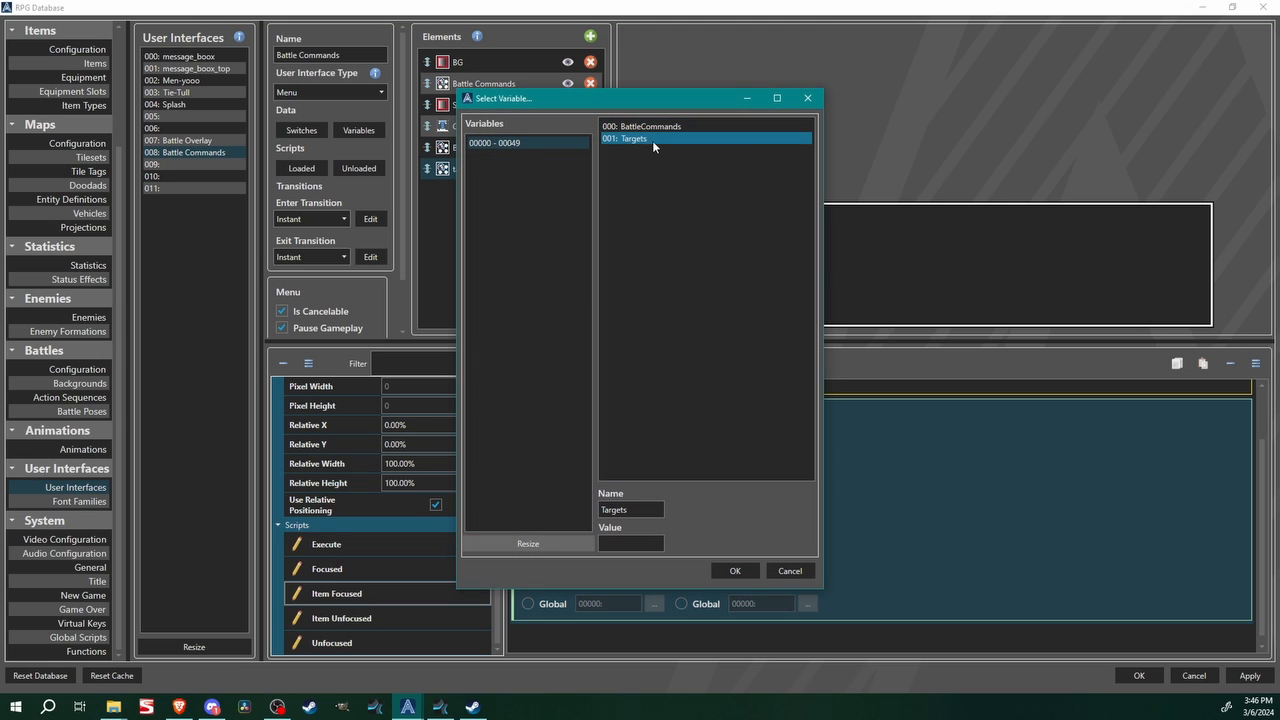
left_click(735, 571)
In Show Battle Command Targets, set Select All to local switch 00001: TargetAll and Select Random to local switch 00000: TargetRandom
left_click(527, 581)
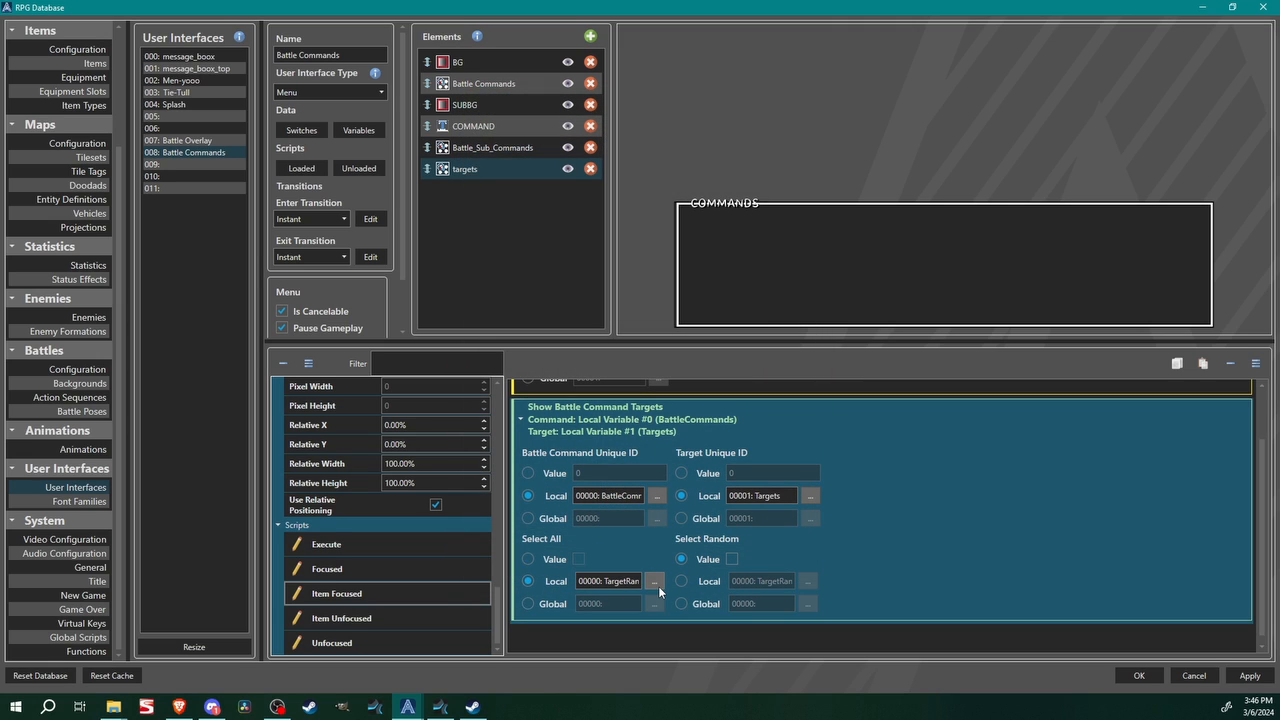
left_click(654, 581)
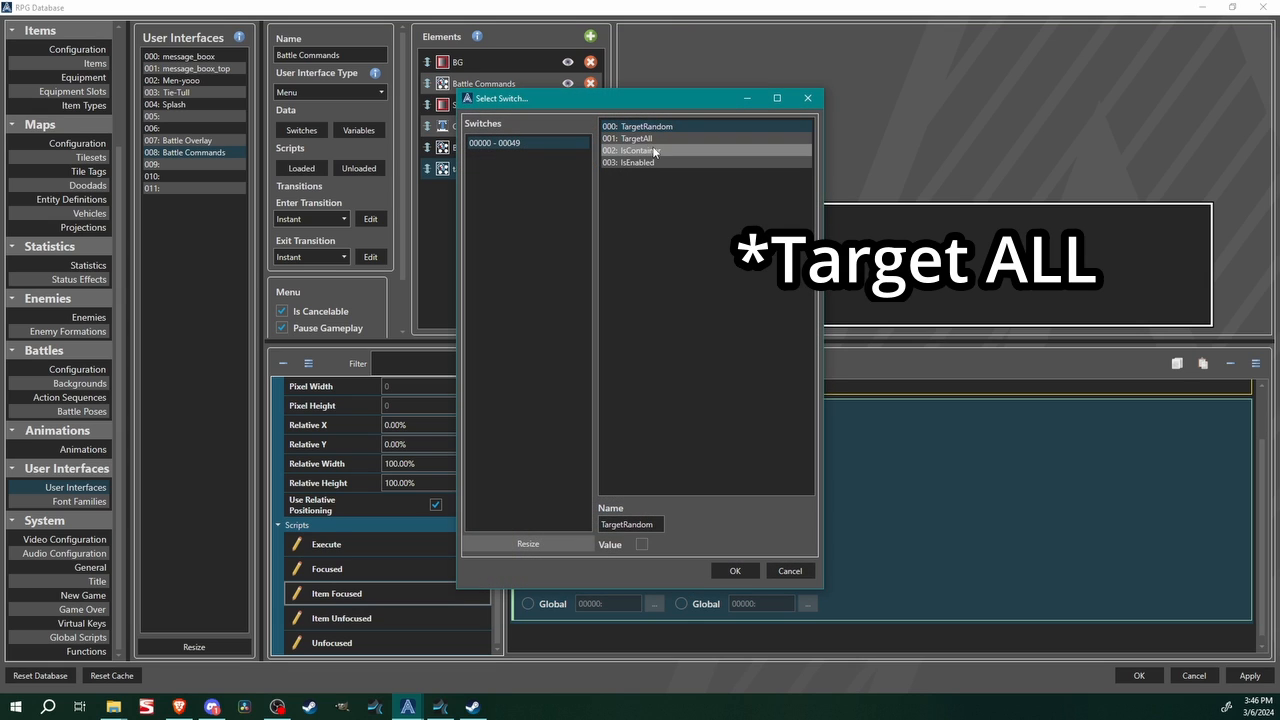
left_click(645, 139)
left_click(724, 570)
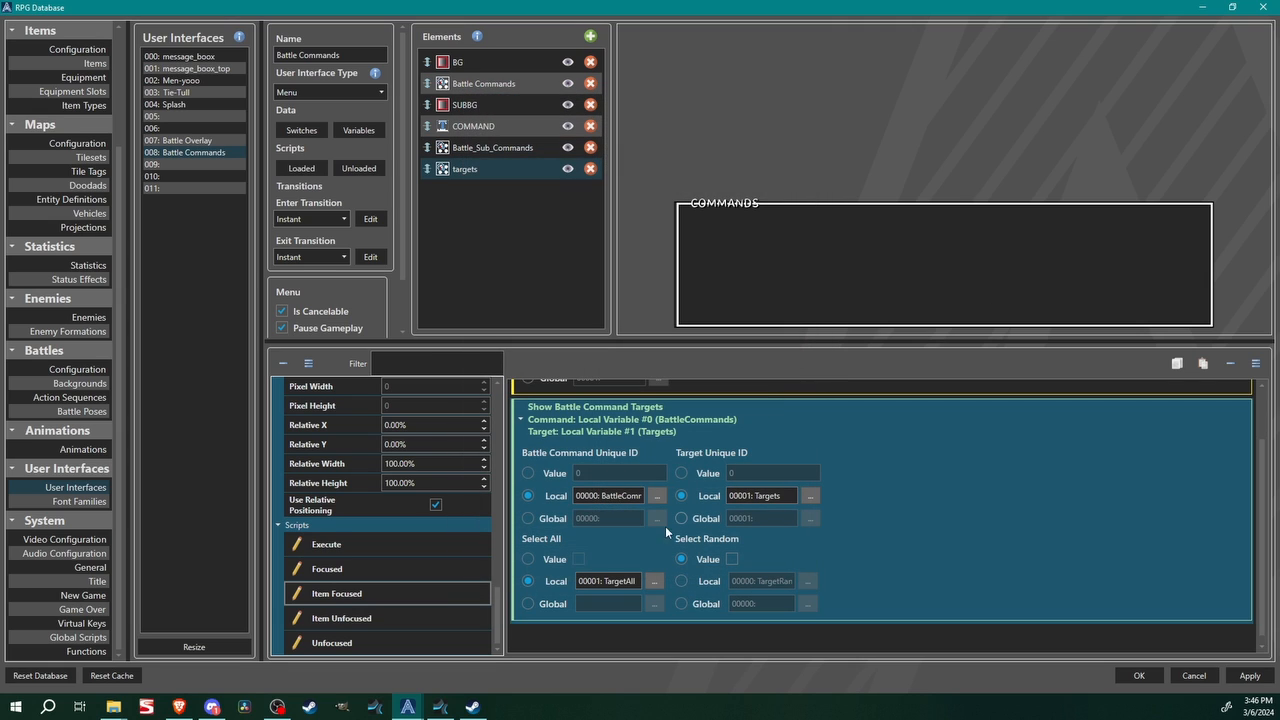
left_click(700, 583)
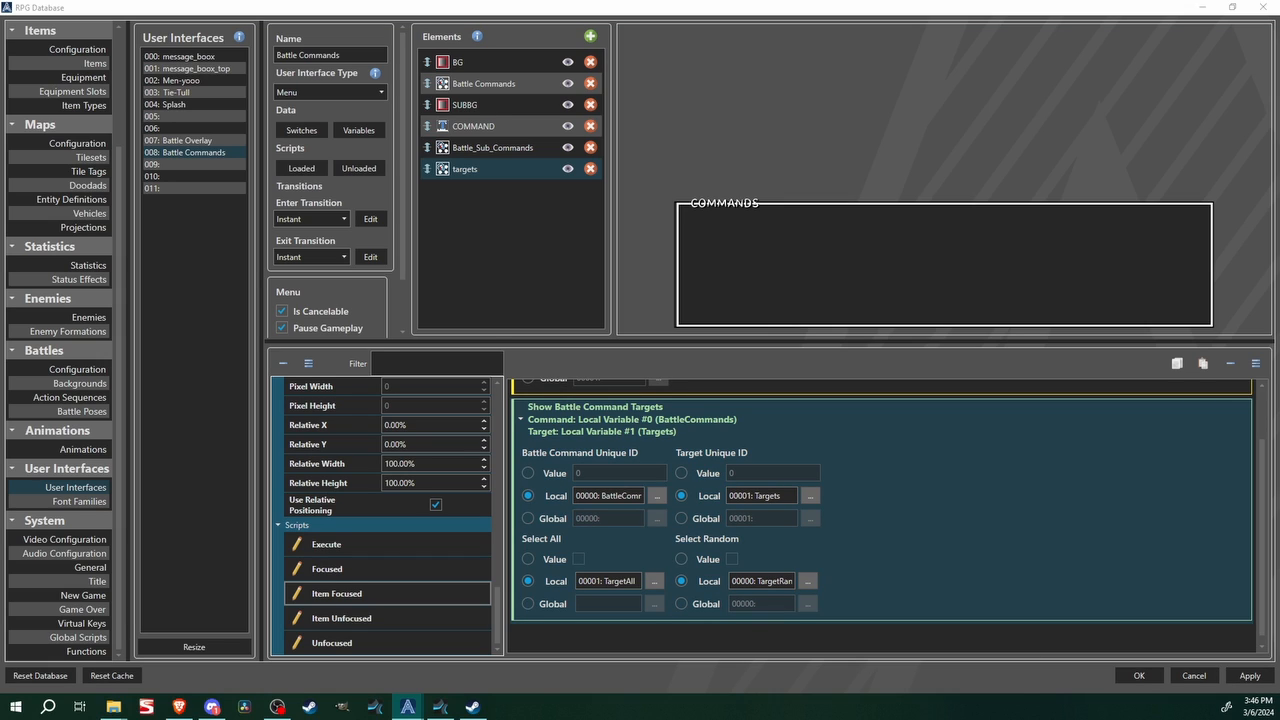
Add a Clear Battle Command Targets command to the Unfocused script of the targets element
left_click(369, 643)
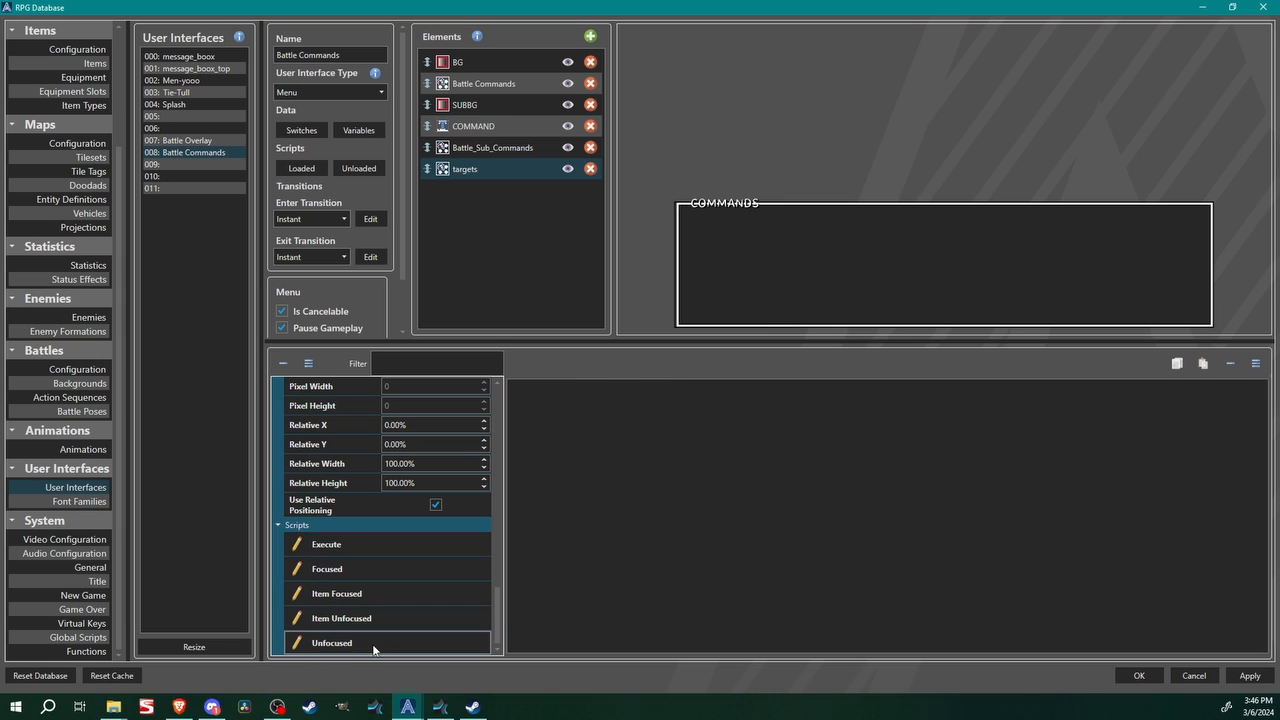
right_click(578, 391)
right_click(545, 400)
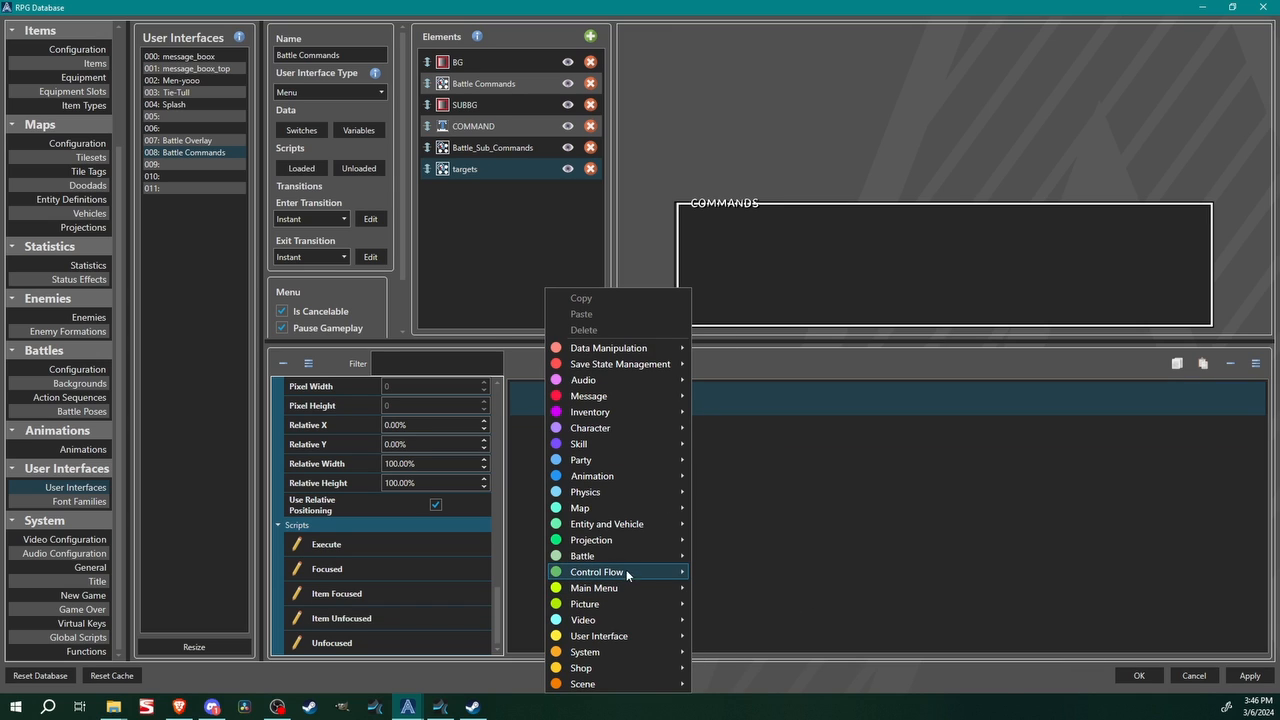
mouse_move(619, 557)
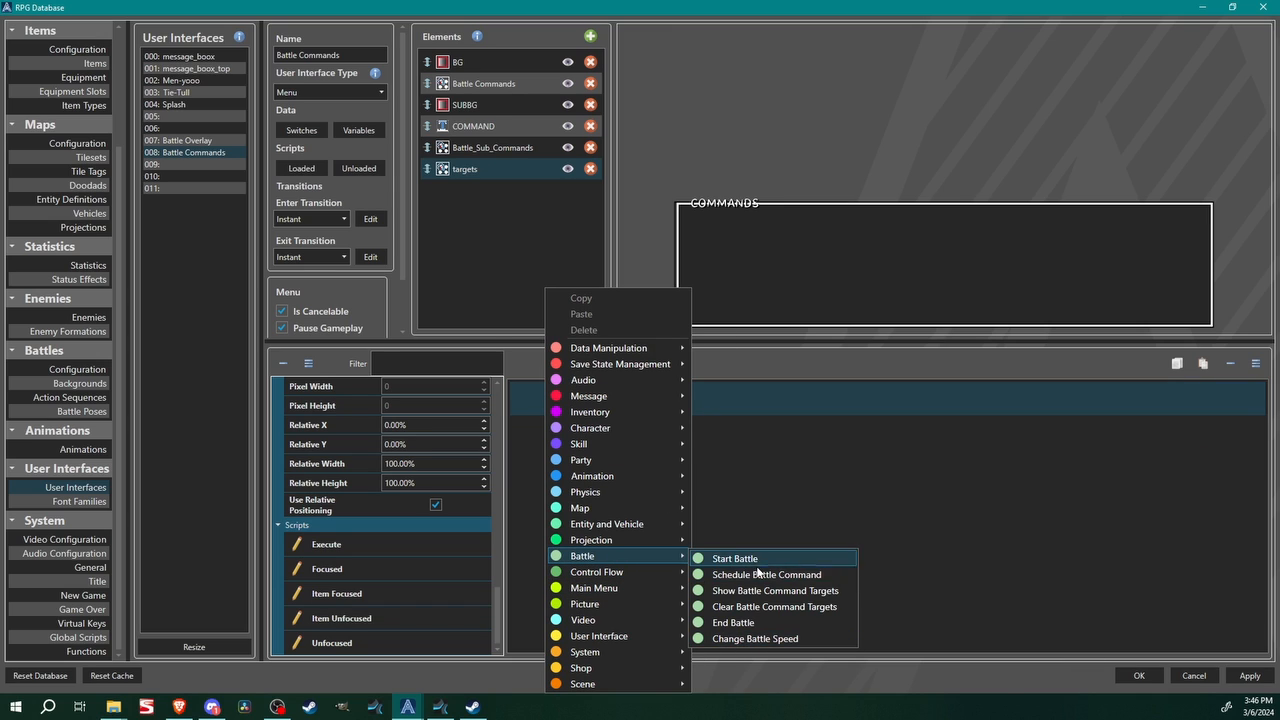
left_click(765, 607)
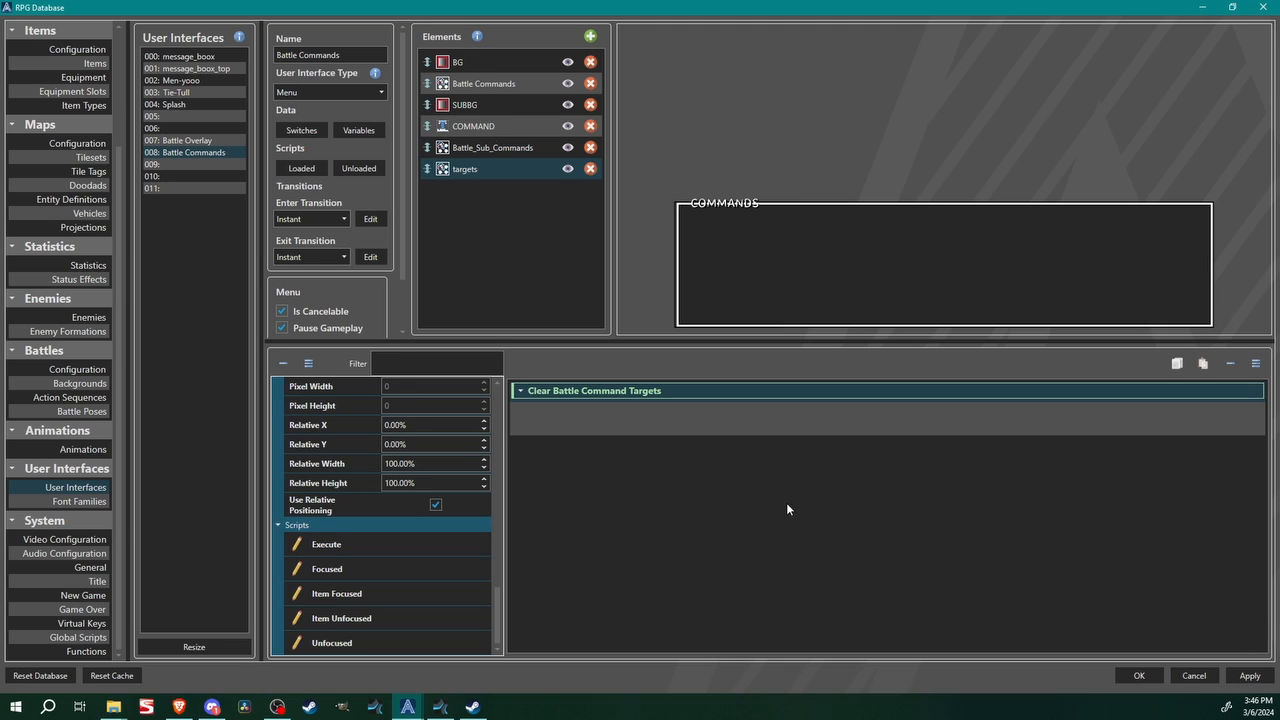
Resize the Skill Types list in the database to five entries
left_click_drag(400, 227, 406, 139)
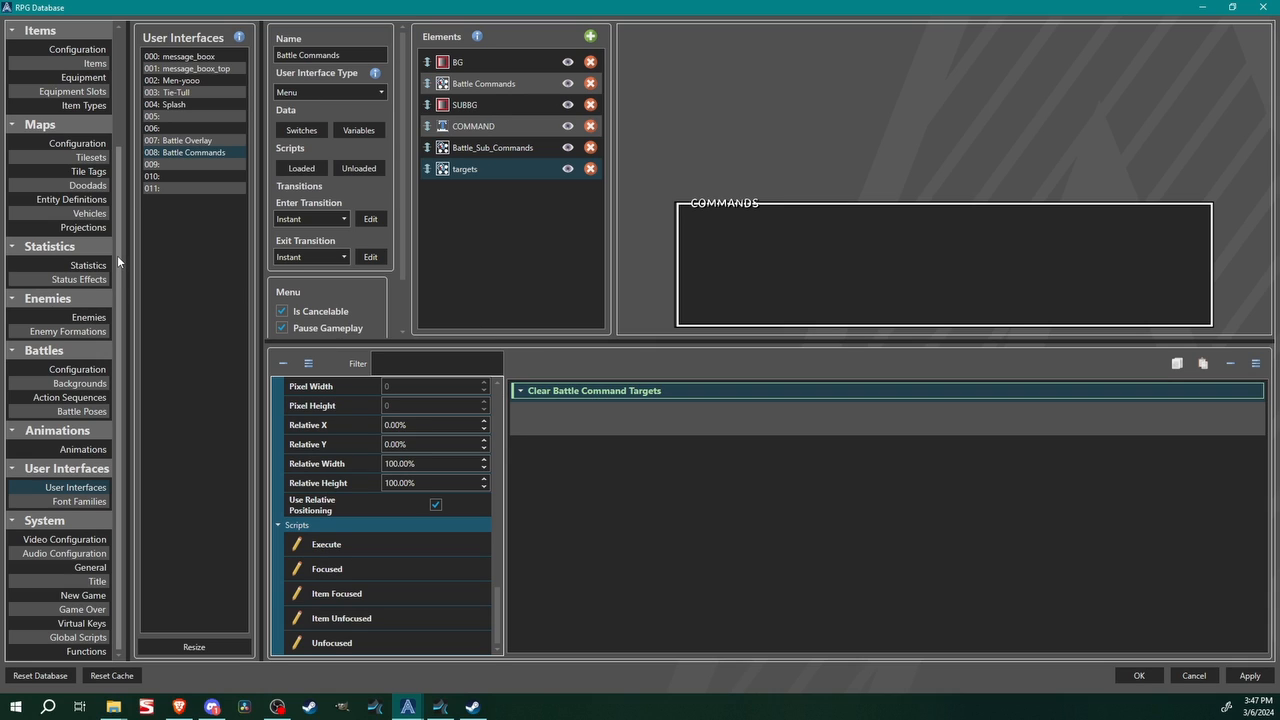
left_click_drag(118, 326, 123, 180)
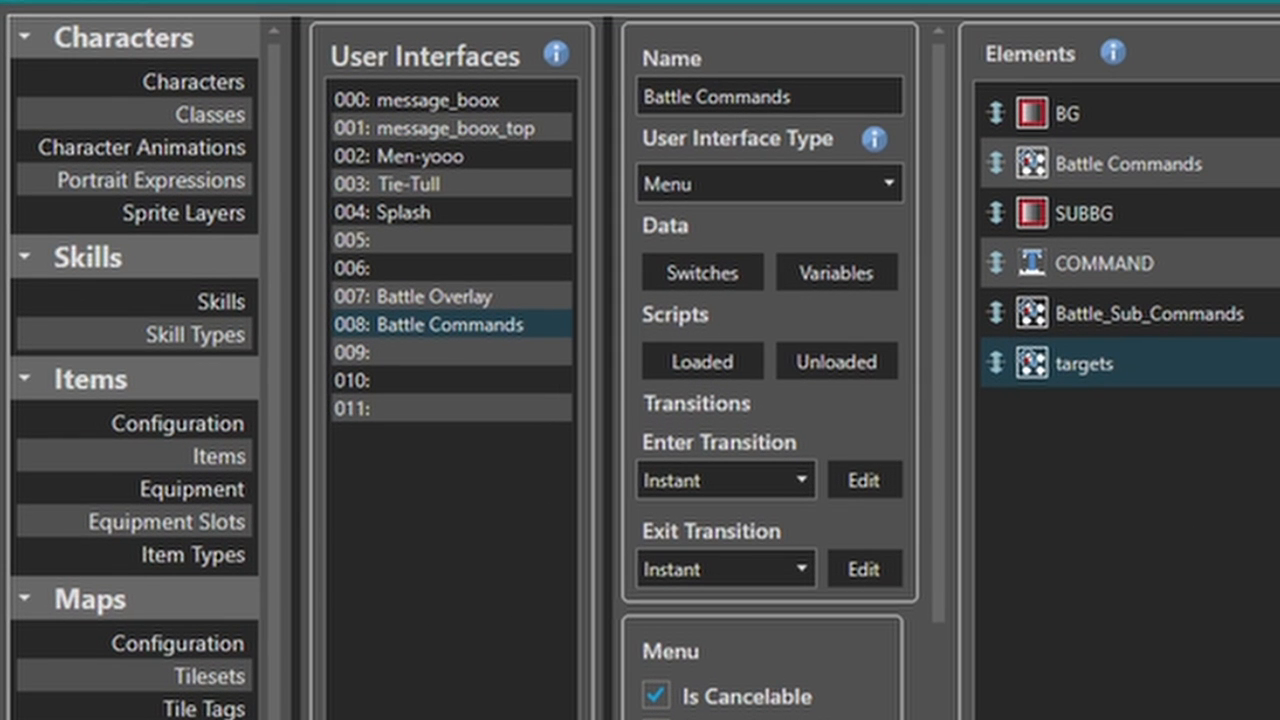
left_click(180, 333)
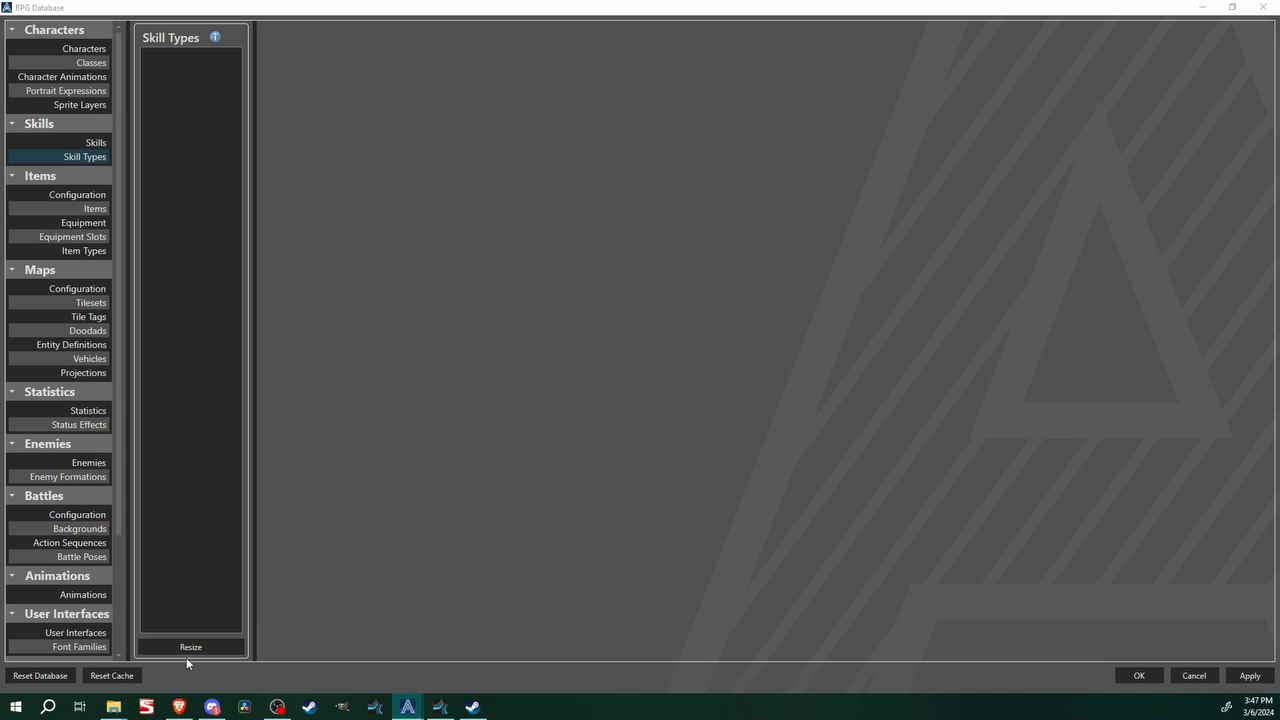
left_click(190, 647)
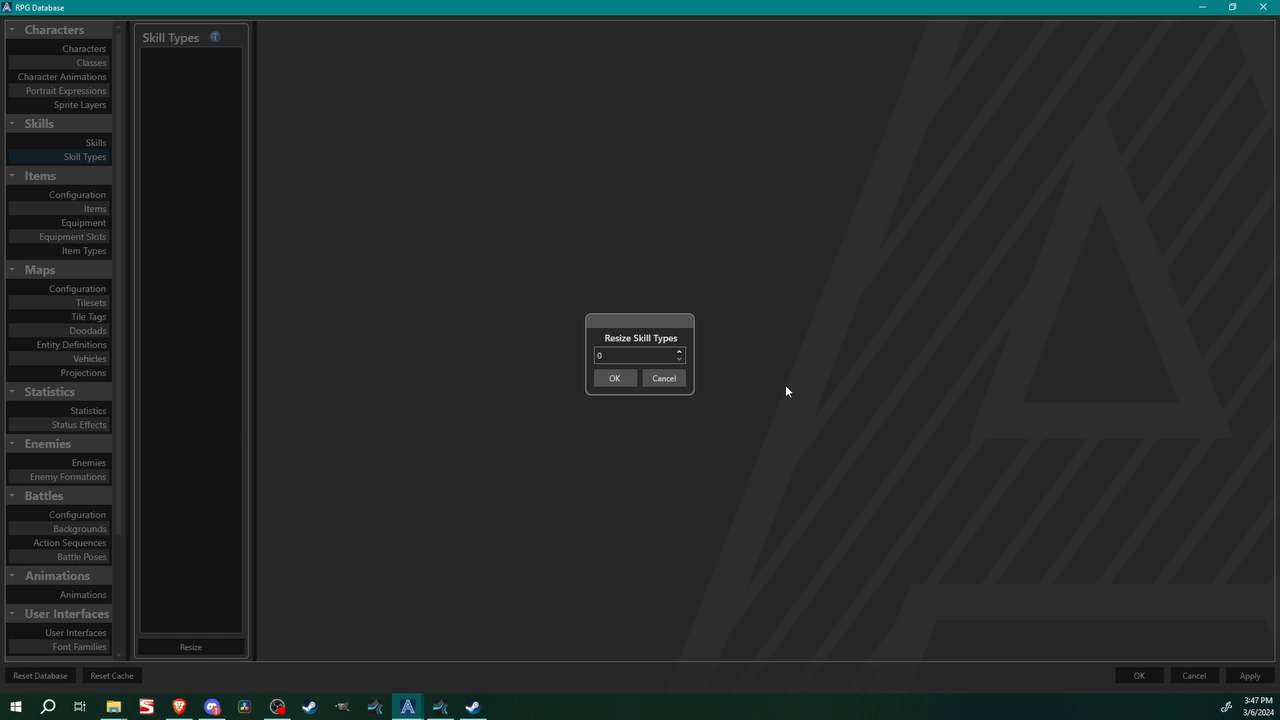
left_click(613, 378)
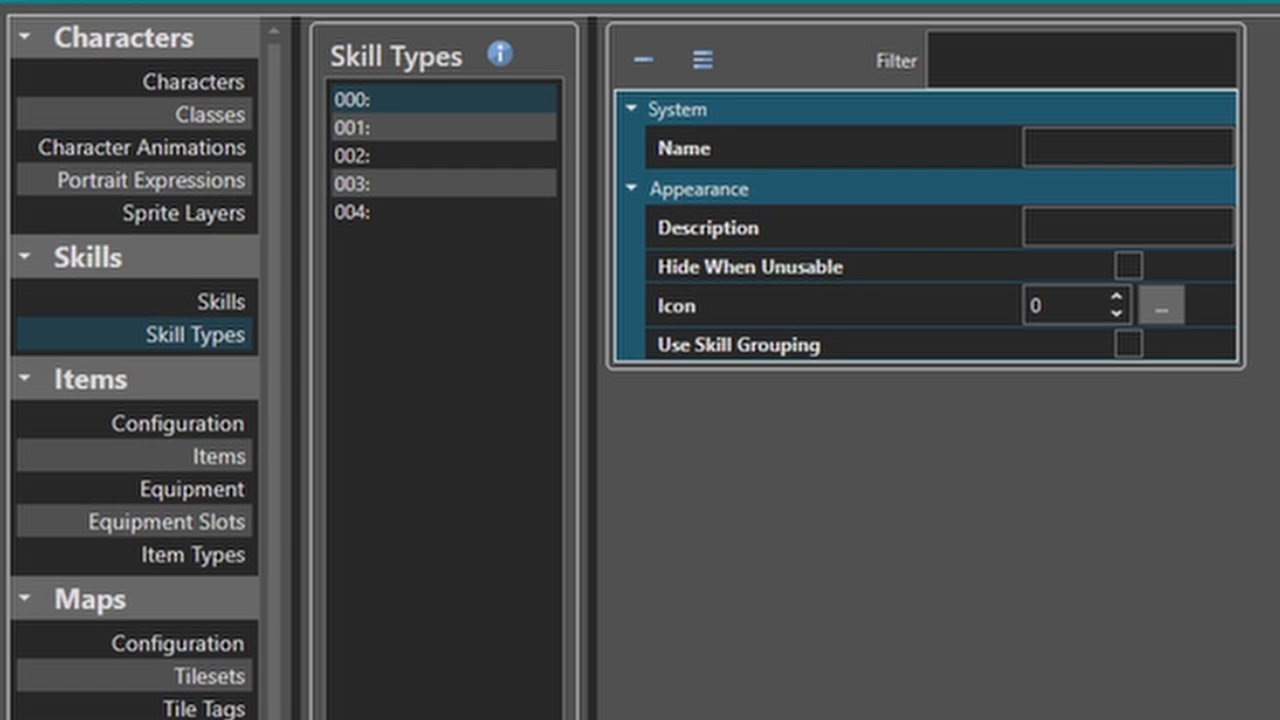
Name skill type 000 Attack and set its description to Basic
left_click(160, 52)
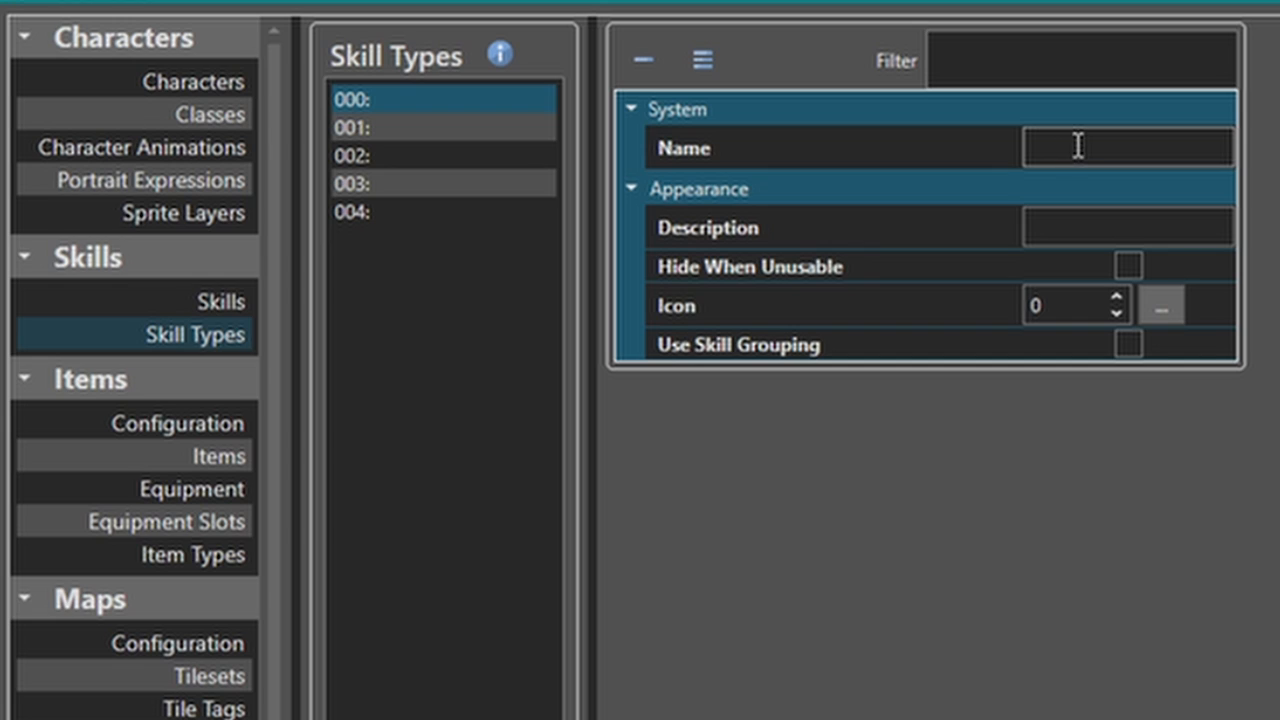
left_click(1118, 147)
type("Attack")
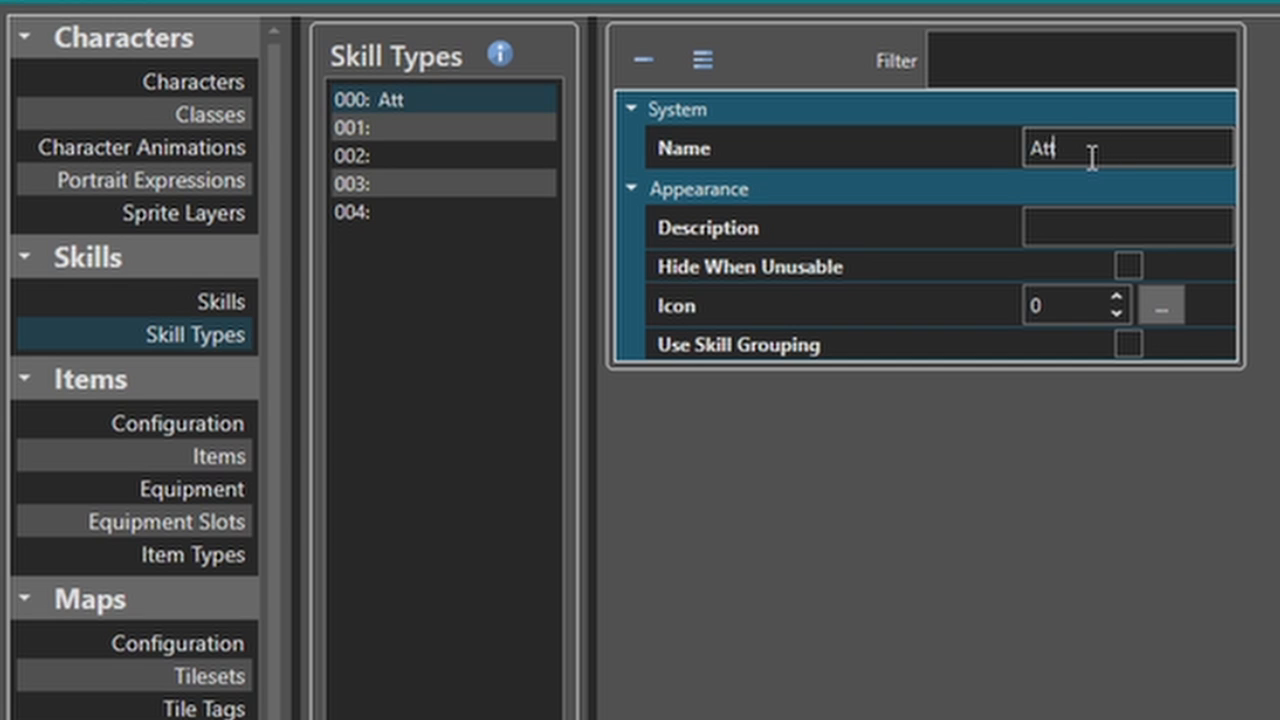
left_click(1070, 220)
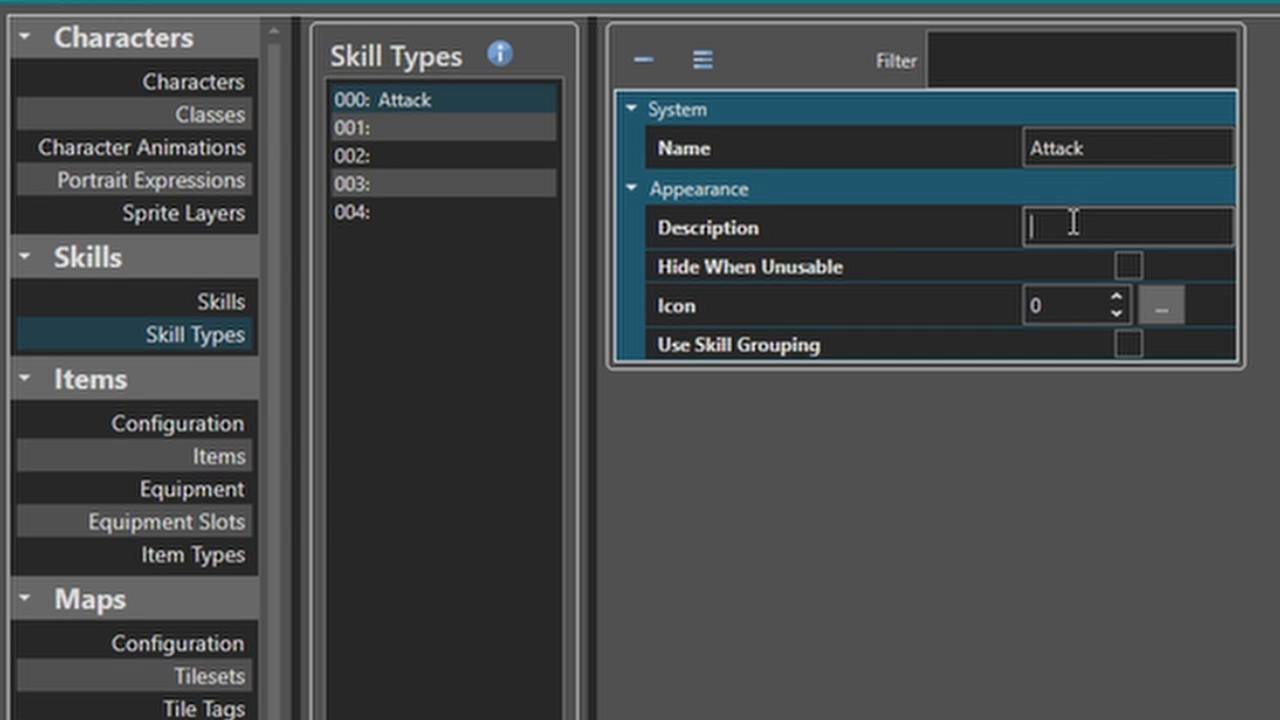
type("Attack")
key("ctrl+a")
type("Basic")
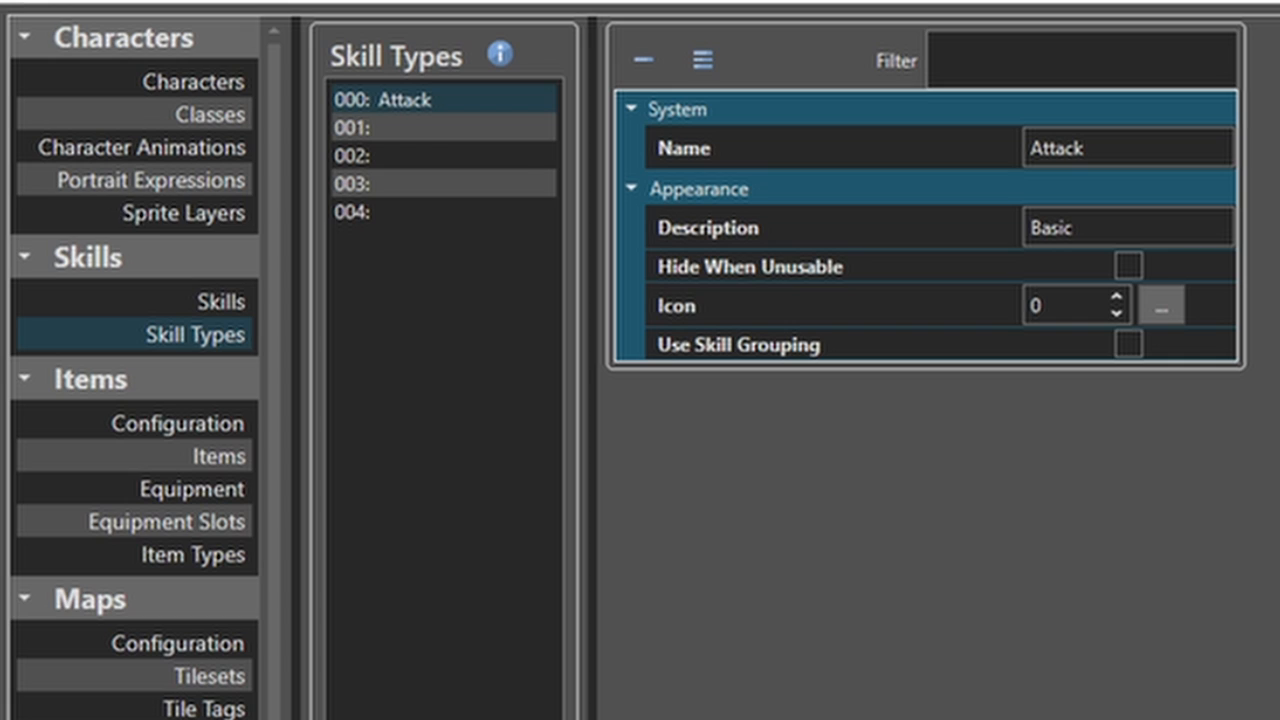
Name skill type 001 Magic and skill type 002 Skill
left_click(448, 123)
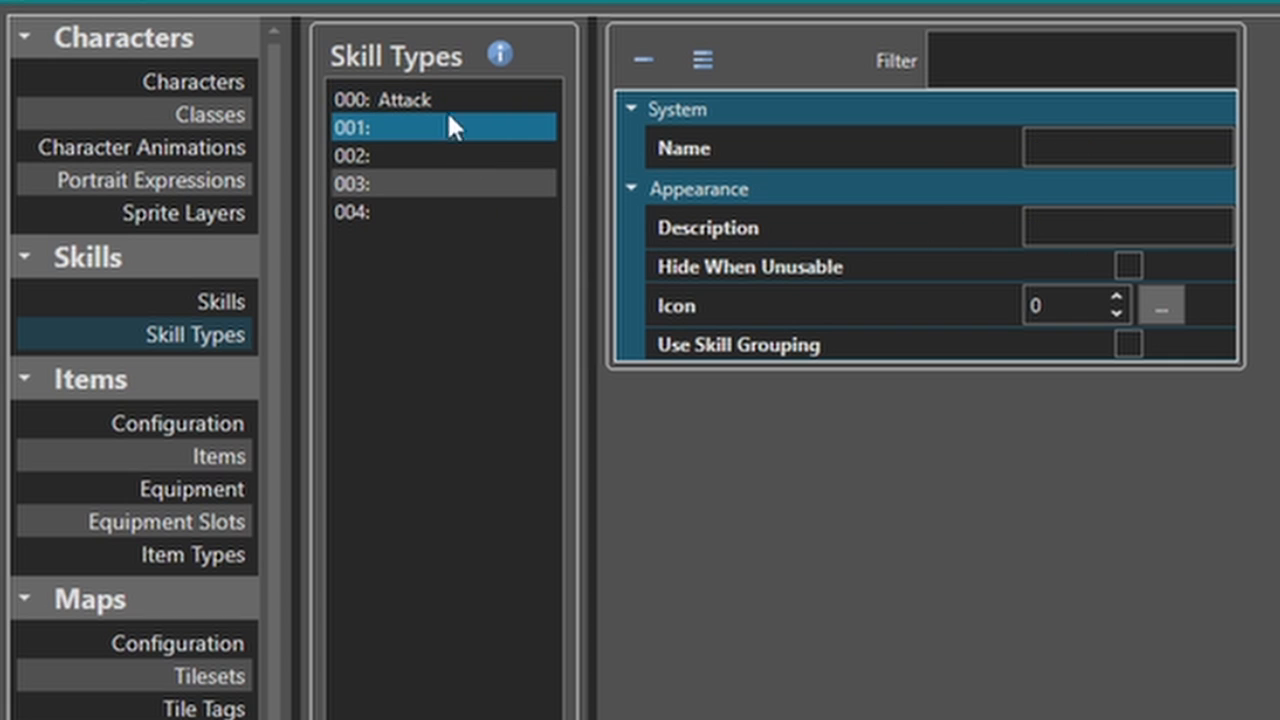
left_click(448, 106)
left_click(448, 128)
left_click(1090, 148)
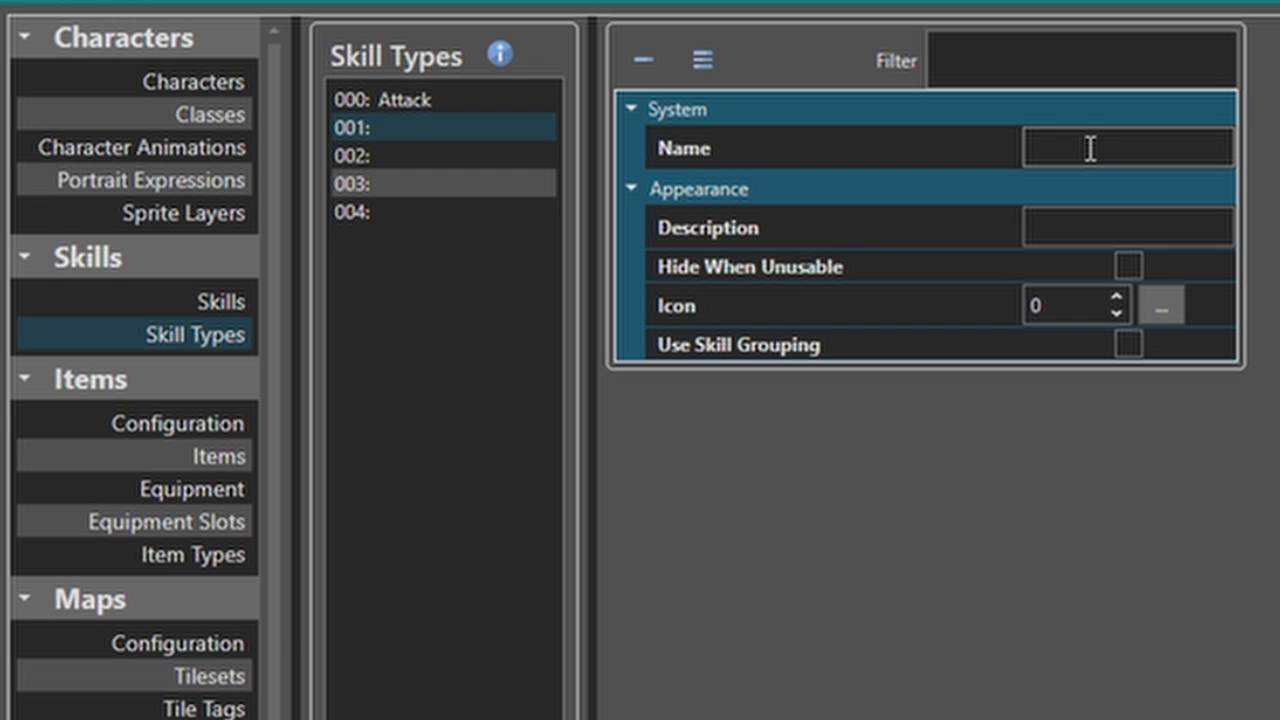
type("Magic")
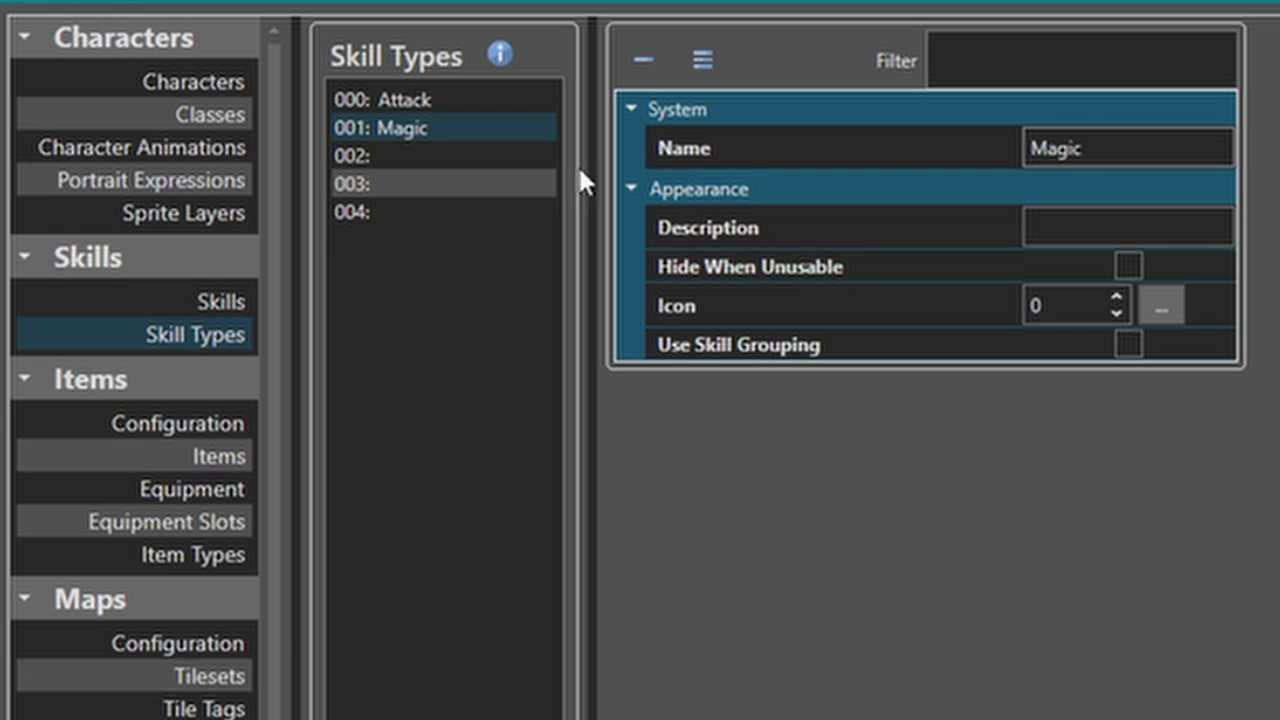
left_click(462, 157)
left_click(1083, 149)
type("Skill")
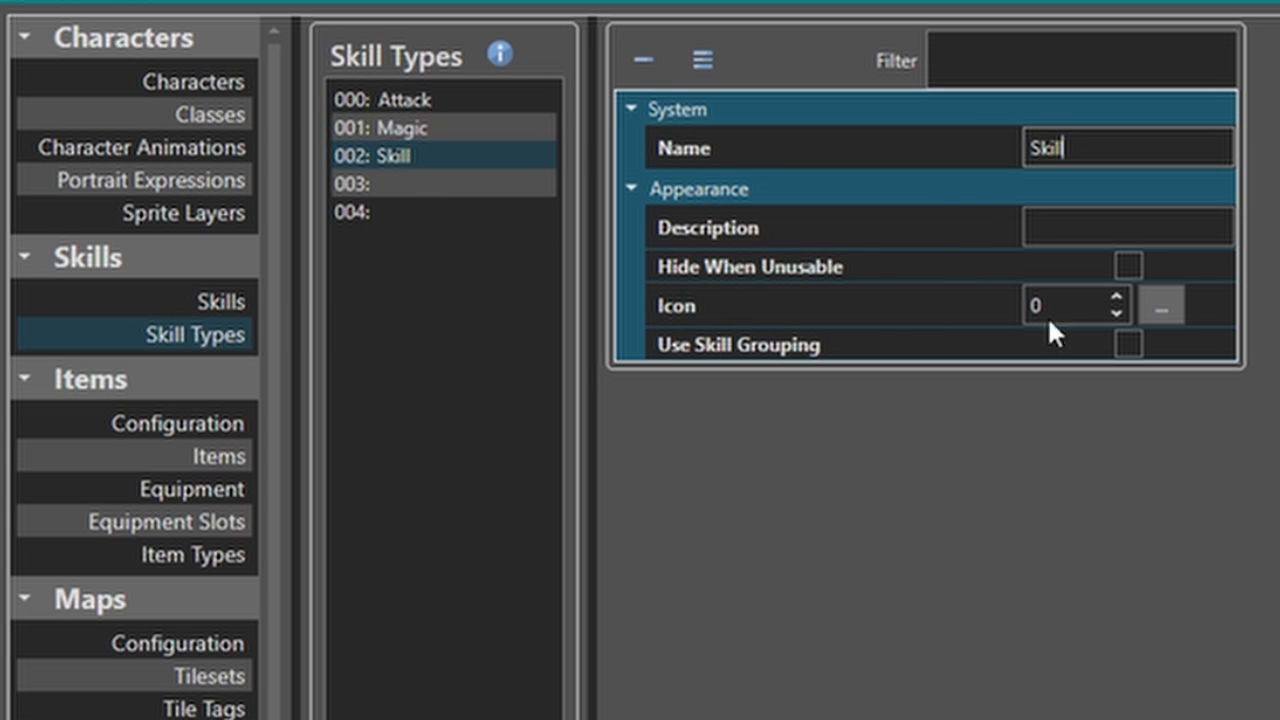
Enable Use Skill Grouping for both the Magic and the Skill skill types
left_click(414, 131)
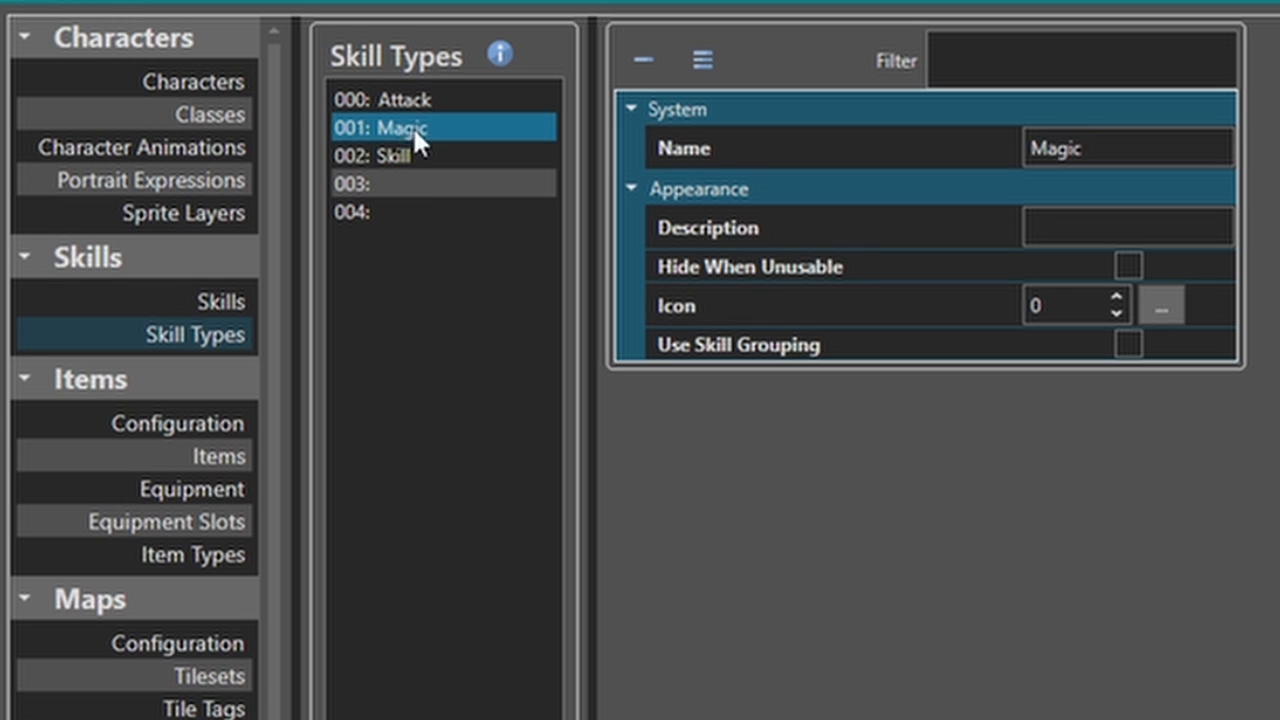
left_click(420, 155)
left_click(425, 134)
left_click(425, 160)
left_click(425, 134)
left_click(423, 154)
left_click(425, 132)
left_click(1126, 343)
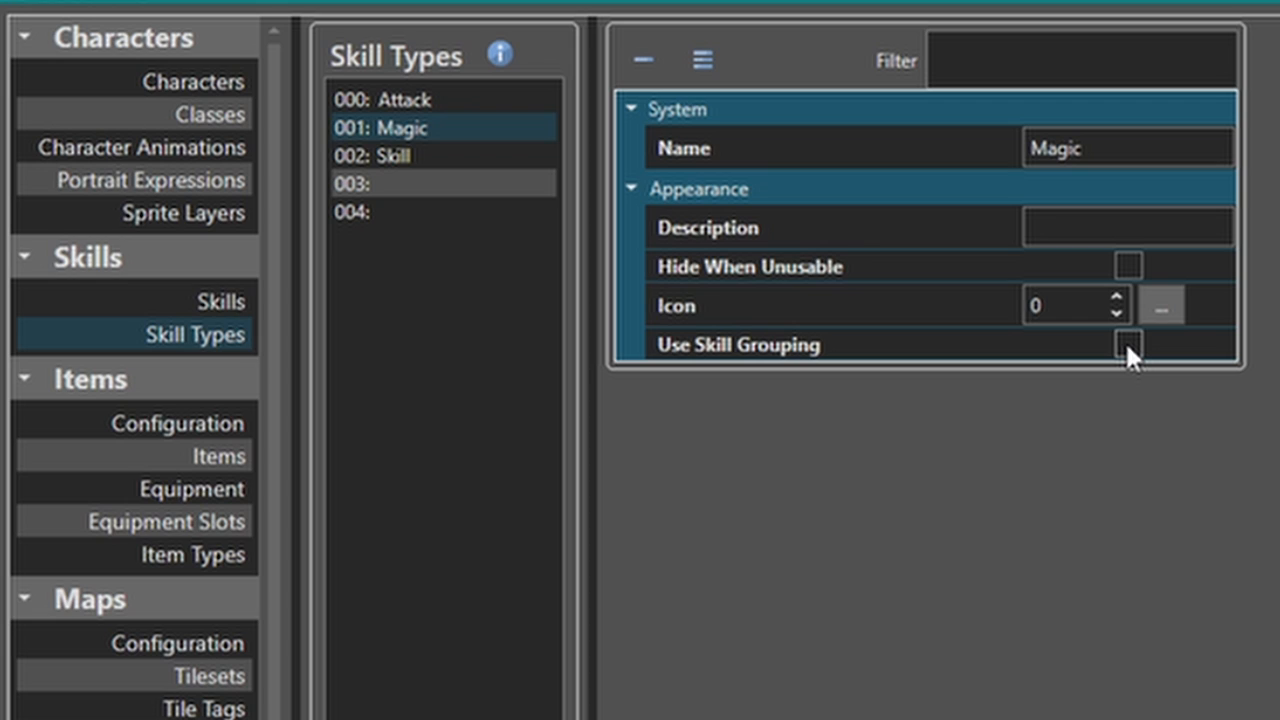
left_click(359, 150)
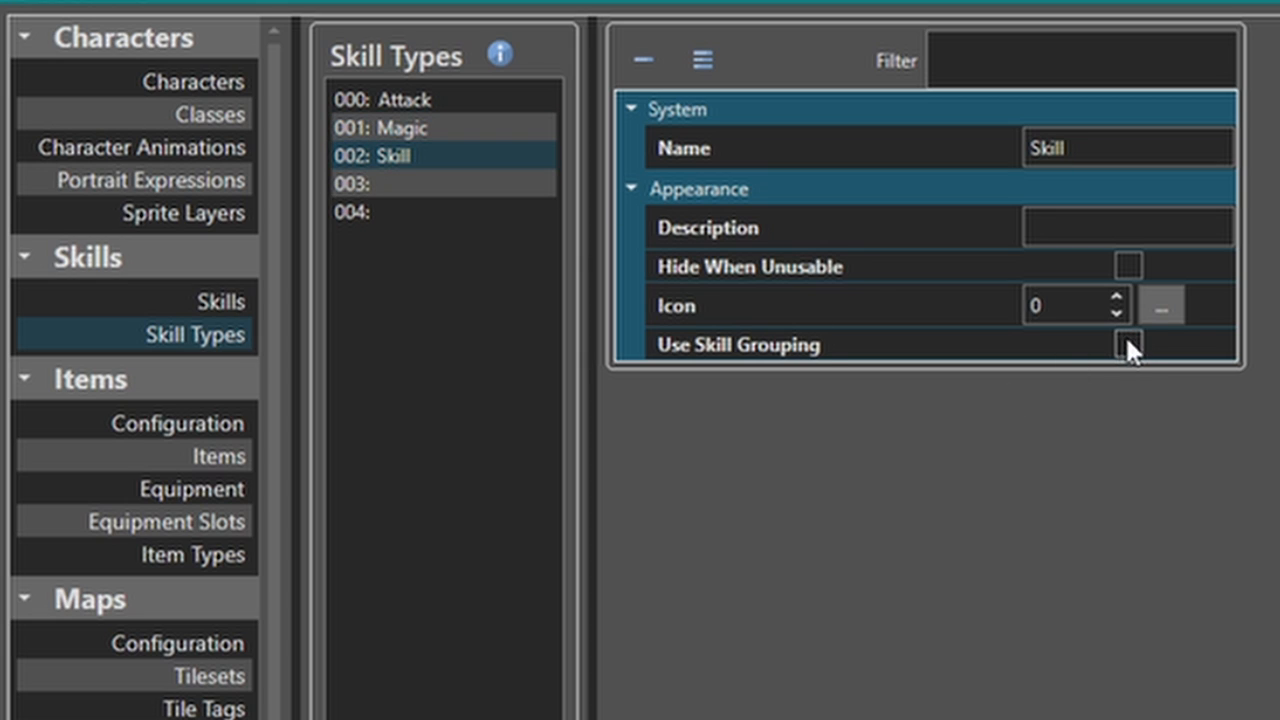
left_click(1127, 343)
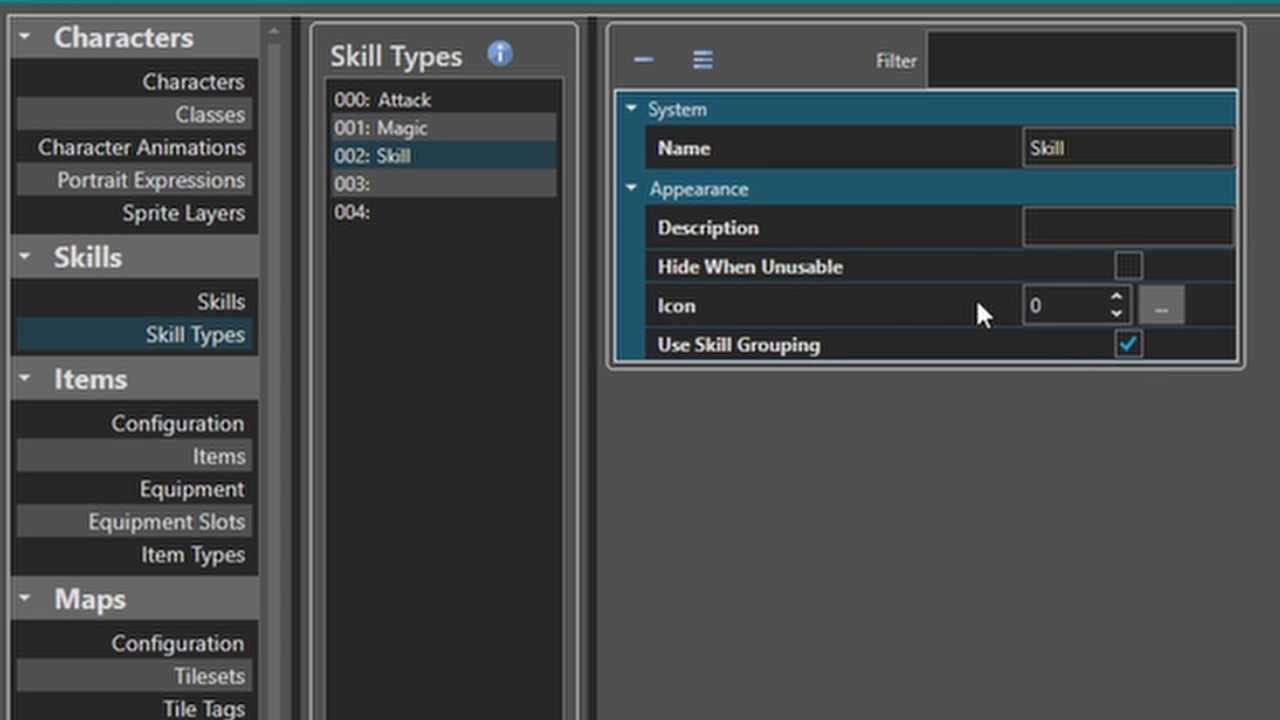
left_click(1165, 304)
left_click(386, 134)
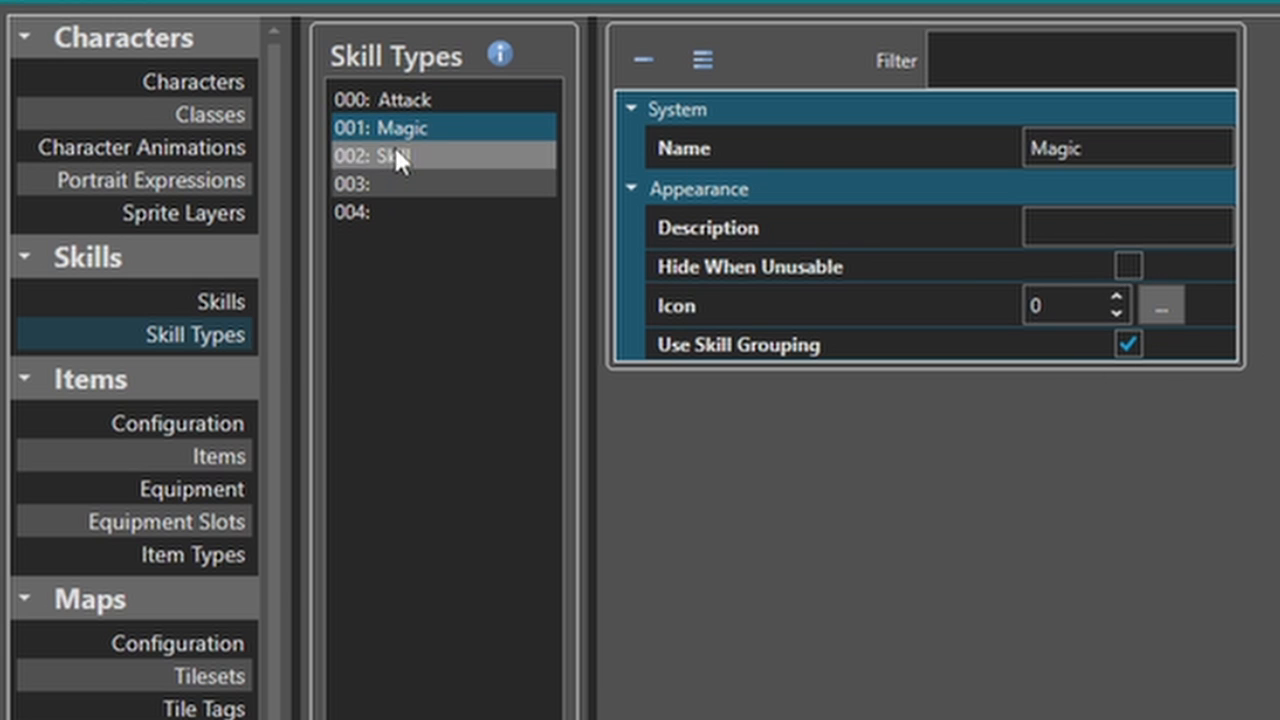
left_click(394, 150)
Name skill type 003 Item and skill type 004 Escape
left_click(391, 185)
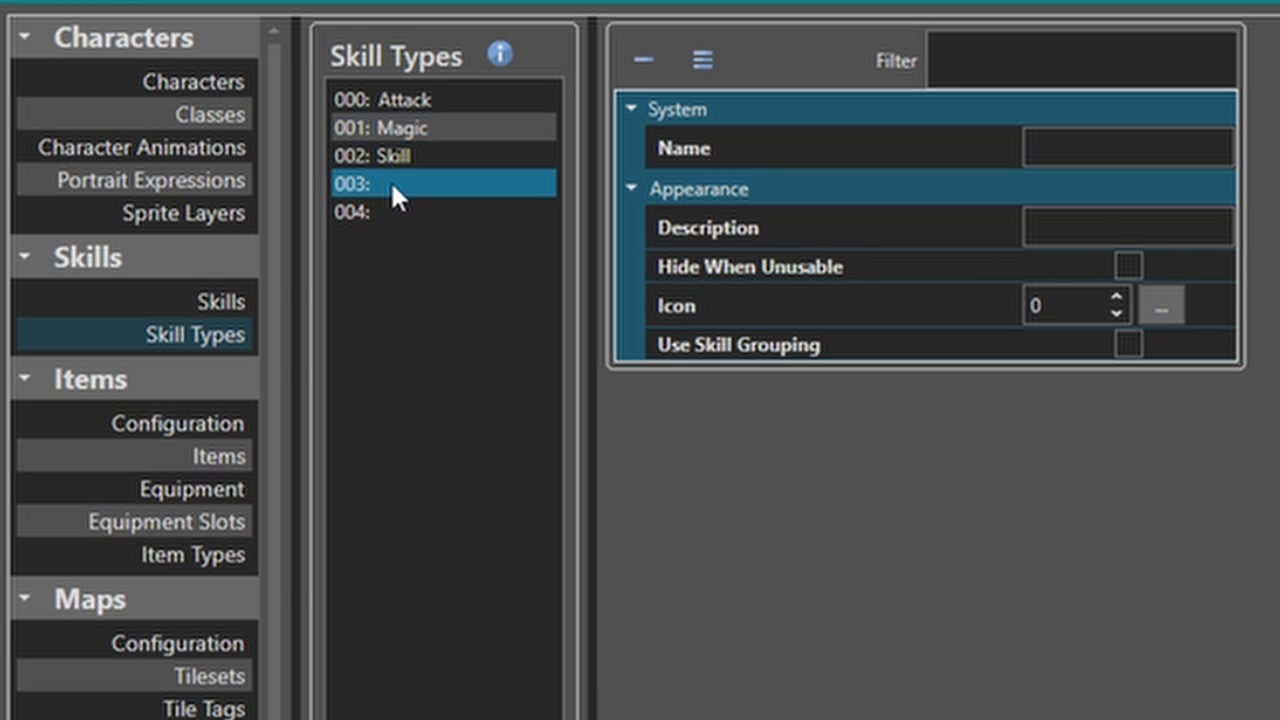
left_click(1060, 151)
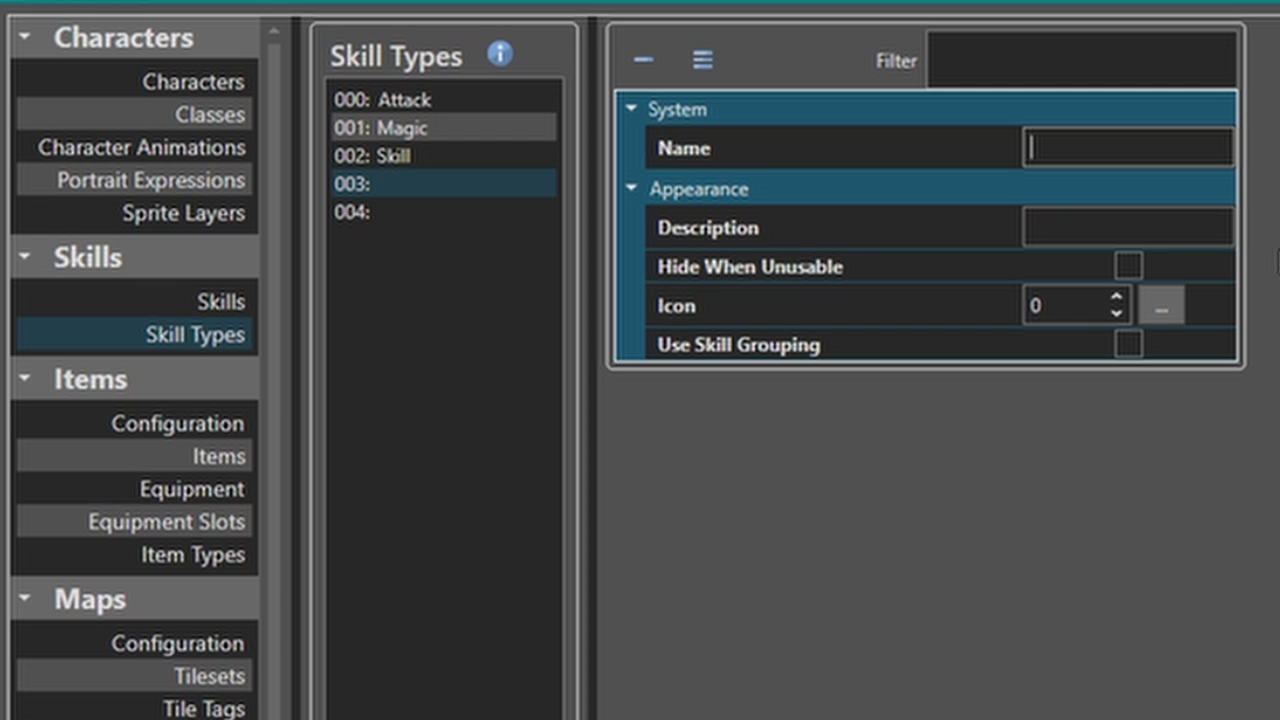
type("Item")
left_click(370, 210)
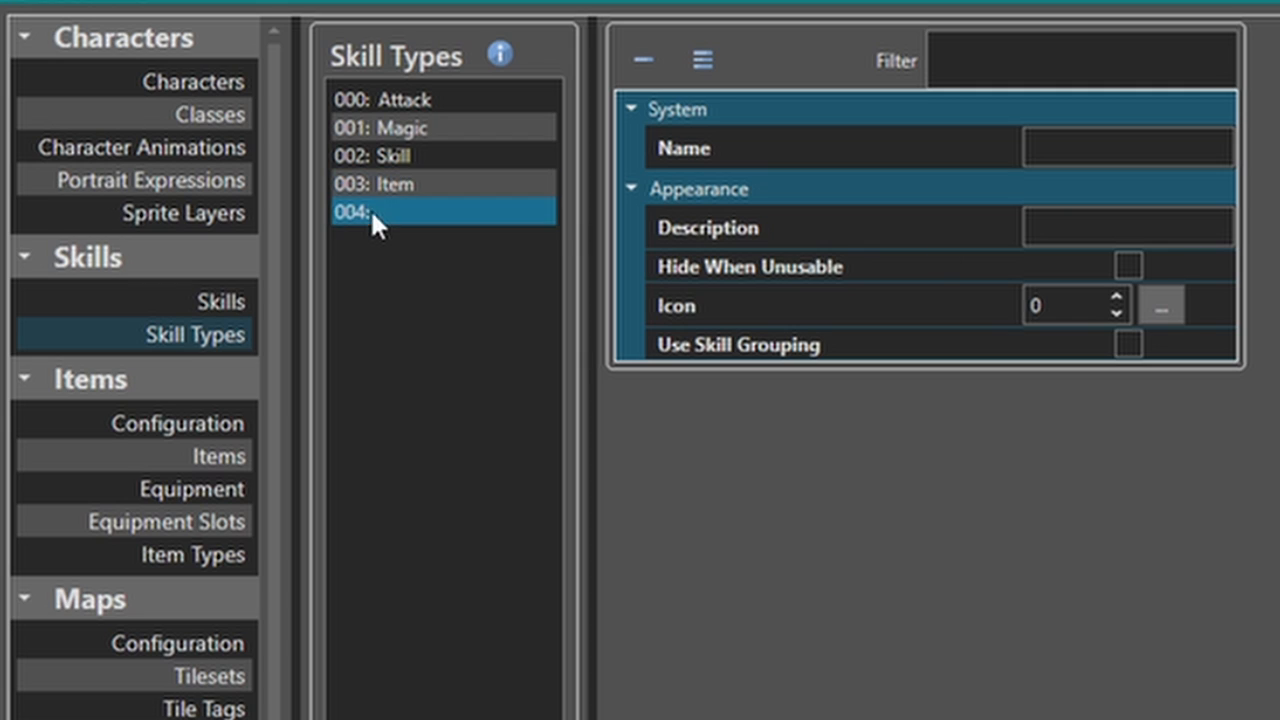
left_click(1132, 152)
type("Escaoe")
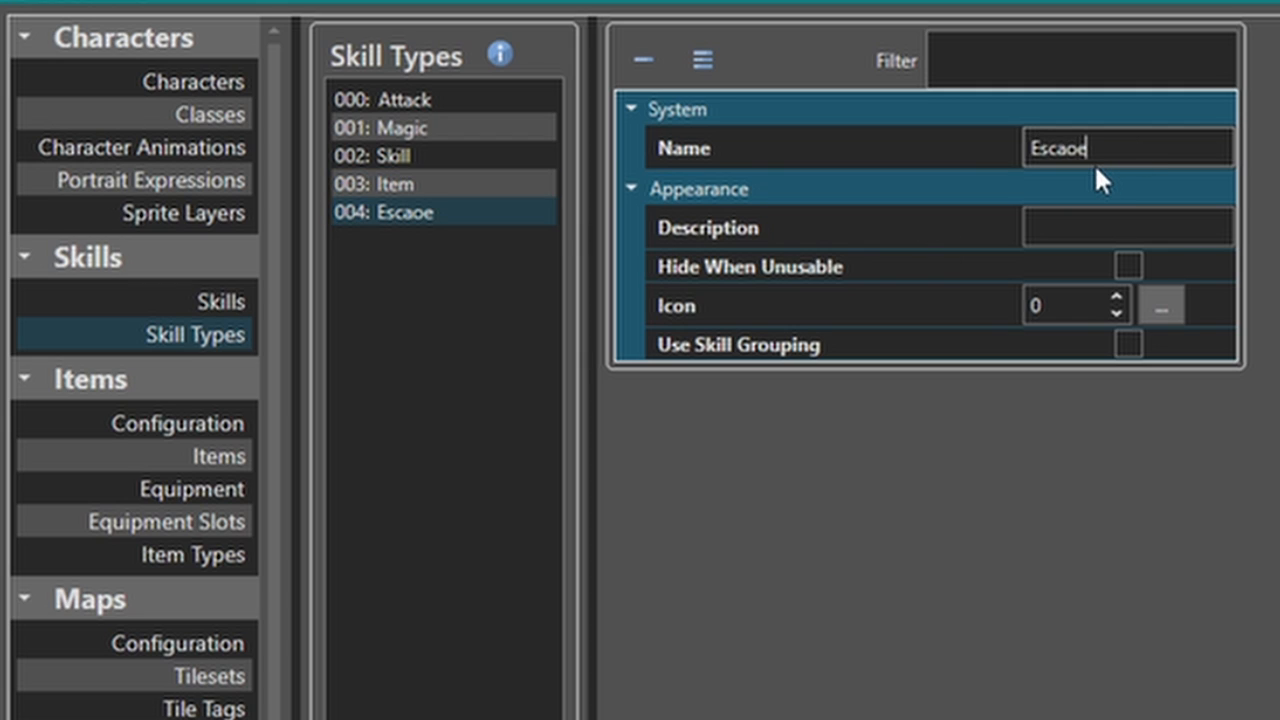
key("BackSpace")
key("BackSpace")
type("pe")
Resize the Skills list in the database to six entries
left_click(219, 305)
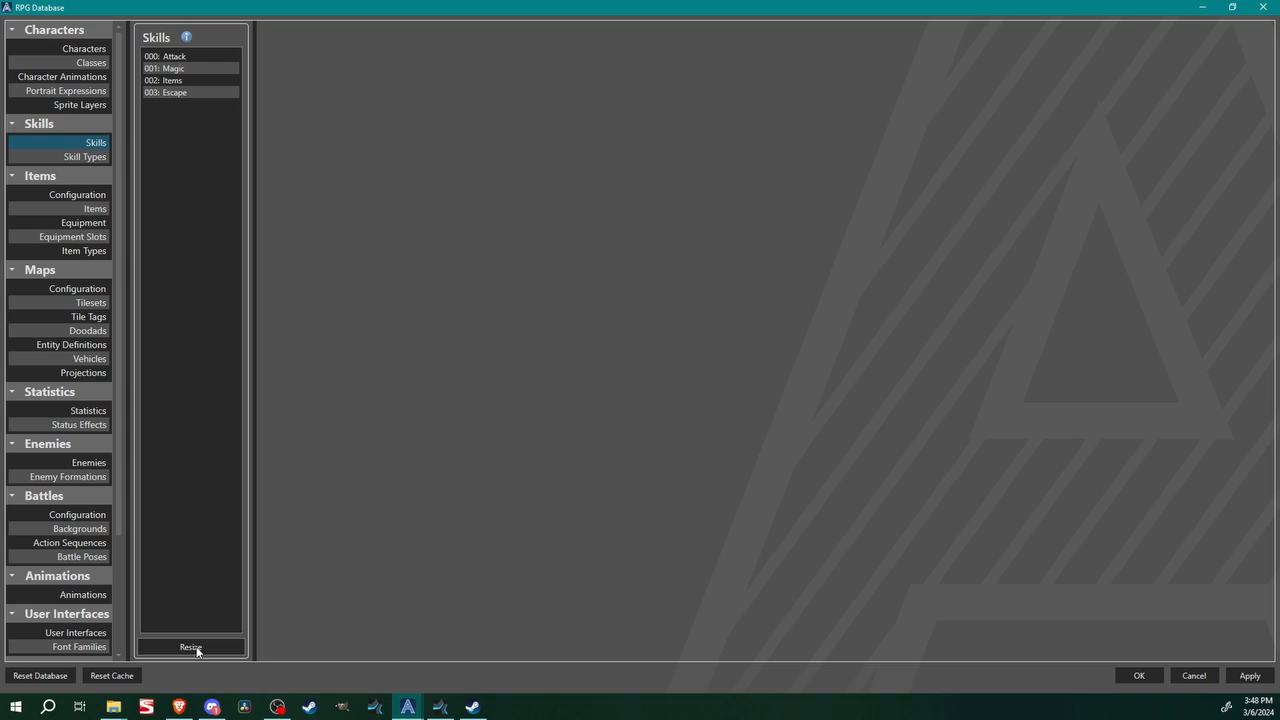
left_click(192, 647)
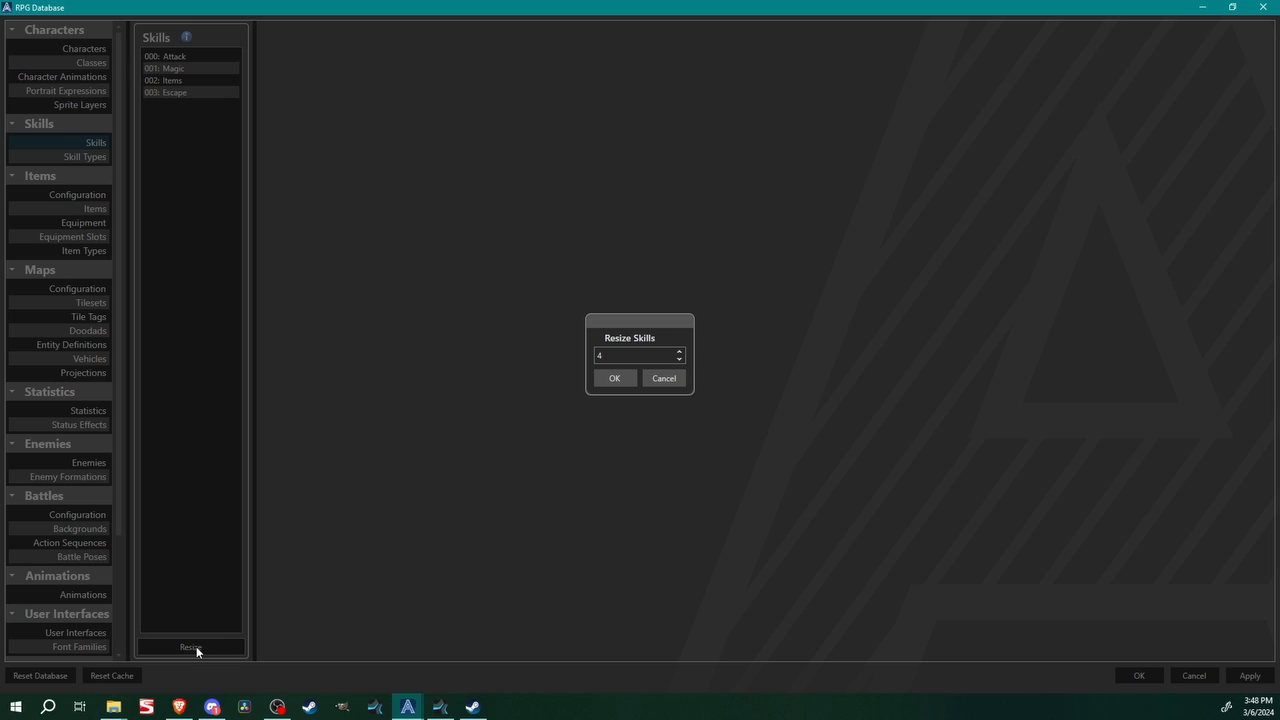
left_click(680, 356)
left_click(680, 356)
left_click(614, 378)
Assign the Attack skill type to skill 000: Attack
left_click(186, 67)
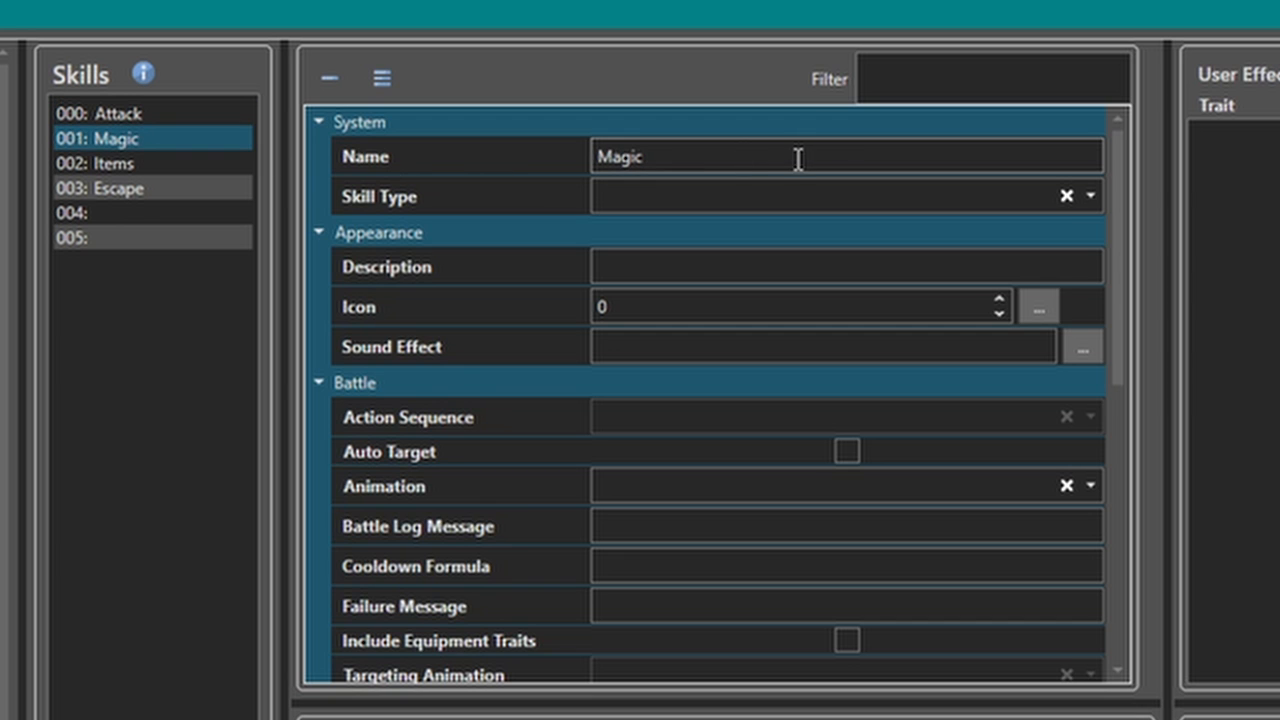
left_click(187, 117)
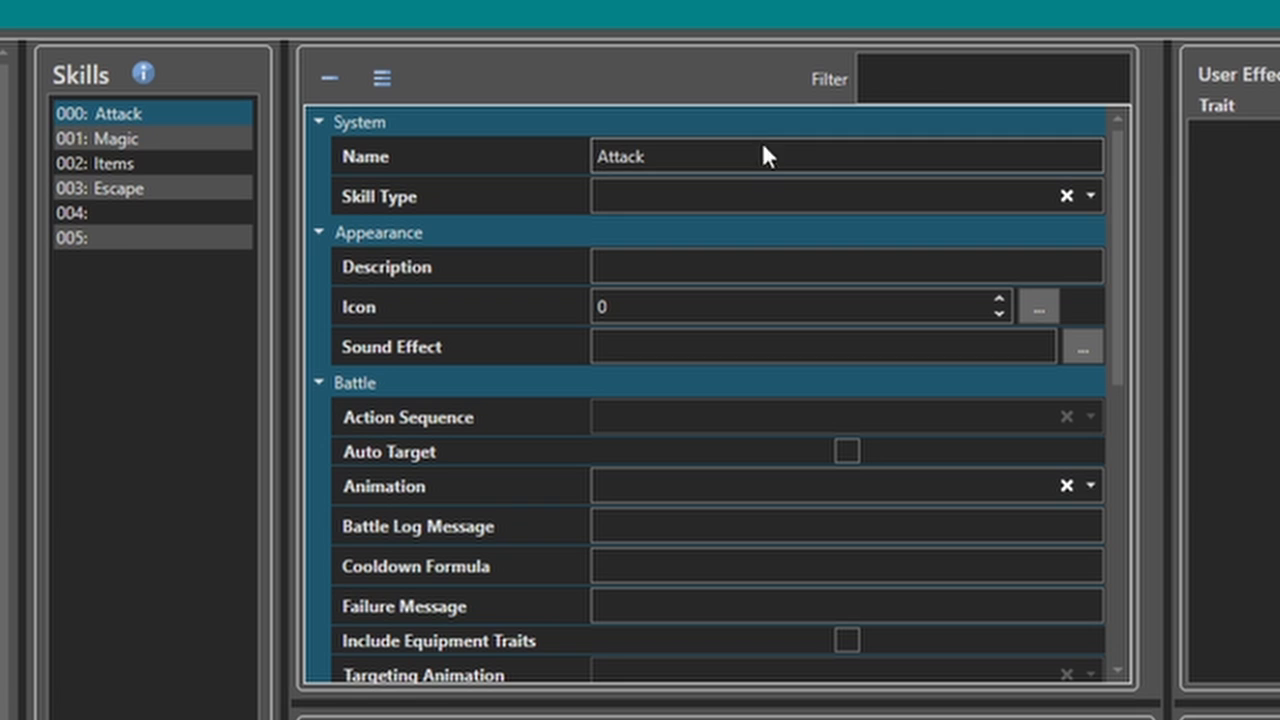
left_click(776, 188)
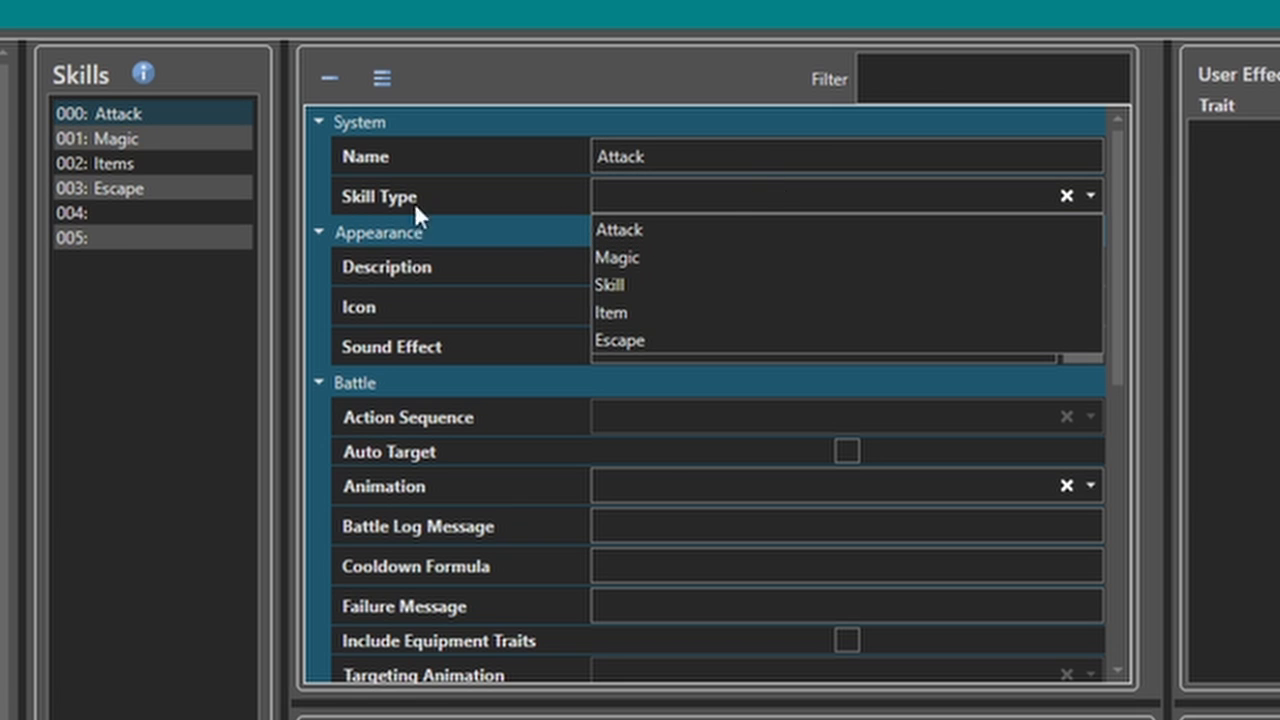
left_click(684, 235)
Rename skill 001 as Fire and set its Skill Type to Magic
left_click(182, 155)
left_click(182, 138)
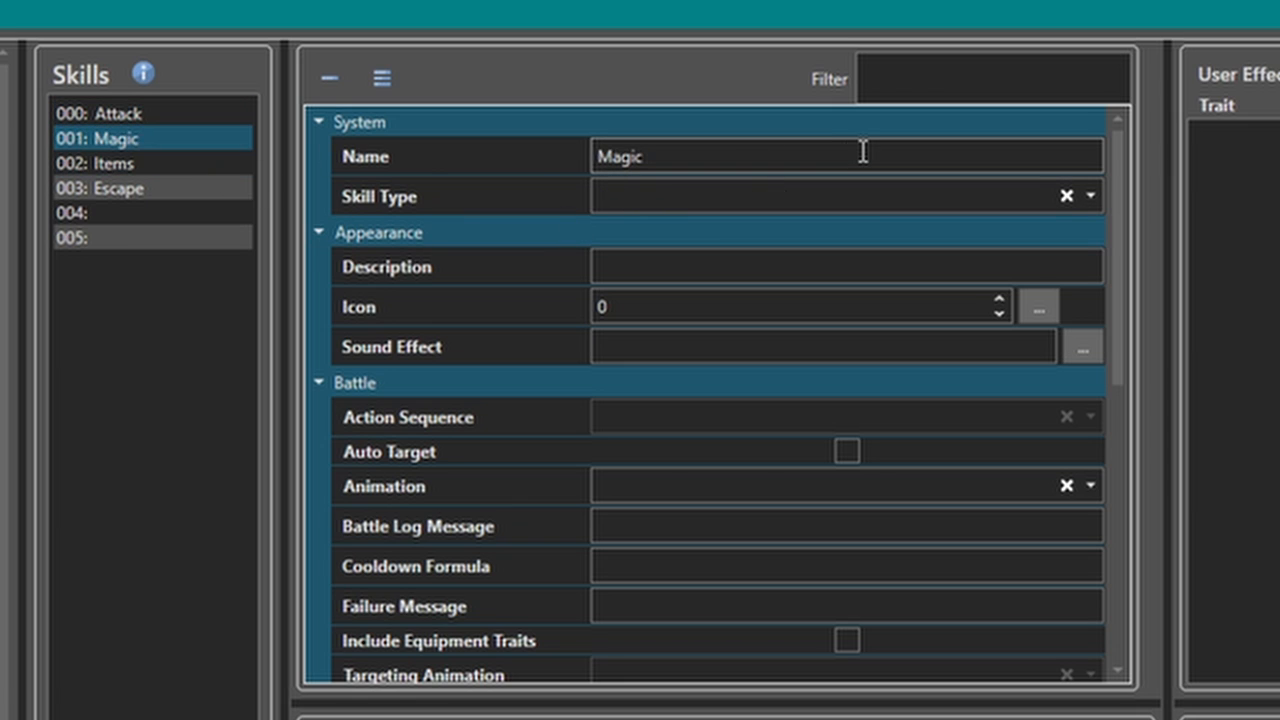
double_click(856, 154)
type("Fire")
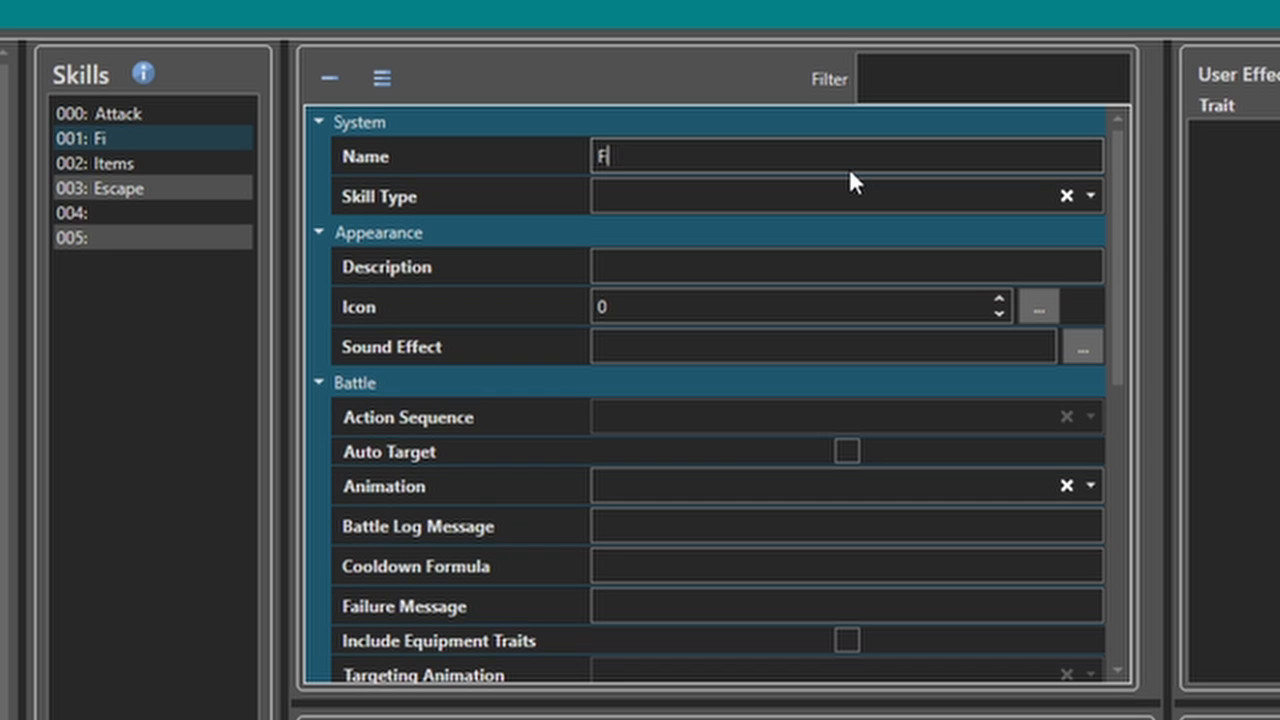
left_click(806, 200)
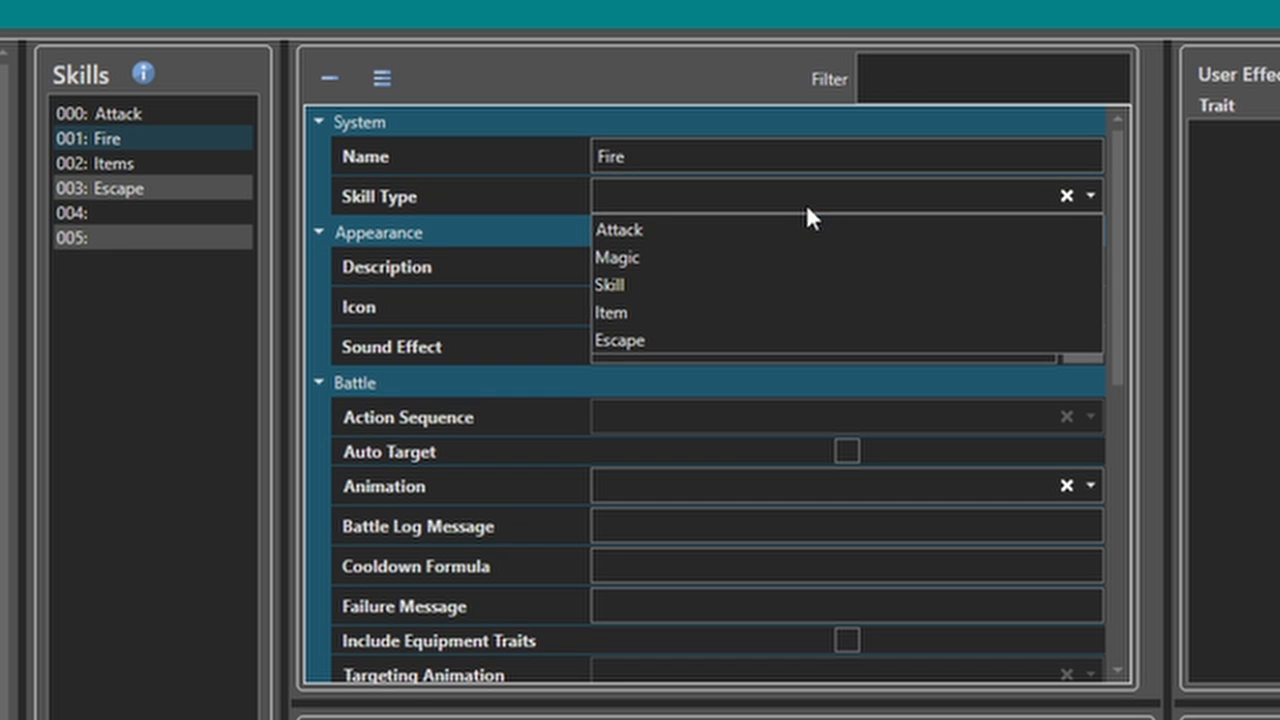
left_click(622, 259)
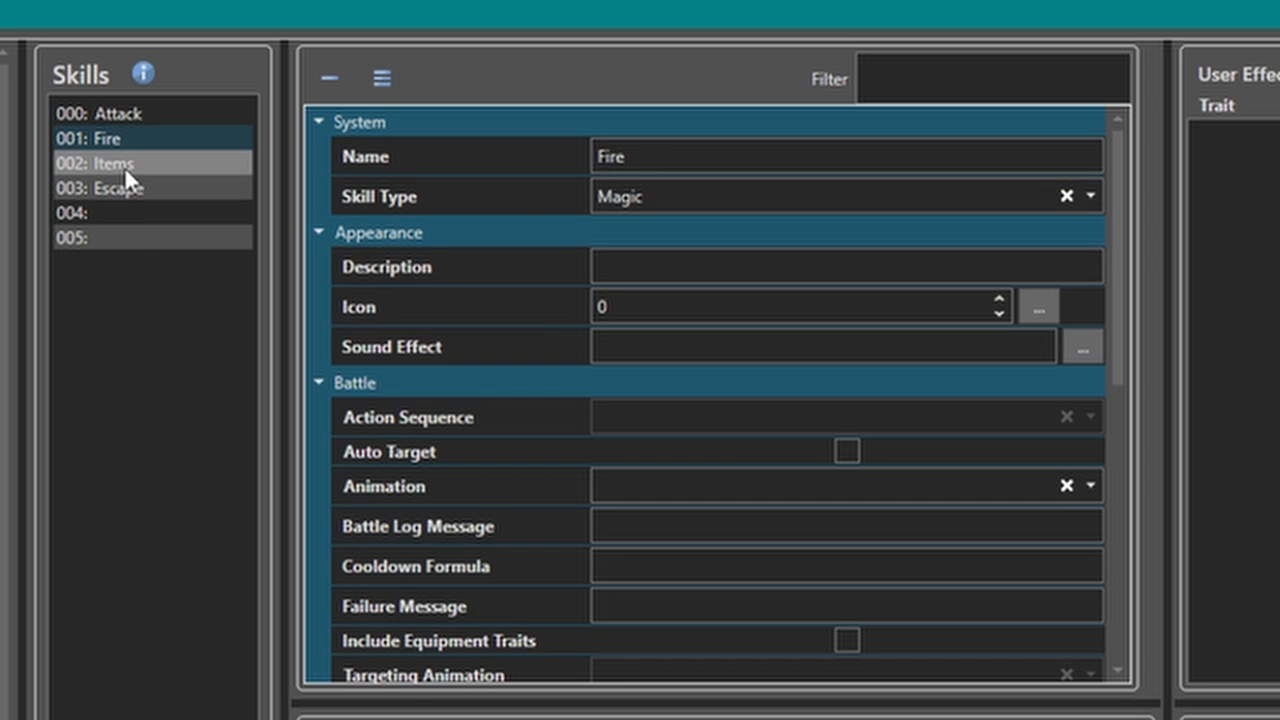
Set the Skill Type of the Items skill to Item and of the Escape skill to Escape
left_click(124, 166)
left_click(709, 197)
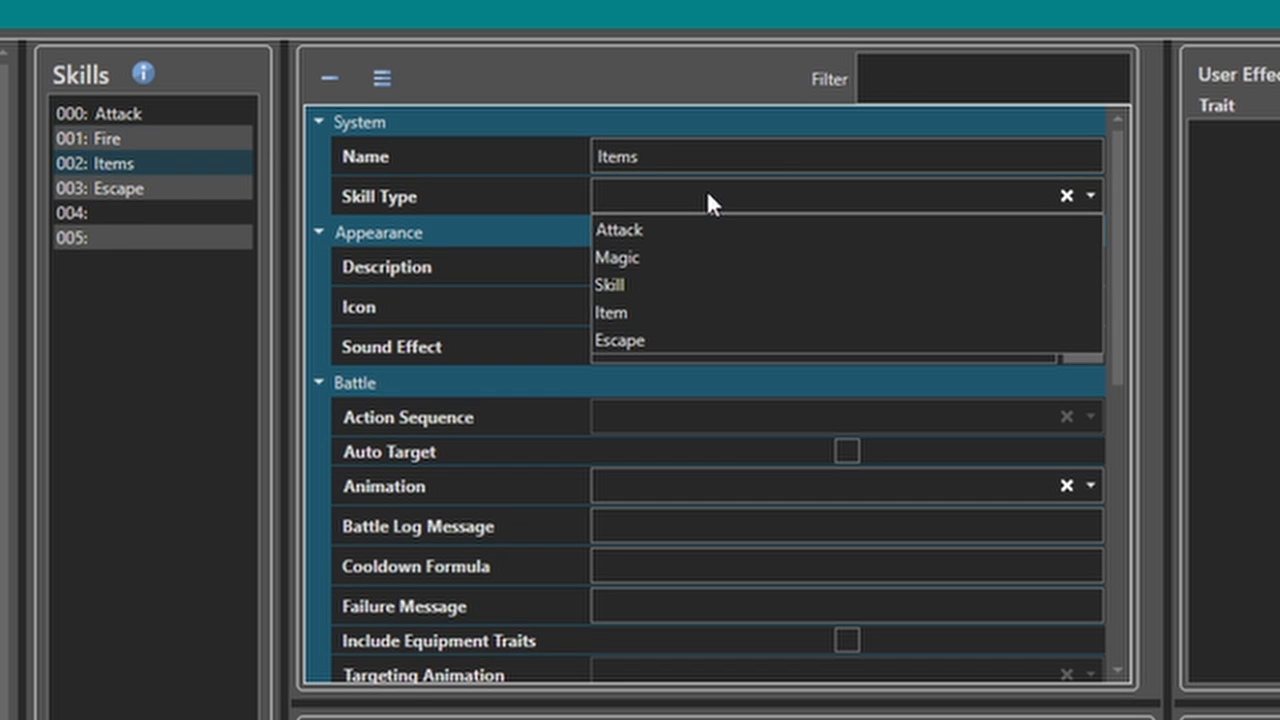
left_click(649, 312)
left_click(229, 190)
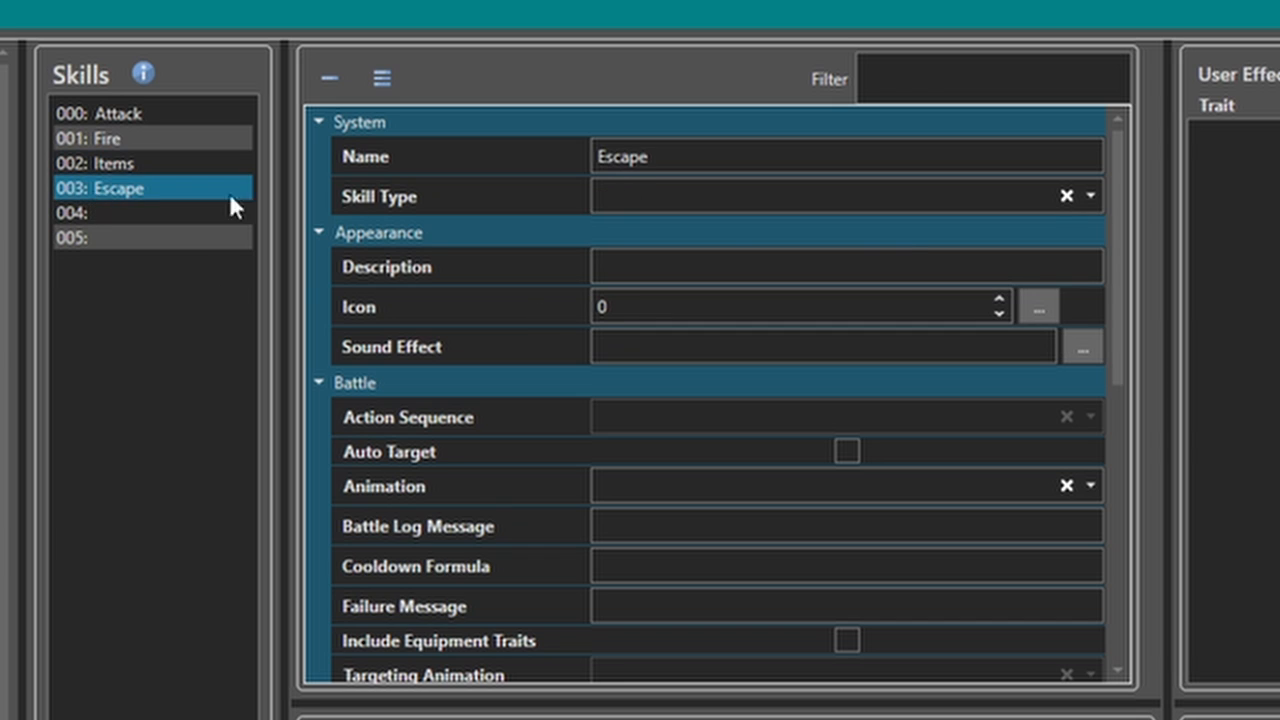
left_click(731, 198)
left_click(646, 338)
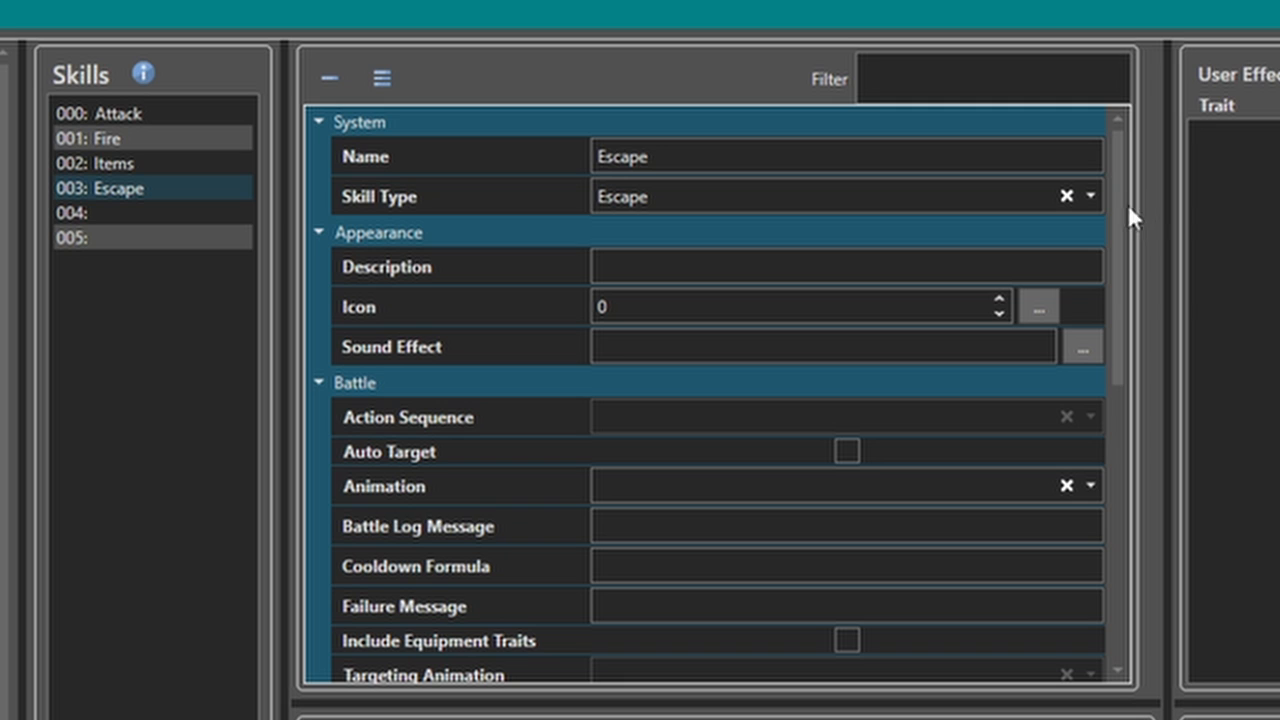
left_click_drag(1121, 194, 1092, 598)
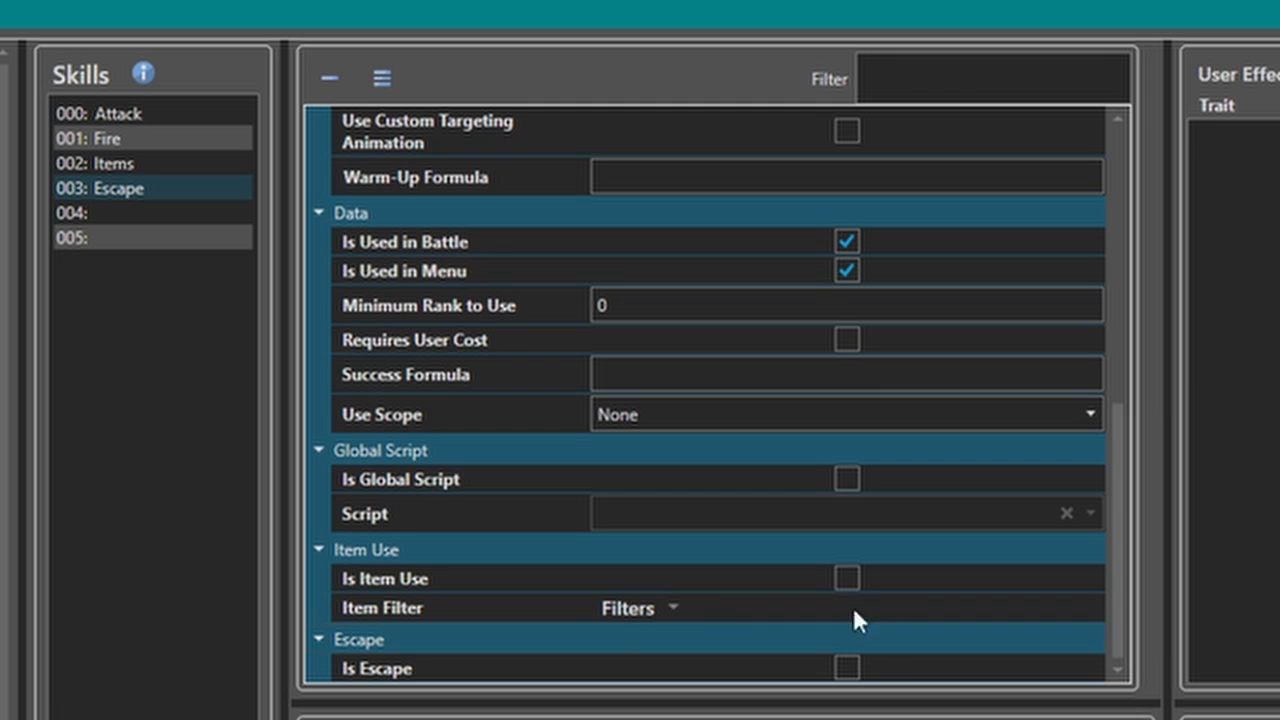
Enable Is Escape on the Escape skill and Is Item Use on the Items skill
left_click(848, 668)
mouse_move(1118, 460)
left_mouse_down()
mouse_move(1118, 445)
mouse_move(1118, 472)
left_mouse_up()
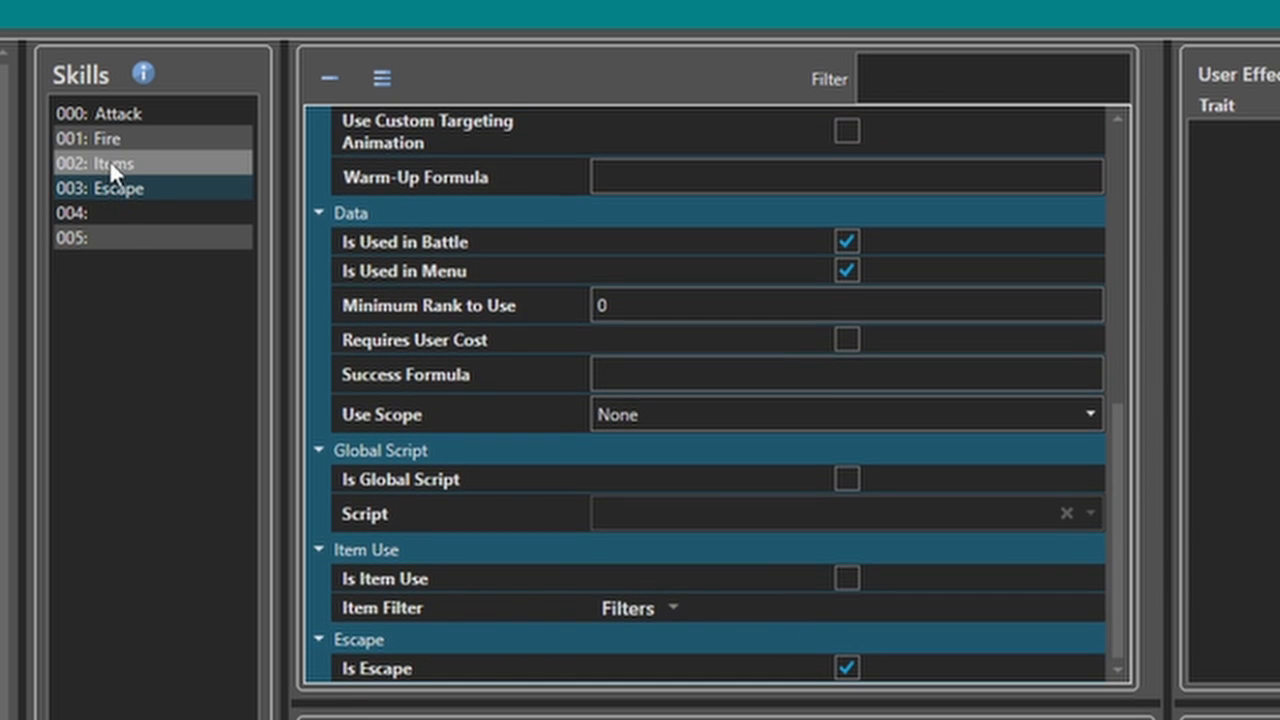
left_click(152, 172)
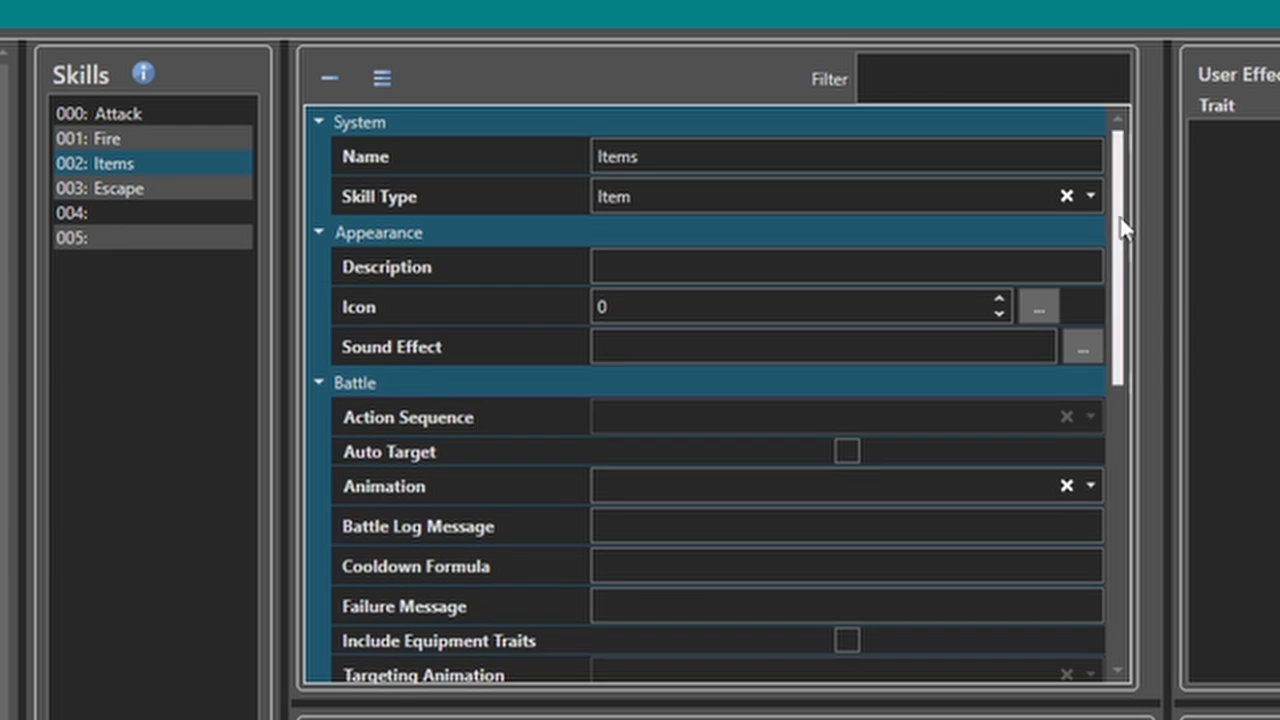
left_click_drag(1121, 229, 1115, 510)
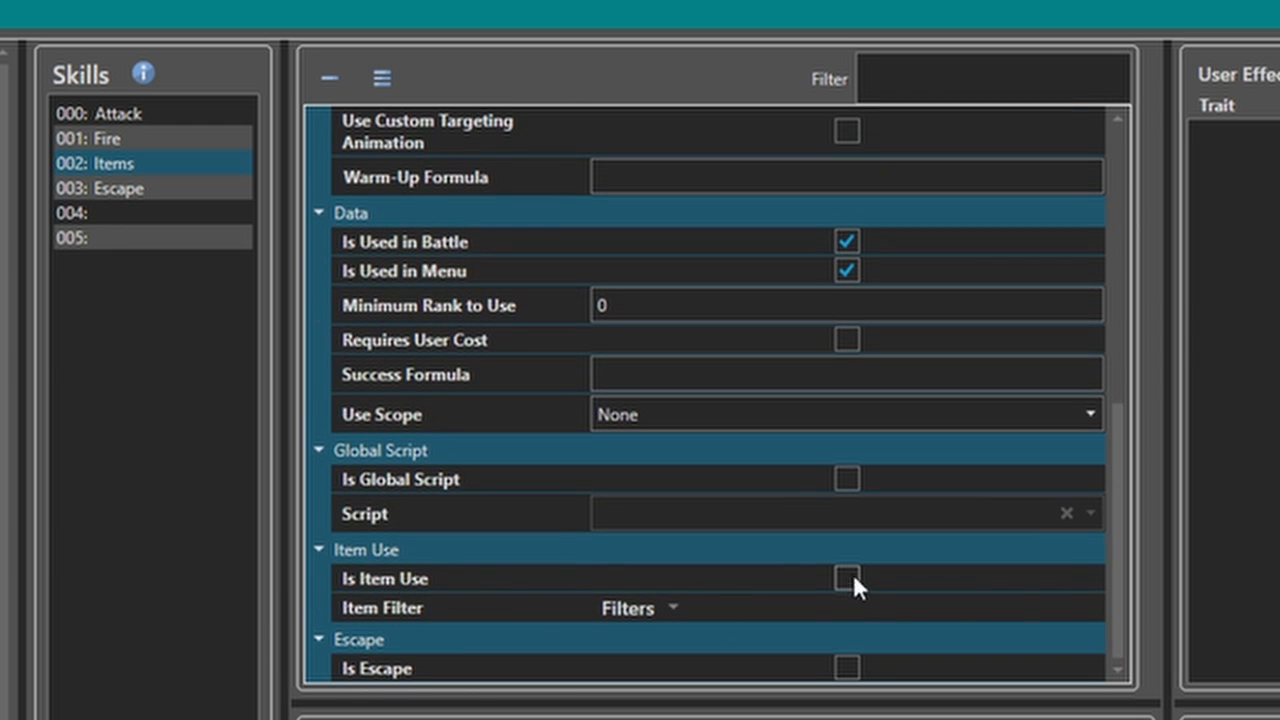
left_click(676, 611)
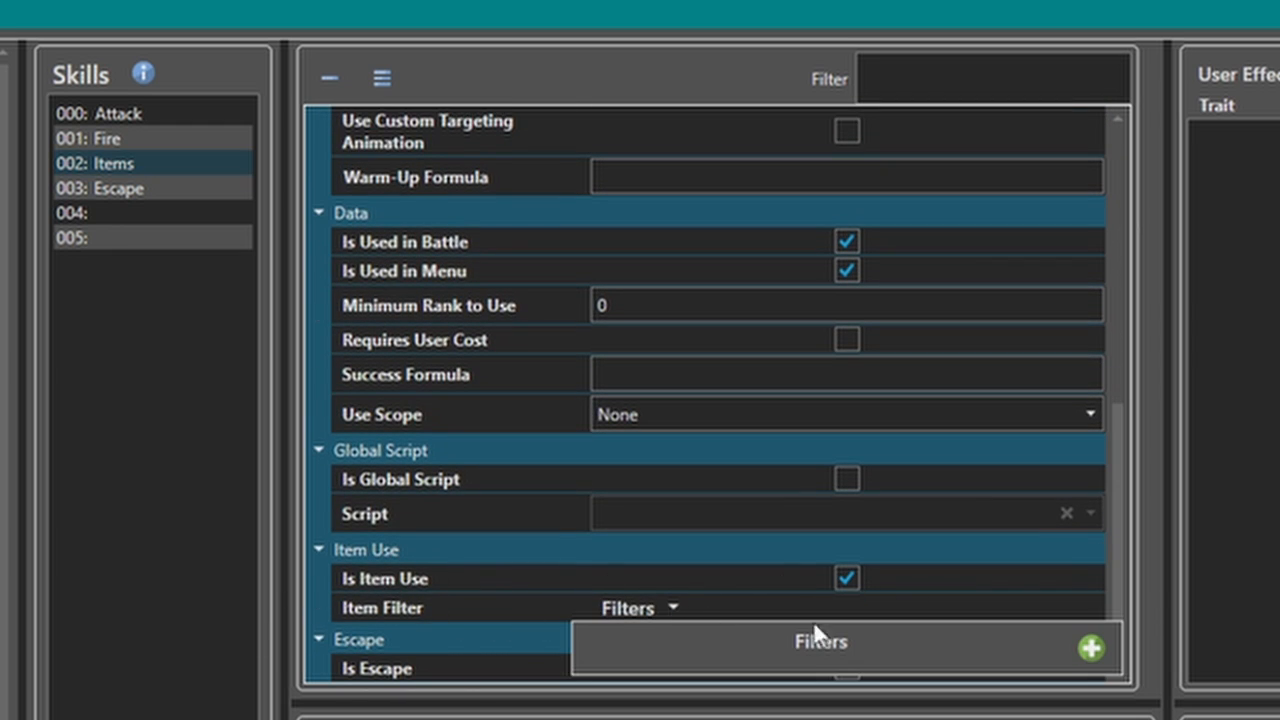
left_click(1090, 650)
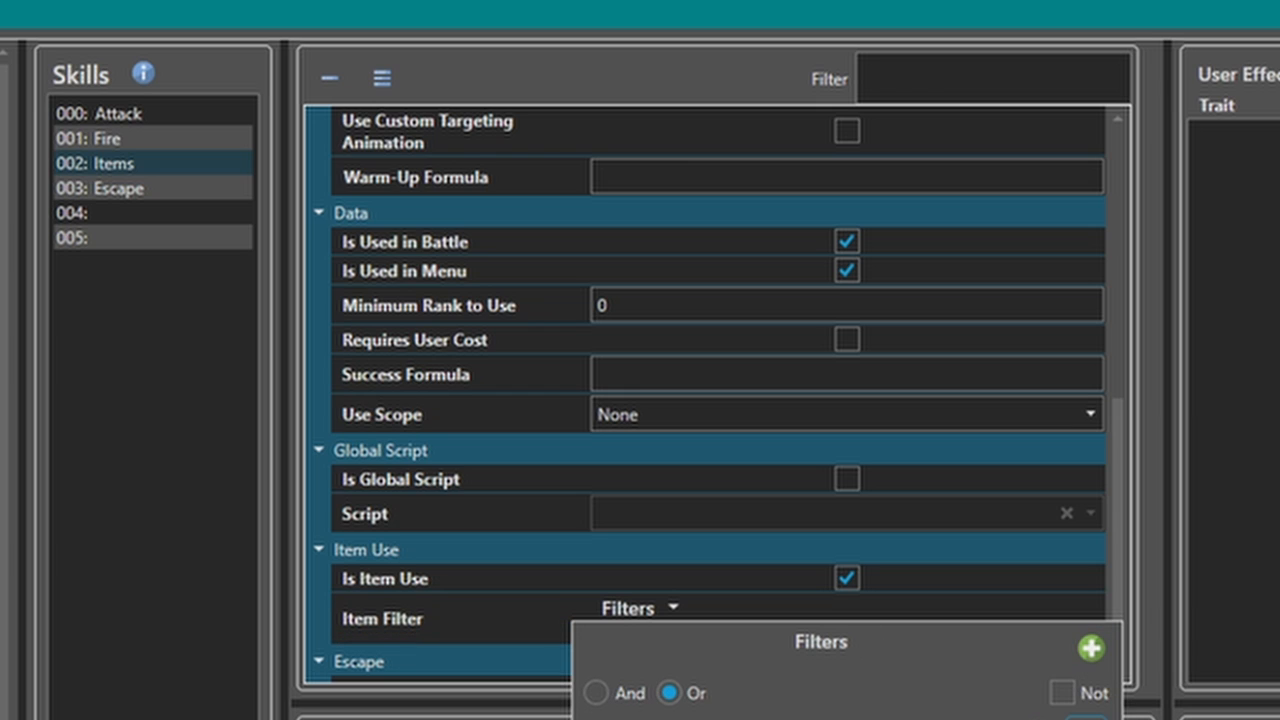
left_click(1086, 718)
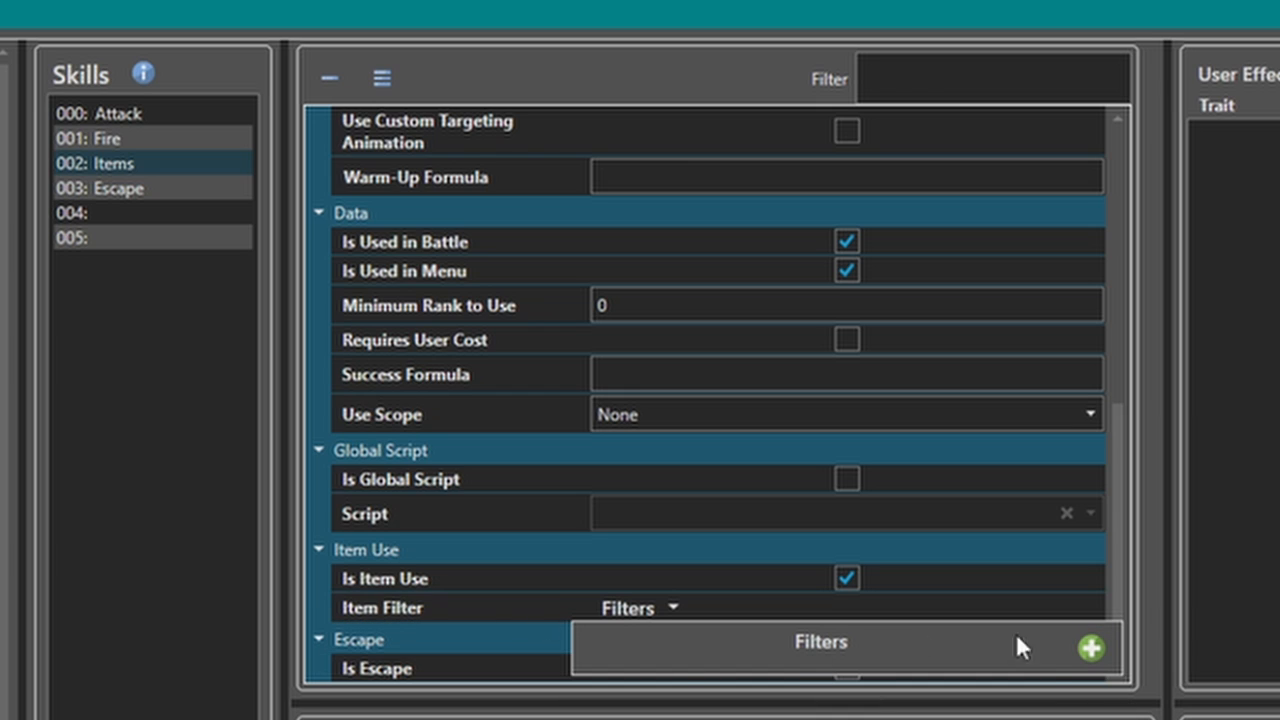
left_click(987, 614)
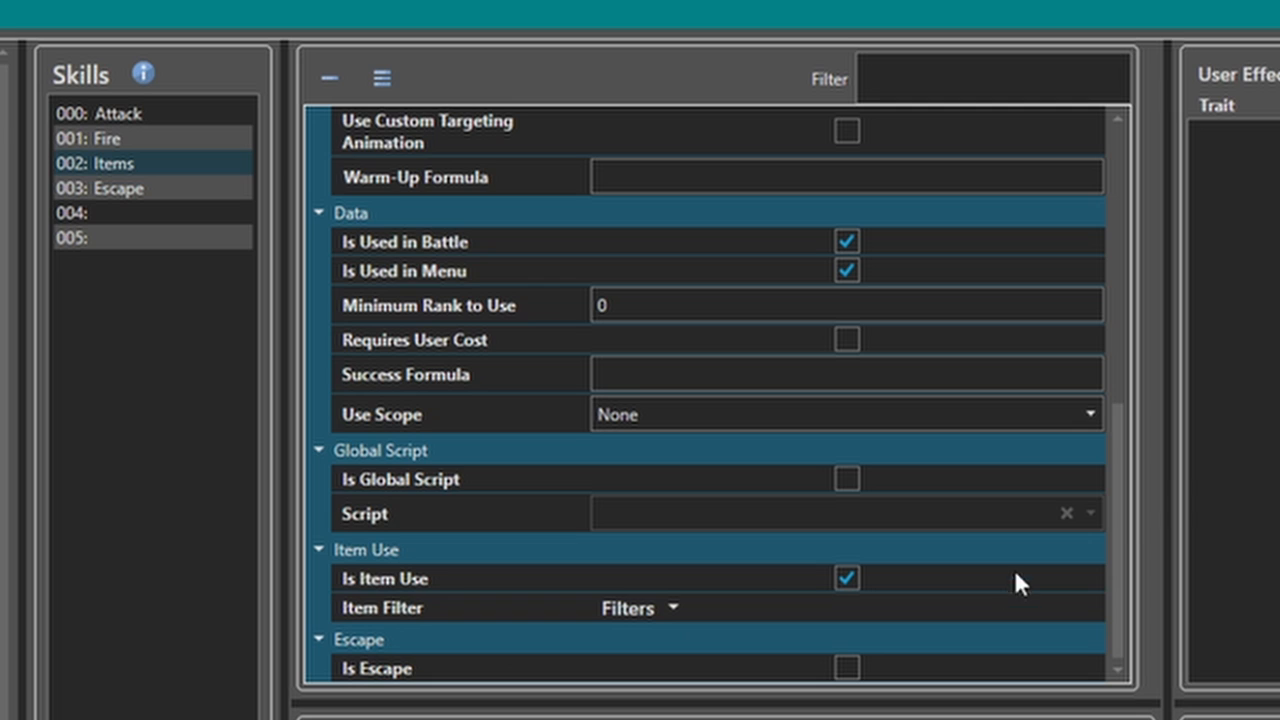
Set the Success Formula of the Items skill to 100
left_click_drag(1118, 517, 1114, 245)
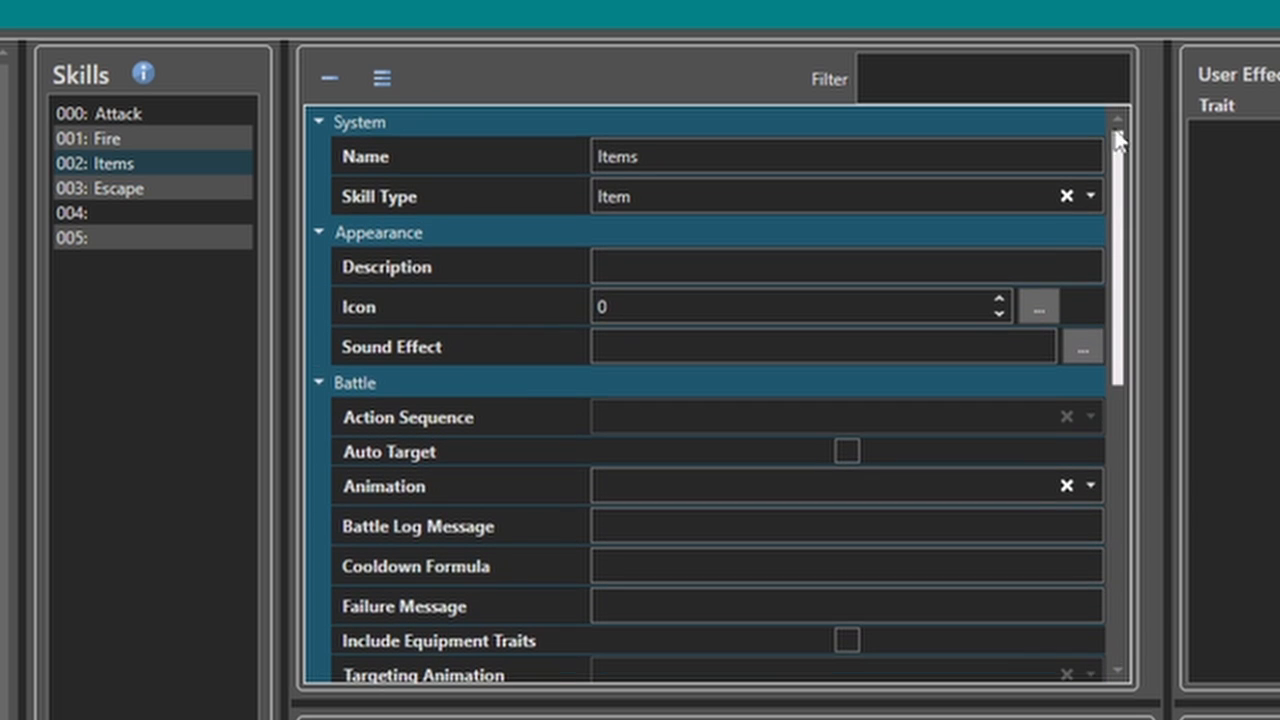
scroll(522, 400, "down", 2)
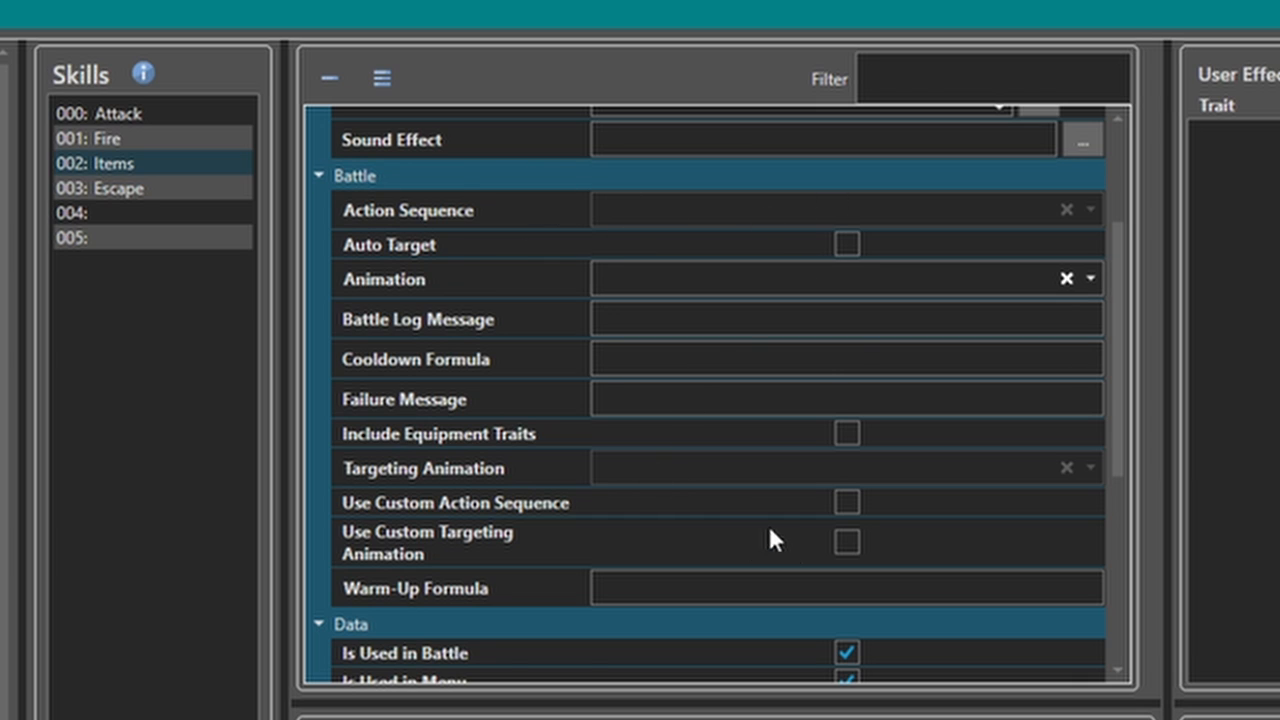
scroll(620, 482, "down", 1)
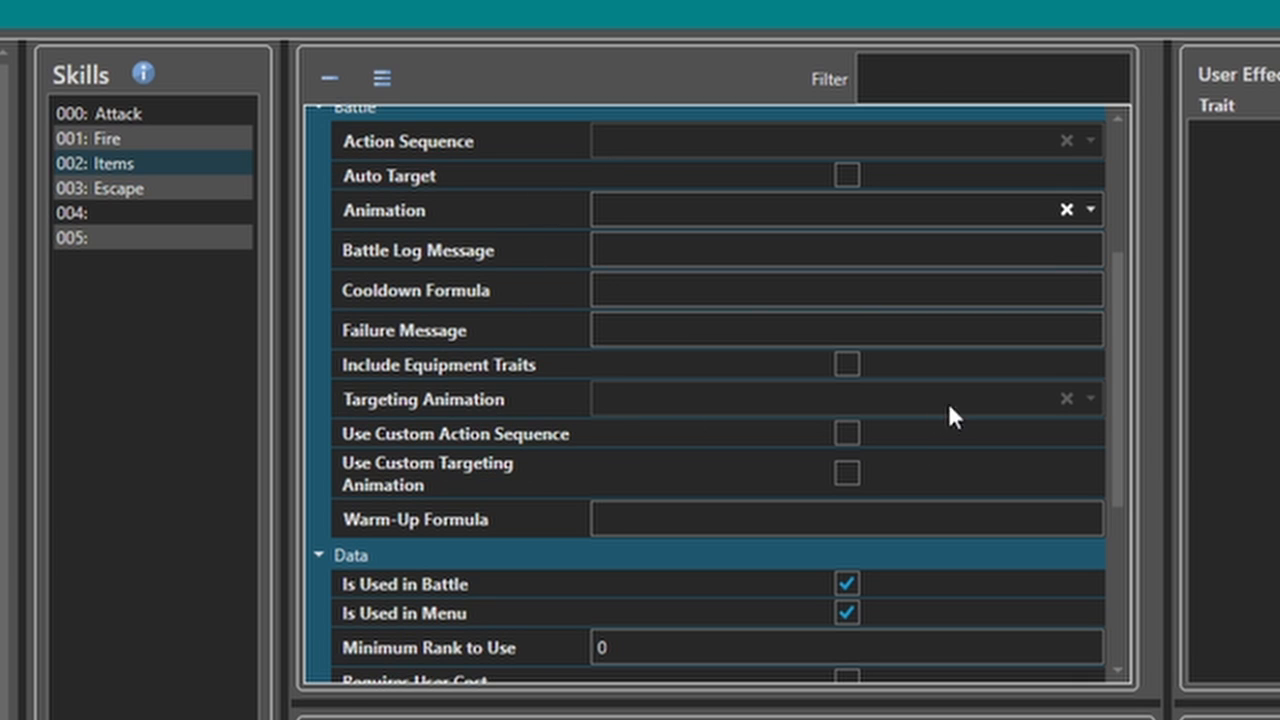
scroll(510, 540, "down", 2)
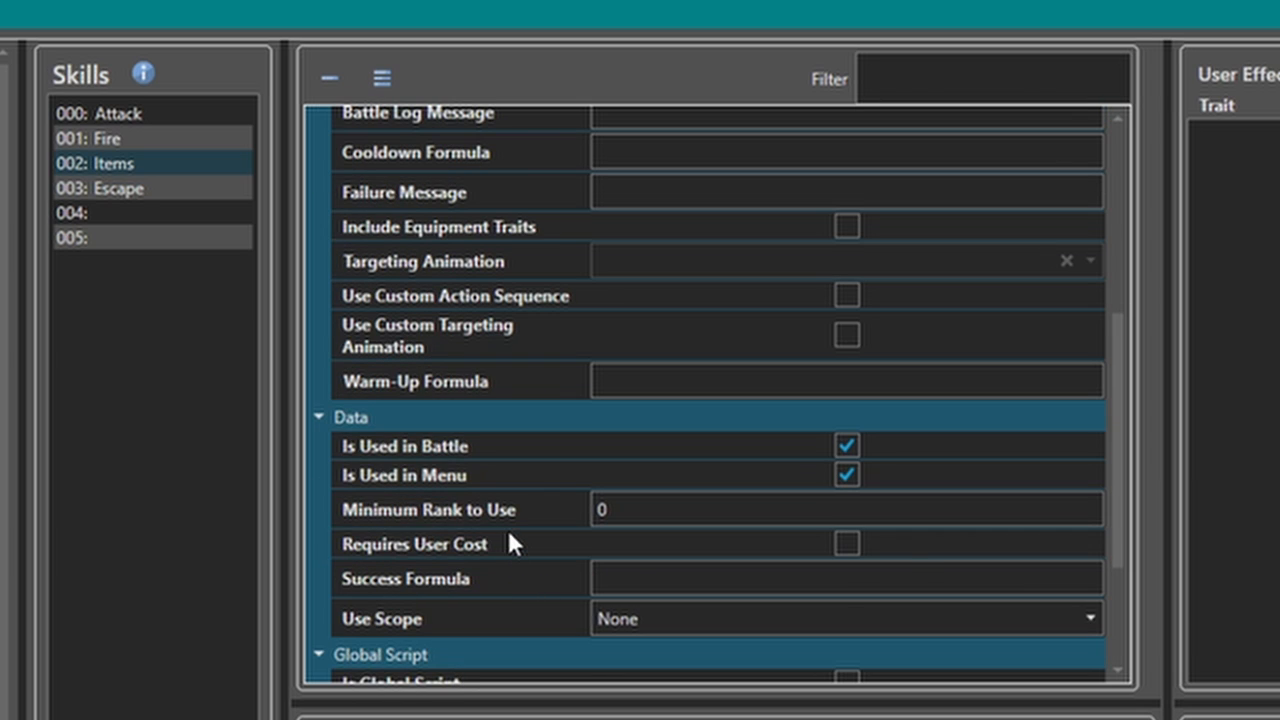
left_click(645, 580)
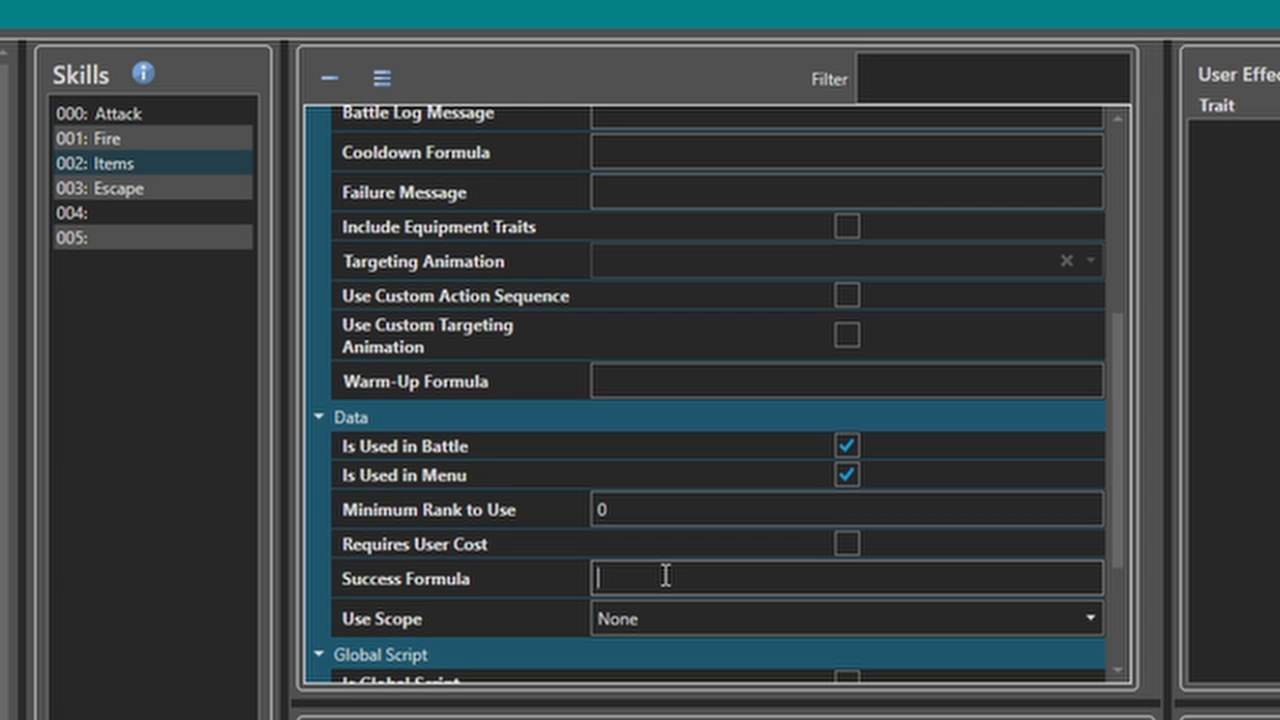
type("100")
key("BackSpace")
key("BackSpace")
key("BackSpace")
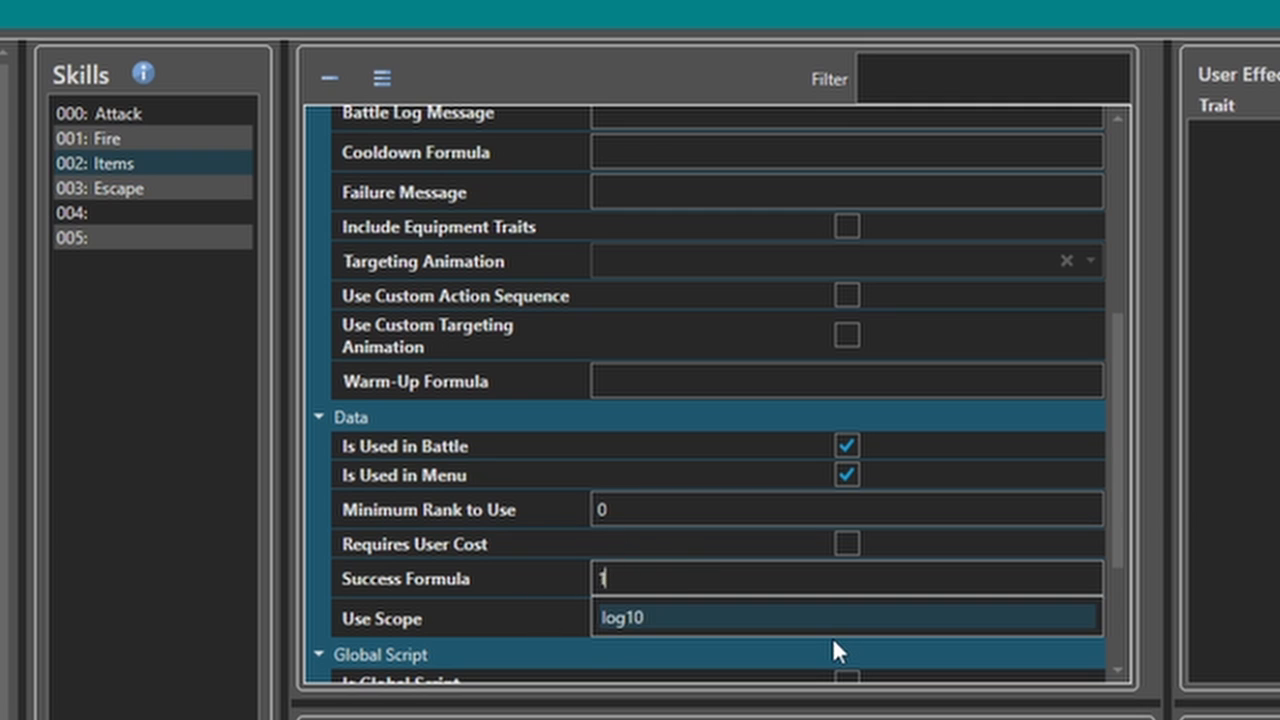
type("0")
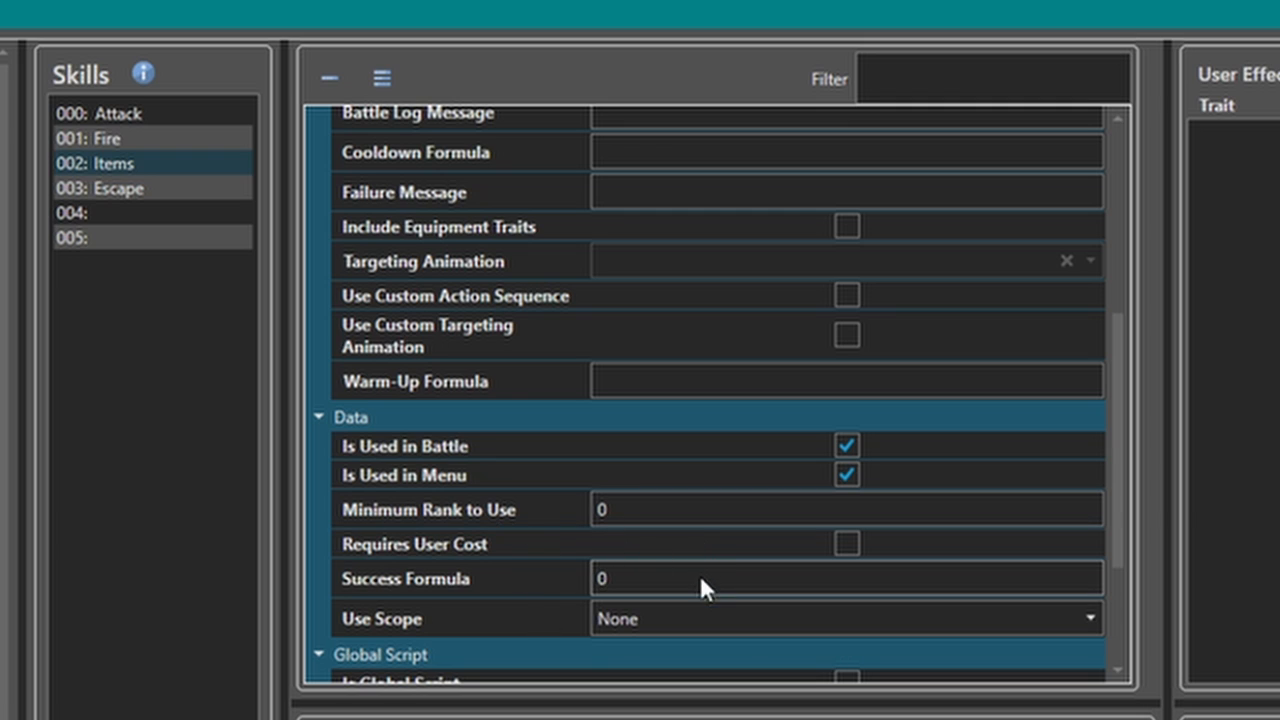
double_click(700, 577)
key("BackSpace")
type("100")
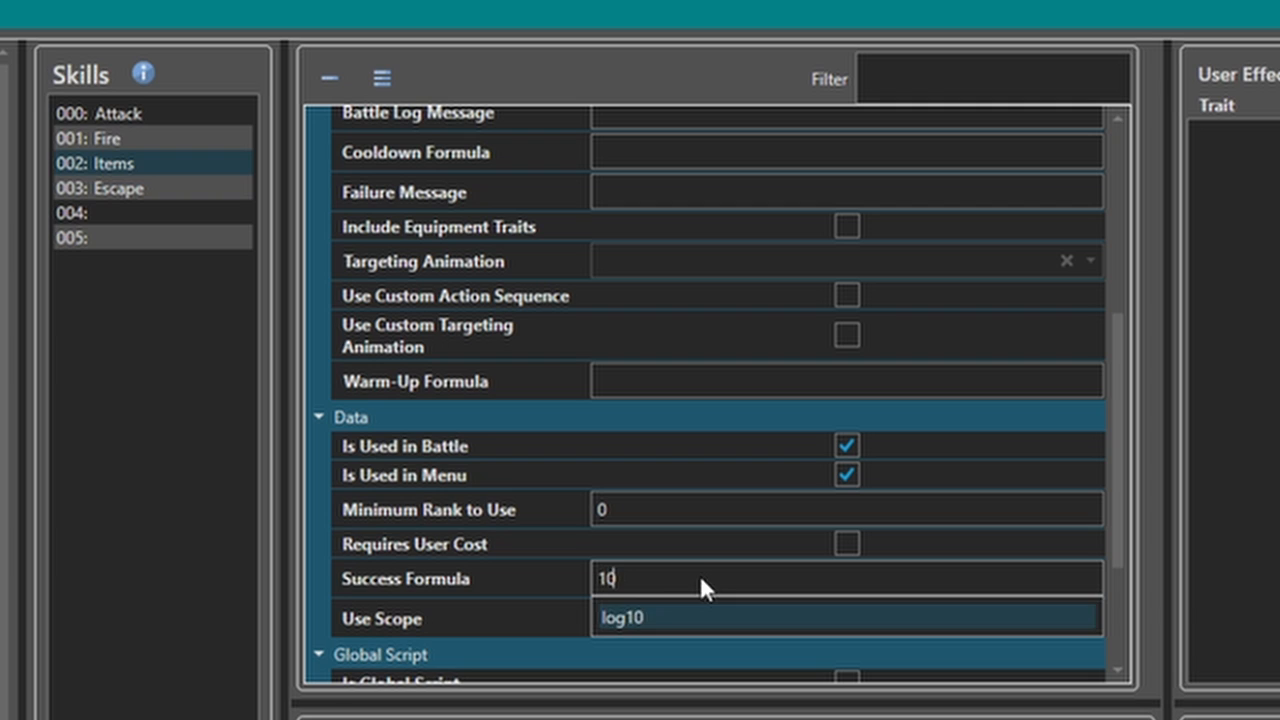
Set the Escape skill's Success Formula to 90 and turn off Is Used in Menu
left_click(142, 190)
scroll(491, 514, "down", 10)
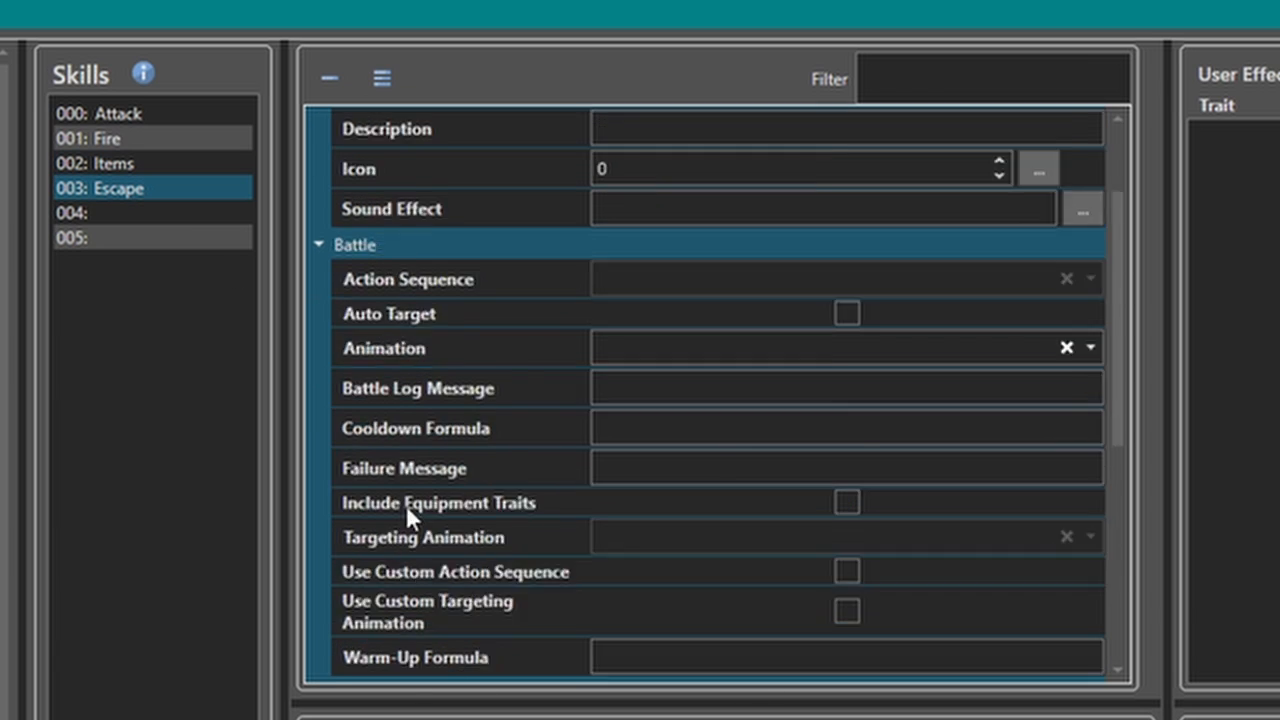
left_click(663, 370)
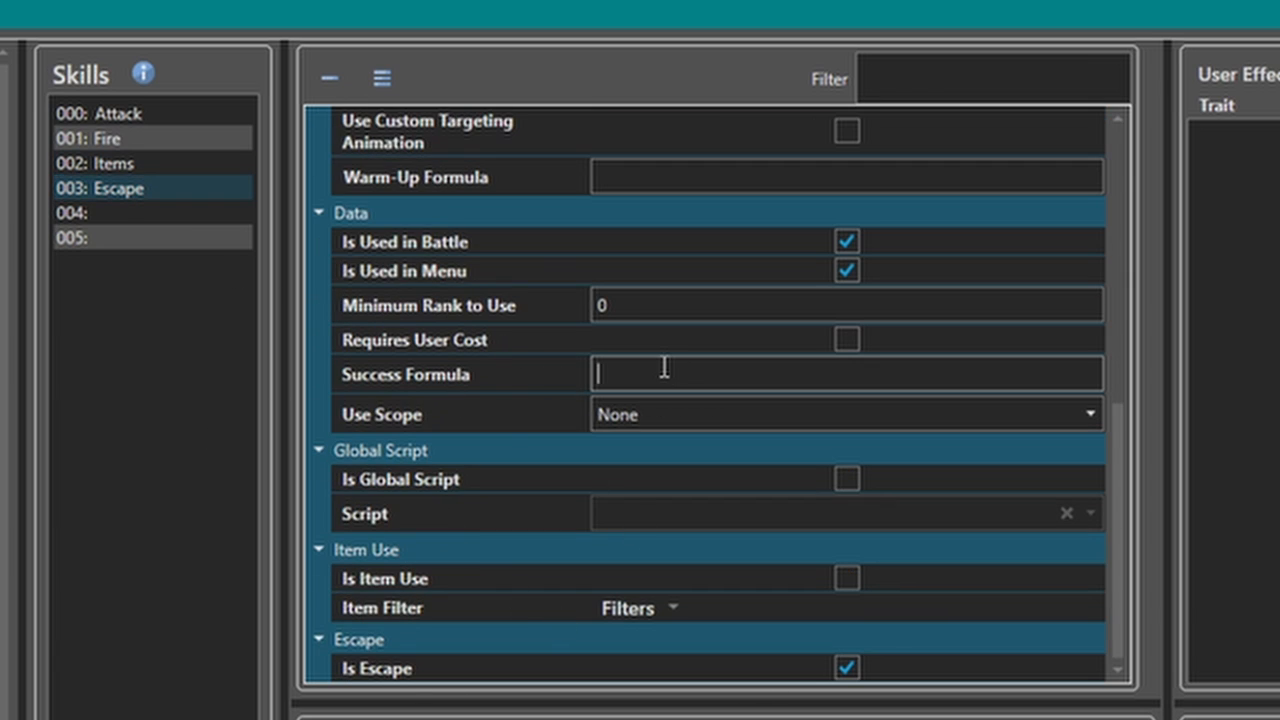
type("90")
type("90")
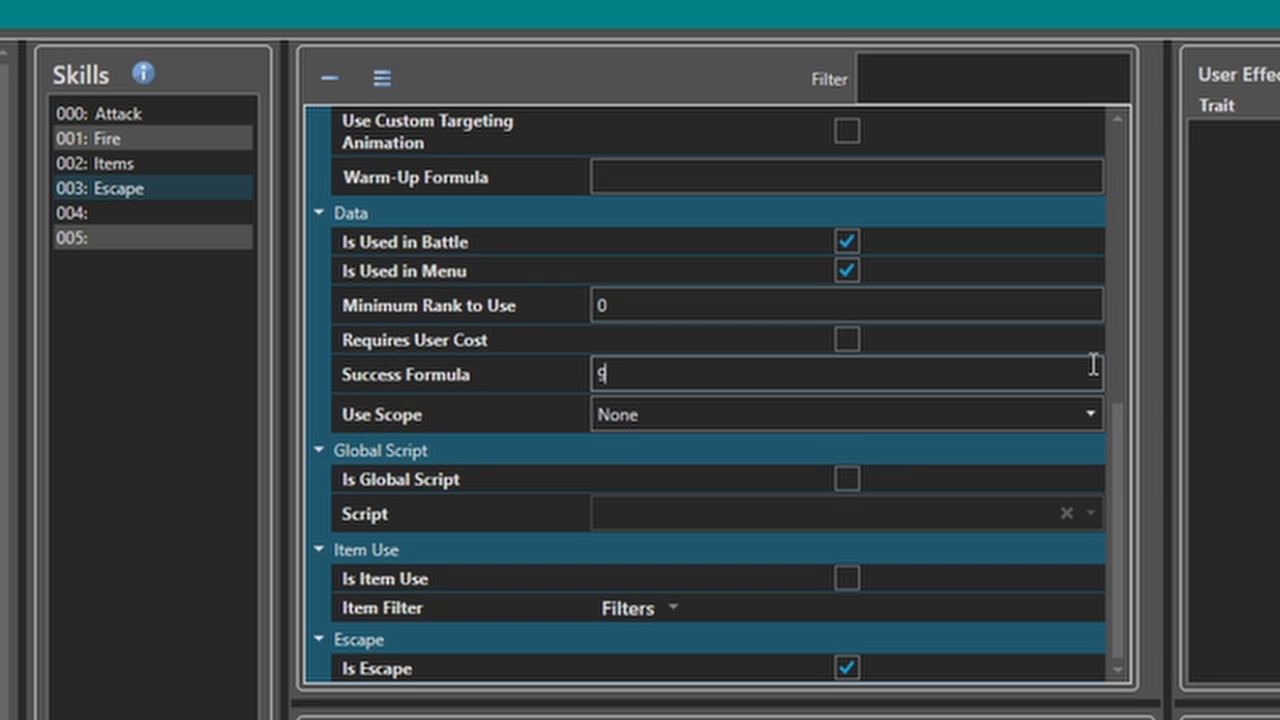
scroll(561, 445, "up", 1)
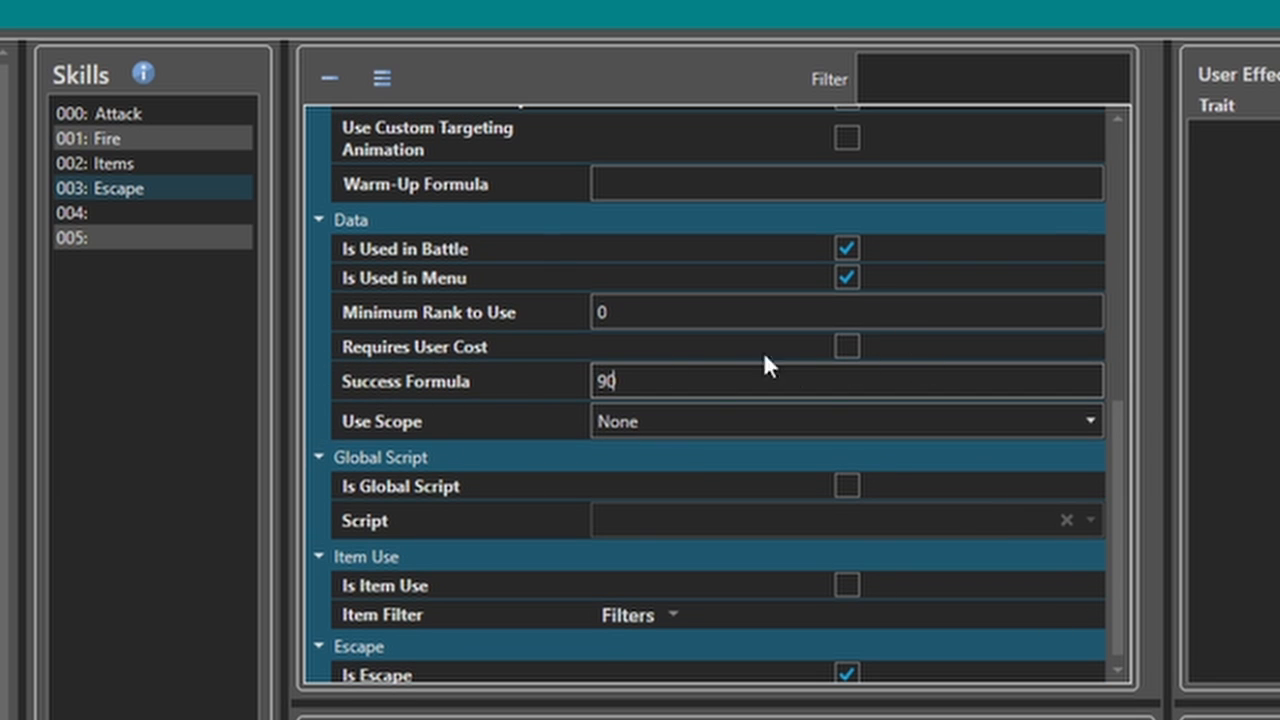
left_click(847, 279)
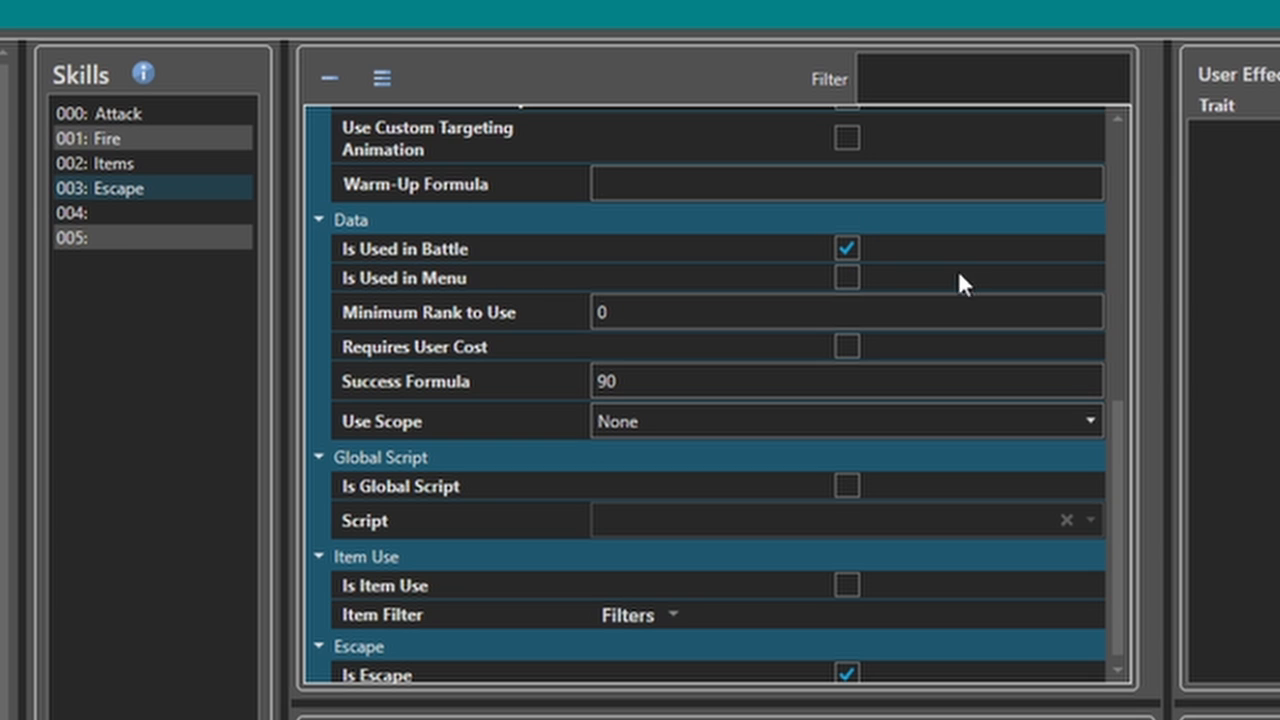
Review the Items skill's Data, Global Script and Item Use settings, then go back to the Attack skill
left_click(126, 188)
left_click(124, 165)
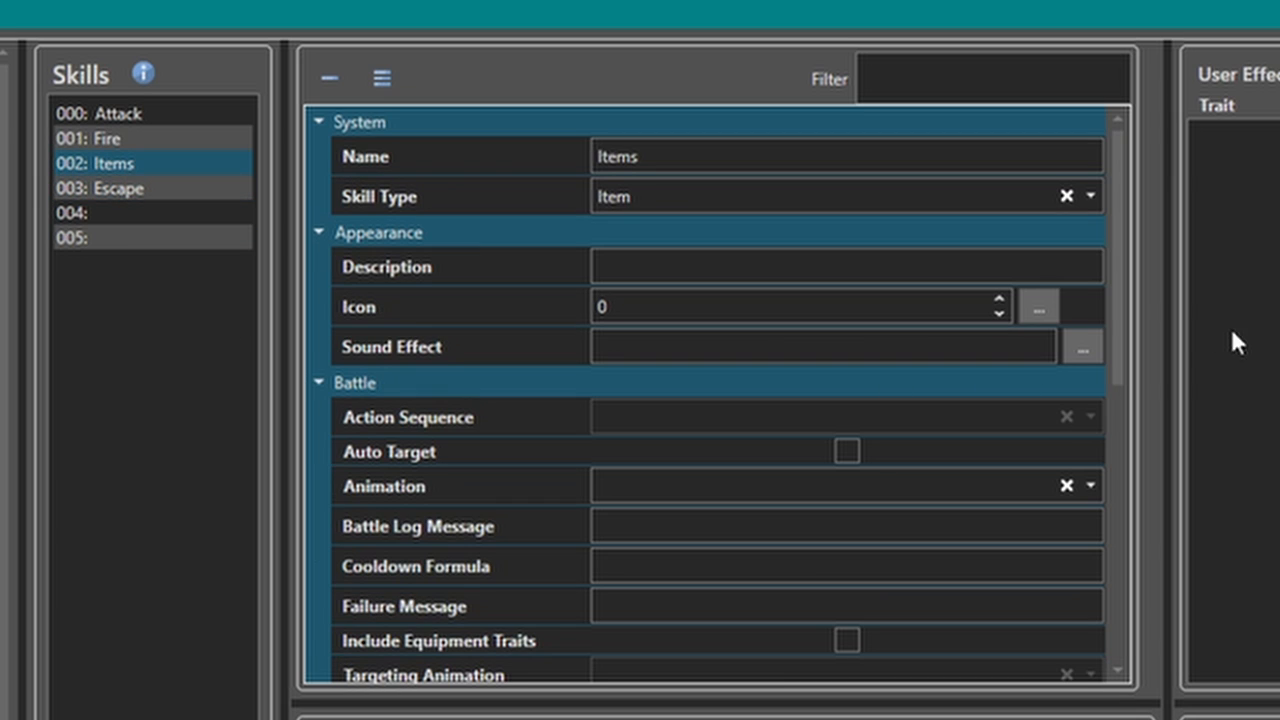
scroll(1120, 396, "down", 10)
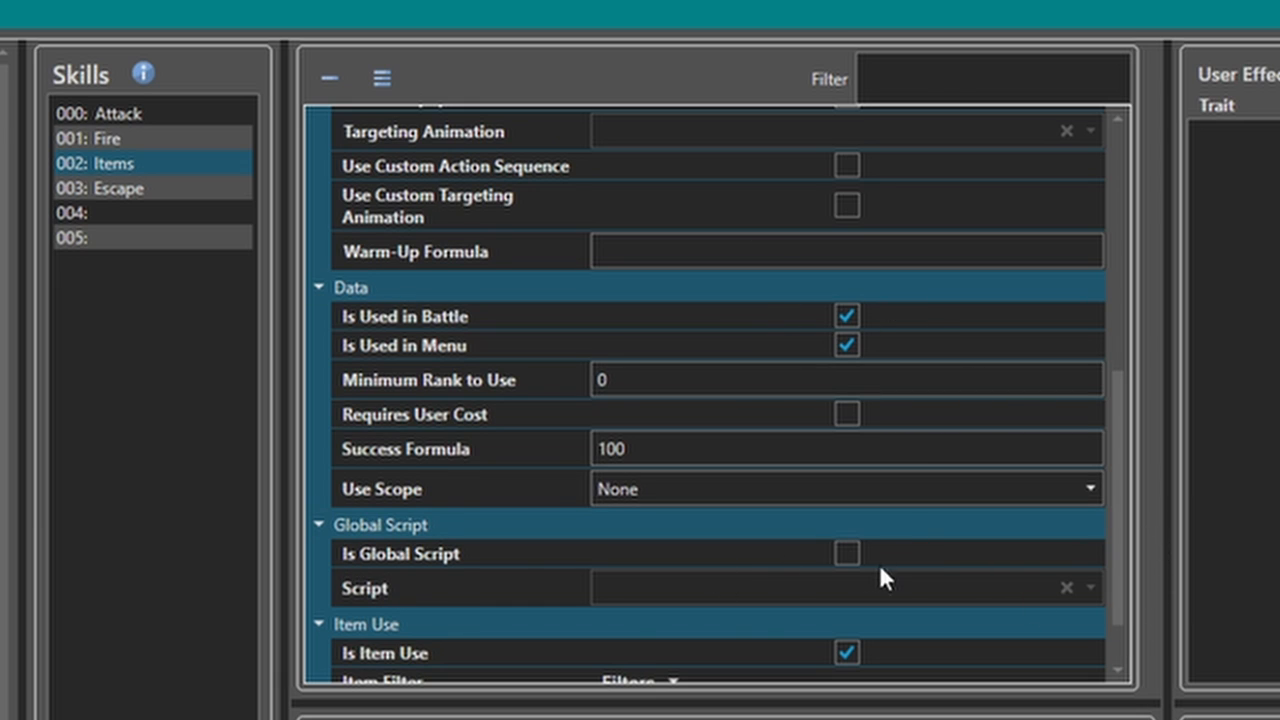
left_click(847, 554)
left_click(847, 554)
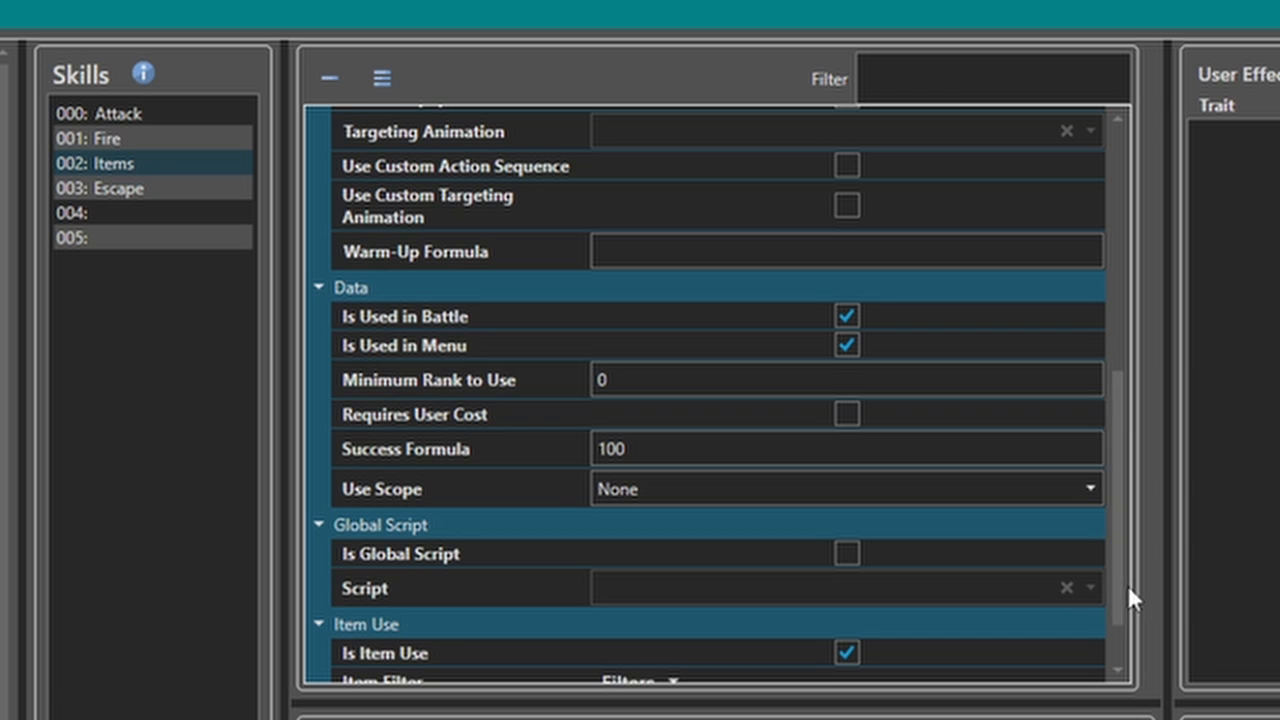
left_click_drag(1118, 564, 1118, 694)
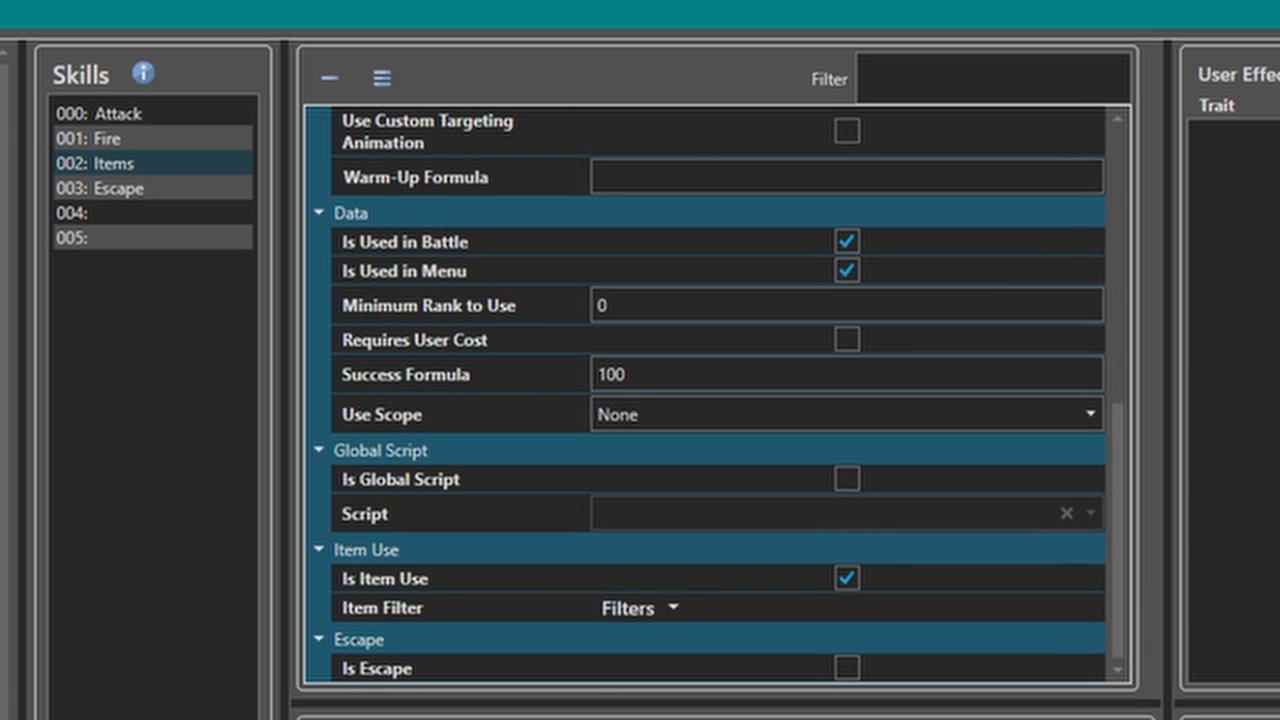
scroll(599, 585, "up", 10)
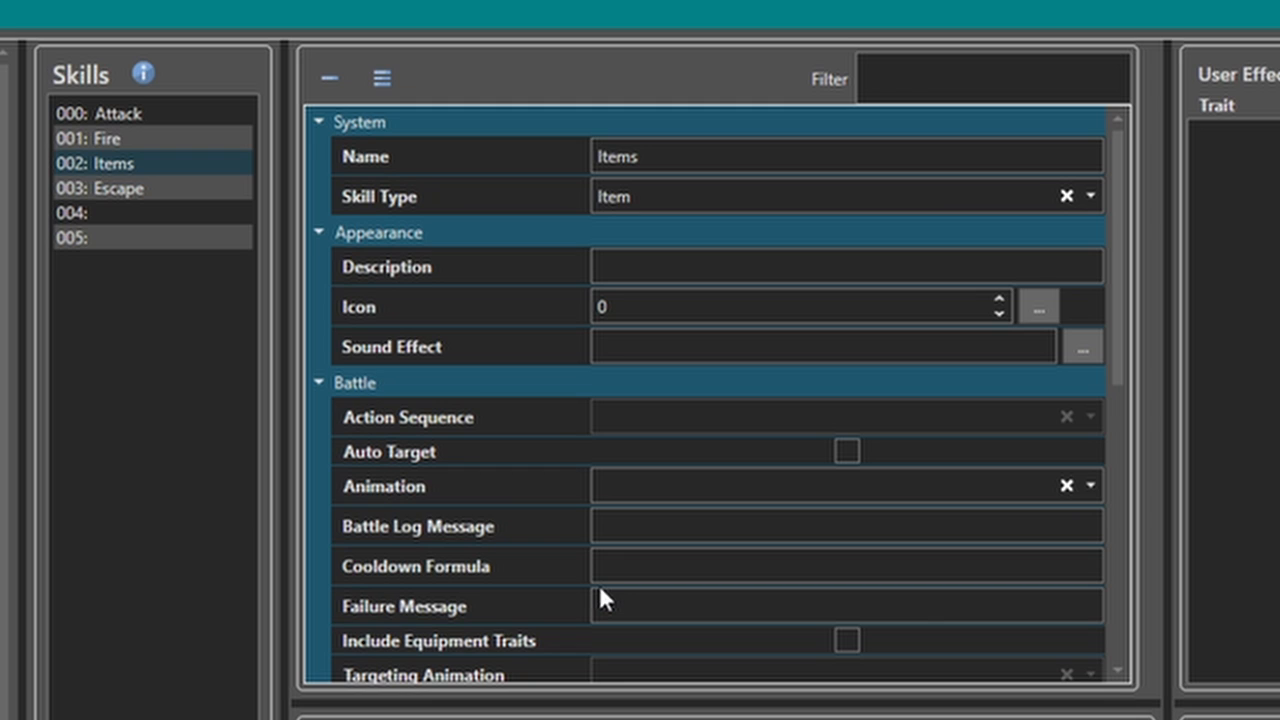
left_click(134, 118)
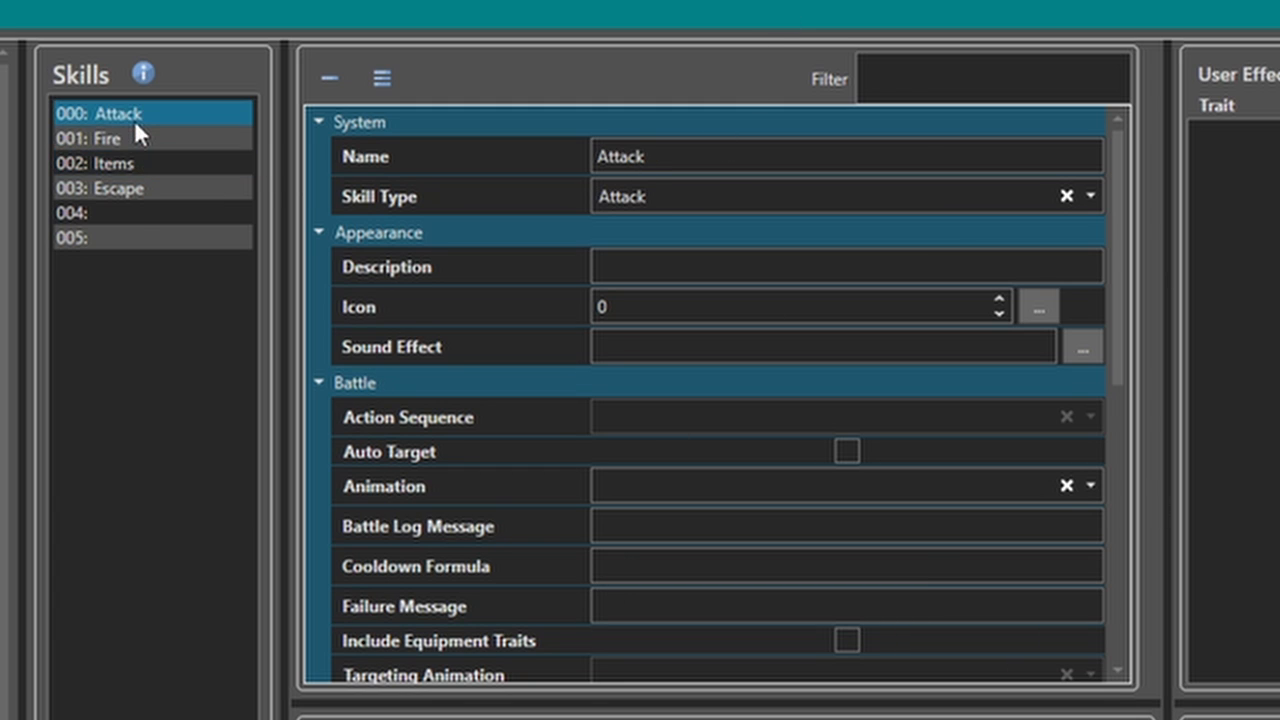
Name skill 004 Heal and set its Skill Type to Magic
left_click(120, 214)
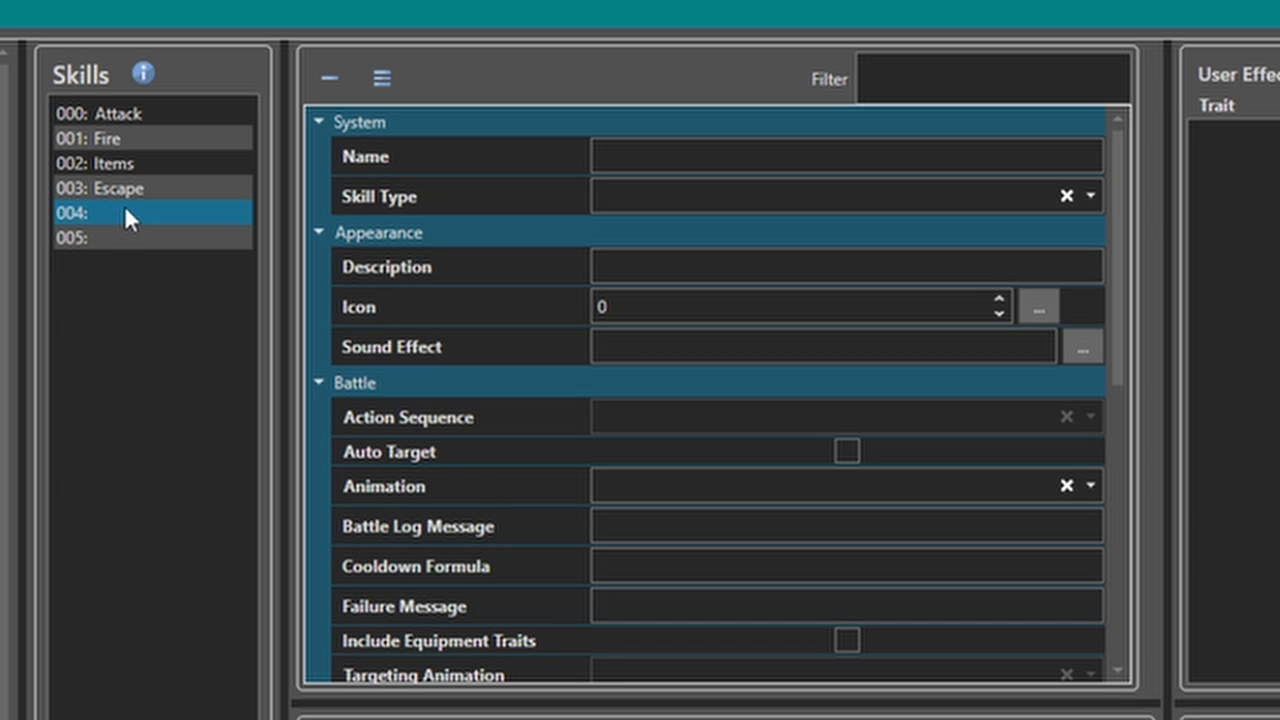
left_click(602, 160)
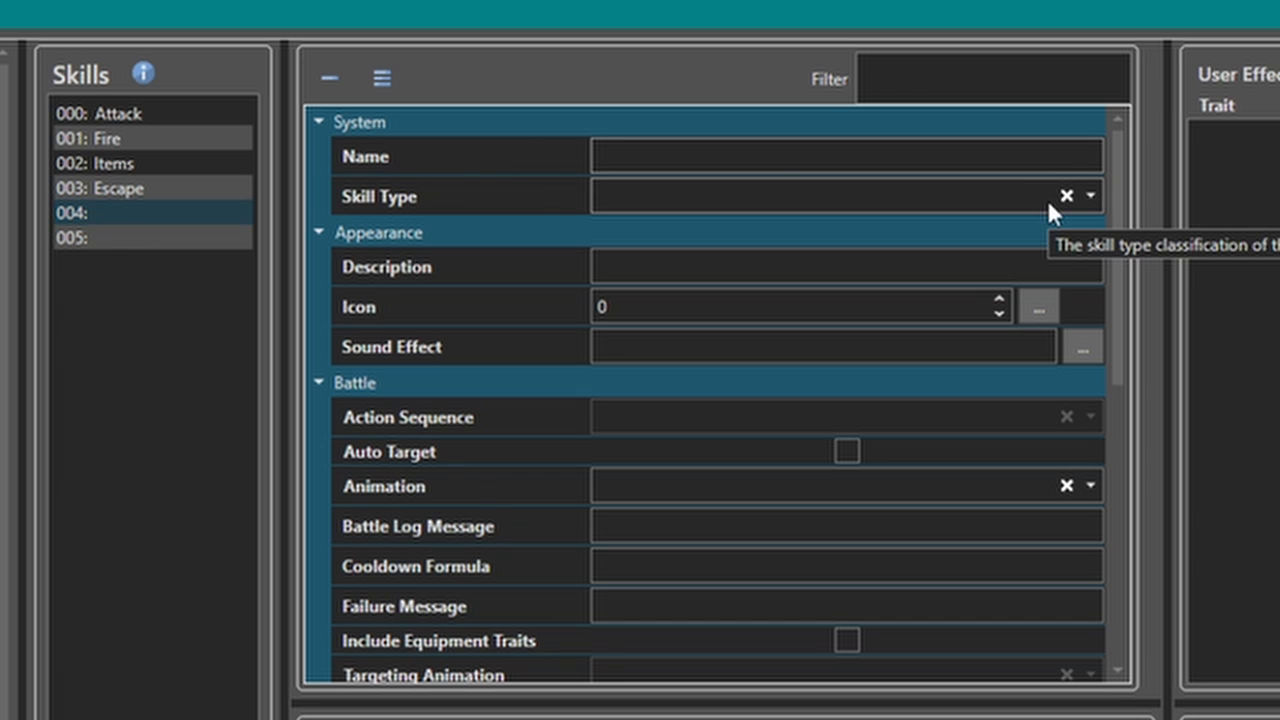
type("Heal")
left_click(914, 198)
left_click(672, 252)
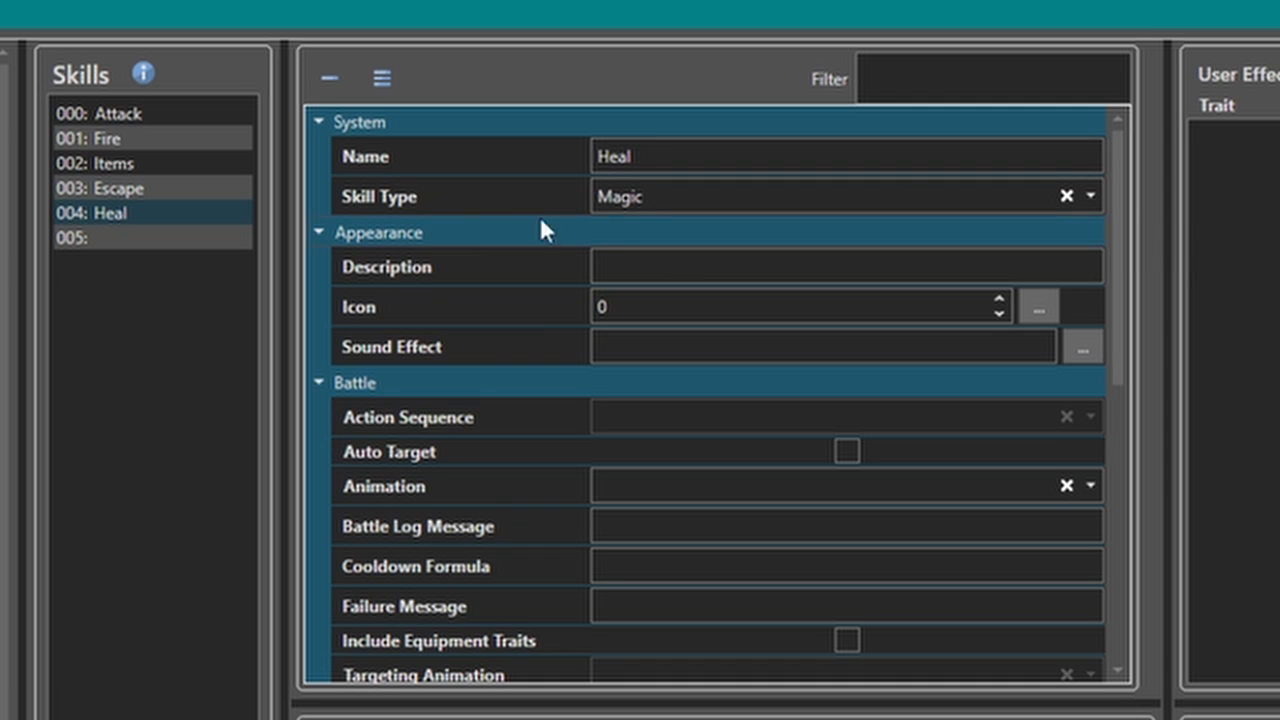
Name skill 005 Smack Talk and set its Skill Type to Skill
left_click(118, 240)
left_click(709, 160)
type("Sl")
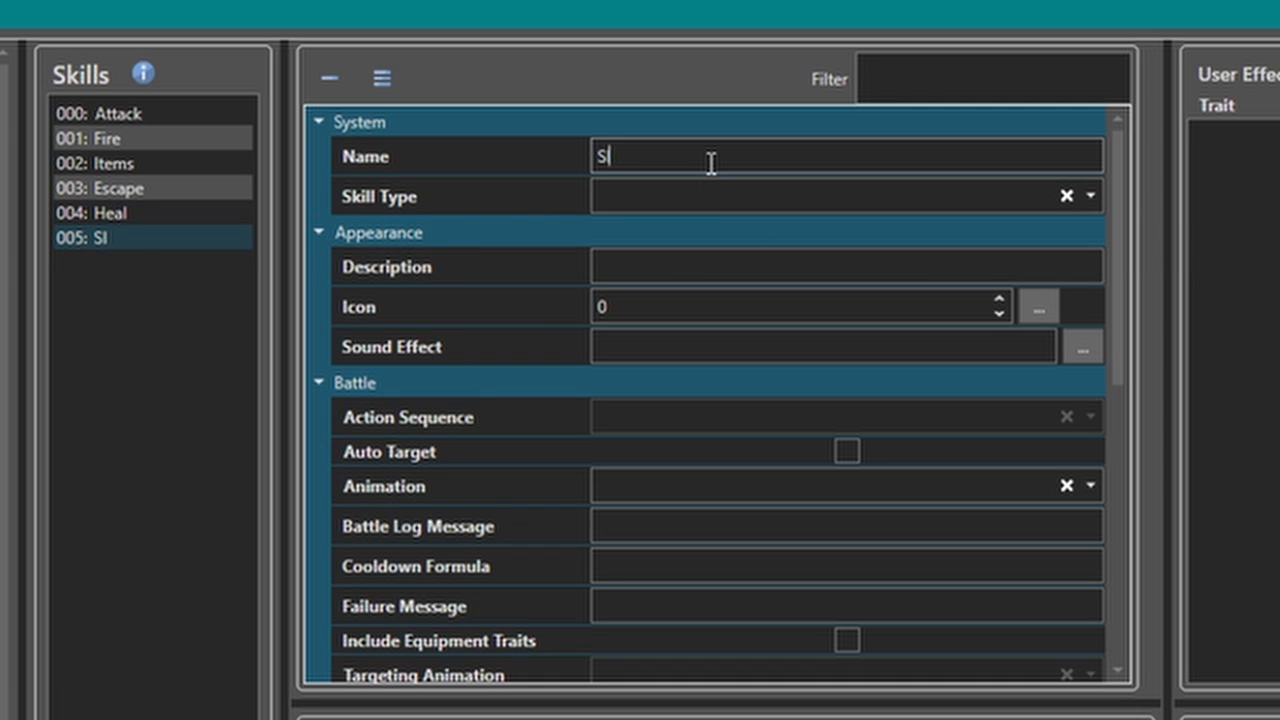
key("BackSpace")
type("l")
key("BackSpace")
type("mack")
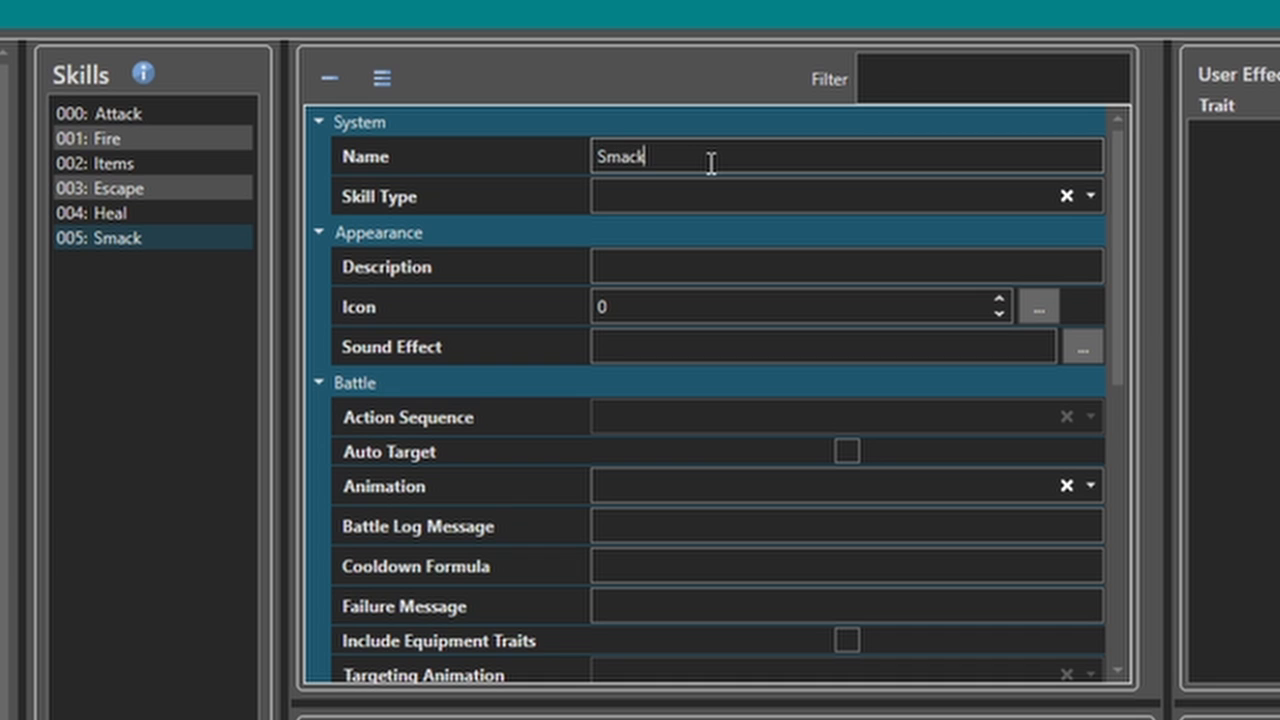
type("Talk")
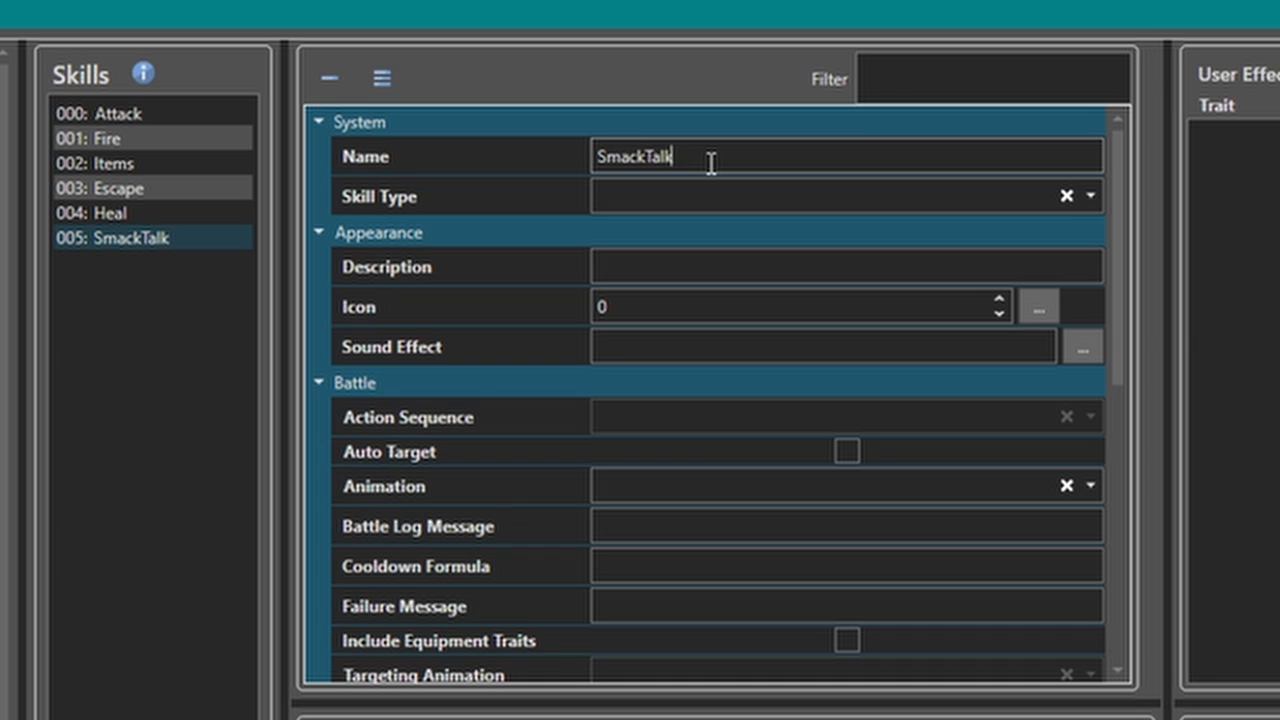
key("Left")
key("Left")
key("Left")
key("Left")
left_click(692, 198)
left_click(639, 287)
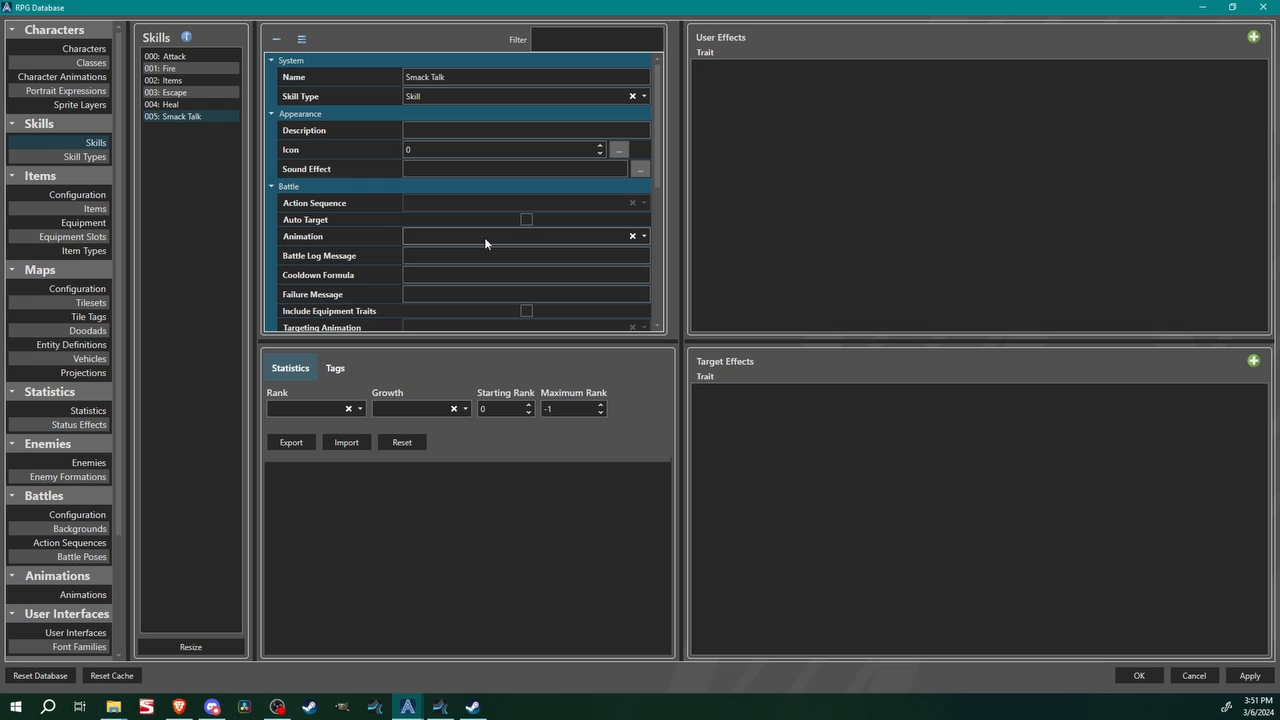
Add a Statistic target effect on HP to the Attack skill
left_click(178, 56)
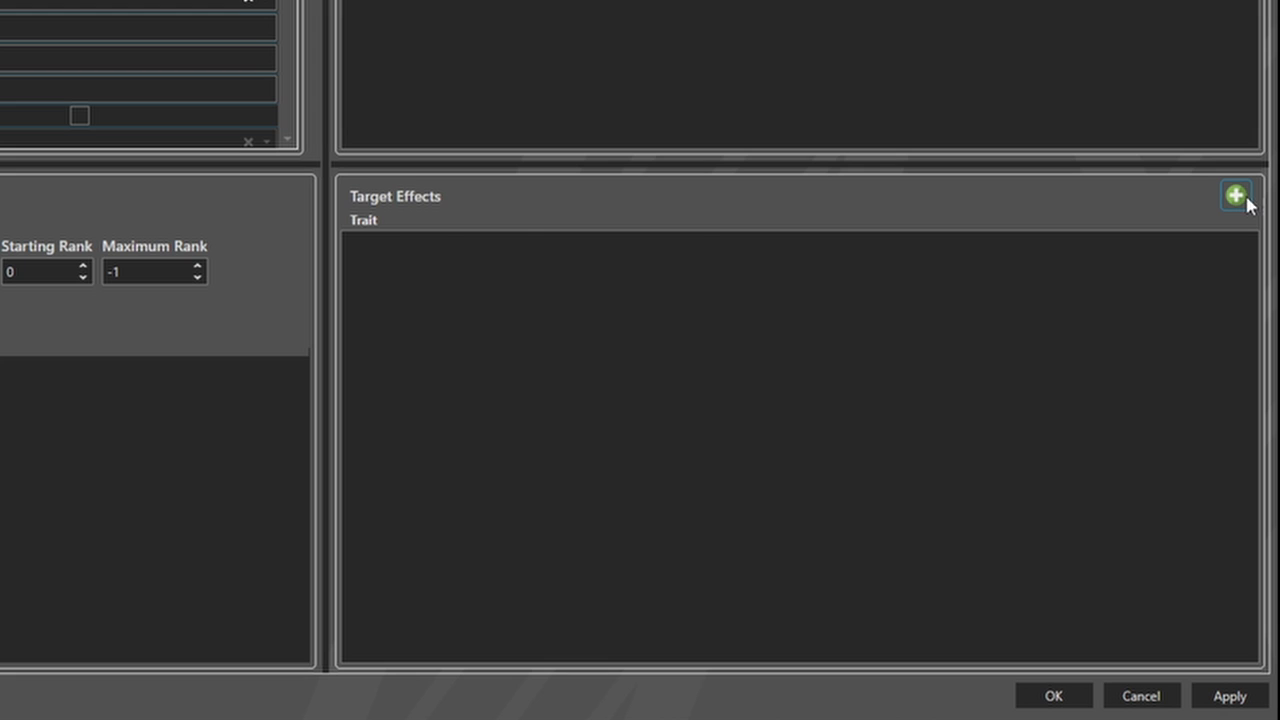
left_click(1245, 202)
left_click(397, 258)
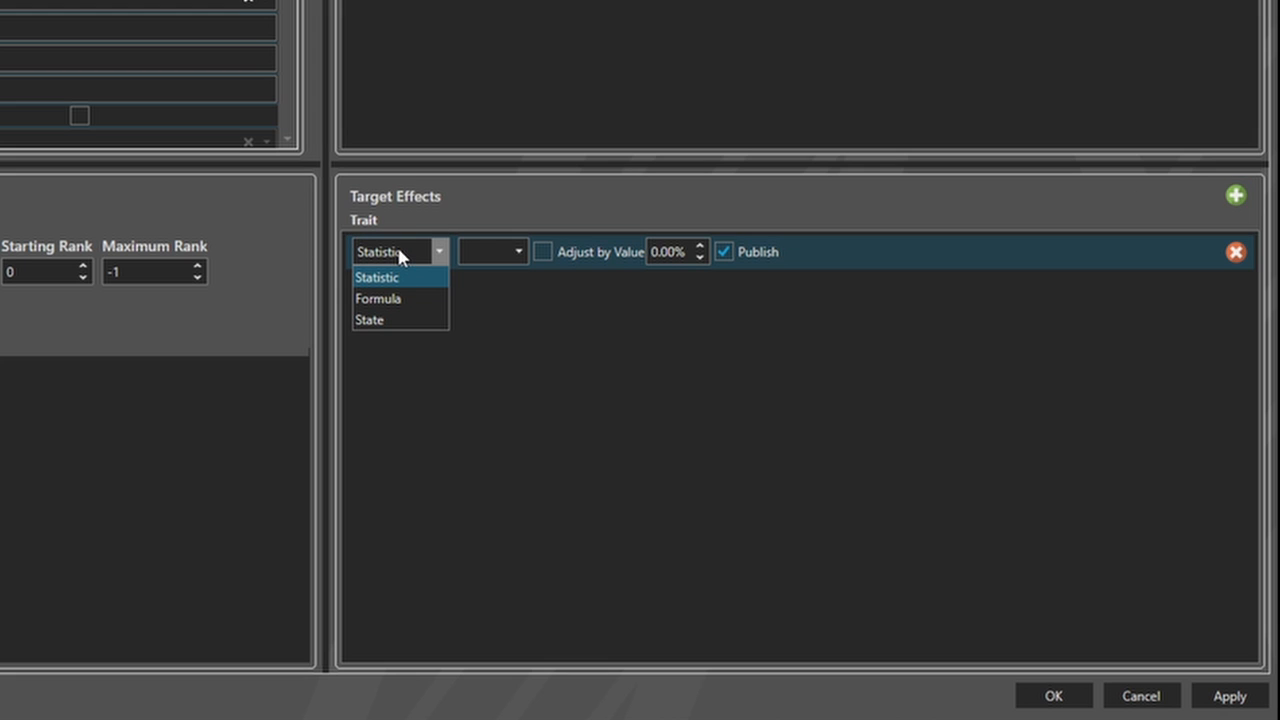
left_click(509, 257)
left_click(505, 252)
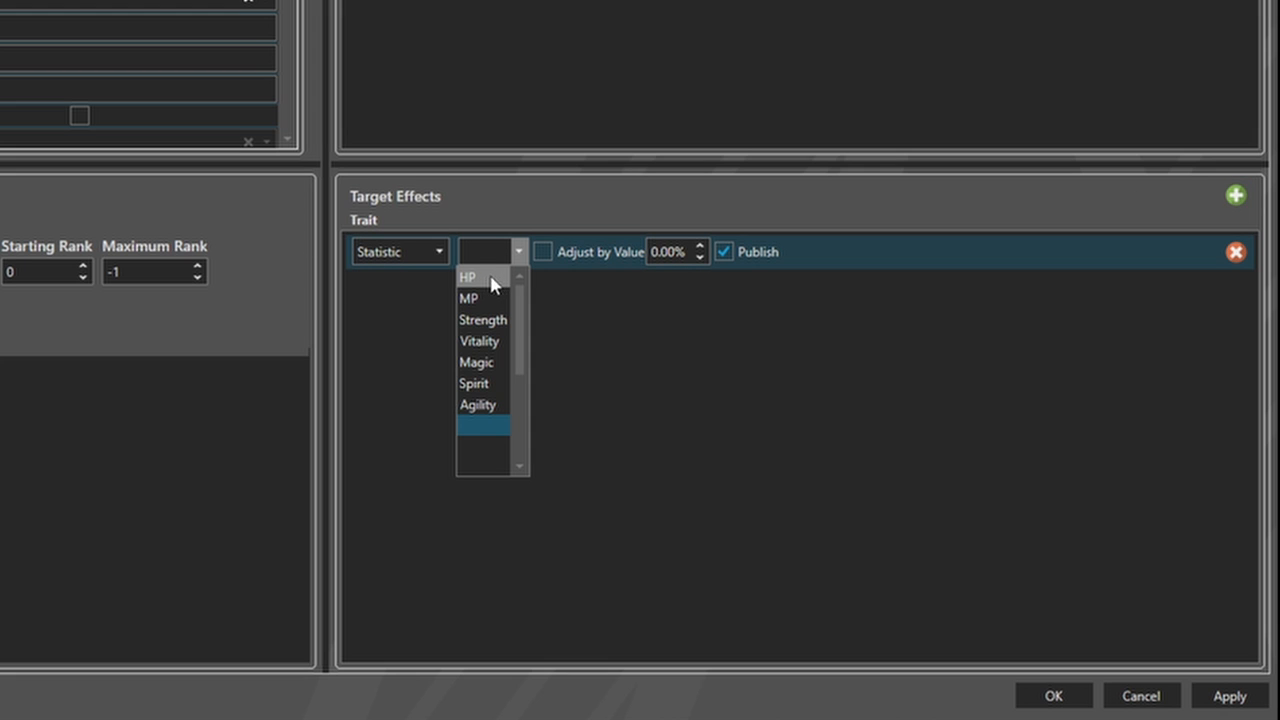
left_click(380, 253)
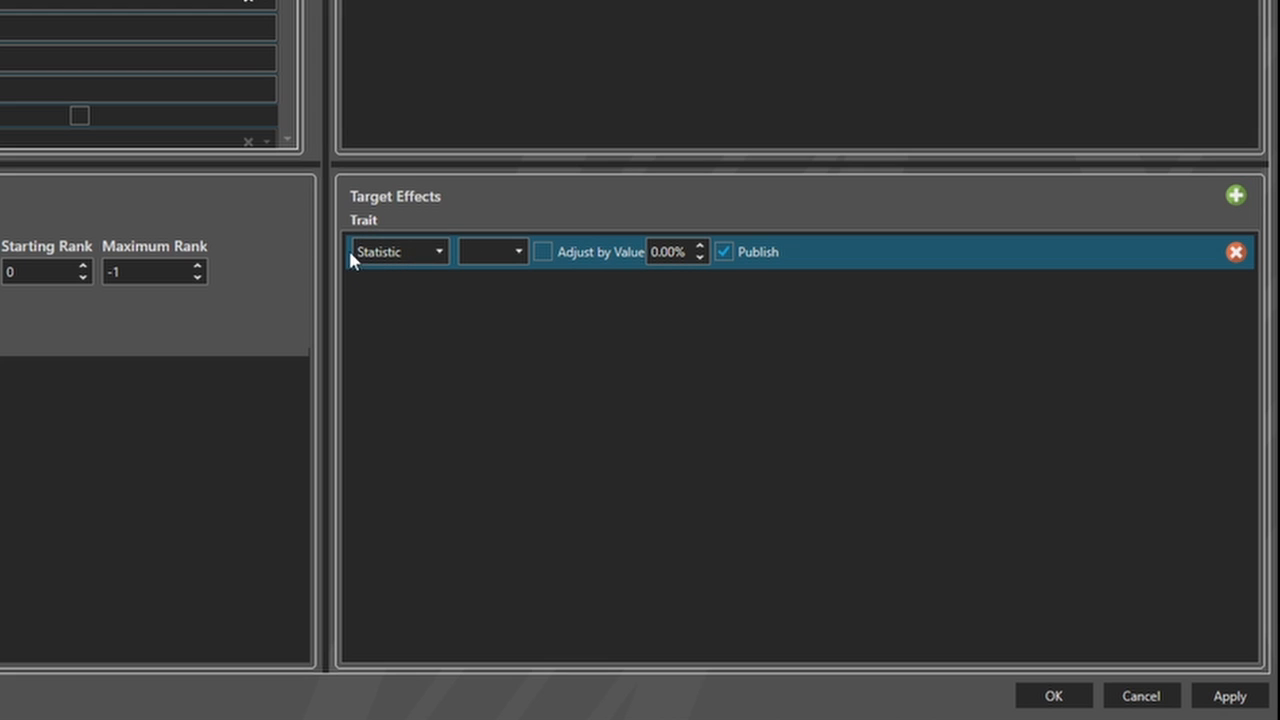
left_click(490, 258)
left_click(494, 274)
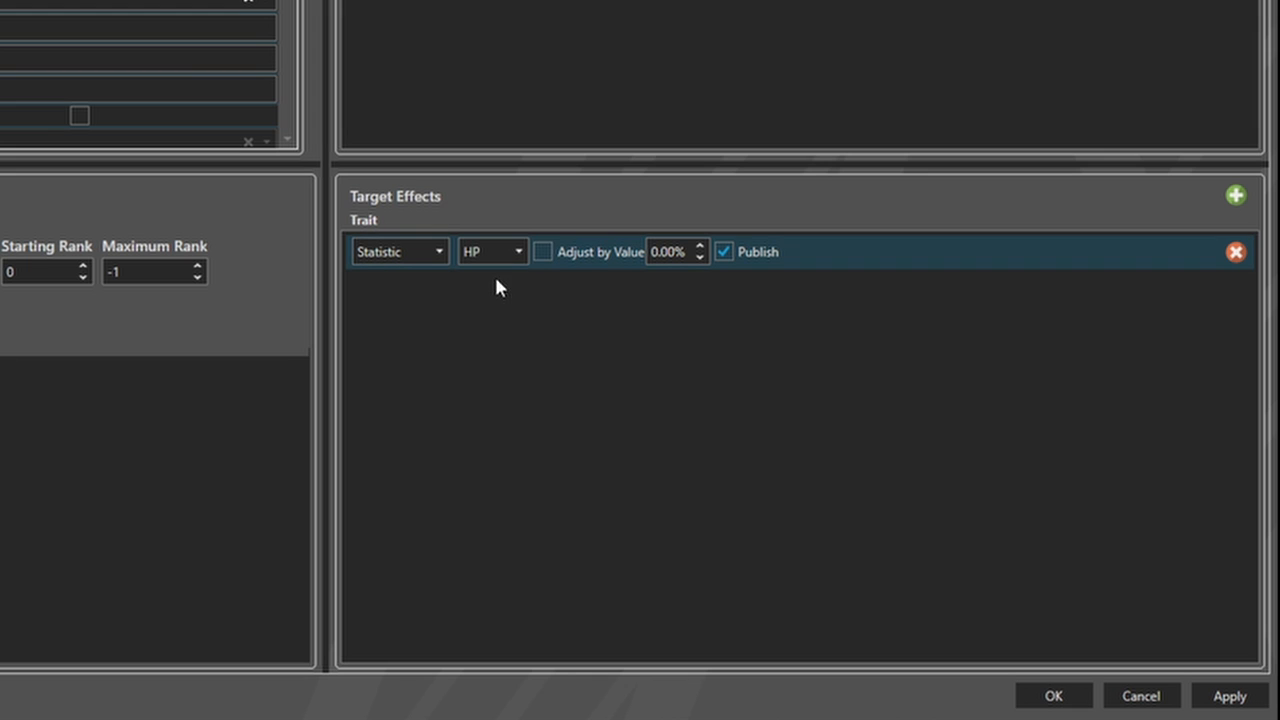
Enable Adjust by Value for Attack's HP target effect and set its value to -100
left_click(544, 252)
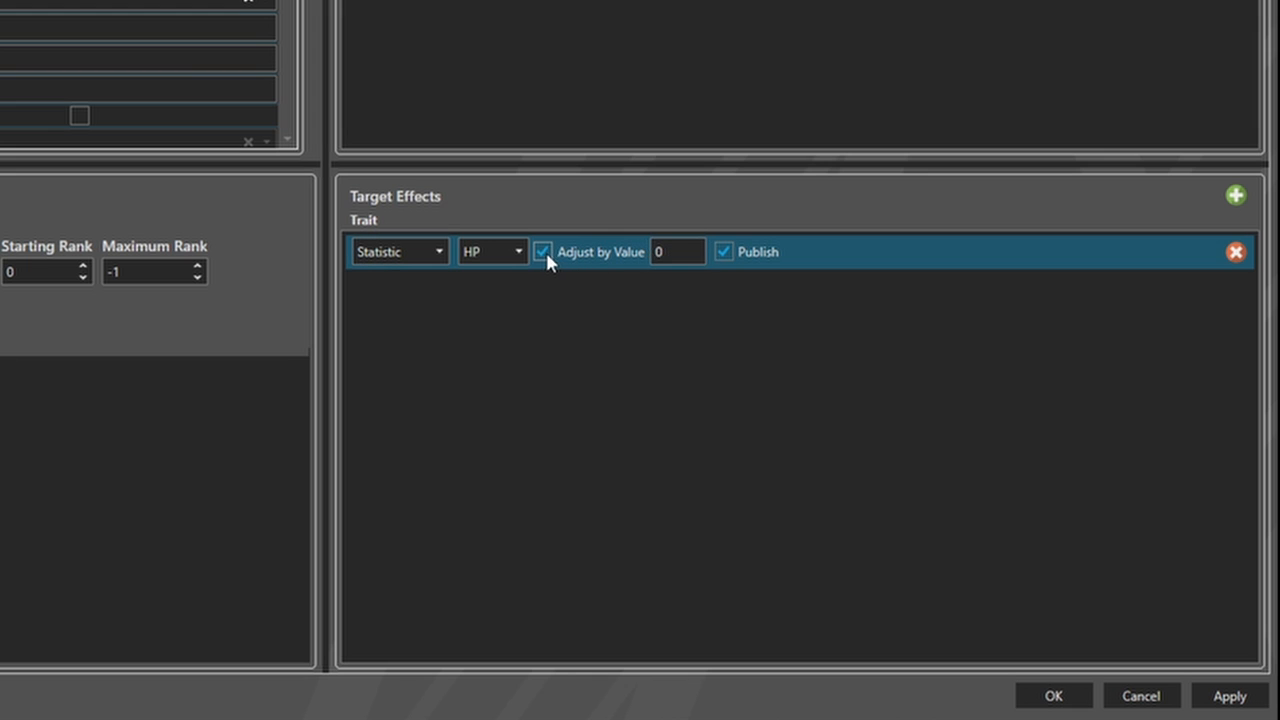
double_click(688, 250)
mouse_move(690, 243)
type("100")
key("Left")
key("Left")
key("ctrl+a")
key("BackSpace")
type("-10")
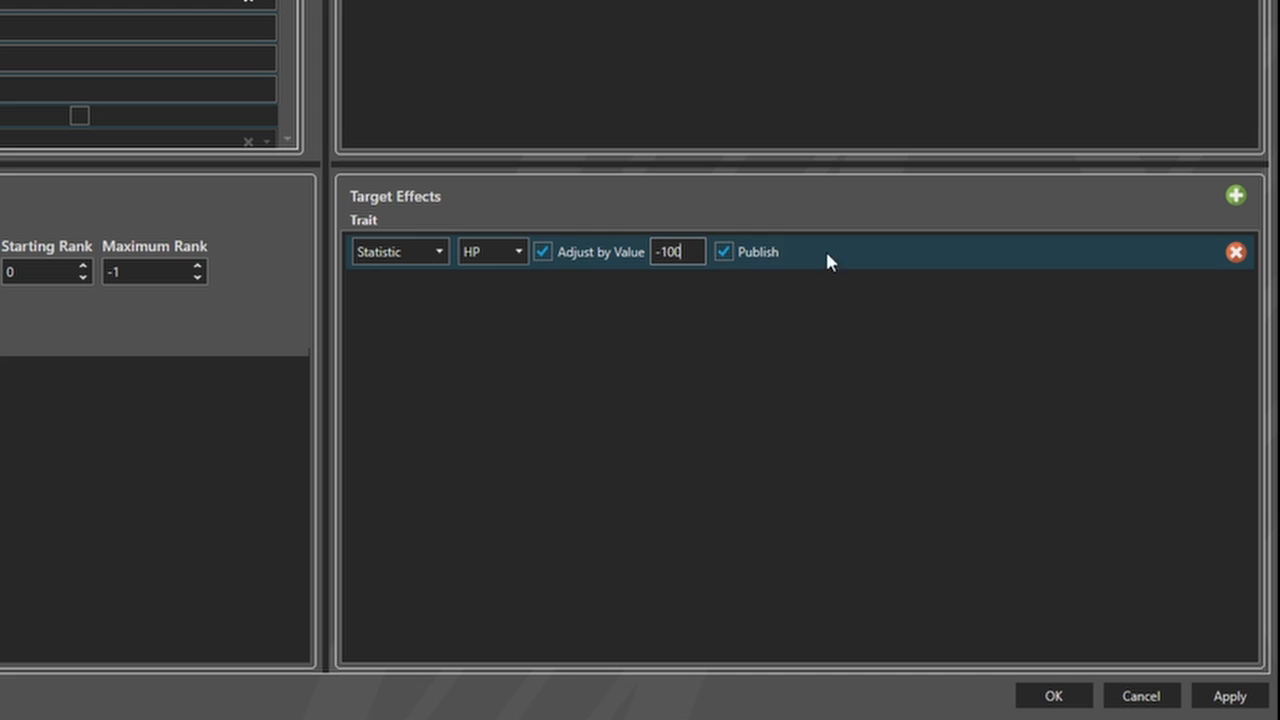
double_click(692, 250)
Try the Formula trait type with HP on Attack's target effect, and return it to the Statistic type
left_click(356, 254)
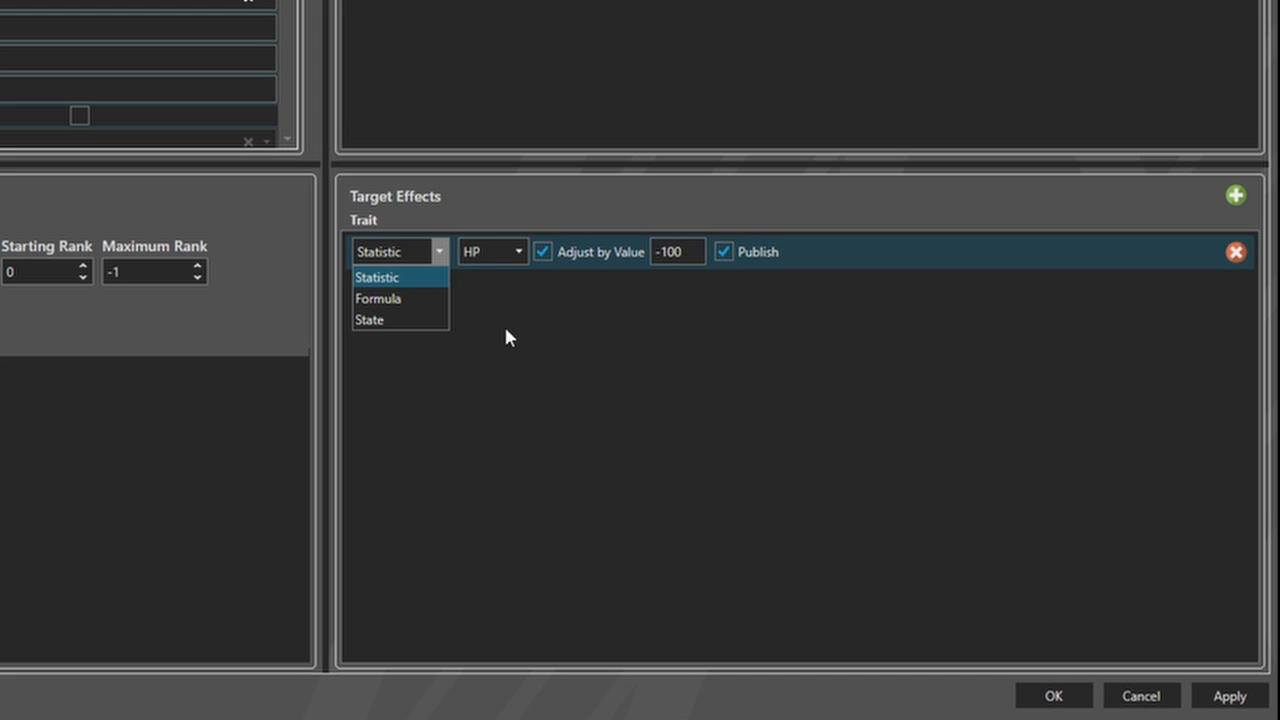
left_click(402, 299)
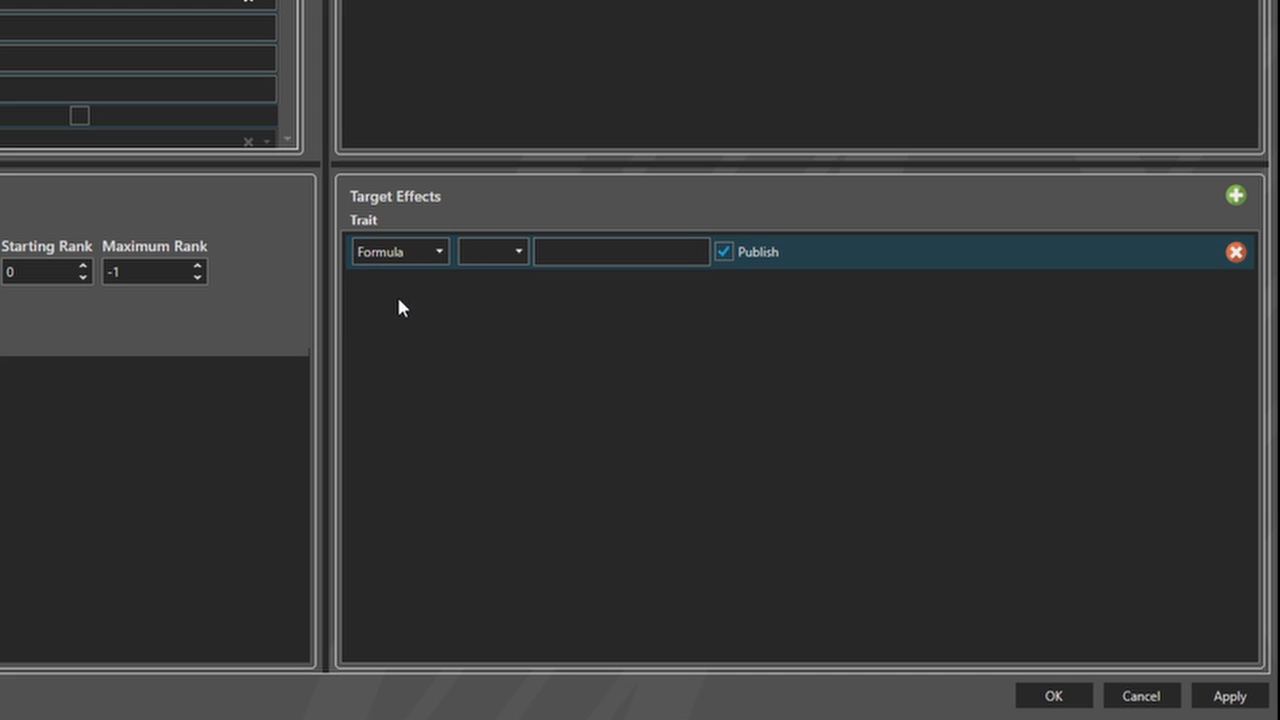
left_click(510, 251)
left_click(466, 279)
left_click(590, 256)
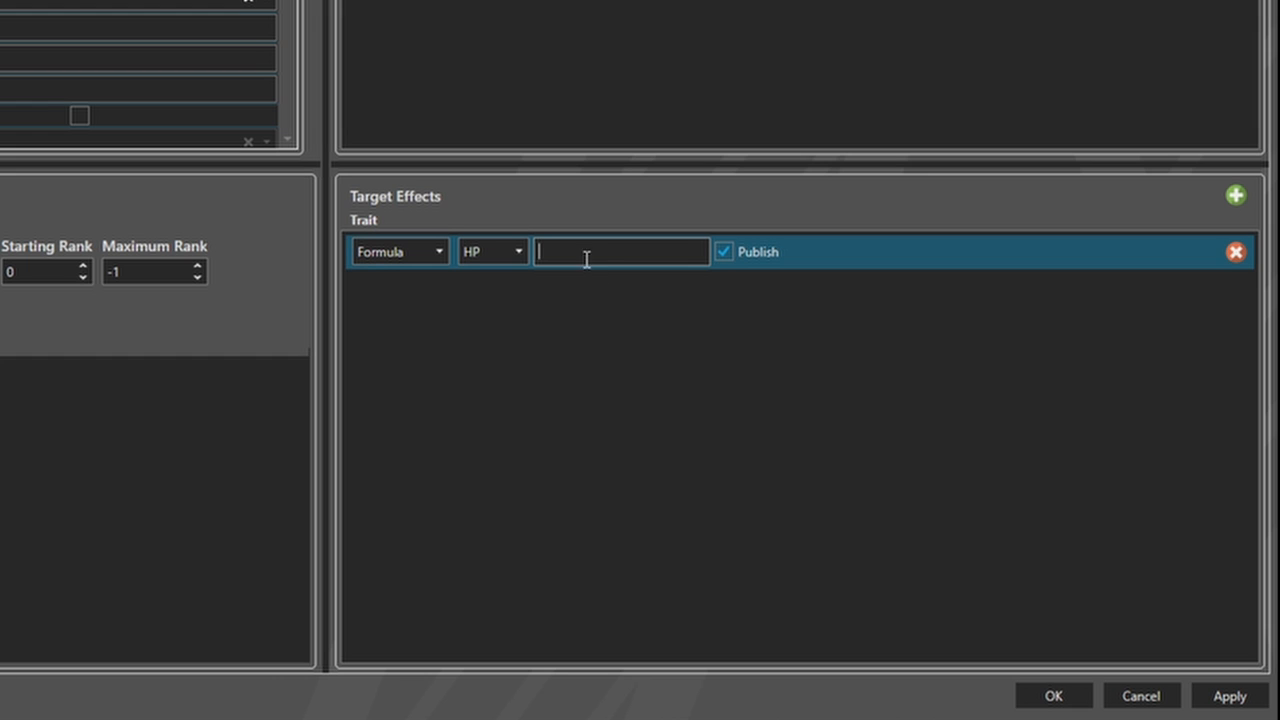
left_click(420, 252)
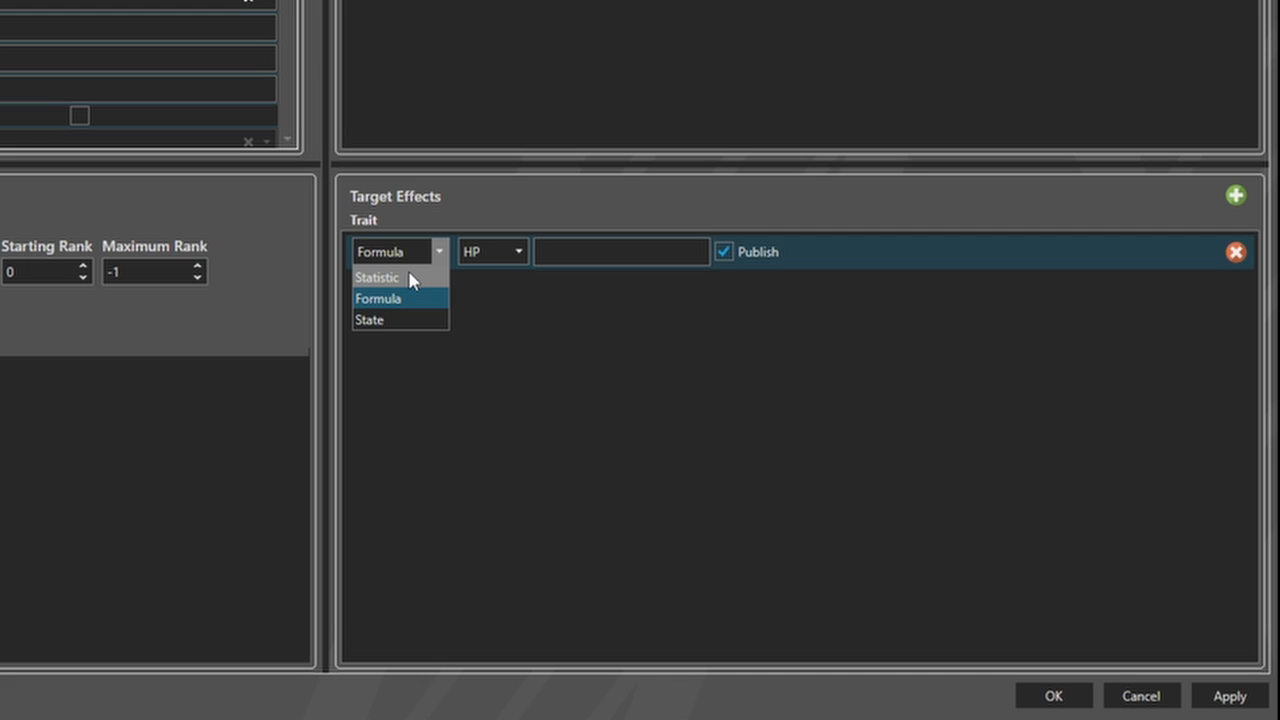
left_click(410, 278)
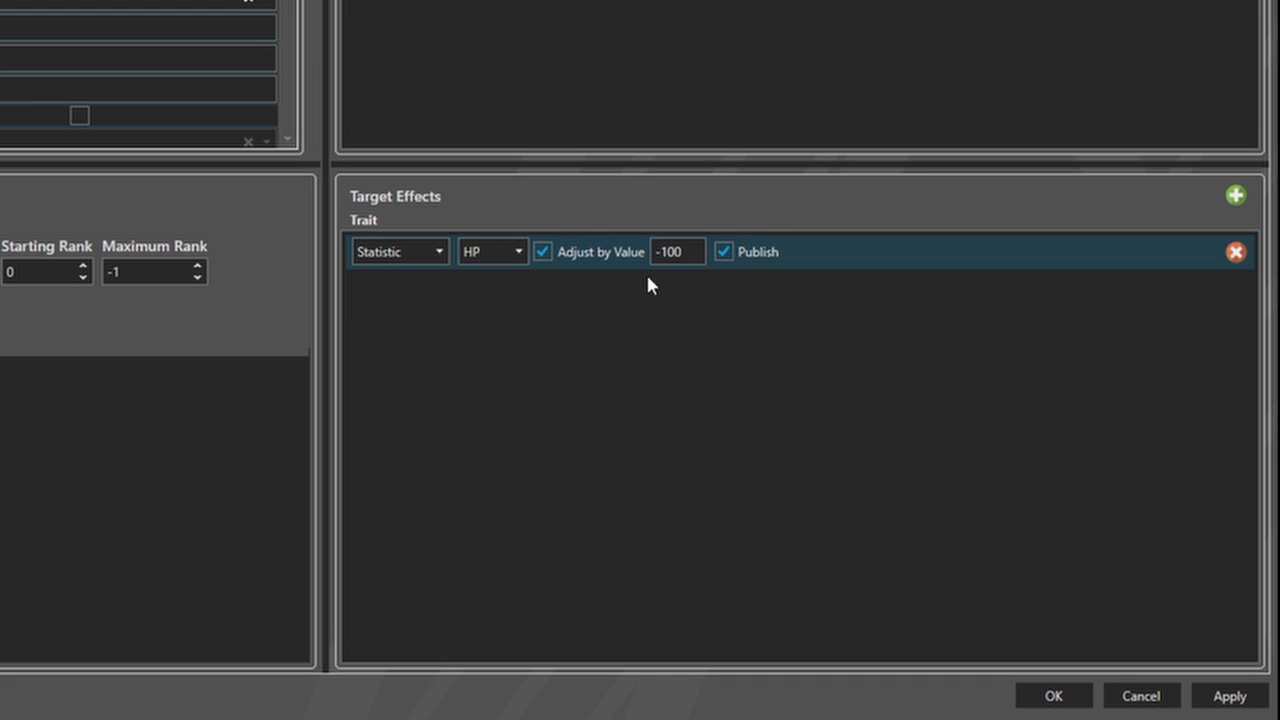
left_click(397, 260)
left_click(406, 272)
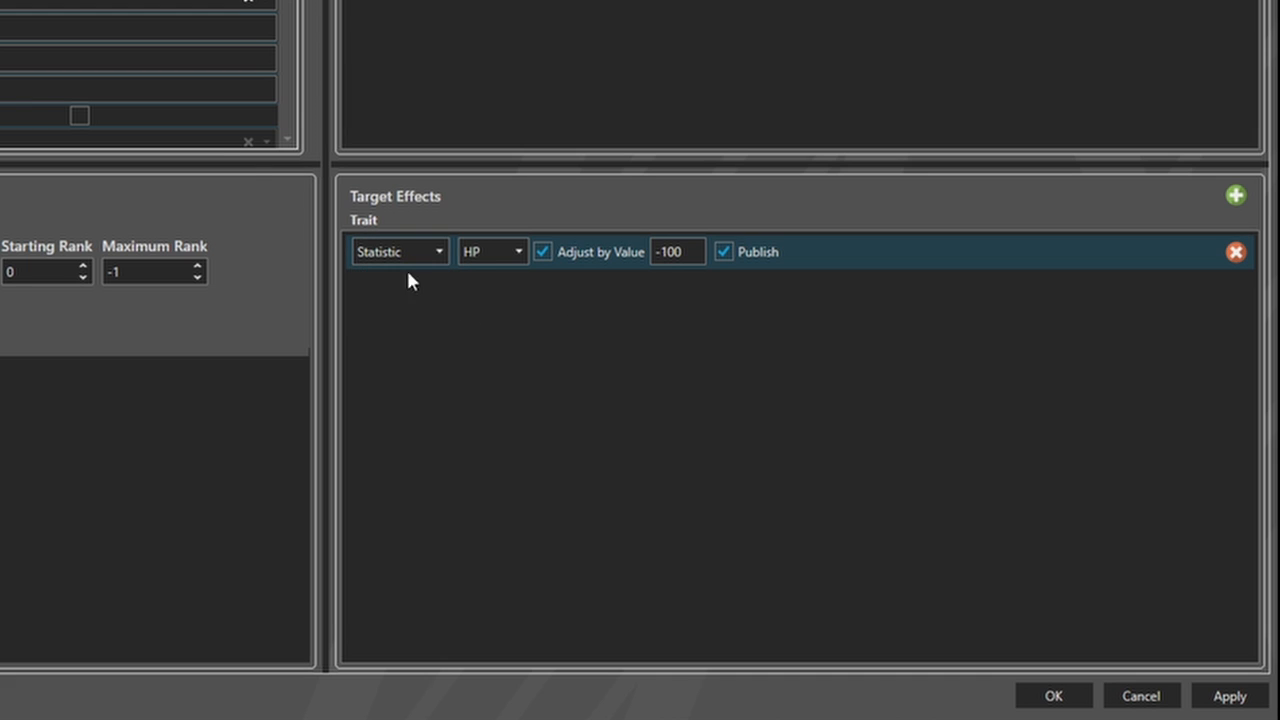
left_click(403, 250)
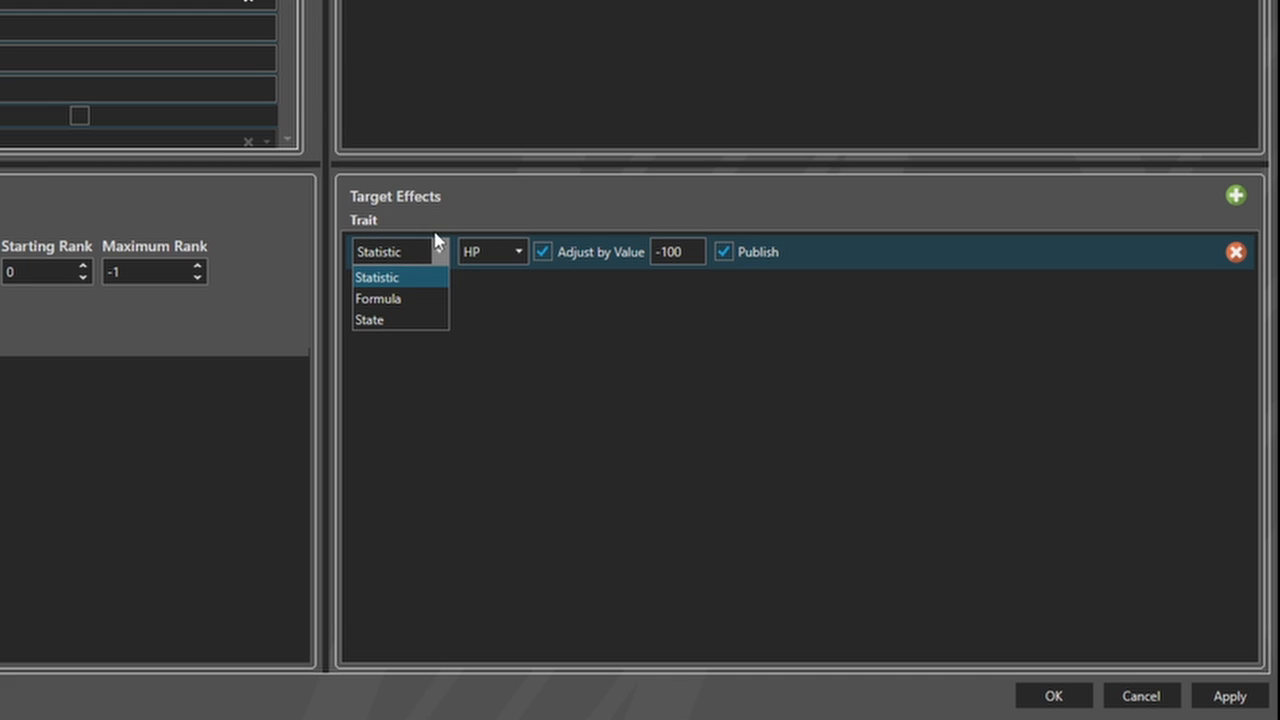
left_click(560, 277)
left_click(681, 258)
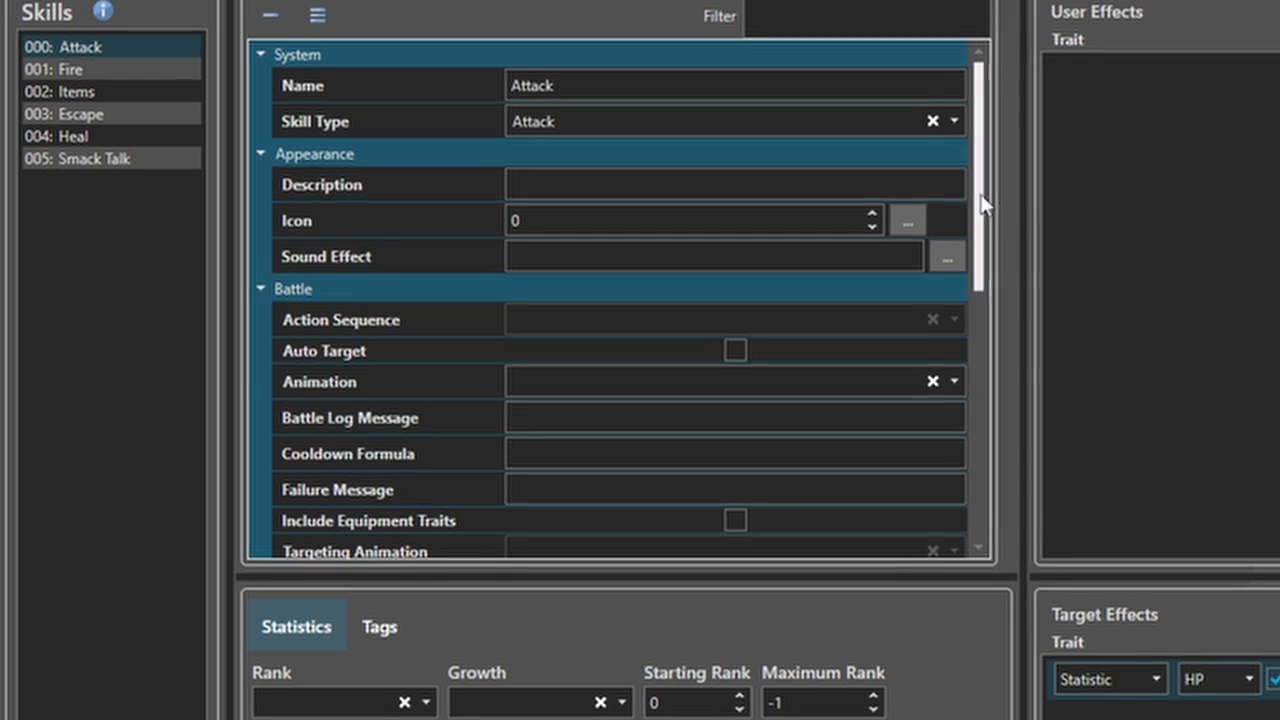
Turn off Is Used in Menu in the Attack skill's Data settings
scroll(982, 203, "down", 2)
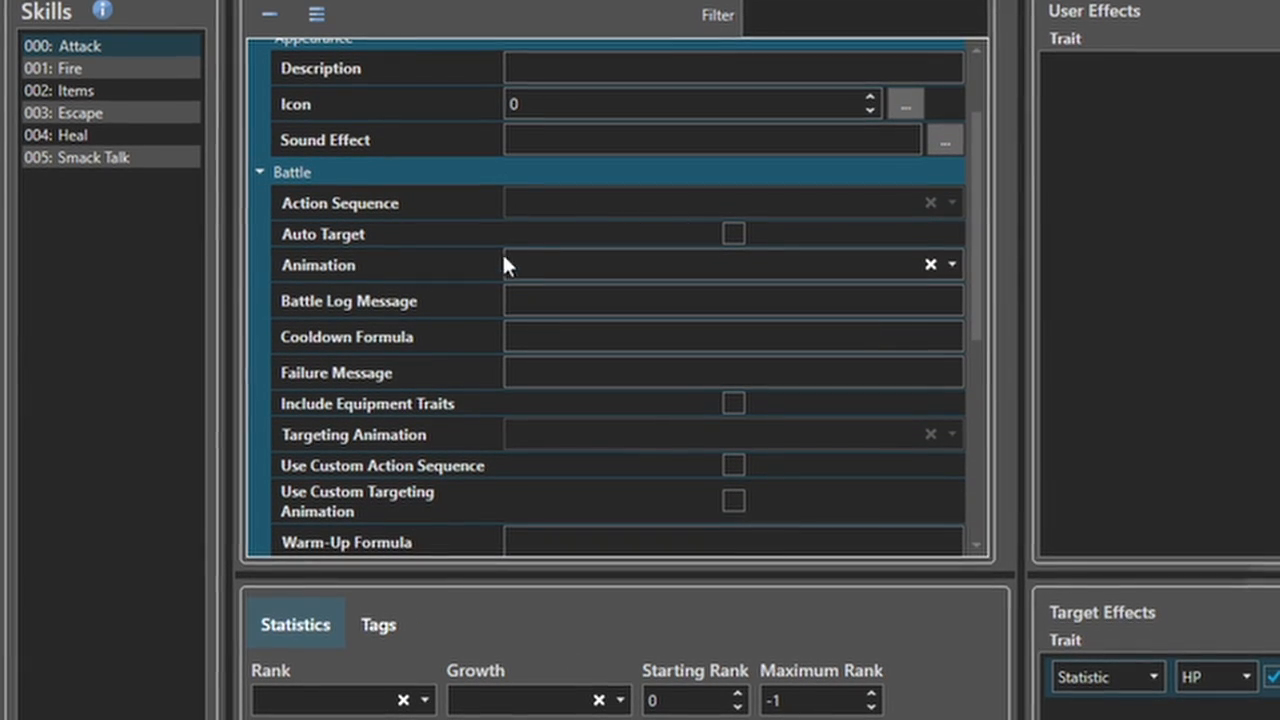
scroll(980, 285, "down", 1)
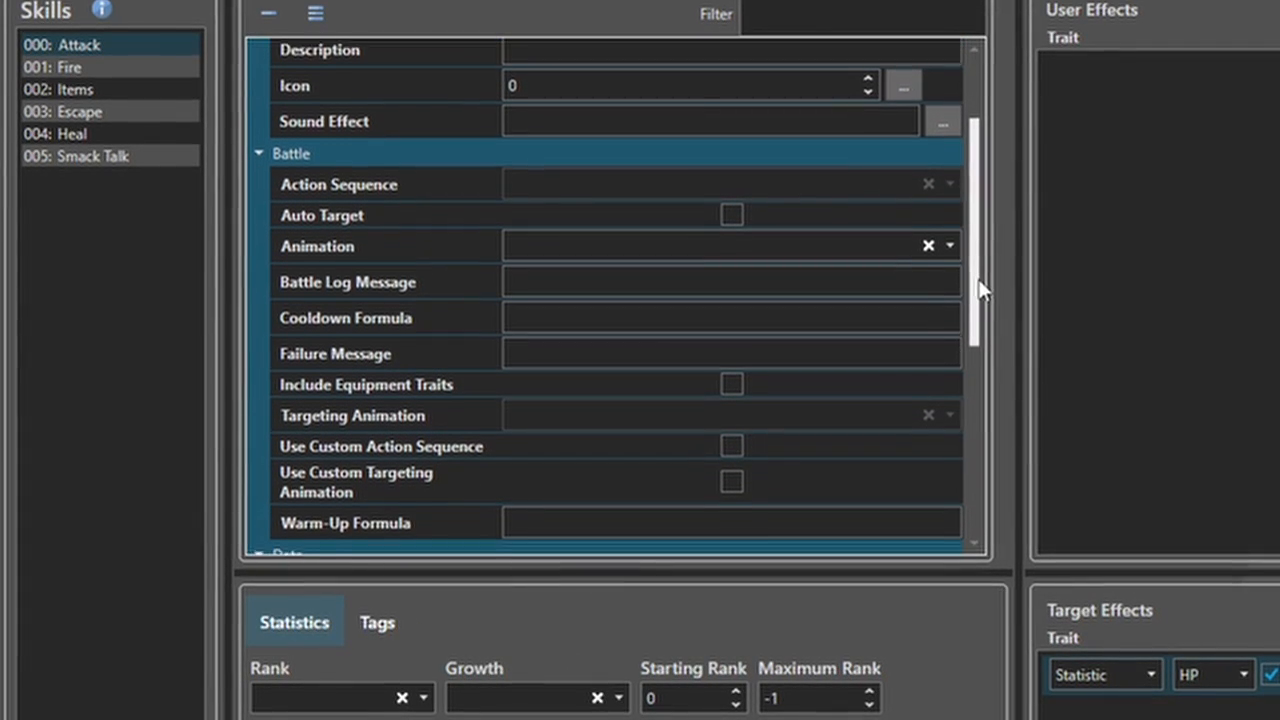
left_click_drag(979, 281, 971, 314)
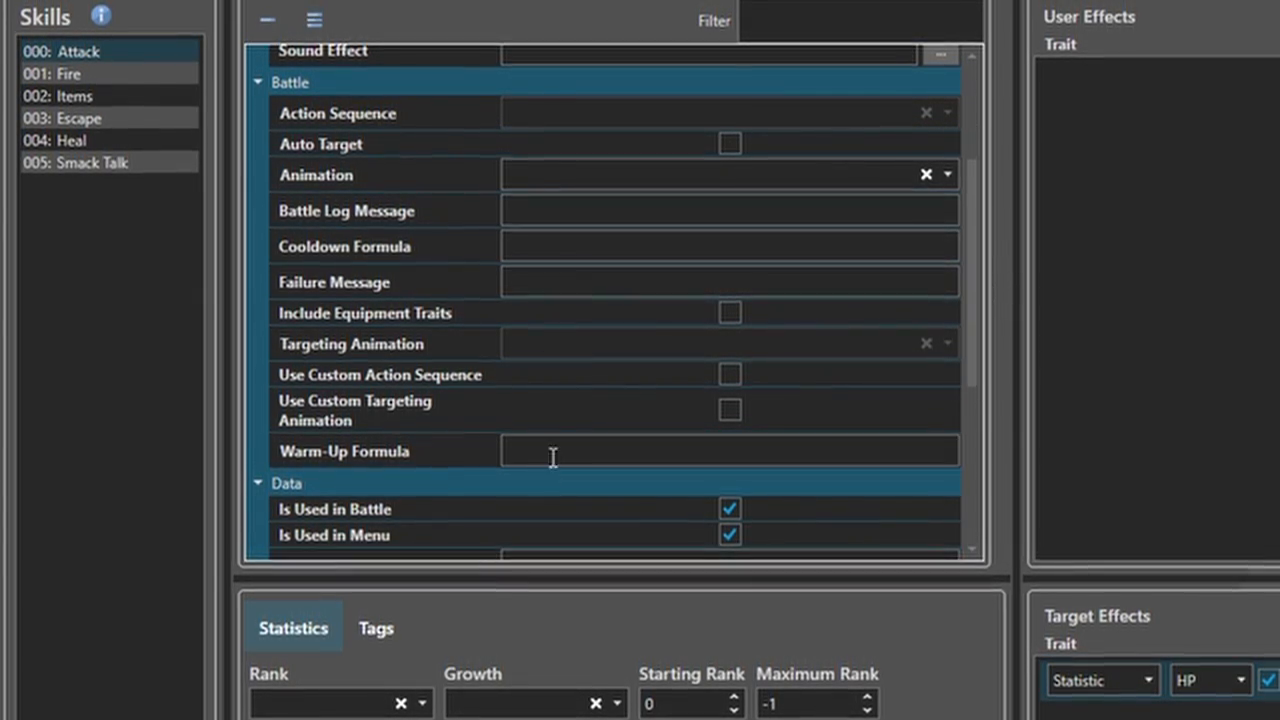
scroll(553, 456, "down", 5)
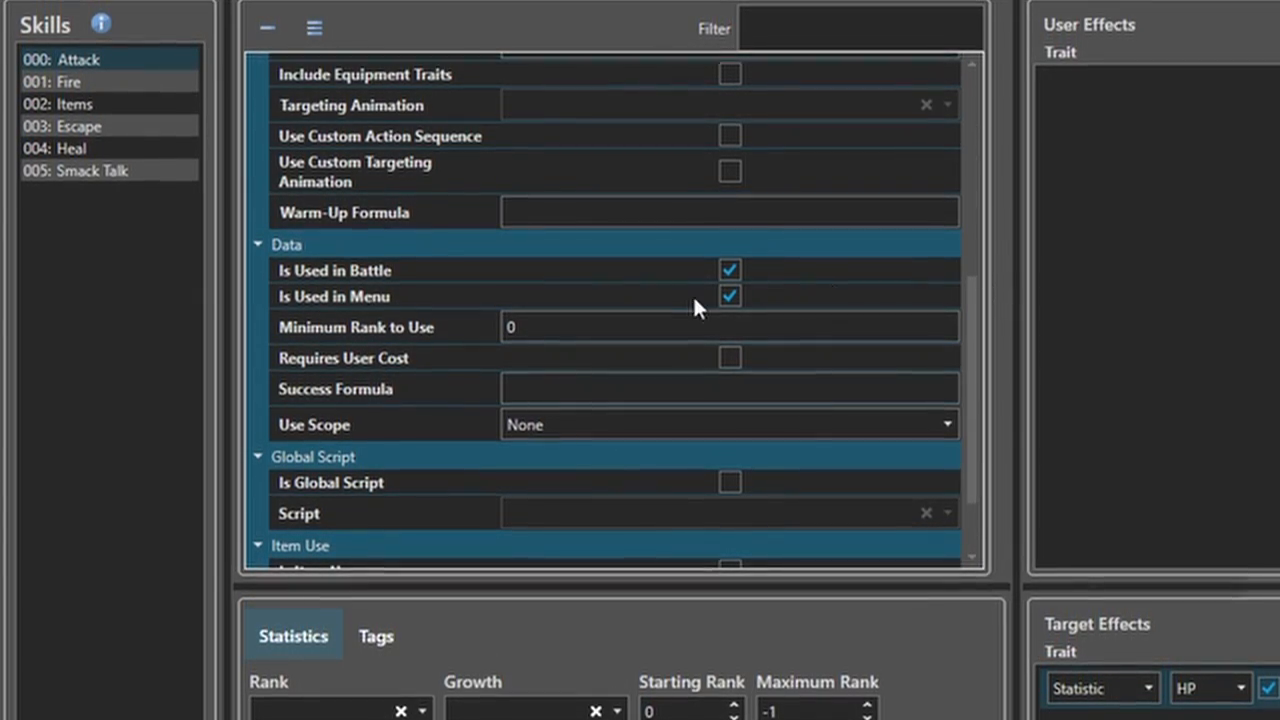
left_click(728, 297)
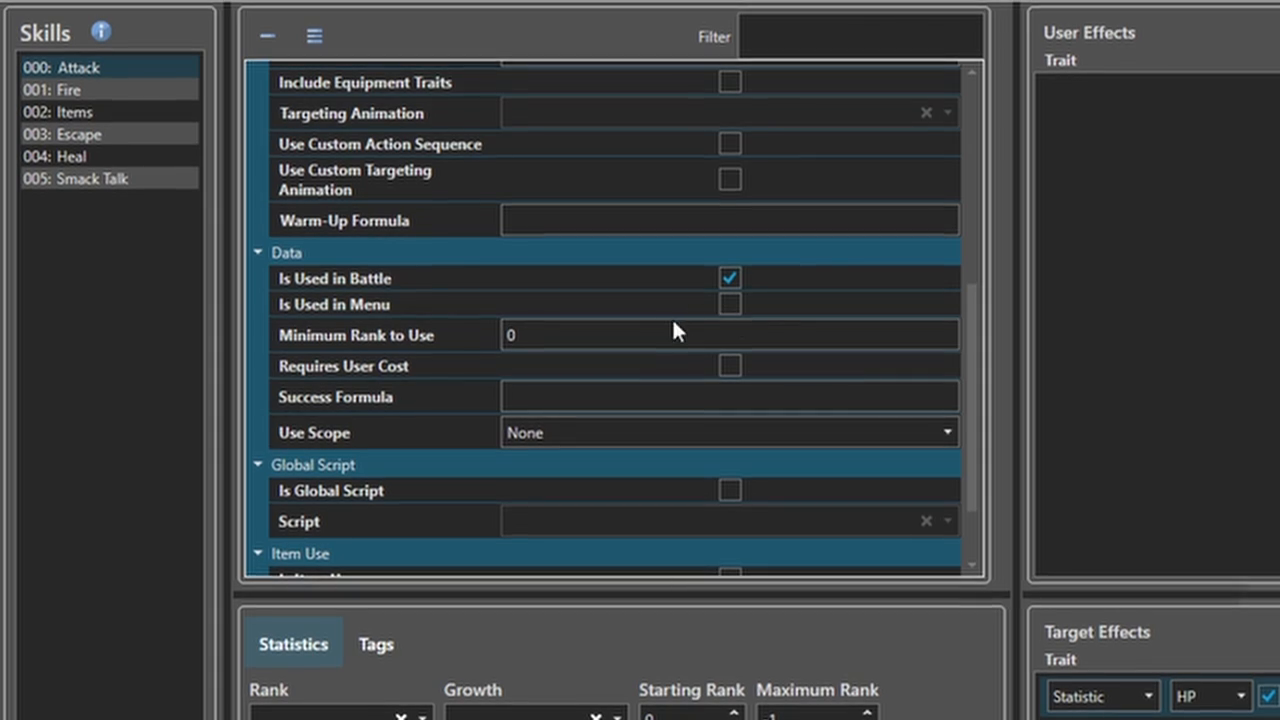
Turn off Is Used in Menu for the Fire skill
left_click(82, 89)
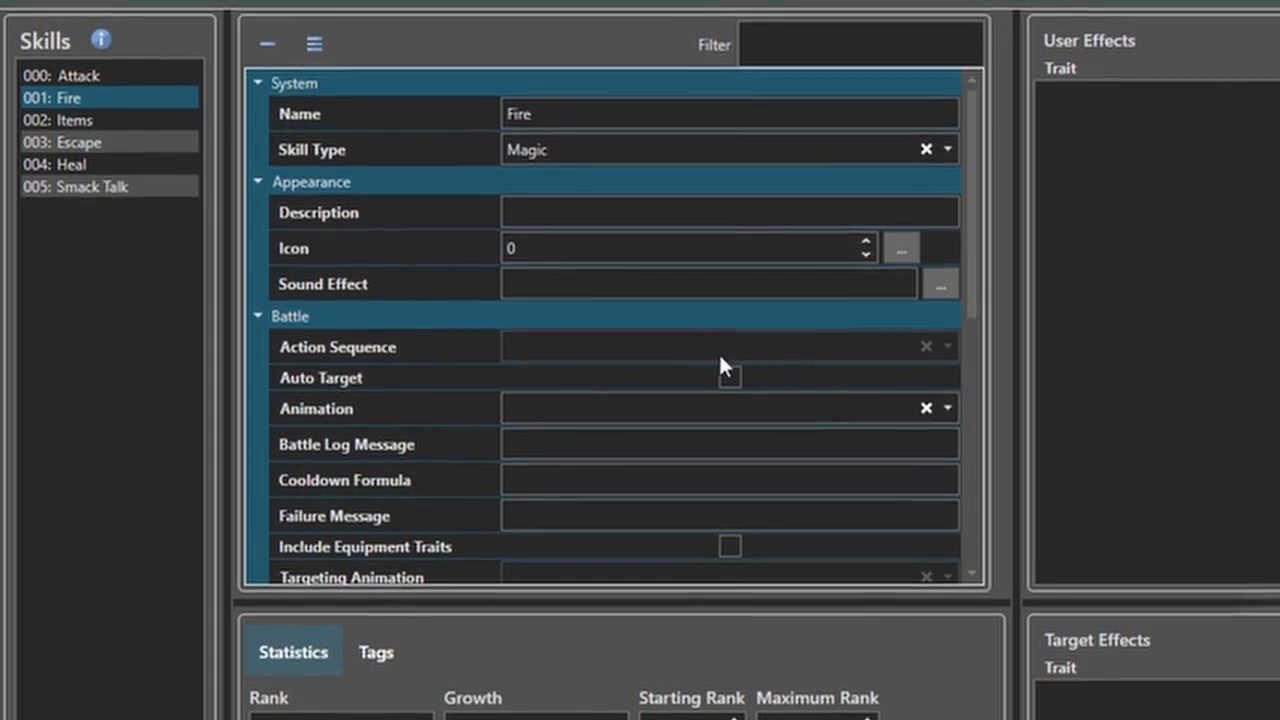
scroll(720, 360, "down", 5)
left_click(728, 526)
scroll(700, 535, "down", 5)
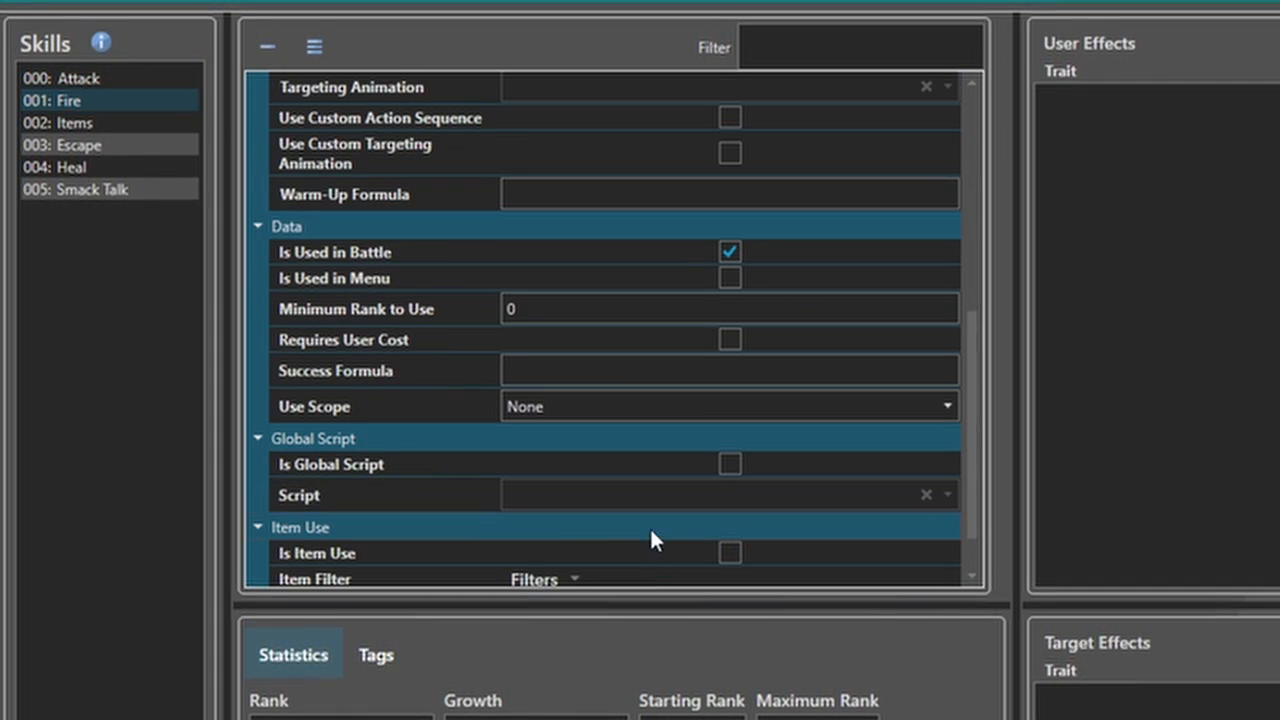
left_click(571, 404)
left_click(571, 404)
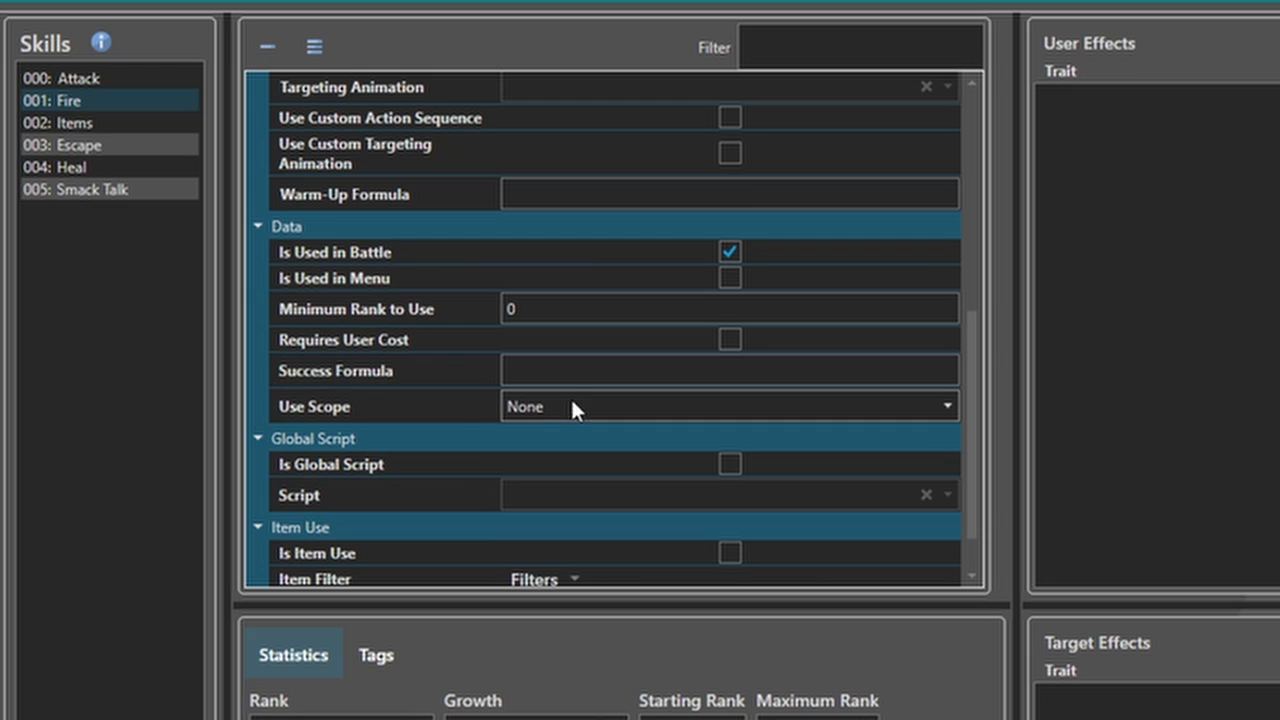
Set the Attack skill's Use Scope to Enemy
left_click(40, 77)
scroll(443, 370, "down", 3)
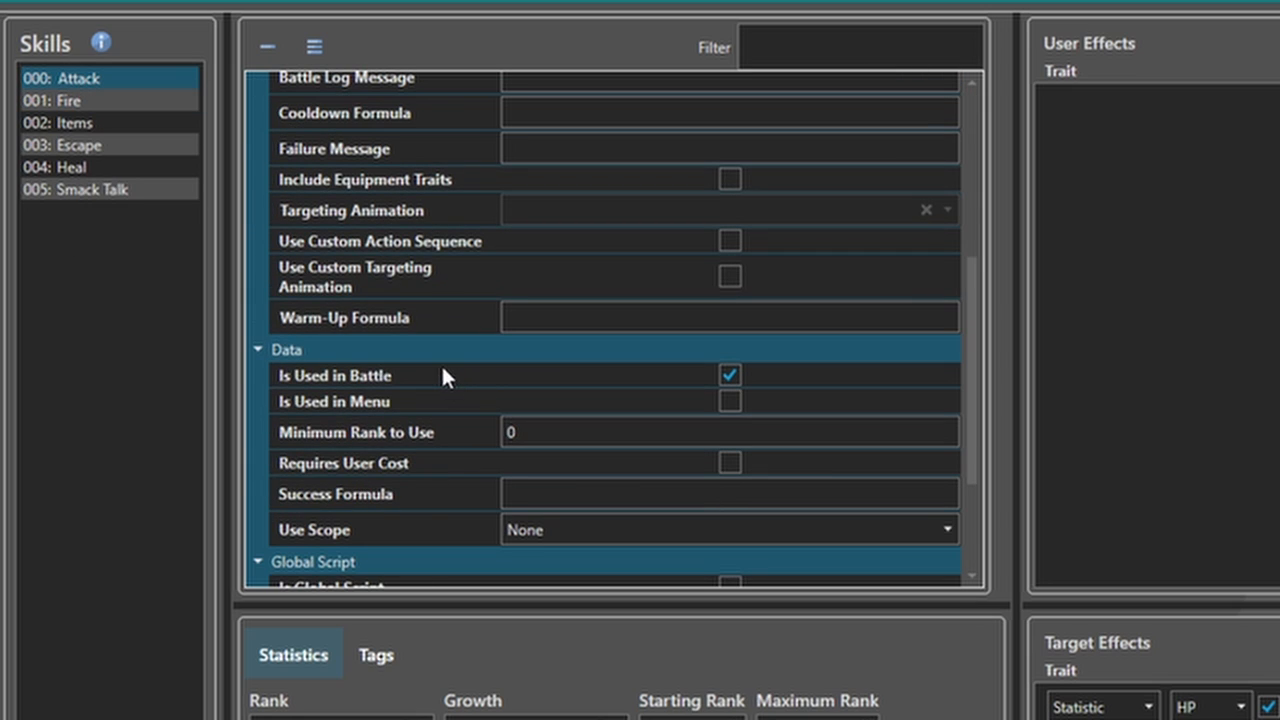
left_click(577, 535)
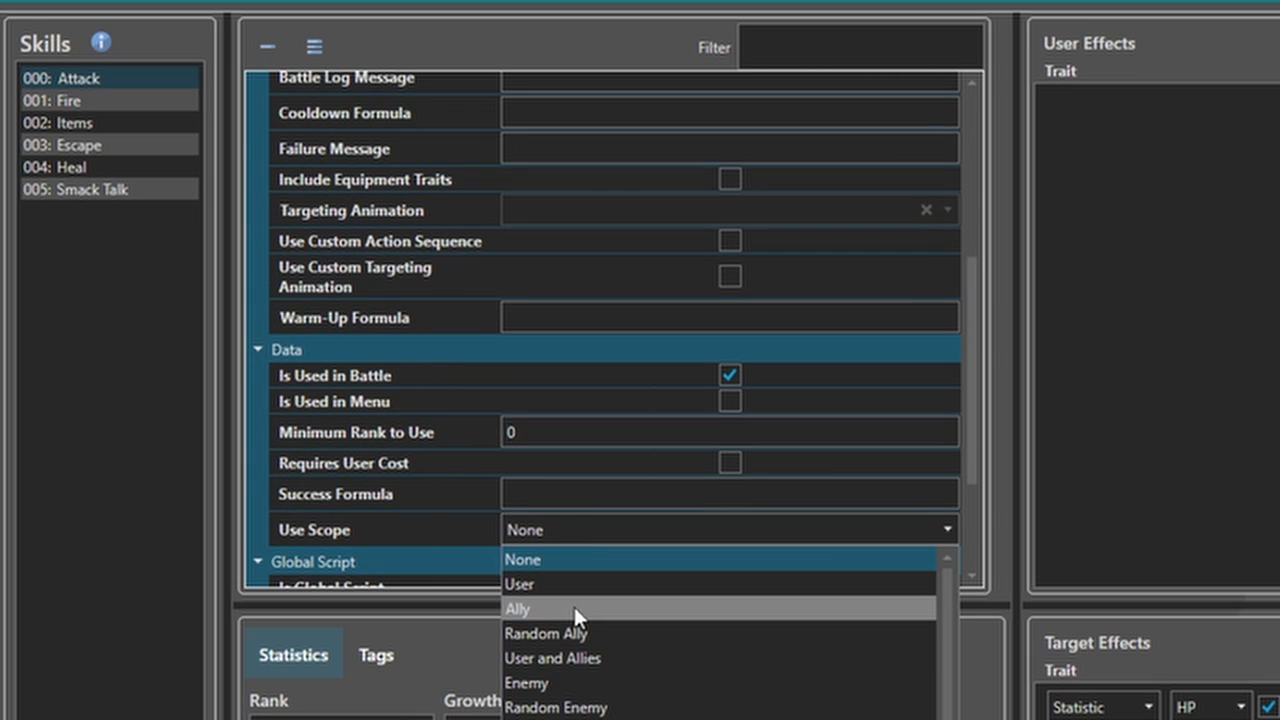
left_click(571, 683)
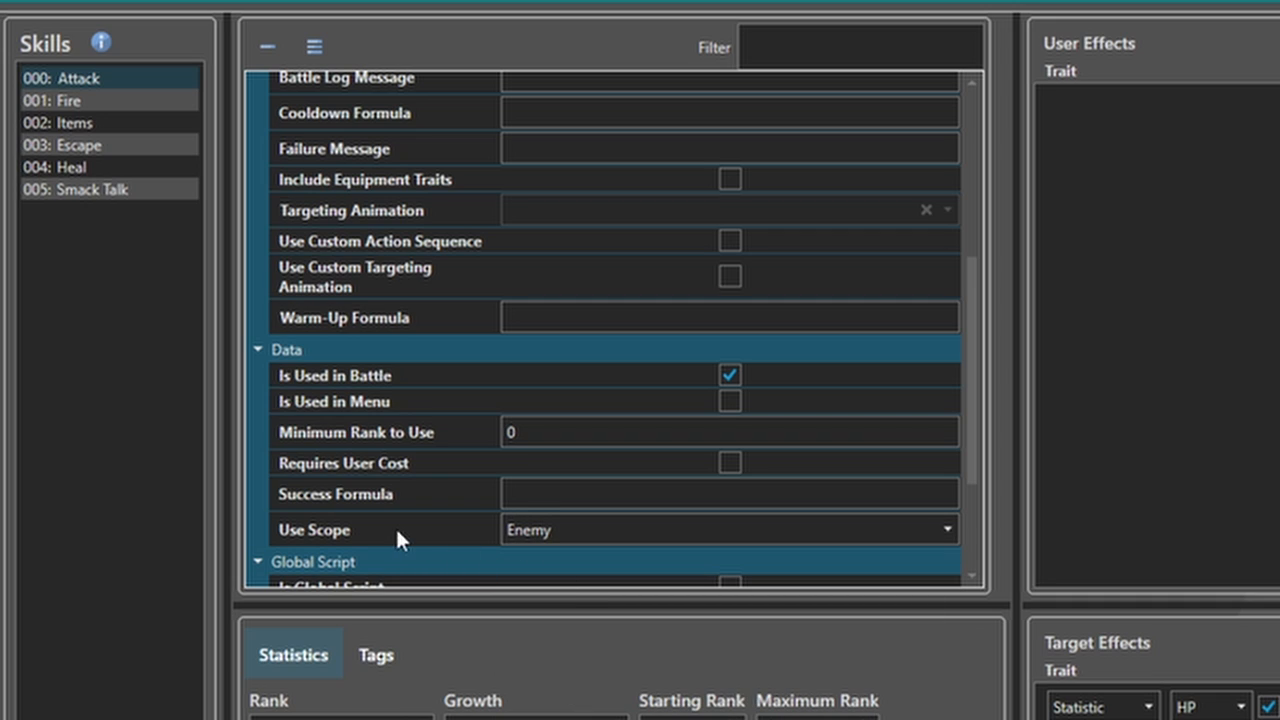
Examine the available Use Scope options for the Attack skill
left_click(81, 78)
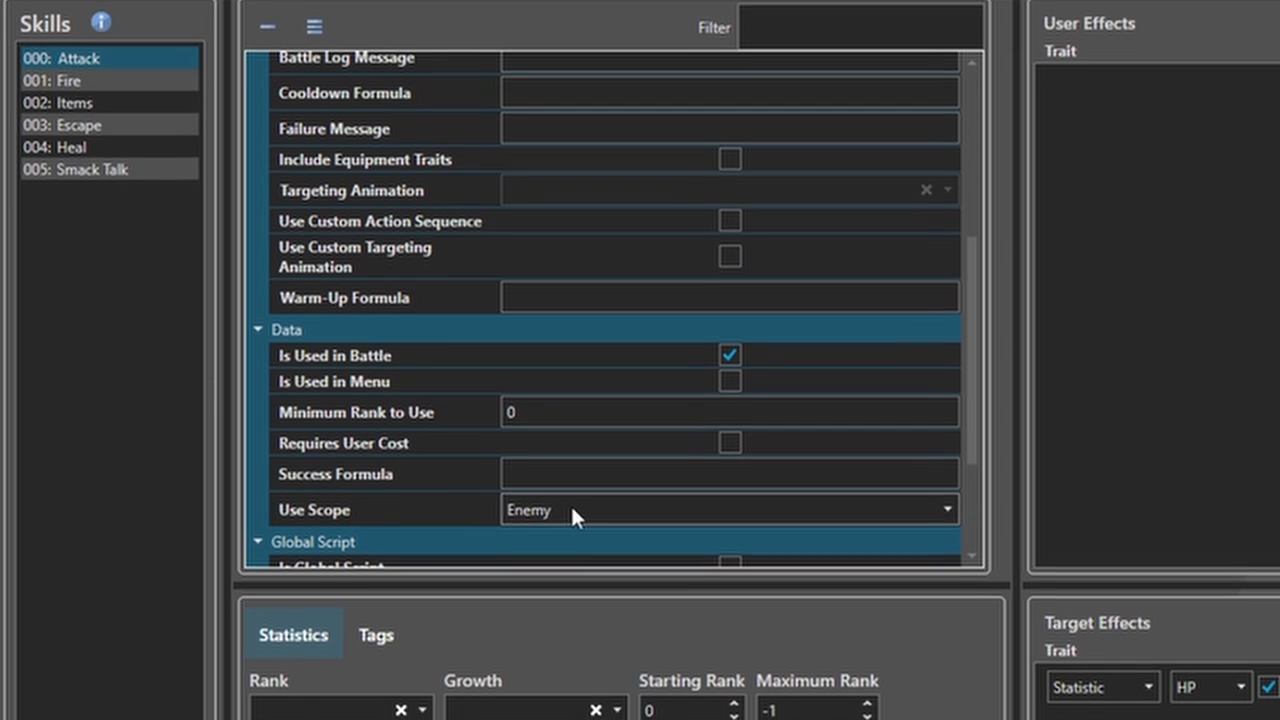
left_click(571, 530)
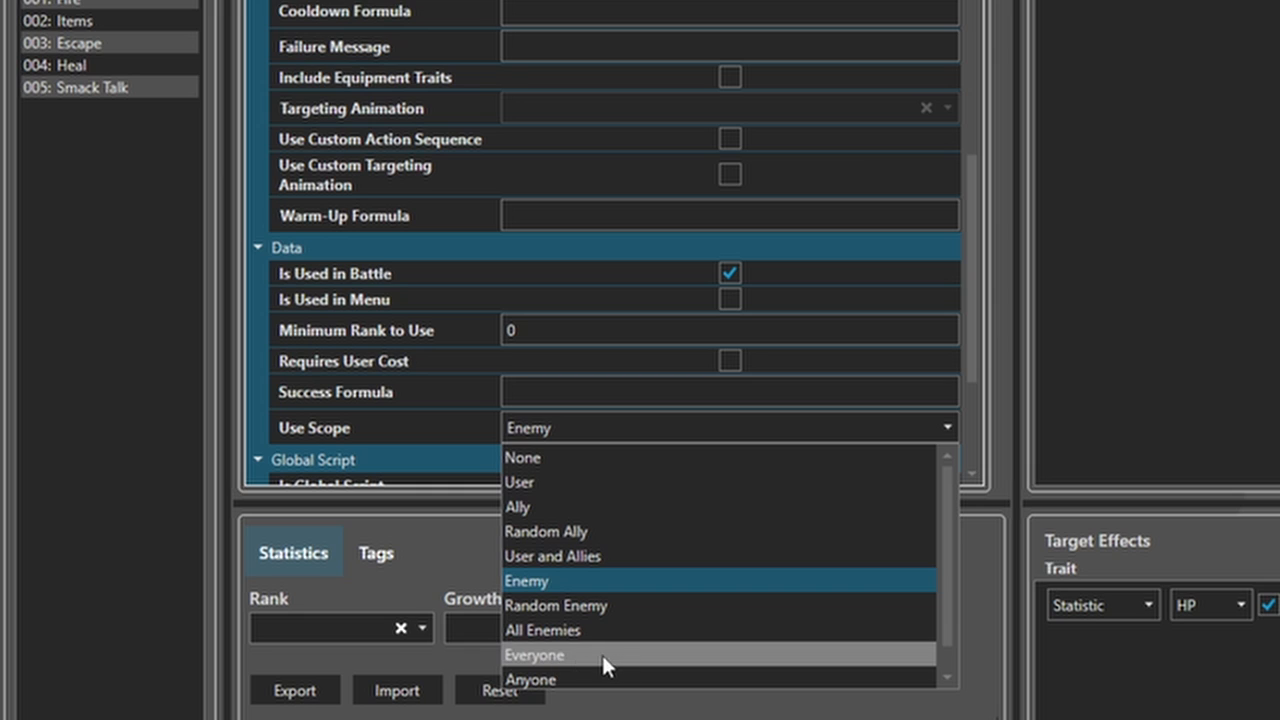
left_click_drag(948, 622, 953, 652)
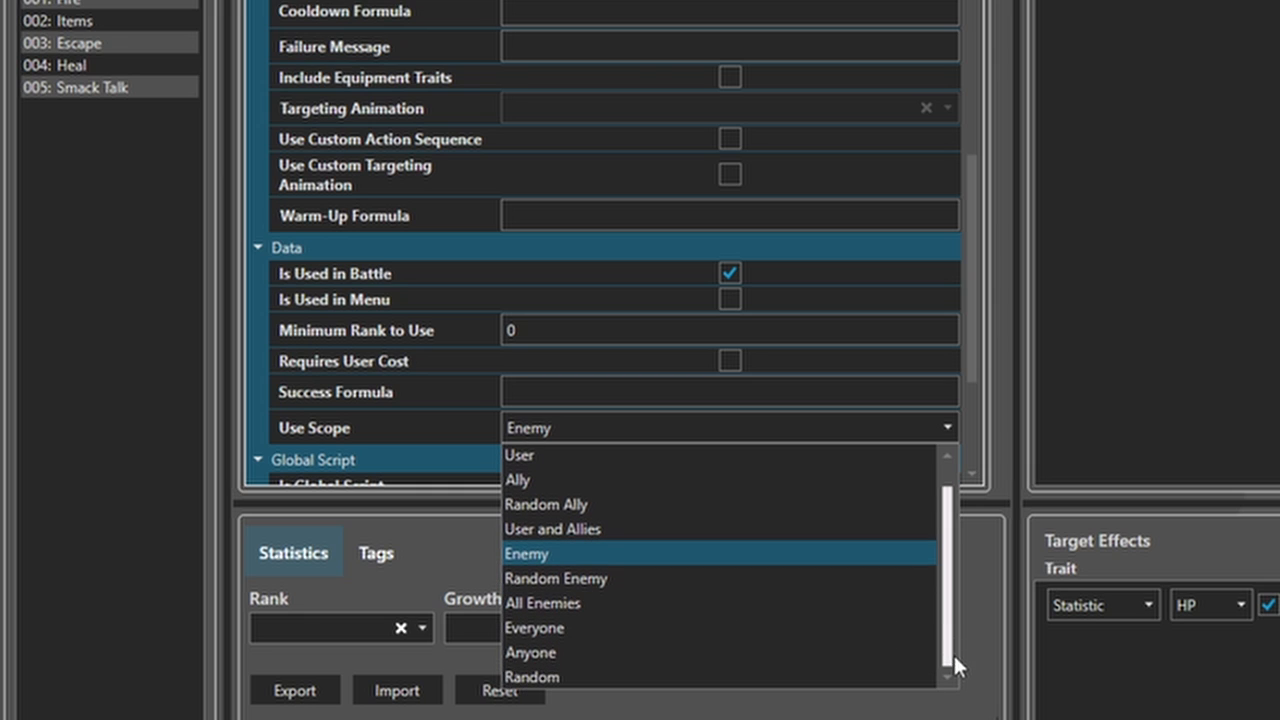
Switch the Attack skill's use scope to Anyone and back to Enemy
left_click(600, 651)
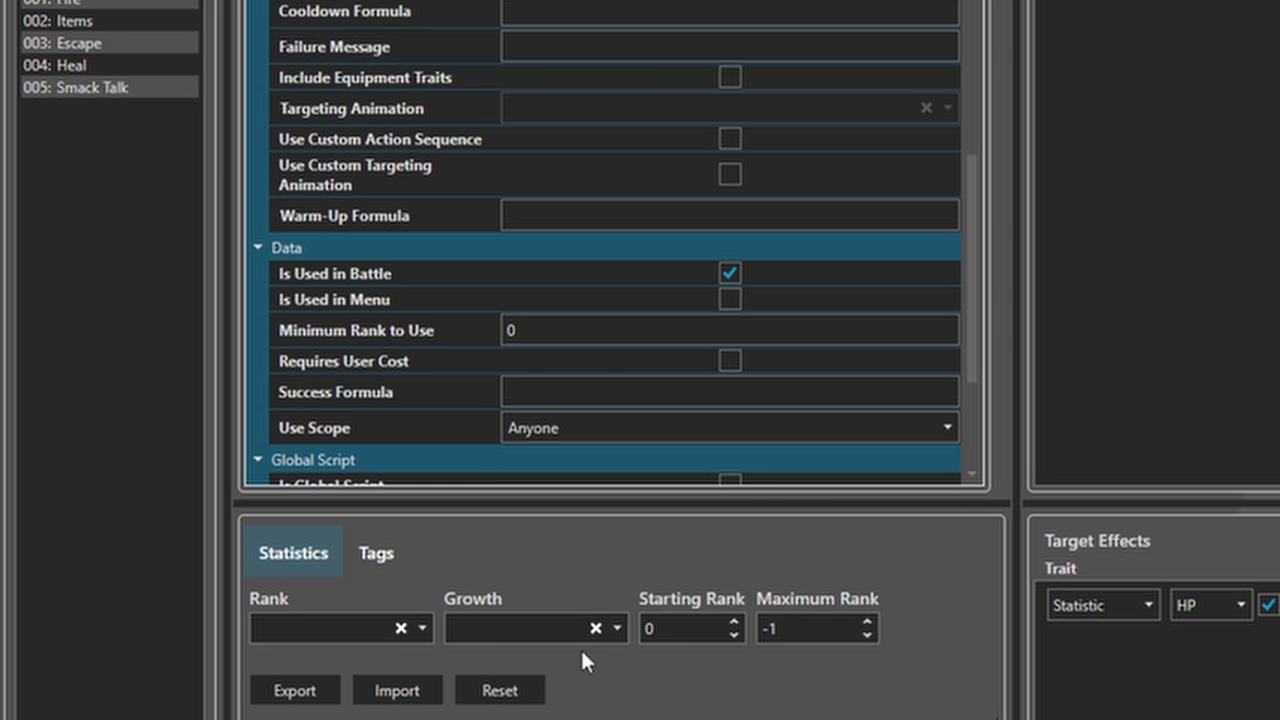
left_click(555, 430)
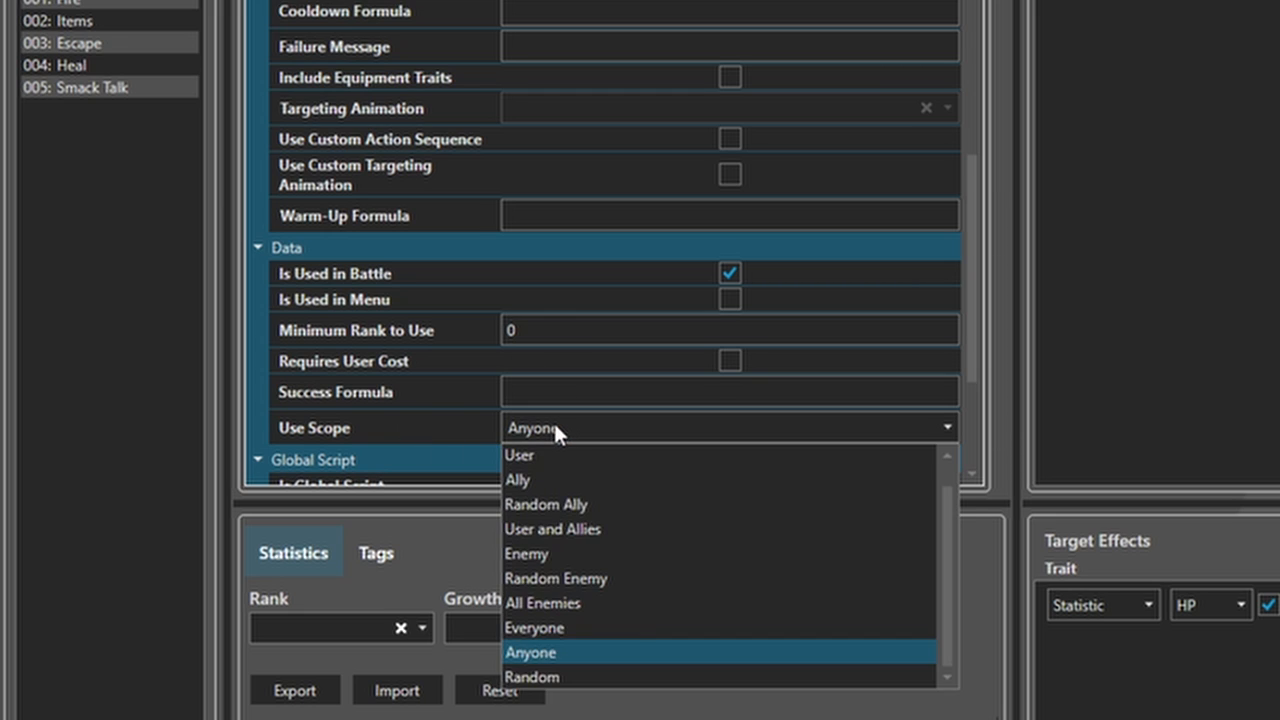
left_click(557, 429)
left_click(551, 429)
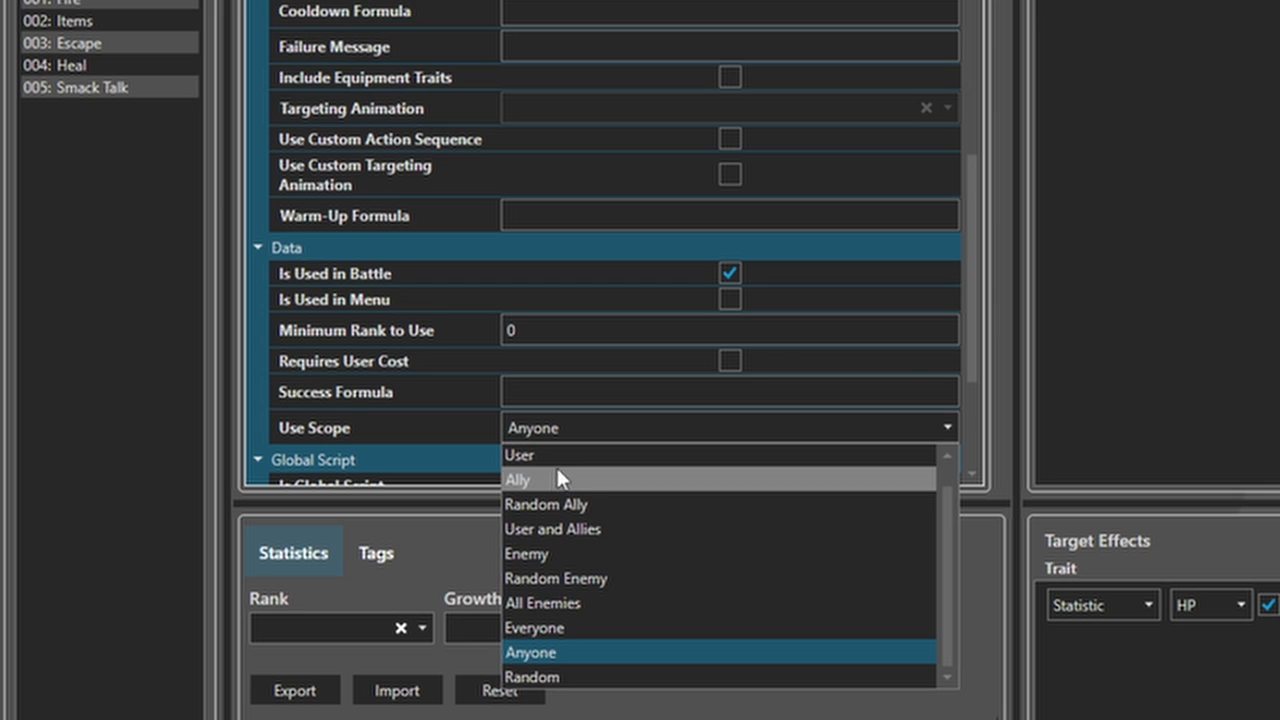
left_click(540, 553)
Set the Attack skill's success formula to 100
scroll(388, 425, "down", 2)
scroll(386, 413, "down", 1)
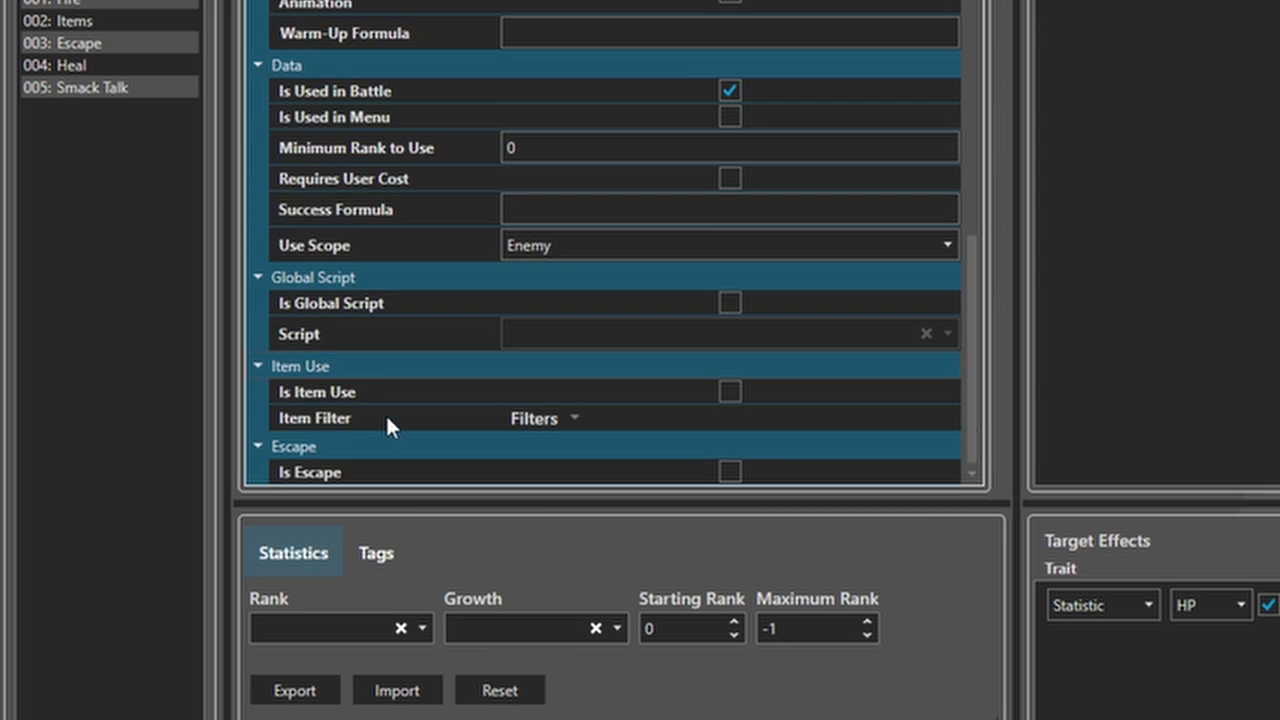
scroll(386, 405, "up", 4)
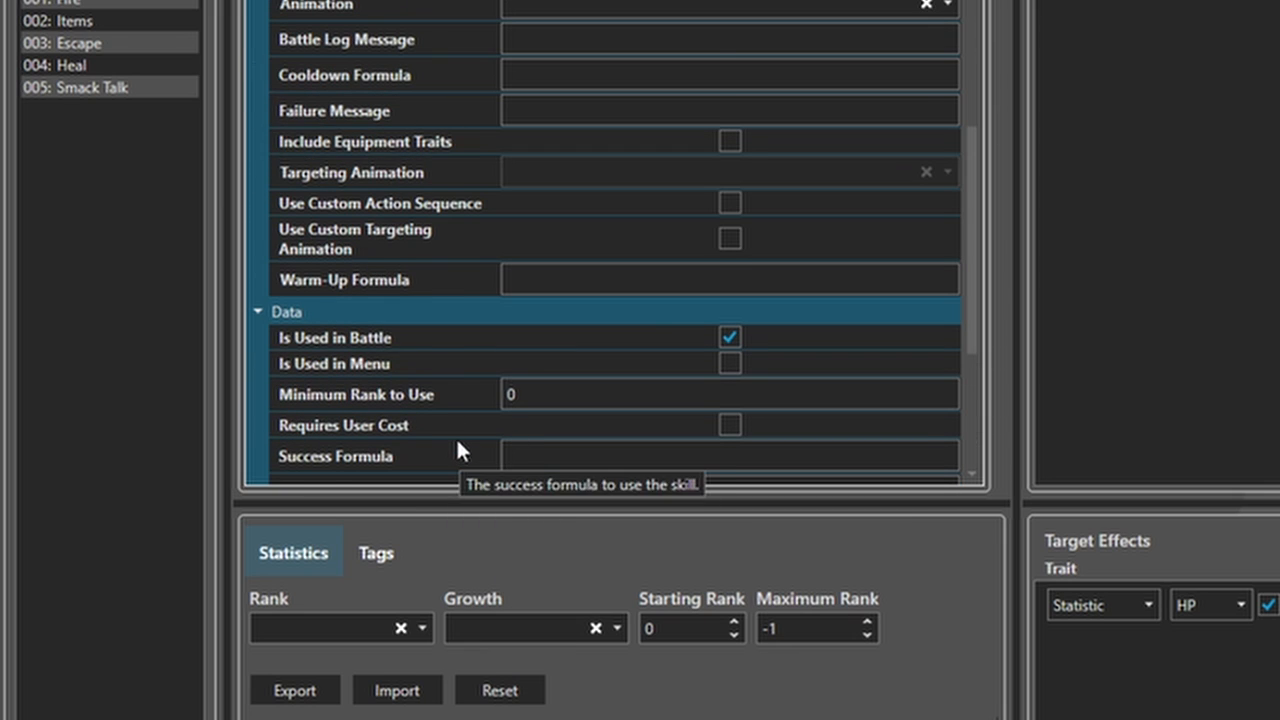
scroll(460, 449, "down", 1)
left_click(515, 394)
type("100")
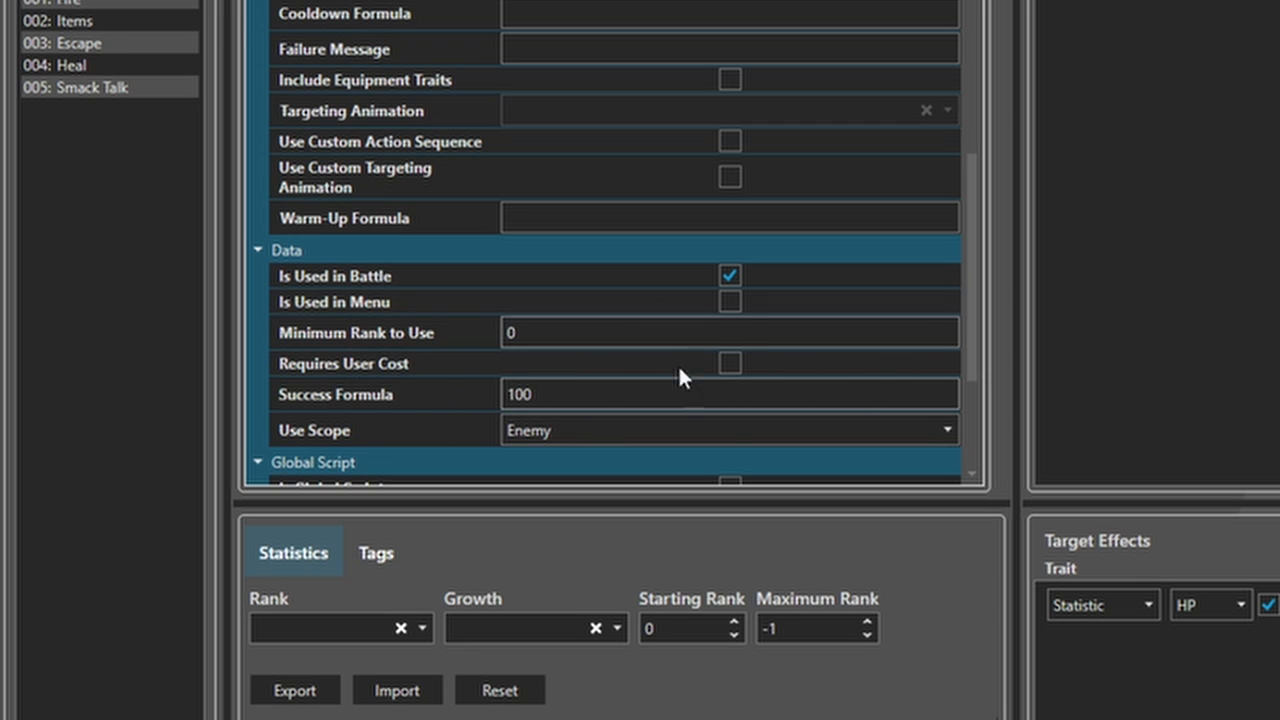
Review the Attack skill's properties and set the Fire skill's success formula to 100
scroll(640, 380, "up", 3)
scroll(427, 210, "up", 3)
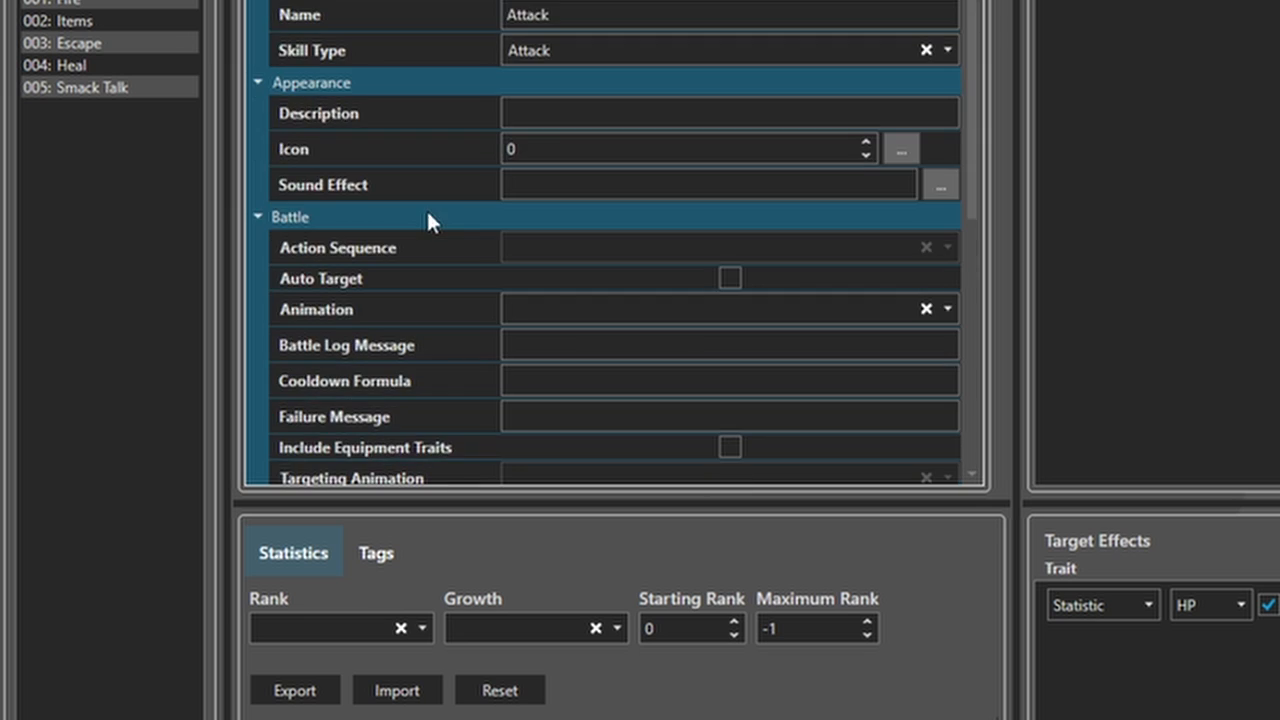
scroll(427, 212, "down", 5)
scroll(480, 222, "down", 4)
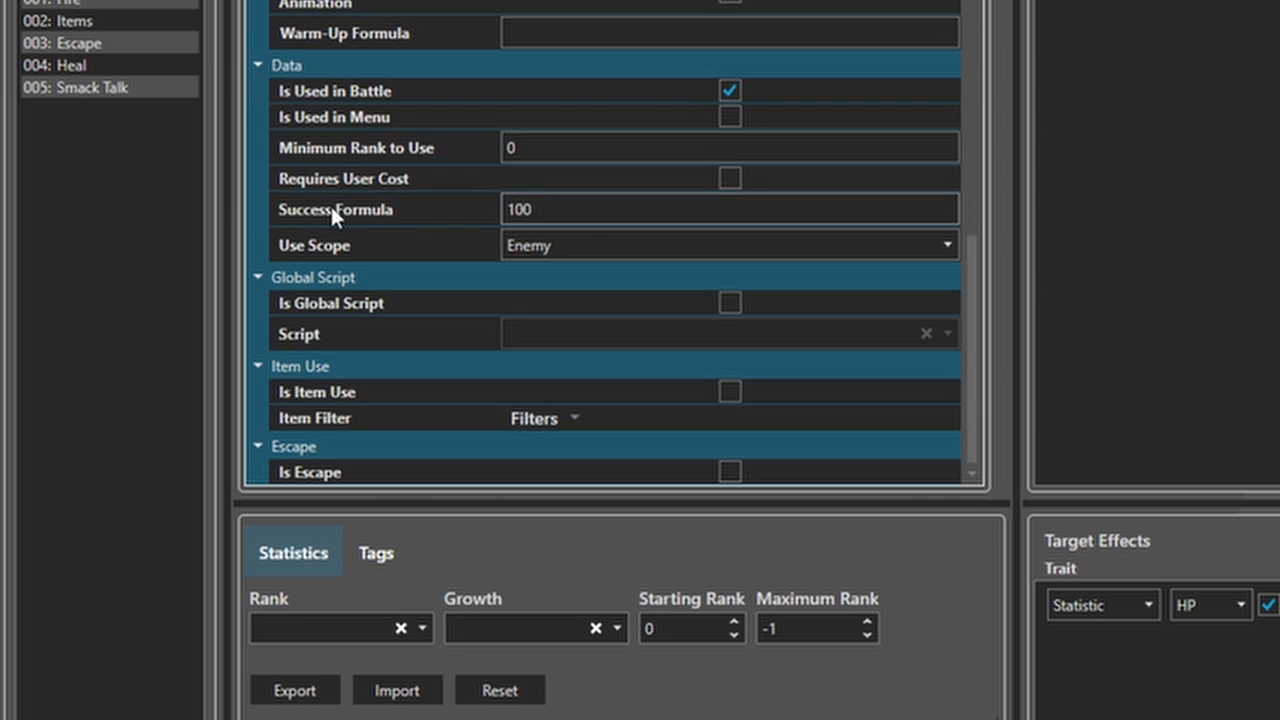
scroll(450, 468, "up", 8)
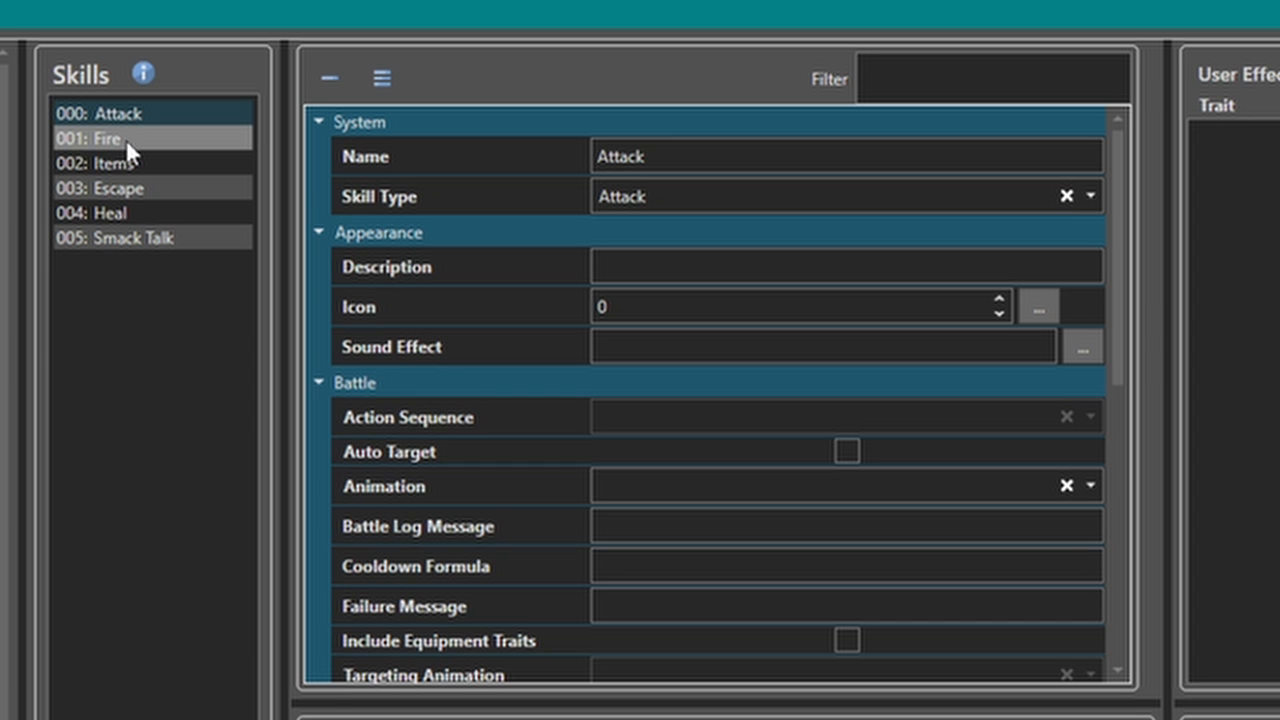
left_click(87, 2)
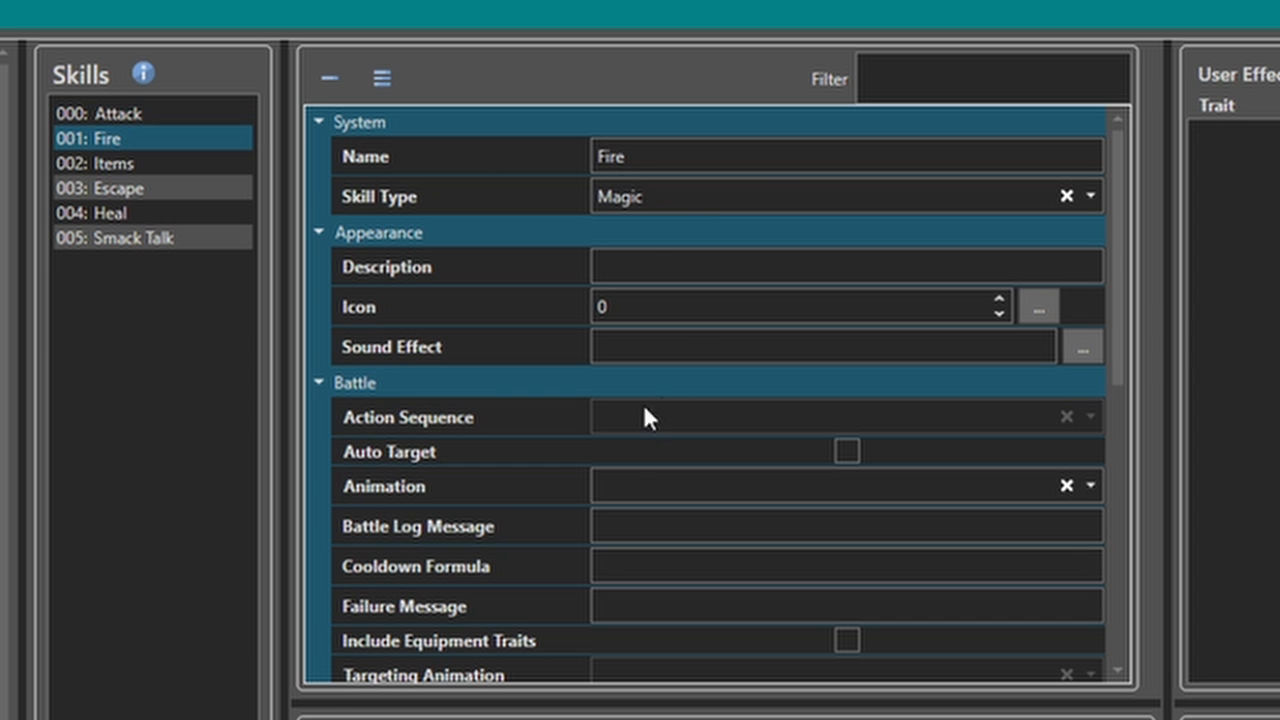
left_click_drag(1126, 338, 1124, 461)
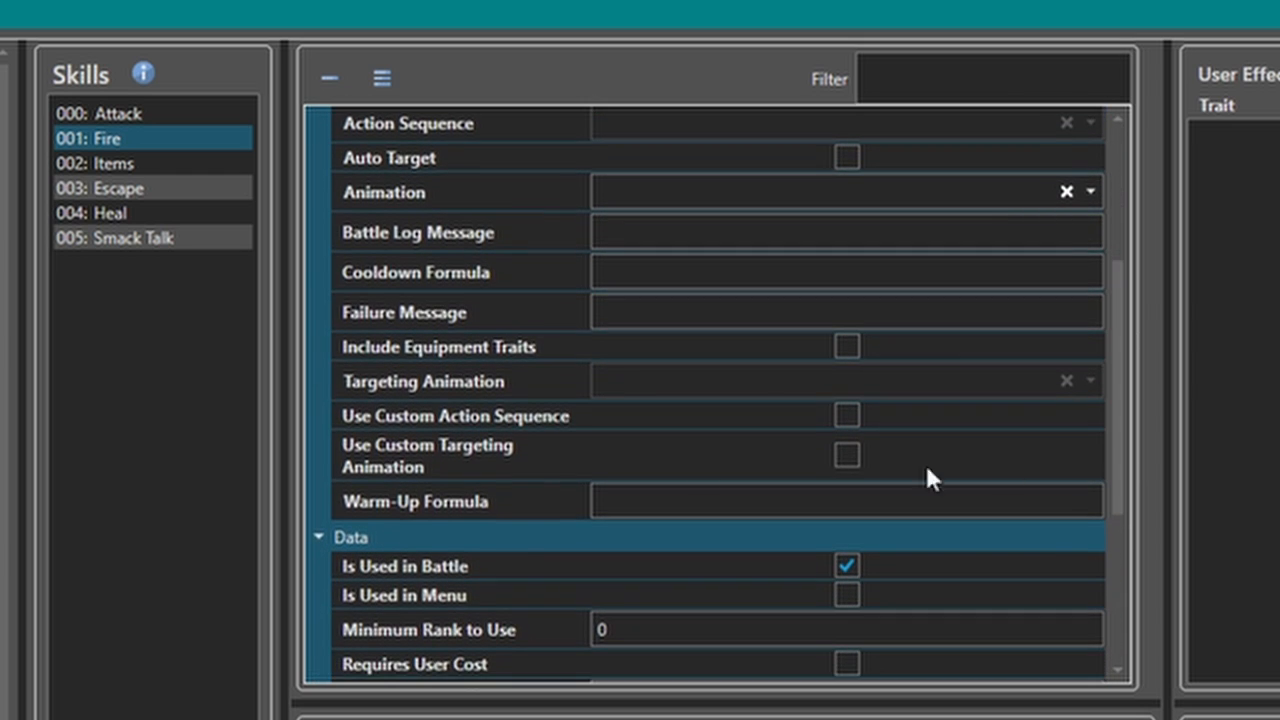
scroll(480, 400, "down", 5)
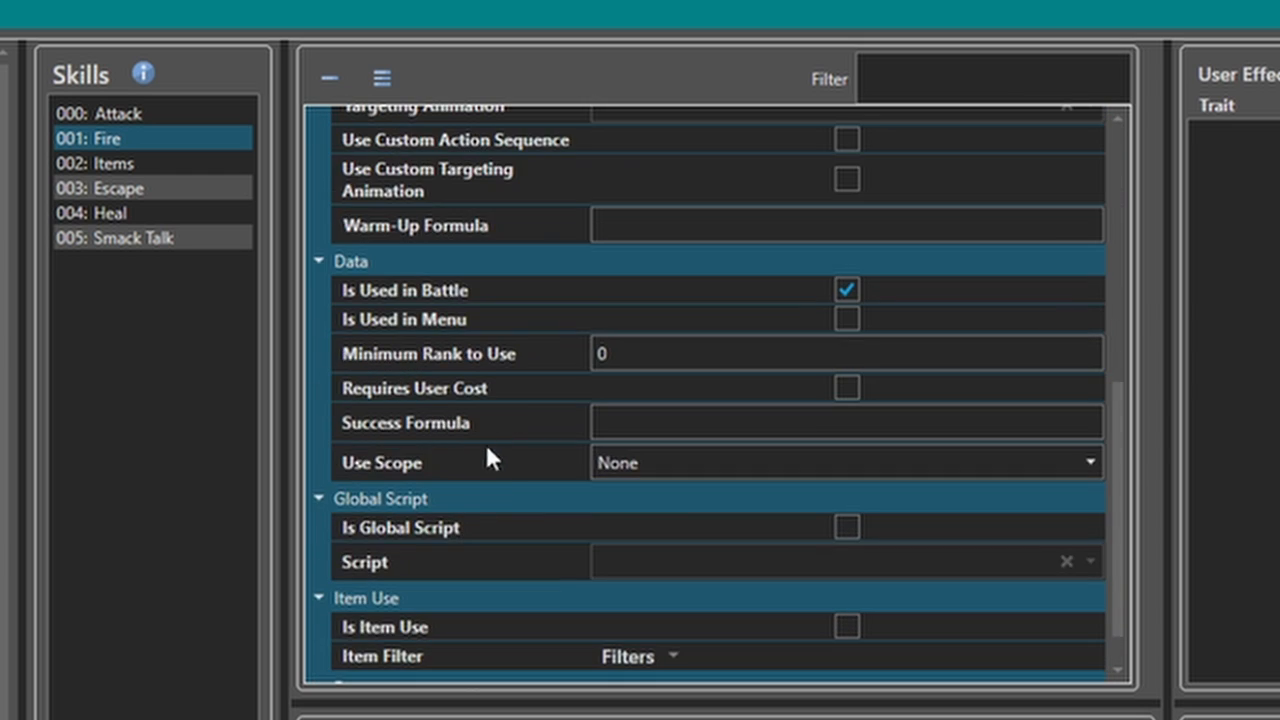
left_click(620, 421)
type("100")
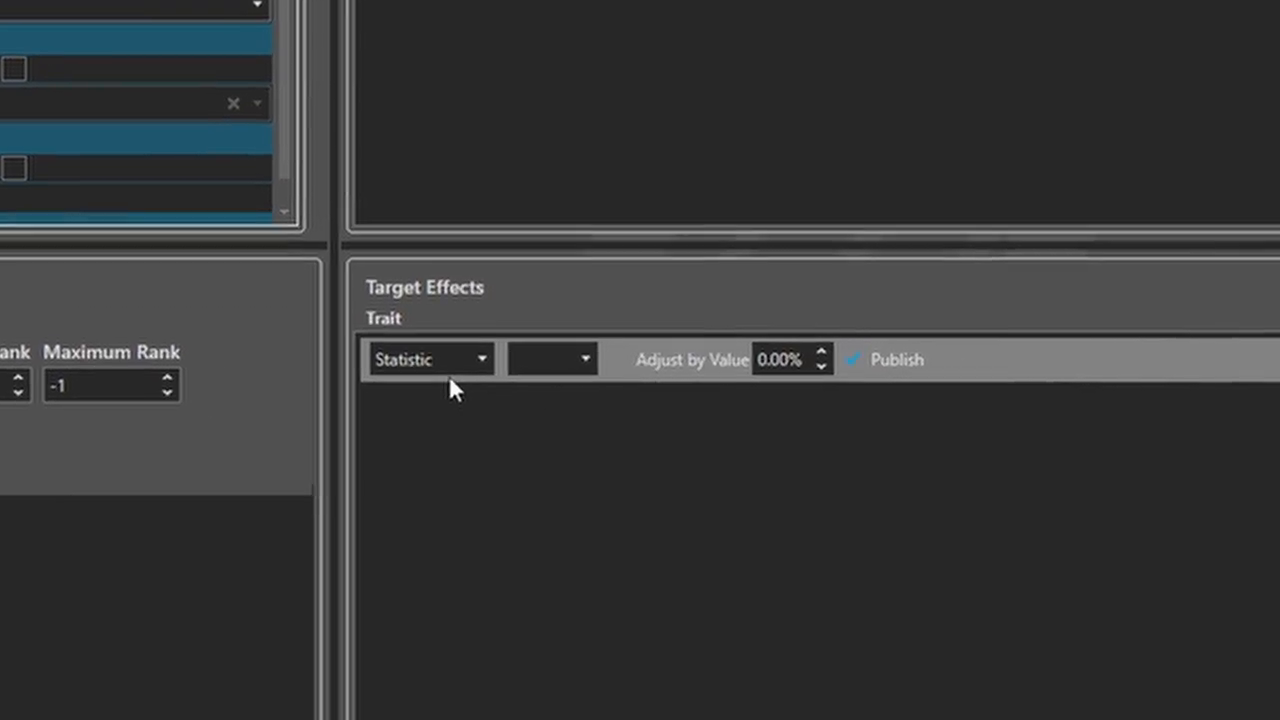
Configure the Fire skill's target effect as a Statistic trait on HP with adjustment by value enabled
left_click(176, 223)
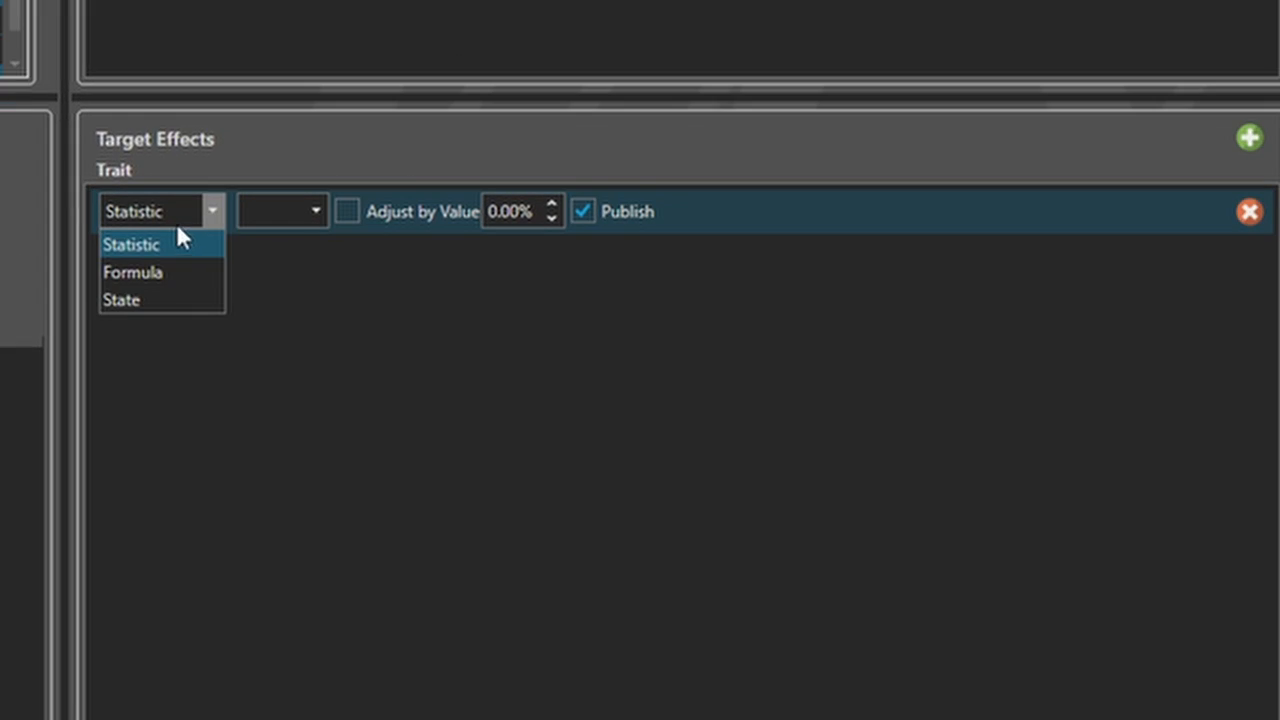
left_click(120, 246)
left_click(305, 211)
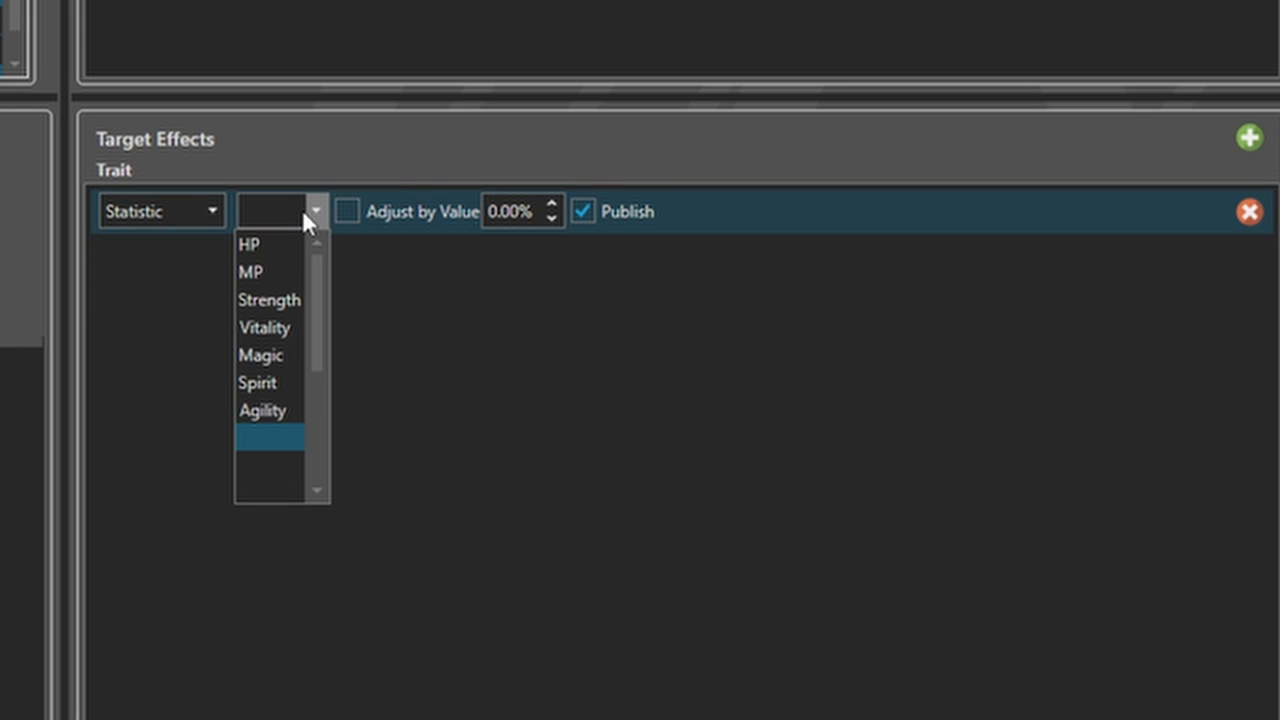
left_click(266, 249)
left_click(358, 210)
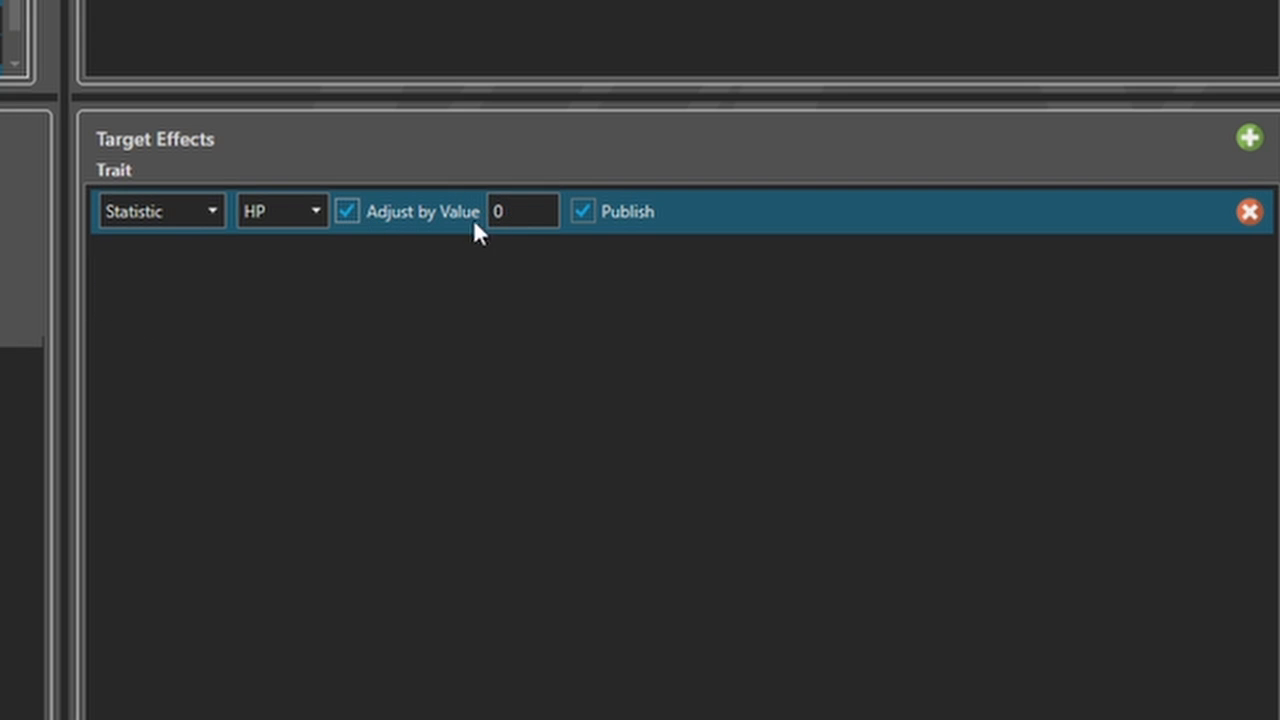
Set the HP adjustment value of the Fire skill's target effect to -150, keeping adjustment by value enabled
double_click(517, 214)
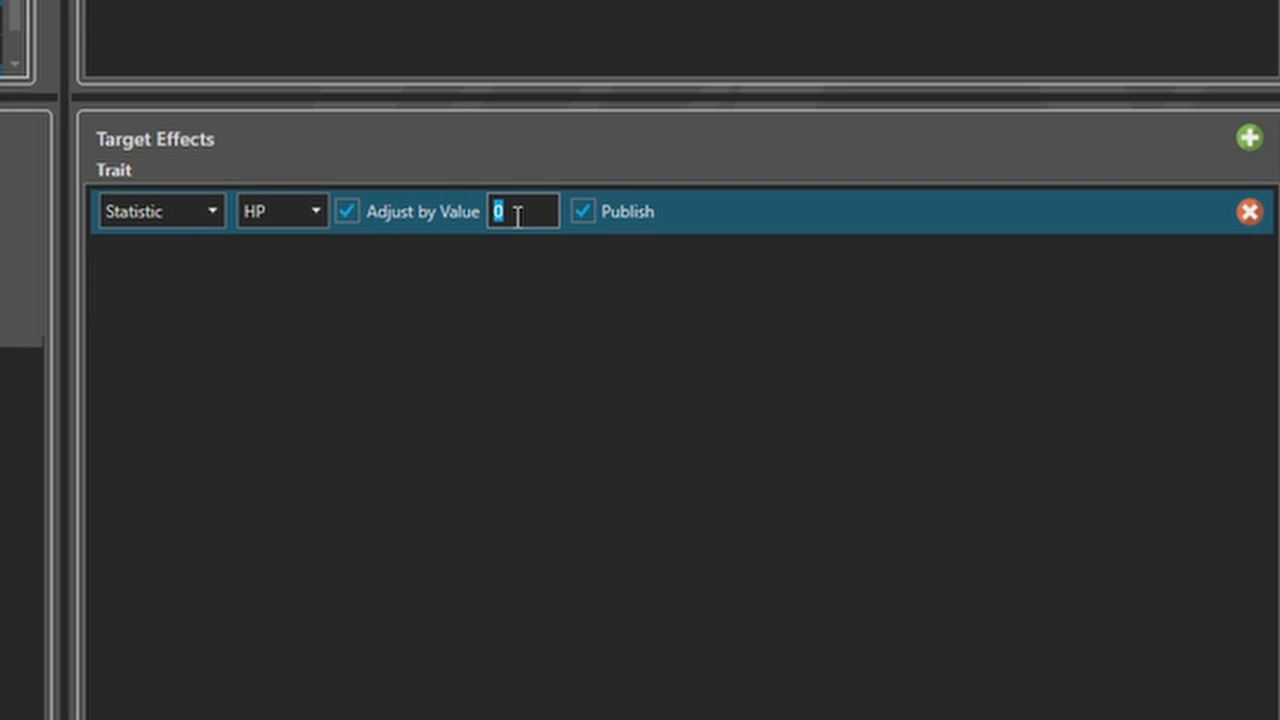
left_click(372, 215)
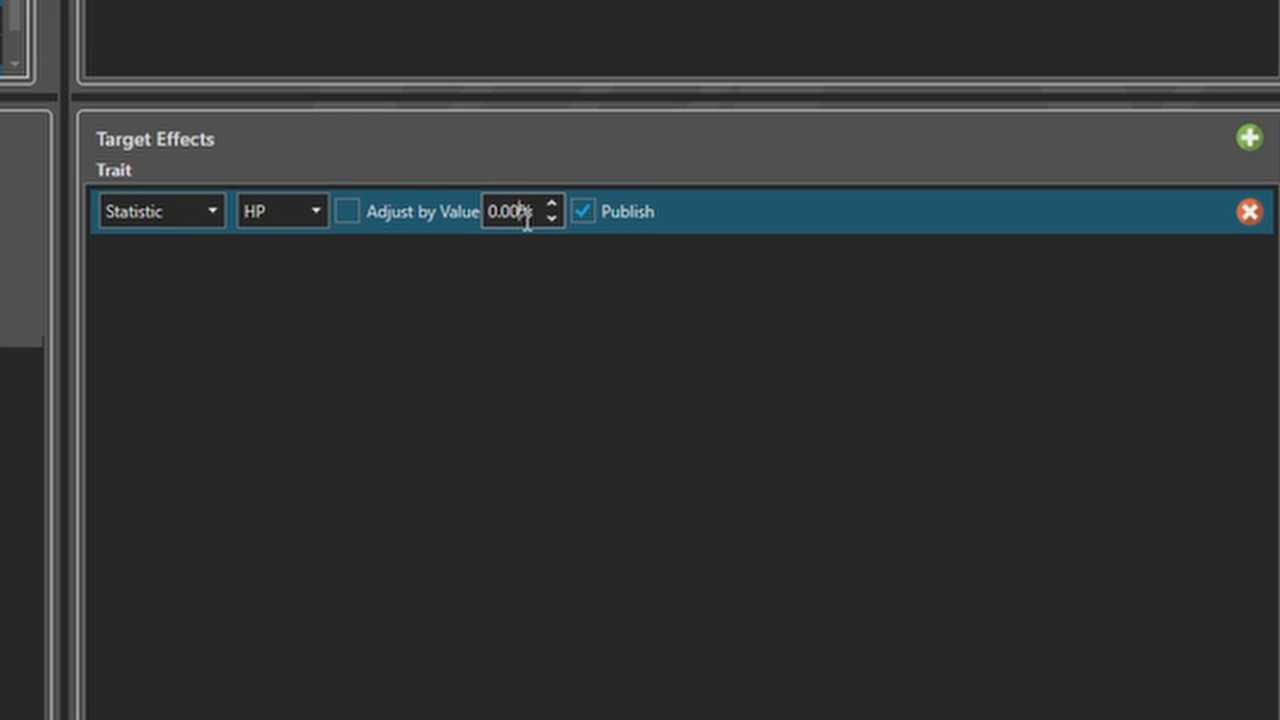
left_click(350, 214)
double_click(531, 214)
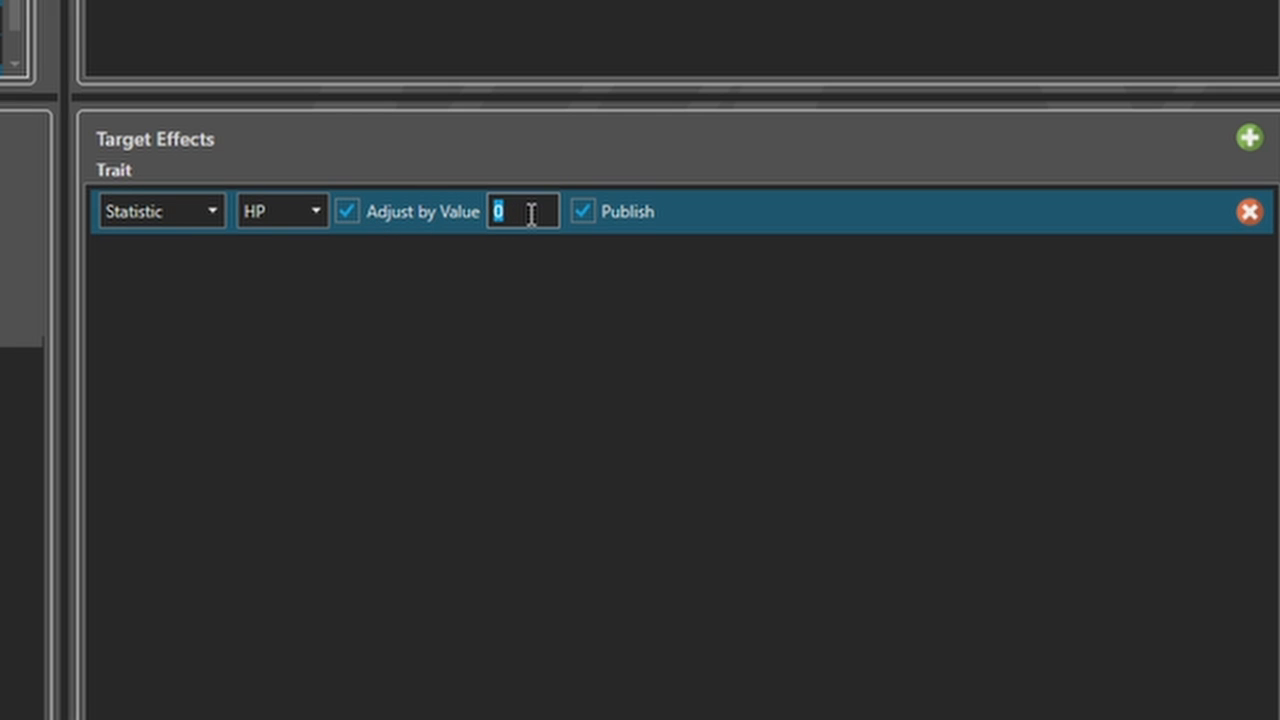
left_click(534, 217)
left_click(495, 214)
type("-")
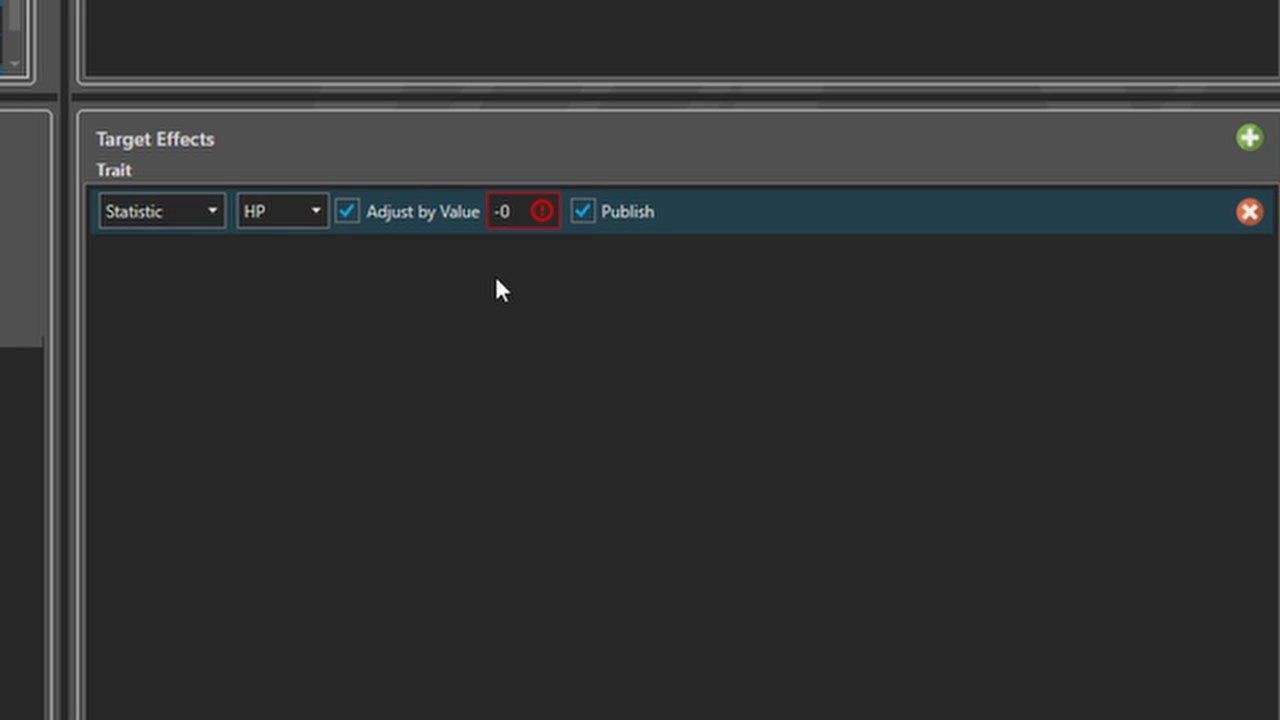
type("5")
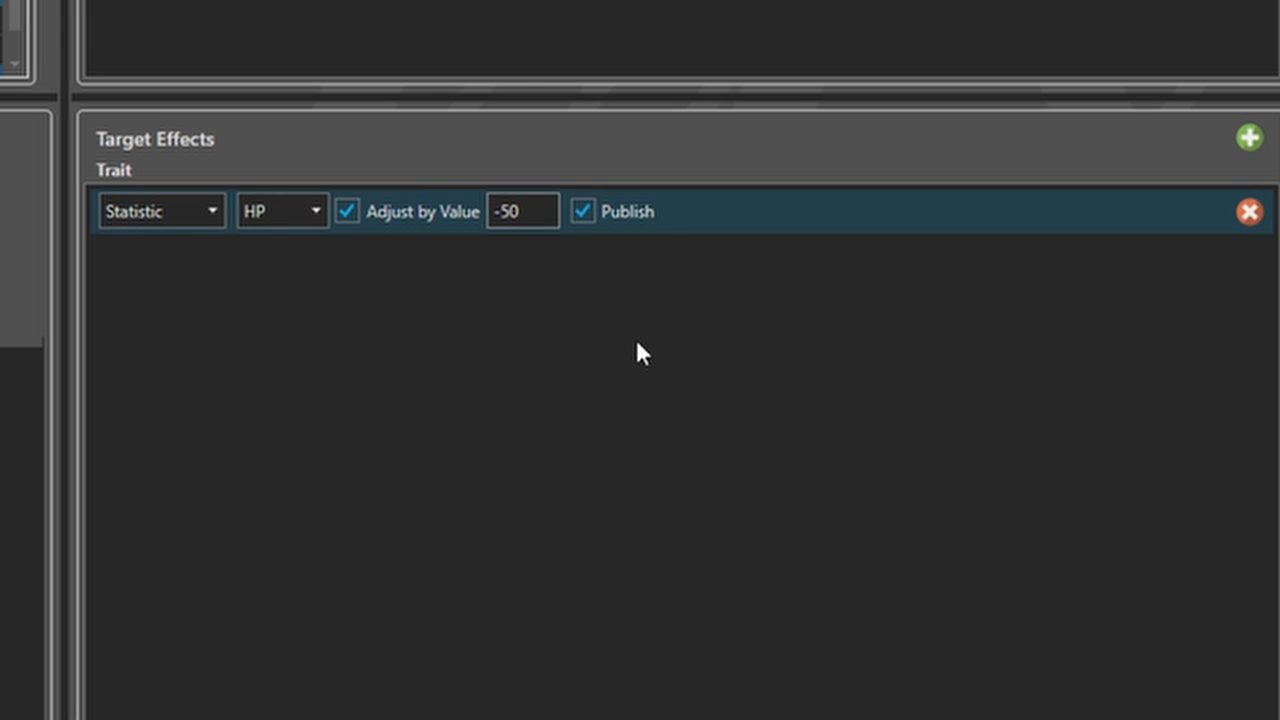
key("Left")
type("1")
key("Tab")
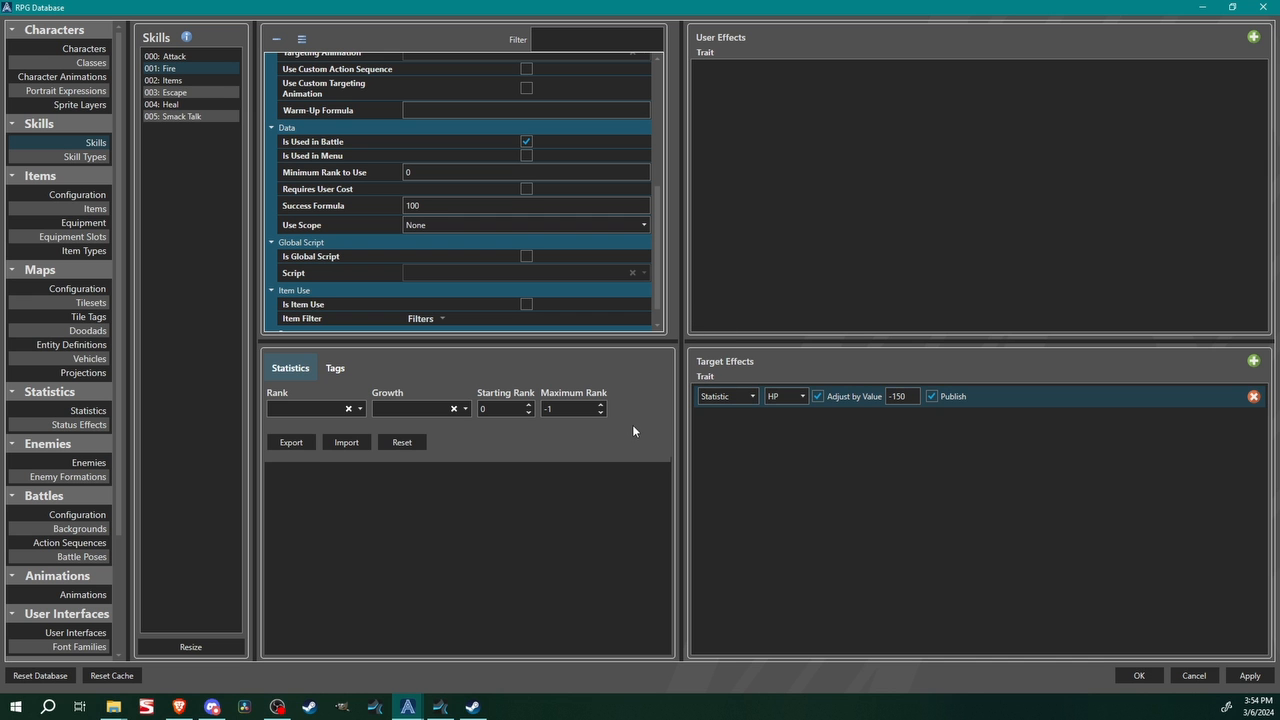
Set the Fire skill's warm-up formula to 150
left_click(157, 106)
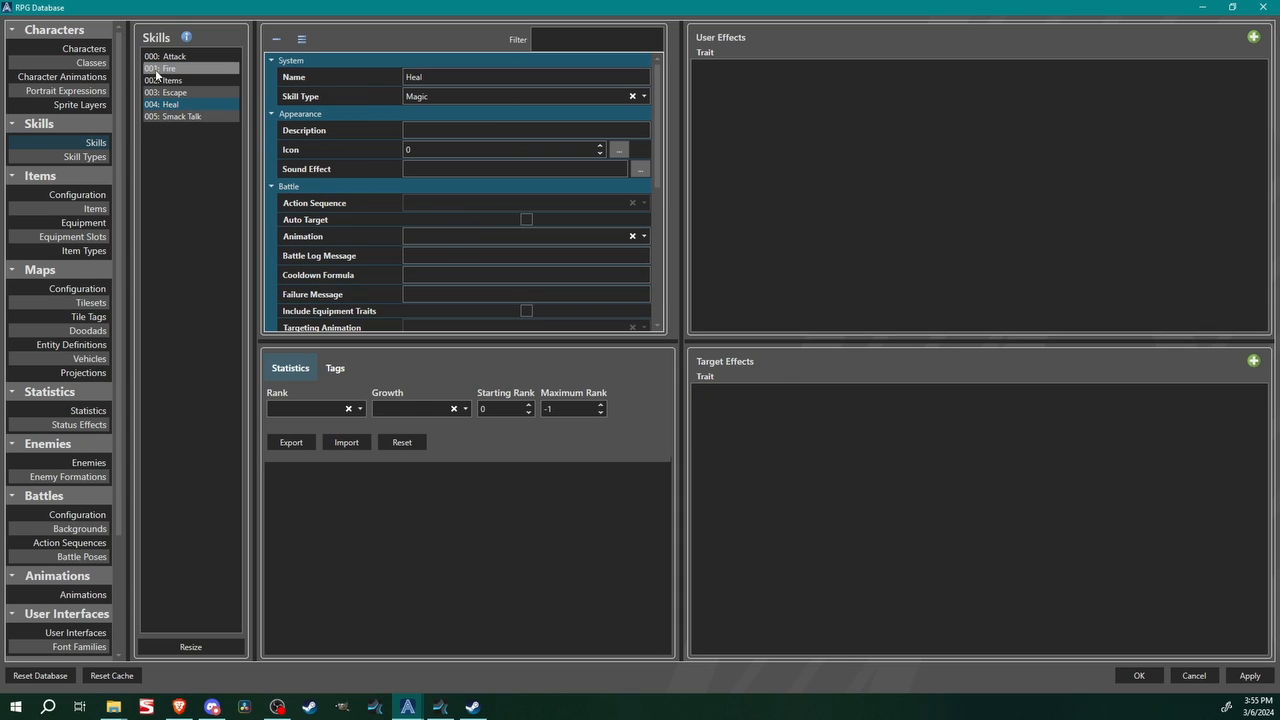
left_click(162, 68)
left_click_drag(668, 117, 670, 167)
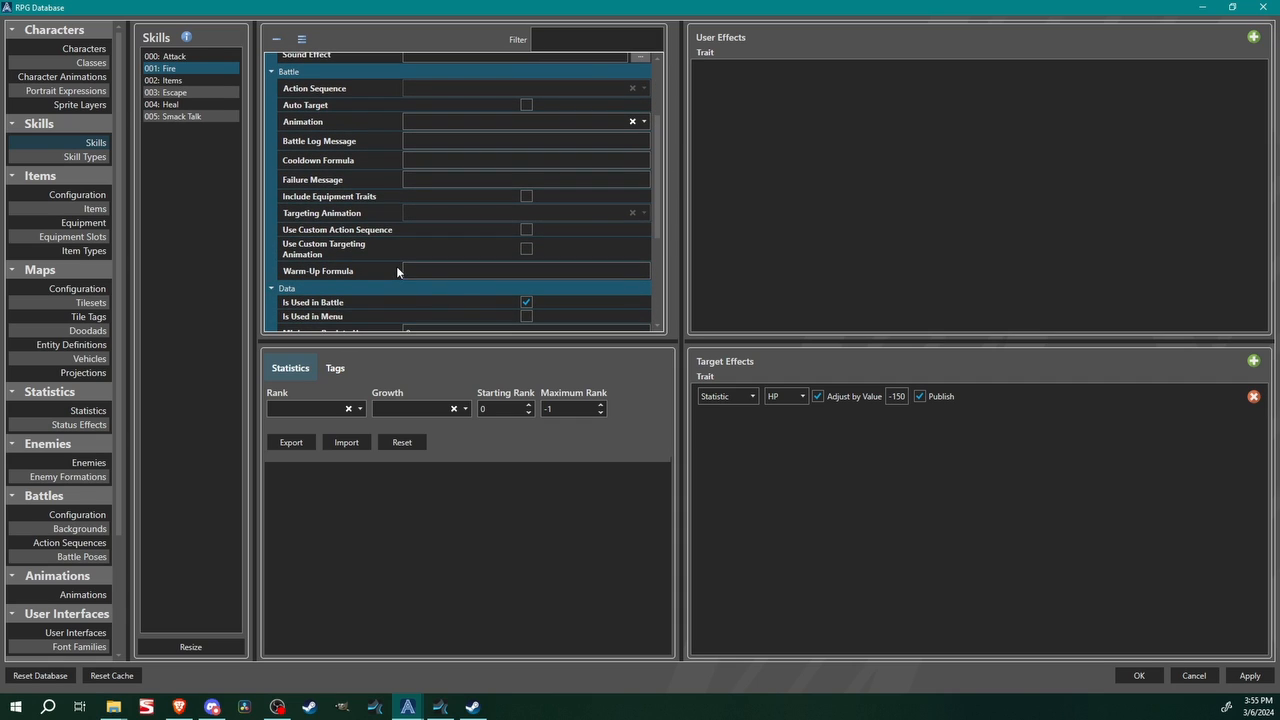
left_click(448, 268)
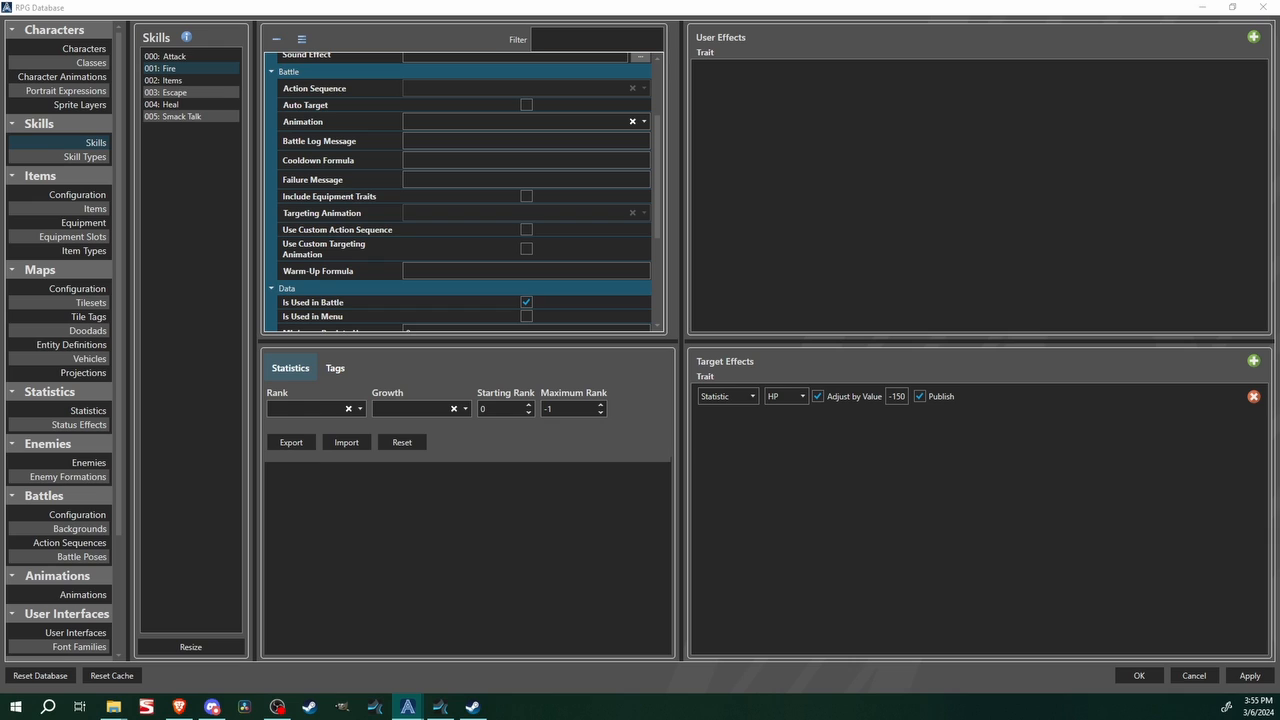
left_click(423, 288)
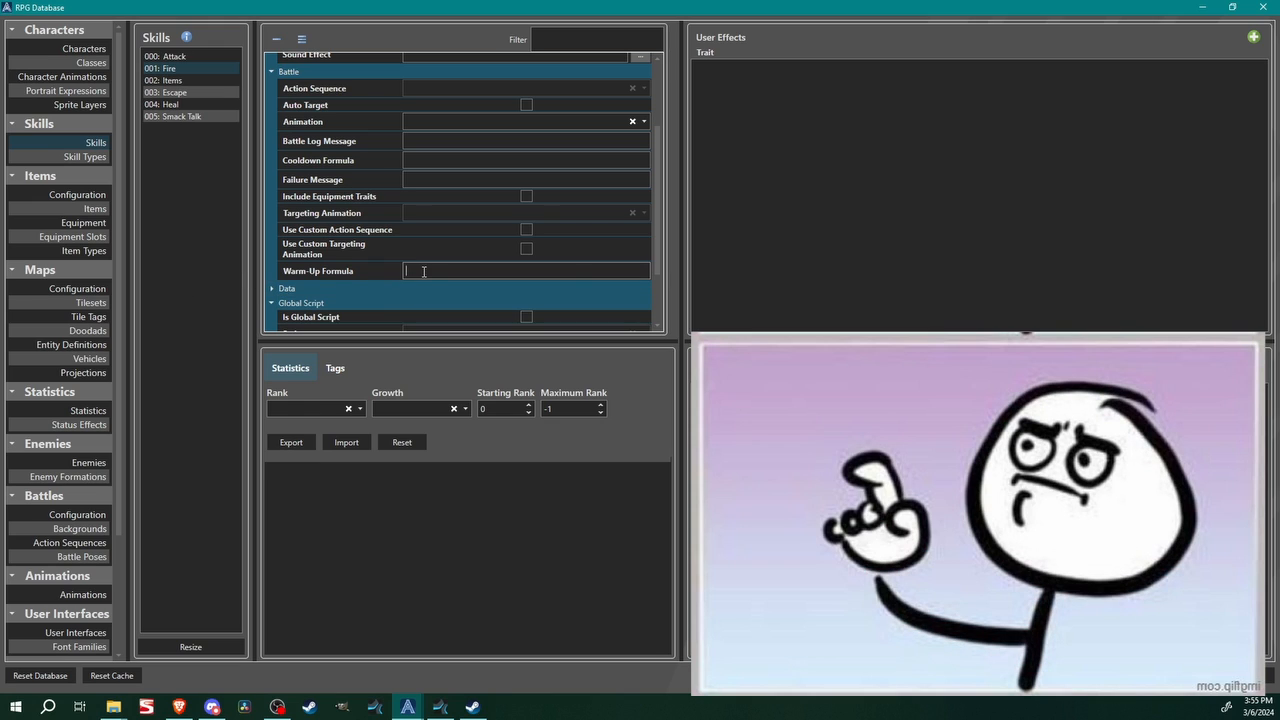
type("0")
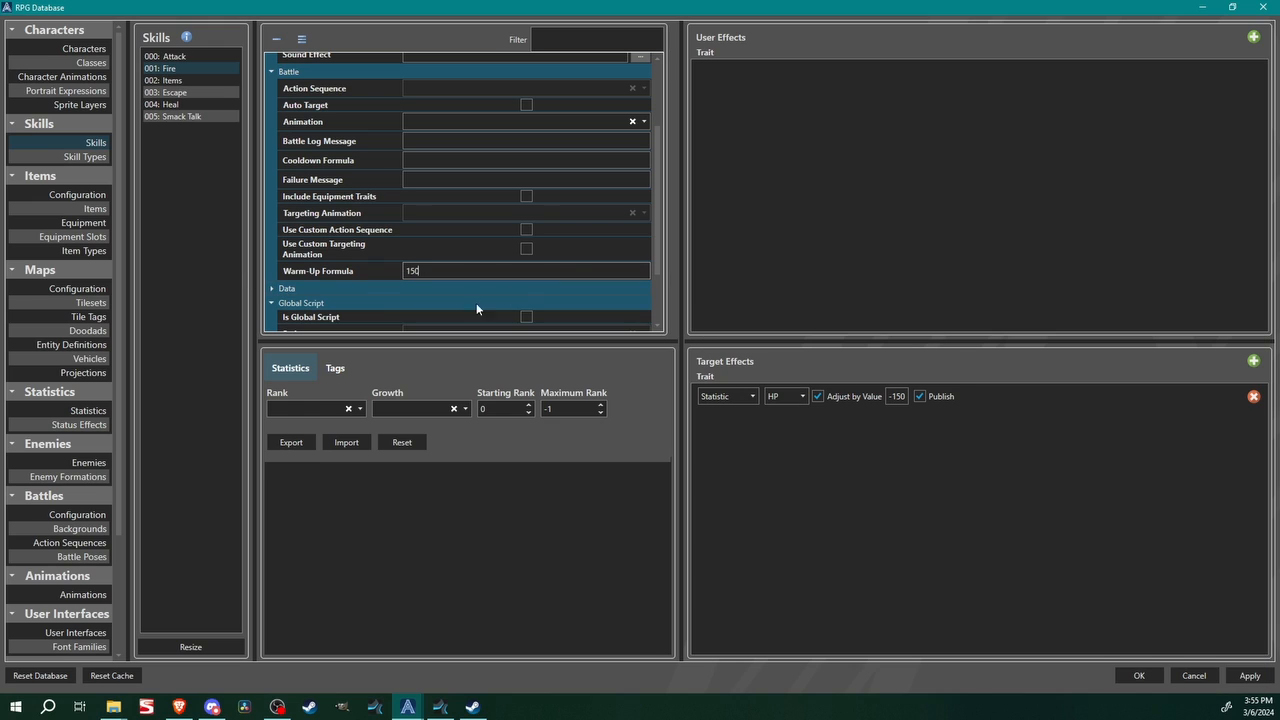
Check the Attack skill's warm-up formula and view the Items and Escape skills
left_click(190, 57)
scroll(412, 244, "down", 3)
left_click(413, 254)
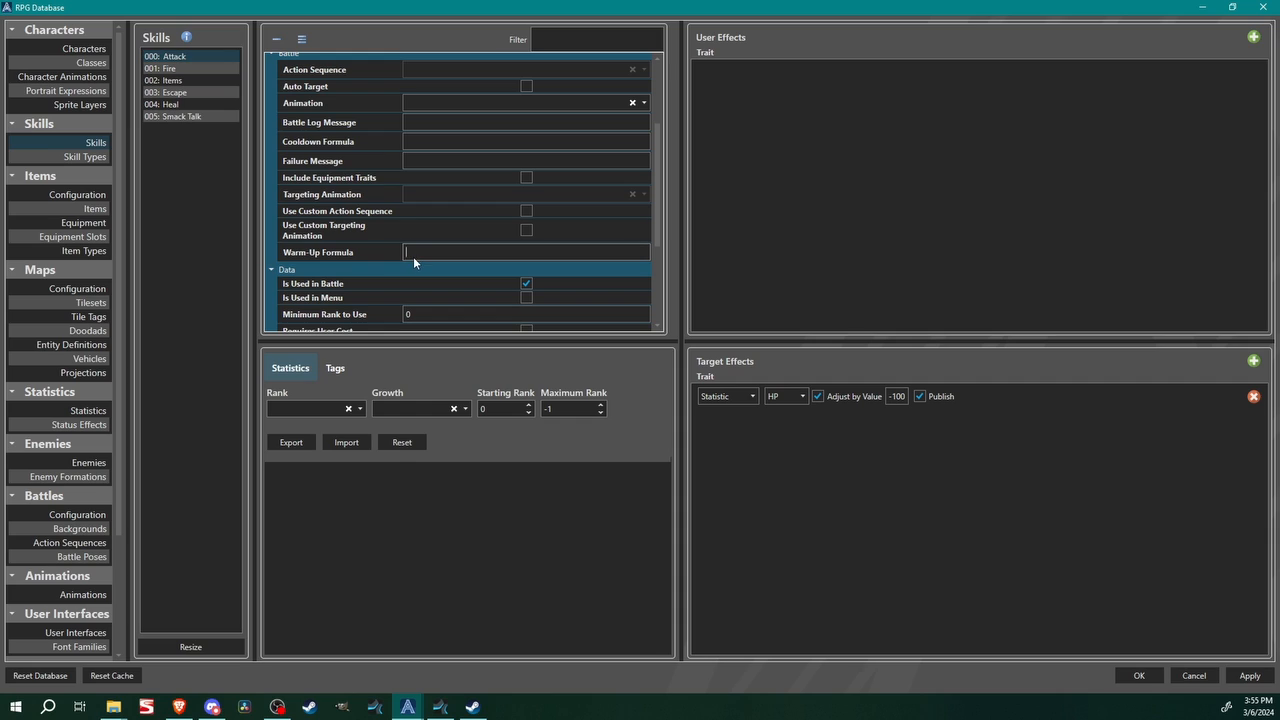
left_click(168, 104)
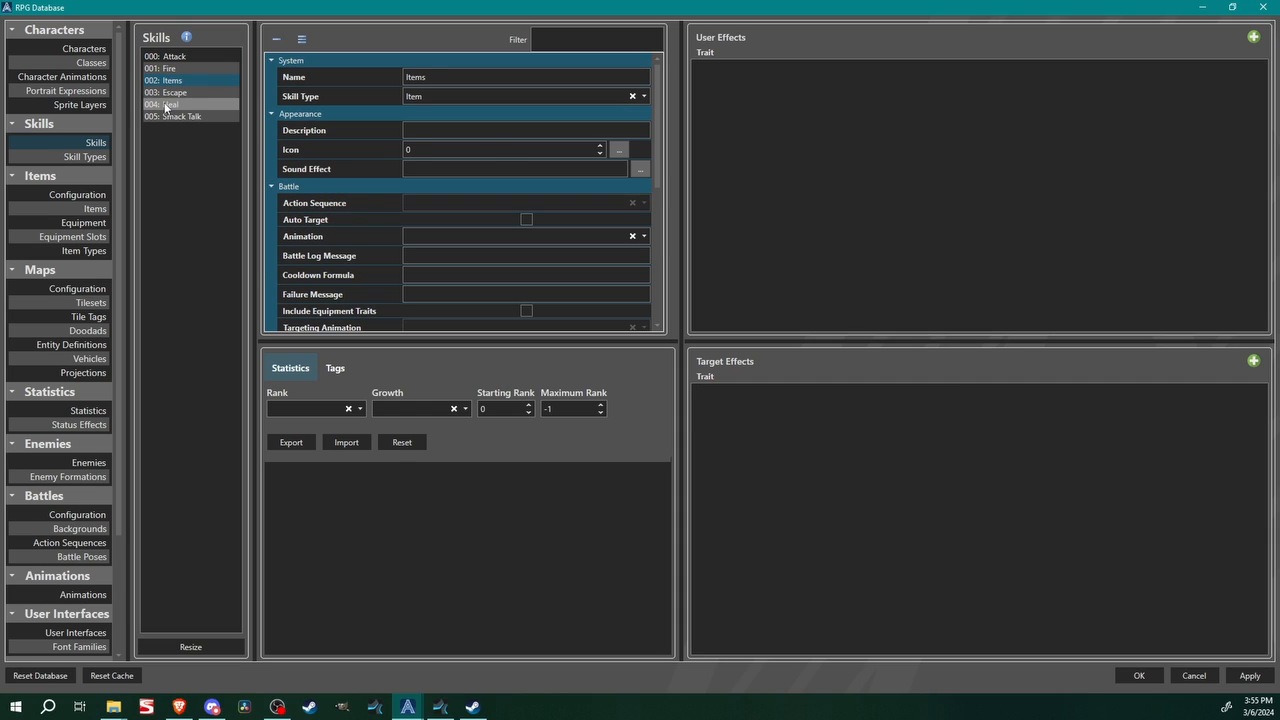
left_click(168, 93)
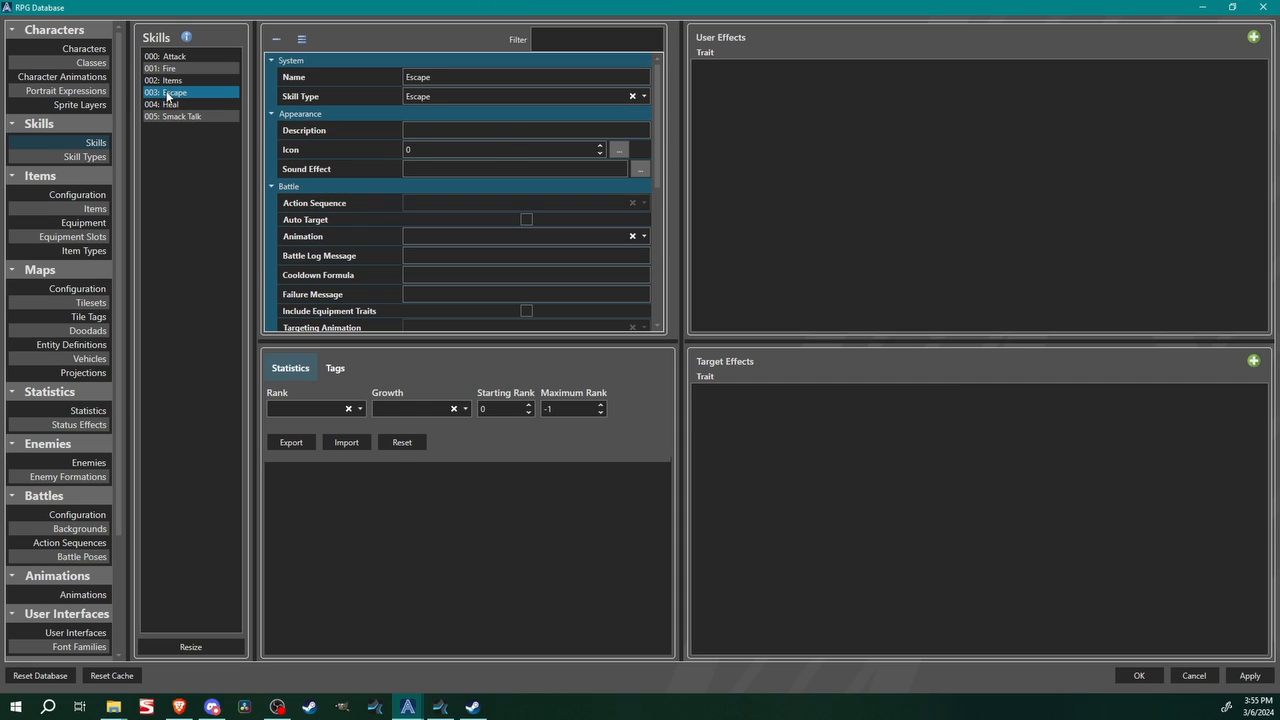
Add a Statistic target effect on HP of 50% to the Heal skill, without adjustment by value, and apply the database changes
left_click(172, 104)
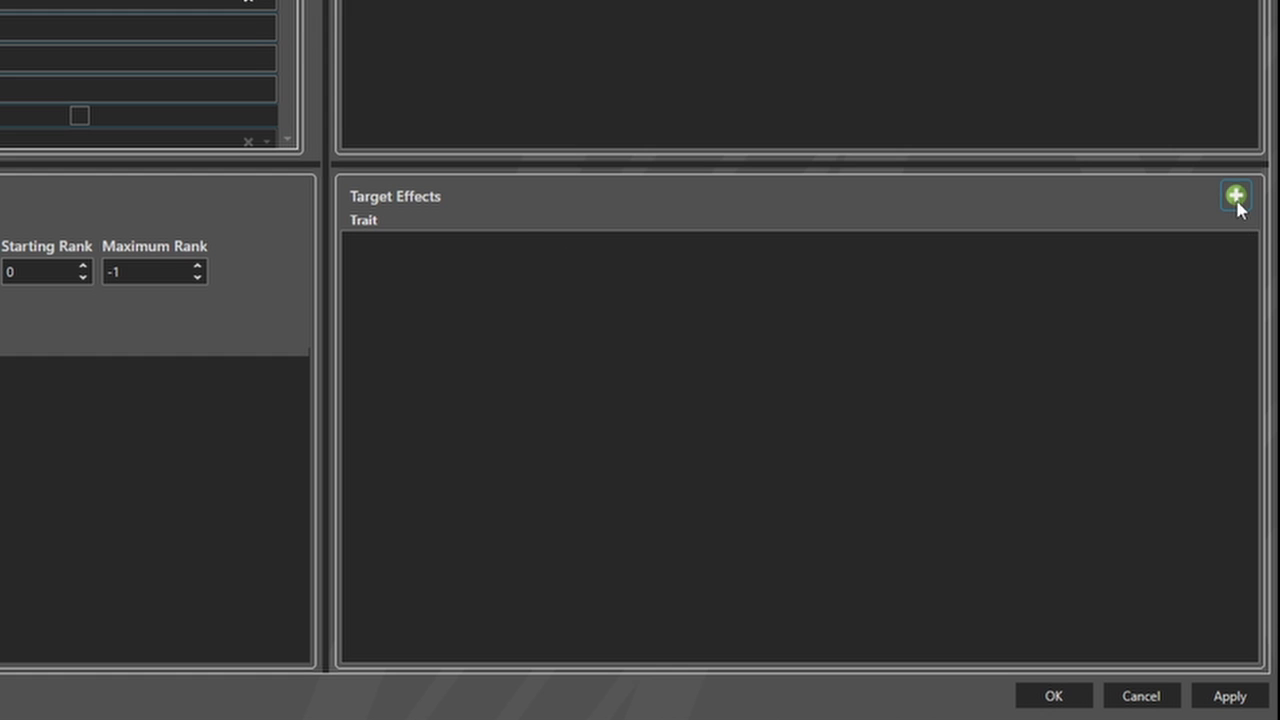
left_click(1236, 197)
left_click(420, 251)
left_click(391, 277)
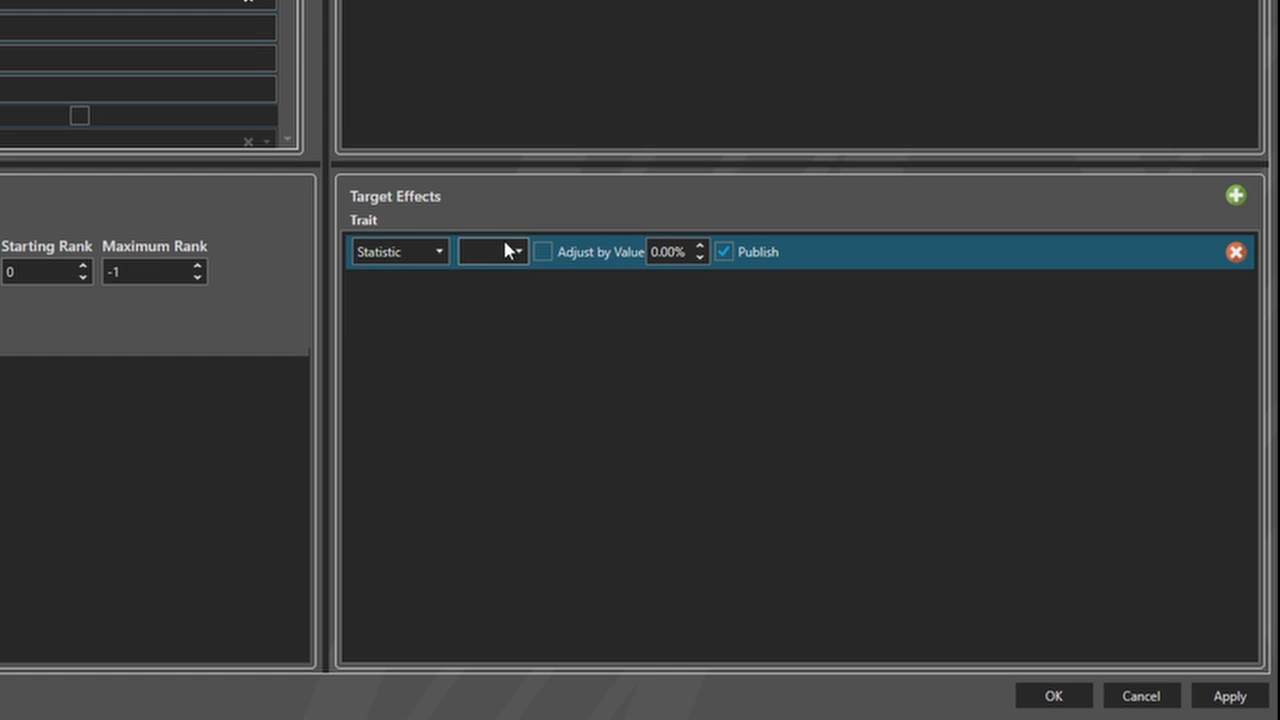
left_click(505, 251)
left_click(480, 277)
left_click(648, 252)
type("5")
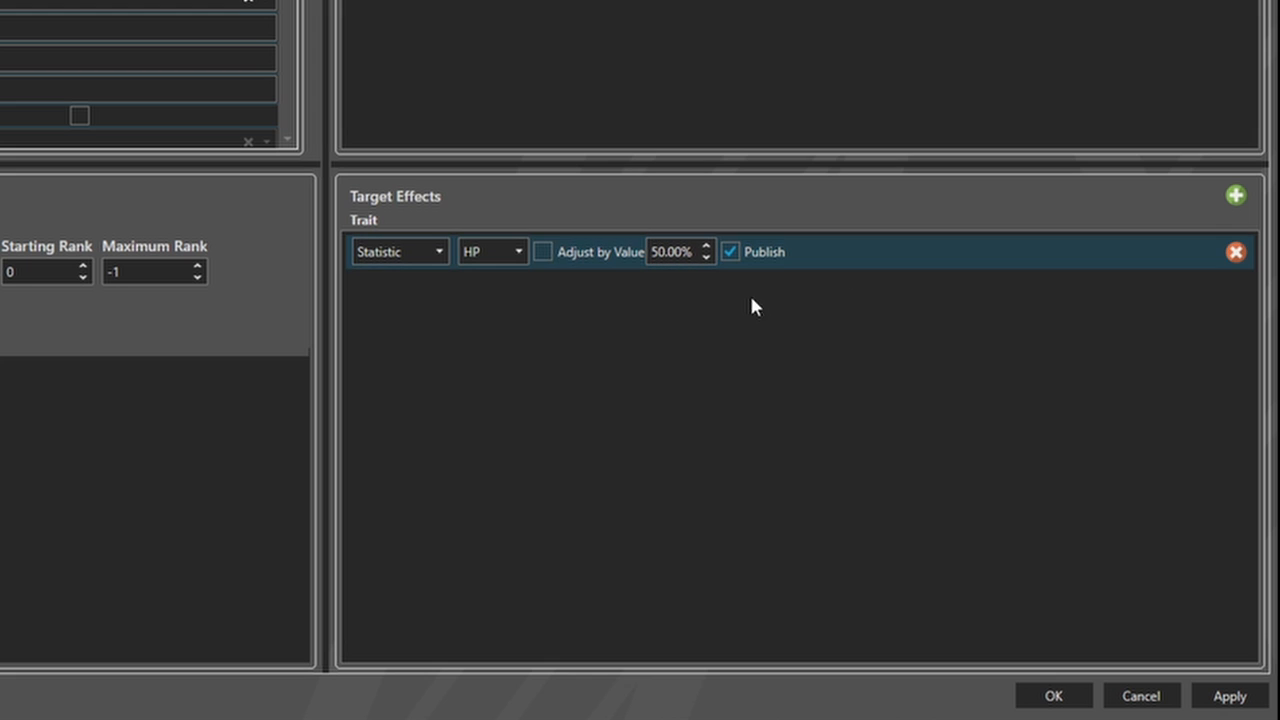
left_click(549, 253)
left_click(549, 253)
left_click(1231, 698)
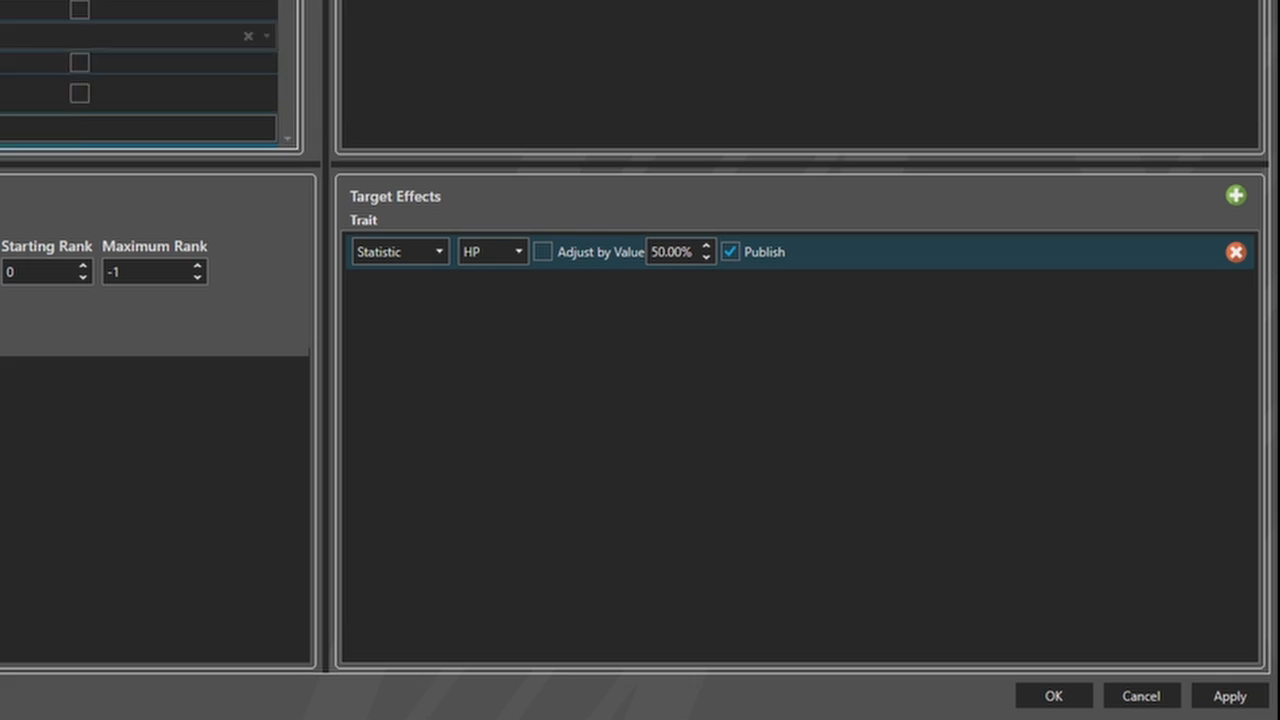
Set the Heal skill's use scope to User and Allies
scroll(138, 75, "down", 2)
left_click(503, 410)
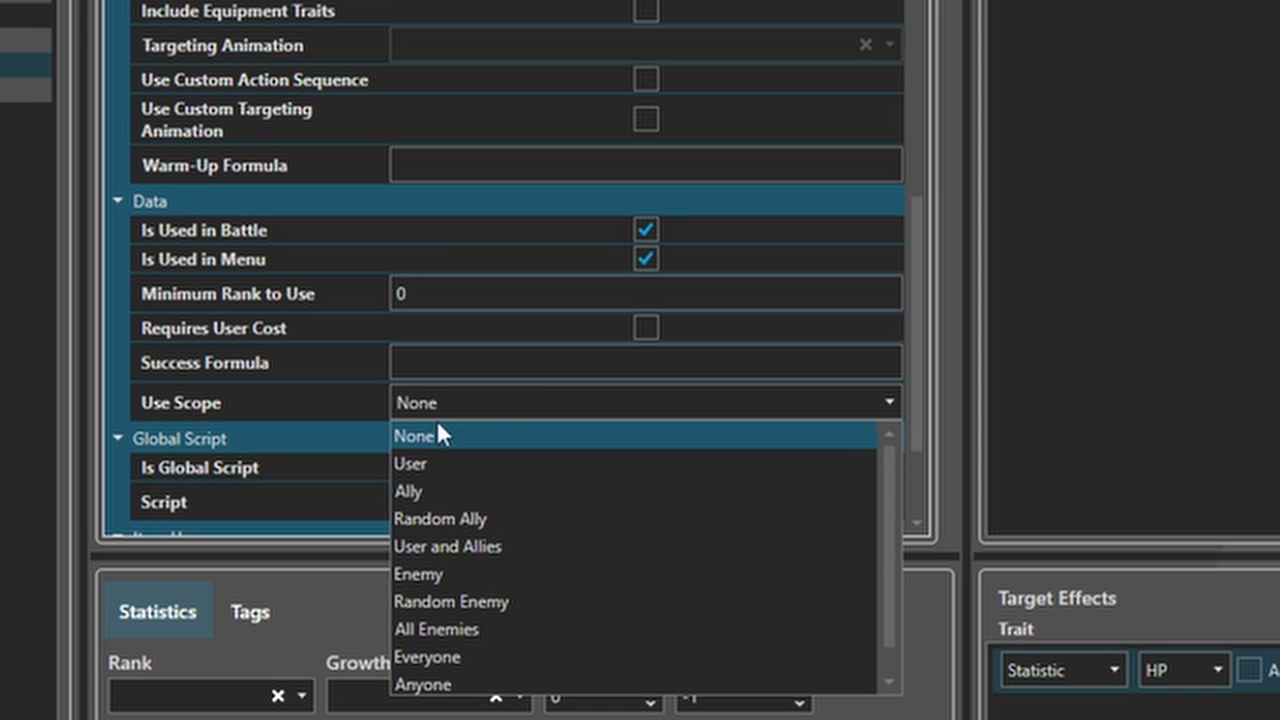
left_click(455, 547)
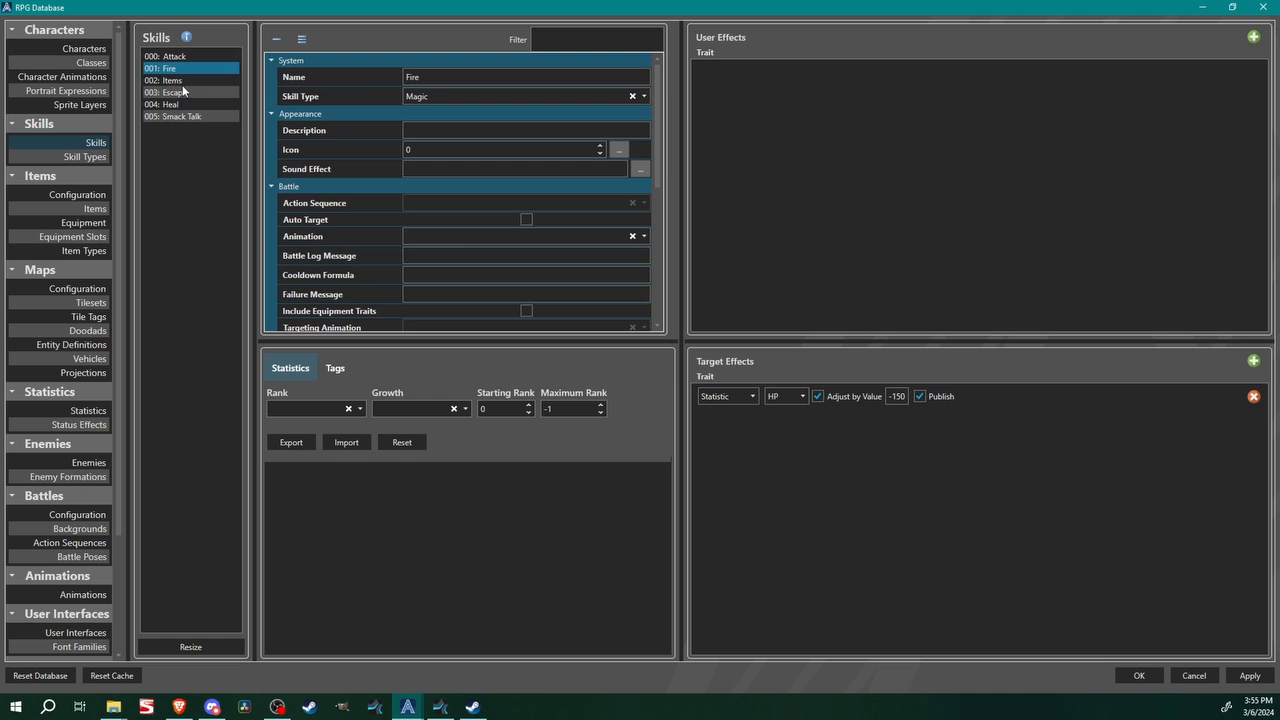
Set the Fire skill's use scope to Enemy
scroll(419, 275, "down", 5)
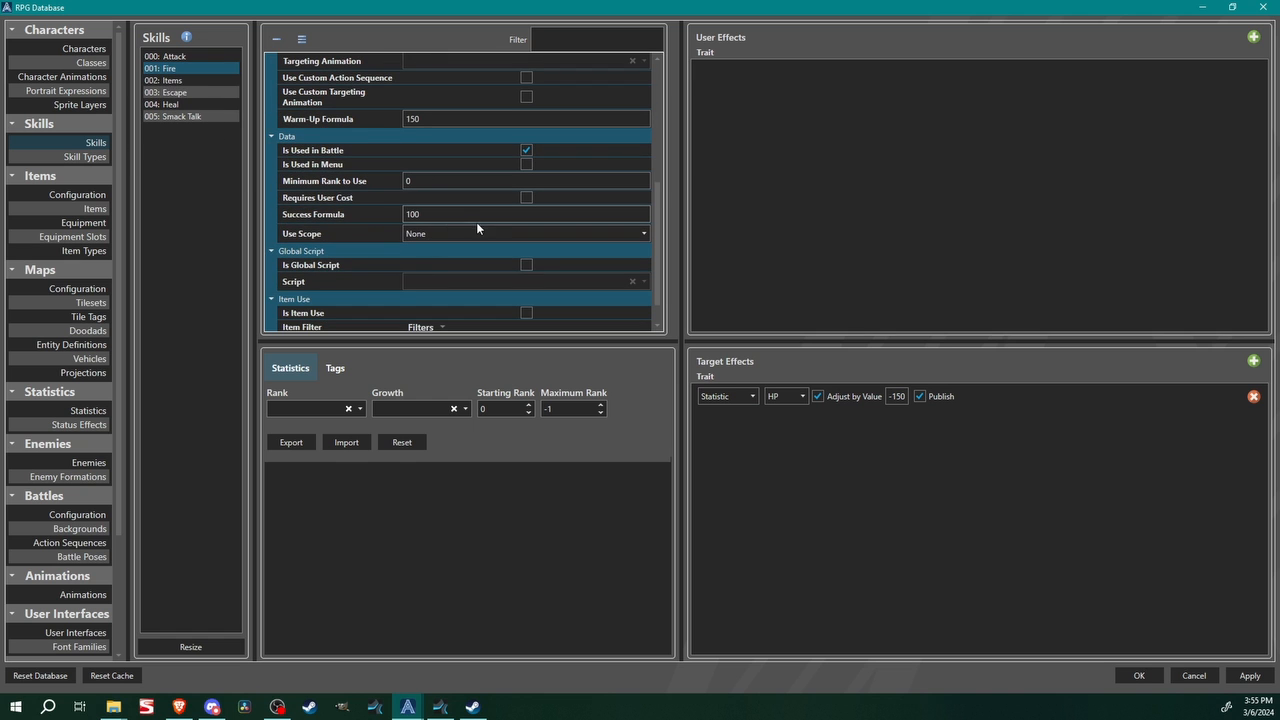
left_click(460, 234)
scroll(470, 305, "down", 1)
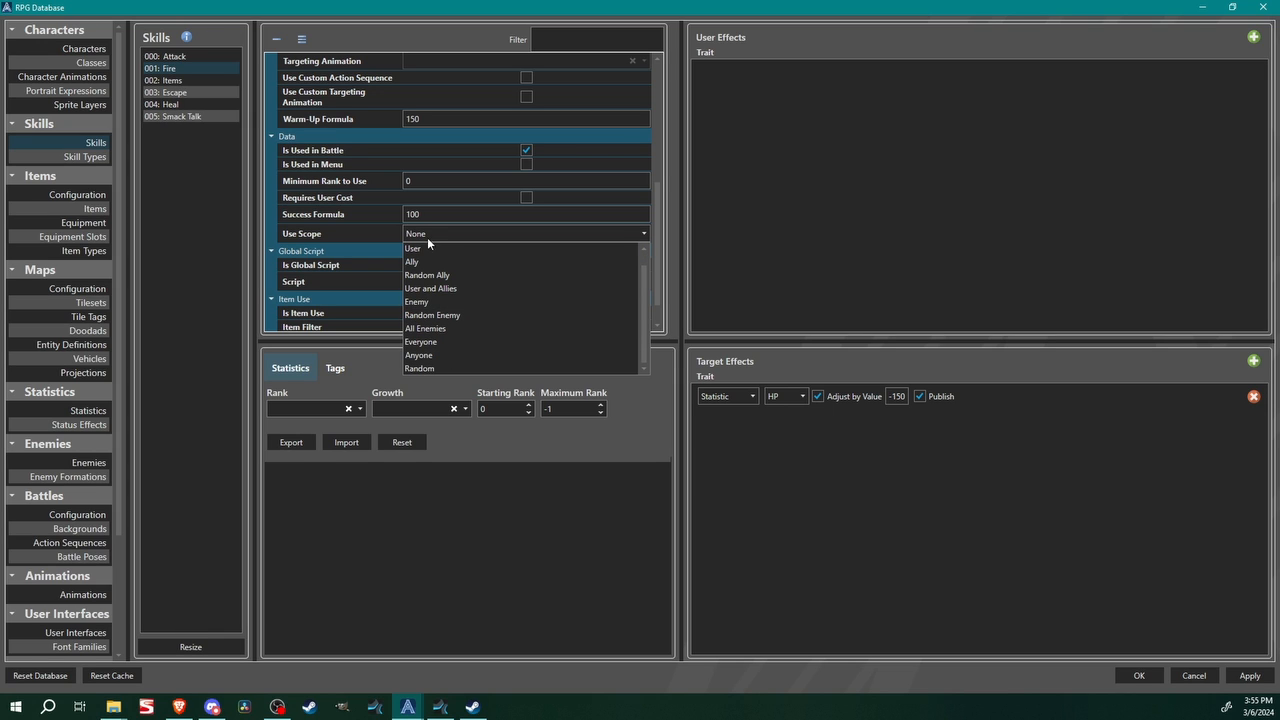
left_click(432, 302)
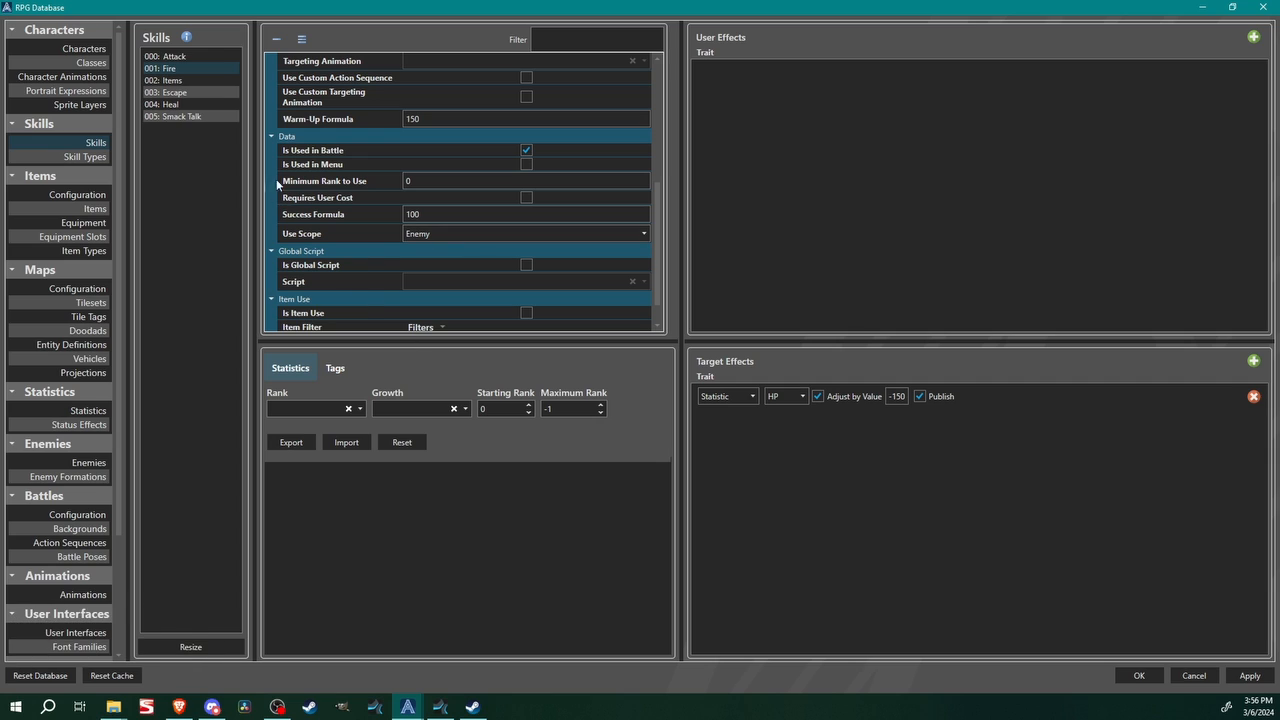
scroll(296, 219, "down", 1)
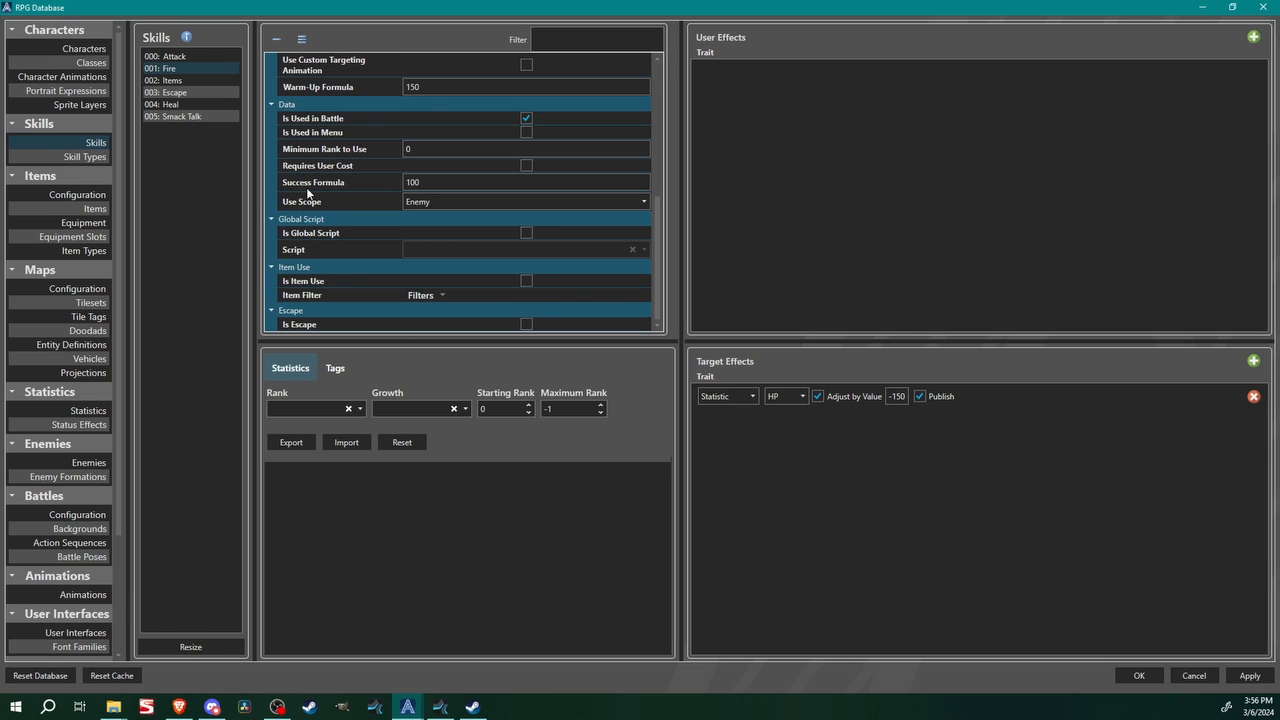
scroll(610, 290, "up", 4)
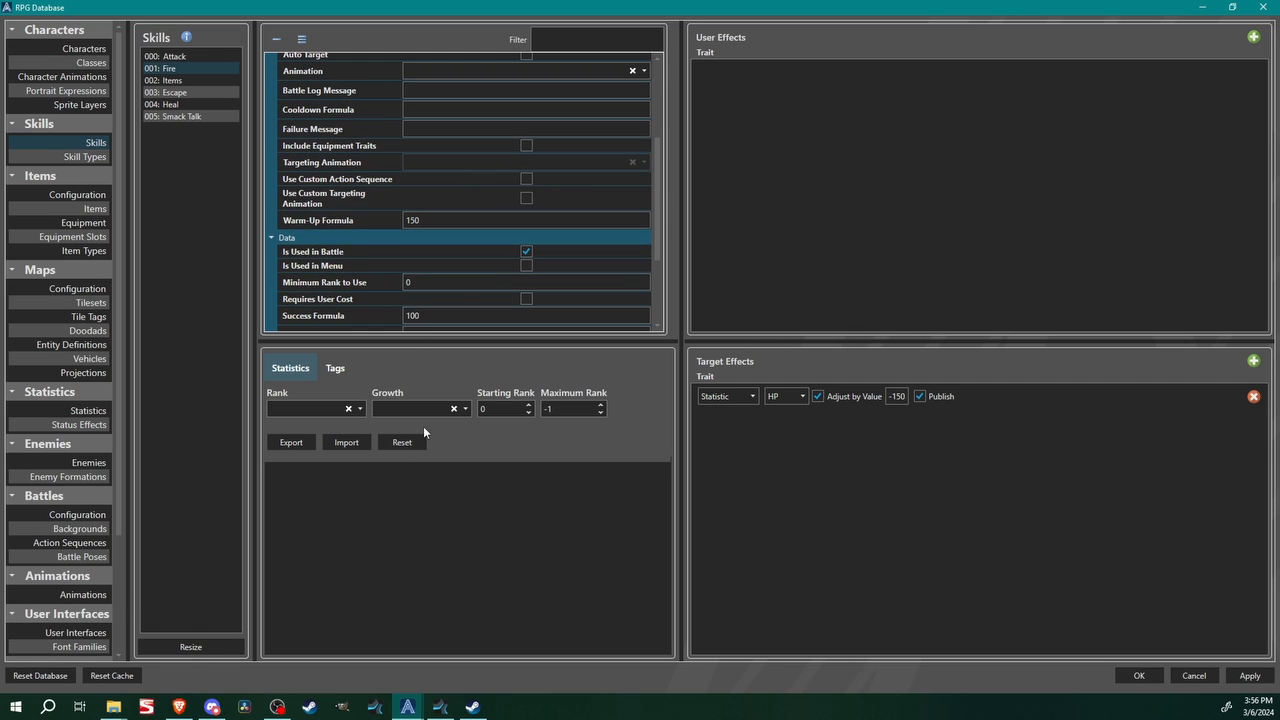
scroll(334, 308, "up", 5)
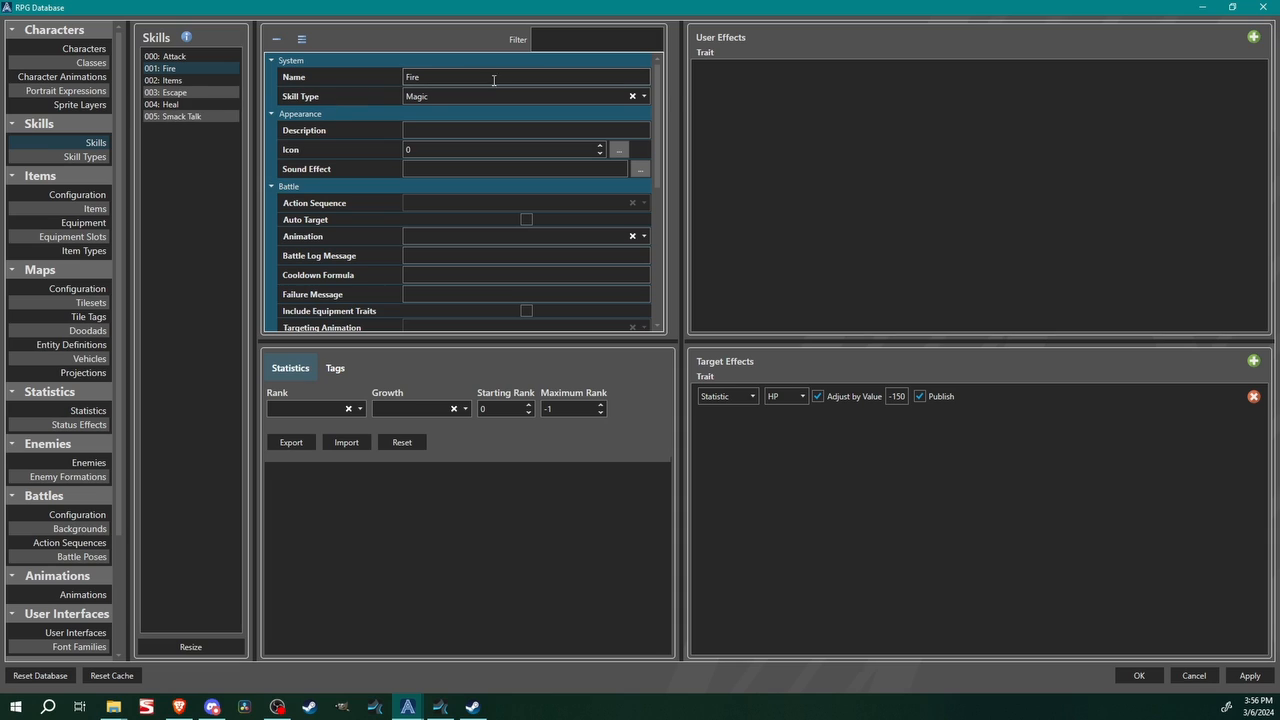
scroll(317, 133, "down", 3)
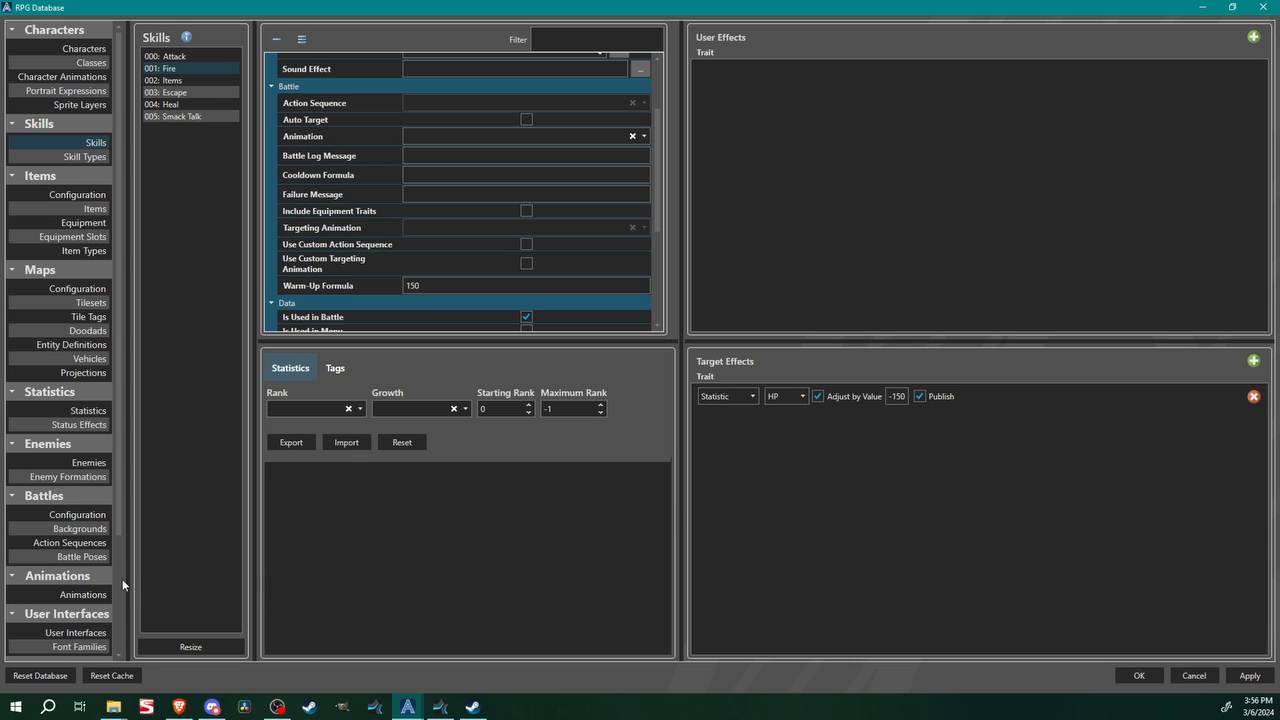
Open the battle configuration and set the action result's font size to 64
scroll(118, 275, "down", 3)
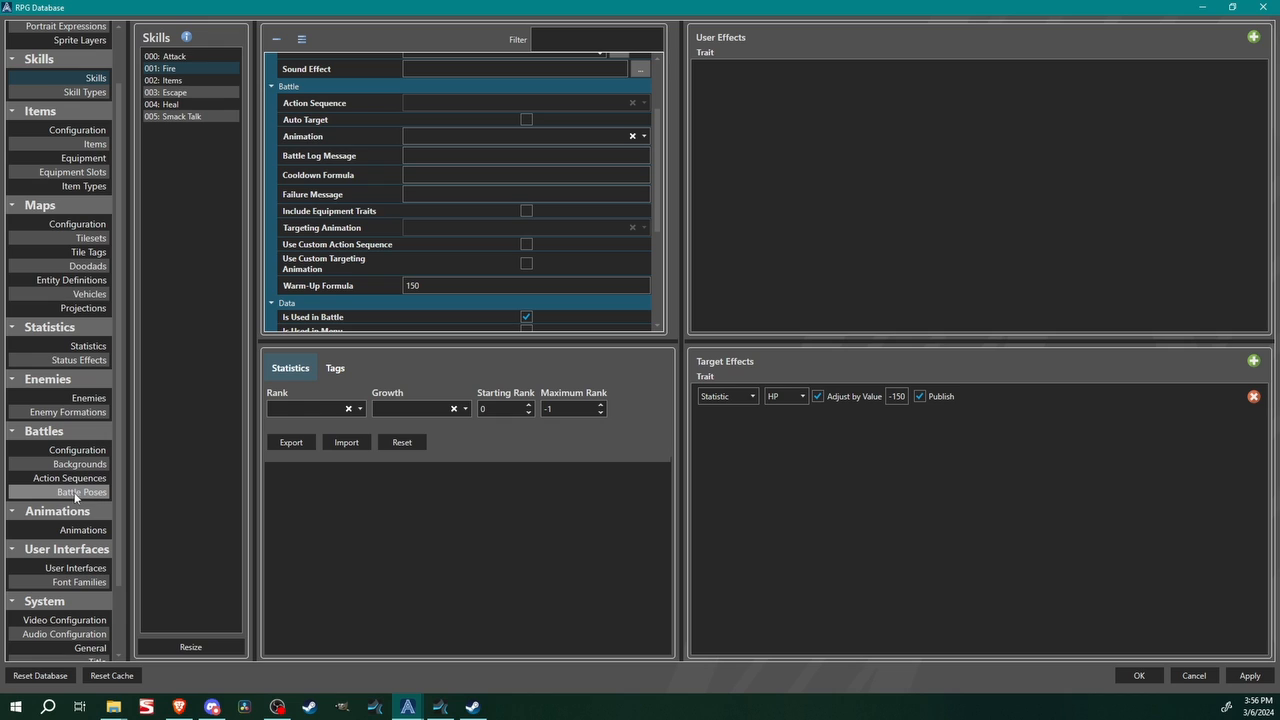
left_click(77, 451)
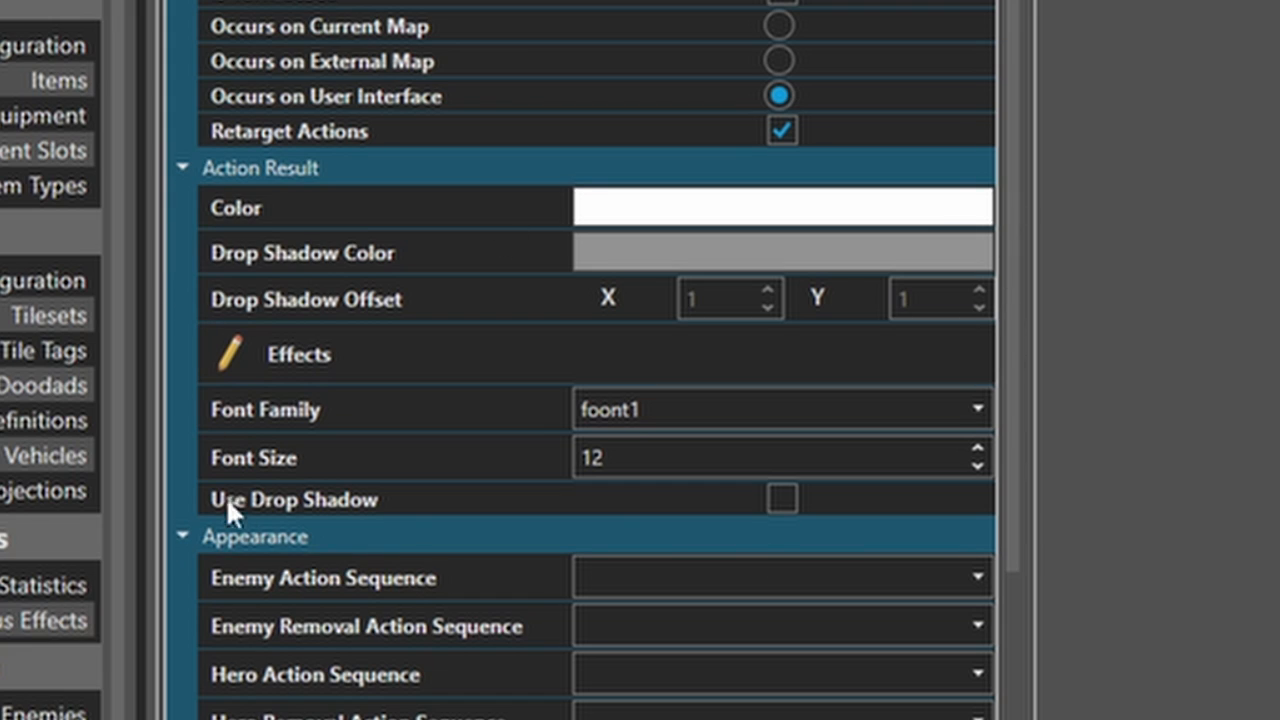
double_click(671, 463)
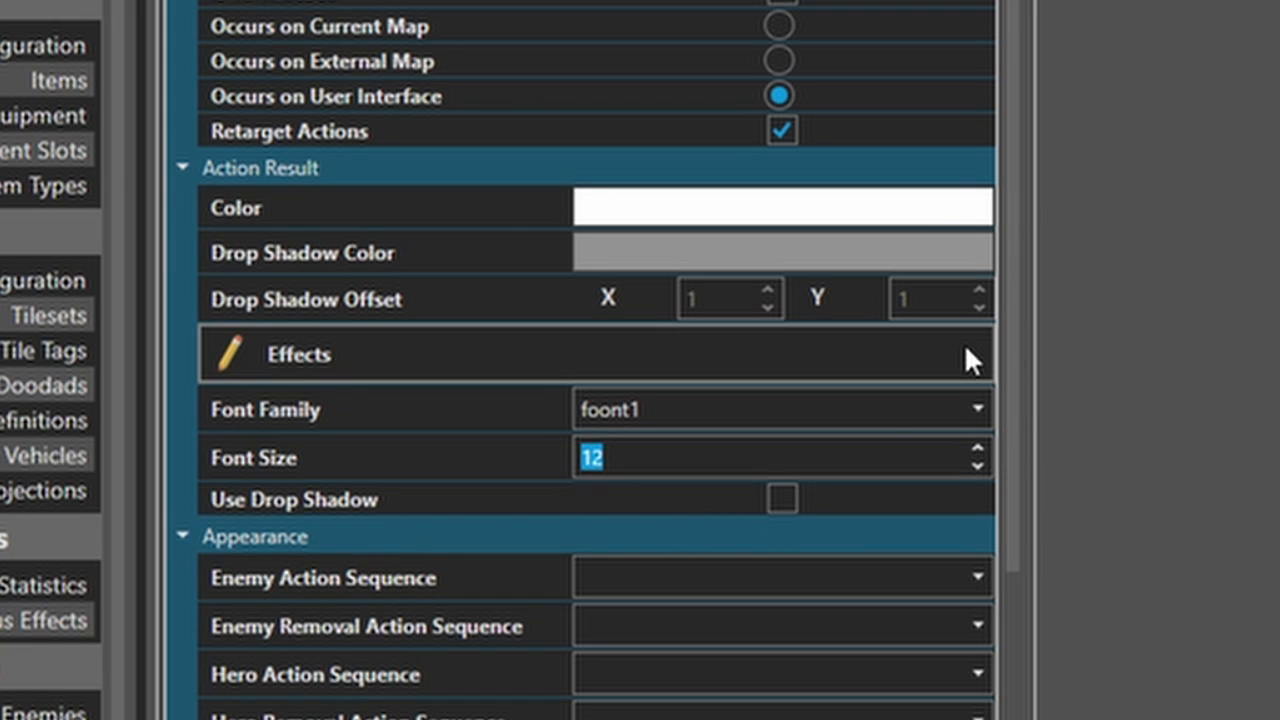
type("64")
Enable the action result's drop shadow in opaque black (#FF000000) with an offset of 3 in both X and Y
left_click(781, 498)
left_click(627, 254)
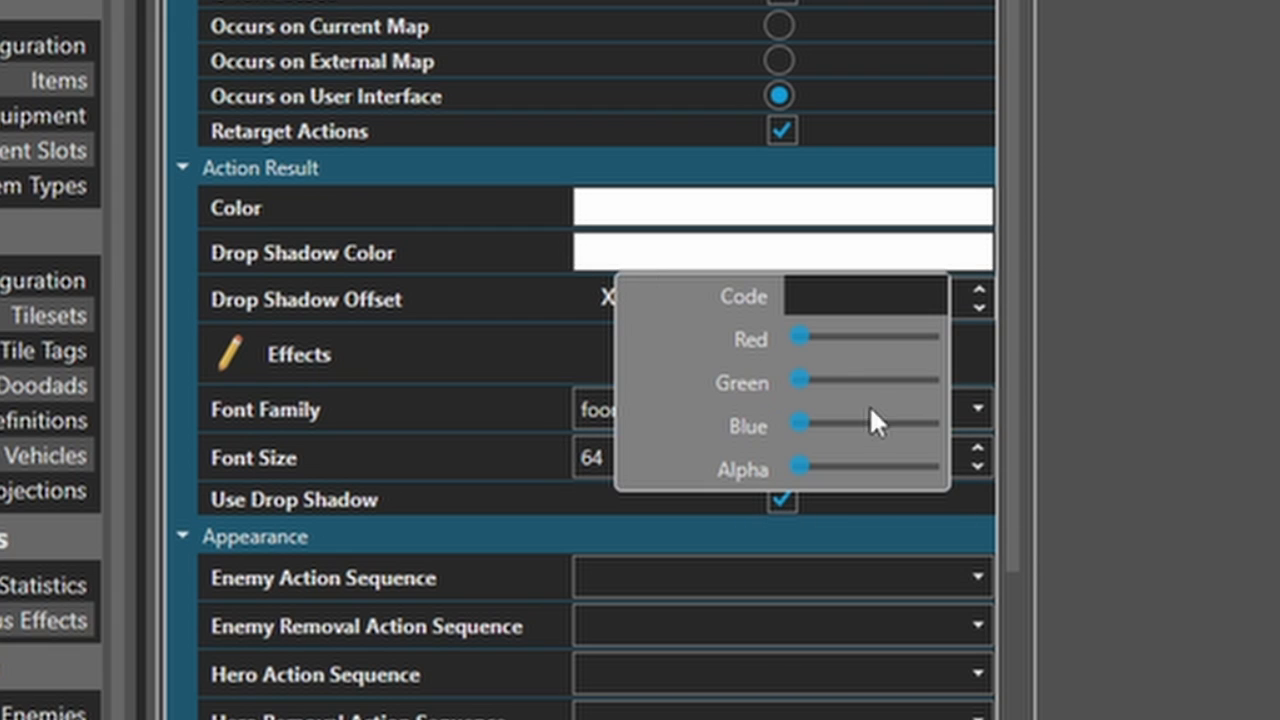
left_click_drag(798, 466, 940, 470)
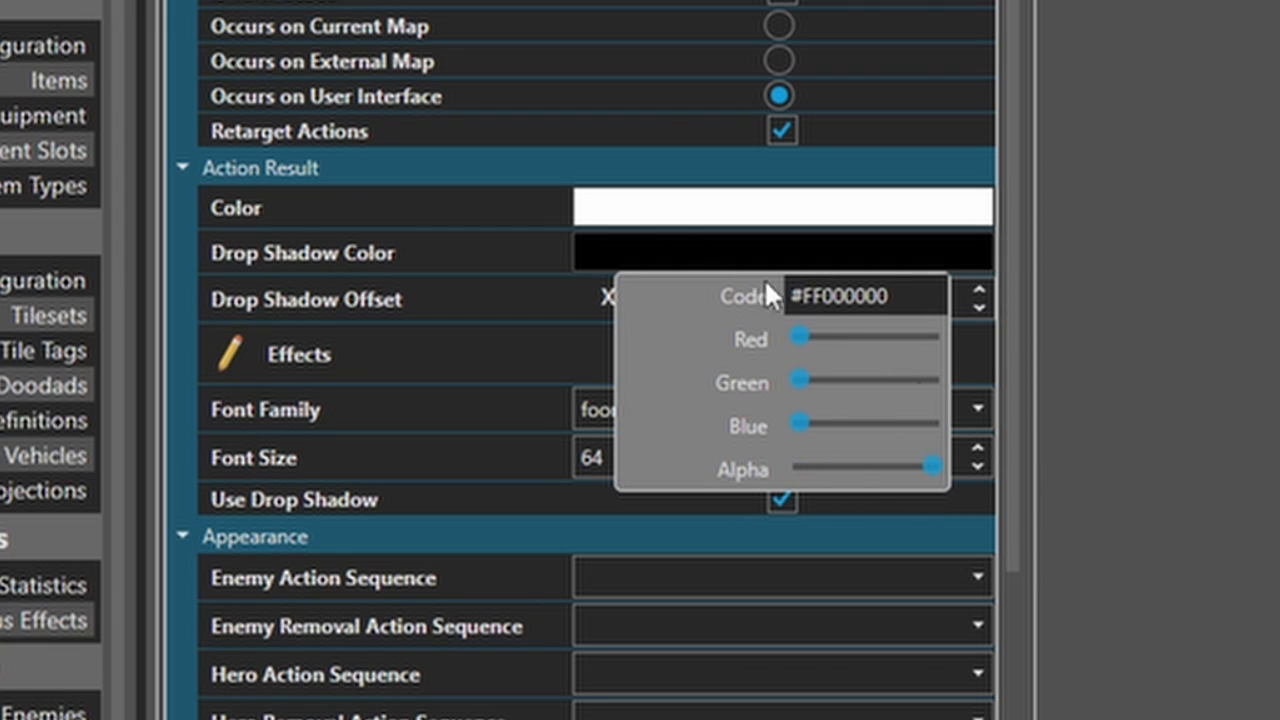
left_click(483, 294)
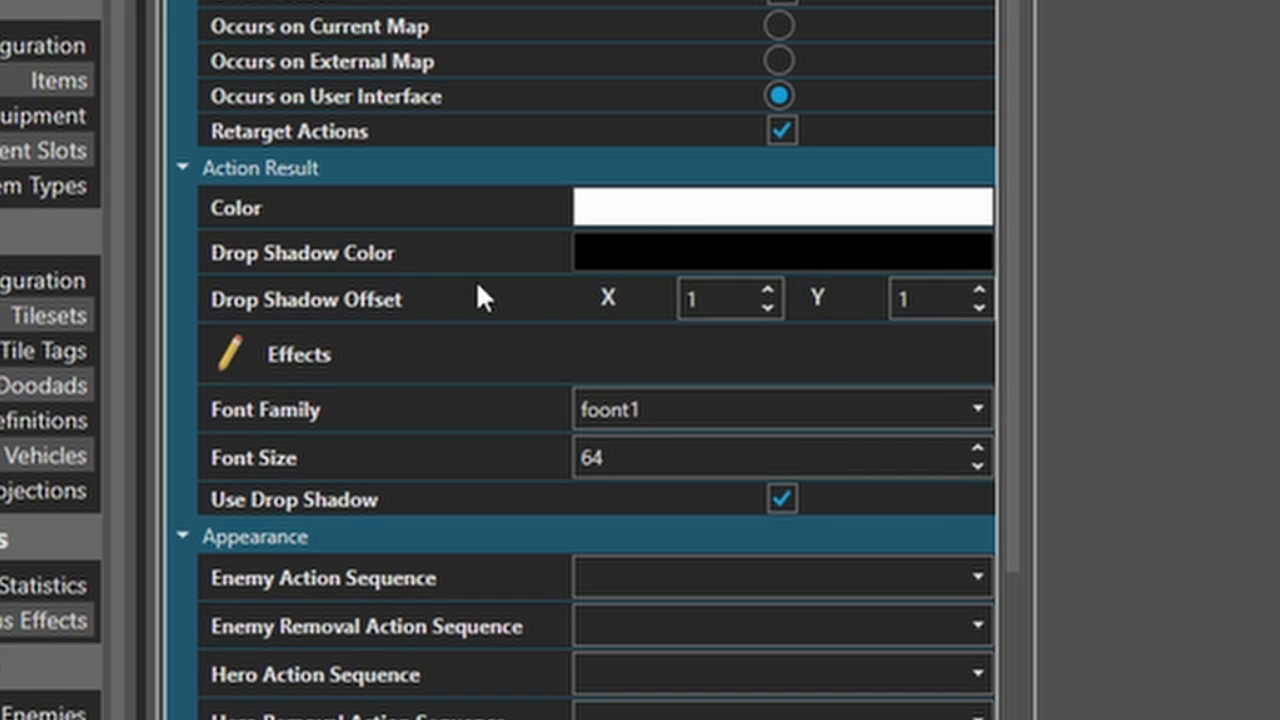
double_click(692, 299)
type("3")
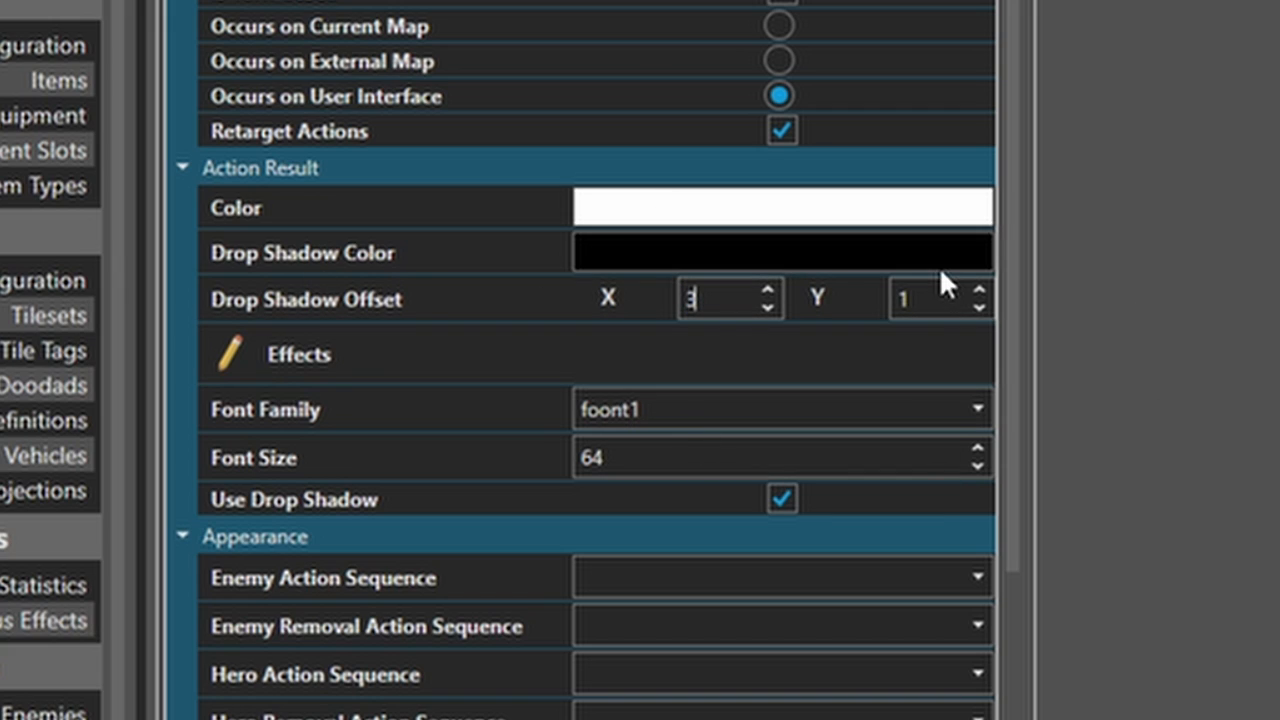
double_click(923, 303)
type("3")
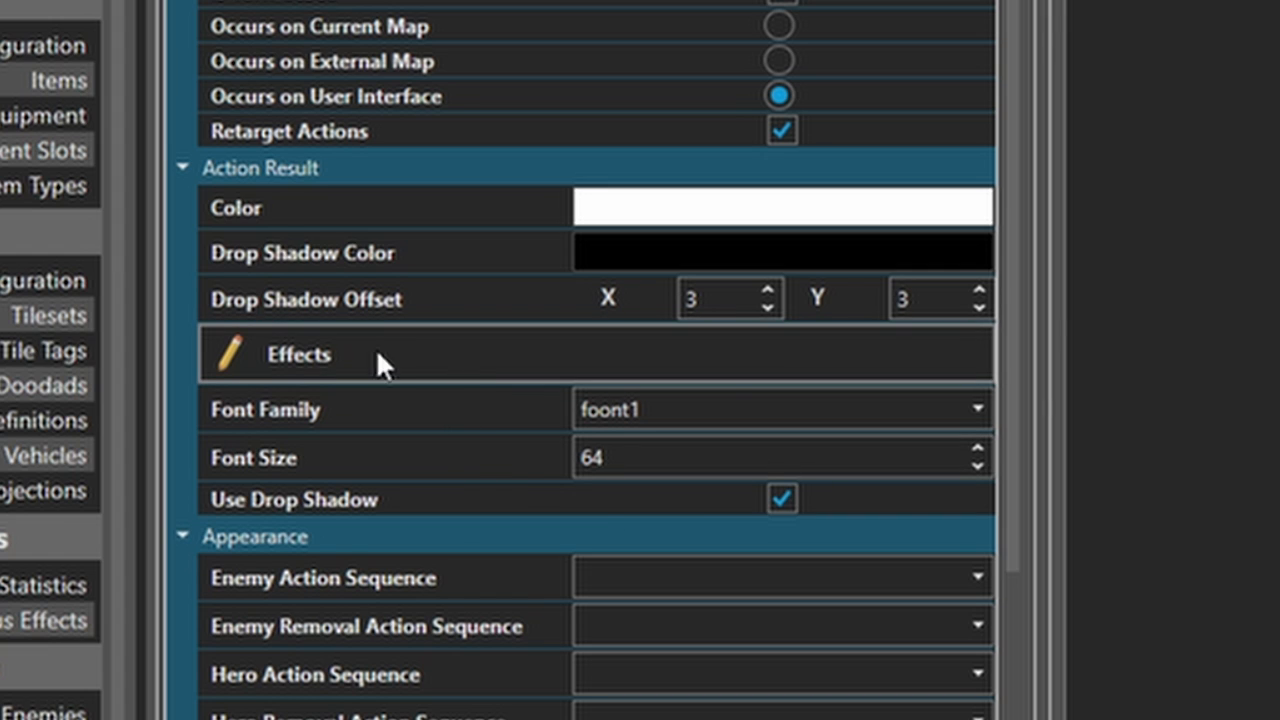
Add a Movement effect and a Number Formatter effect to the action result's effects
left_click(378, 356)
left_click(470, 43)
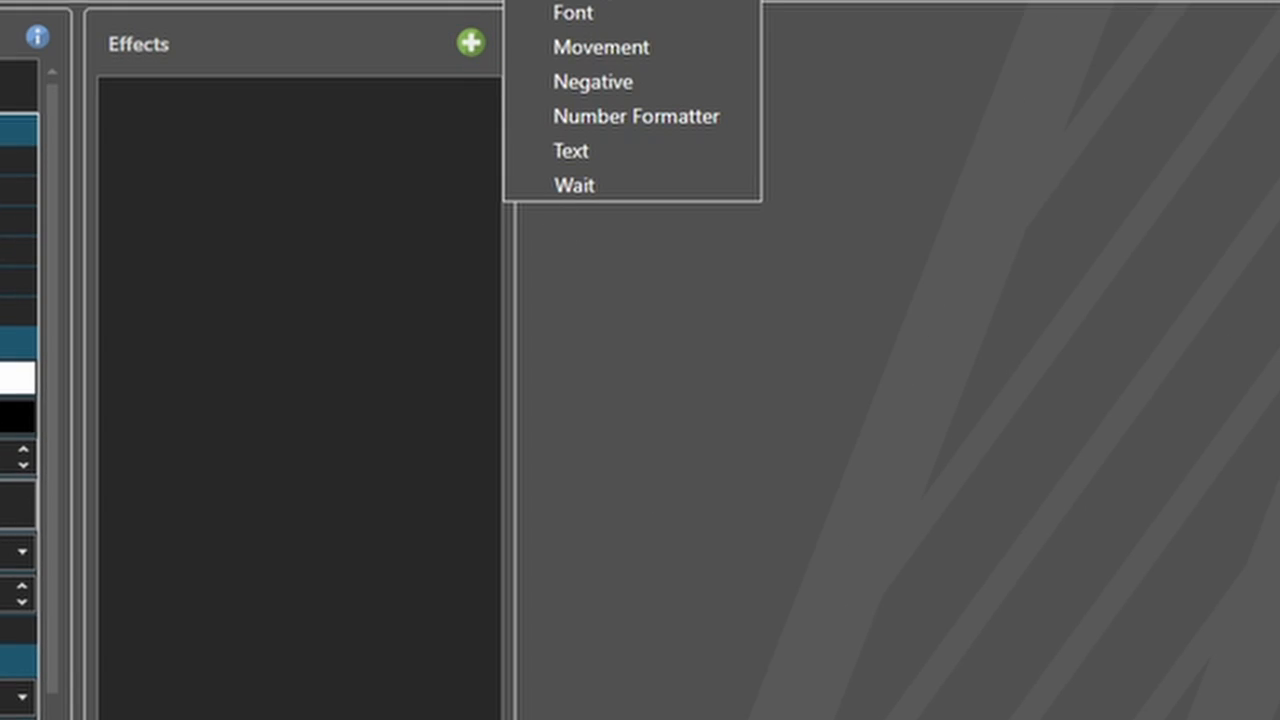
left_click(604, 50)
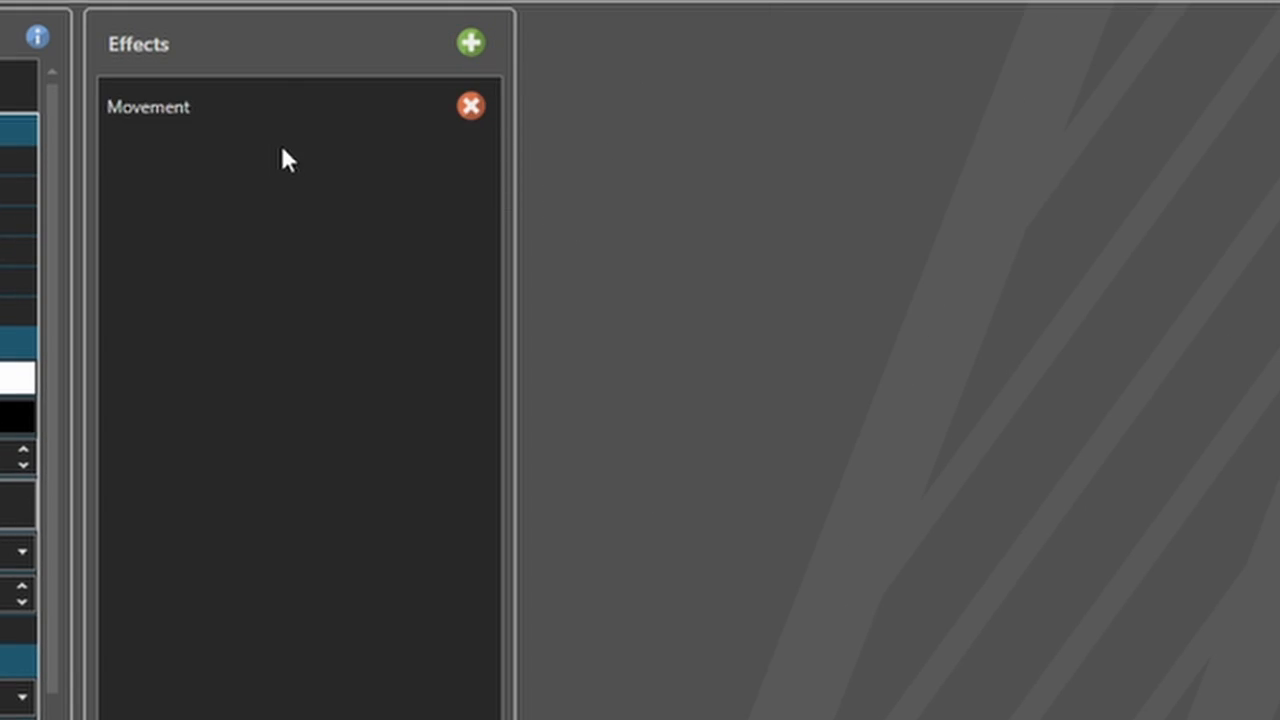
left_click(470, 43)
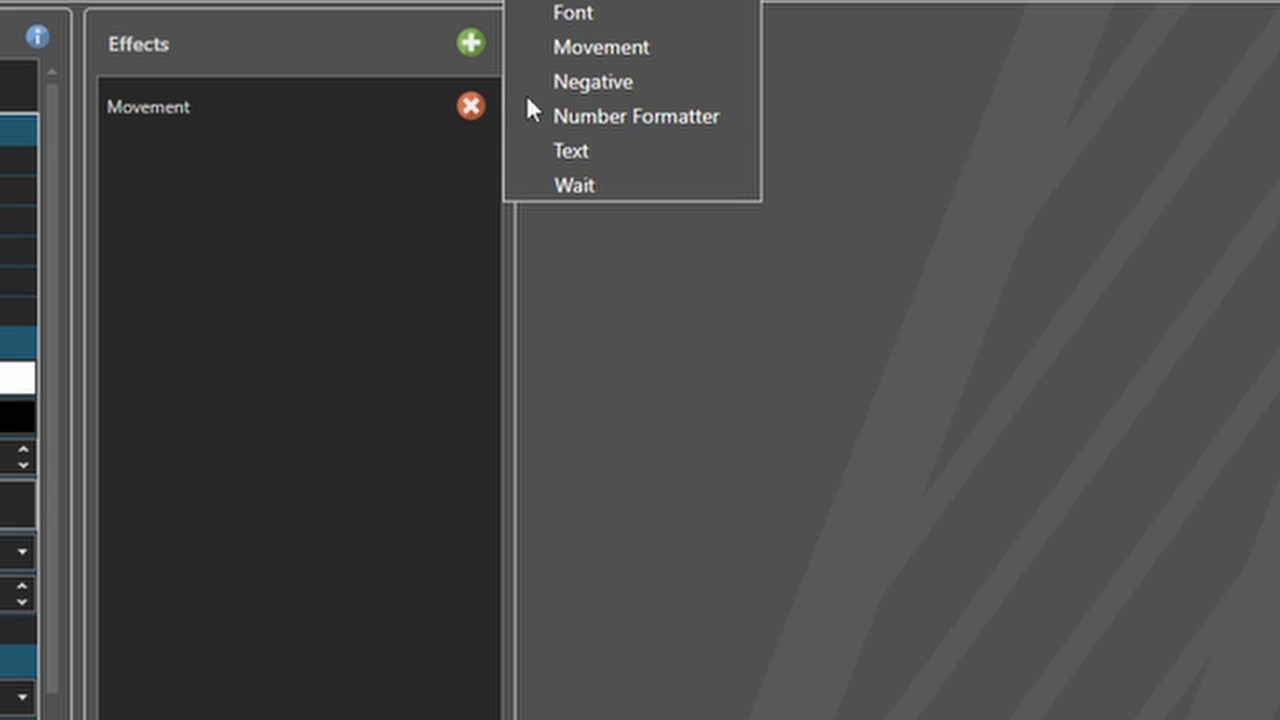
left_click(640, 121)
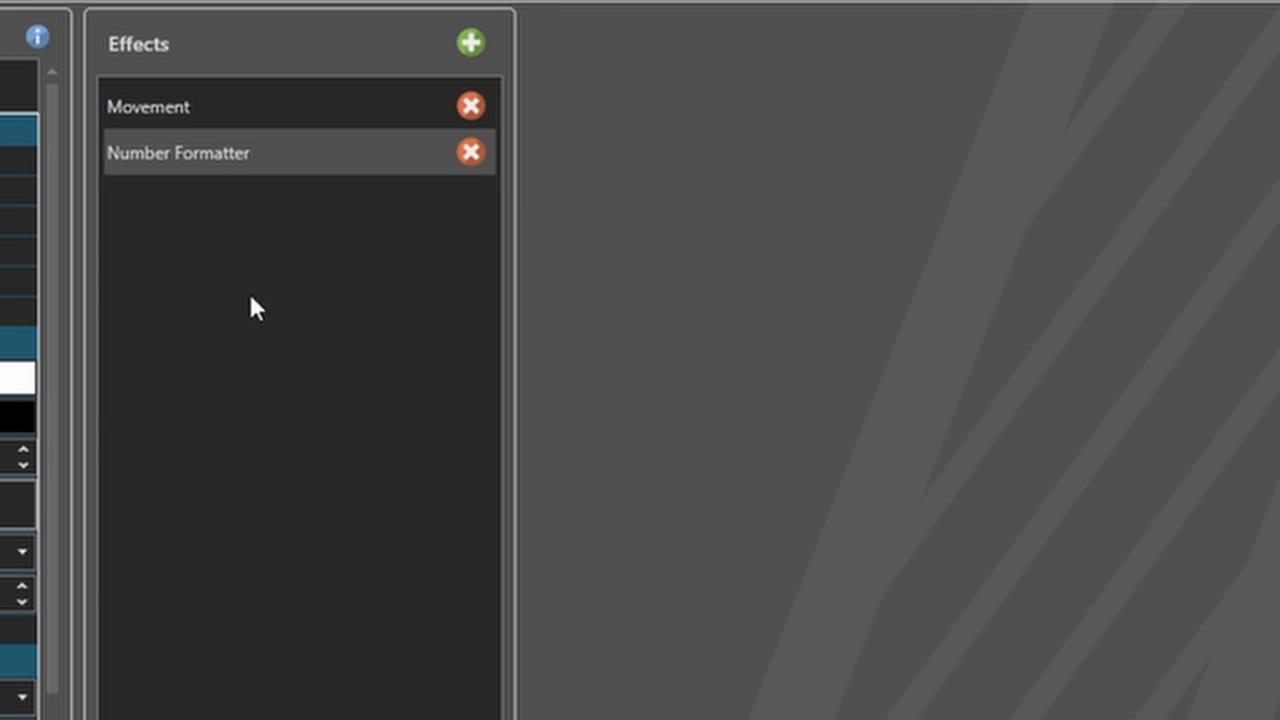
Set the Movement effect's duration to 1000 milliseconds and its start to 100 milliseconds
left_click(210, 108)
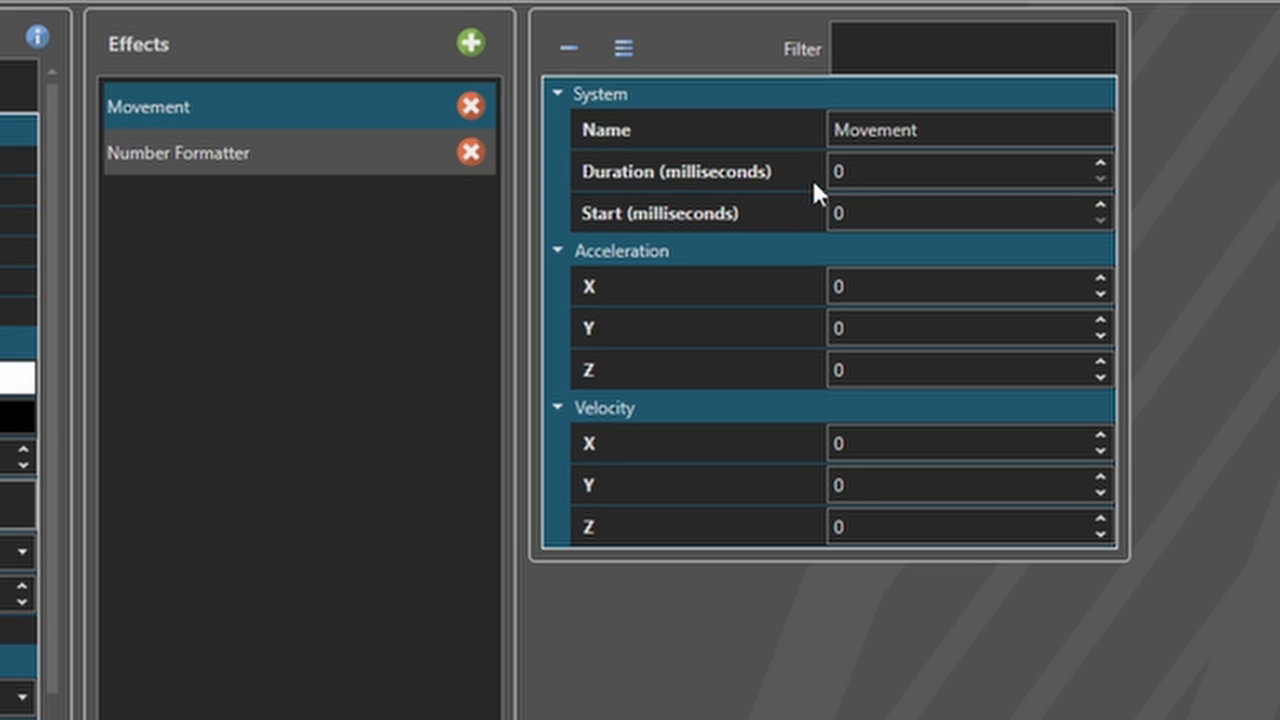
left_click(845, 171)
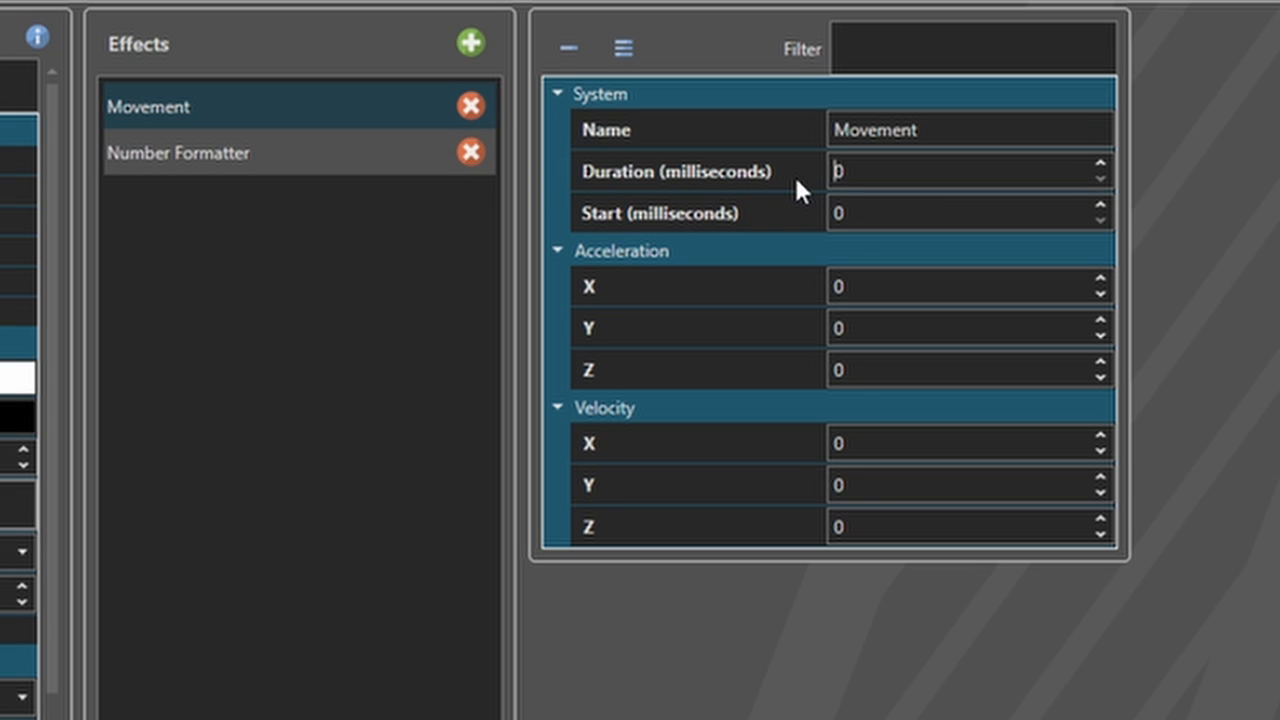
type("1000")
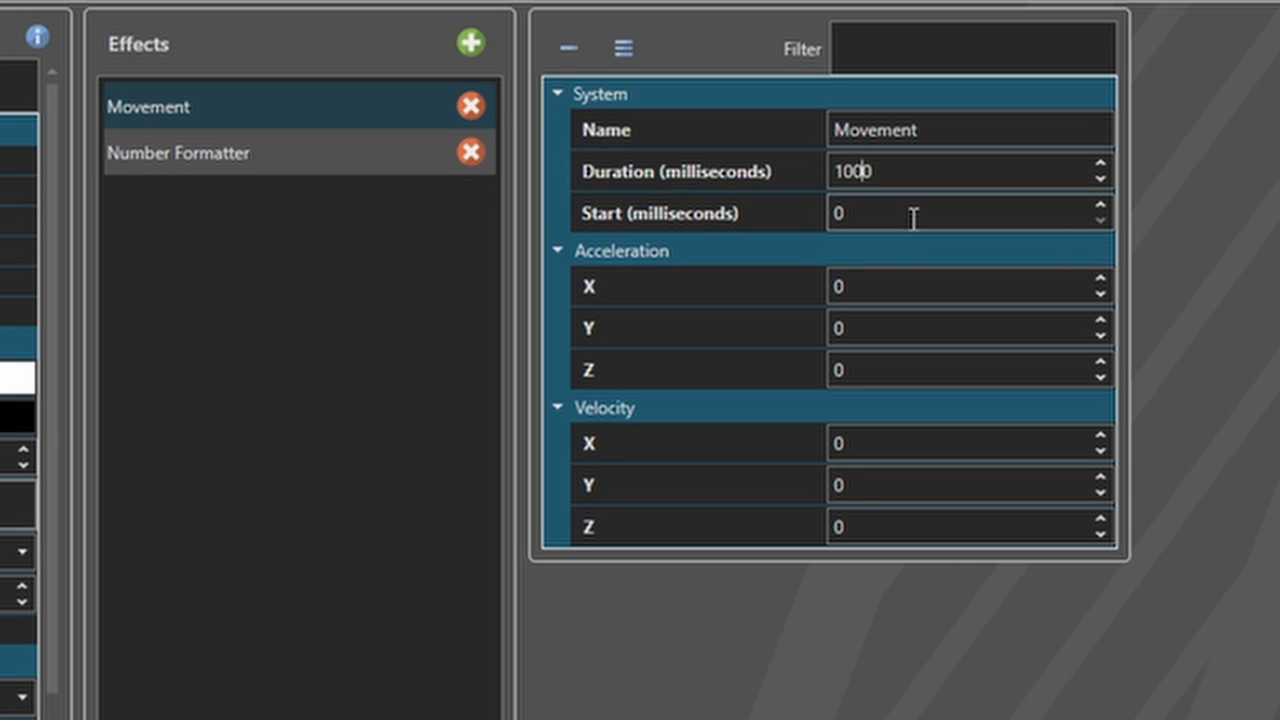
left_click(913, 218)
type("100")
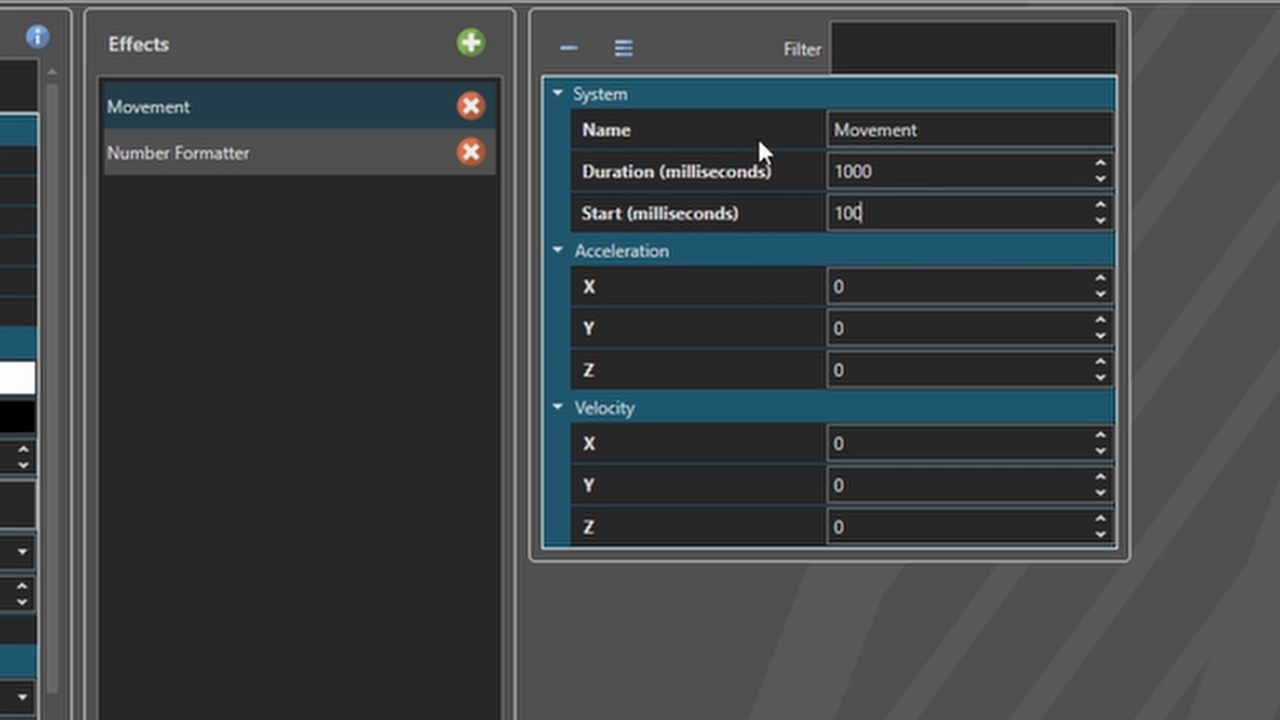
Set the Movement effect's Y acceleration to 100 and its Z velocity to -50
left_click(894, 327)
type("100")
left_click(901, 530)
key("BackSpace")
type("-50")
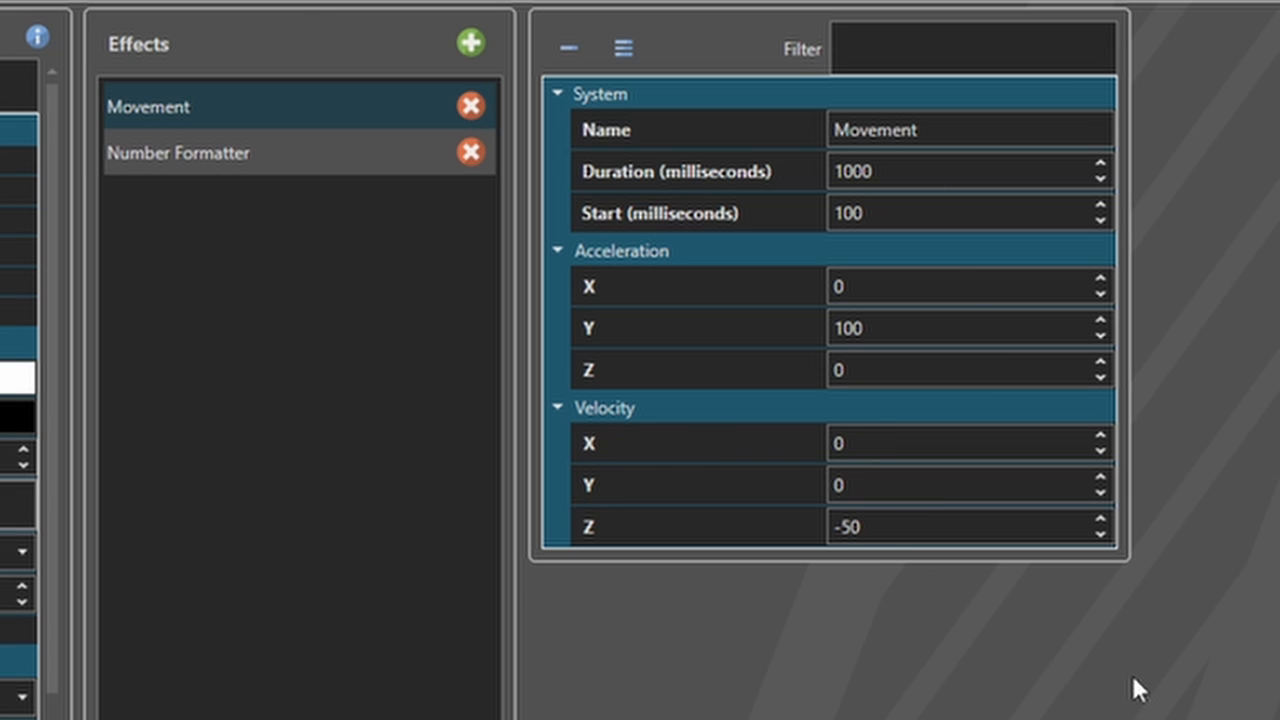
Add a Color effect and a Negative effect to the Number Formatter's effects for negative values
left_click(218, 162)
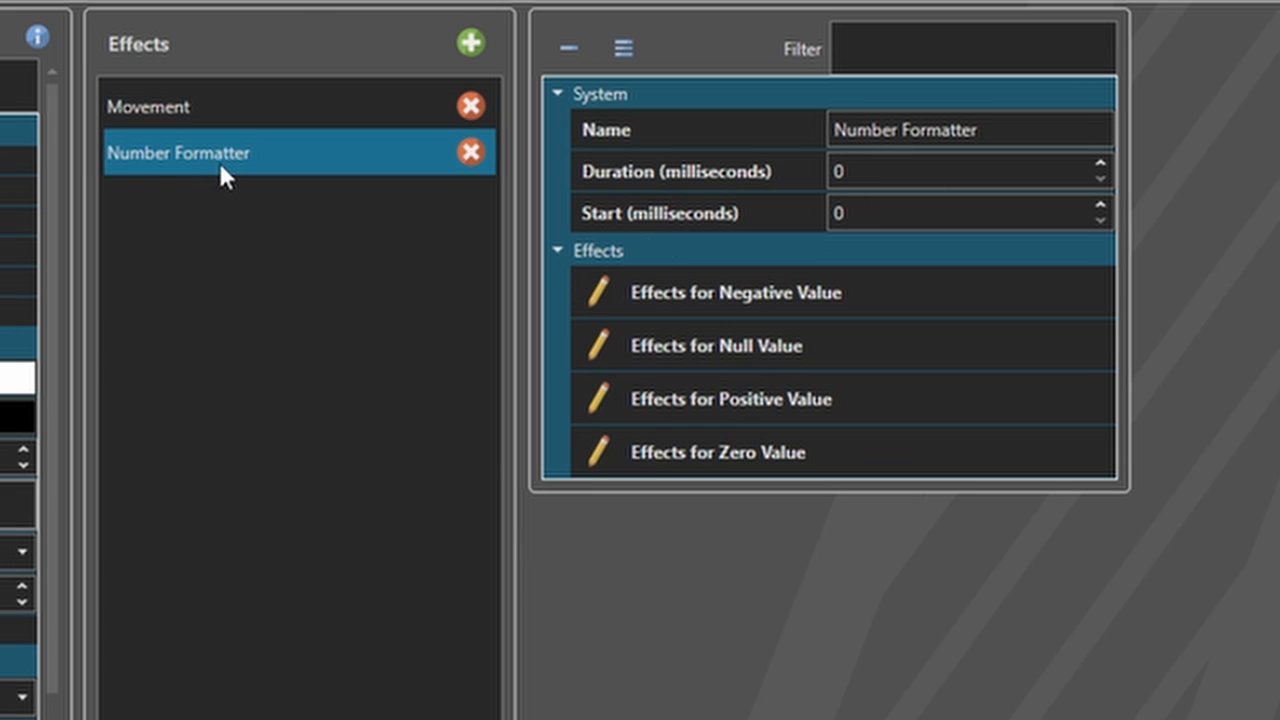
left_click(191, 105)
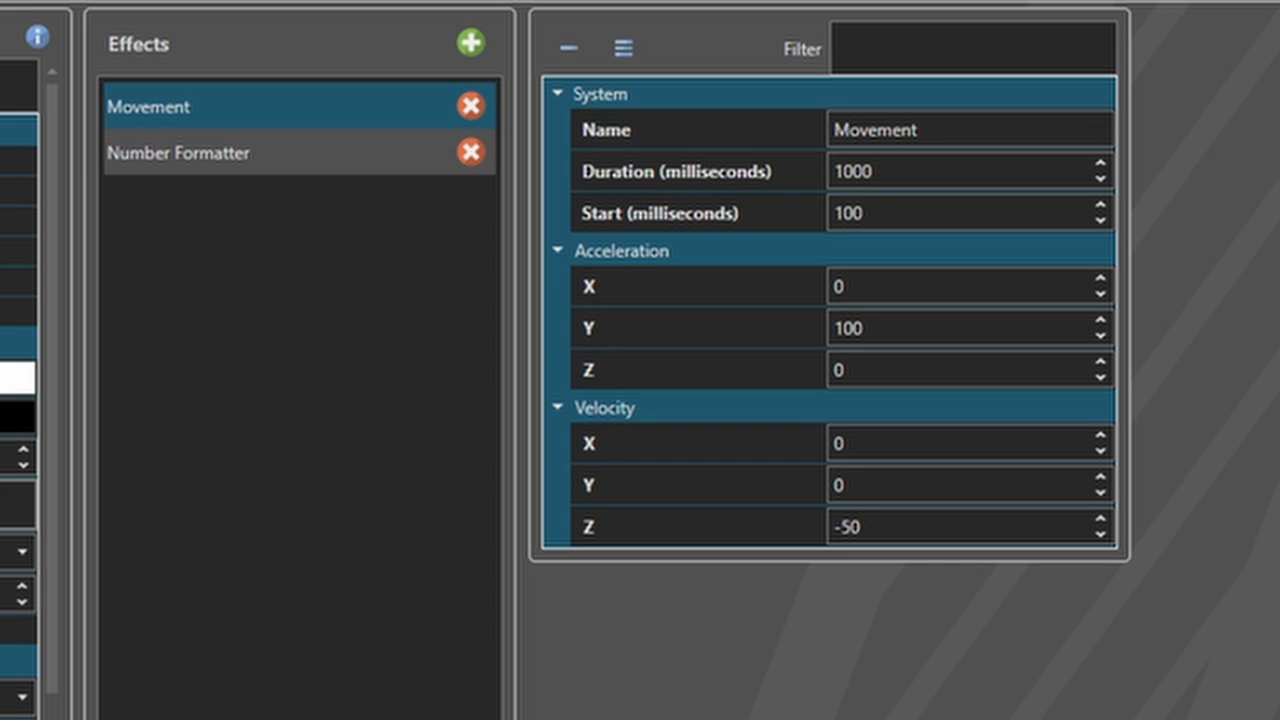
key("Down")
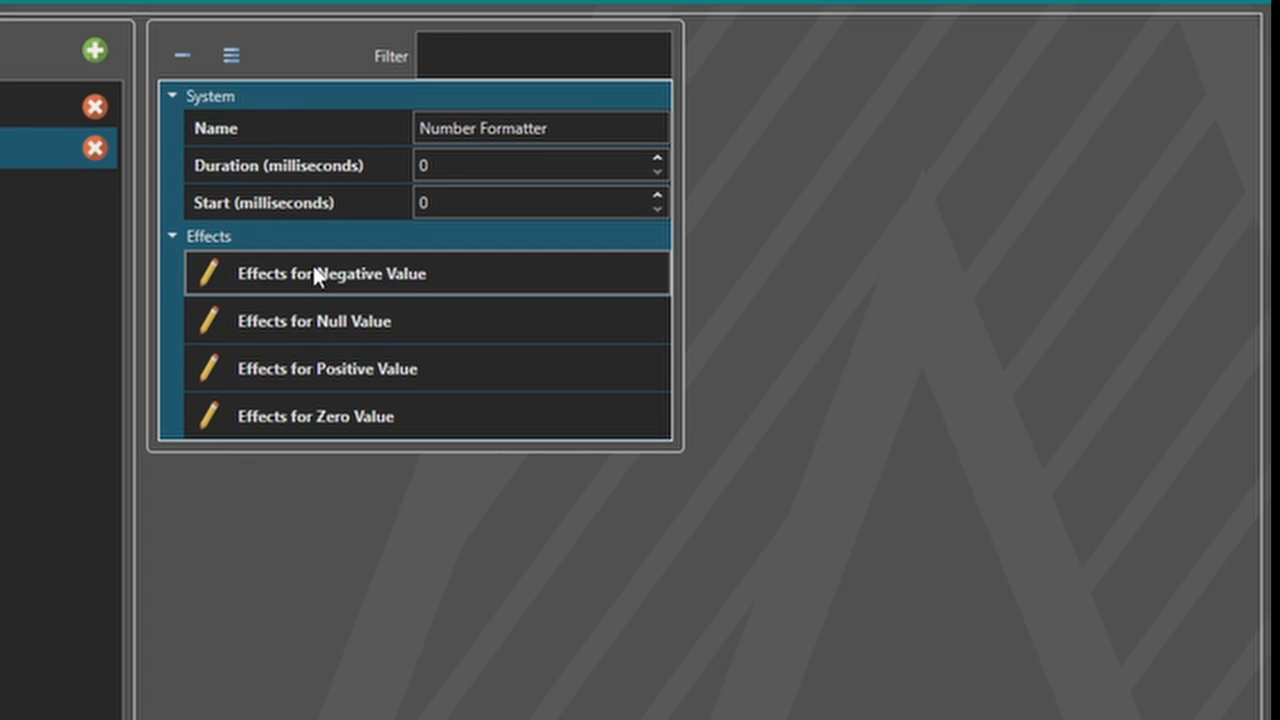
left_click(316, 276)
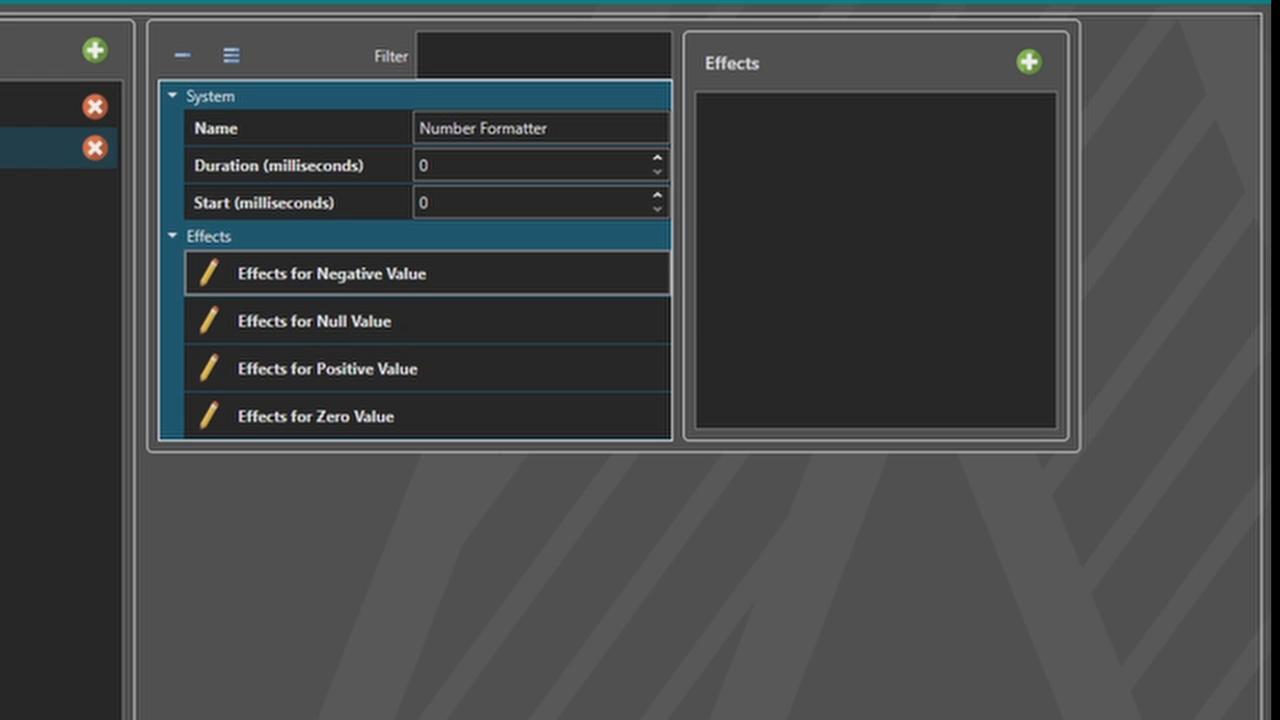
left_click(1028, 63)
left_click(558, 5)
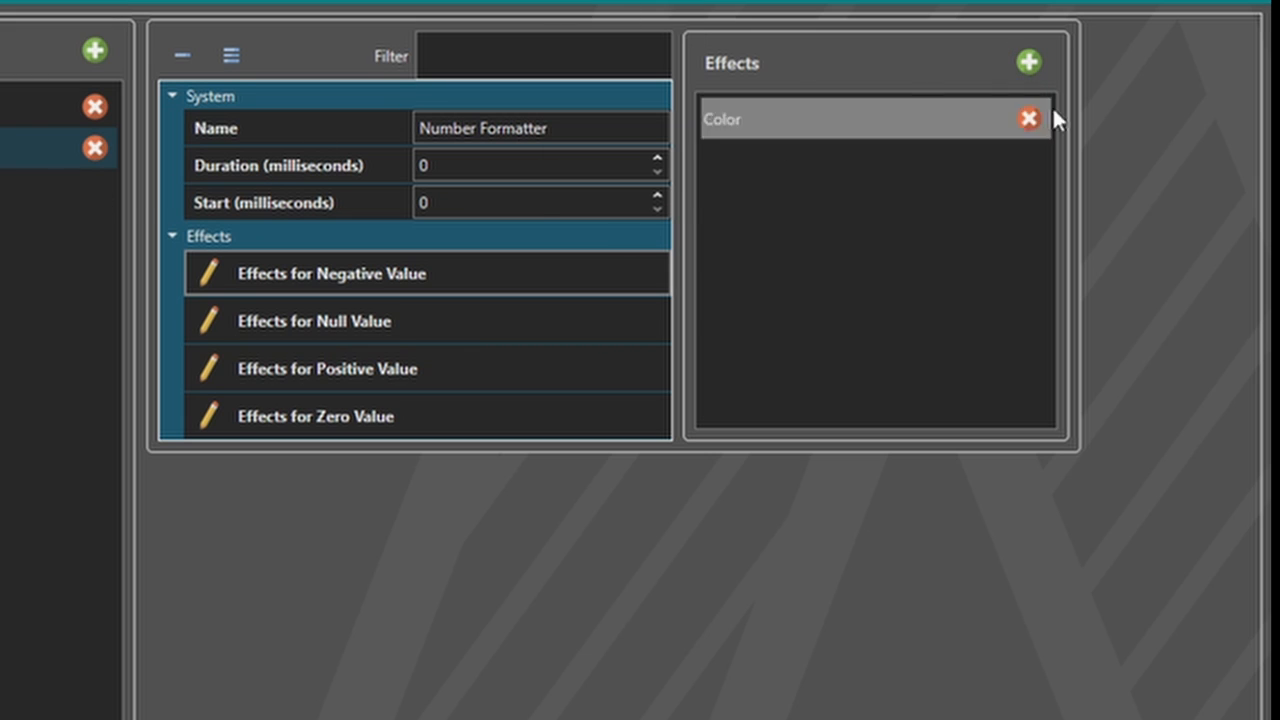
left_click(1030, 63)
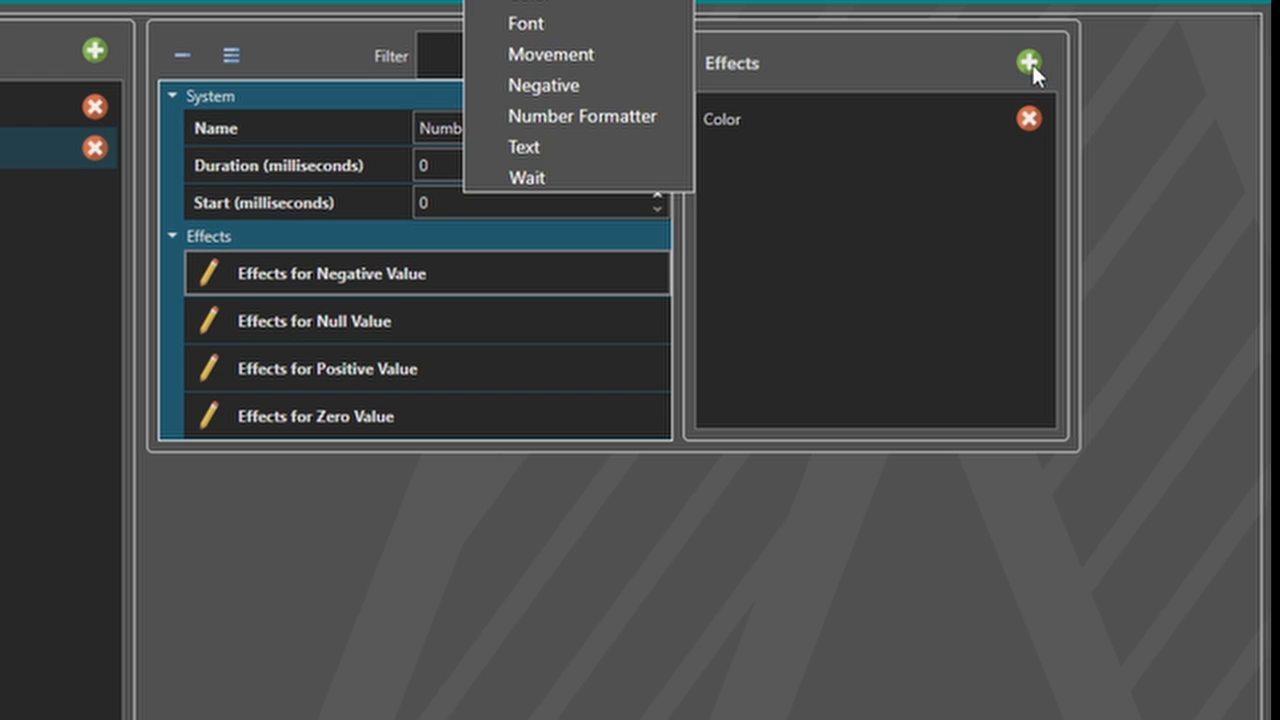
left_click(548, 85)
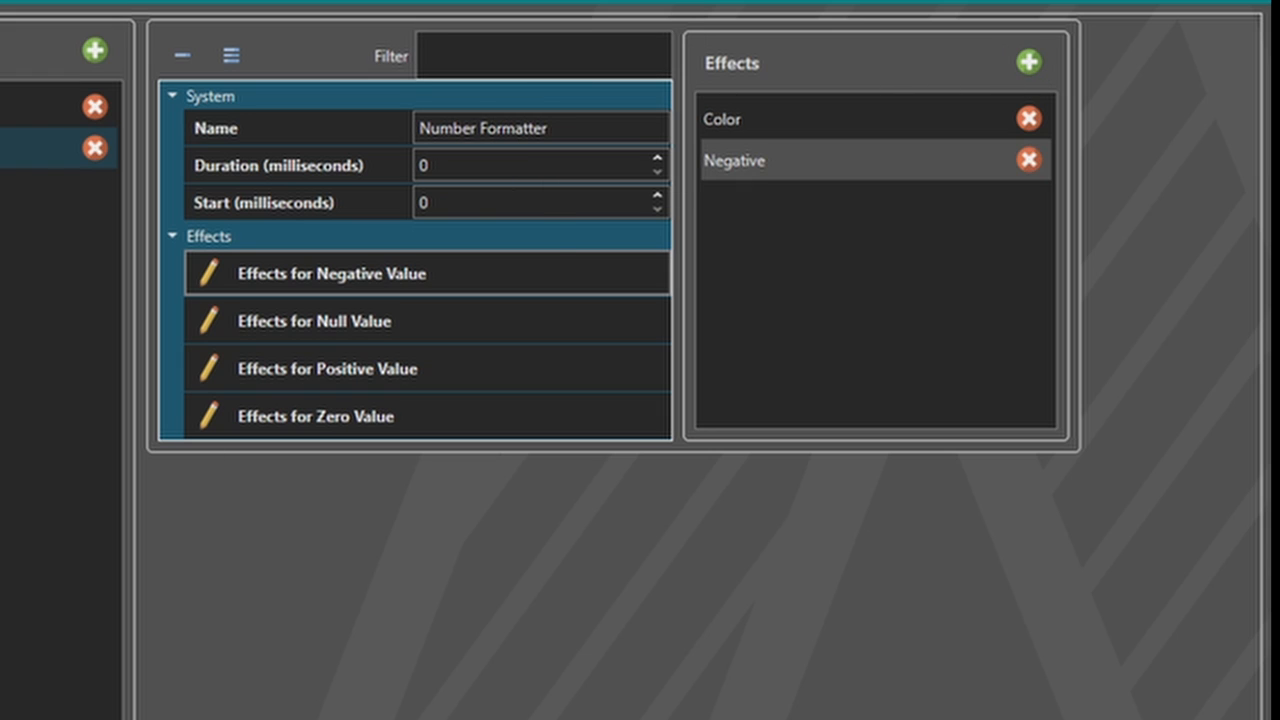
Examine the settings of the Color and Negative effects assigned to negative values in the Number Formatter
left_click(809, 130)
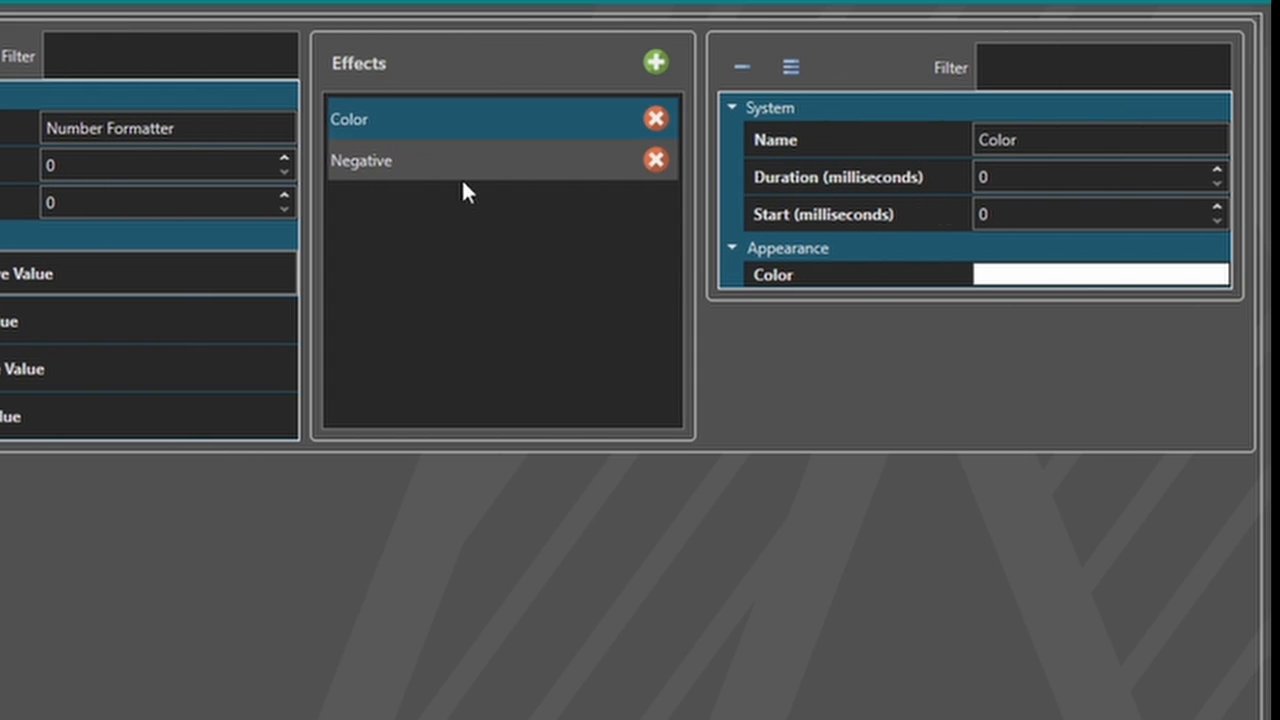
left_click(440, 162)
left_click(449, 121)
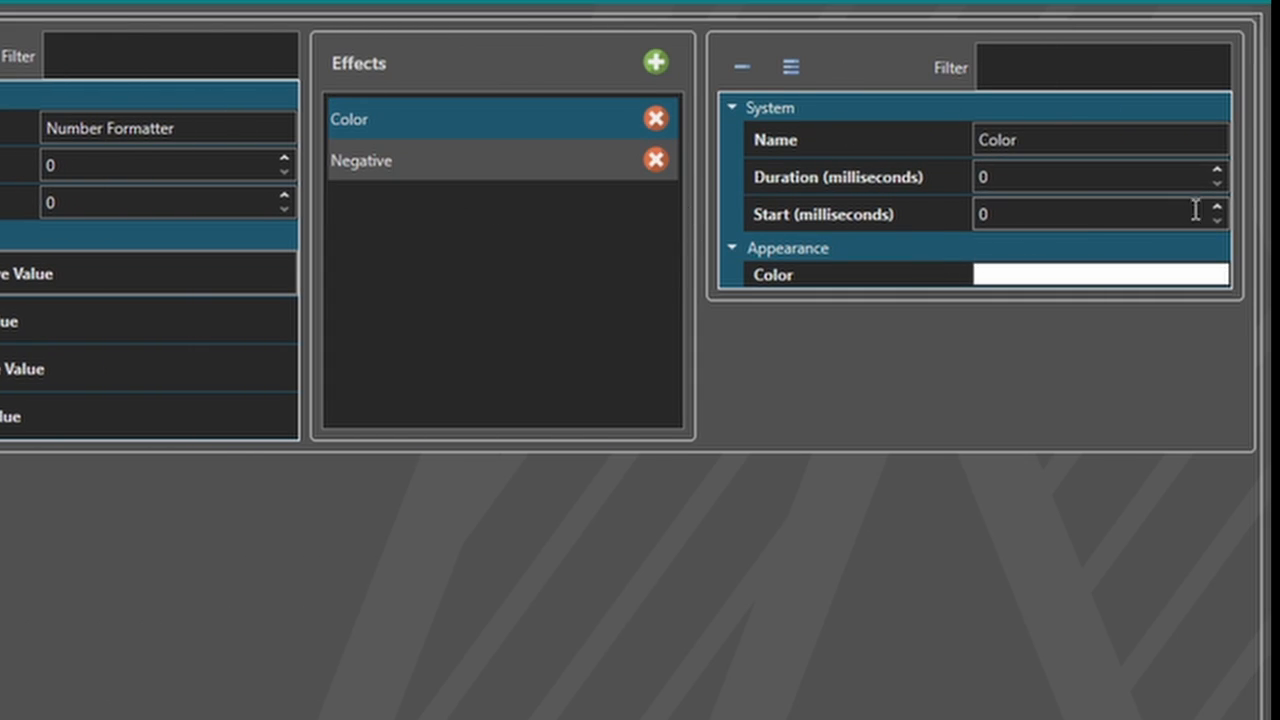
left_click(389, 160)
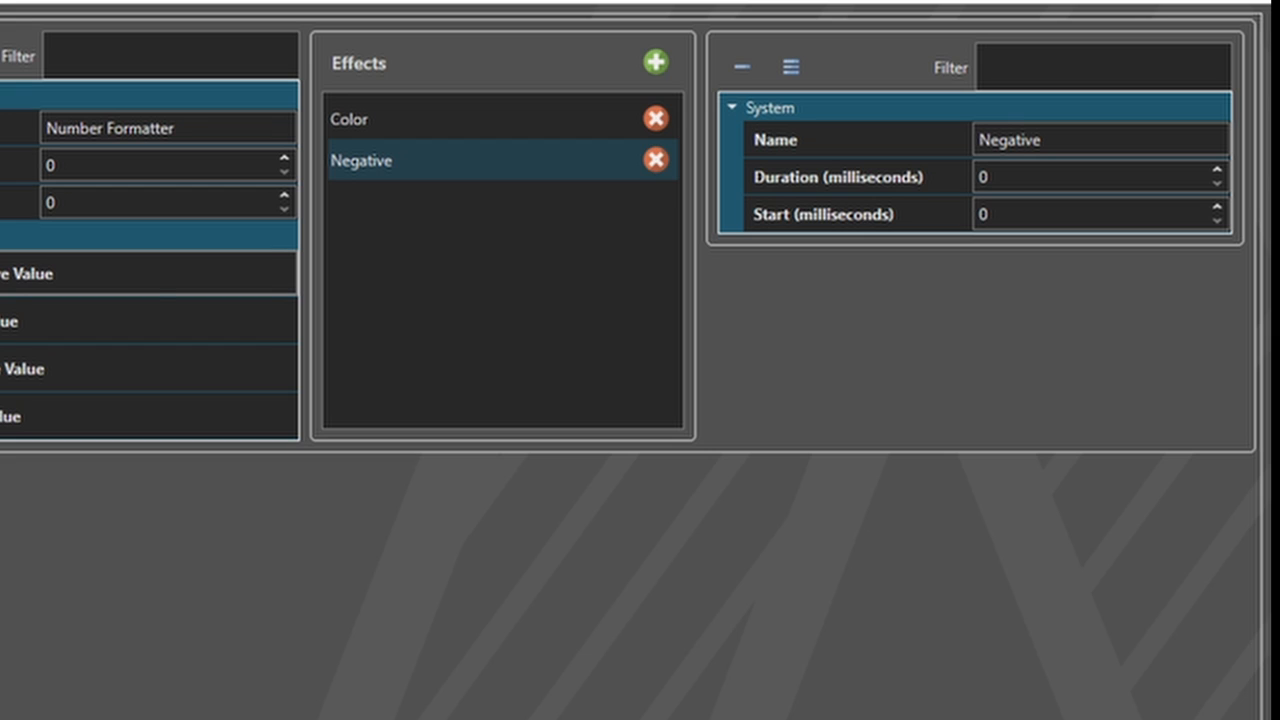
Add a Color effect to the Number Formatter's effects for null values
left_click(37, 320)
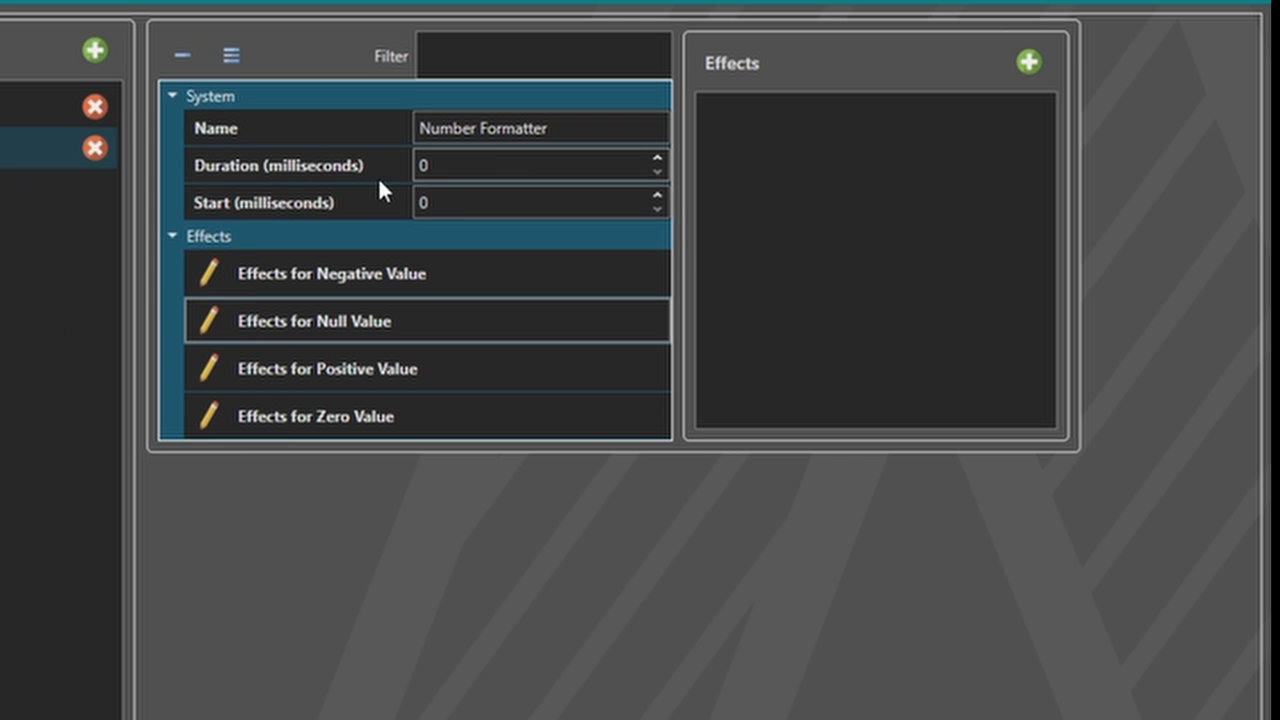
left_click(1030, 63)
left_click(566, 4)
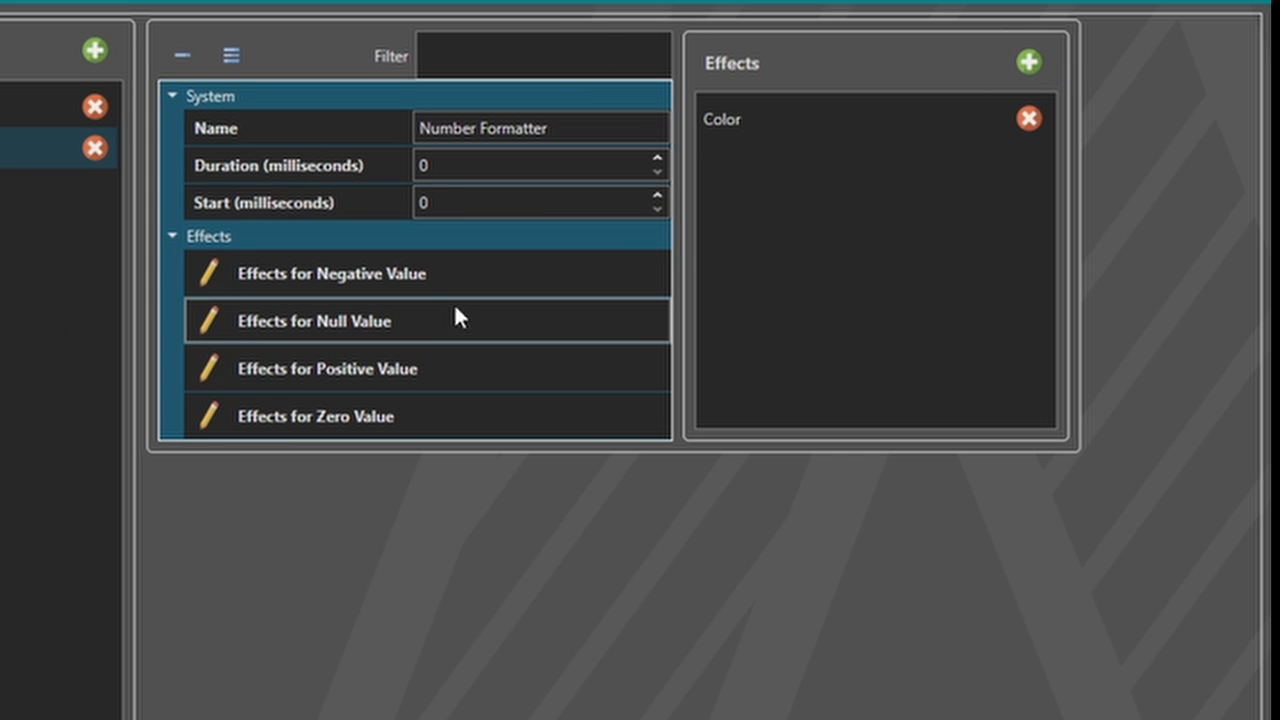
Add a Color effect and a Negative effect to the Number Formatter's effects for positive values
left_click(362, 382)
left_click(1030, 63)
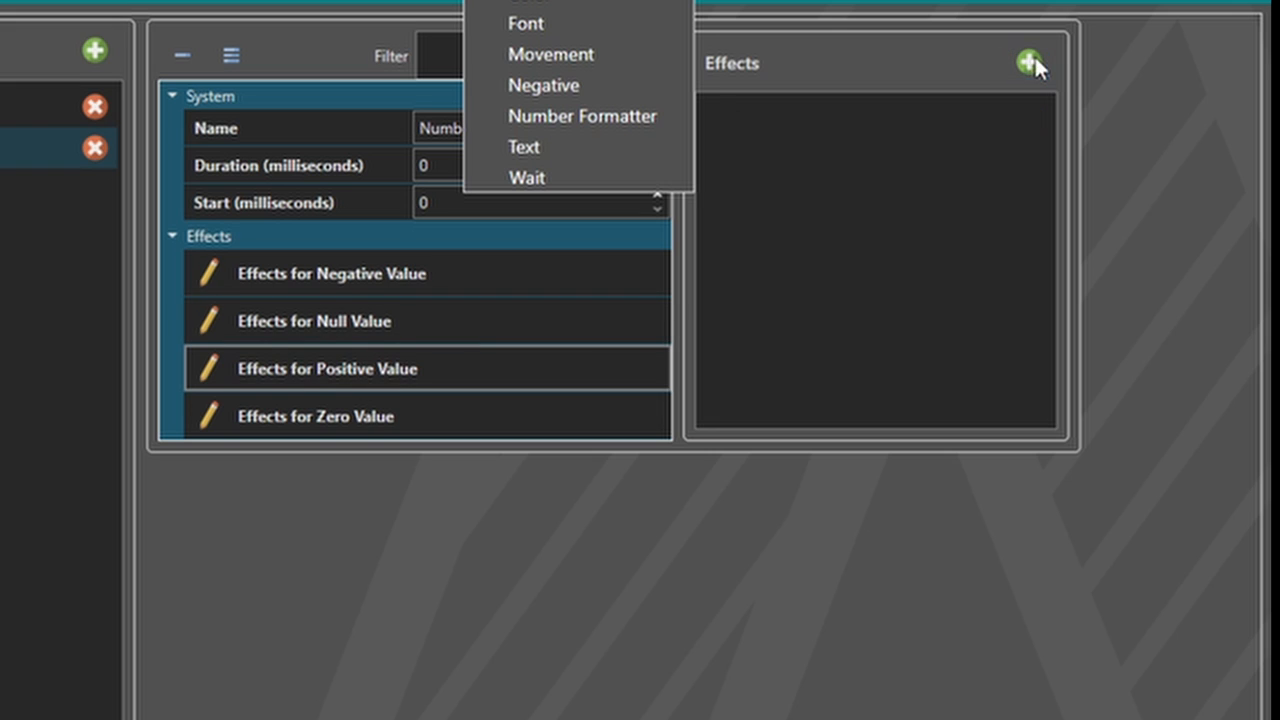
left_click(635, 3)
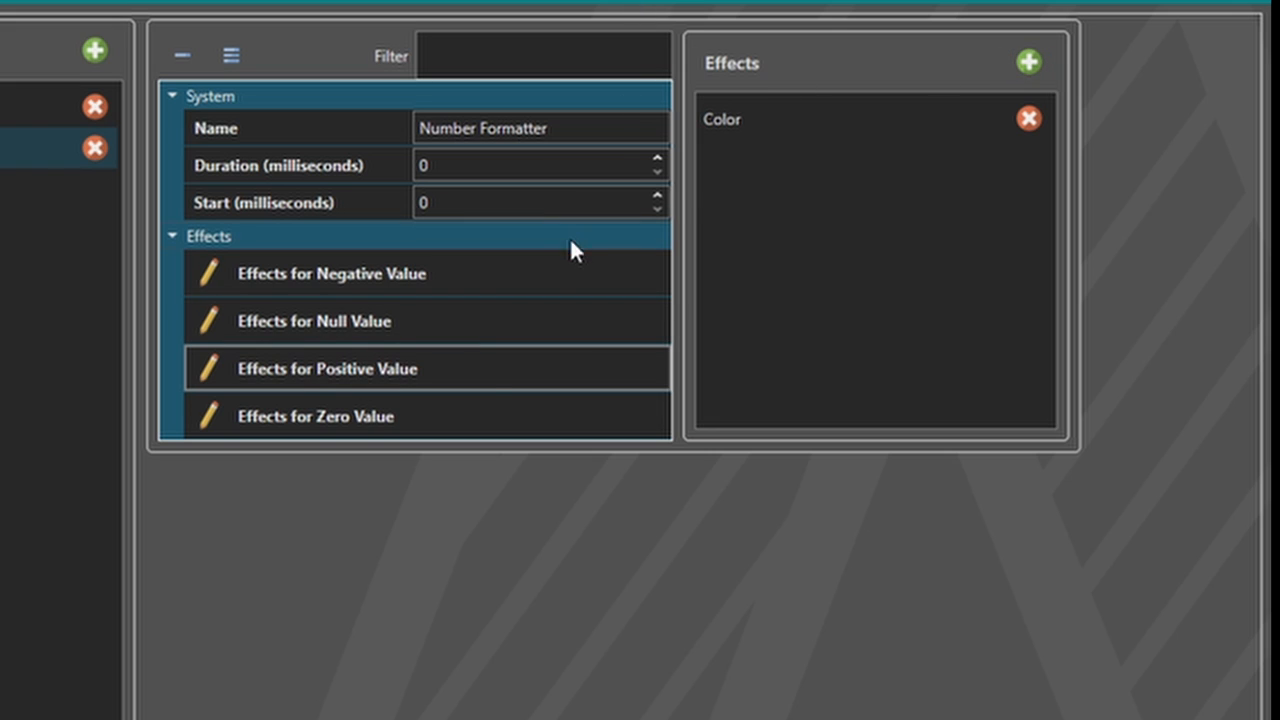
left_click(1030, 62)
left_click(604, 85)
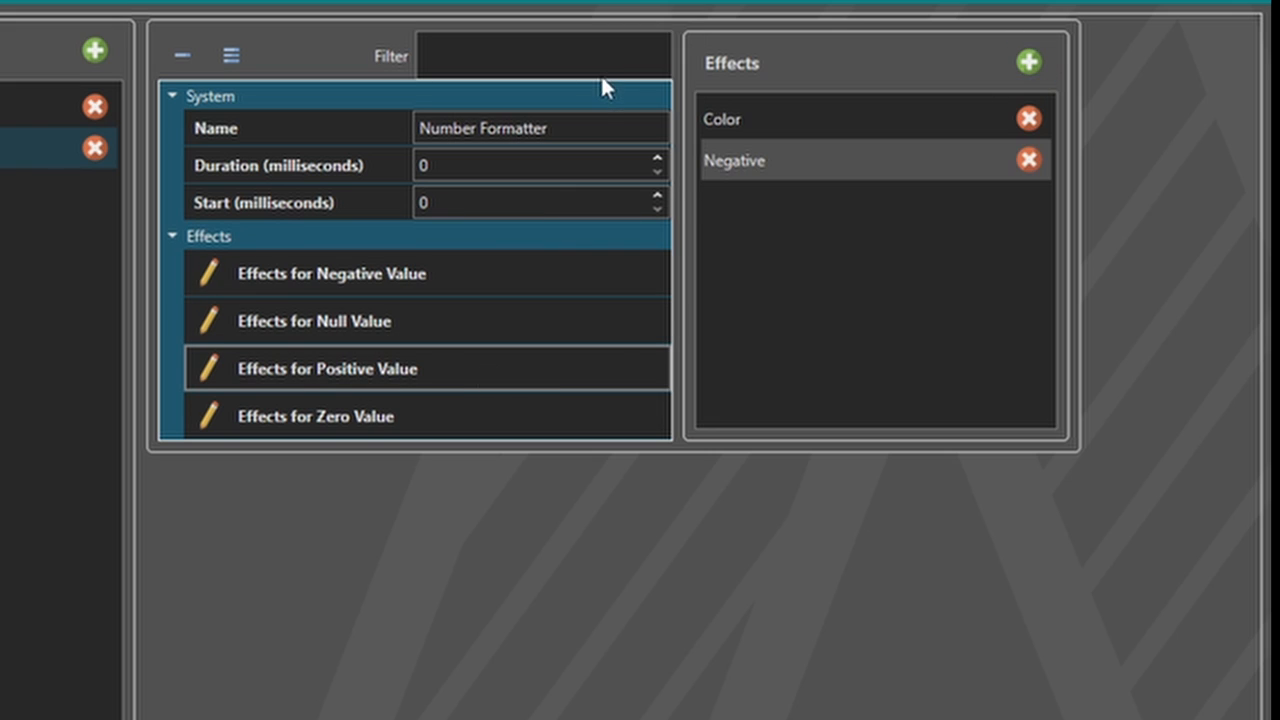
Add a Color effect to the Number Formatter's effects for zero values
left_click(328, 416)
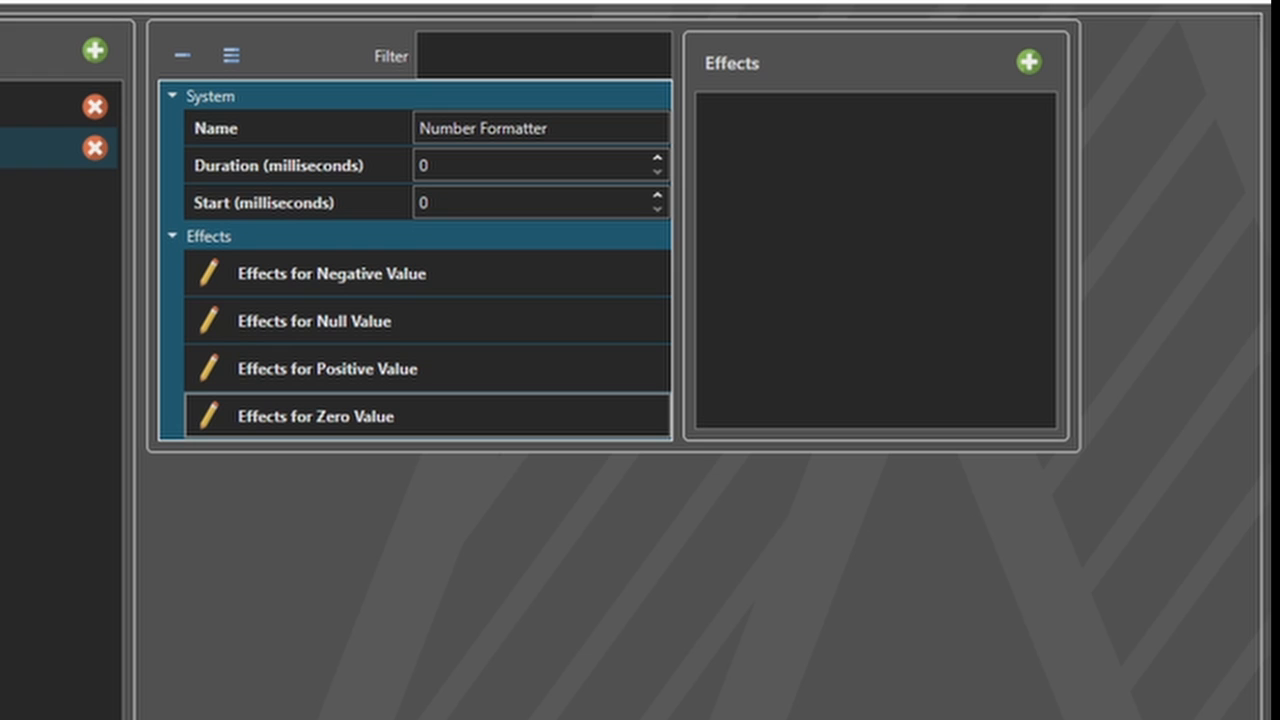
left_click(1030, 62)
left_click(594, 5)
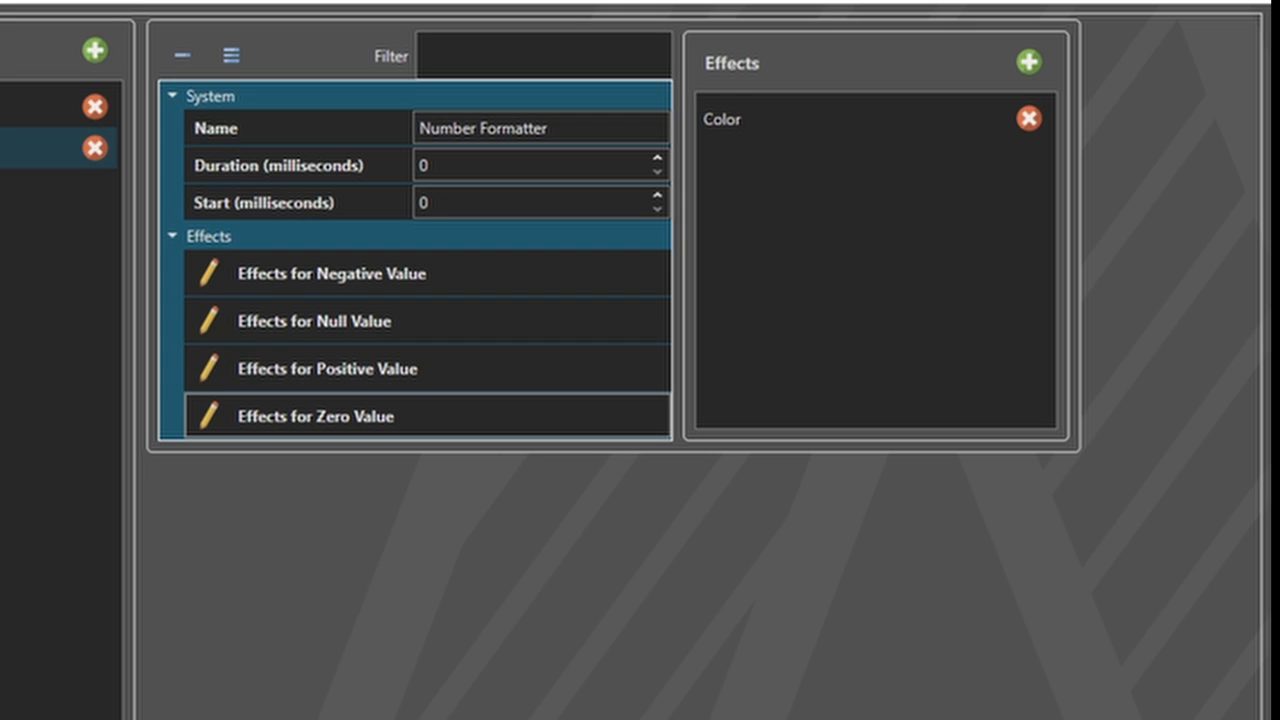
Review the zero and positive value effects, and look through the battle configuration's appearance, audio and formula settings
left_click(730, 136)
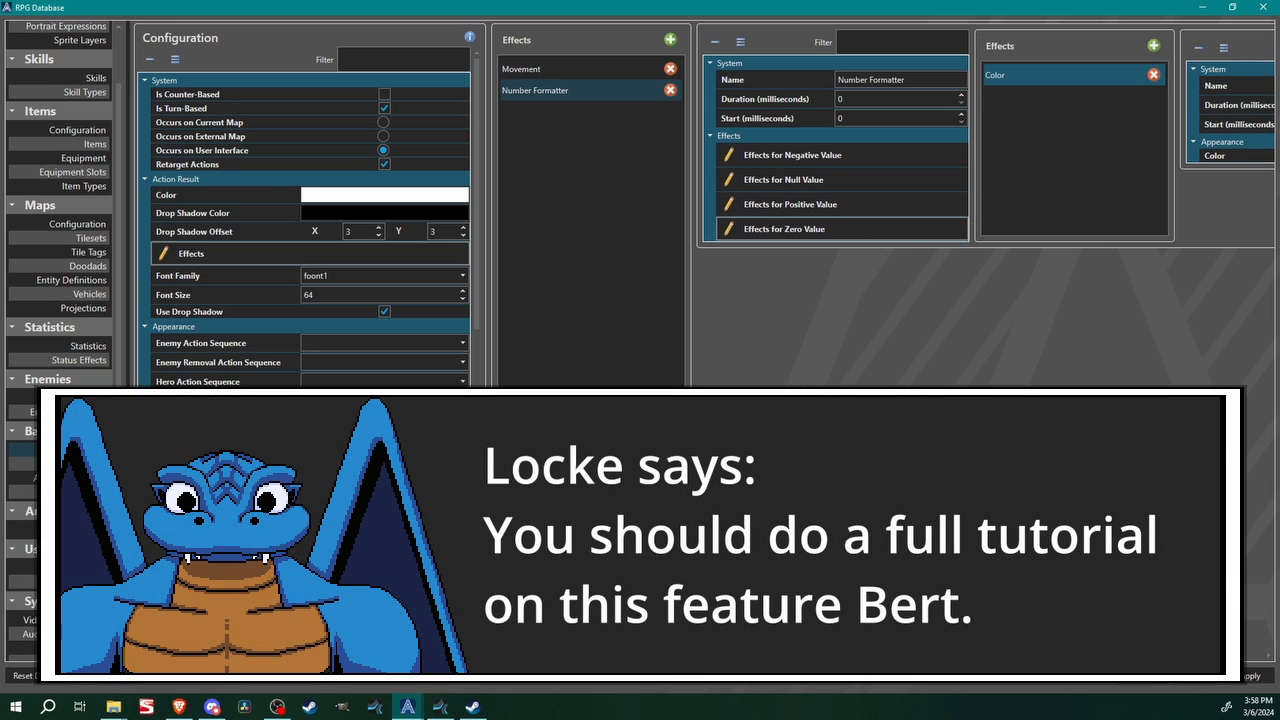
left_click(670, 194)
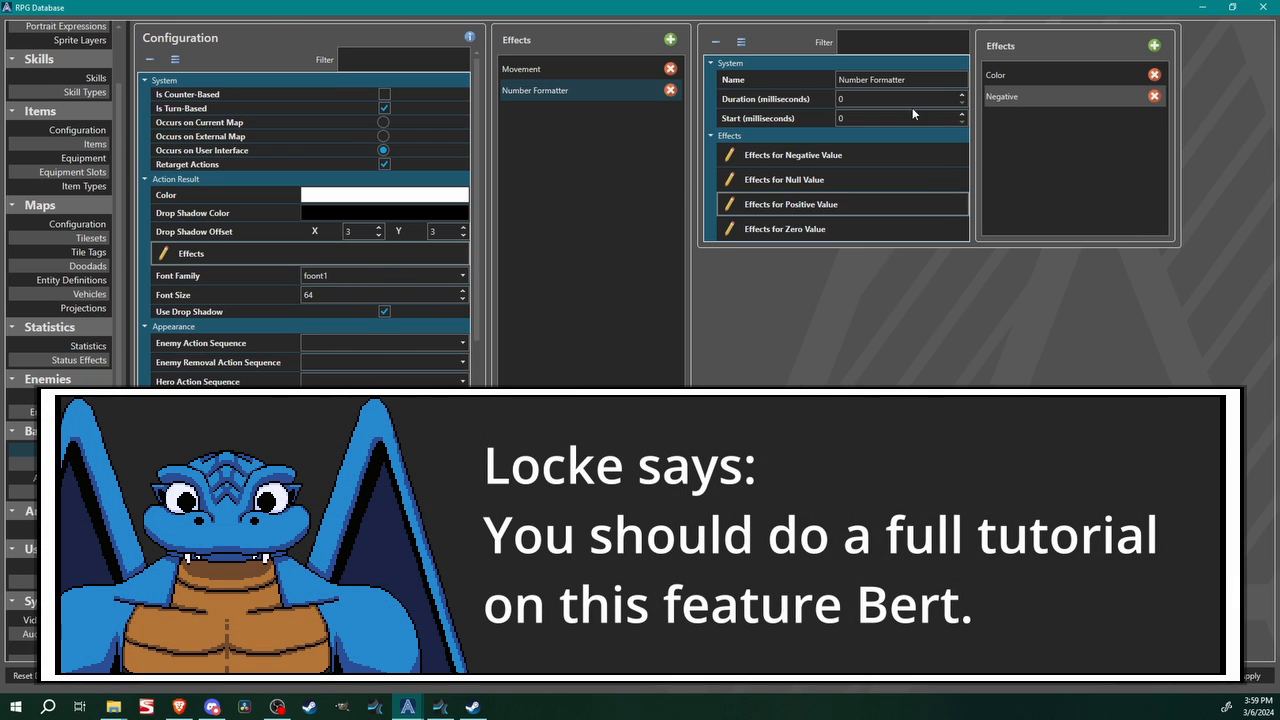
left_click(1020, 97)
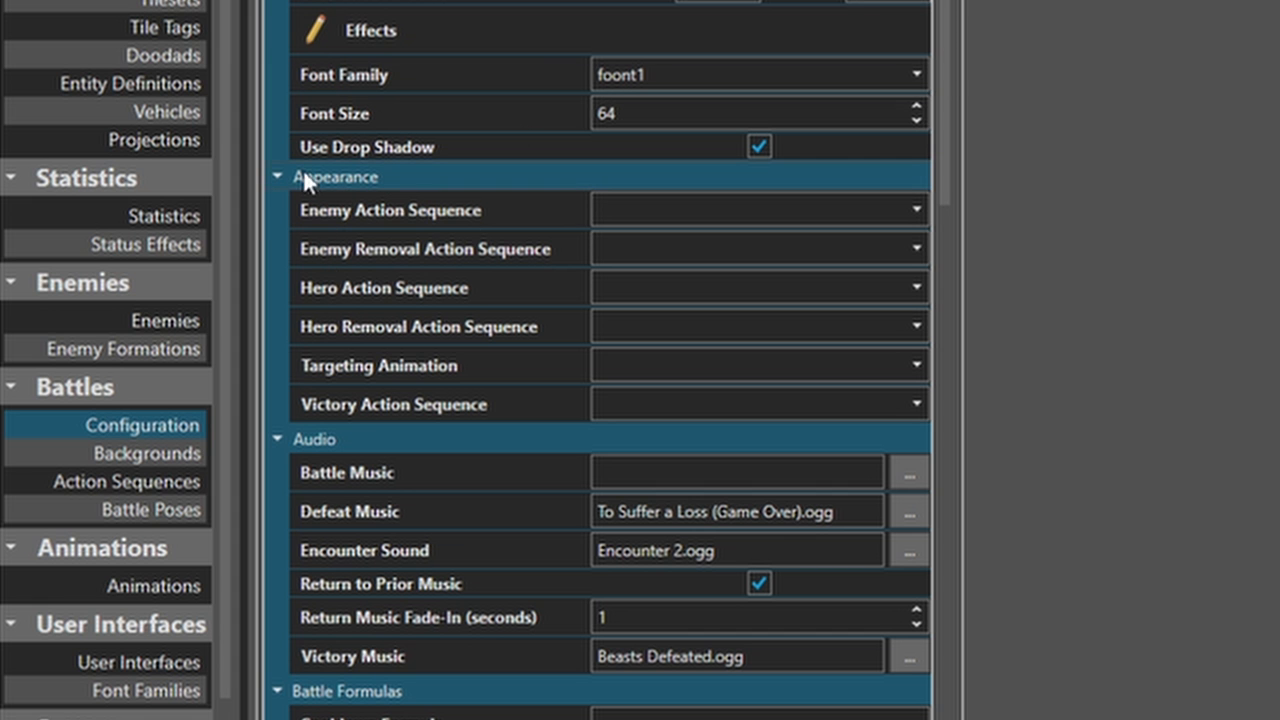
left_click(666, 213)
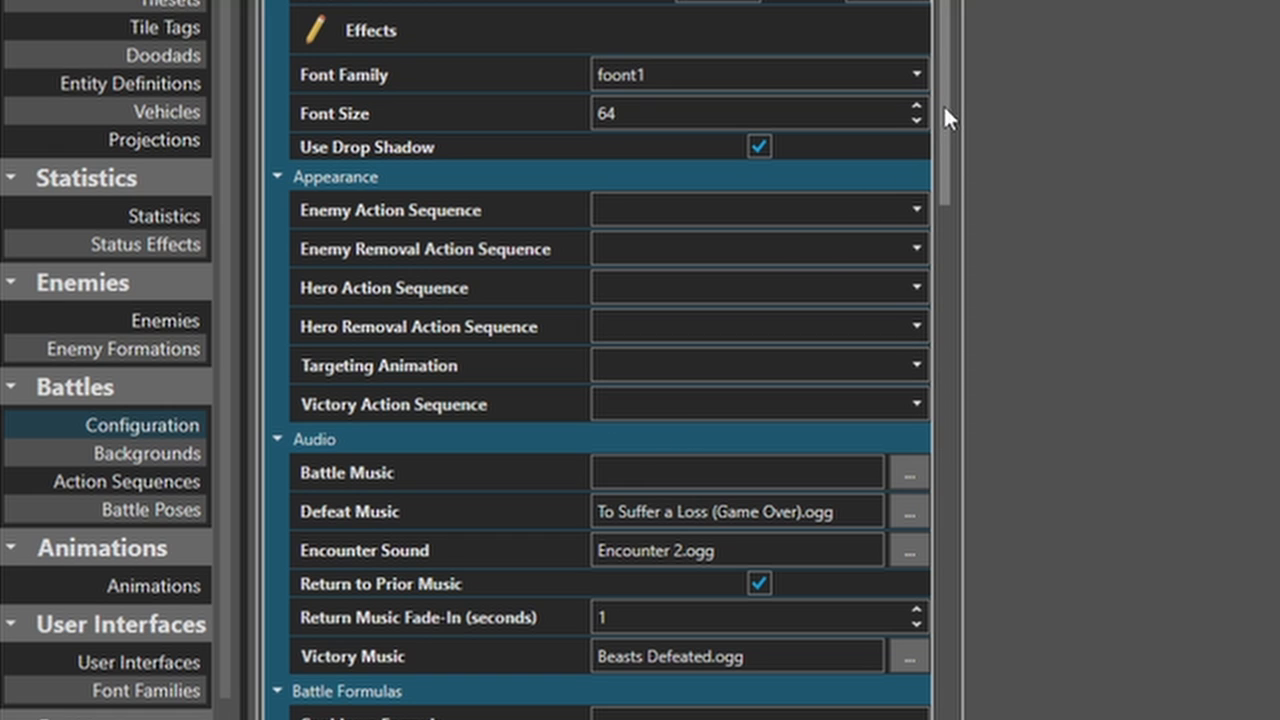
scroll(943, 114, "down", 3)
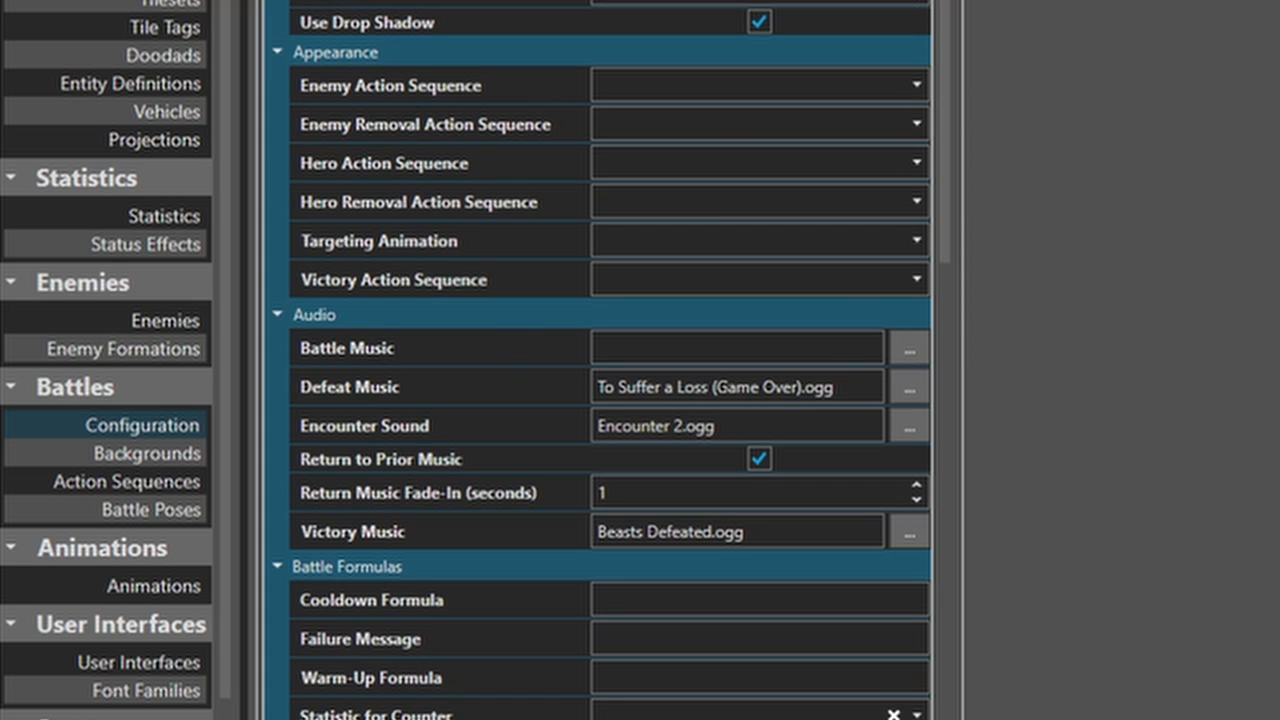
Resize the battle action sequences list to 2 entries
left_click(161, 478)
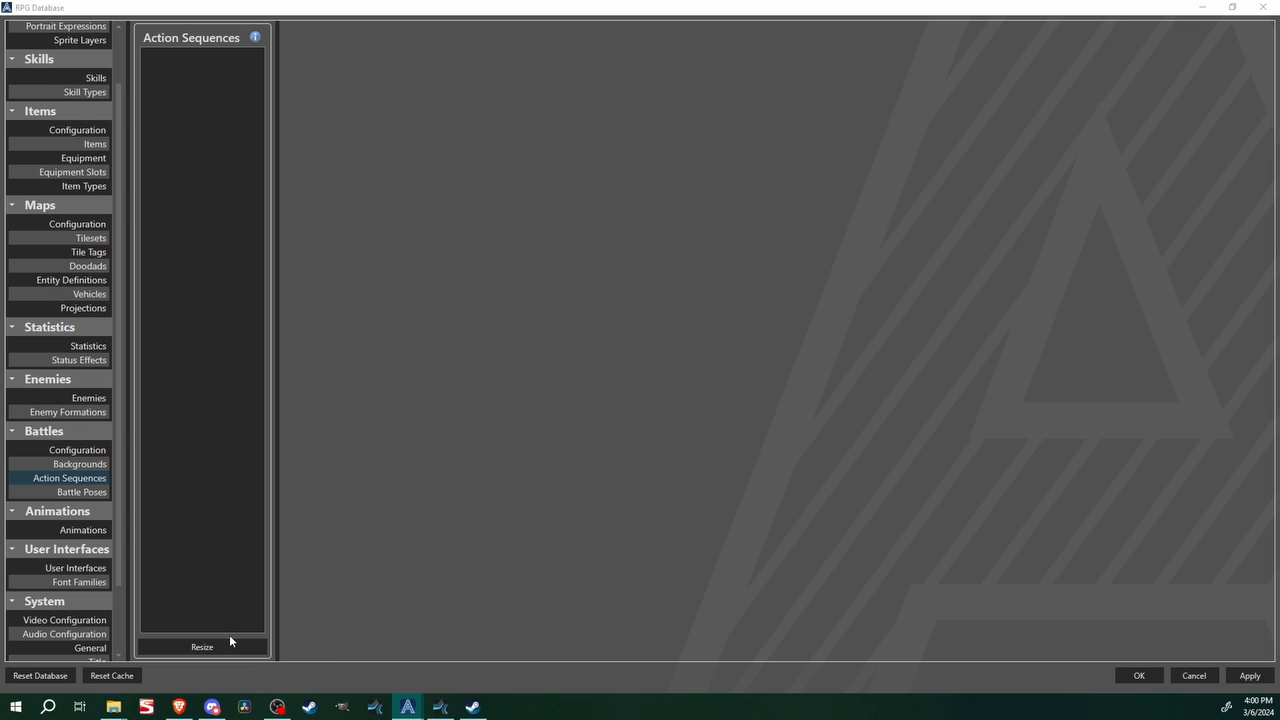
left_click(229, 643)
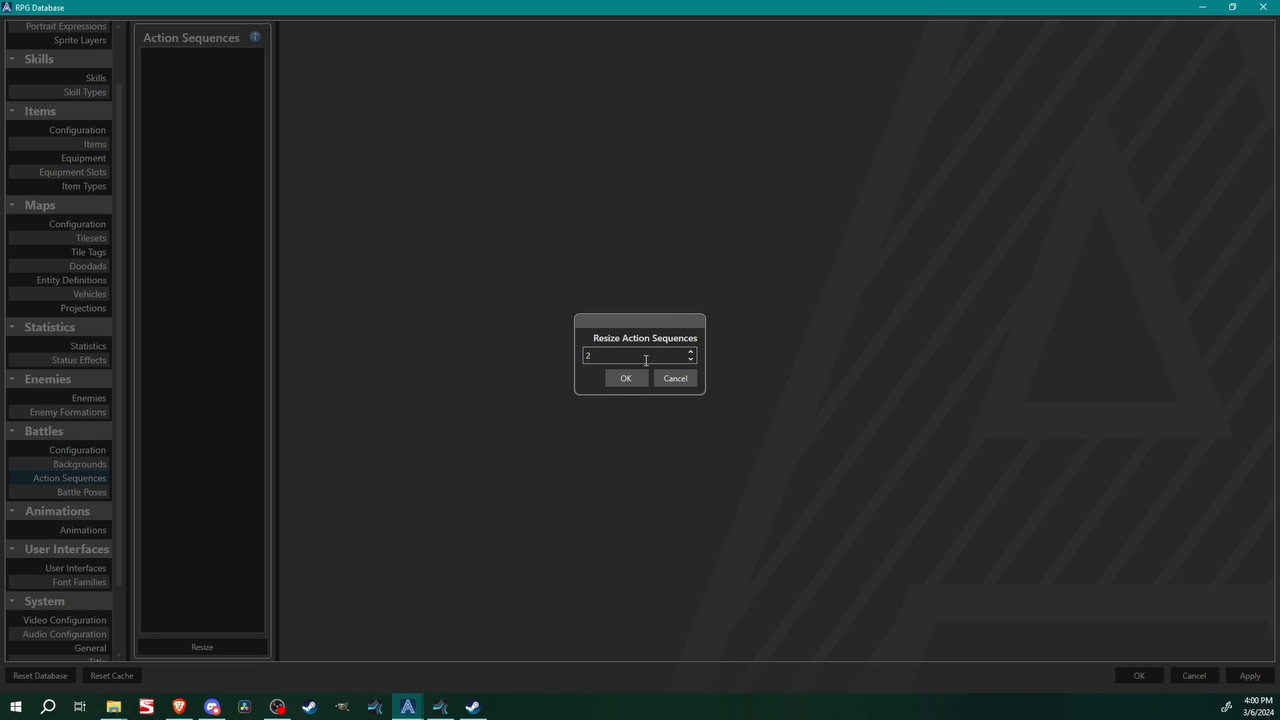
left_click(625, 377)
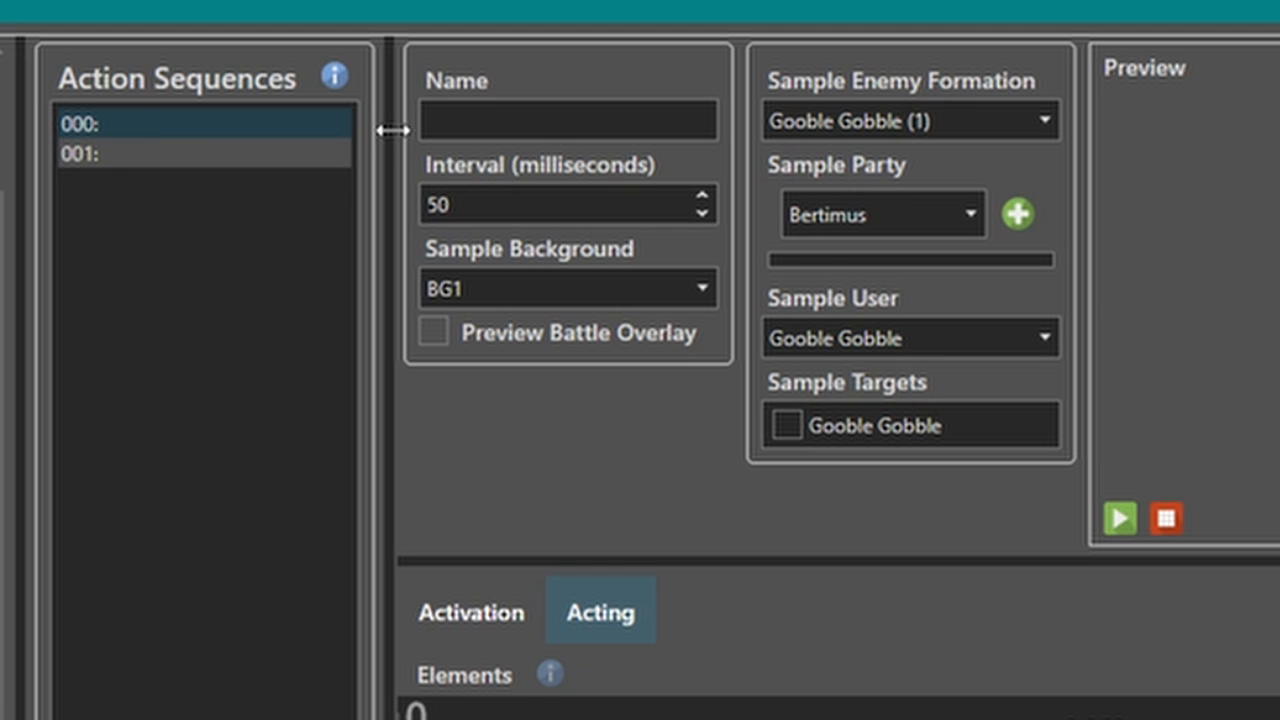
Name the first action sequence Attack and the second one Death
left_click(483, 127)
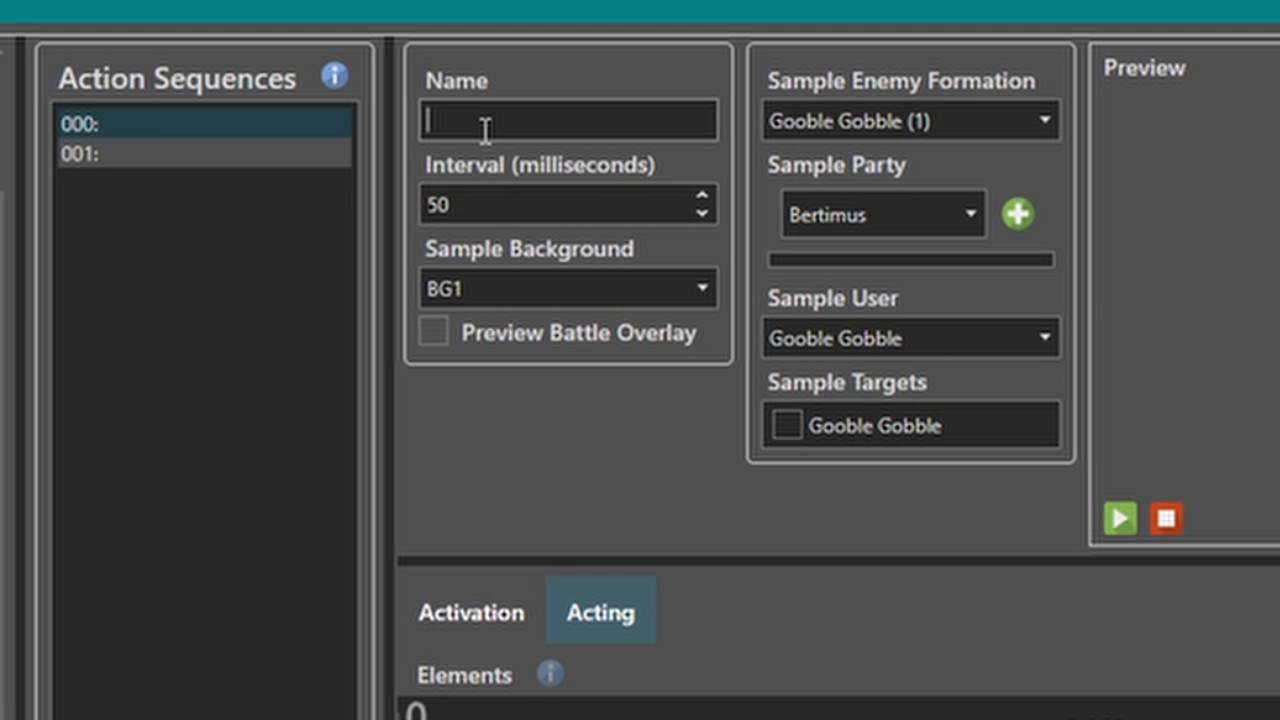
type("Attack")
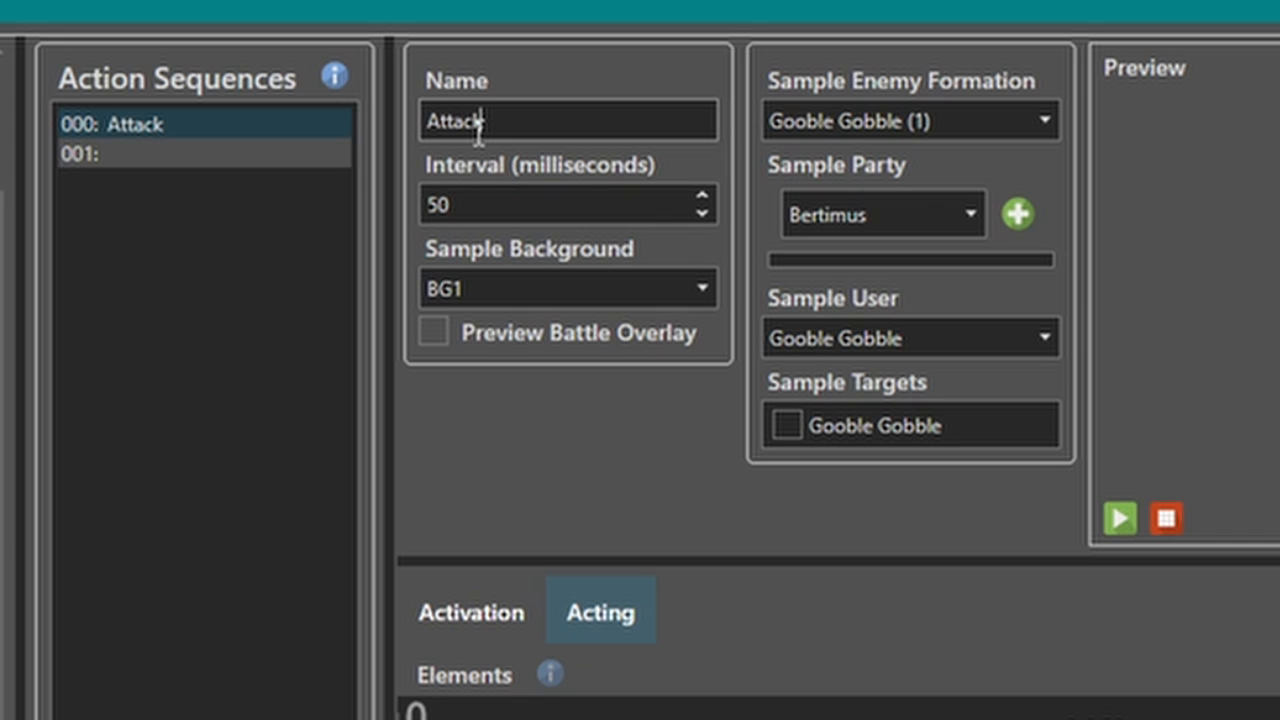
left_click(531, 114)
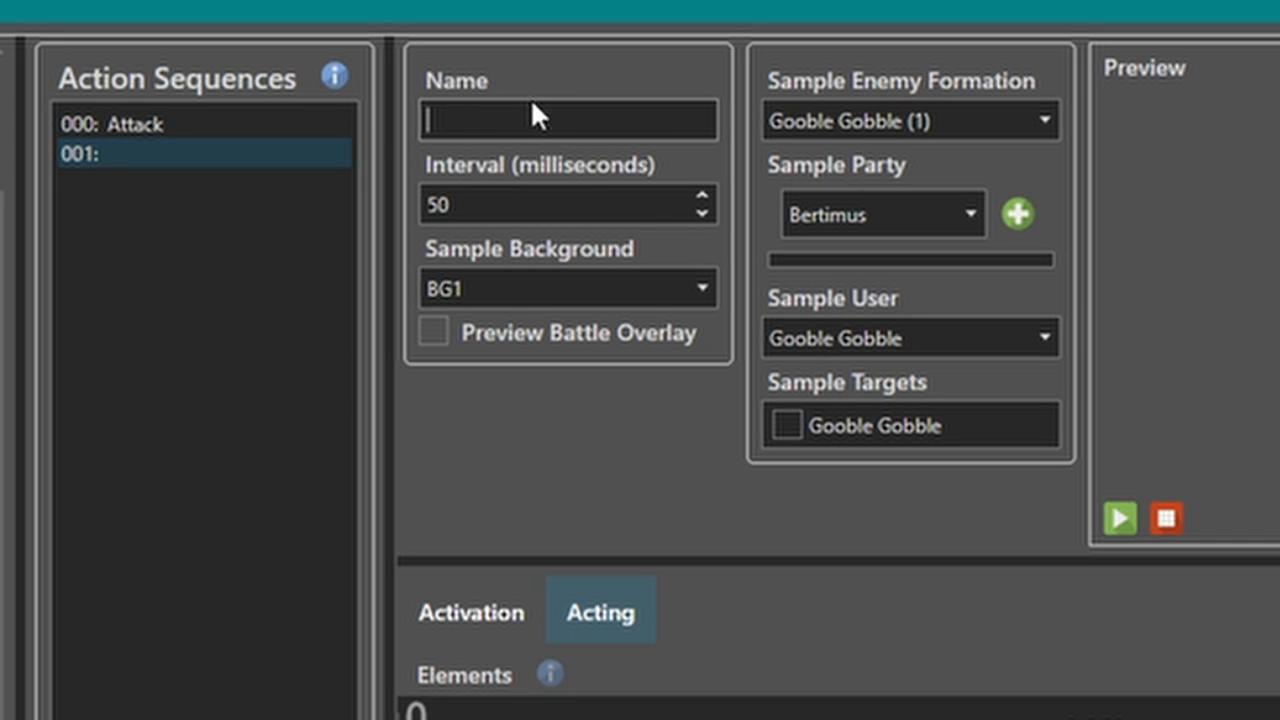
type("Death")
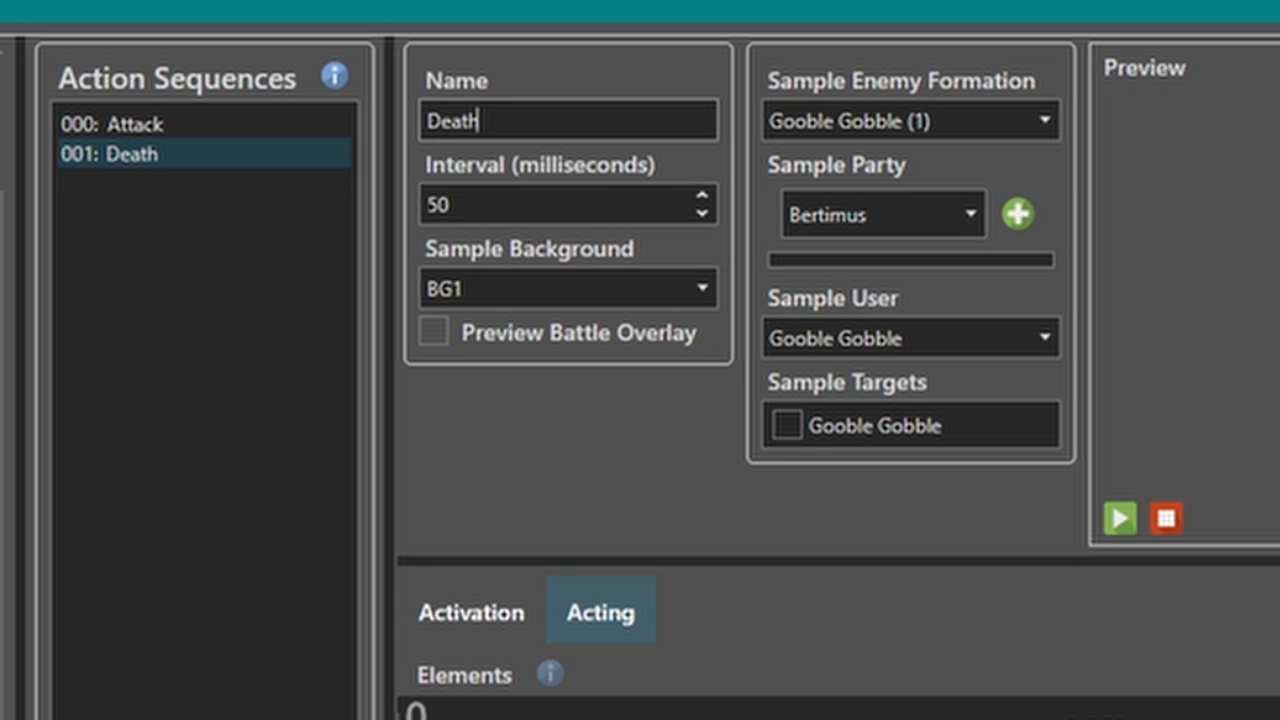
Set the timeline zoom level to 25% and paste the copied action sequence over the Attack entry
left_click(183, 187)
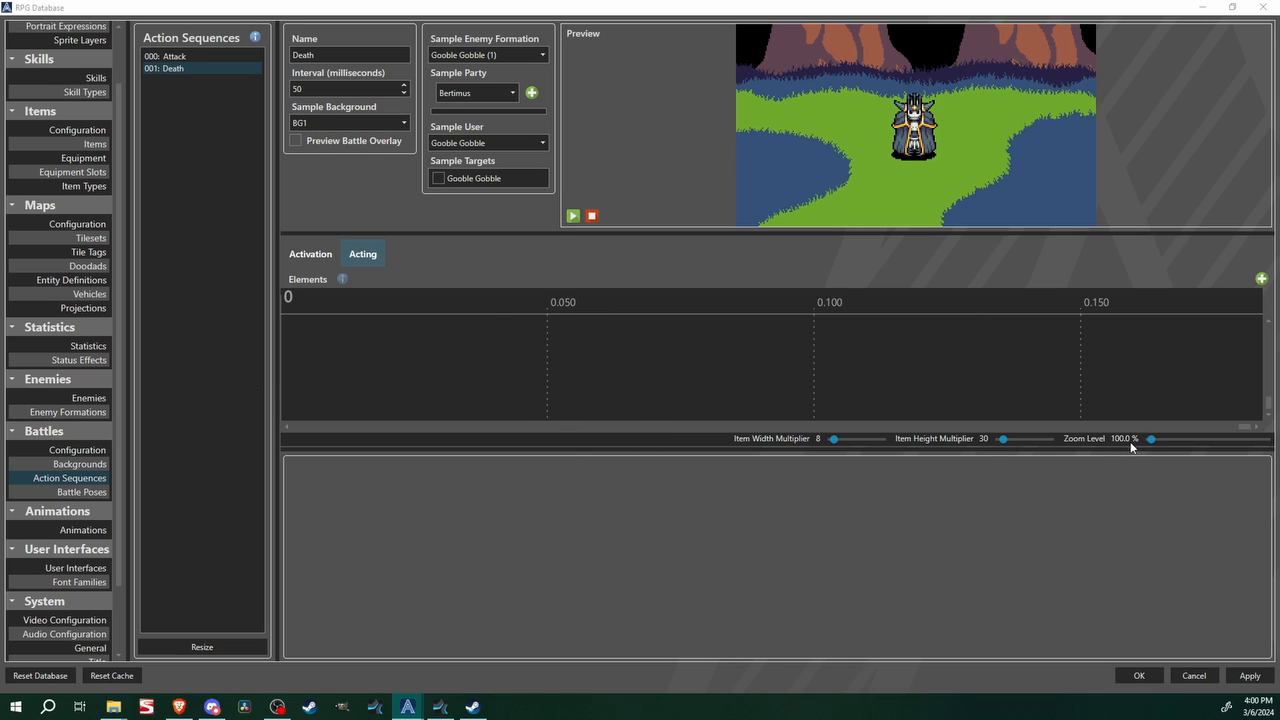
left_click_drag(1151, 438, 1148, 436)
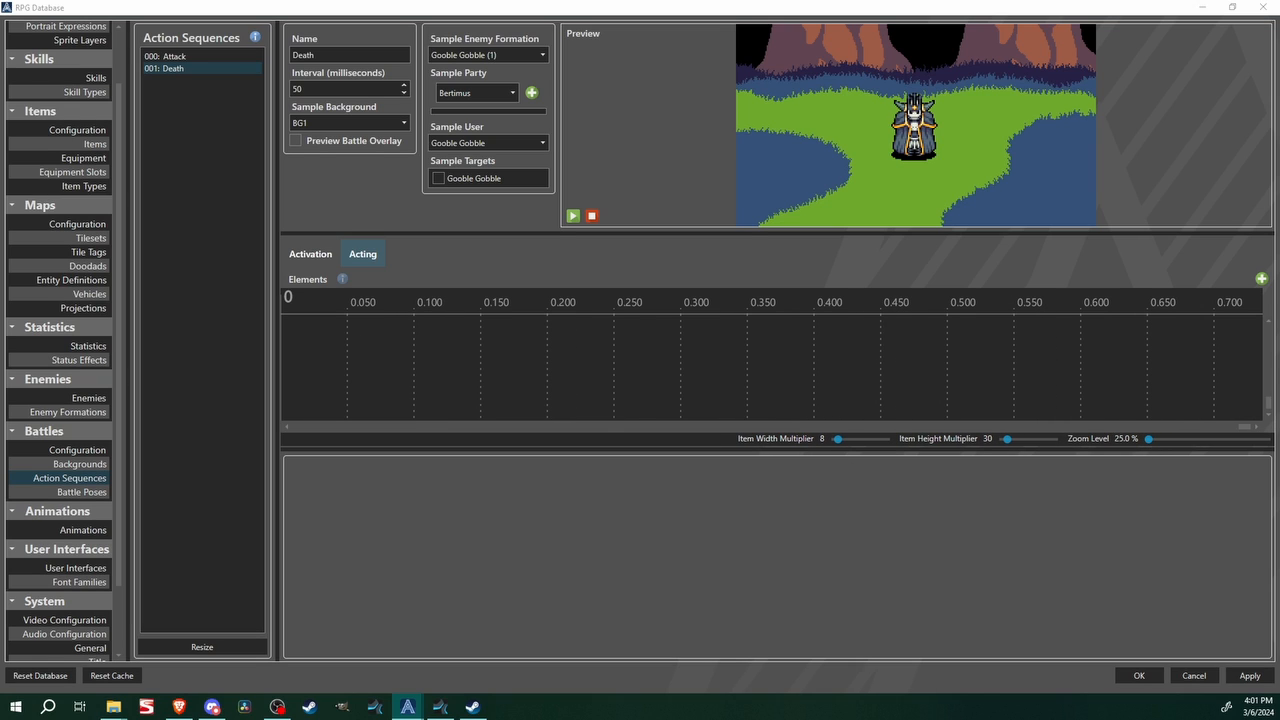
left_click(190, 57)
right_click(195, 57)
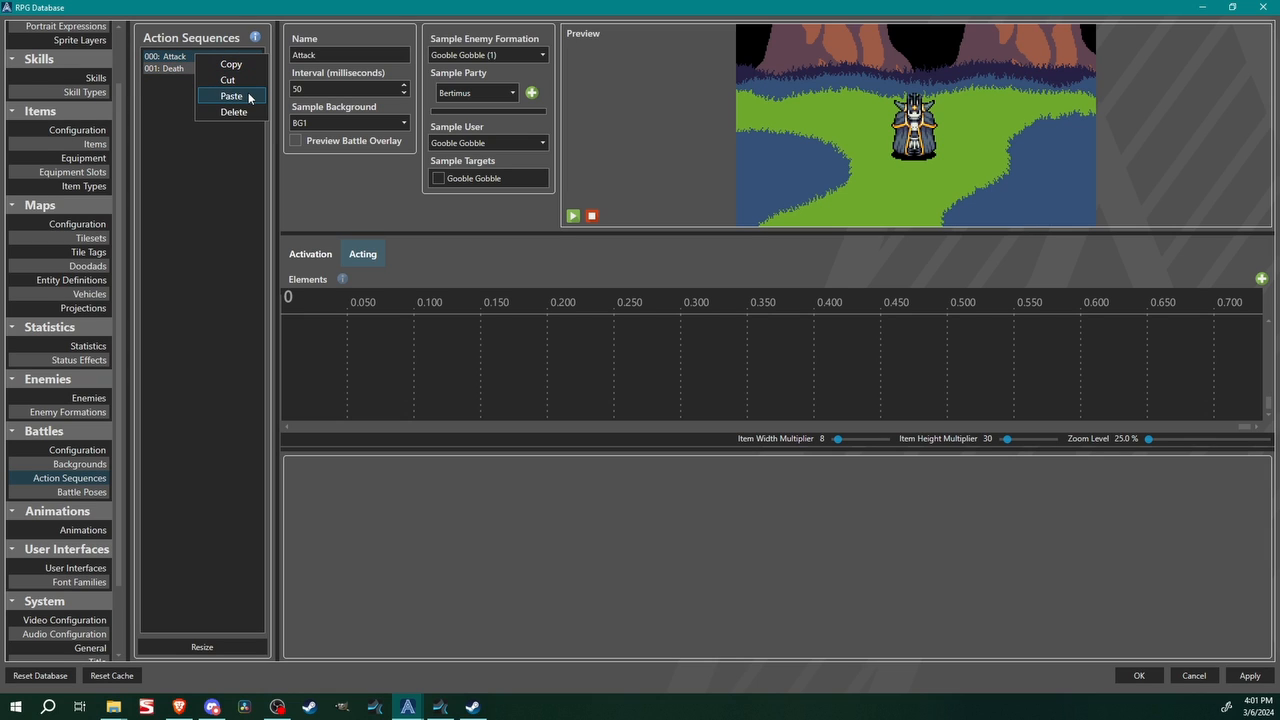
left_click(231, 96)
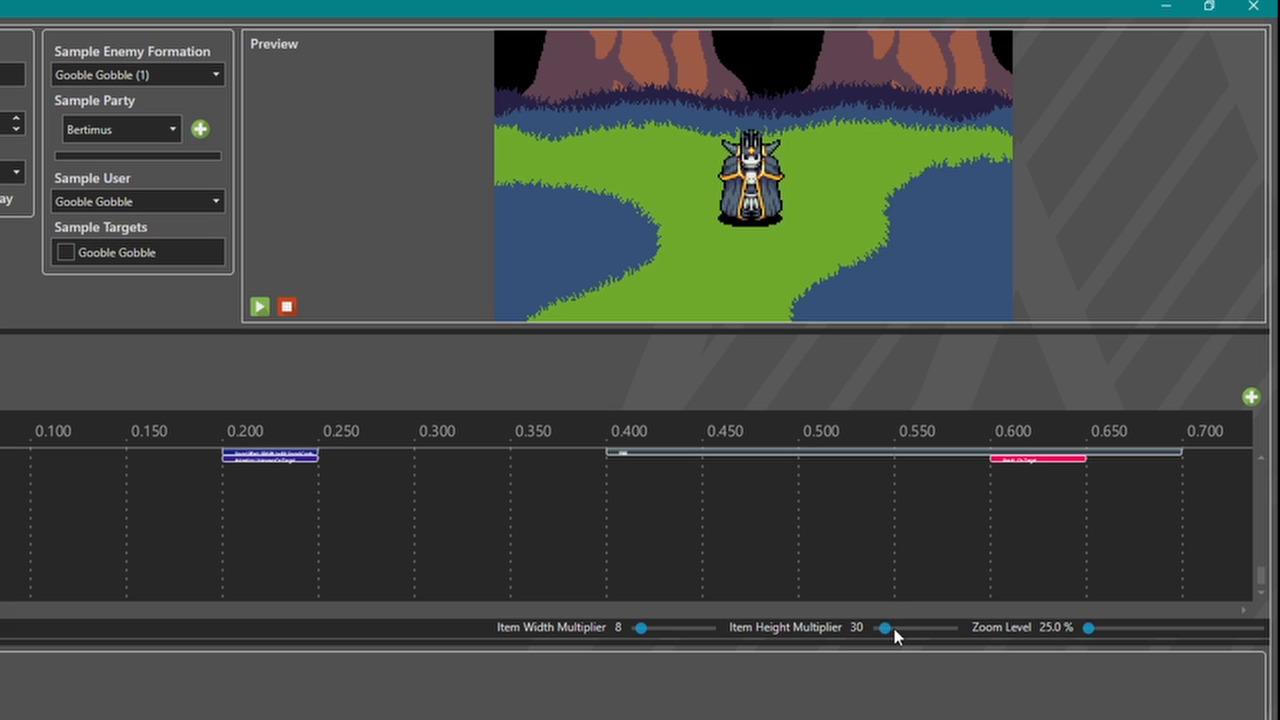
Set the timeline's item height multiplier to 98 and its item width multiplier to 5
left_click_drag(1008, 439, 1025, 442)
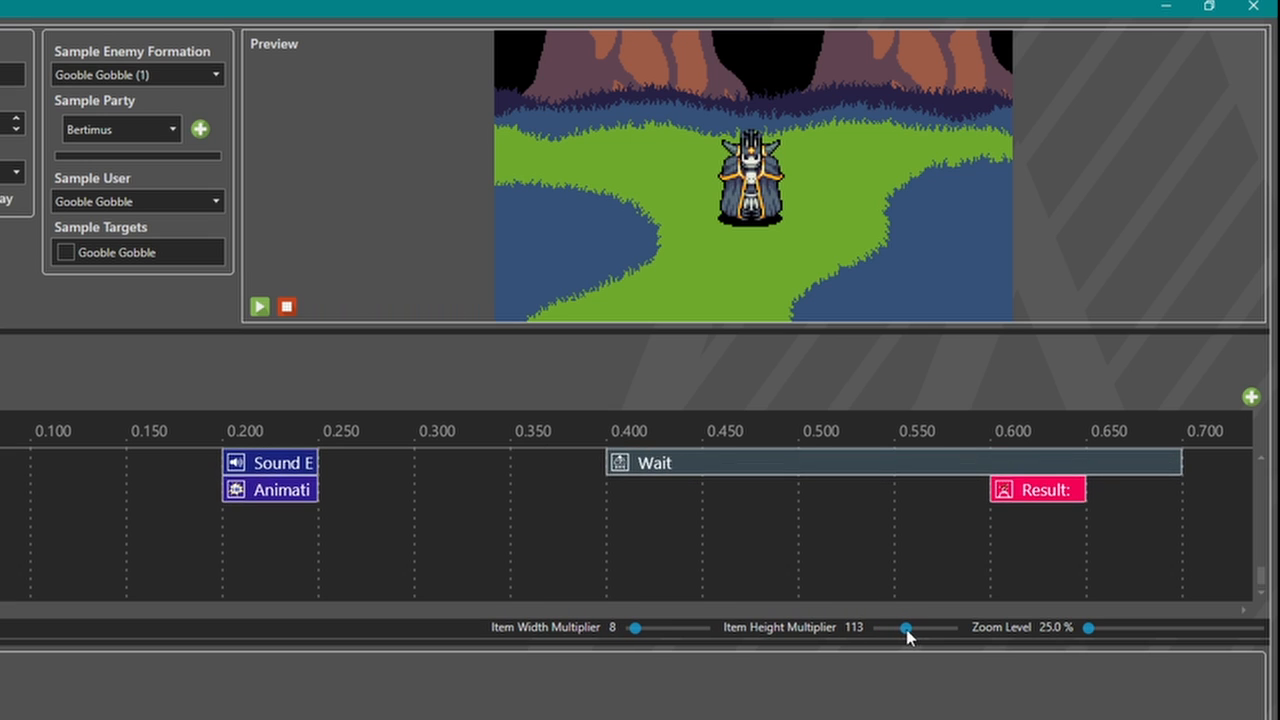
left_click_drag(908, 628, 902, 628)
left_click_drag(635, 628, 639, 629)
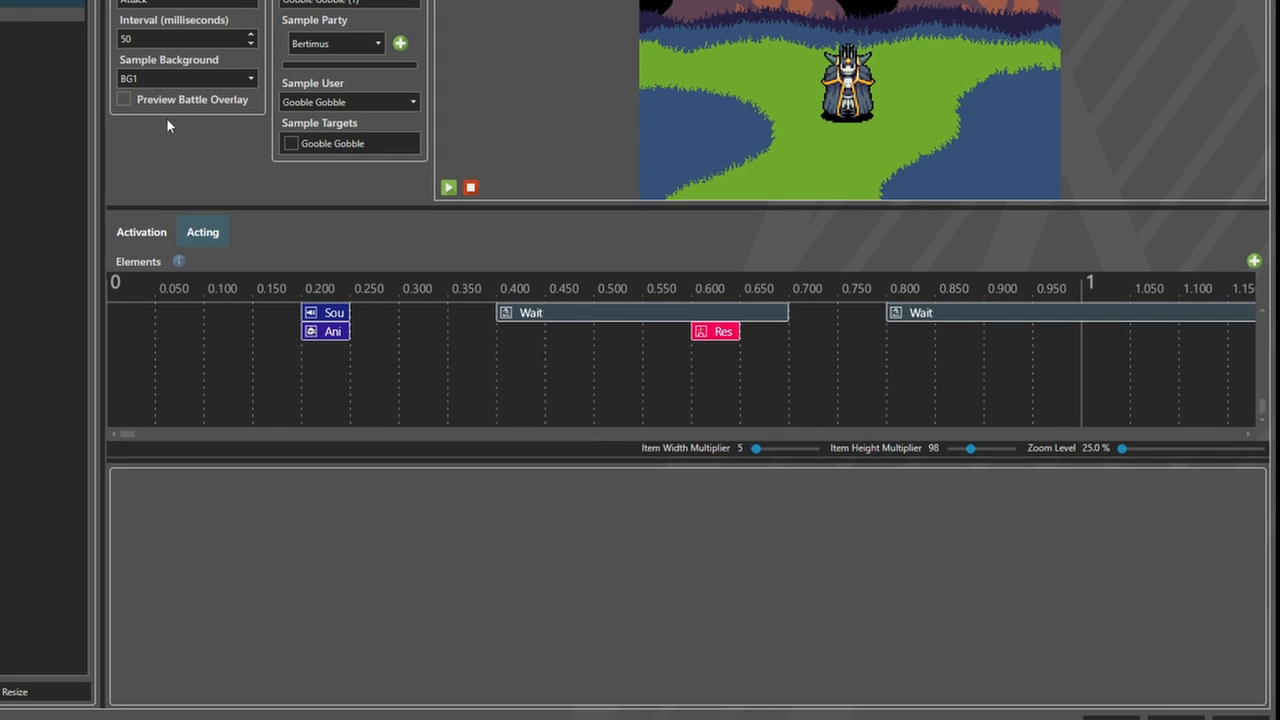
Inspect the settings of the Attack sequence's Sound Effect, Animation, Result and both Wait elements
left_click(330, 314)
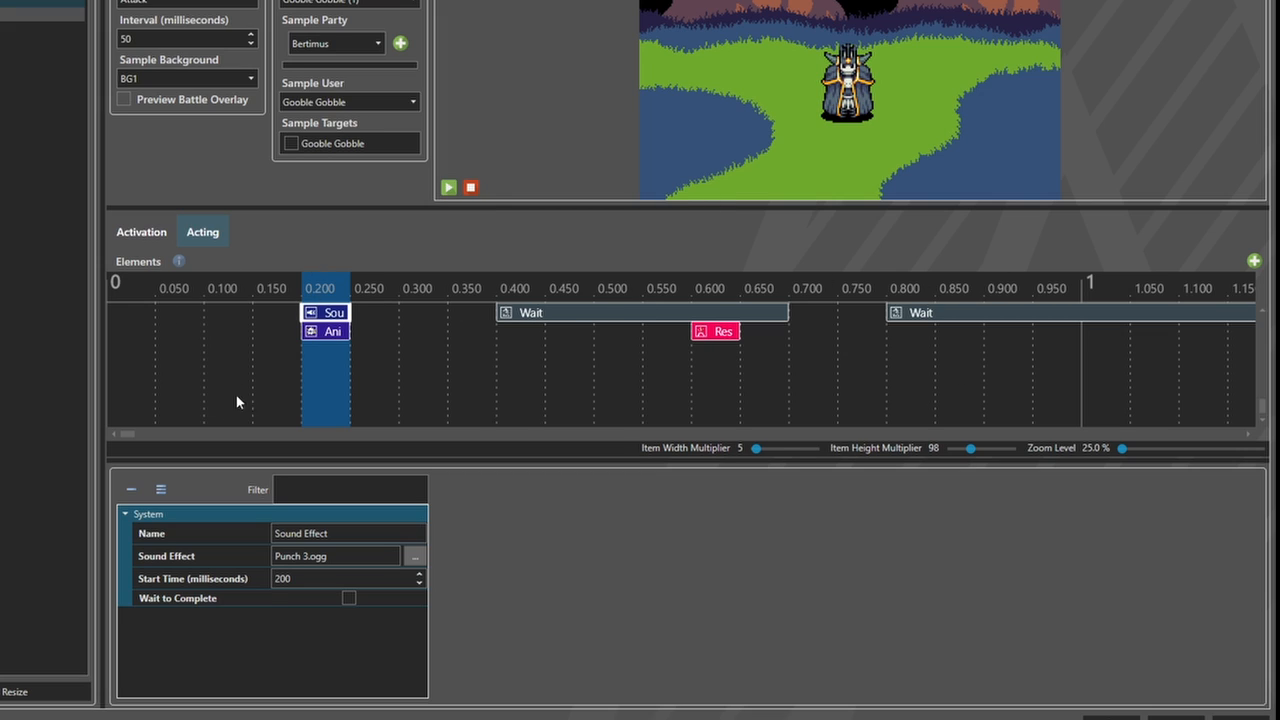
left_click(321, 332)
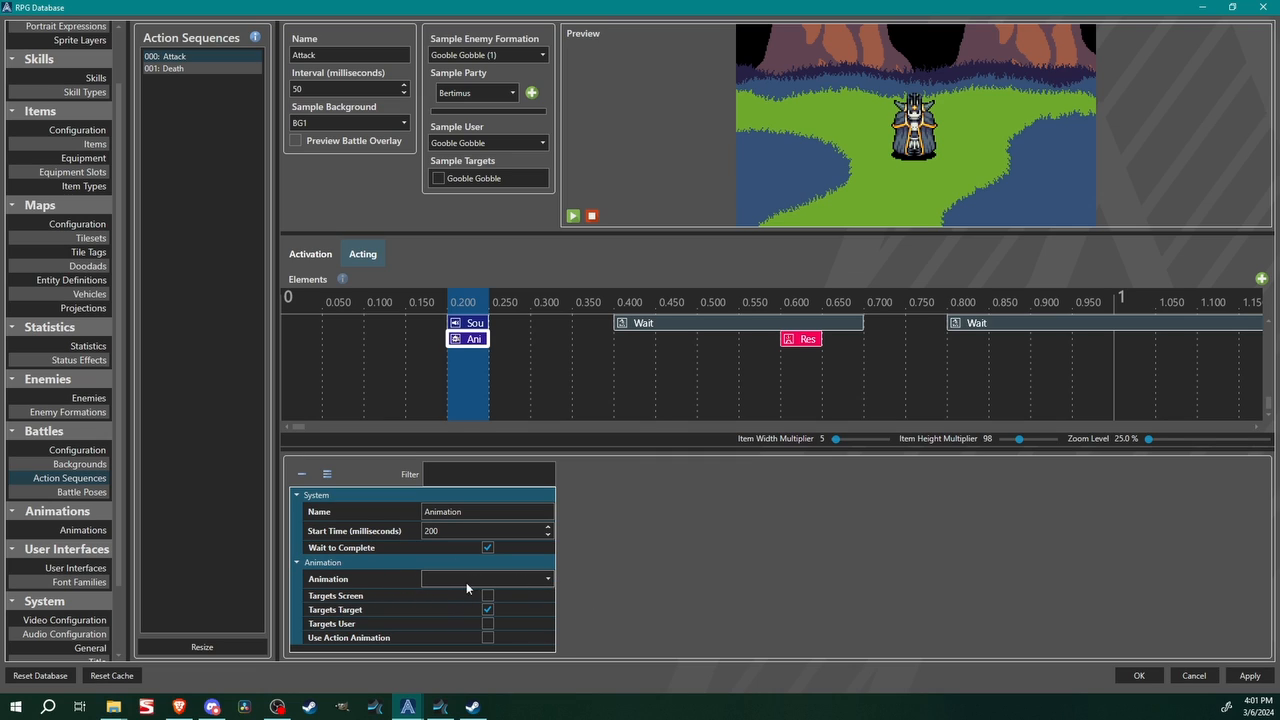
left_click(669, 321)
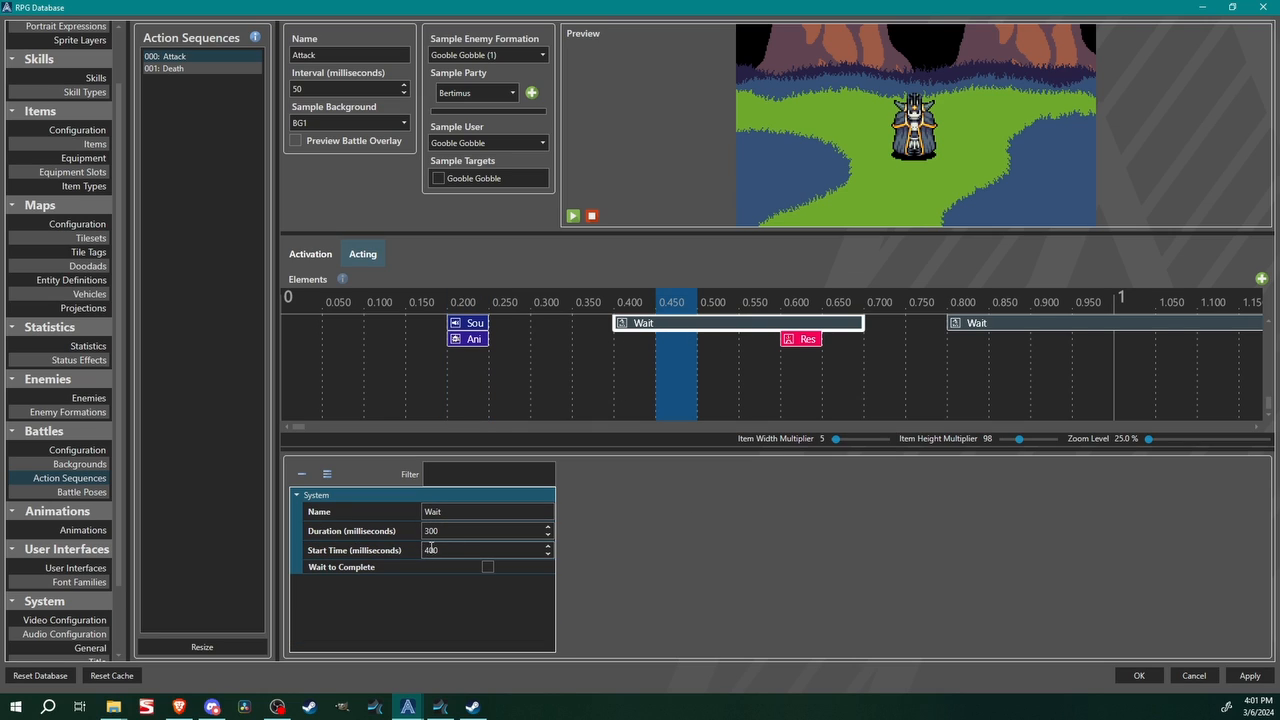
left_click(799, 340)
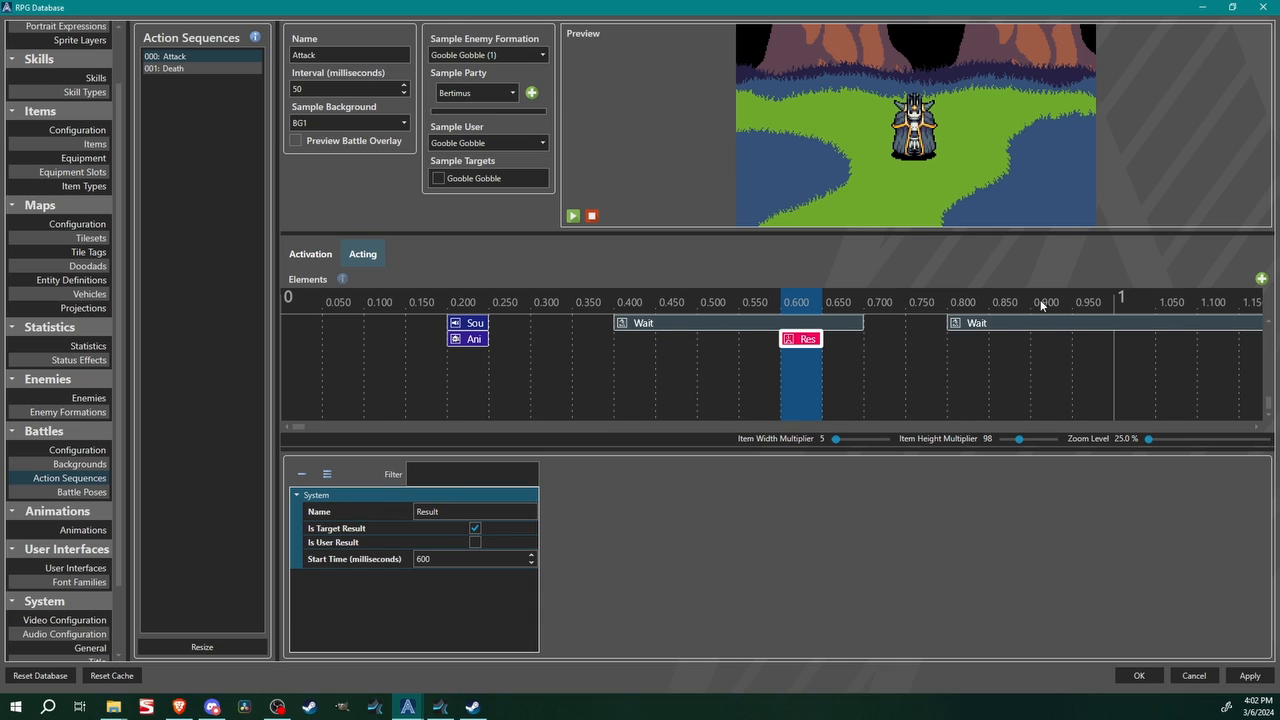
left_click(1014, 322)
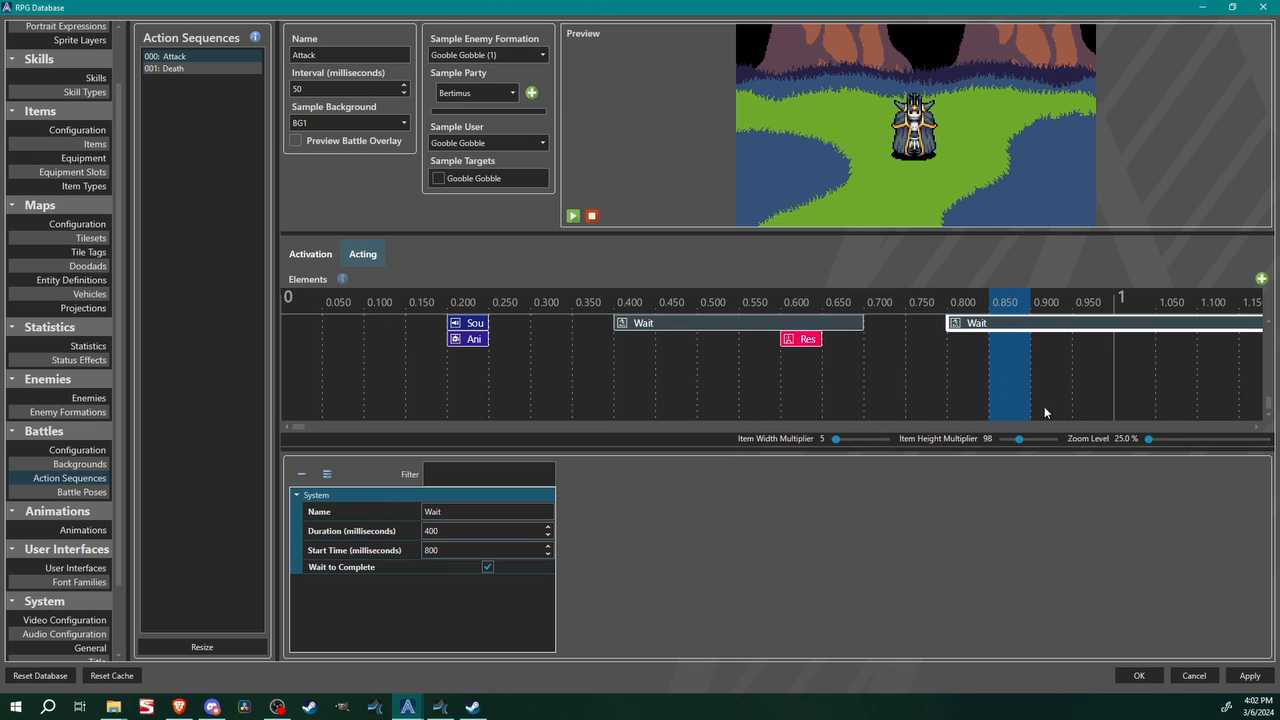
Set the timeline's item width multiplier to 6 for the Attack sequence
middle_click_drag(1101, 402, 906, 385)
right_click(846, 440)
left_click_drag(840, 442, 837, 442)
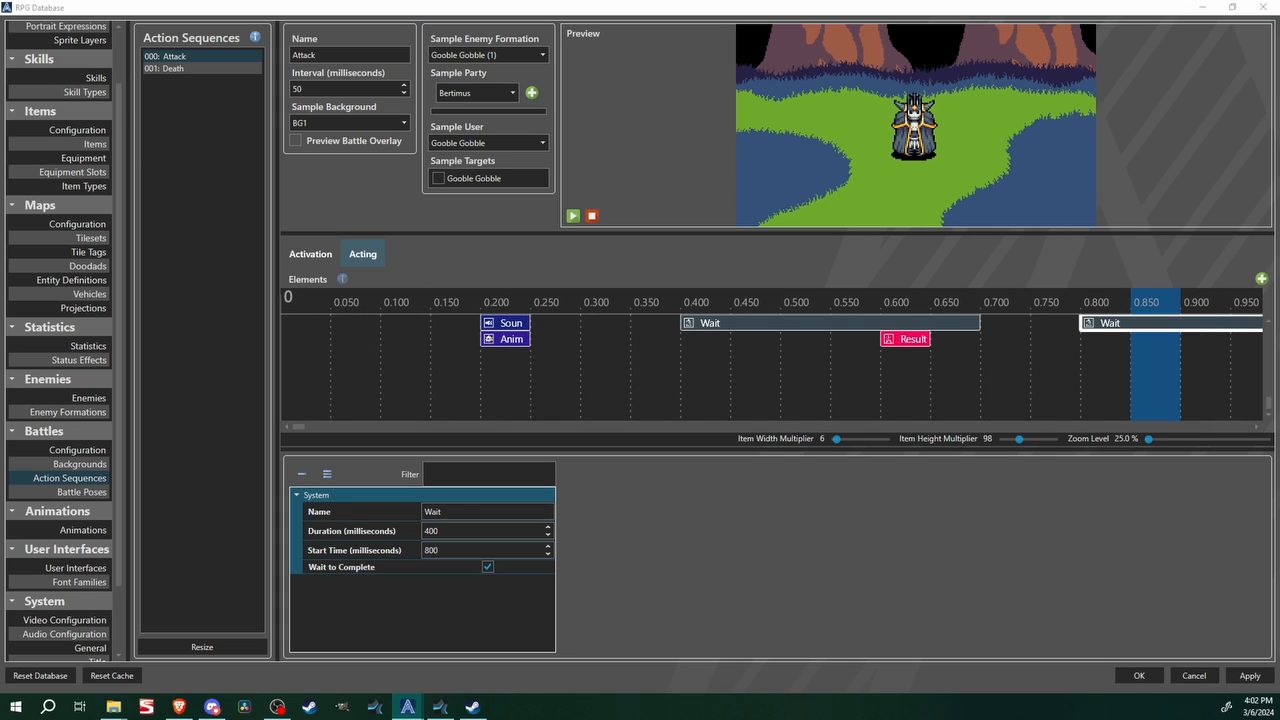
Paste the copied action sequence over the Death entry
left_click(178, 68)
right_click(178, 64)
left_click(212, 104)
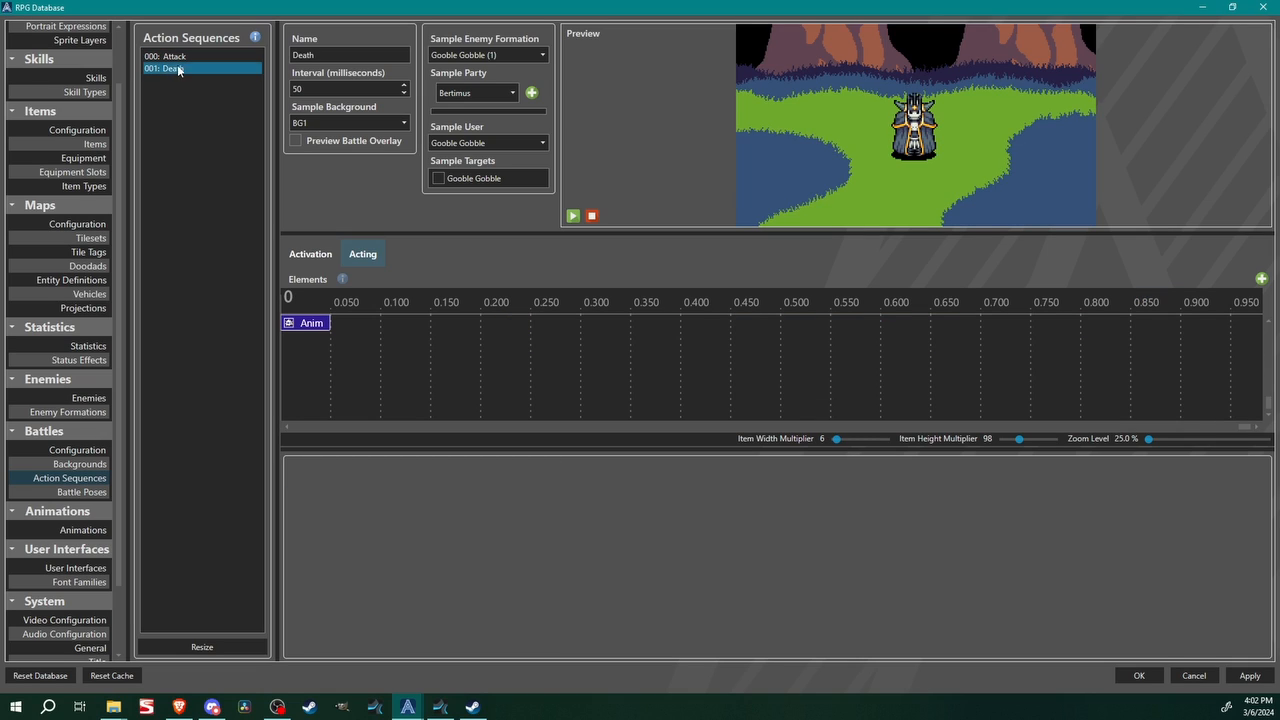
Inspect the settings of the Death action sequence's Animation element
left_click(297, 328)
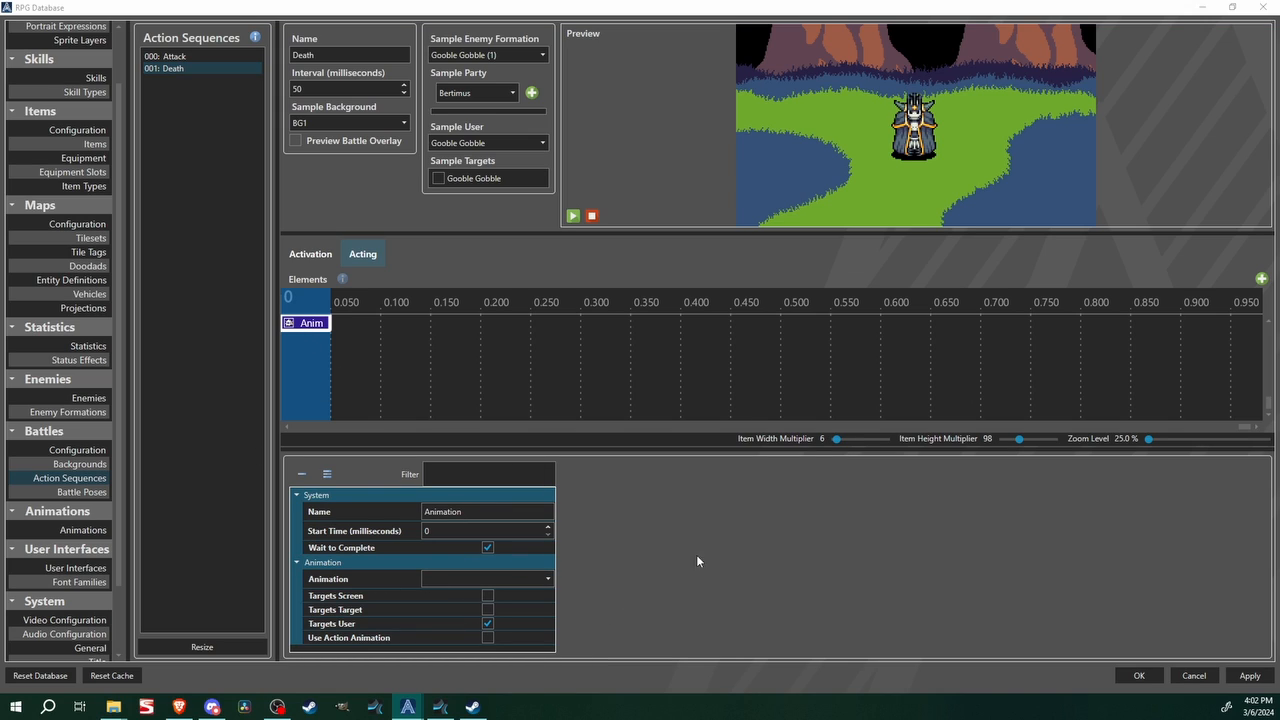
left_click(753, 530)
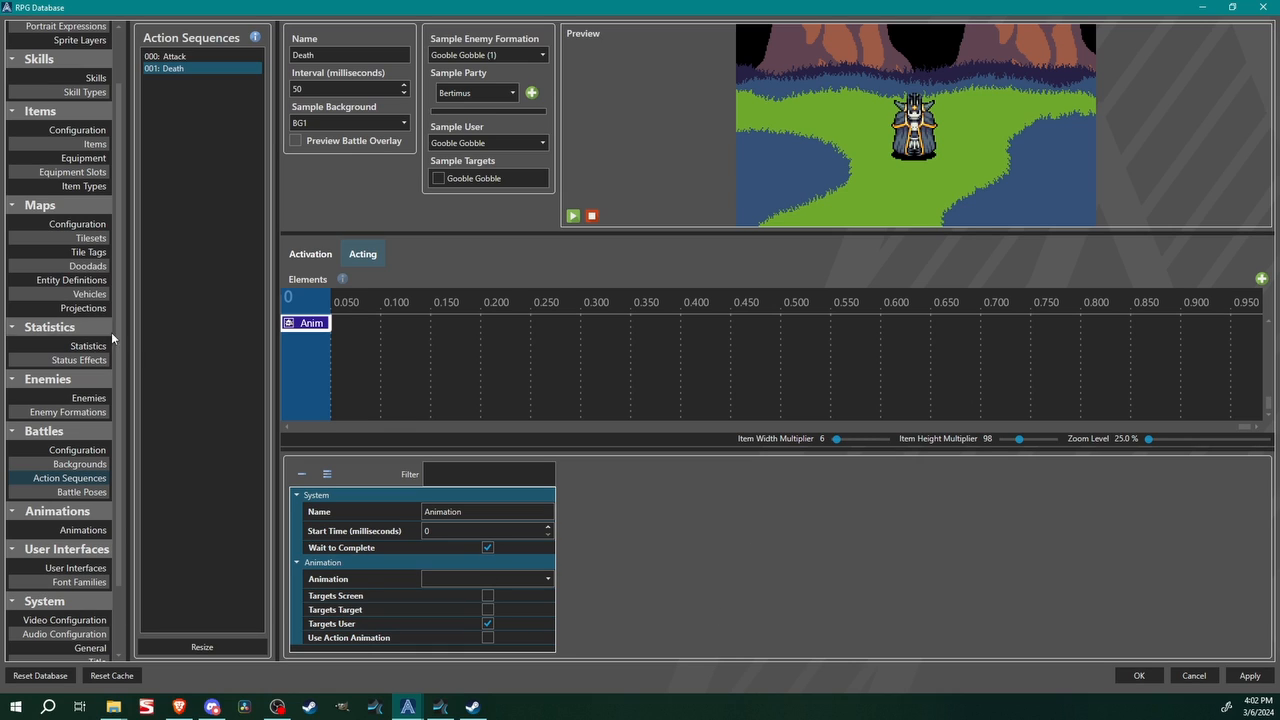
Resize the database's Animations list to 3 entries
left_click(85, 533)
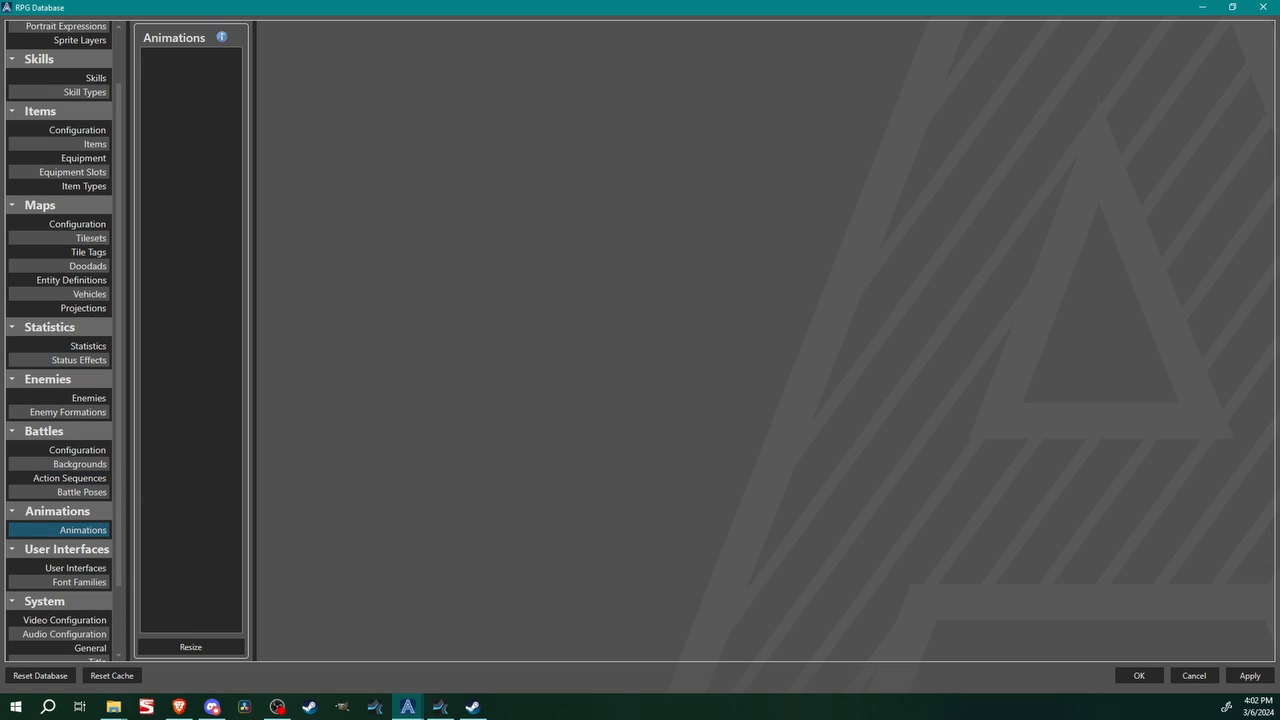
left_click(175, 648)
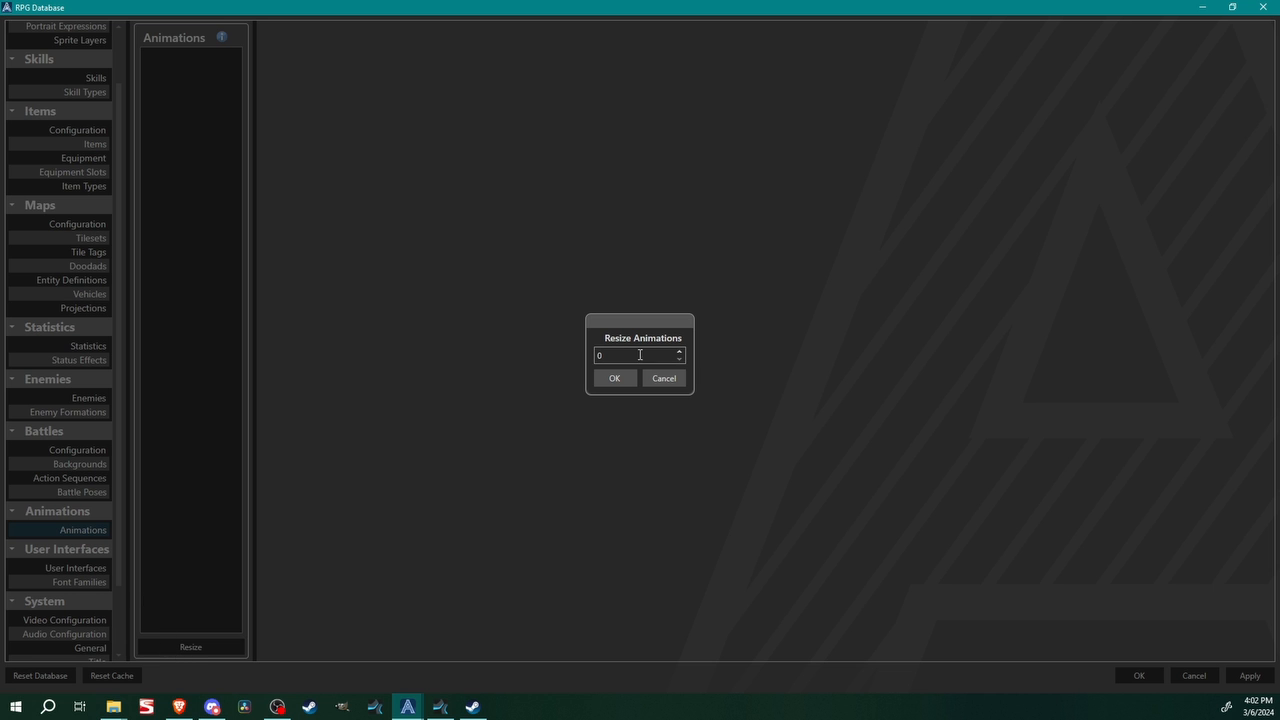
type("3")
left_click(623, 380)
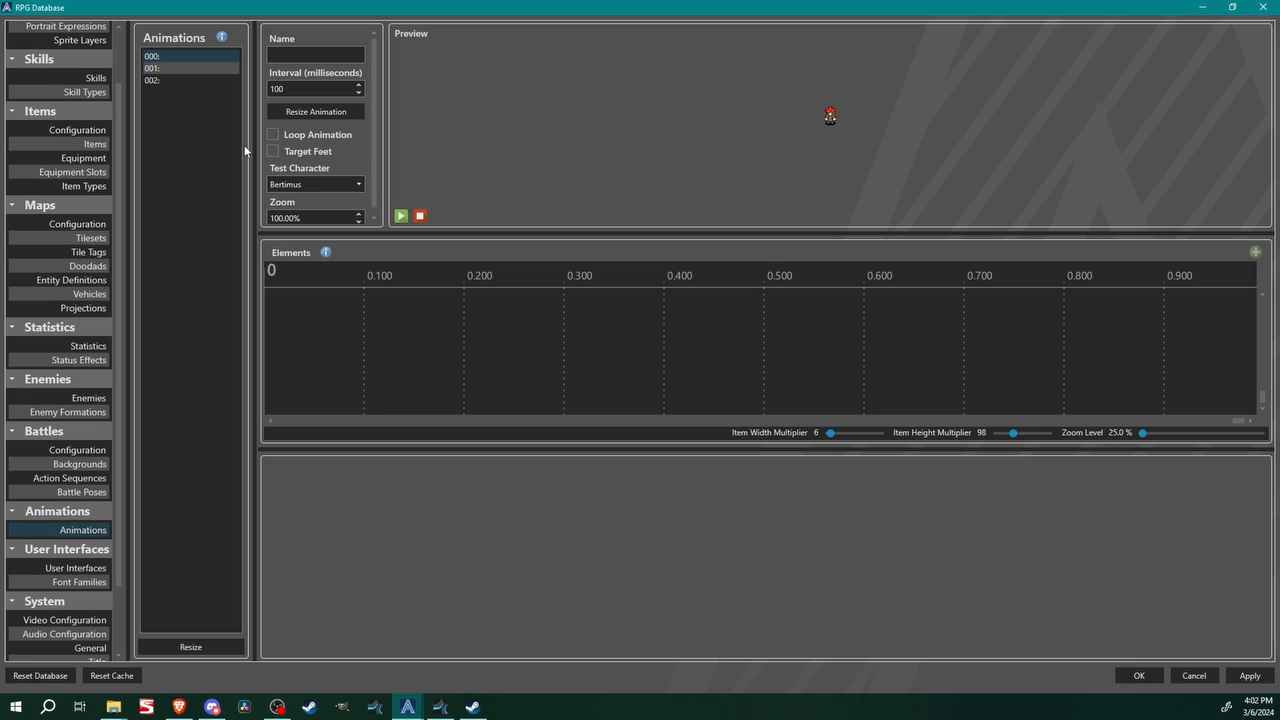
Name the animation entries 000, 001 and 002 Attack, Death and Selector
left_click(186, 58)
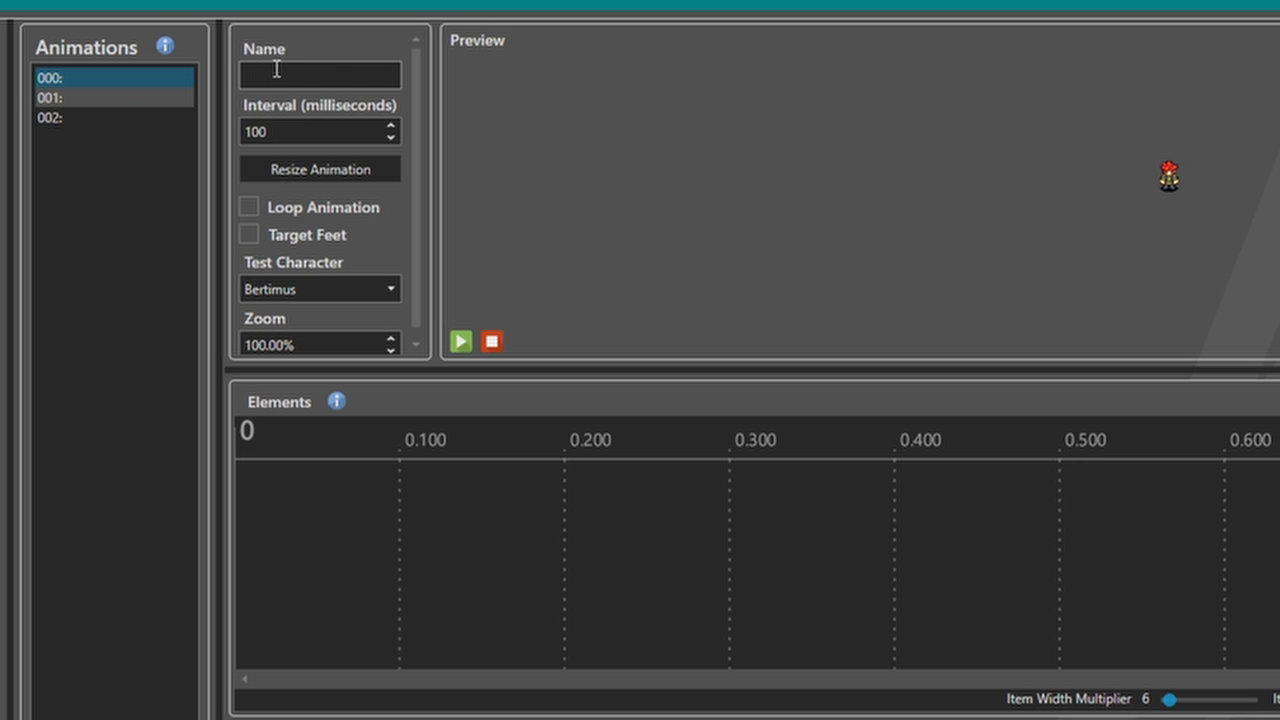
type("Attack")
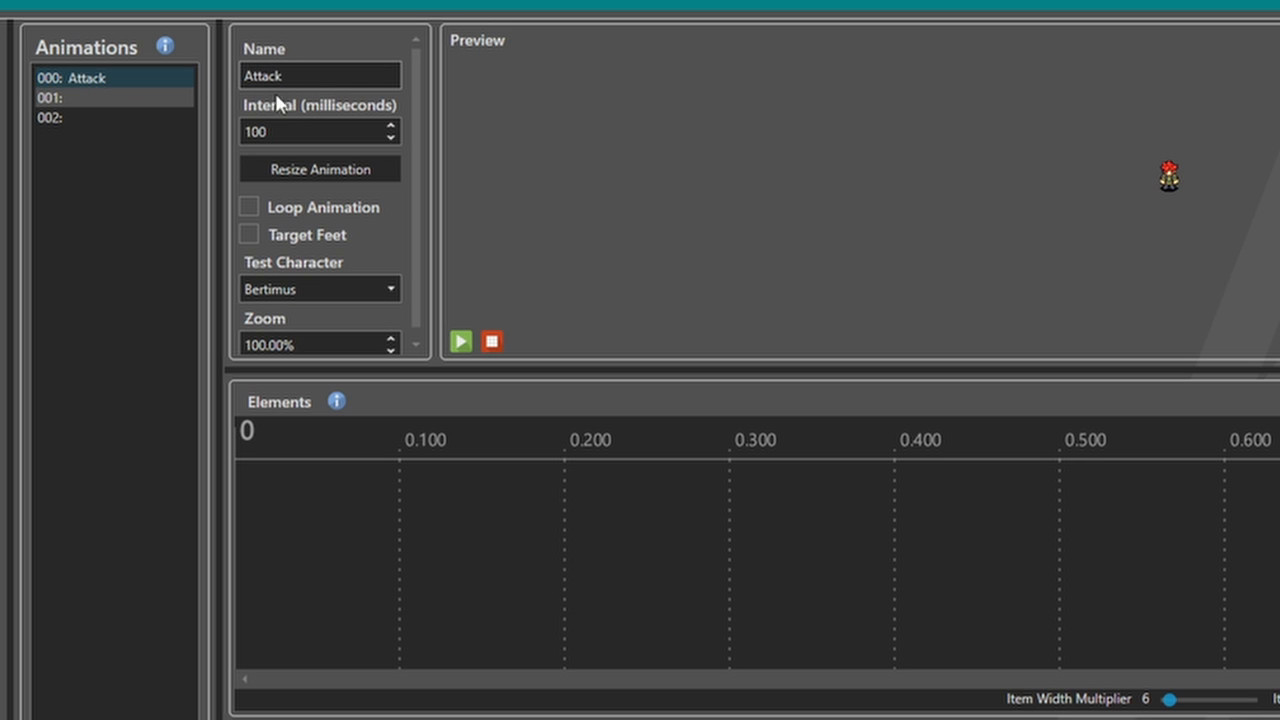
left_click(88, 99)
left_click(372, 74)
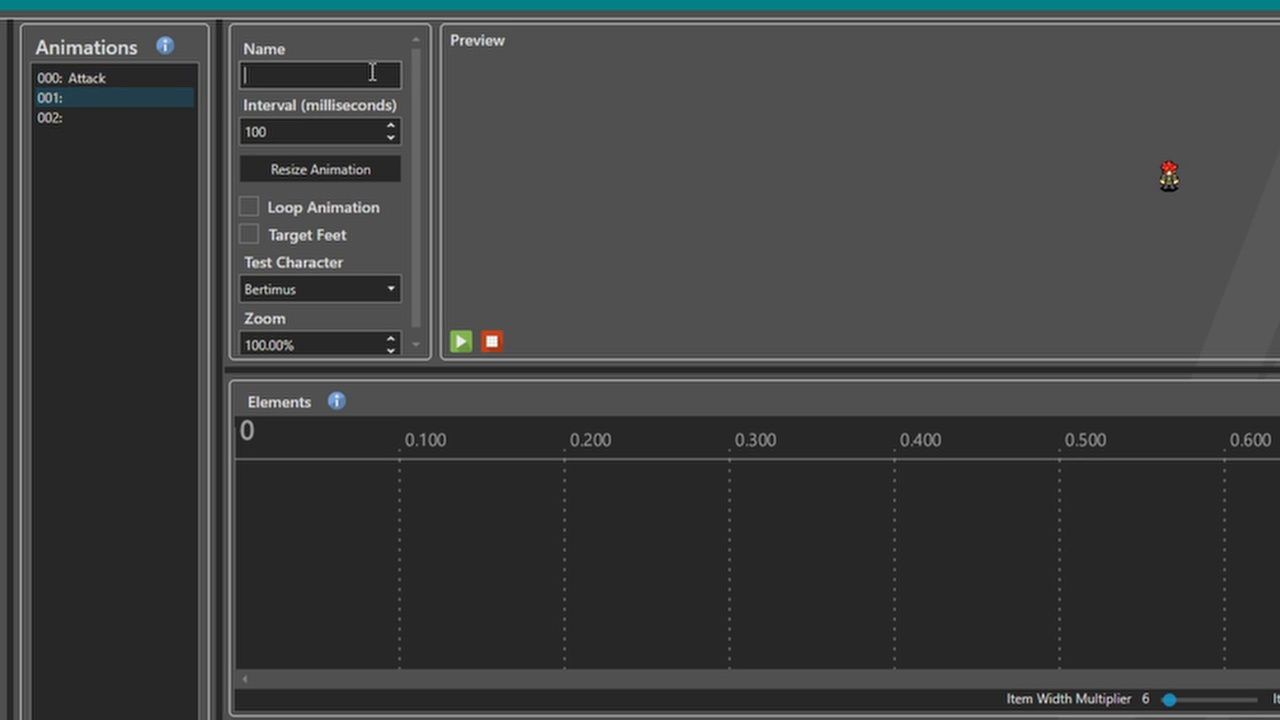
type("Death")
left_click(131, 117)
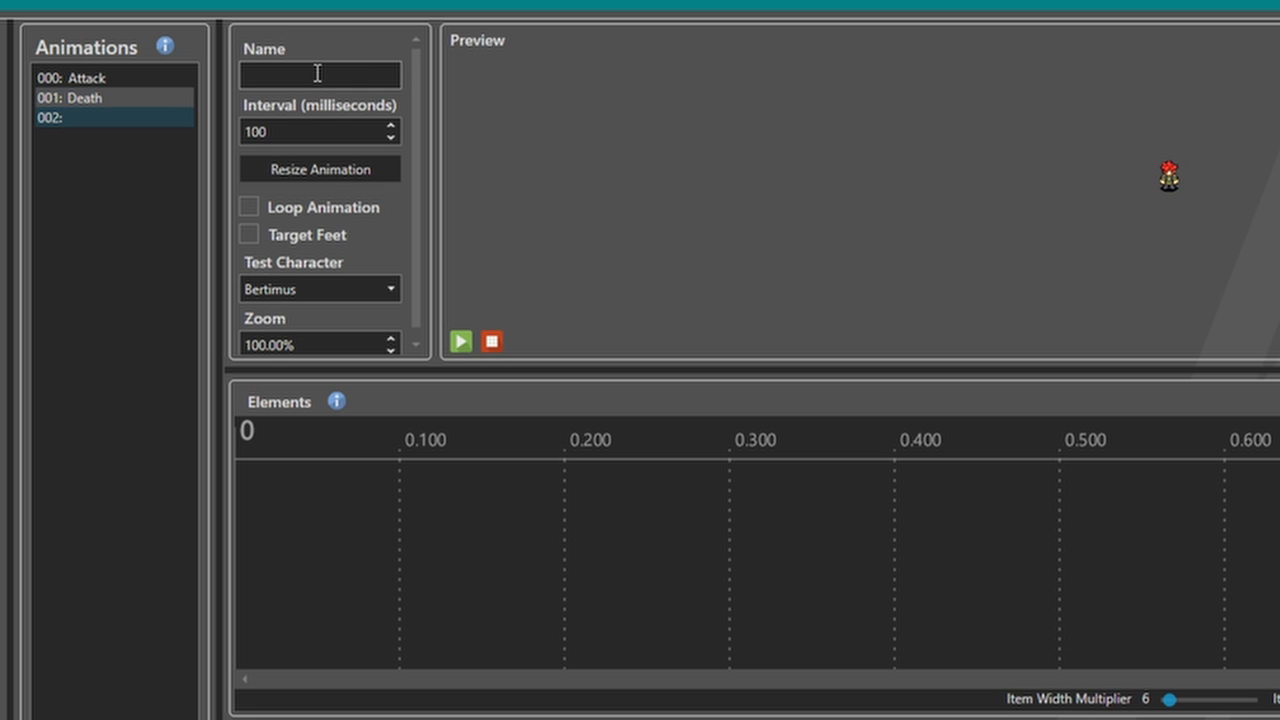
type("Selector")
Paste the copied animation over the Attack entry and stop its preview
left_click(68, 80)
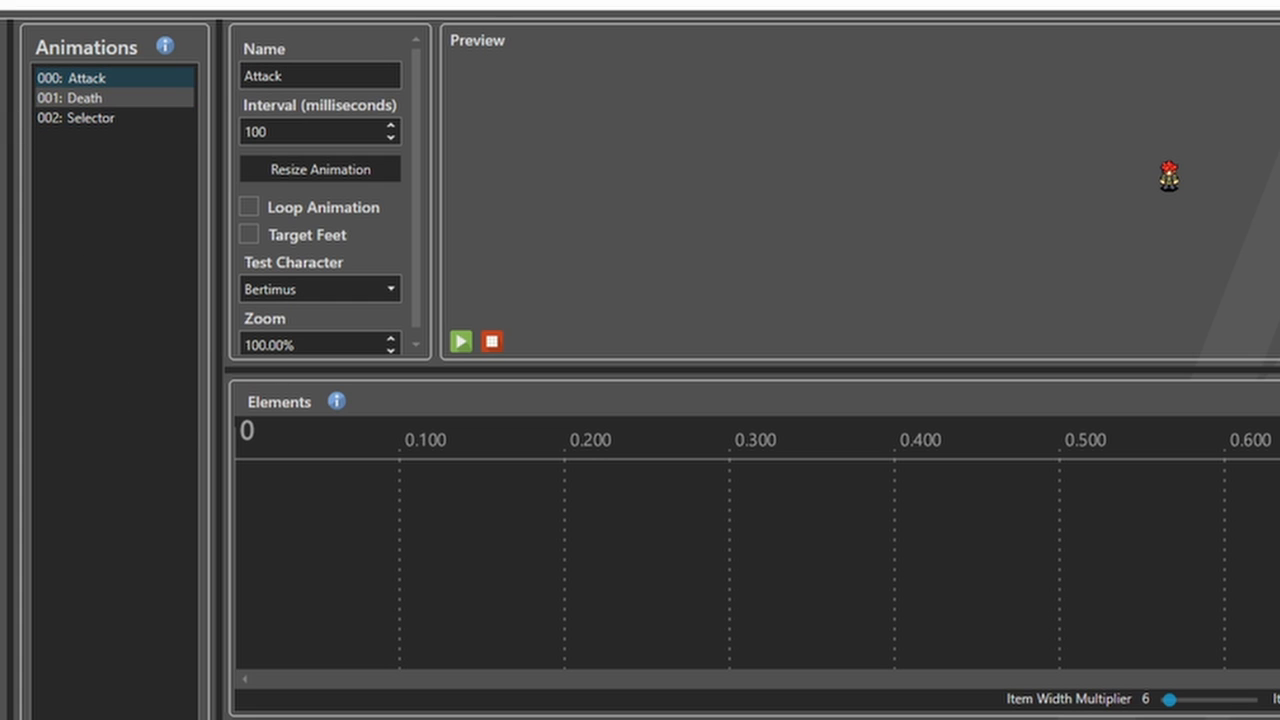
left_click(107, 80)
right_click(107, 87)
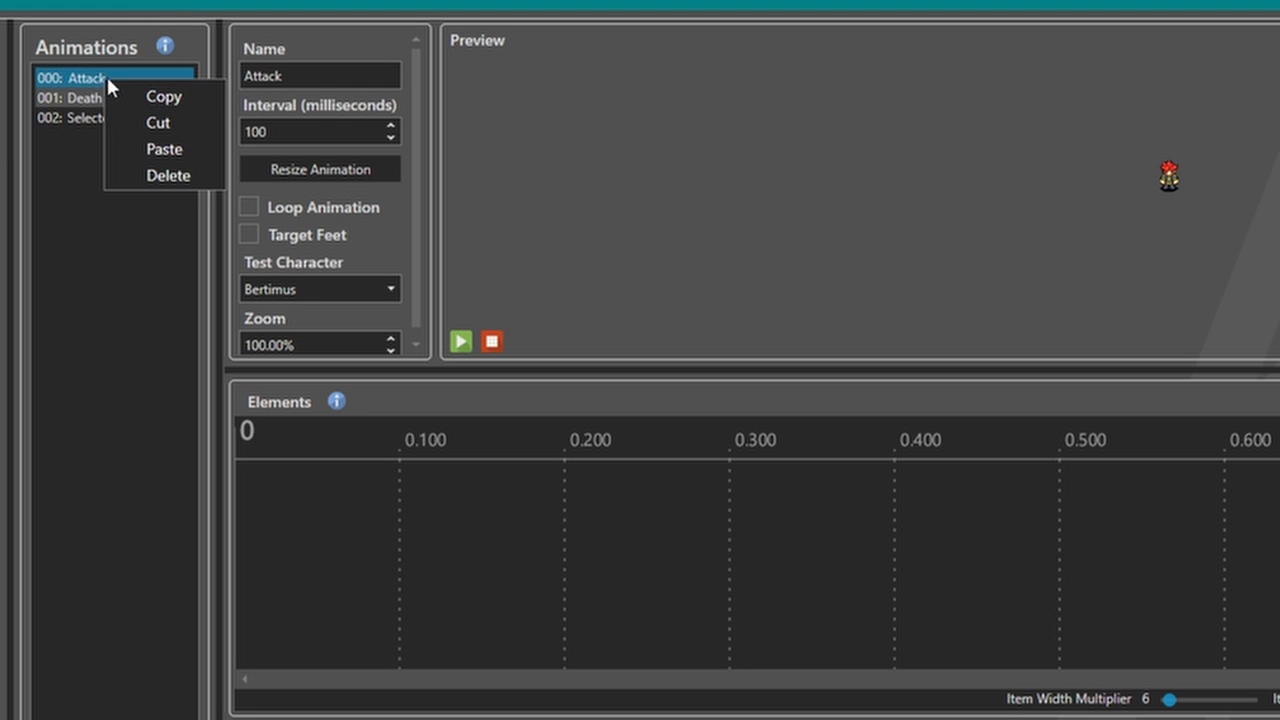
left_click(194, 149)
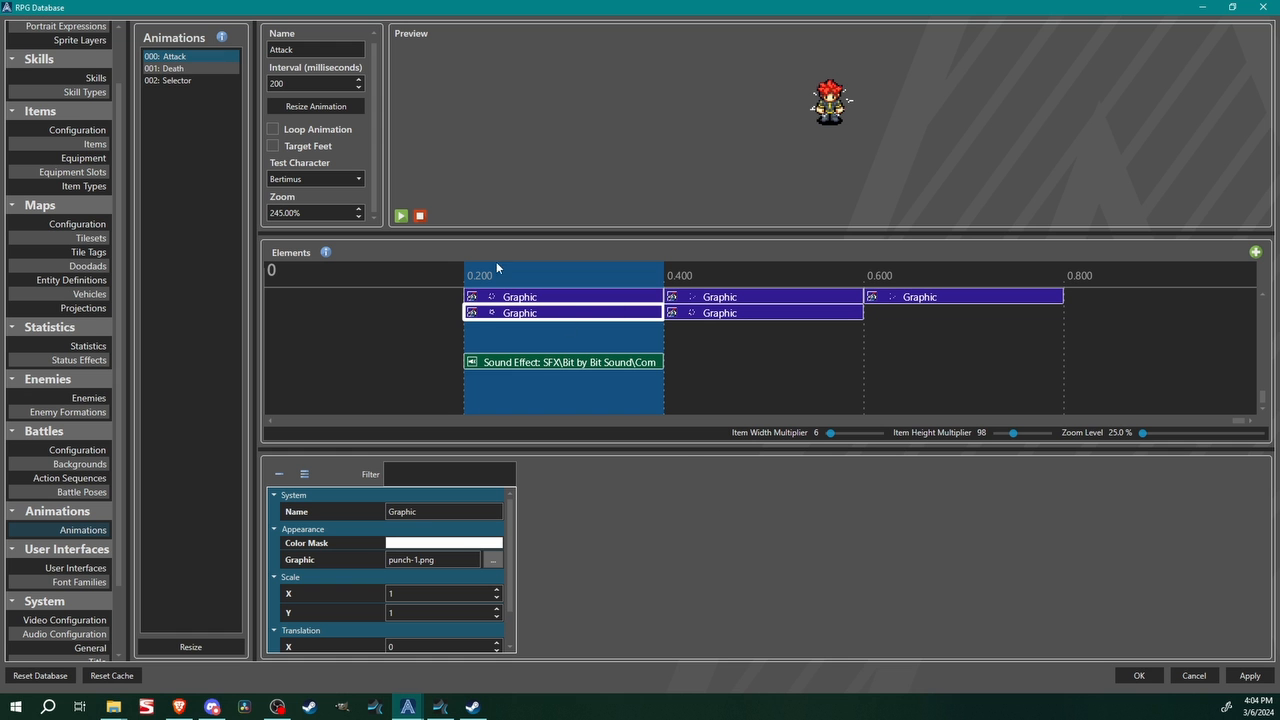
left_click(419, 218)
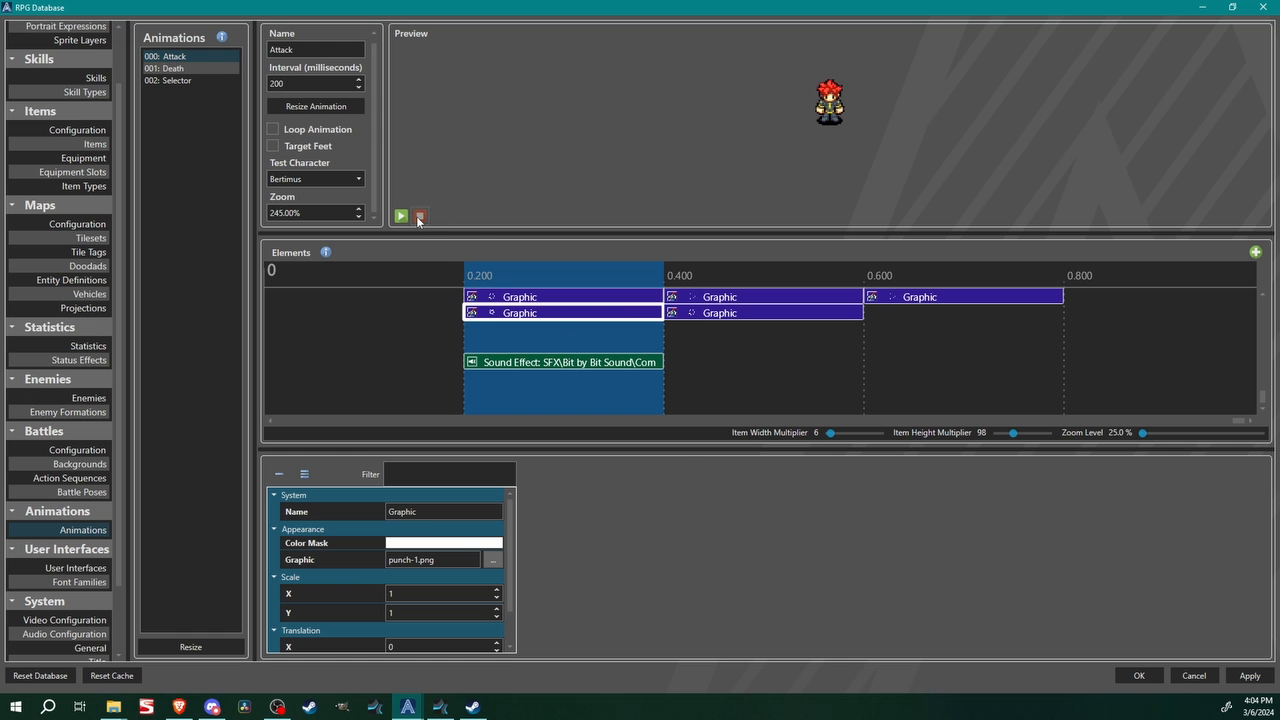
Inspect the Attack animation's sound effect and the sprite frames chosen for its two graphics at 0.200
left_click(560, 368)
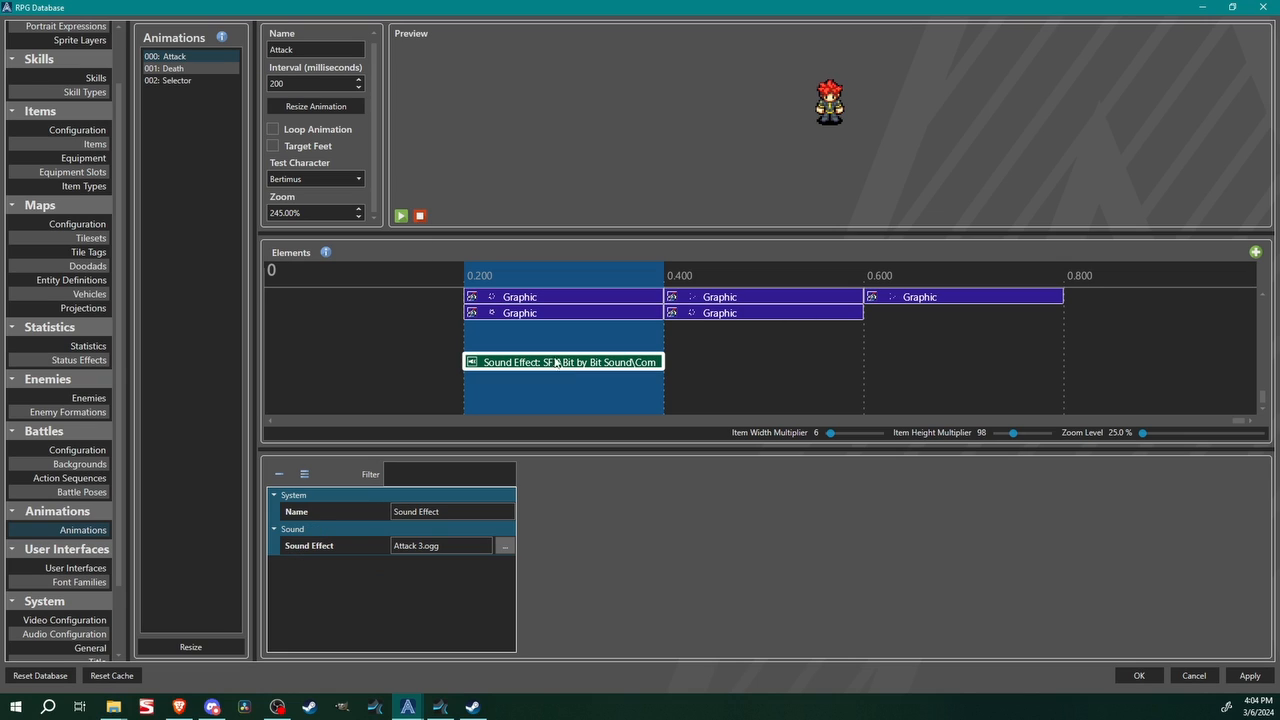
left_click(517, 298)
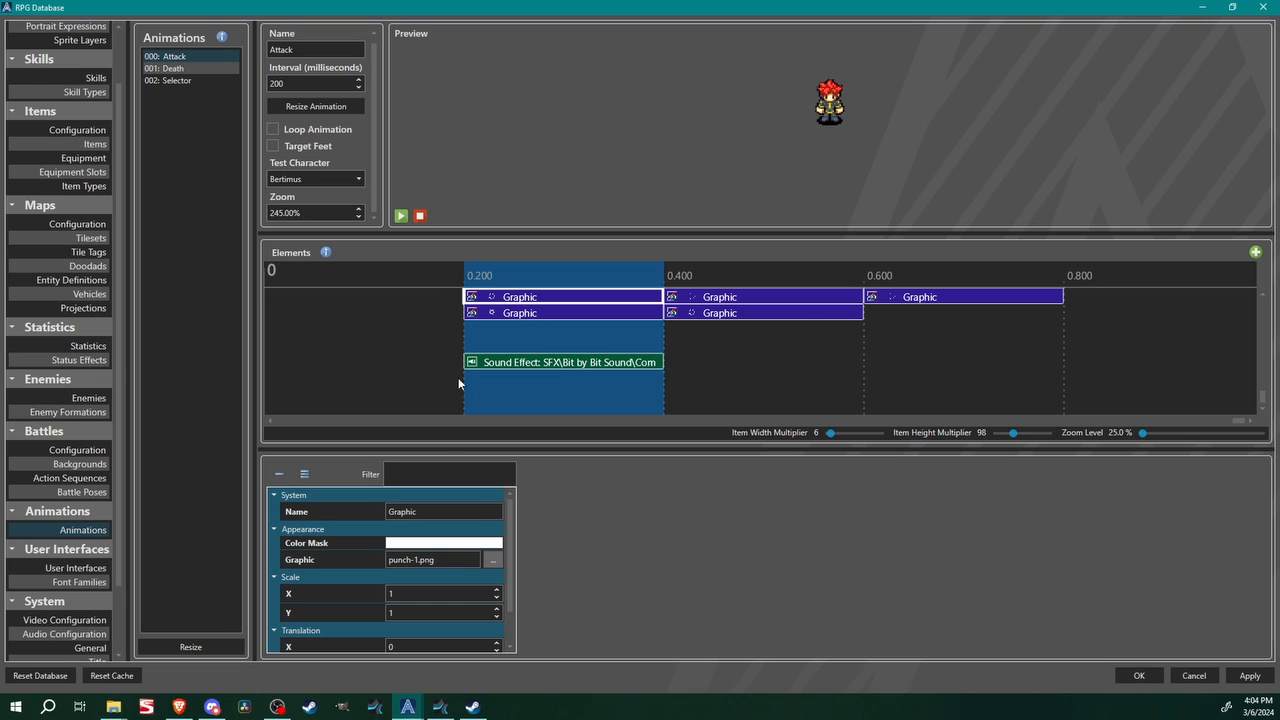
left_click(493, 561)
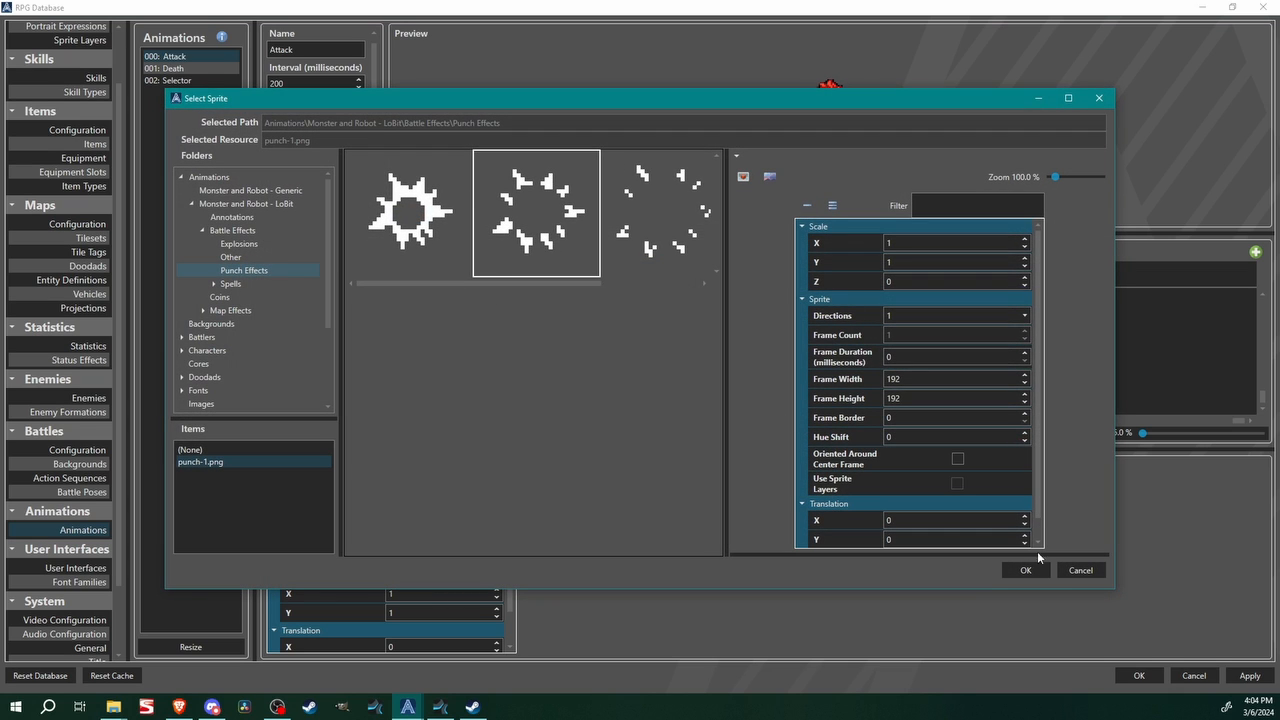
left_click(1081, 570)
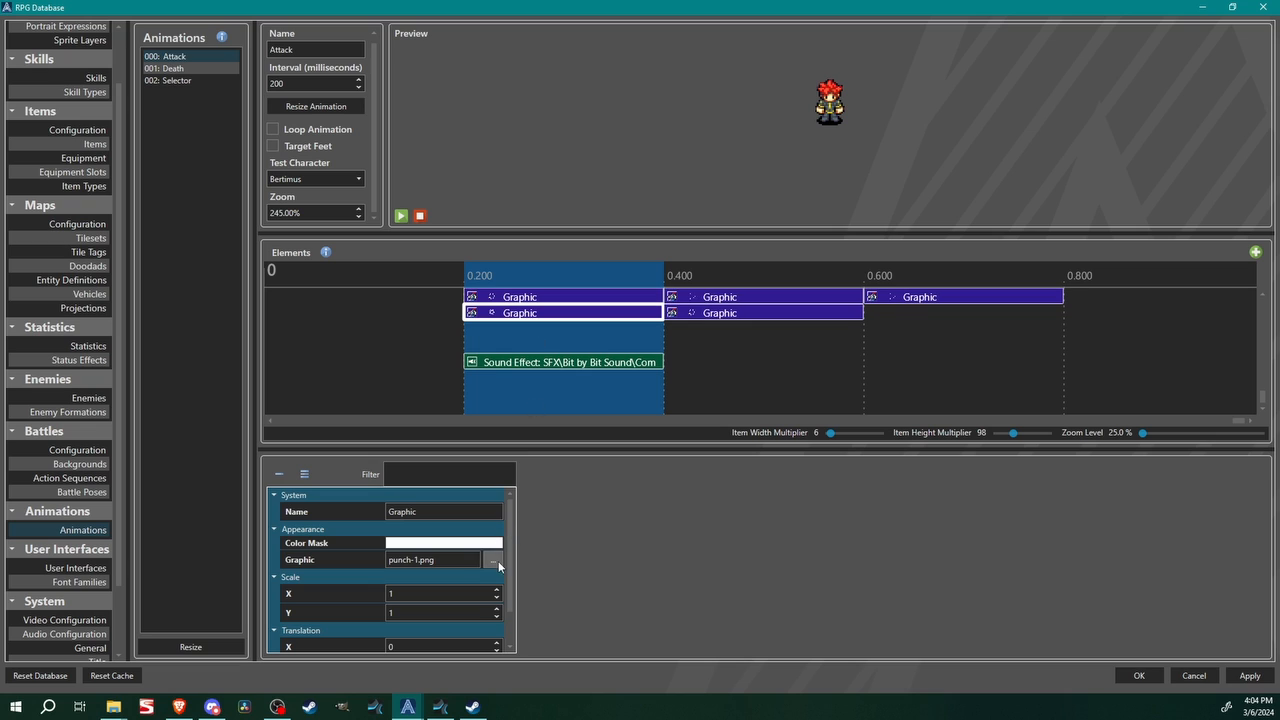
left_click(493, 560)
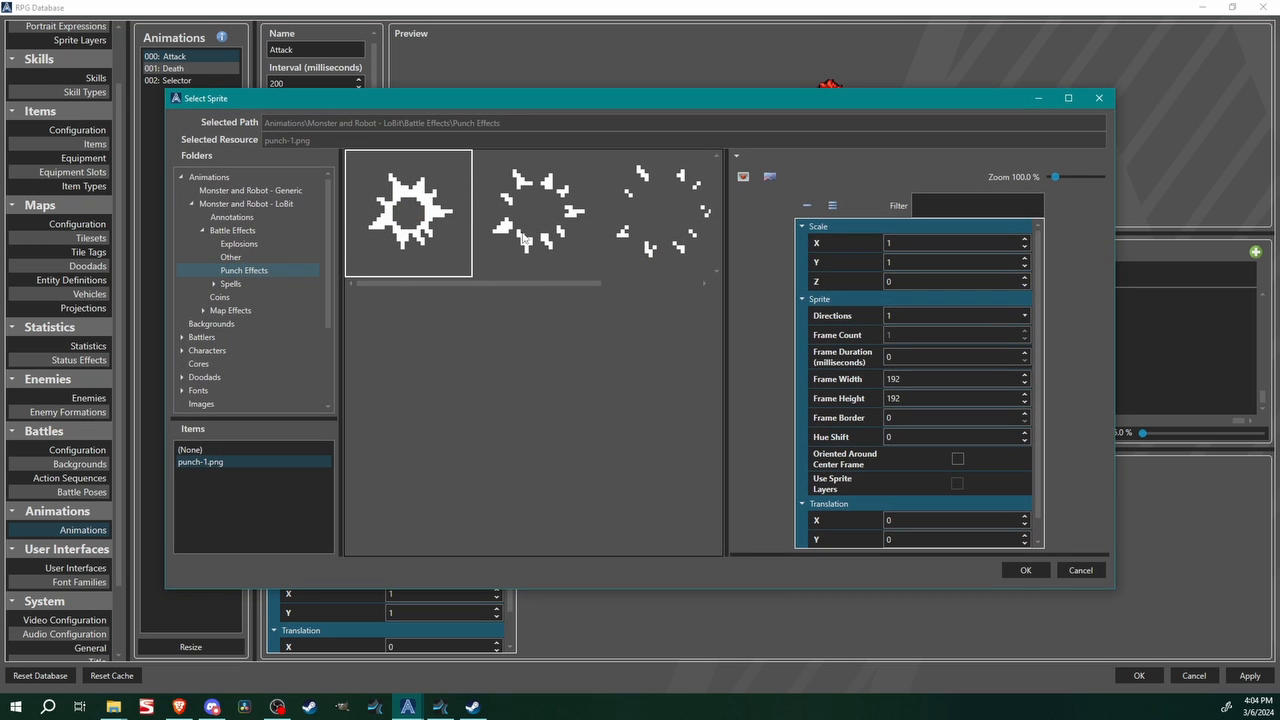
left_click(559, 231)
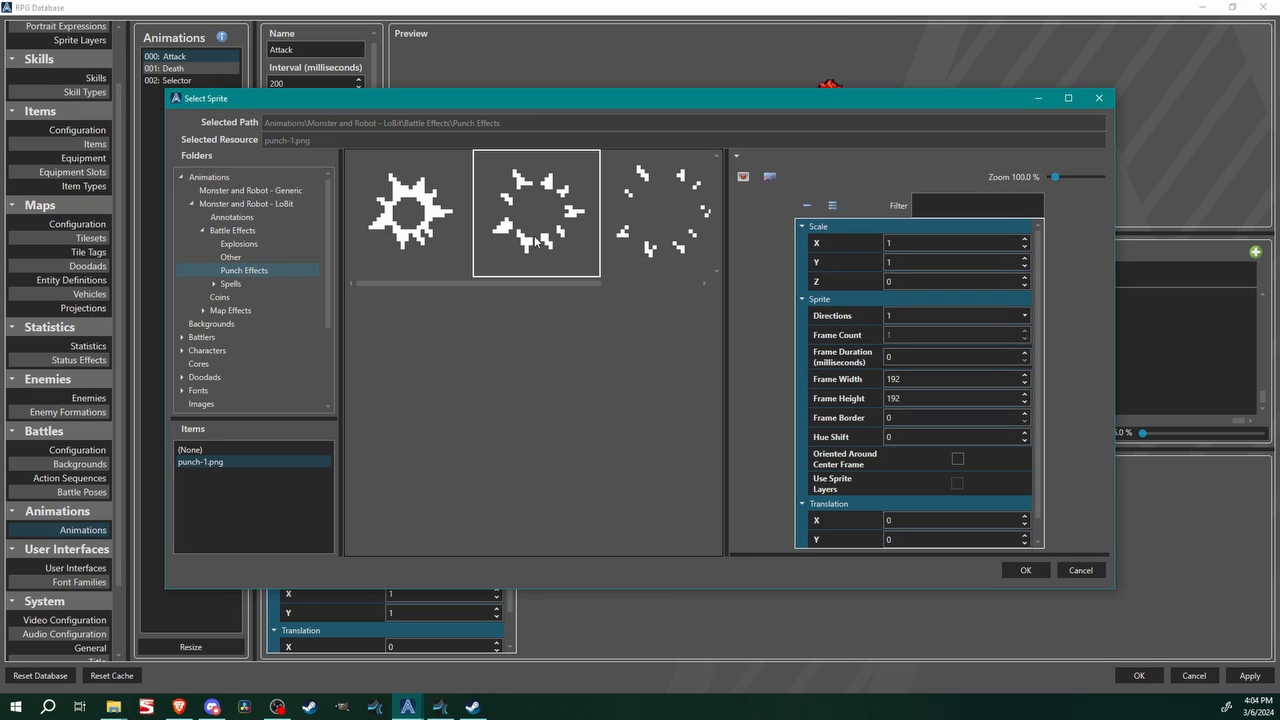
left_click(1081, 570)
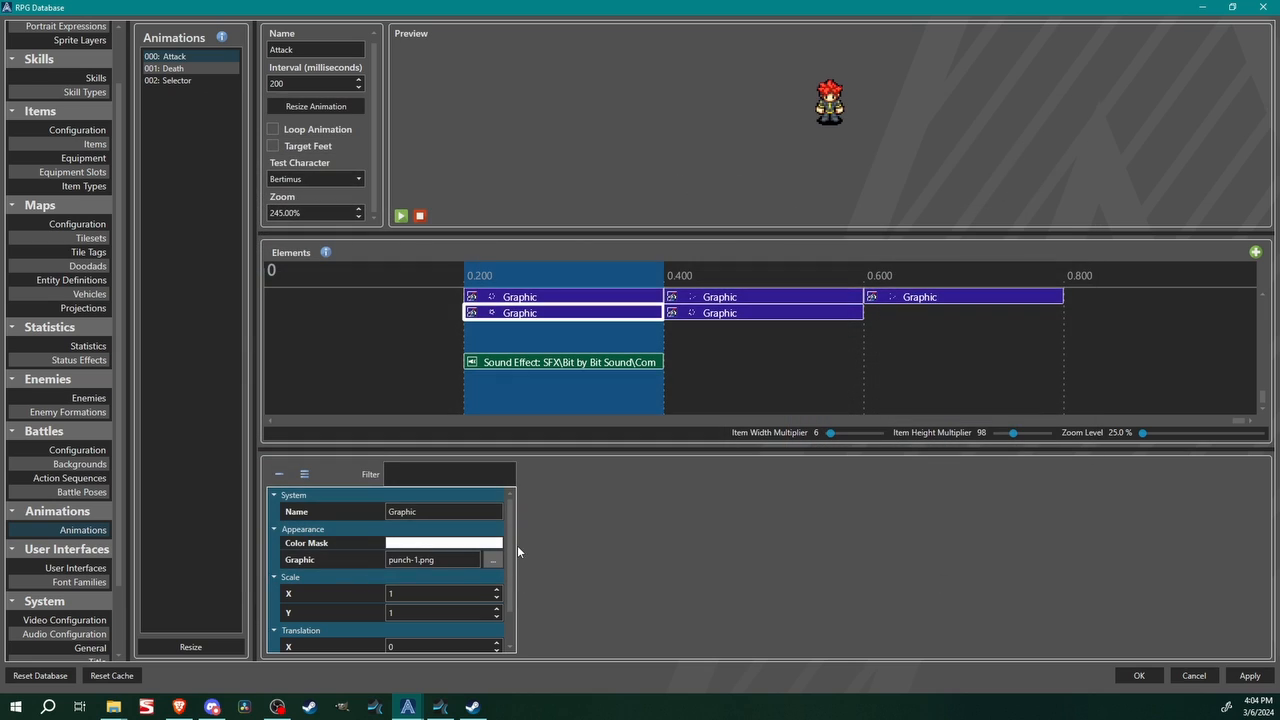
Examine the Scale and Translation settings of the two graphics at 0.200
scroll(500, 598, "down", 2)
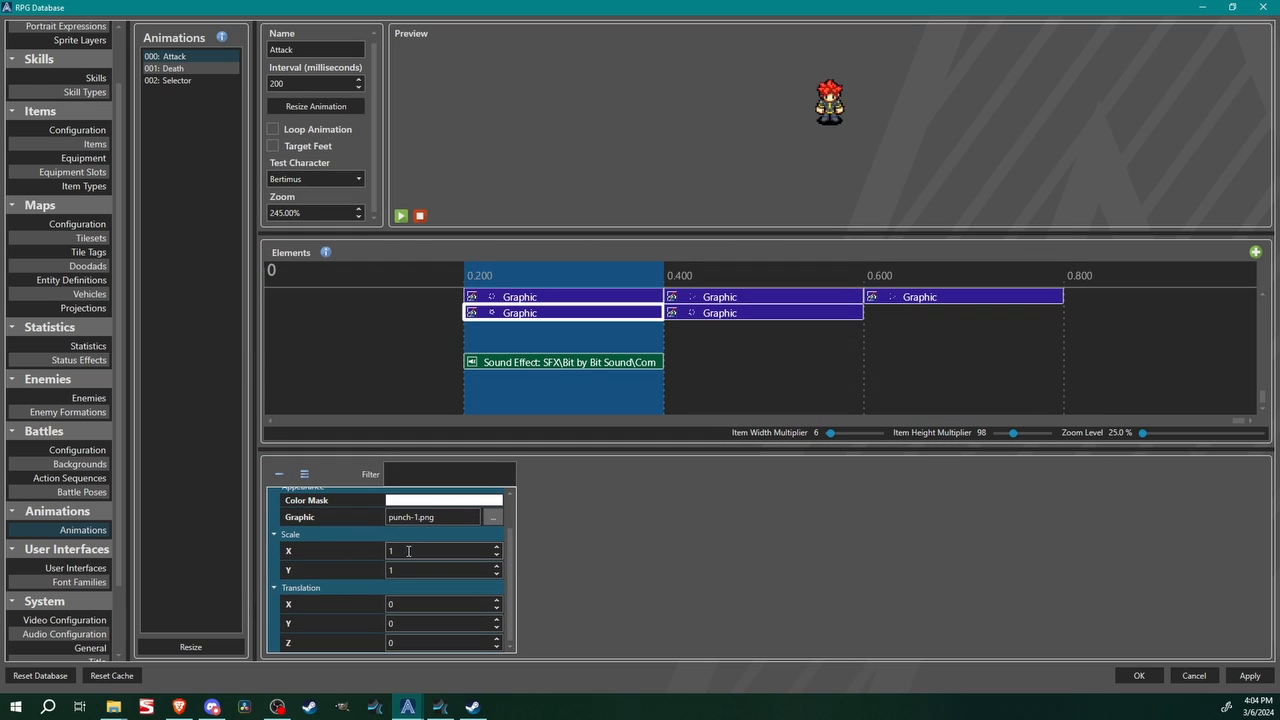
left_click(535, 297)
scroll(500, 600, "down", 2)
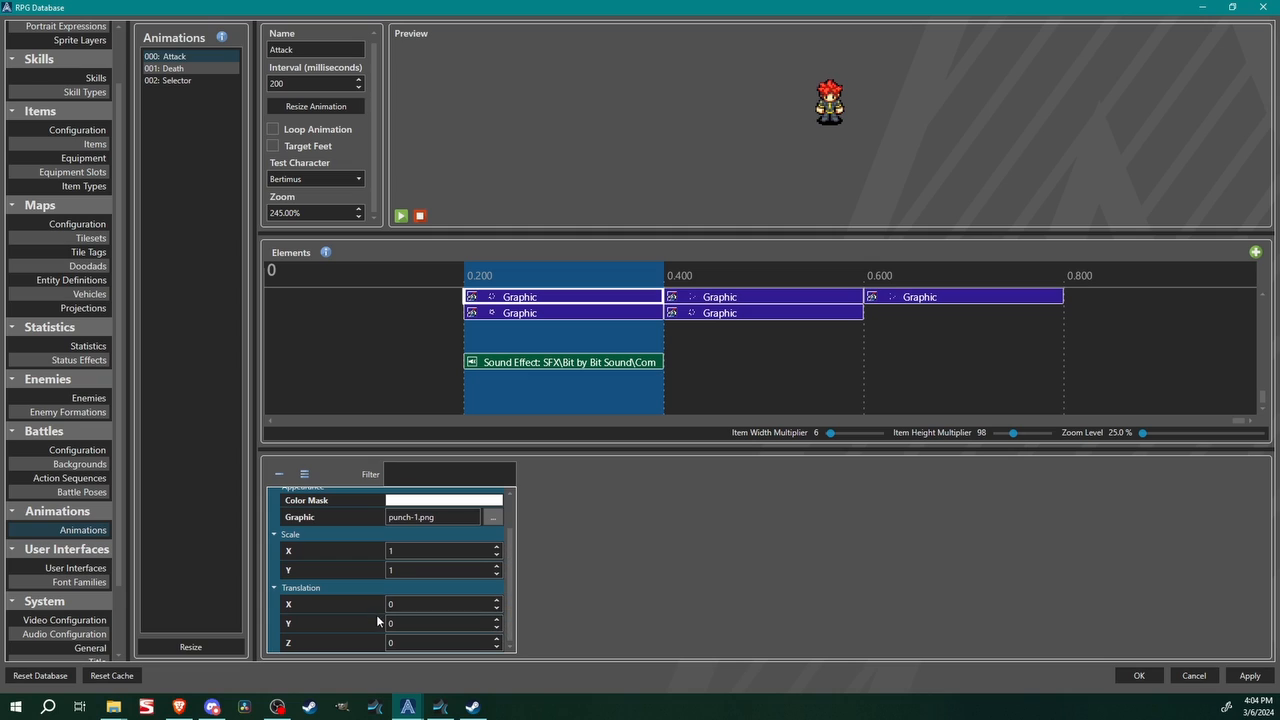
scroll(370, 600, "up", 2)
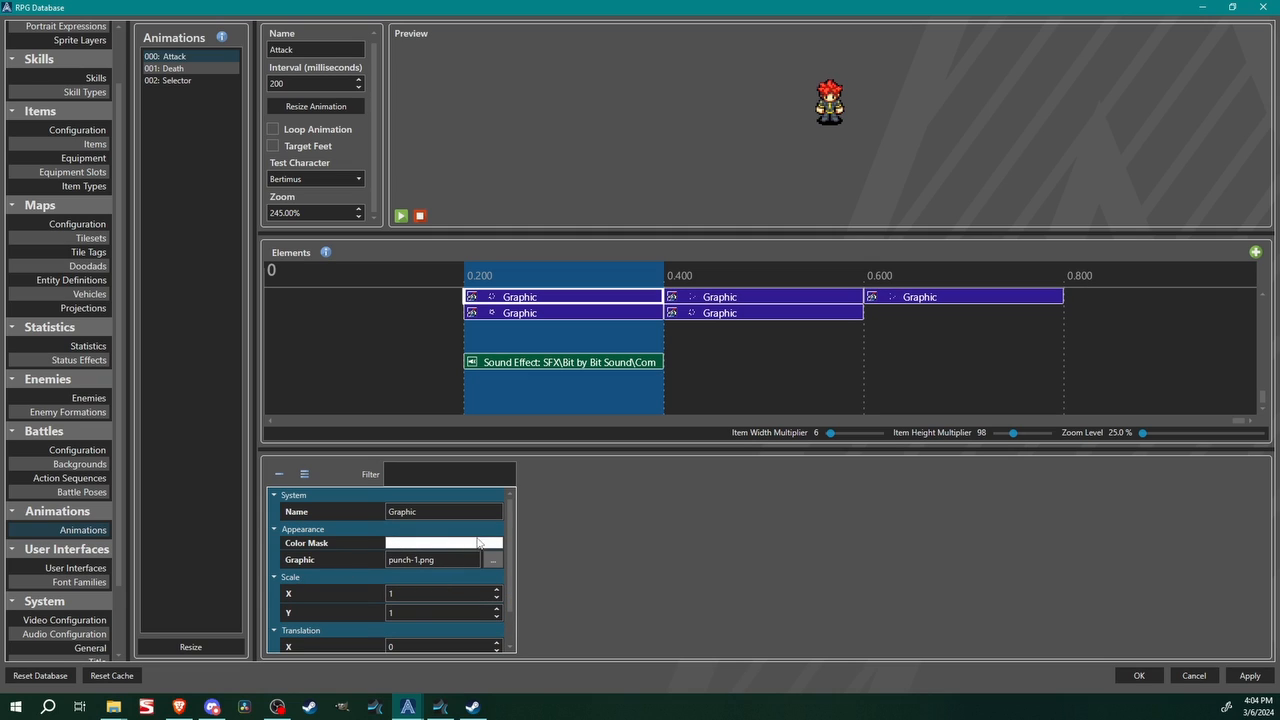
Try a red color mask on the second graphic at 0.200 in the preview, and restore the mask to white
left_click(557, 316)
left_click(543, 297, "ctrl")
left_click(494, 545)
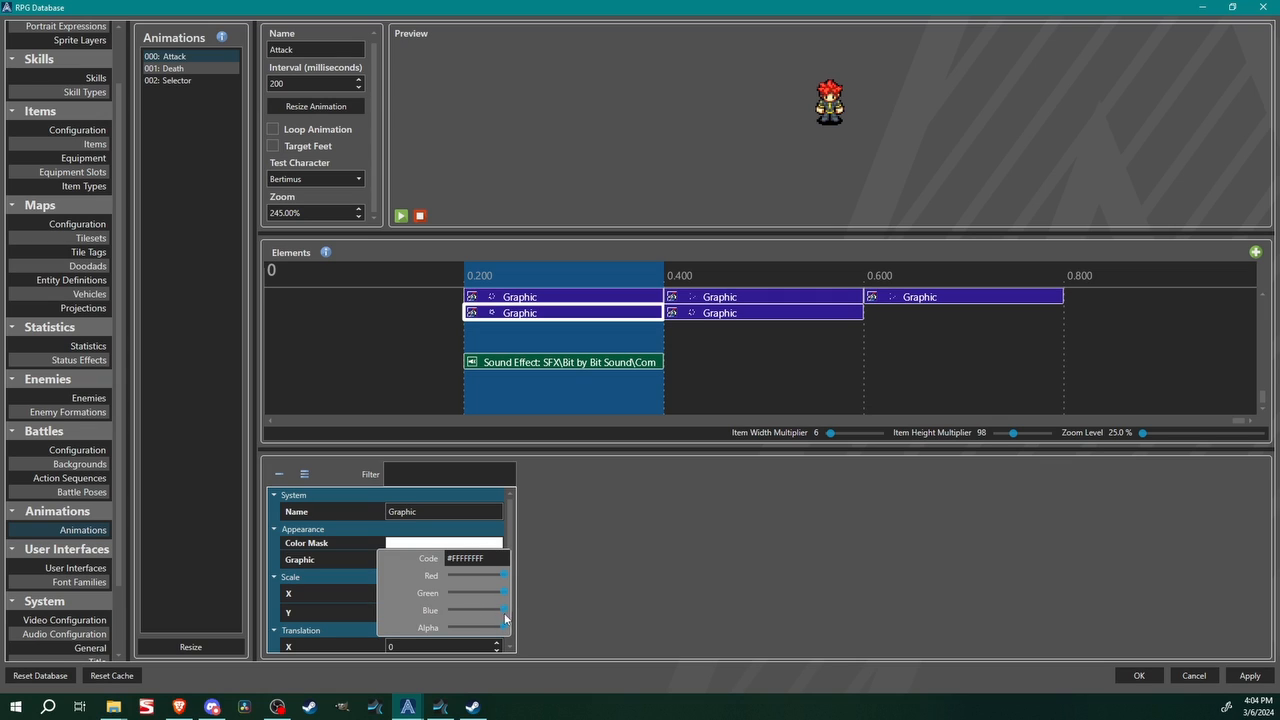
left_click_drag(484, 593, 449, 610)
left_click(401, 218)
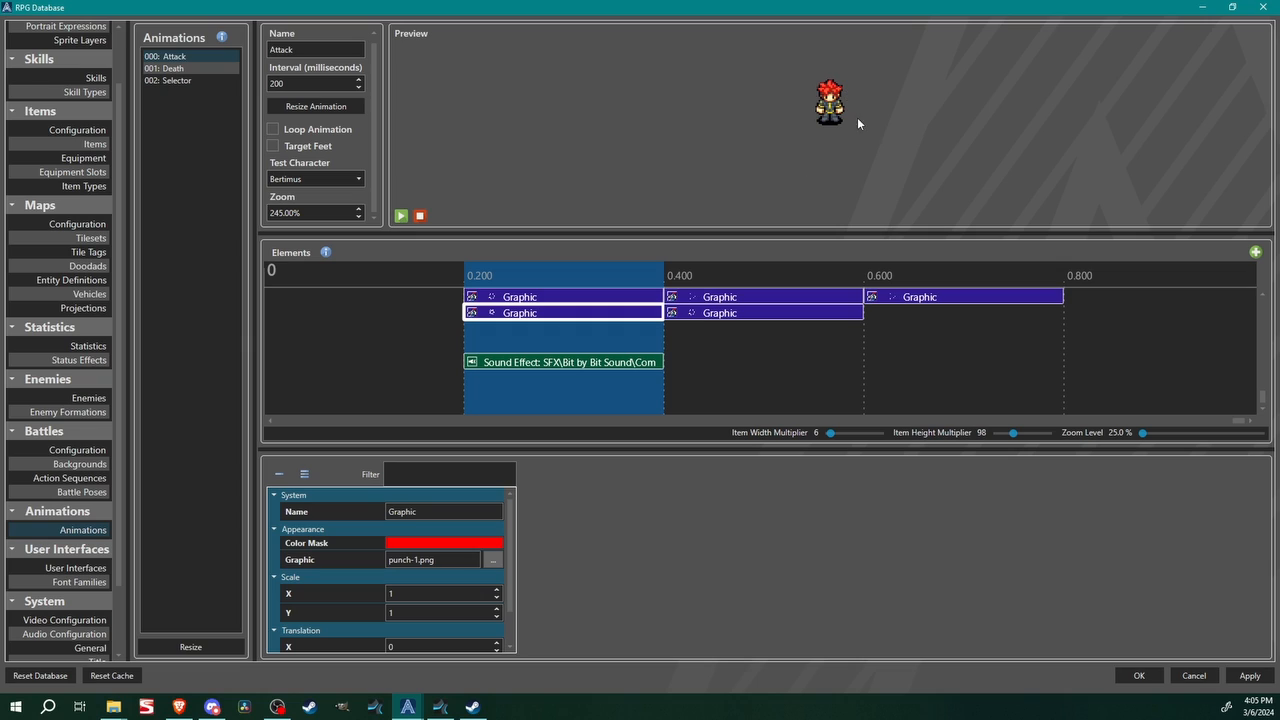
left_click(489, 542)
left_click_drag(456, 592, 512, 616)
left_click(624, 625)
Set the color mask of the first graphic at 0.200 to red
left_click(548, 298)
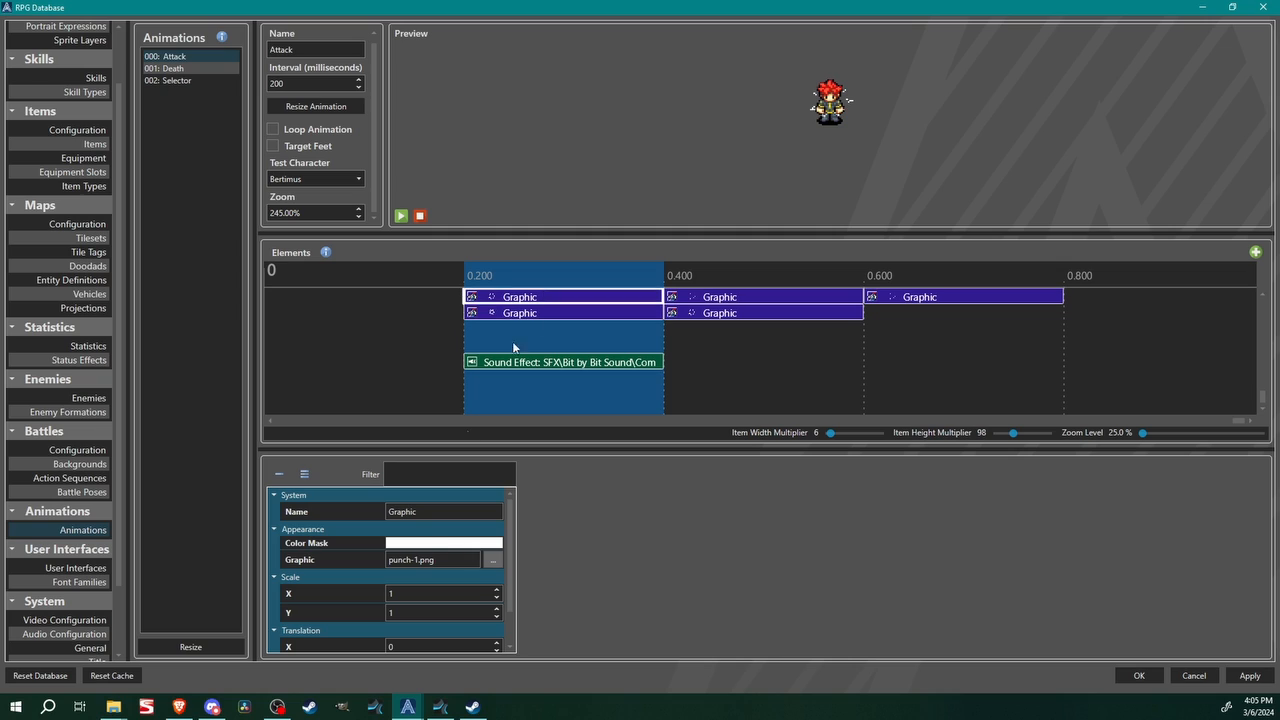
left_click(449, 542)
left_click(647, 507)
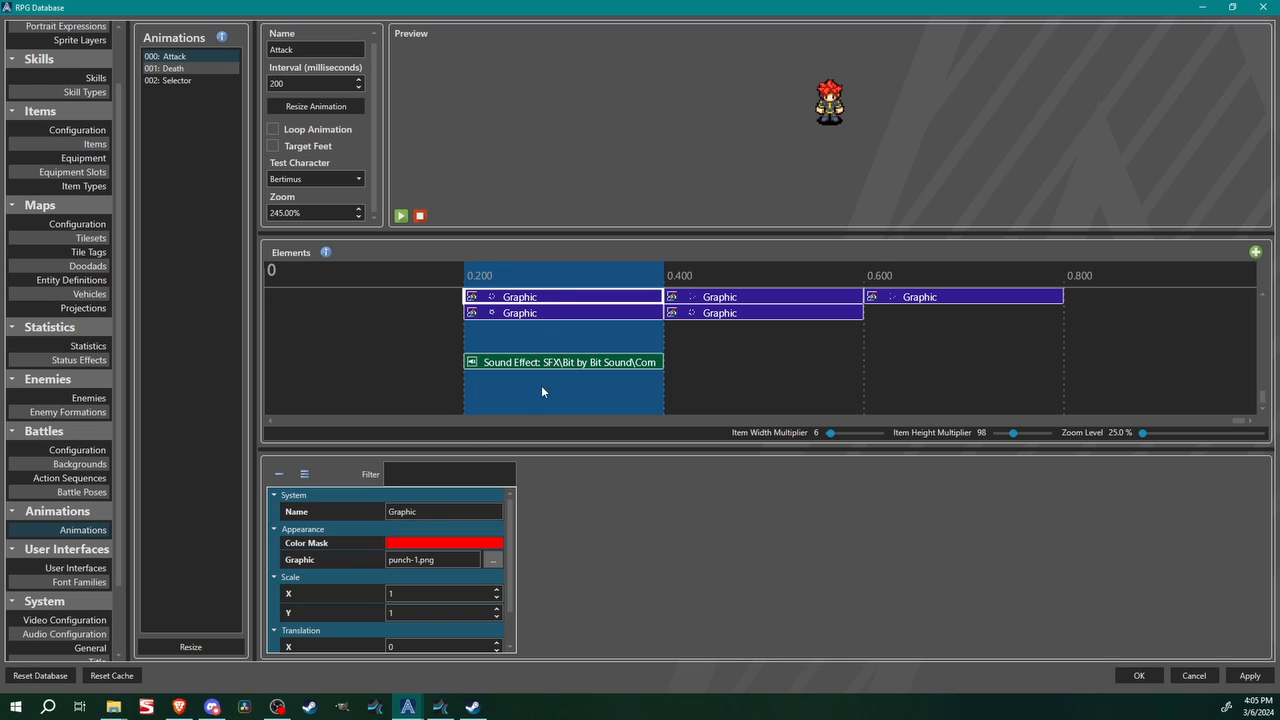
Look through the Attack animation's graphics and sound effect at 0.200 and its graphics at 0.400 and 0.600
left_click(516, 311)
left_click(511, 296)
left_click(513, 311)
left_click(521, 300)
left_click(527, 313)
left_click(534, 364)
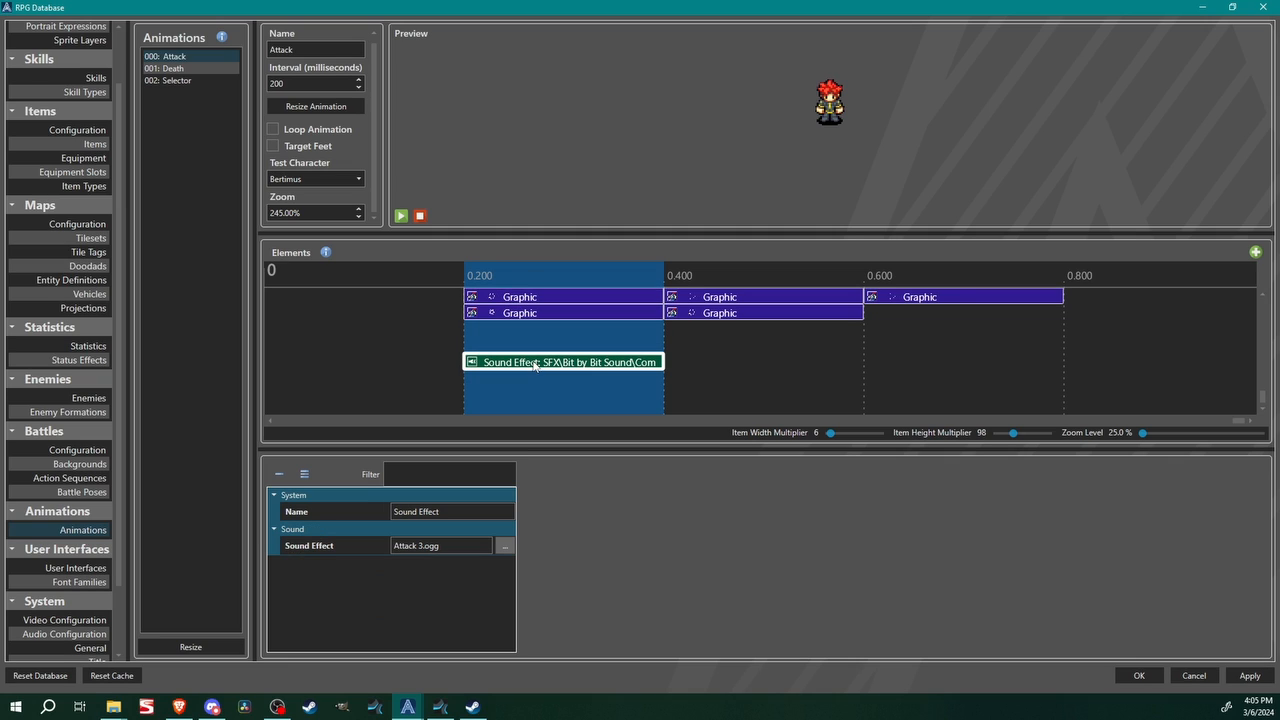
left_click(727, 300)
left_click(724, 311)
left_click(729, 298)
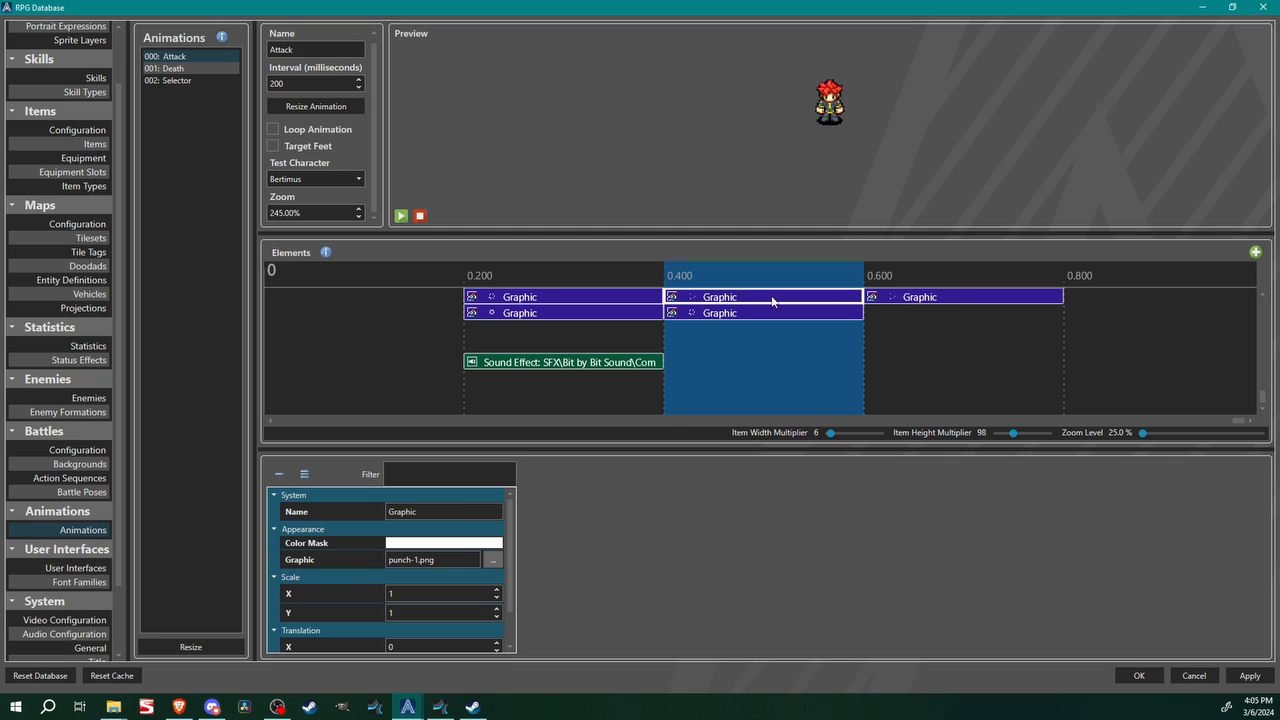
left_click(896, 298)
Inspect which punch-1.png frames the two graphics at 0.400 and the graphic at 0.600 use
left_click(699, 298)
left_click(490, 561)
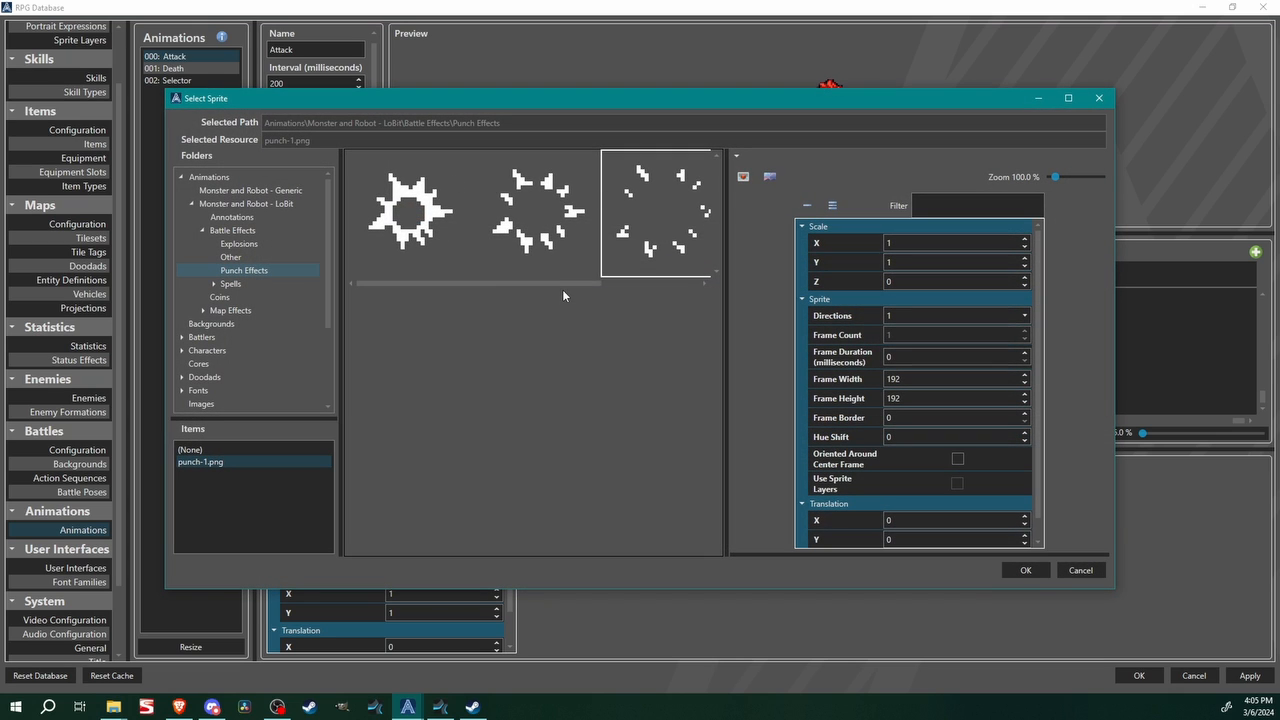
left_click_drag(562, 286, 610, 284)
left_click(1081, 570)
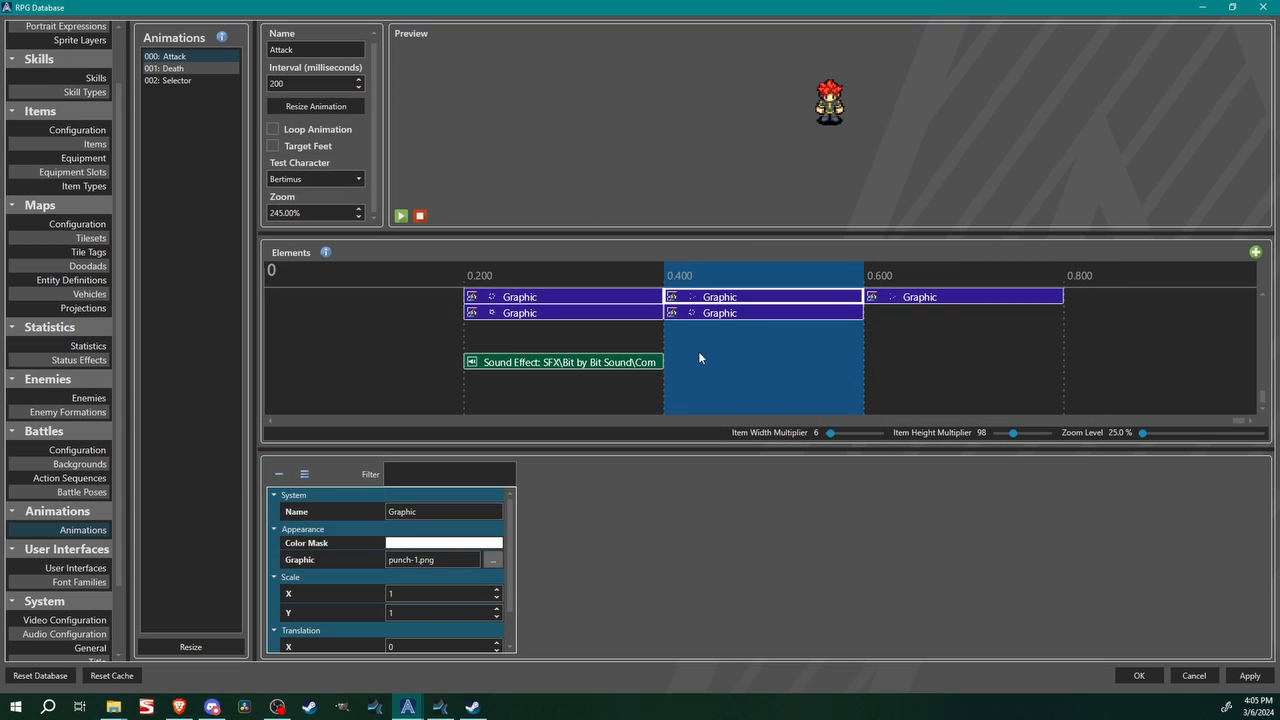
left_click(735, 315)
left_click(490, 560)
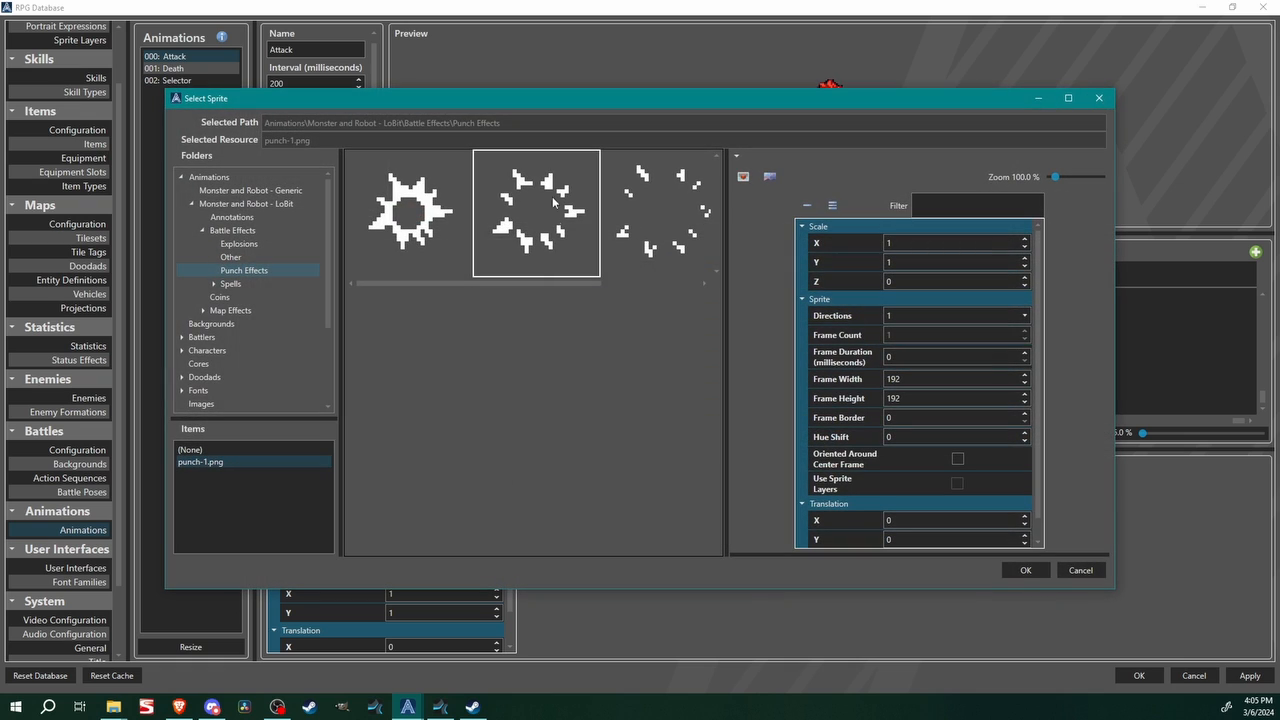
left_click(1078, 570)
left_click(978, 298)
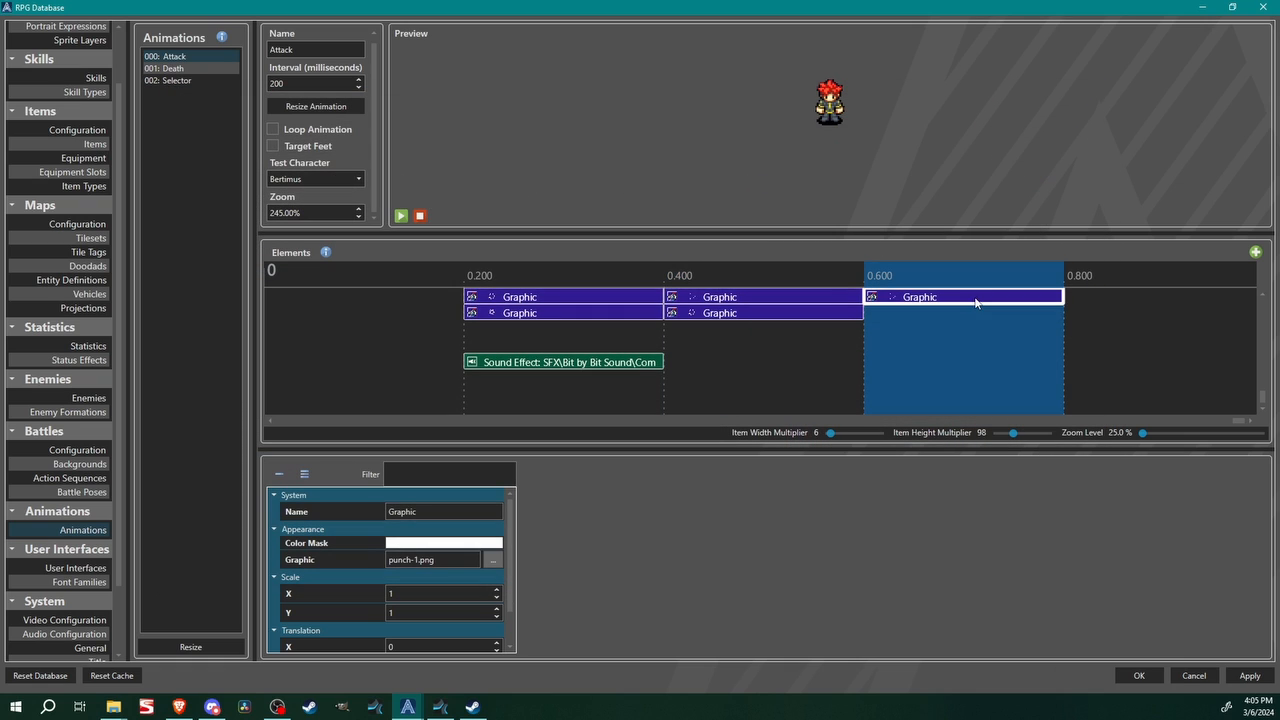
left_click(493, 560)
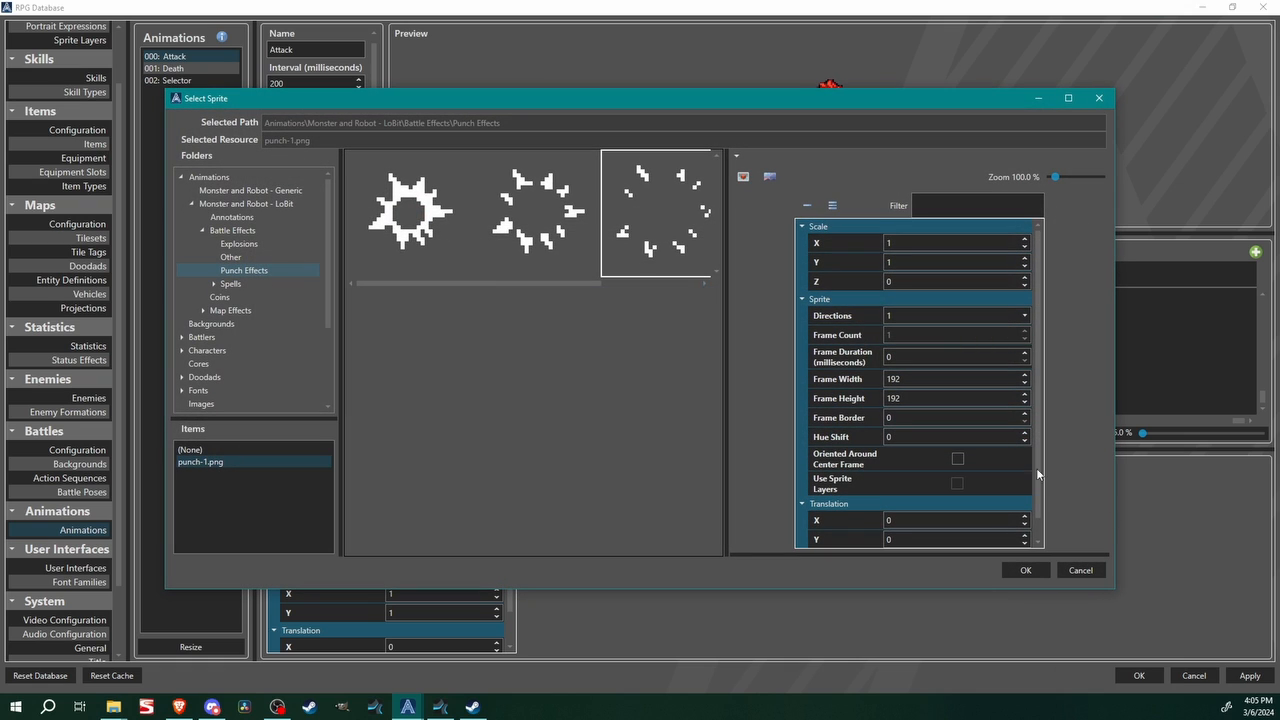
left_click(1080, 570)
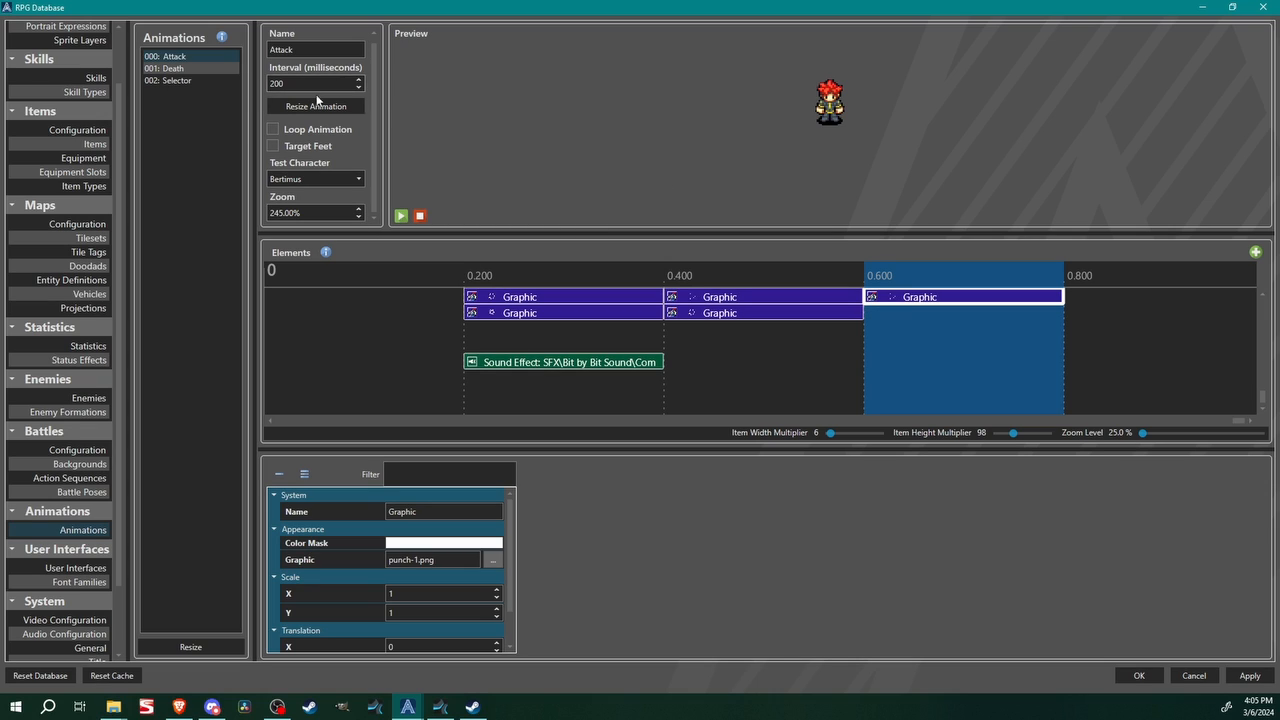
Play the Attack animation's preview and open the Enemy Death animation
left_click(401, 220)
left_click(401, 220)
left_click(173, 69)
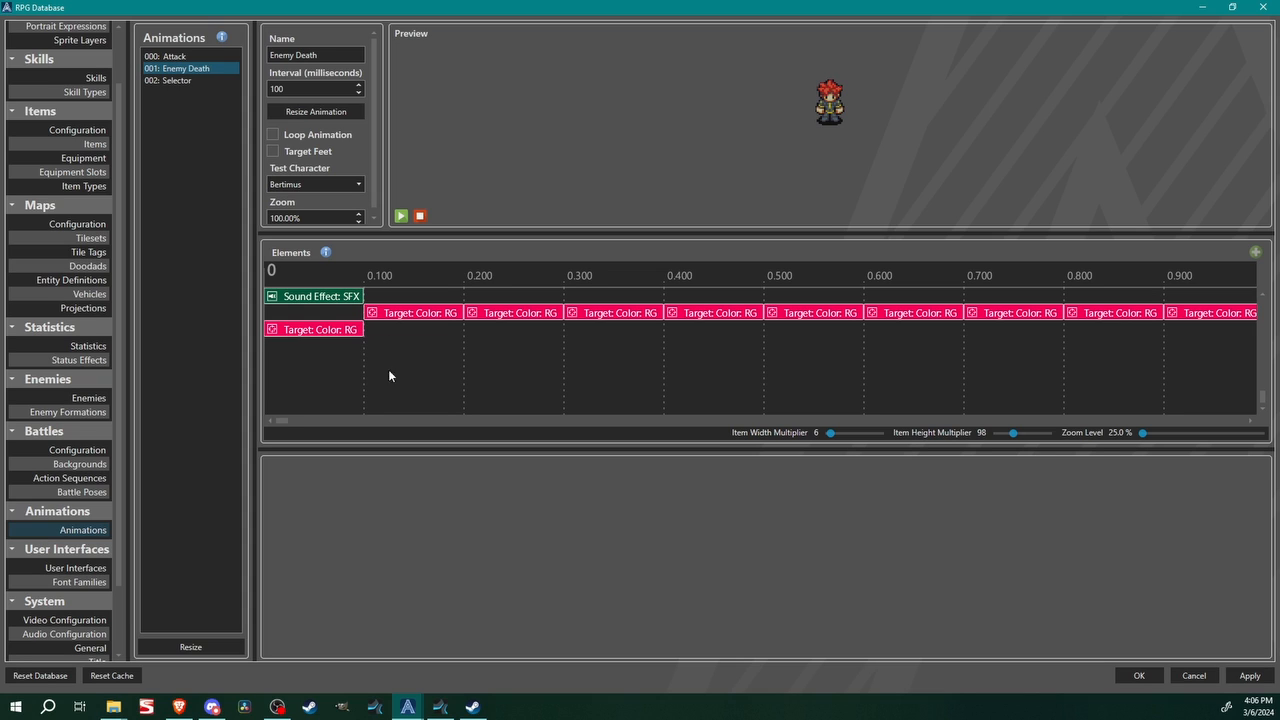
Inspect the Target element at 0 in the Enemy Death animation and the element types that can be added there
left_click(333, 371)
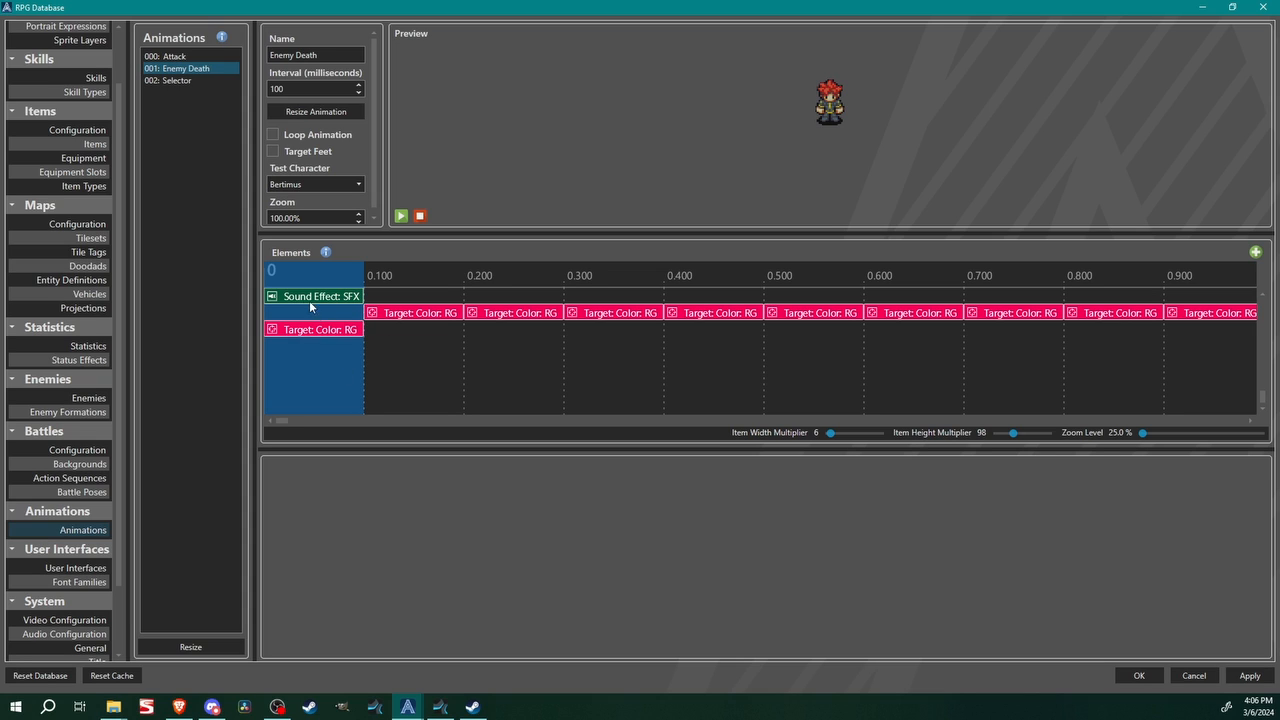
left_click(325, 331)
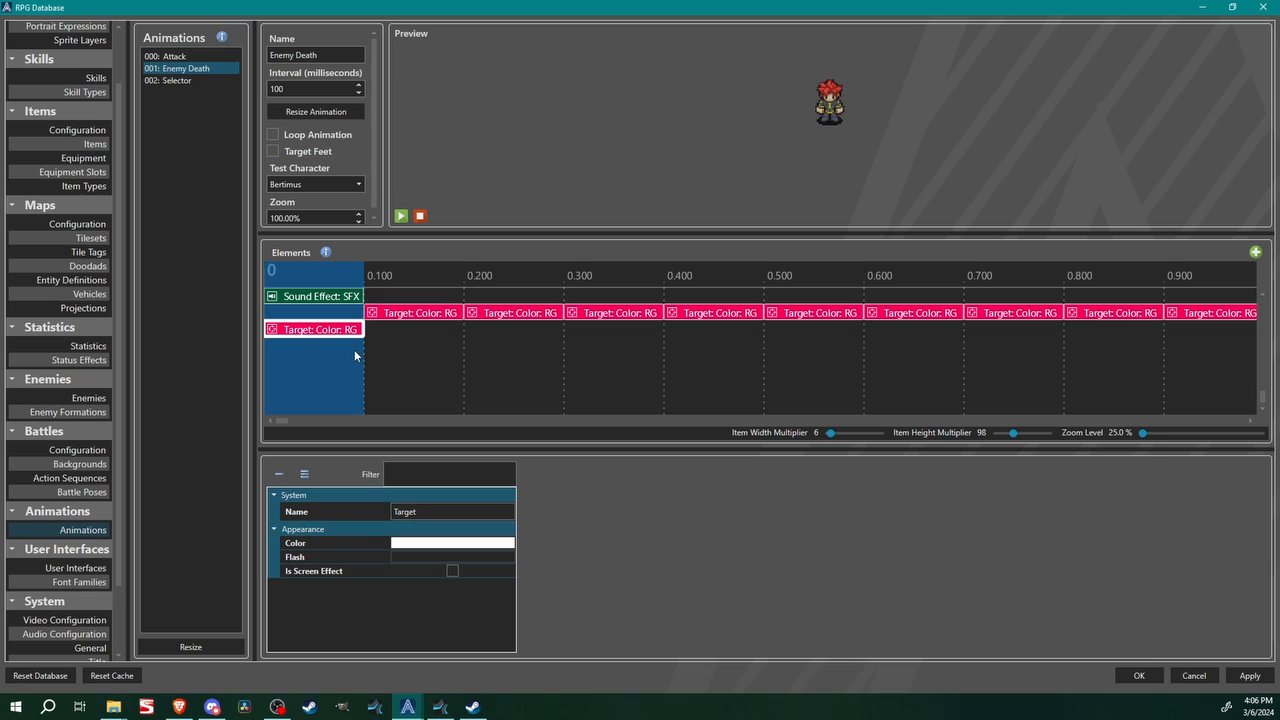
left_click(311, 371)
right_click(311, 369)
mouse_move(360, 400)
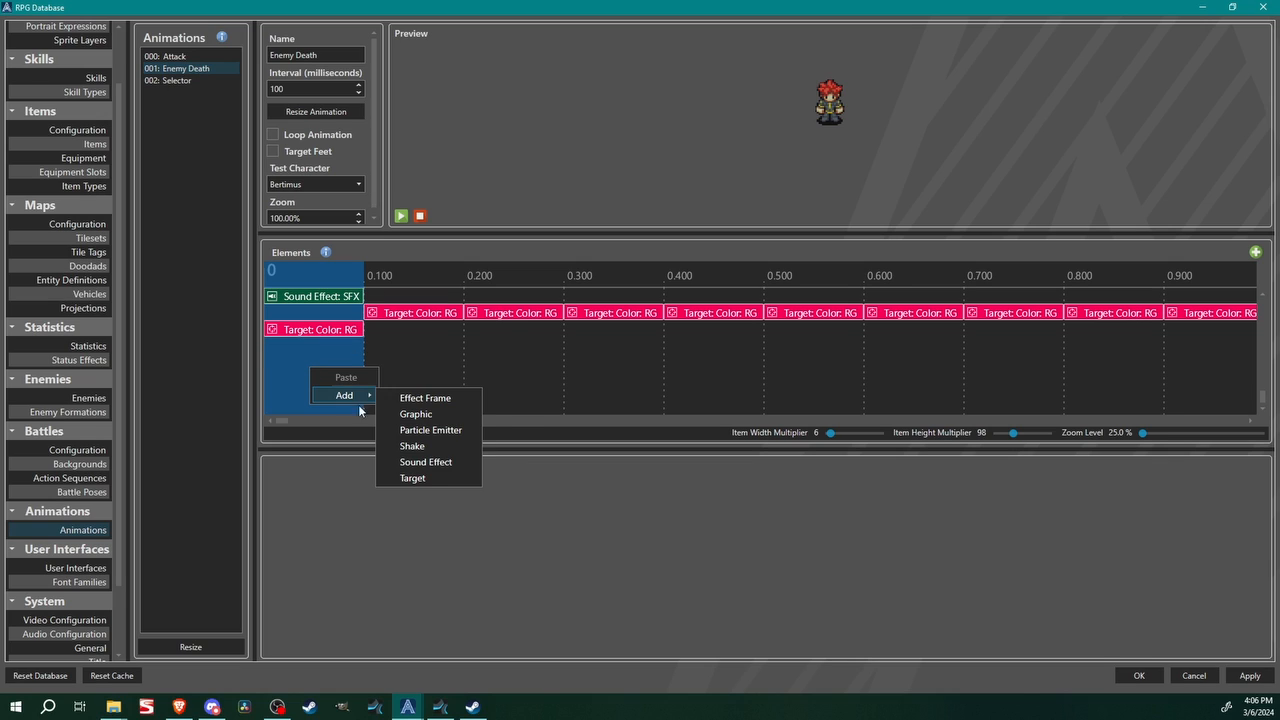
left_click(336, 338)
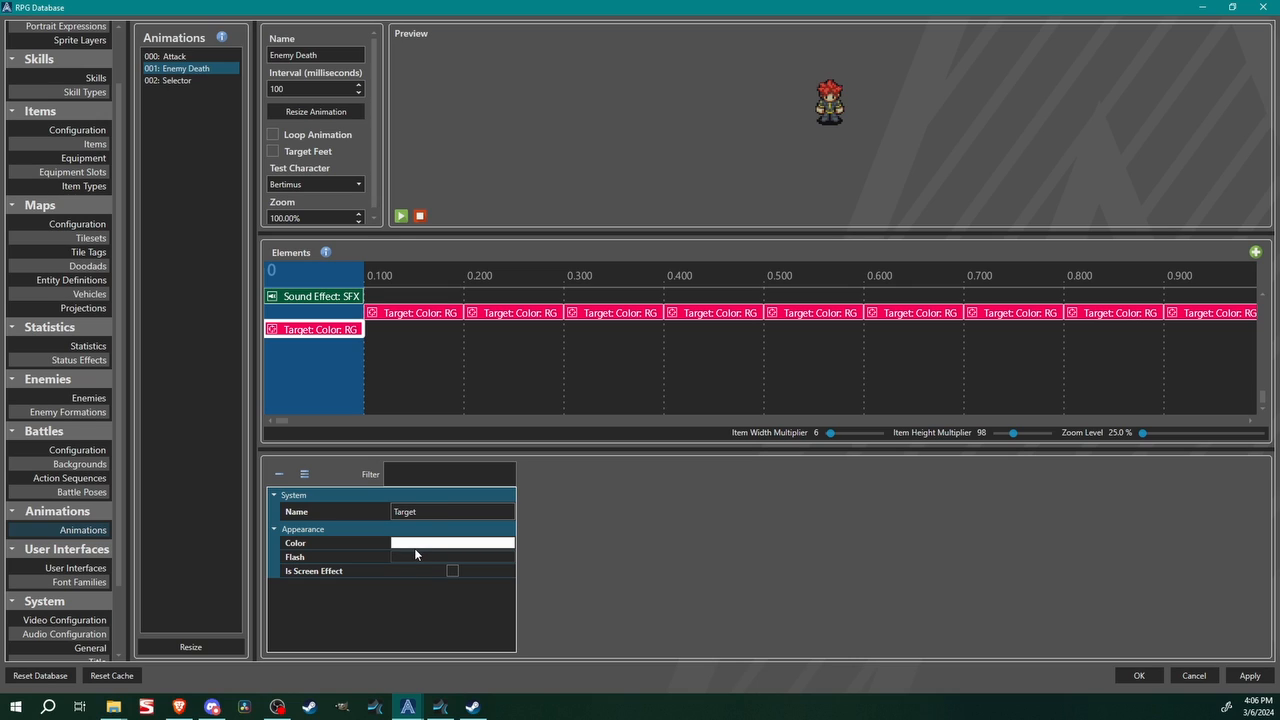
Look through the Enemy Death animation's Target color elements from 0.100 to 0.500
left_click(414, 314)
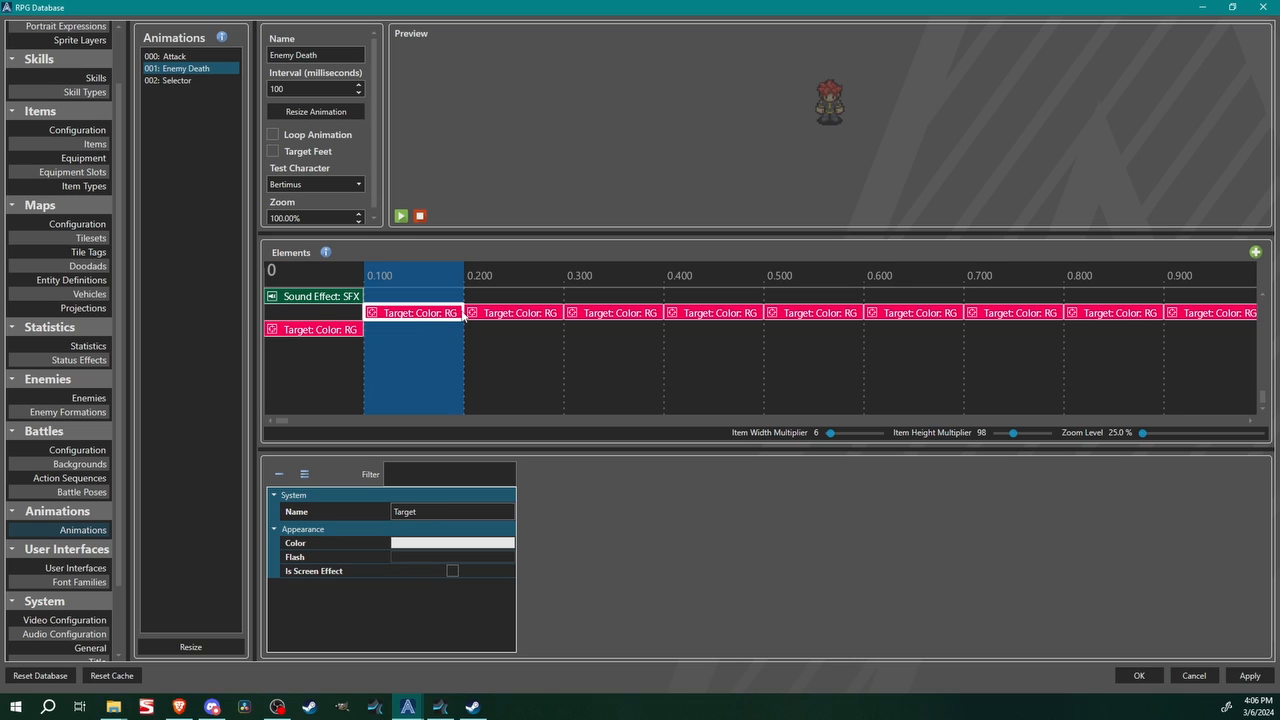
left_click(545, 314)
left_click(612, 314)
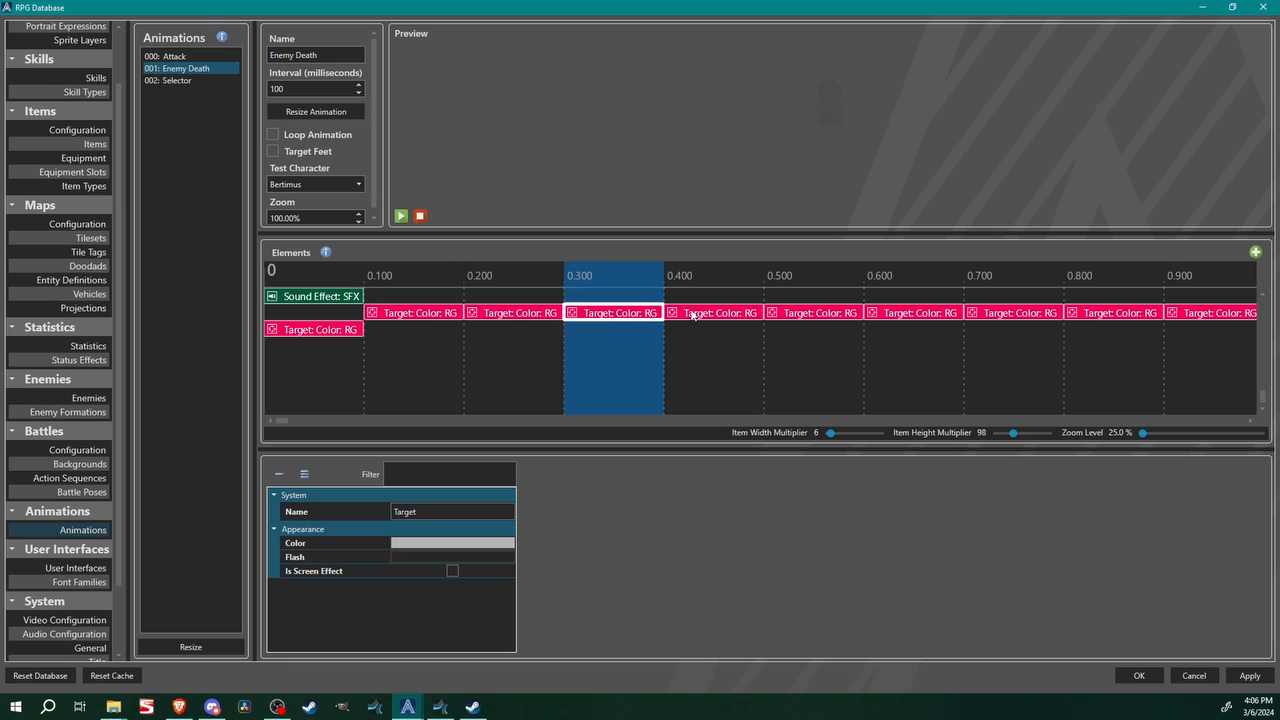
left_click(711, 314)
left_click(808, 314)
left_click_drag(1143, 434, 1145, 438)
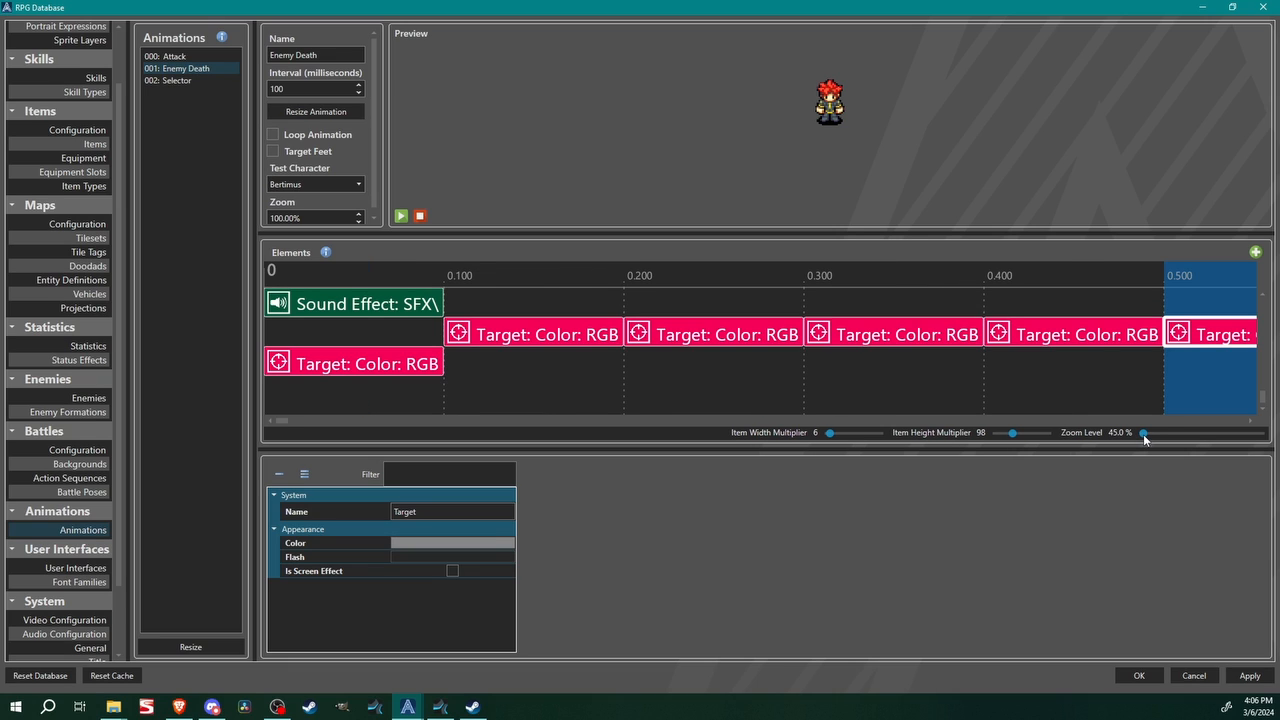
Play the Enemy Death animation's preview several times
left_click(400, 216)
left_click(400, 216)
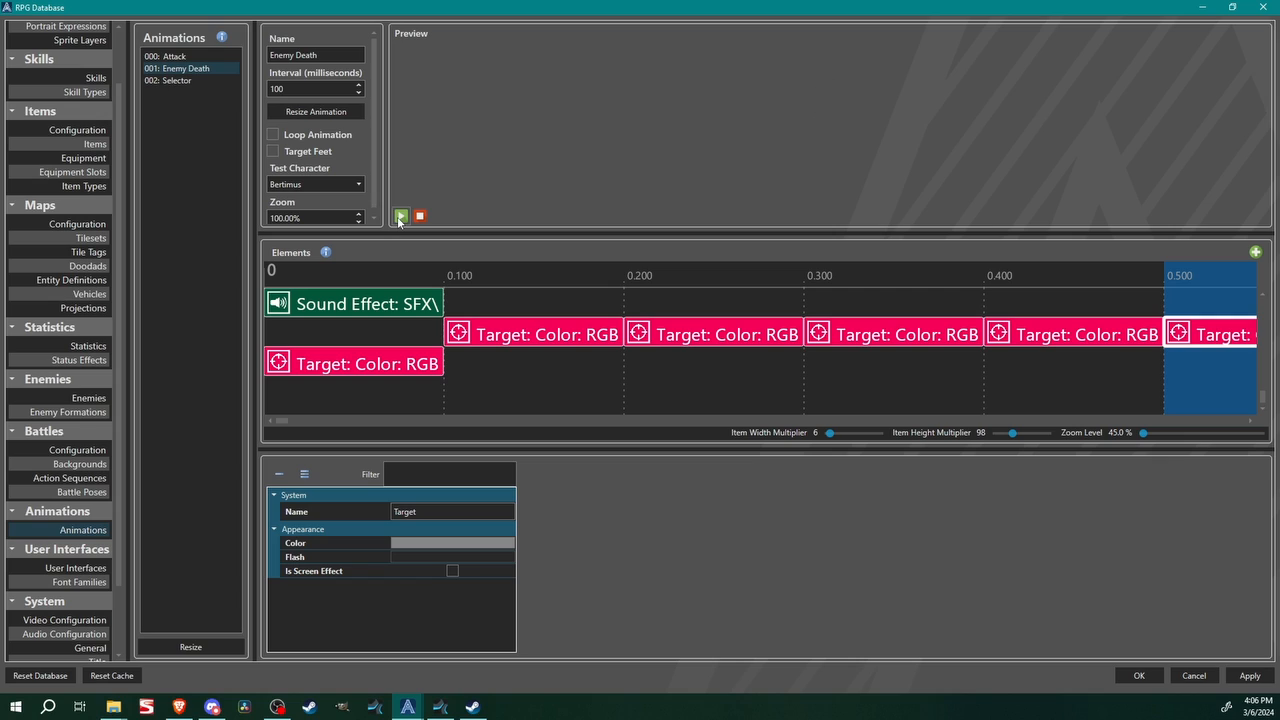
left_click(400, 216)
left_click(400, 216)
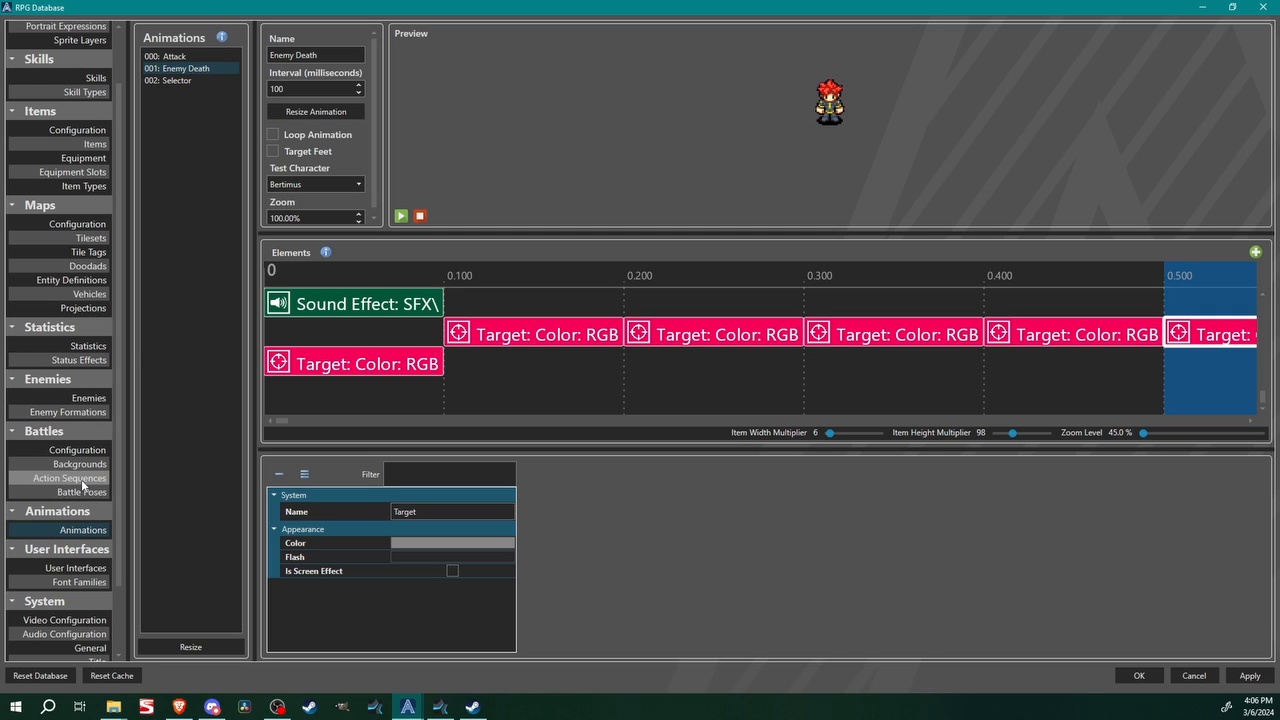
In the Attack action sequence, assign the Attack animation to the Animation element at 0.200
left_click(70, 478)
left_click(176, 57)
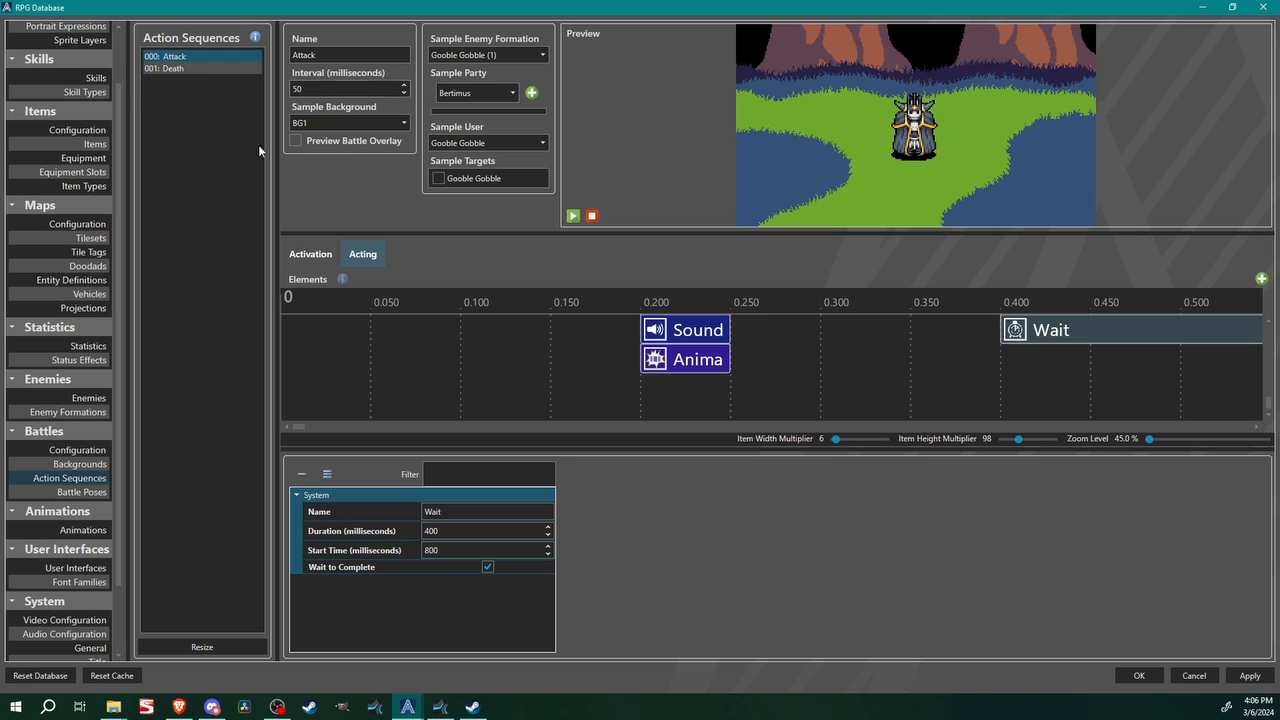
left_click(709, 368)
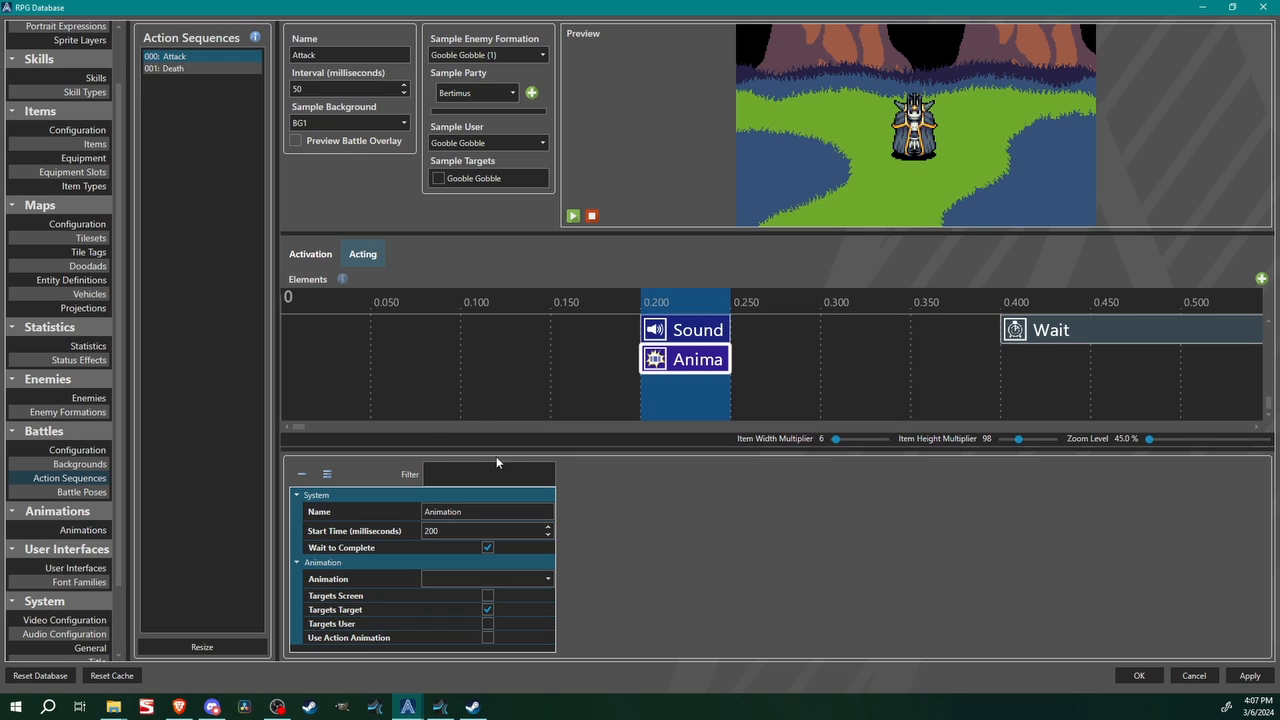
left_click(448, 580)
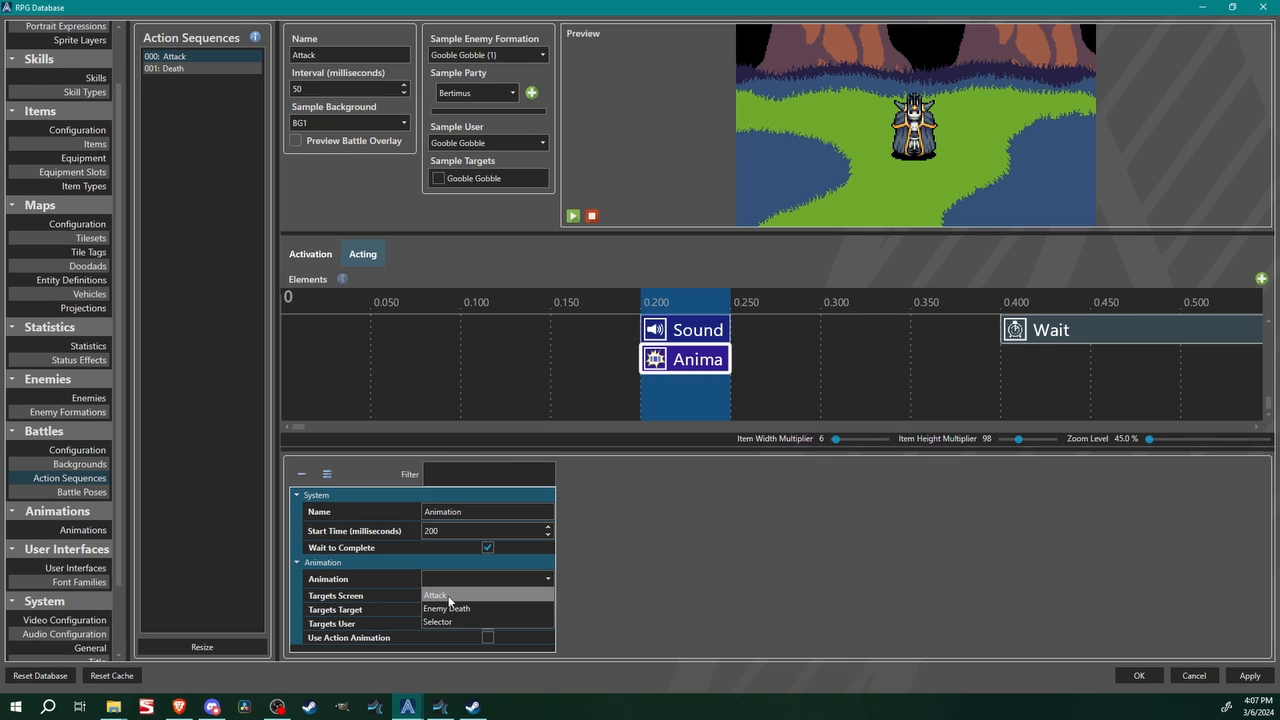
left_click(449, 597)
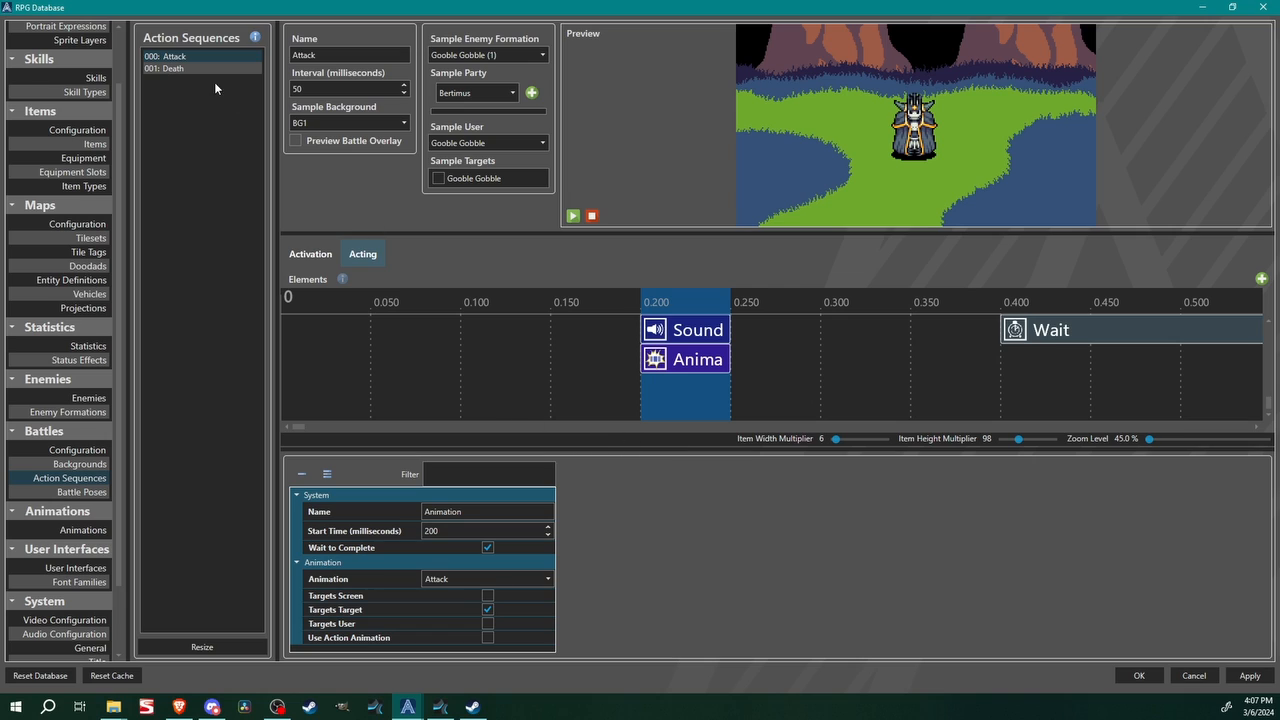
In the Death action sequence, assign the Enemy Death animation to the Animation element at 0
left_click(170, 68)
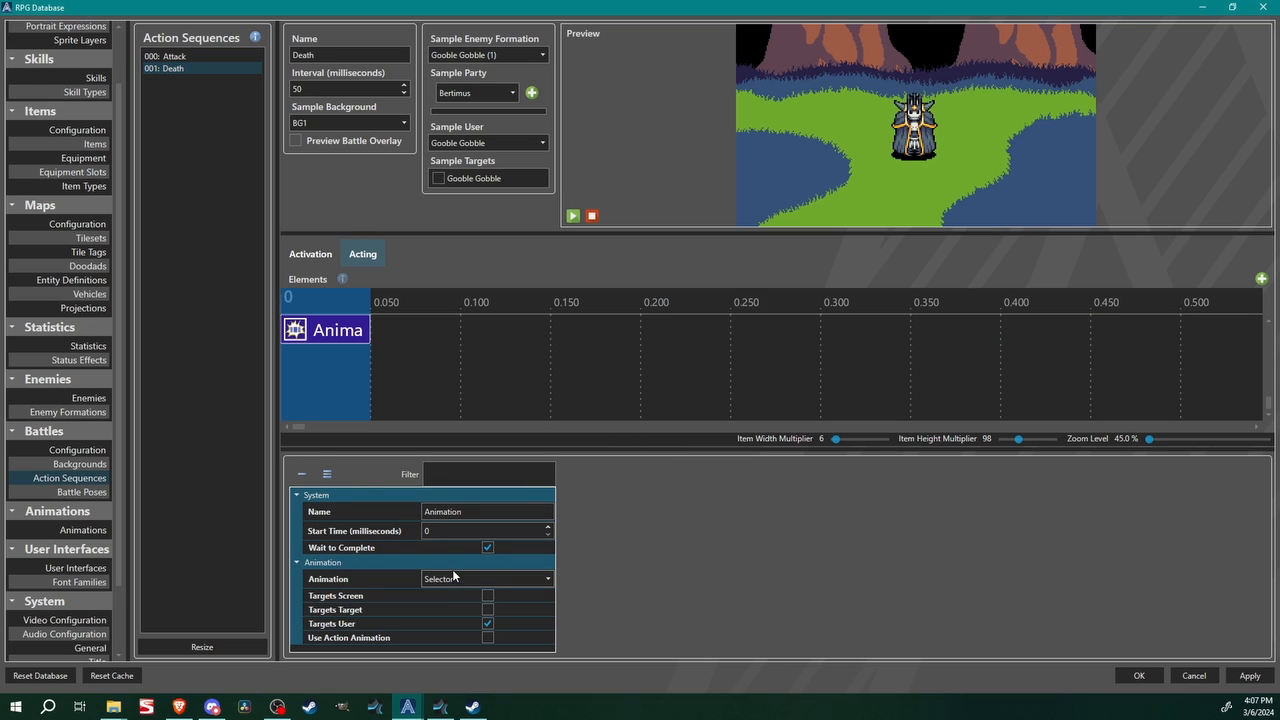
left_click(455, 577)
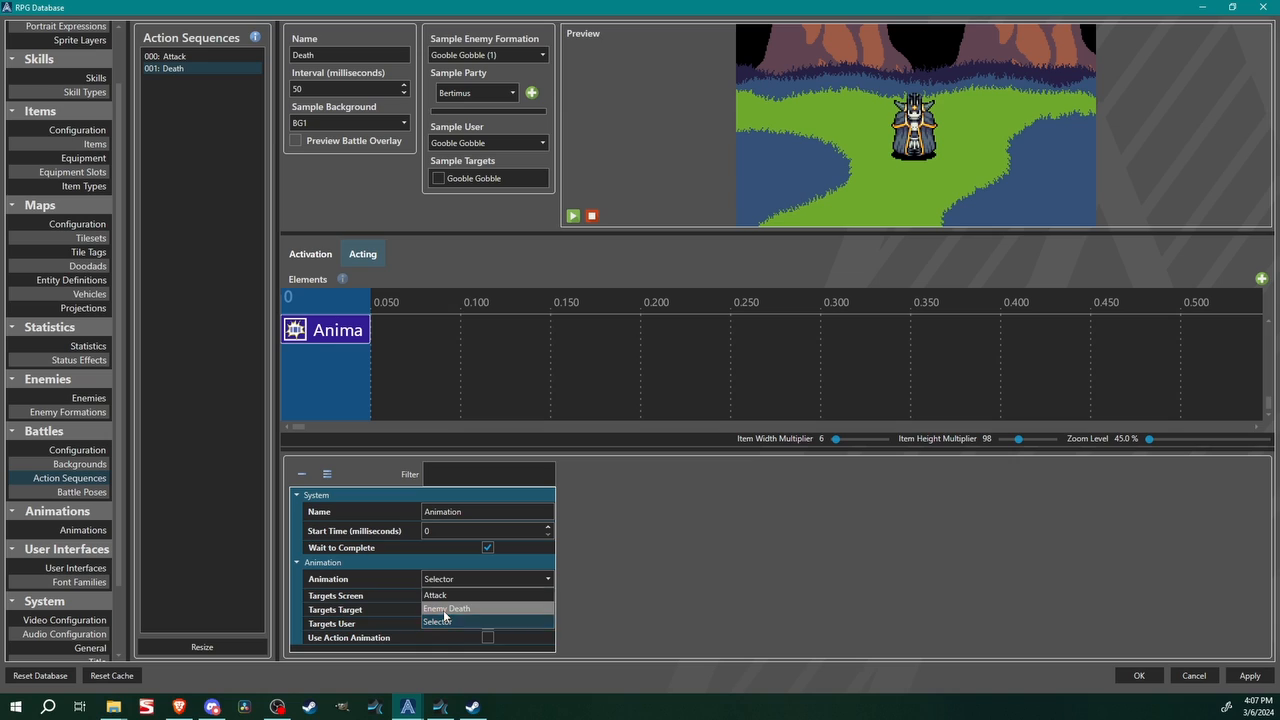
left_click(444, 610)
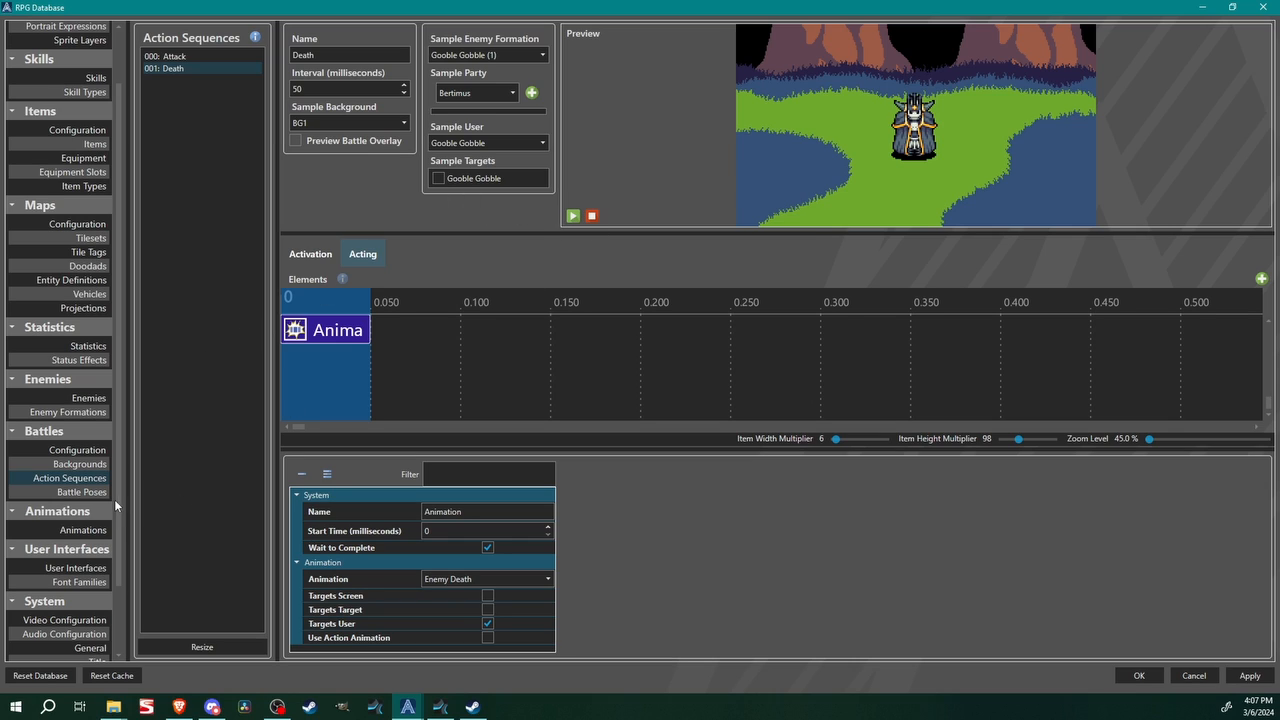
Open the database's Status Effects and resize the list to two entries
scroll(127, 525, "down", 2)
scroll(129, 550, "down", 2)
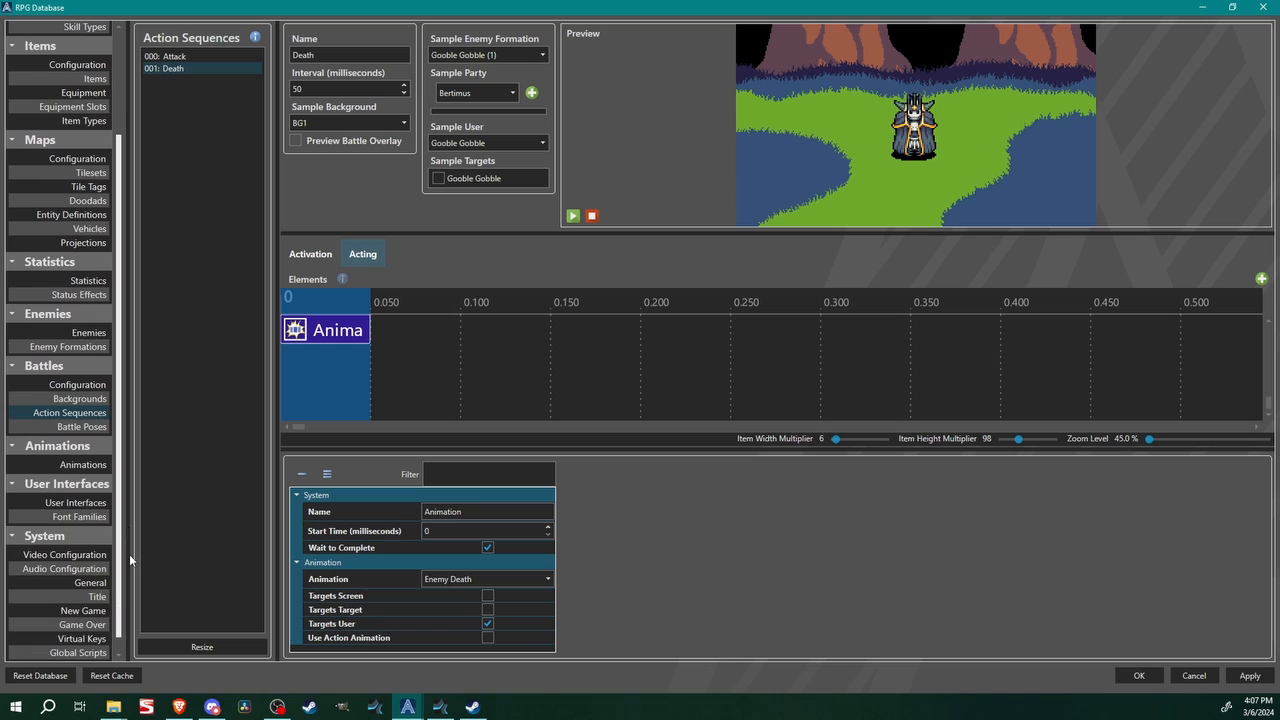
left_click(178, 707)
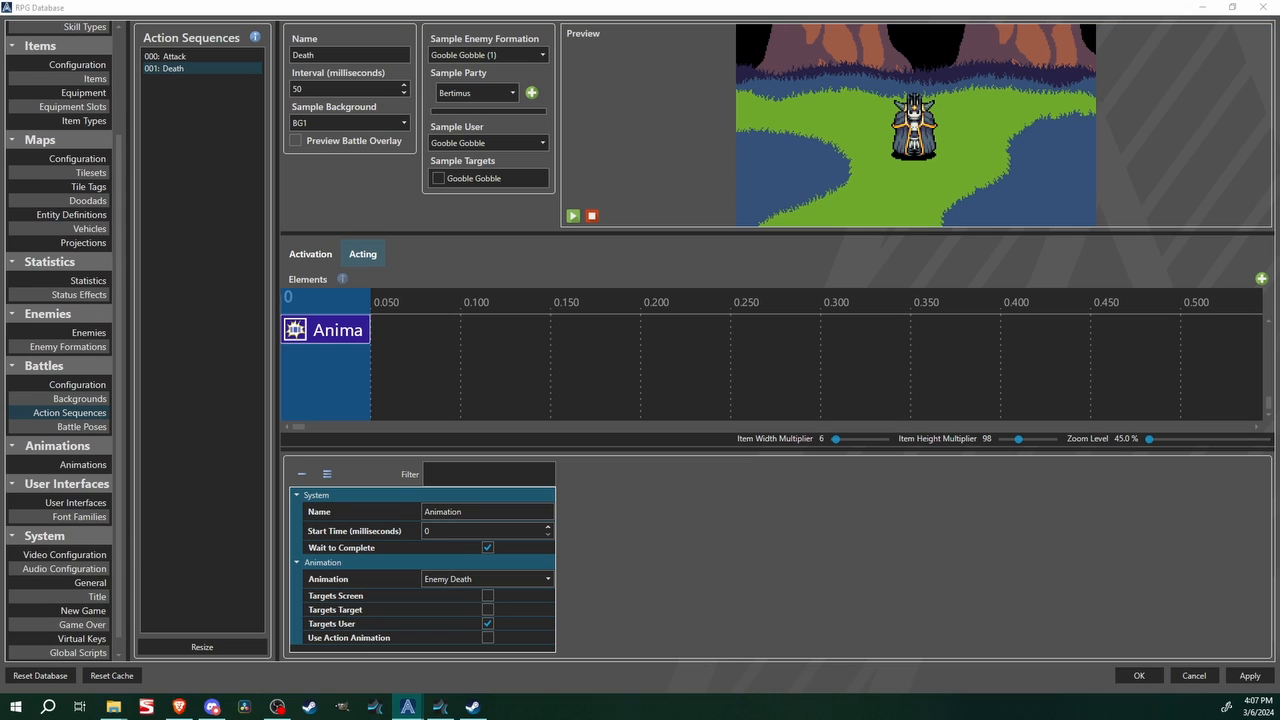
left_click(283, 378)
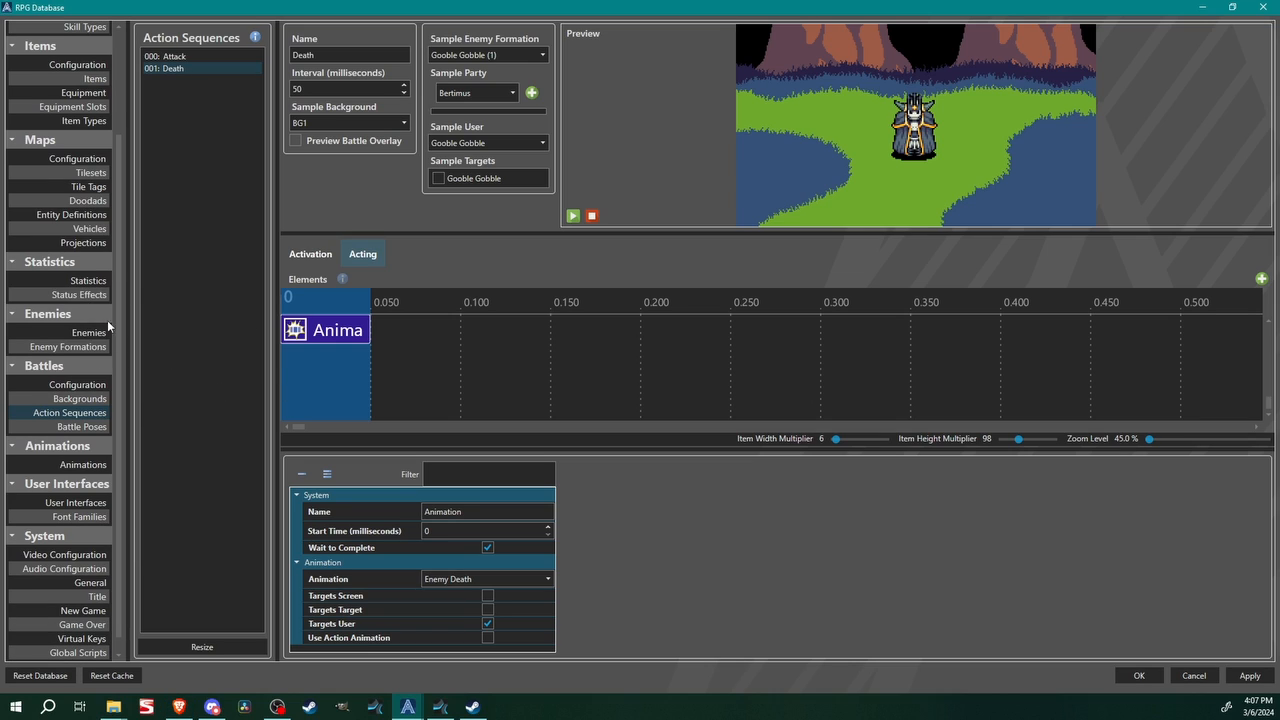
scroll(114, 303, "down", 1)
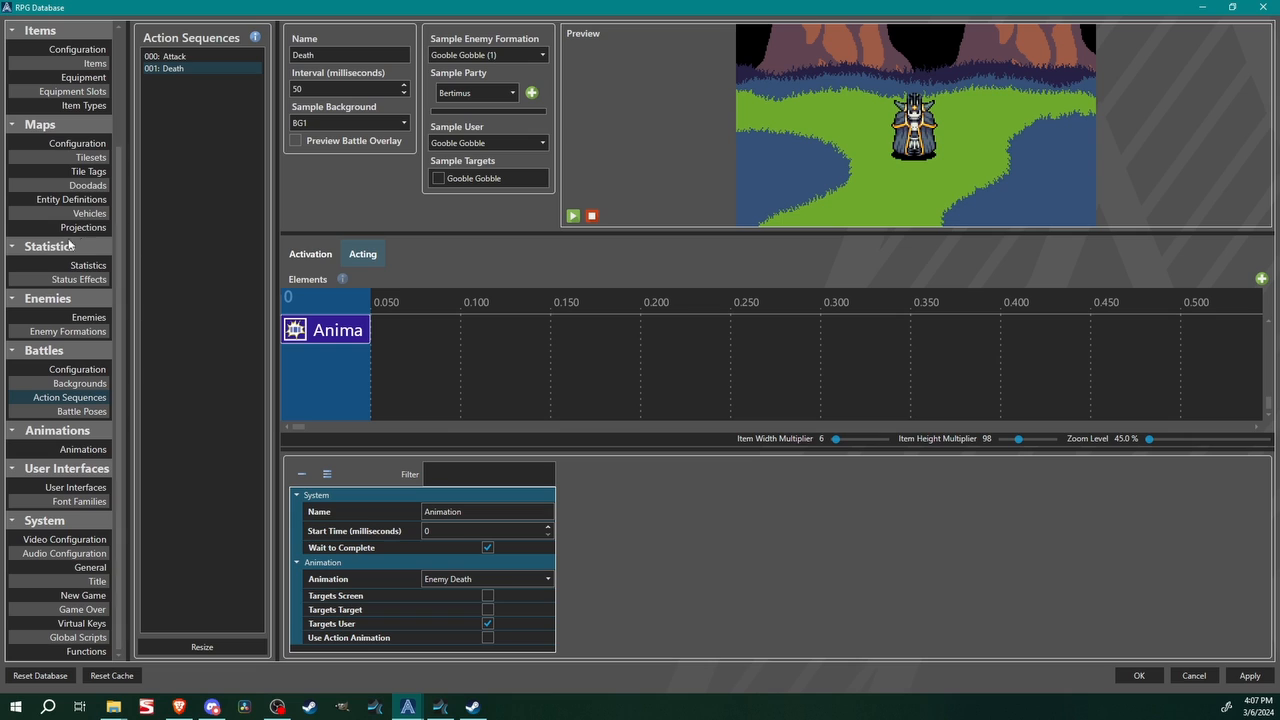
left_click(79, 282)
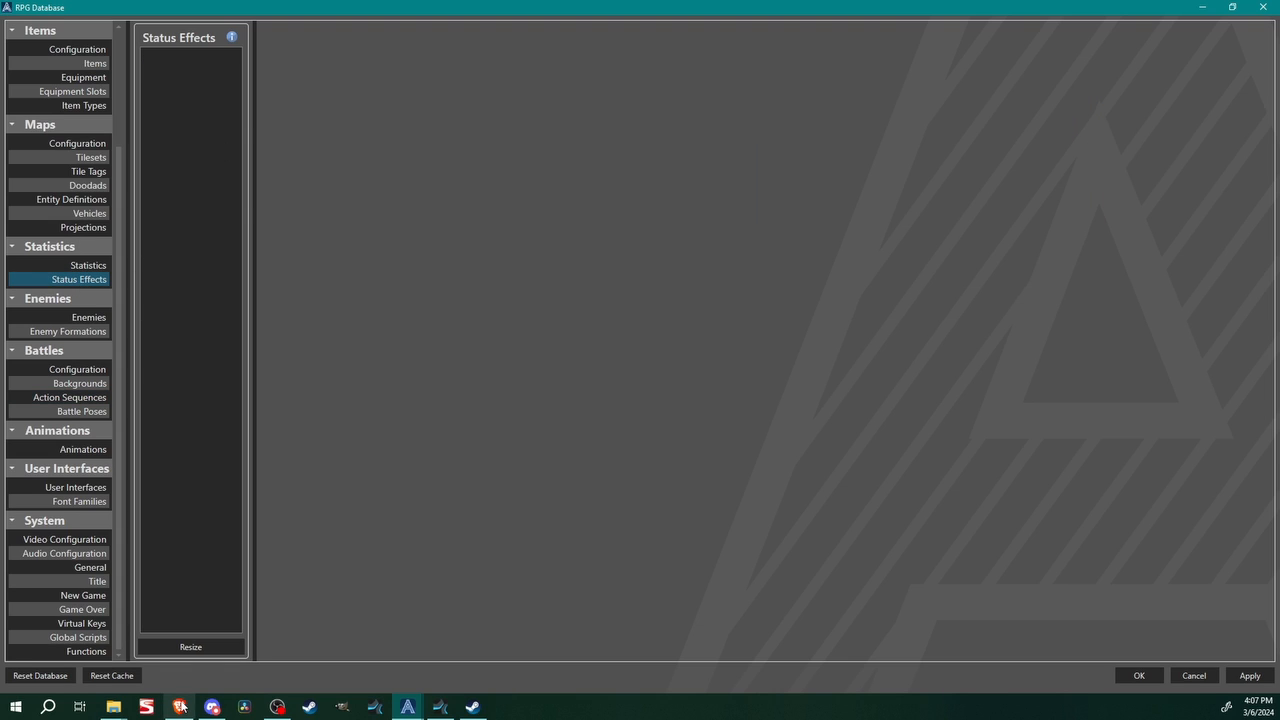
left_click(189, 647)
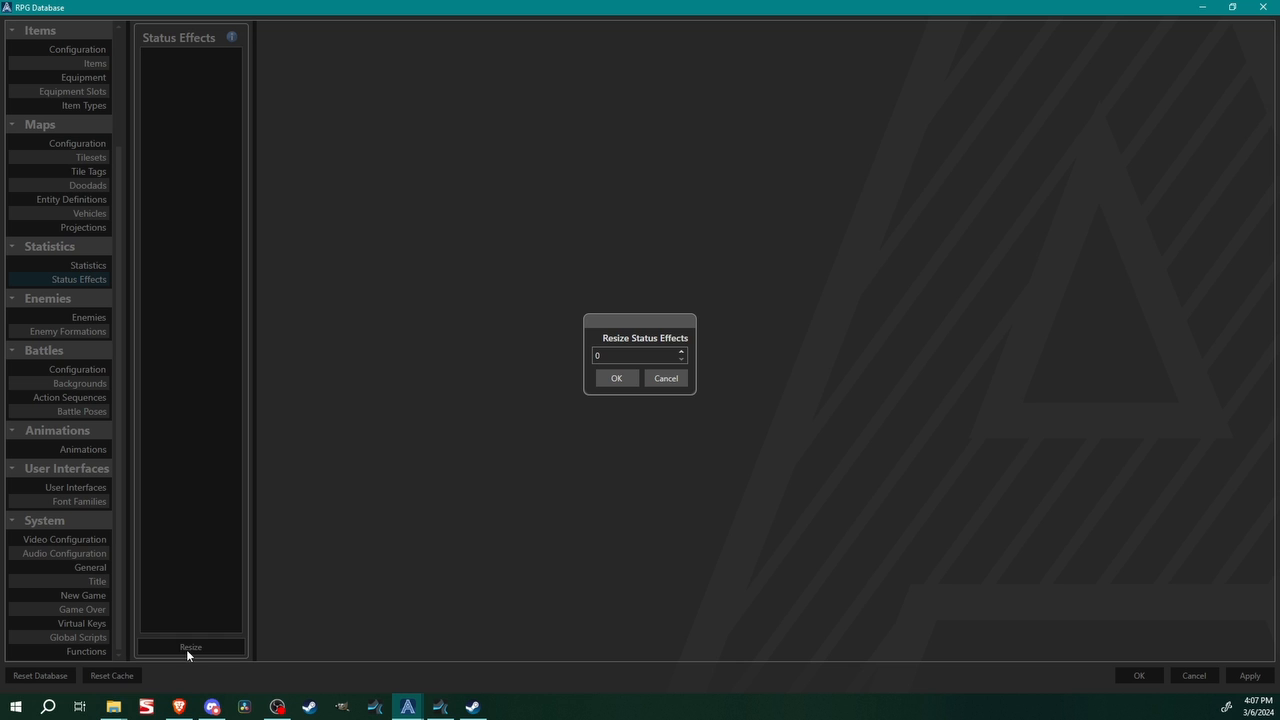
left_click(616, 378)
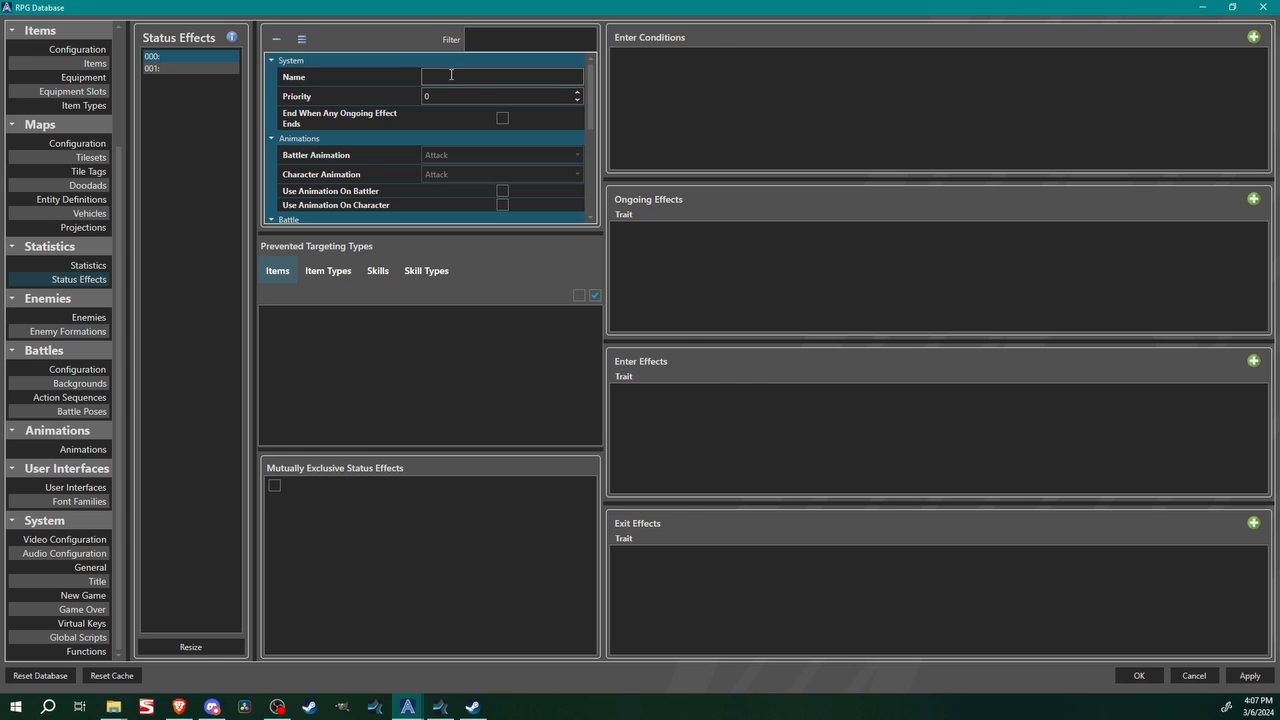
Name the first status effect Hero KO
type("Hero Ko")
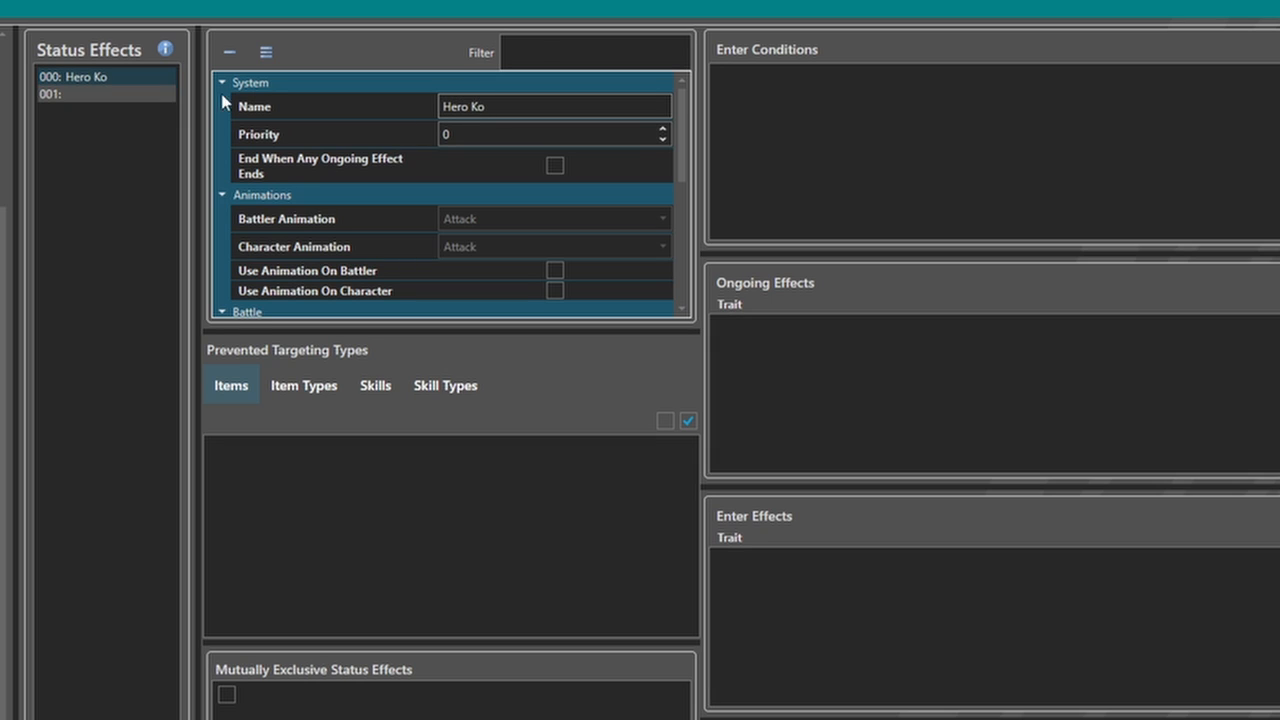
key("BackSpace")
type("O")
Name the second status effect Enemy KO
left_click(50, 94)
left_click(552, 106)
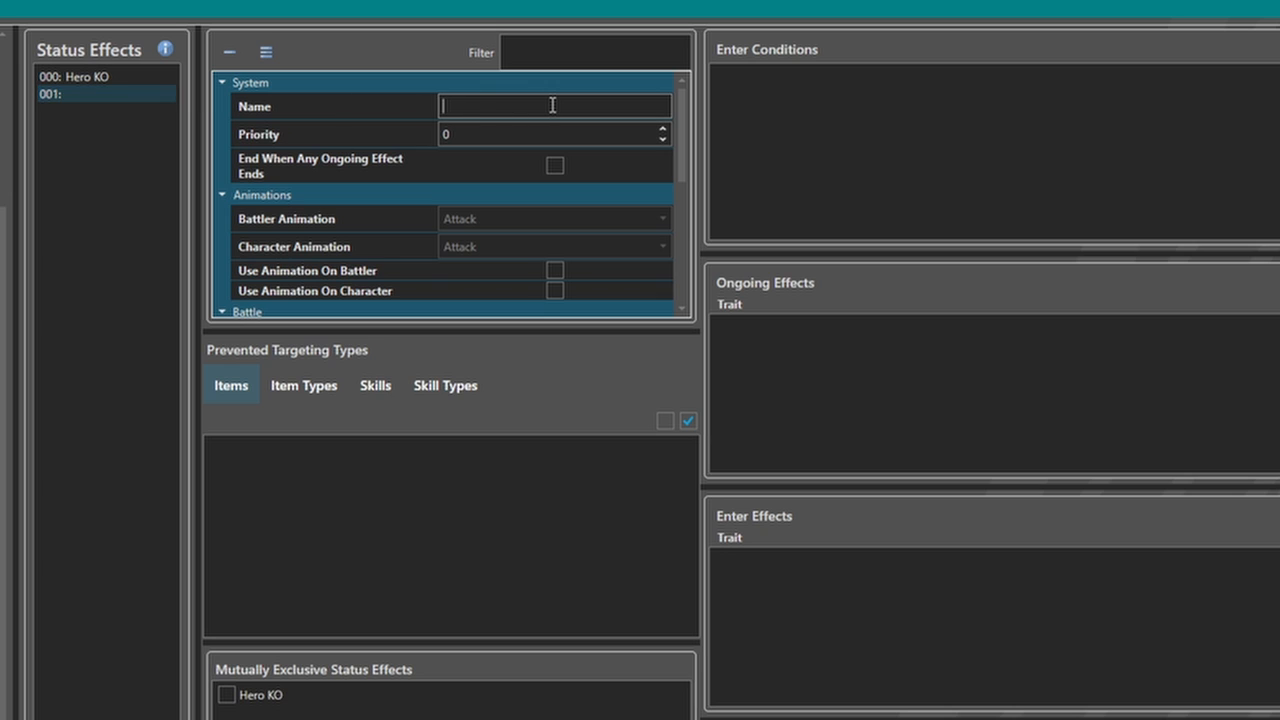
type("Enemey KO")
key("BackSpace")
key("BackSpace")
key("BackSpace")
key("BackSpace")
key("BackSpace")
type("KO")
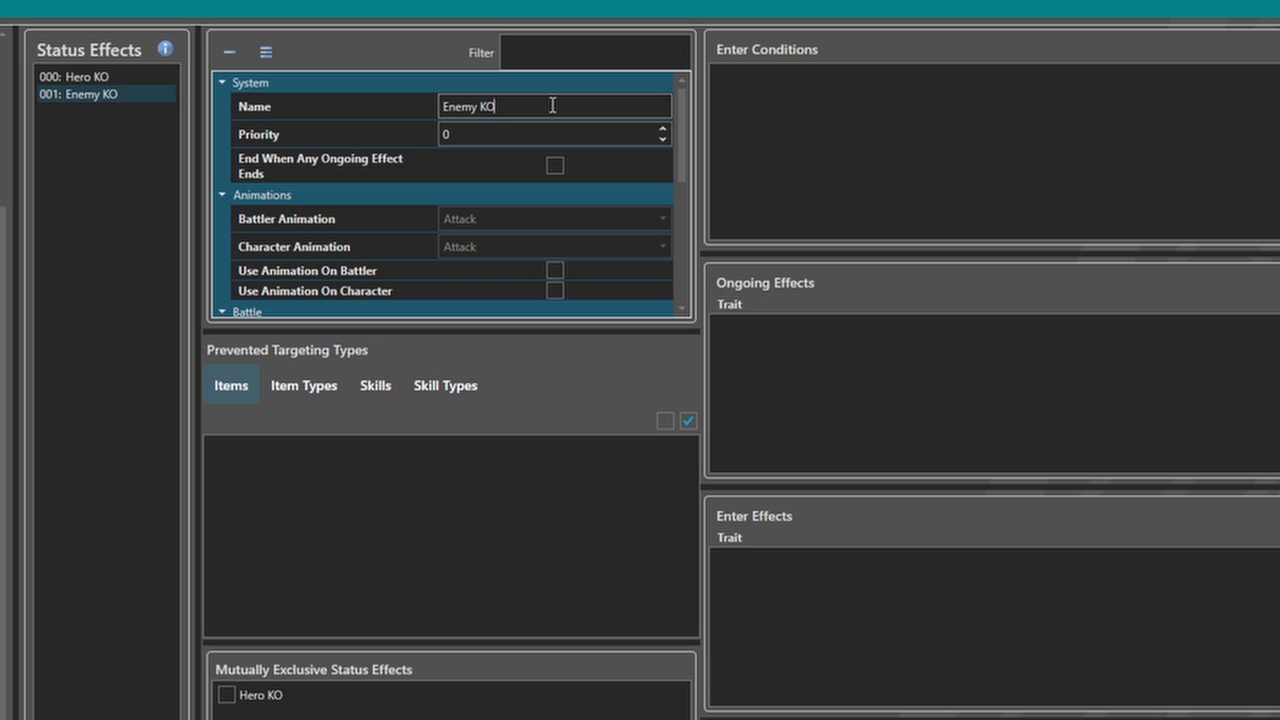
For the Enemy KO status effect, enable using an animation on the battler and set the battler animation to Enemy Death
left_click(75, 77)
left_click(85, 97)
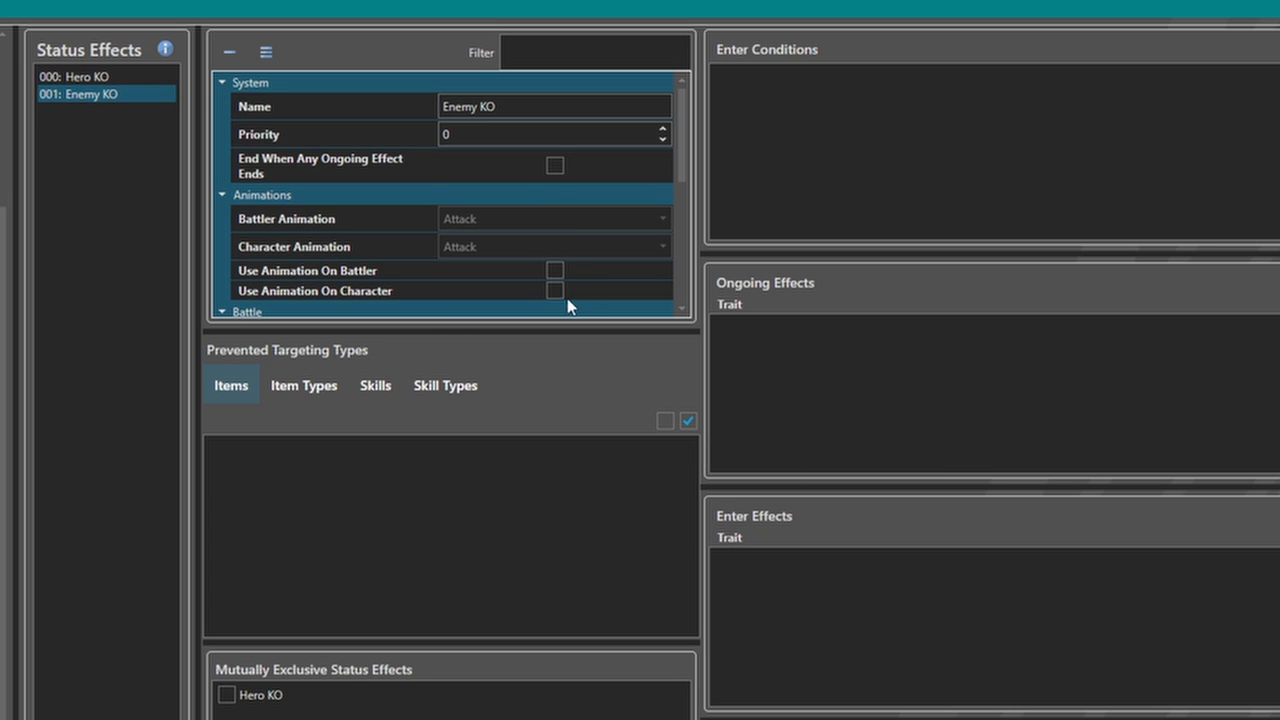
left_click(555, 270)
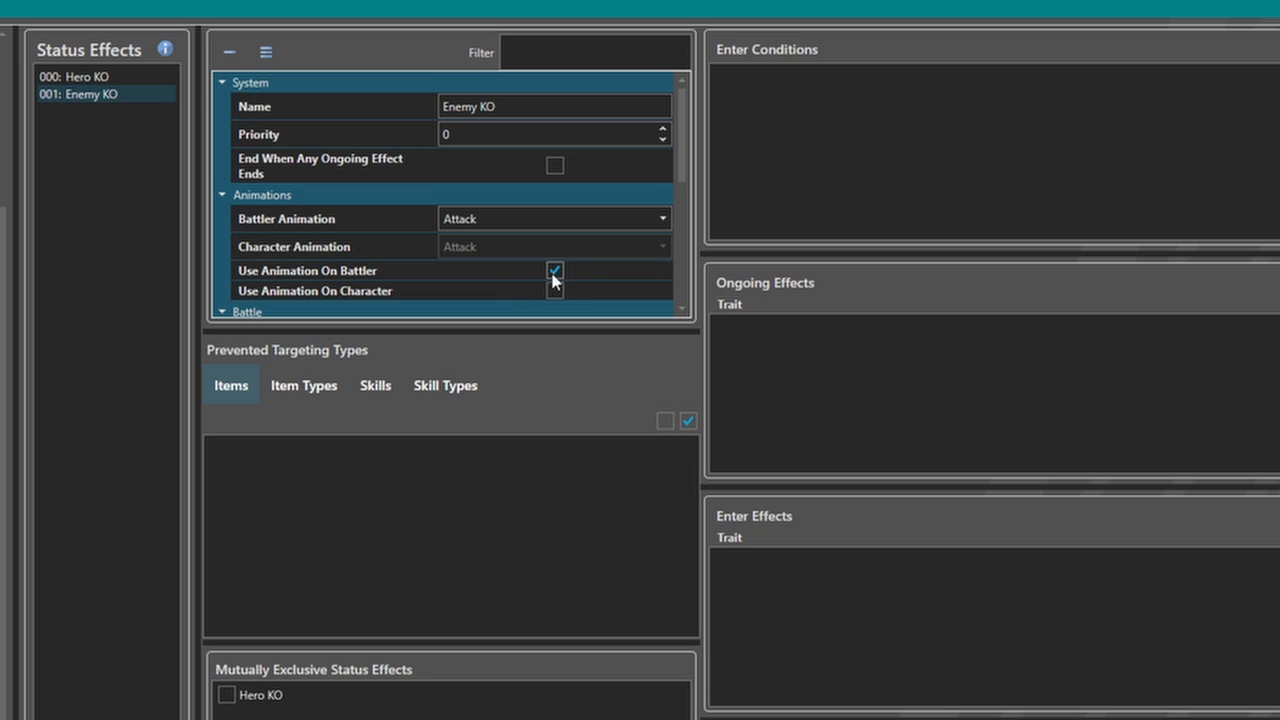
left_click(493, 216)
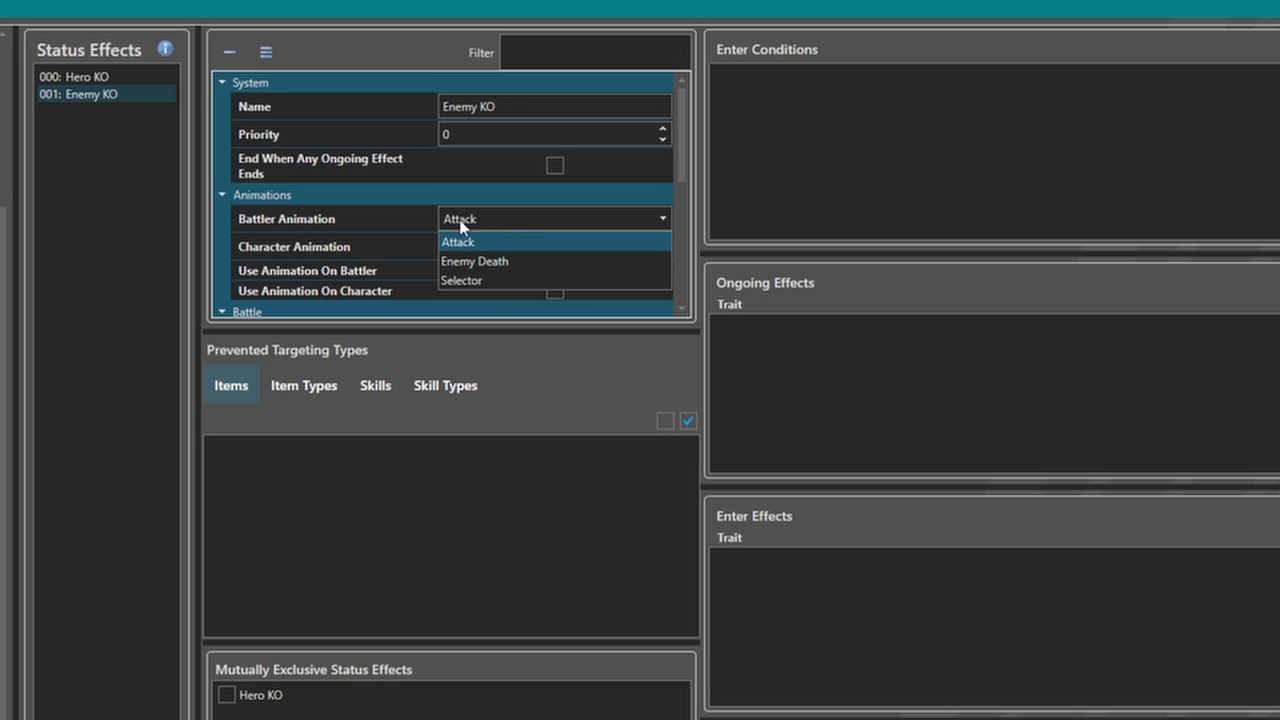
left_click(484, 262)
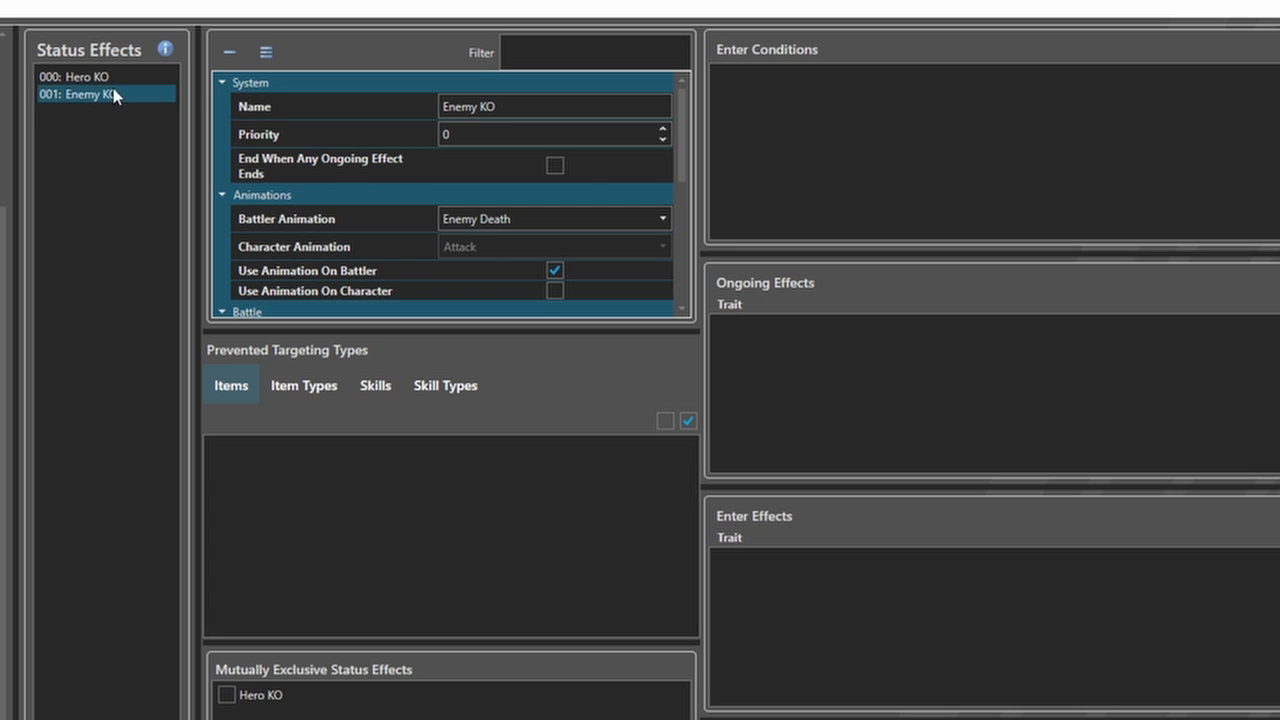
For the Hero KO status effect, enable using an animation on the battler and choose Enemy Death as its battler animation
left_click(86, 79)
left_click(88, 94)
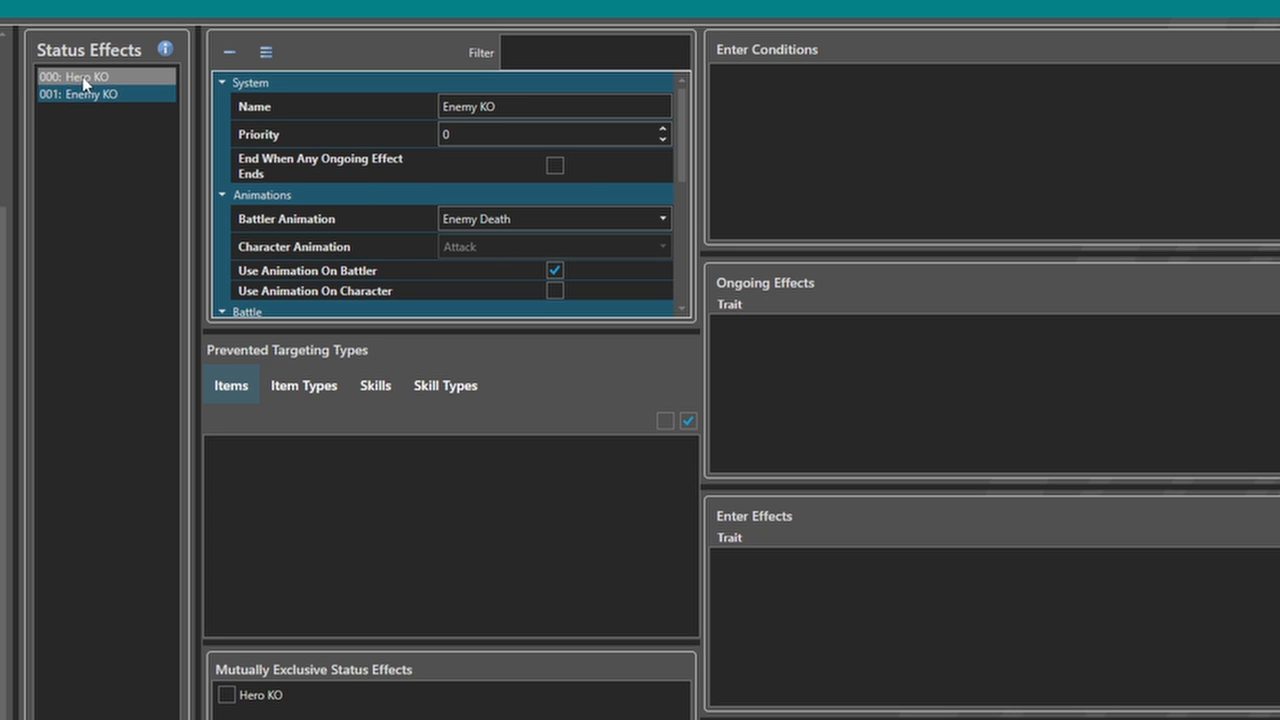
left_click(84, 78)
left_click(555, 270)
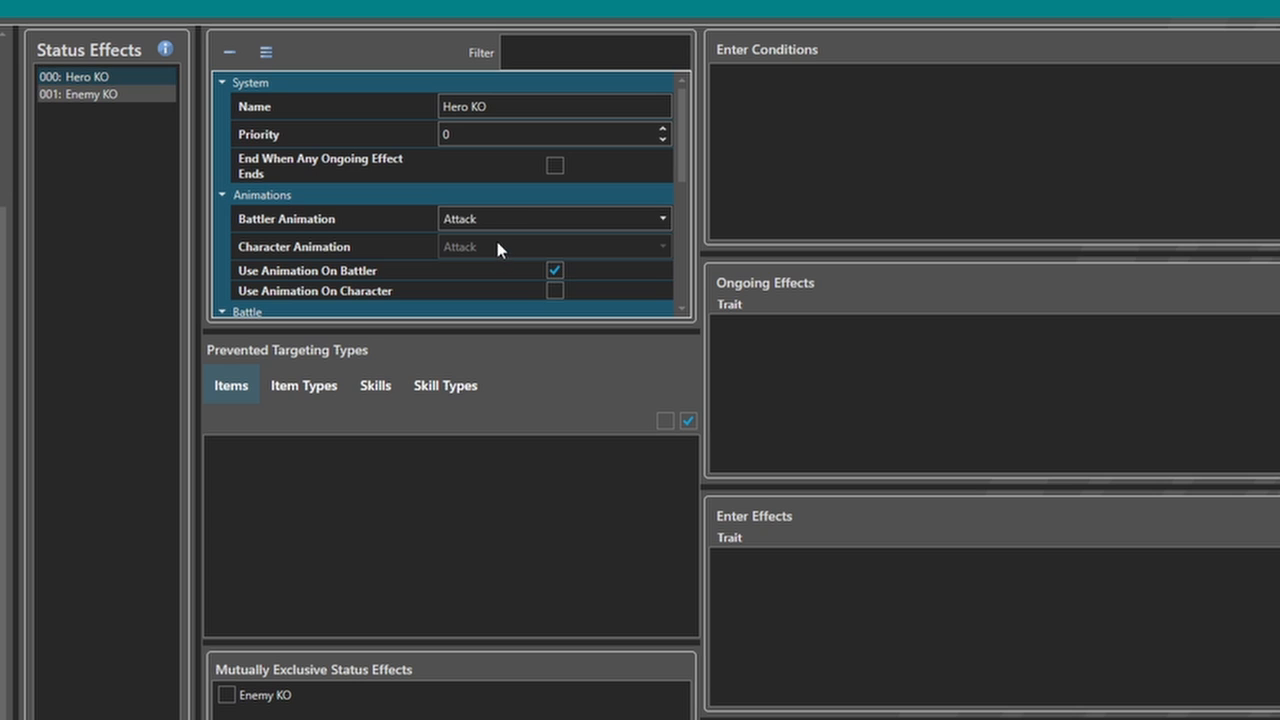
left_click(470, 222)
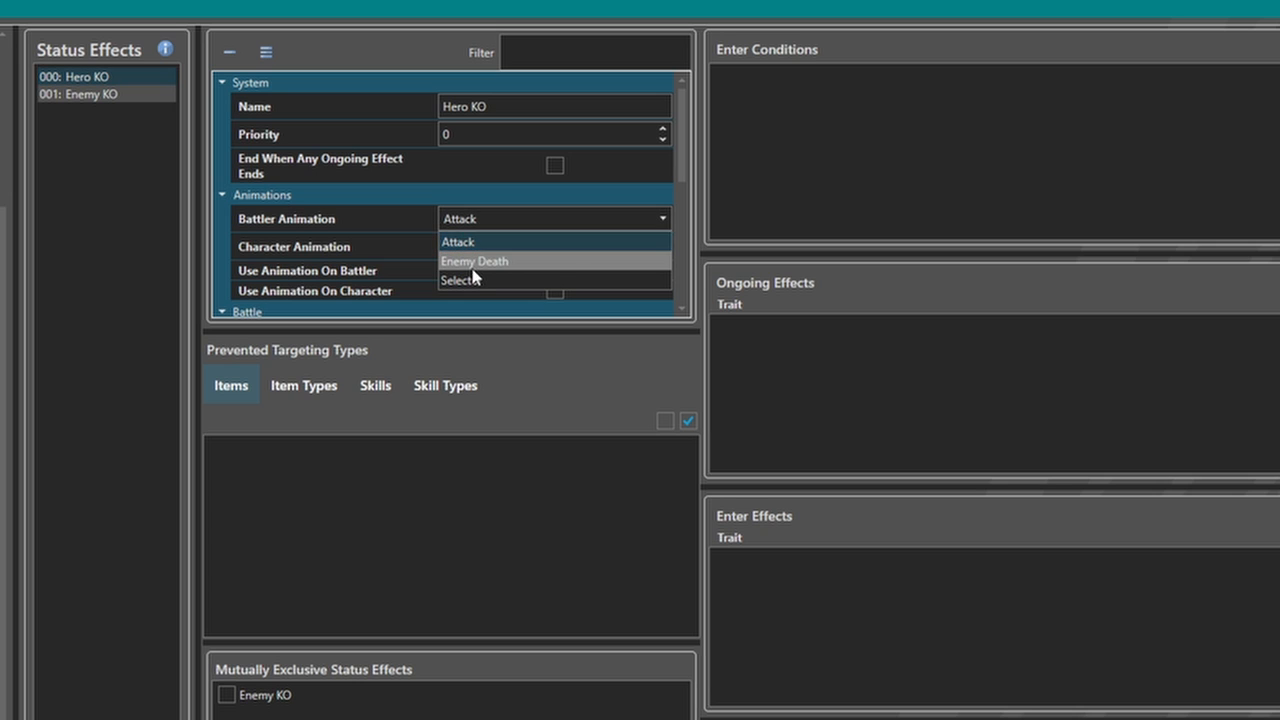
left_click(470, 262)
left_click(60, 93)
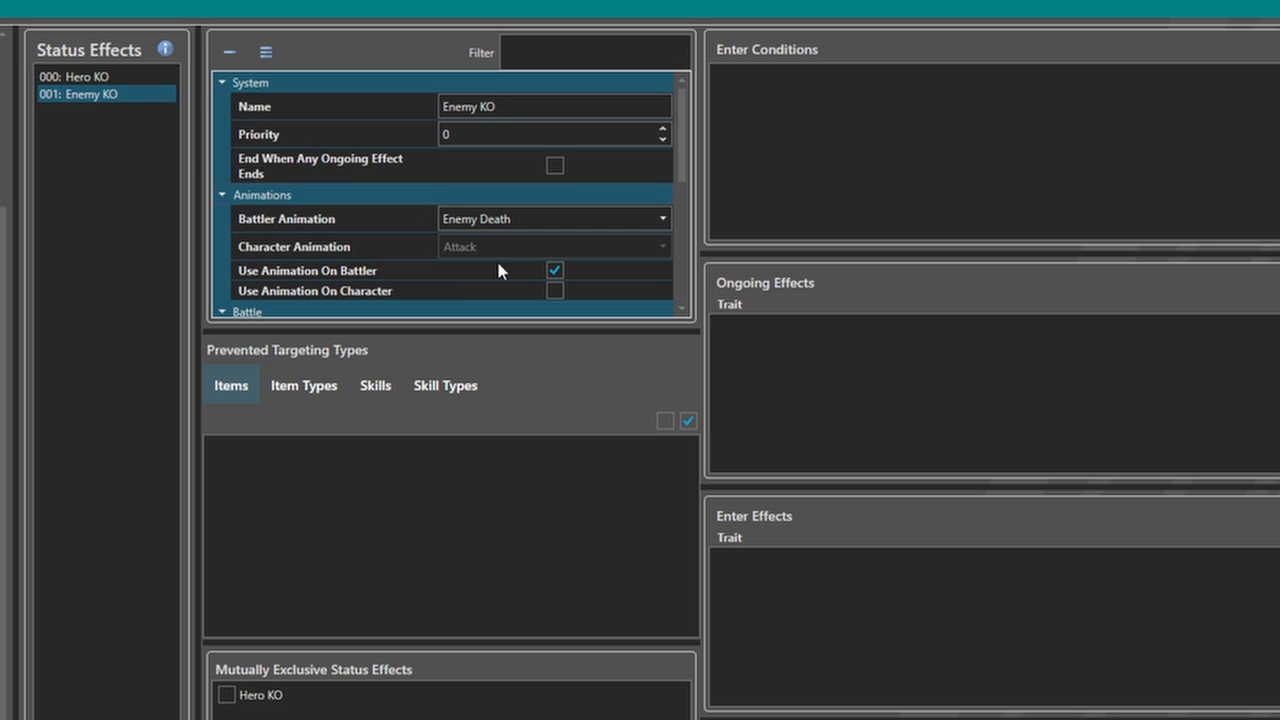
For the Enemy KO status effect, enable clearing battle actions, removing the enemy from battle and granting rewards, leaving Remove After Battle off
left_click_drag(686, 178, 706, 229)
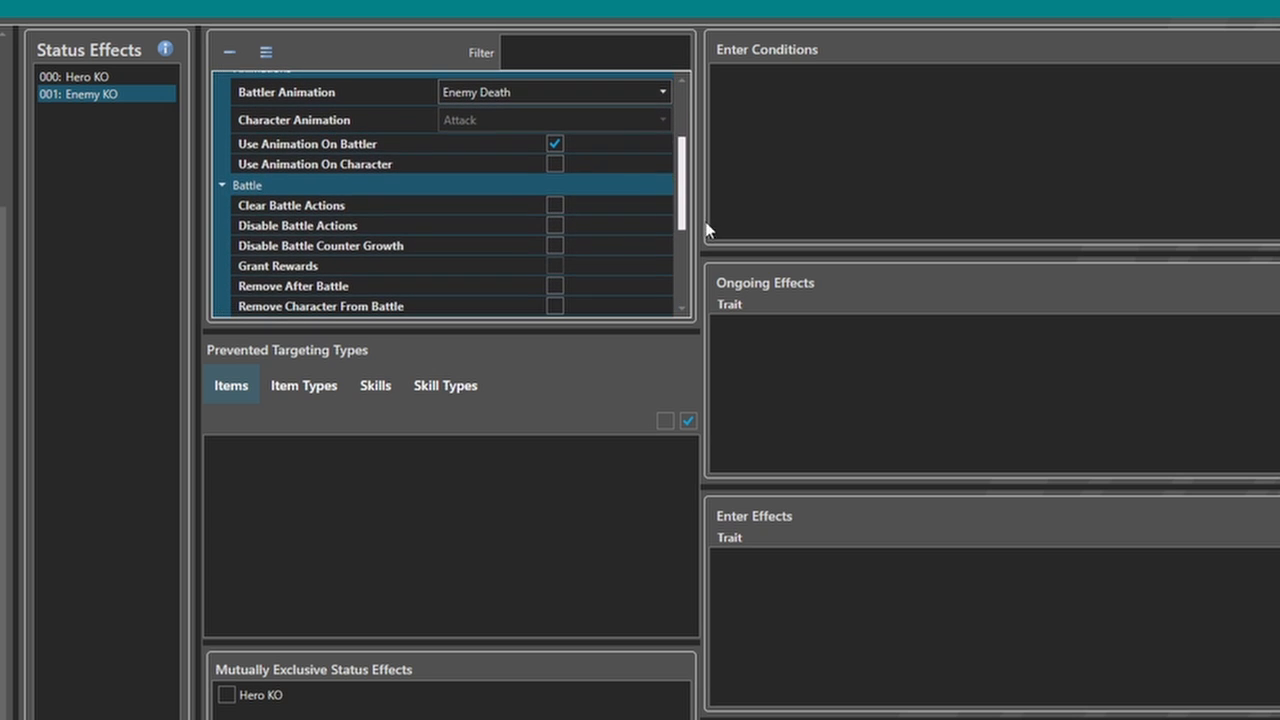
left_click(555, 206)
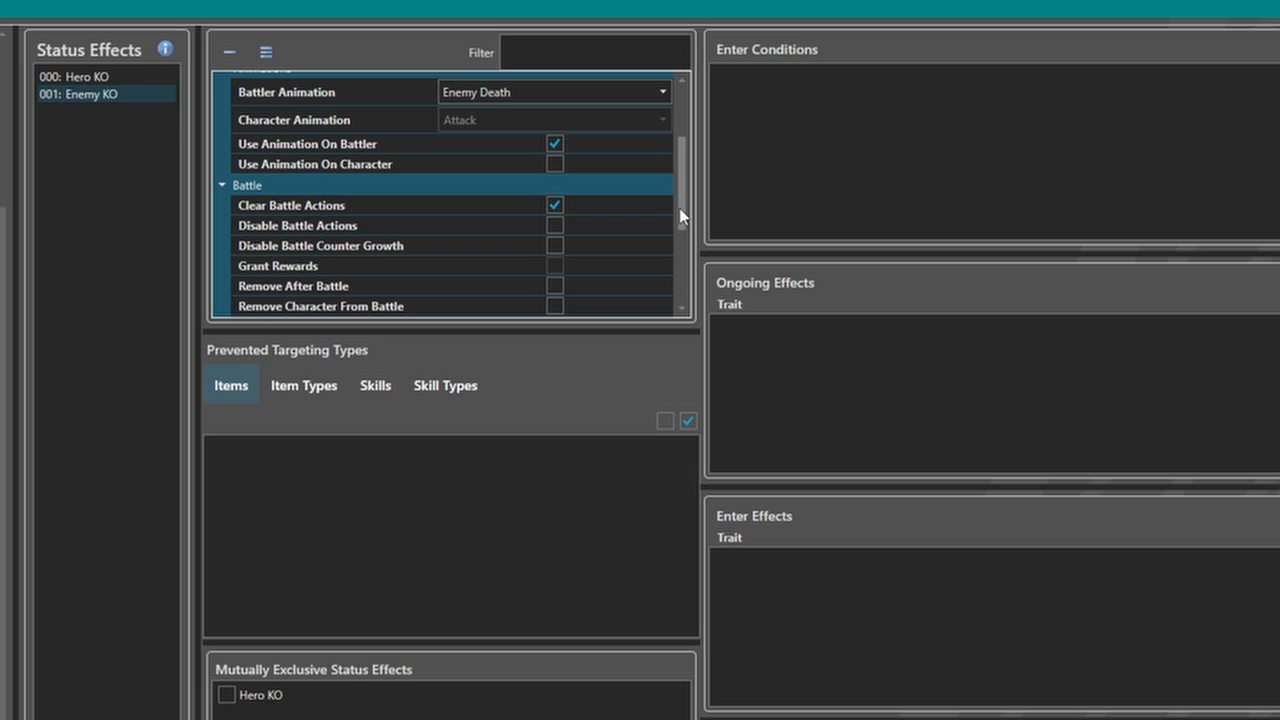
scroll(679, 208, "up", 3)
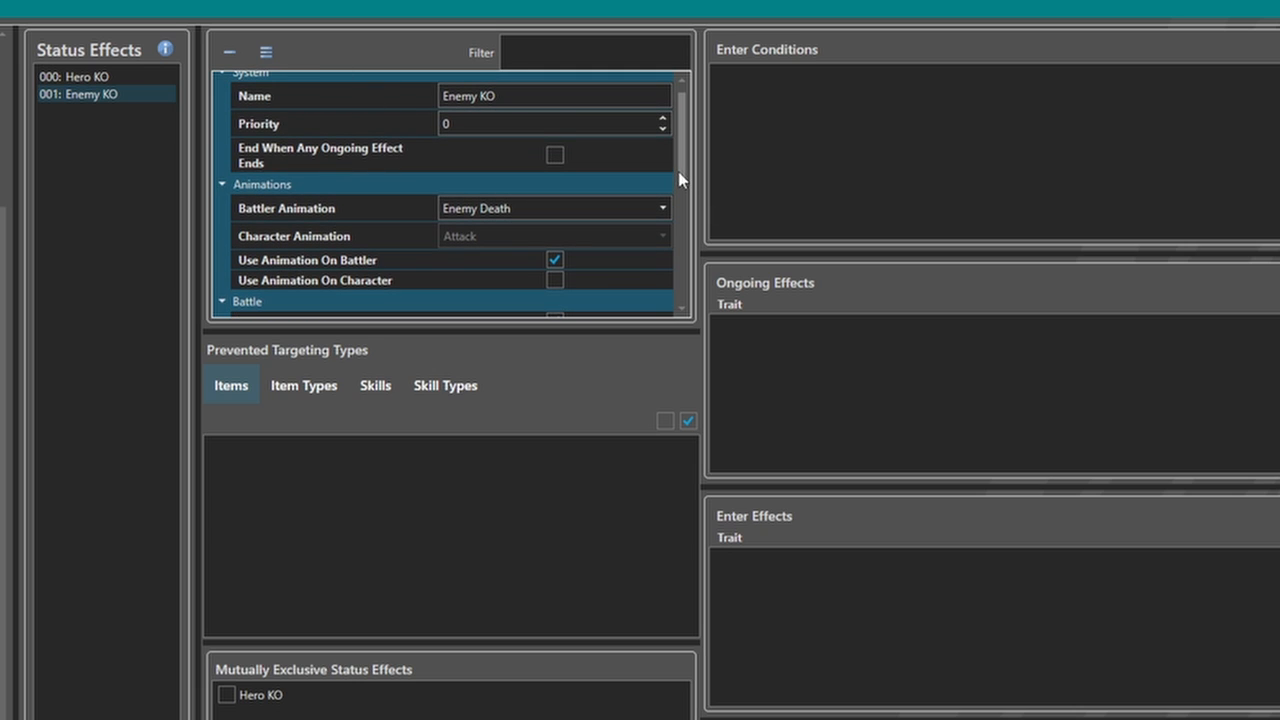
scroll(679, 178, "down", 4)
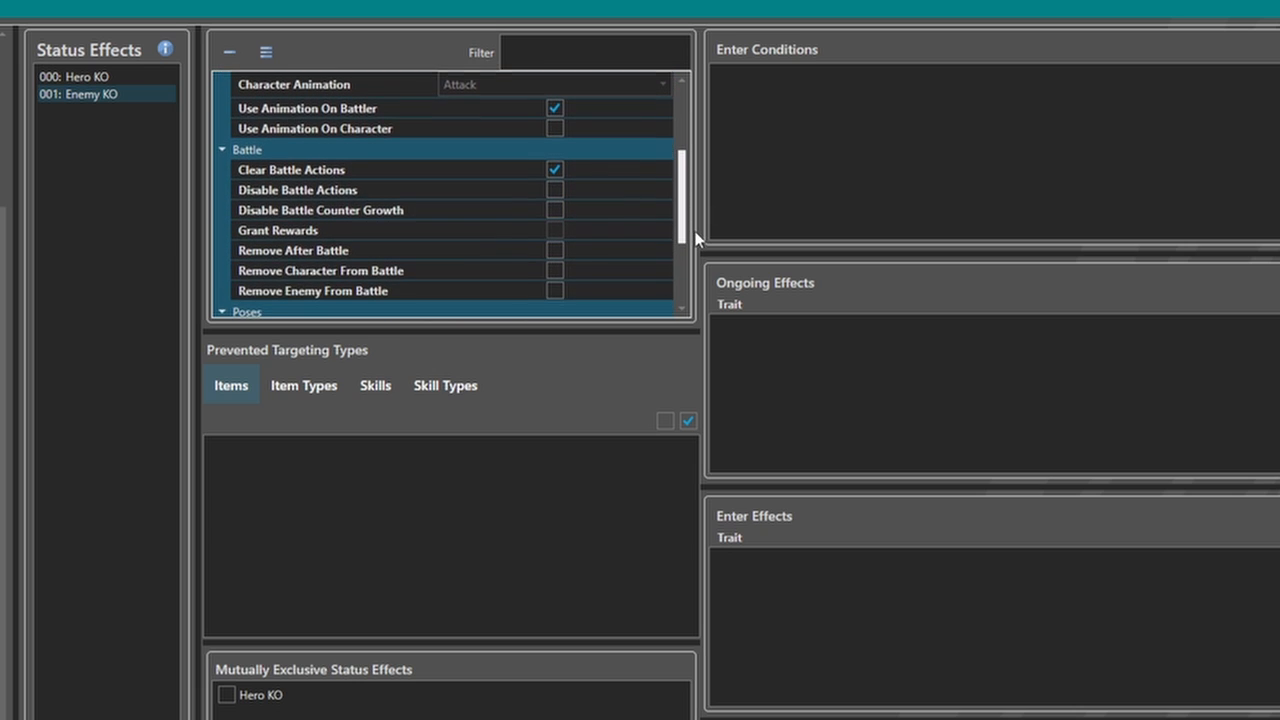
left_click_drag(696, 232, 699, 233)
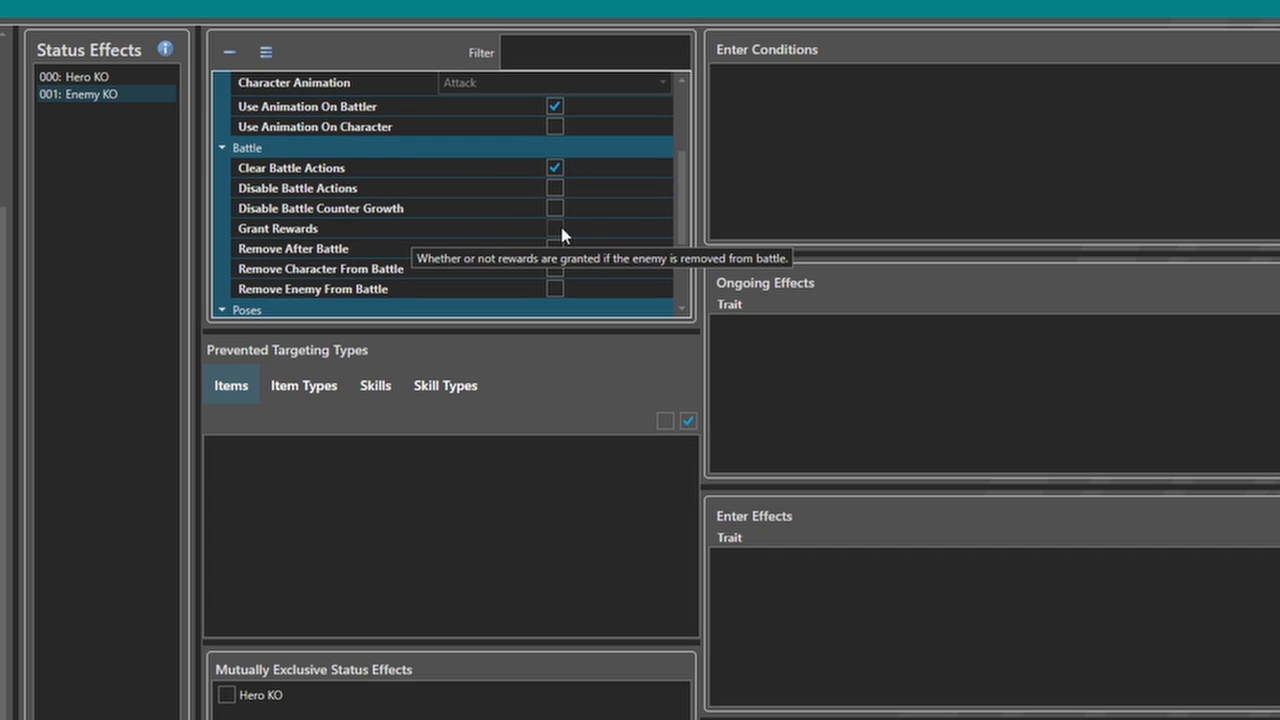
left_click(554, 249)
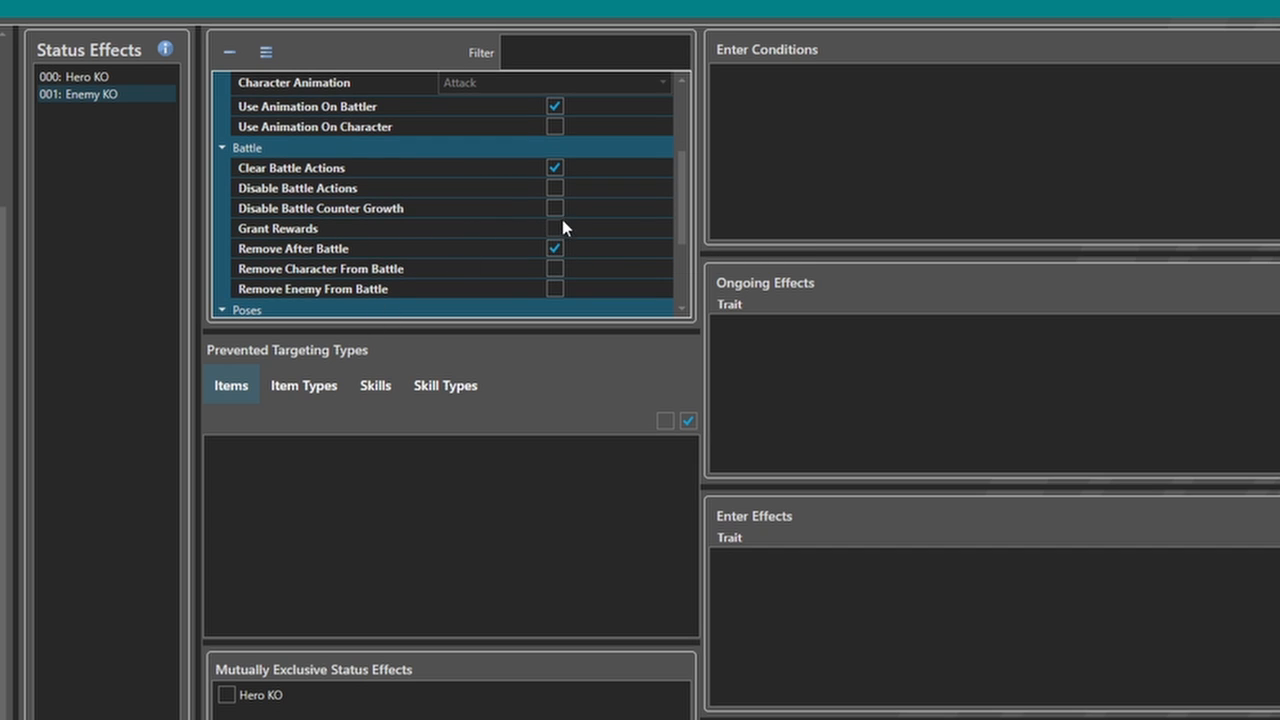
left_click(554, 290)
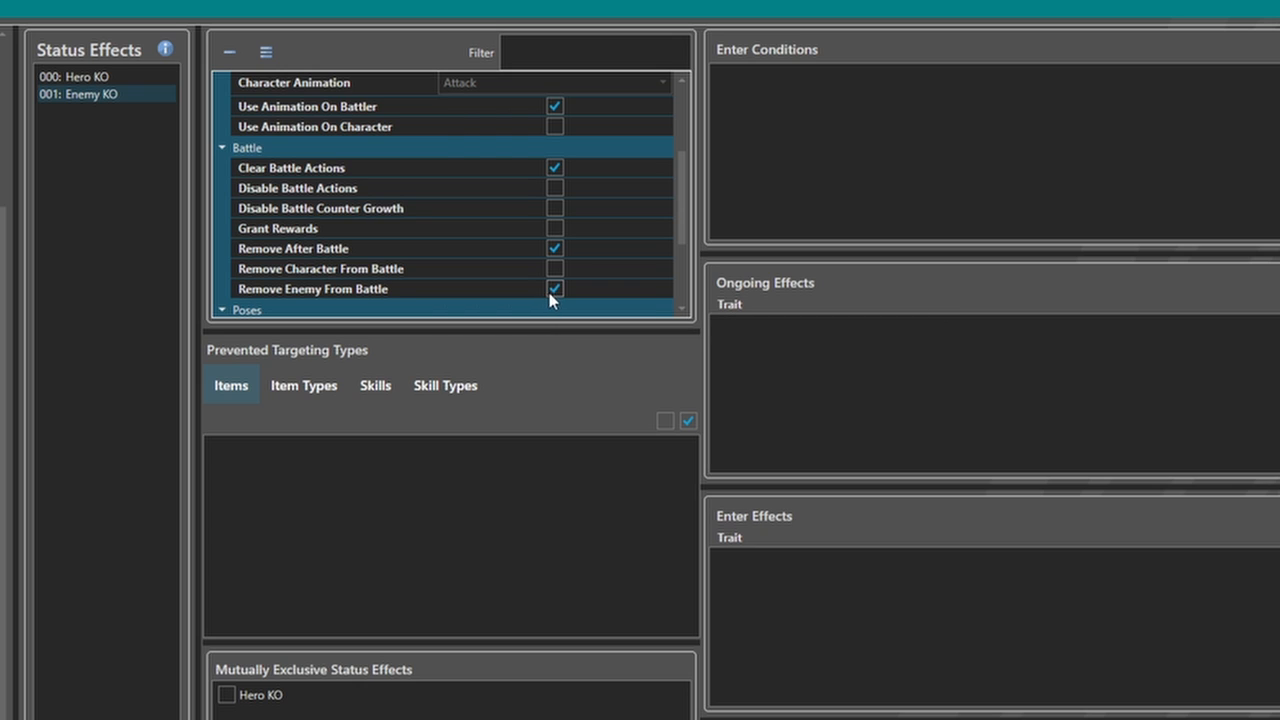
left_click(558, 228)
left_click(554, 250)
scroll(384, 266, "down", 3)
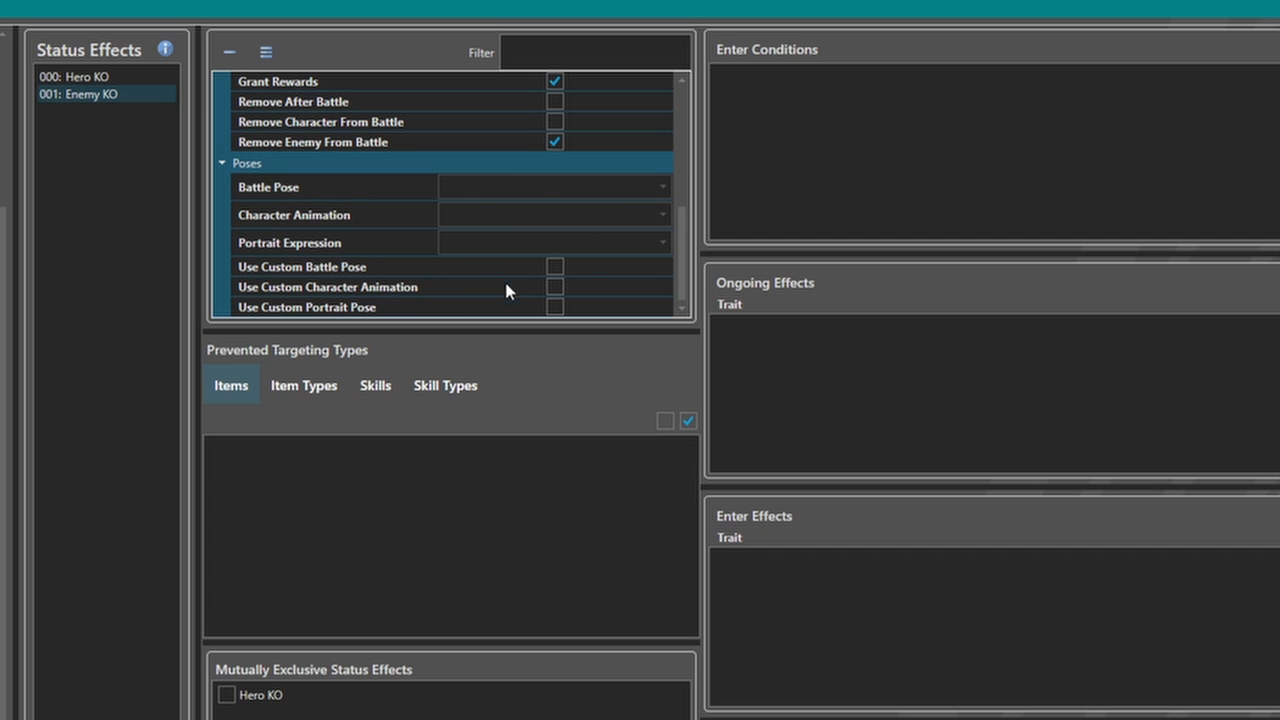
left_click(555, 267)
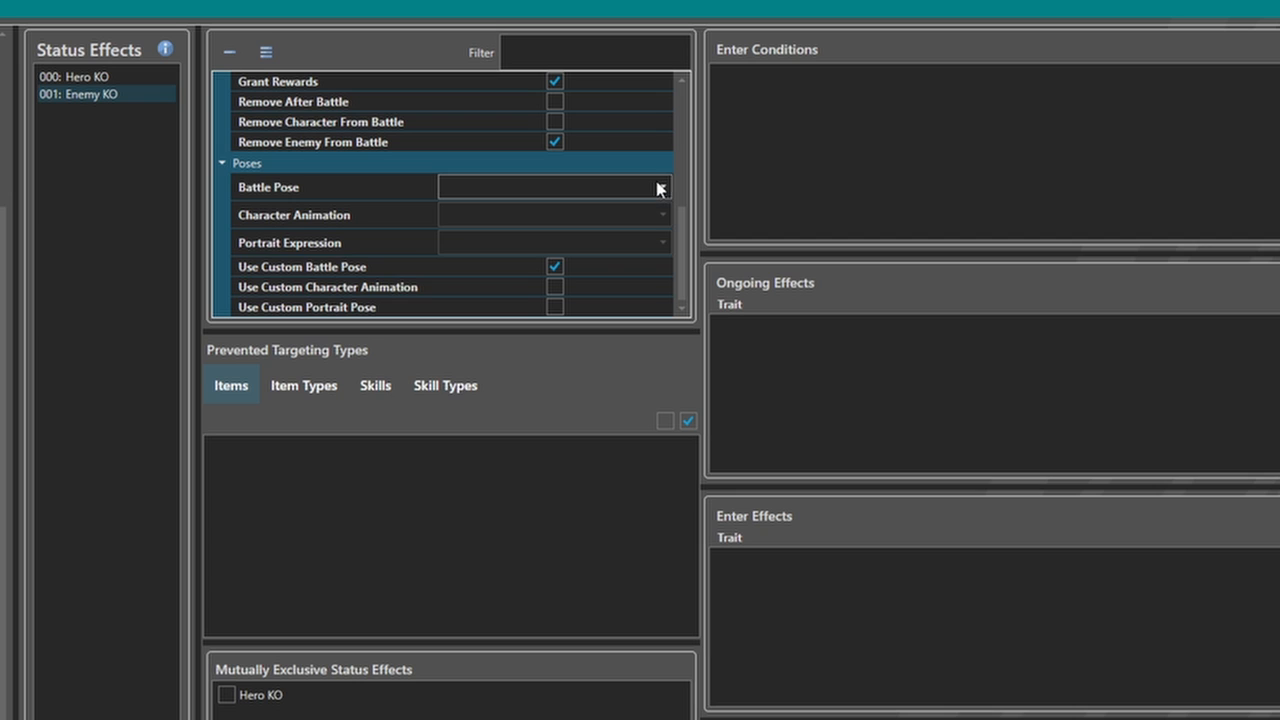
left_click(555, 267)
Add an enter condition to the Enemy KO status effect requiring HP <= 0, with the number treated as a value
left_click(110, 96)
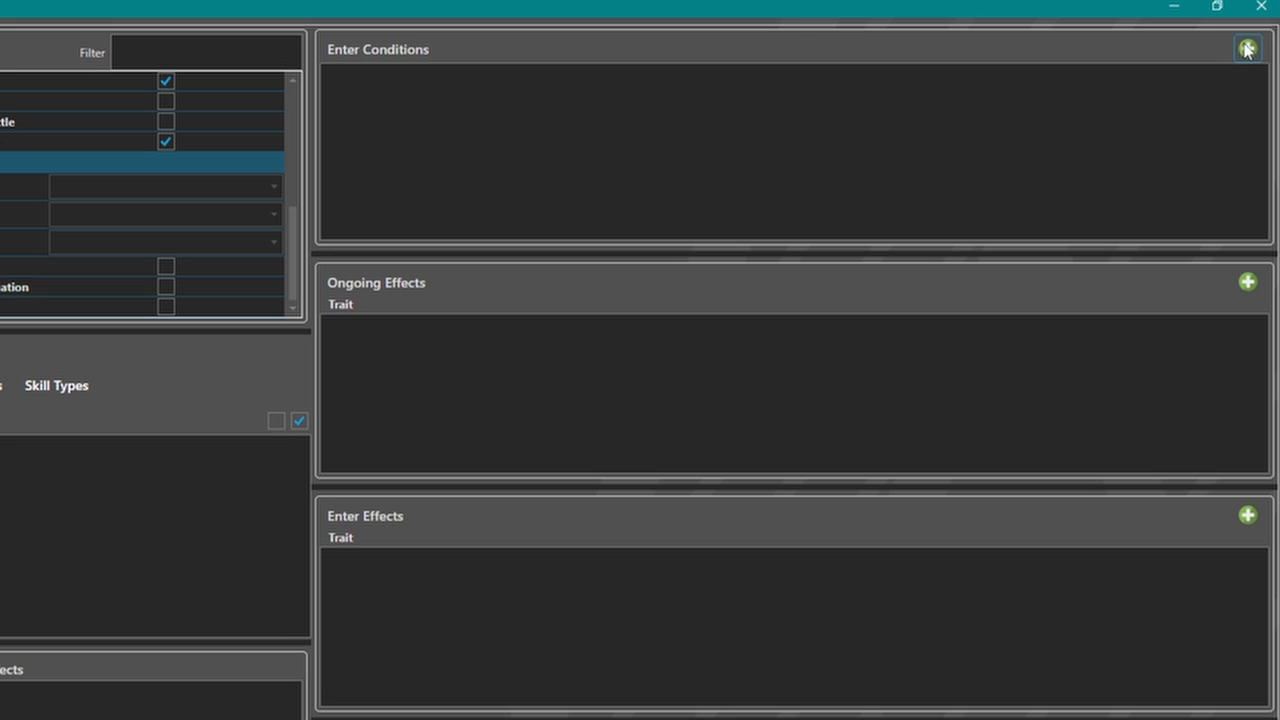
left_click(1246, 50)
left_click(362, 85)
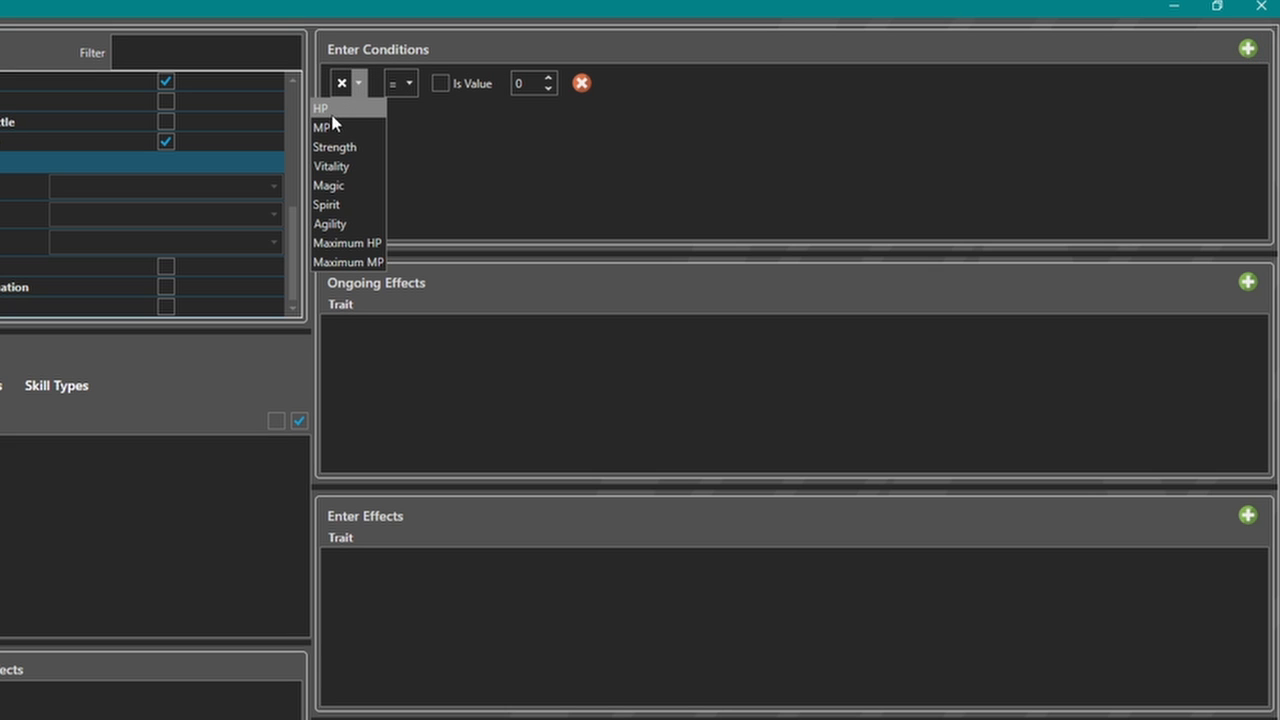
left_click(333, 113)
left_click(411, 83)
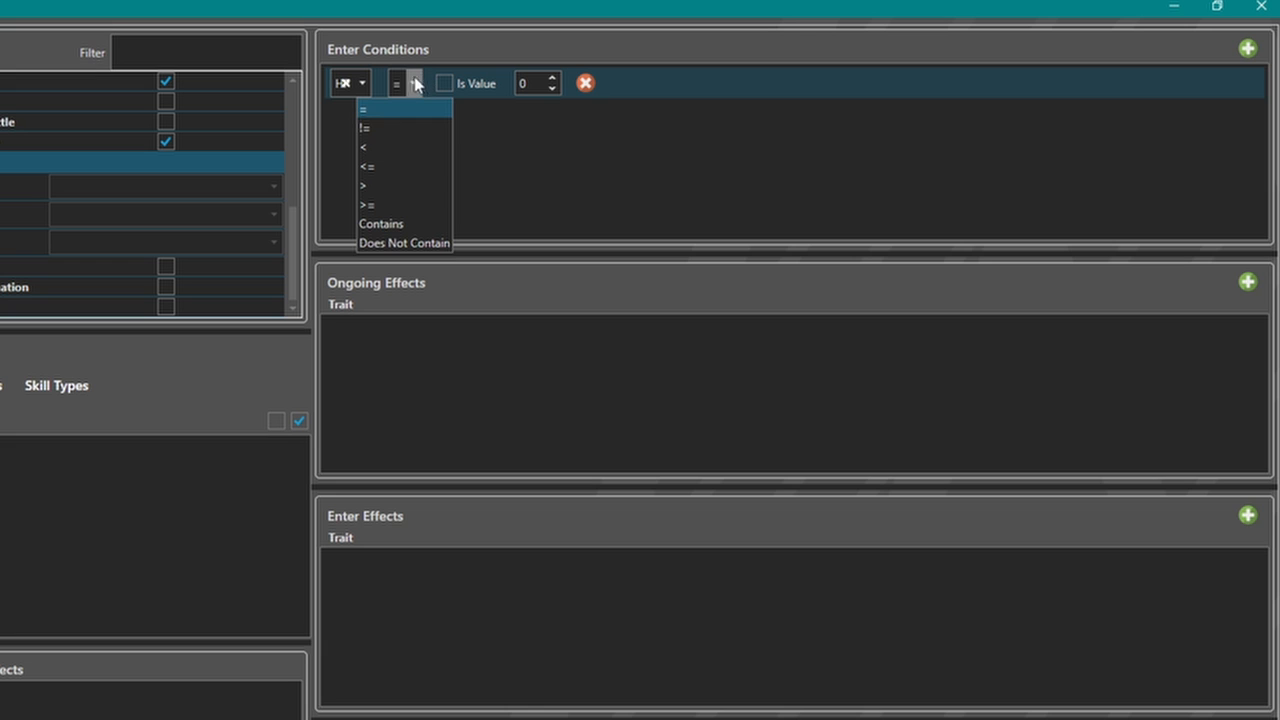
left_click(379, 168)
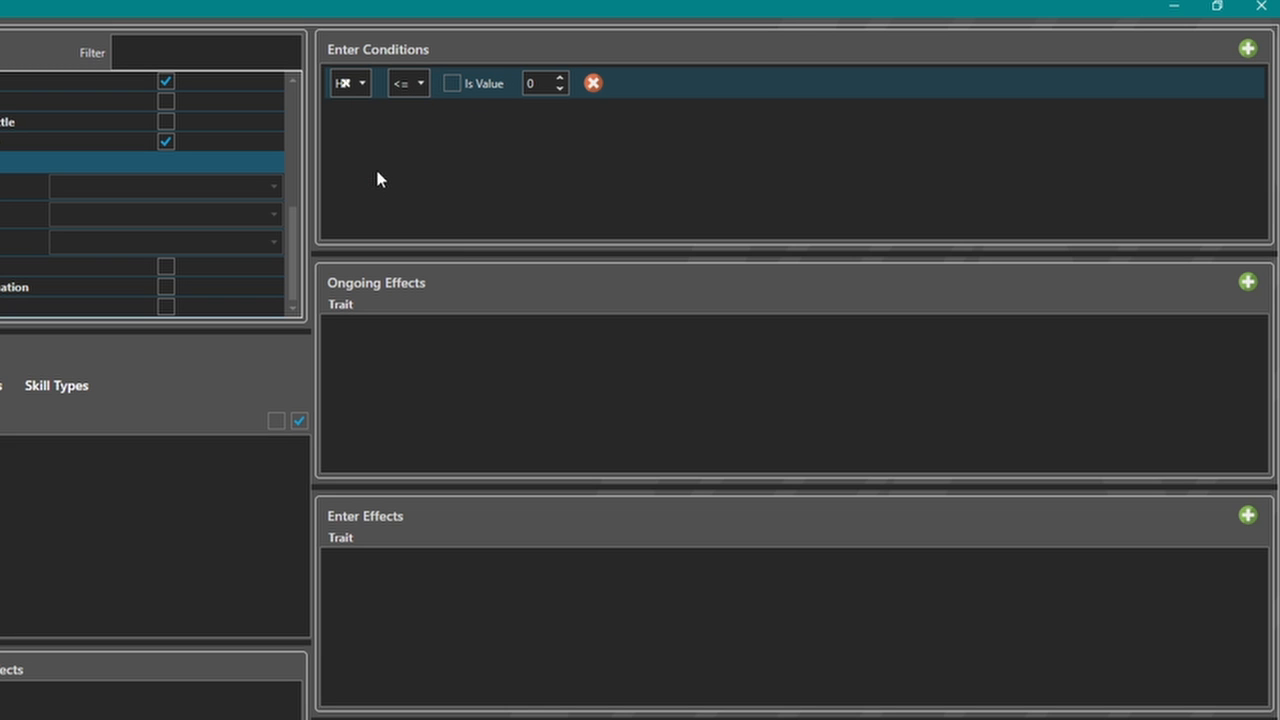
left_click(452, 84)
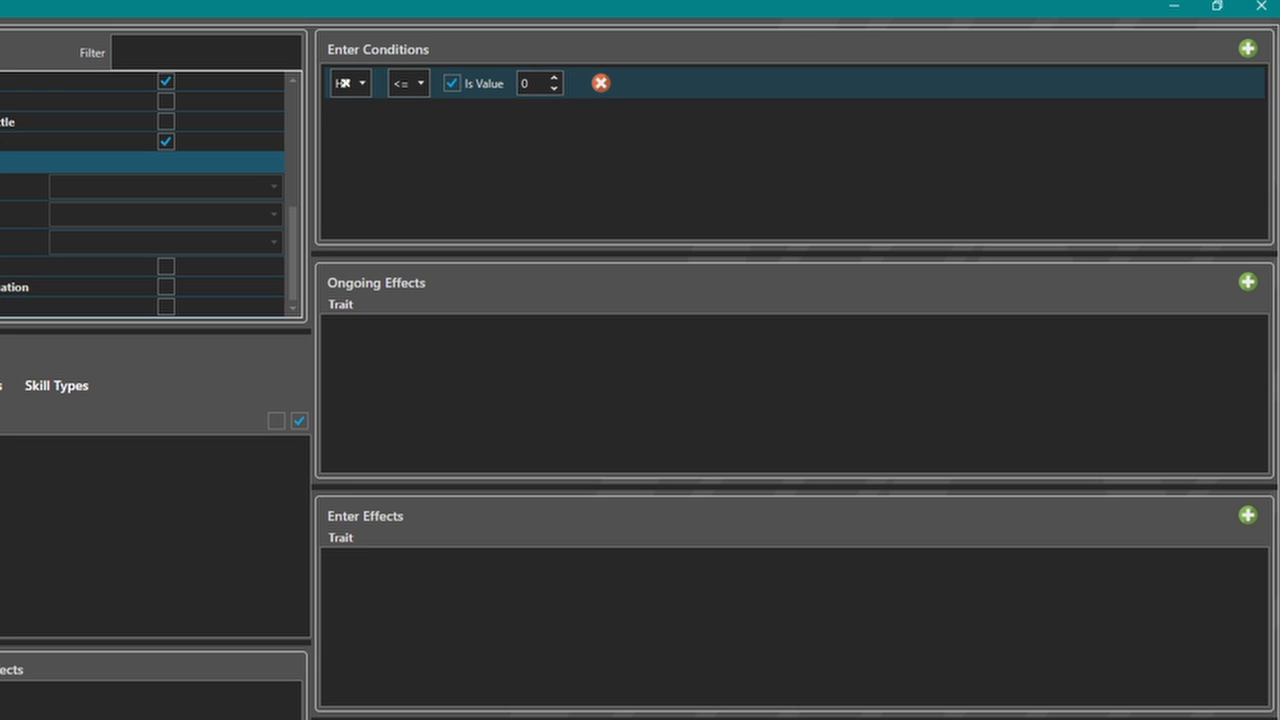
Give the Hero KO status effect an enter condition of HP <= 0, with Is Value enabled
left_click(1247, 48)
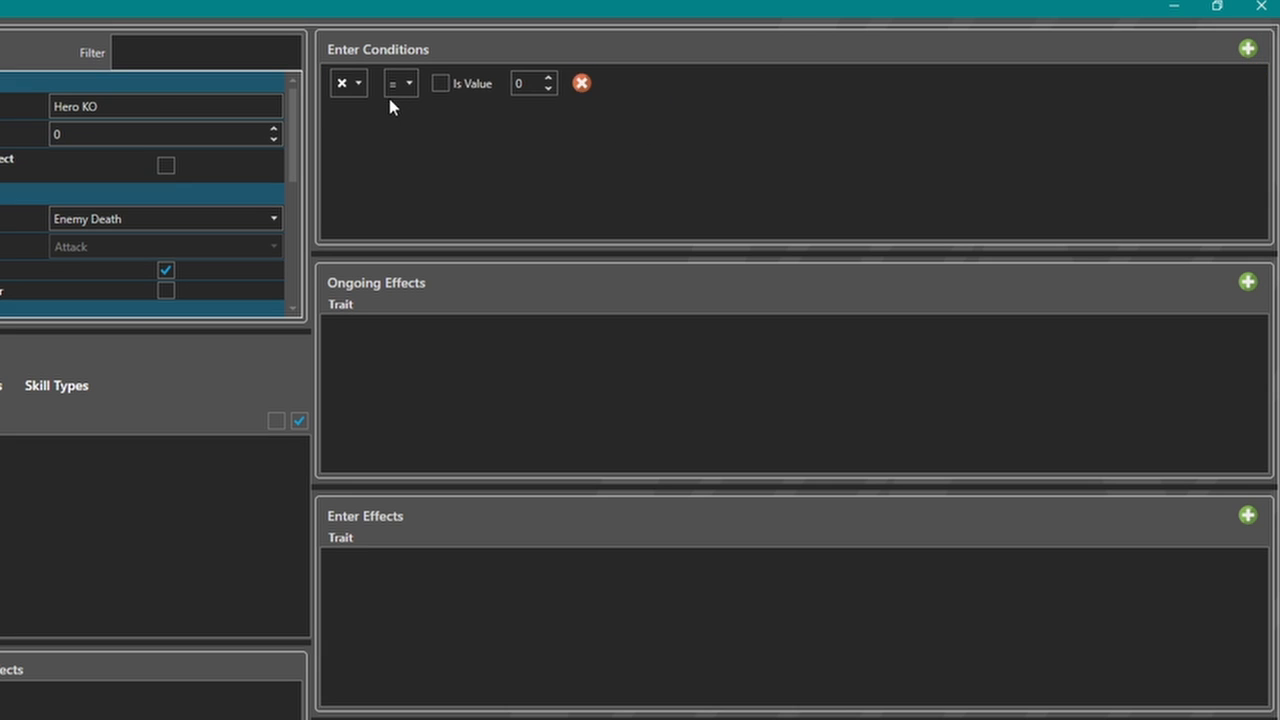
left_click(345, 83)
left_click(345, 108)
left_click(403, 83)
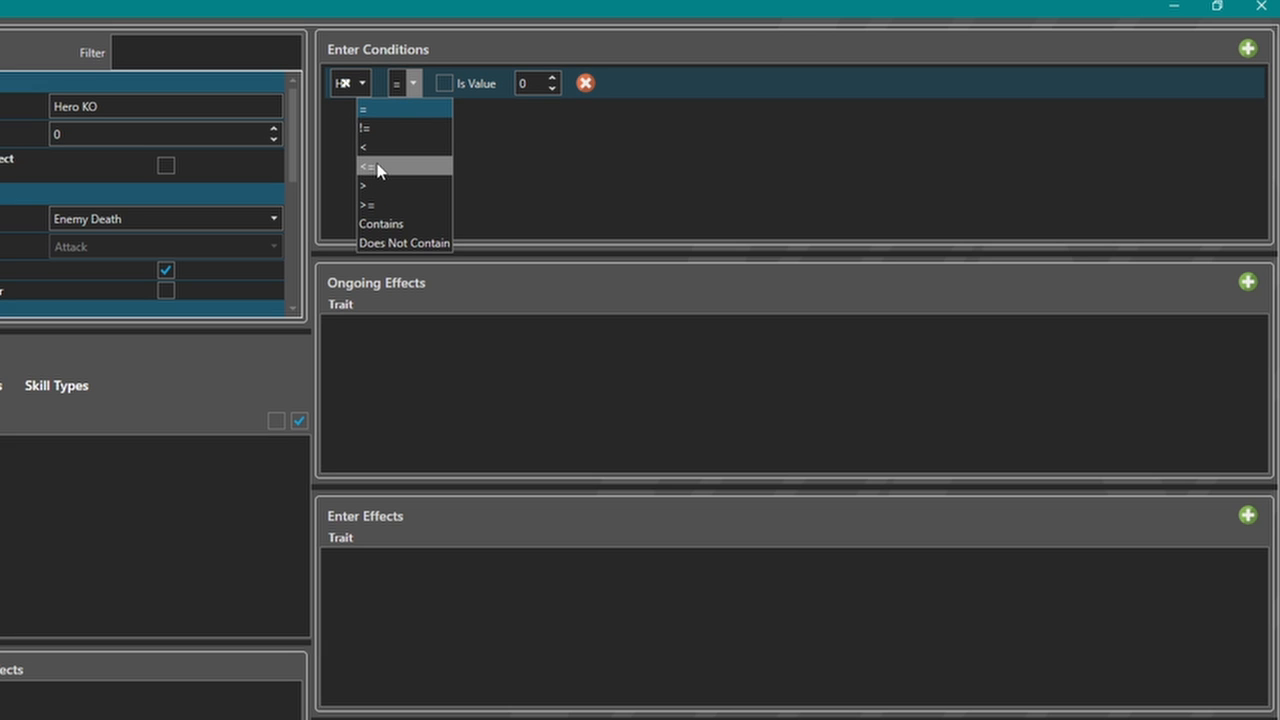
left_click(377, 168)
left_click(452, 83)
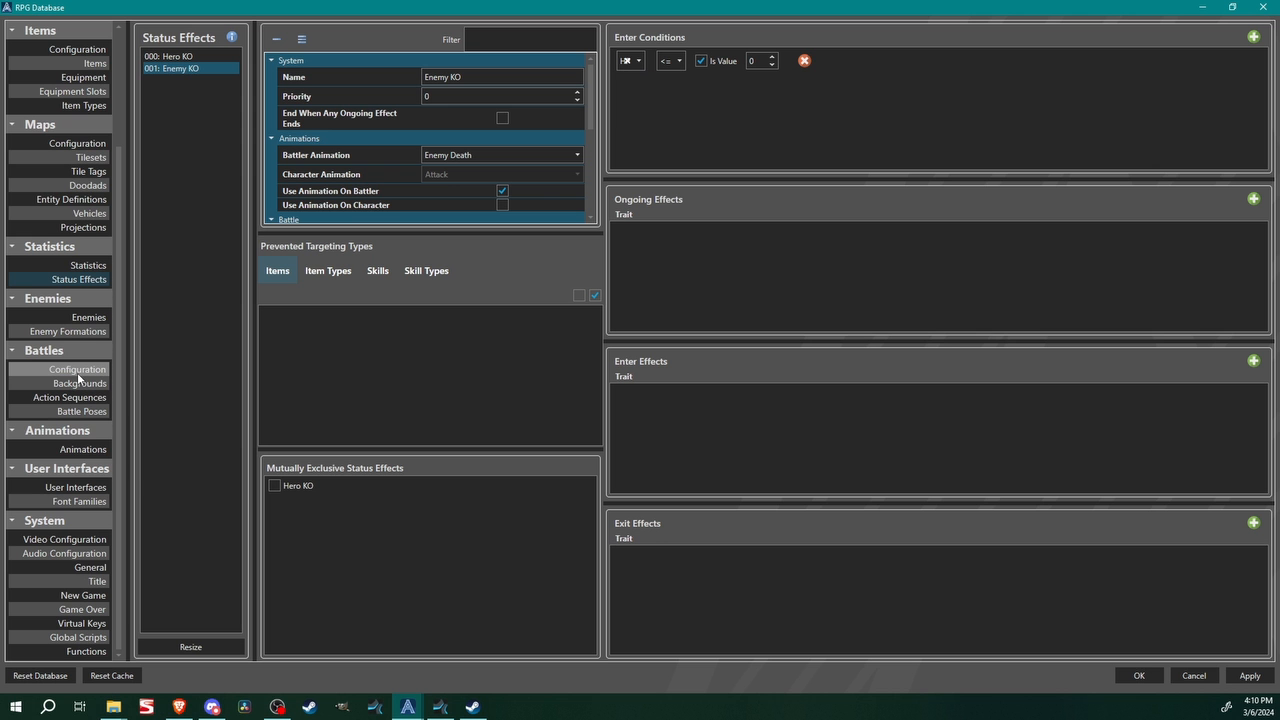
In the battle configuration, set the enemy and hero removal action sequences to Death and the targeting animation to Selector
left_click(78, 372)
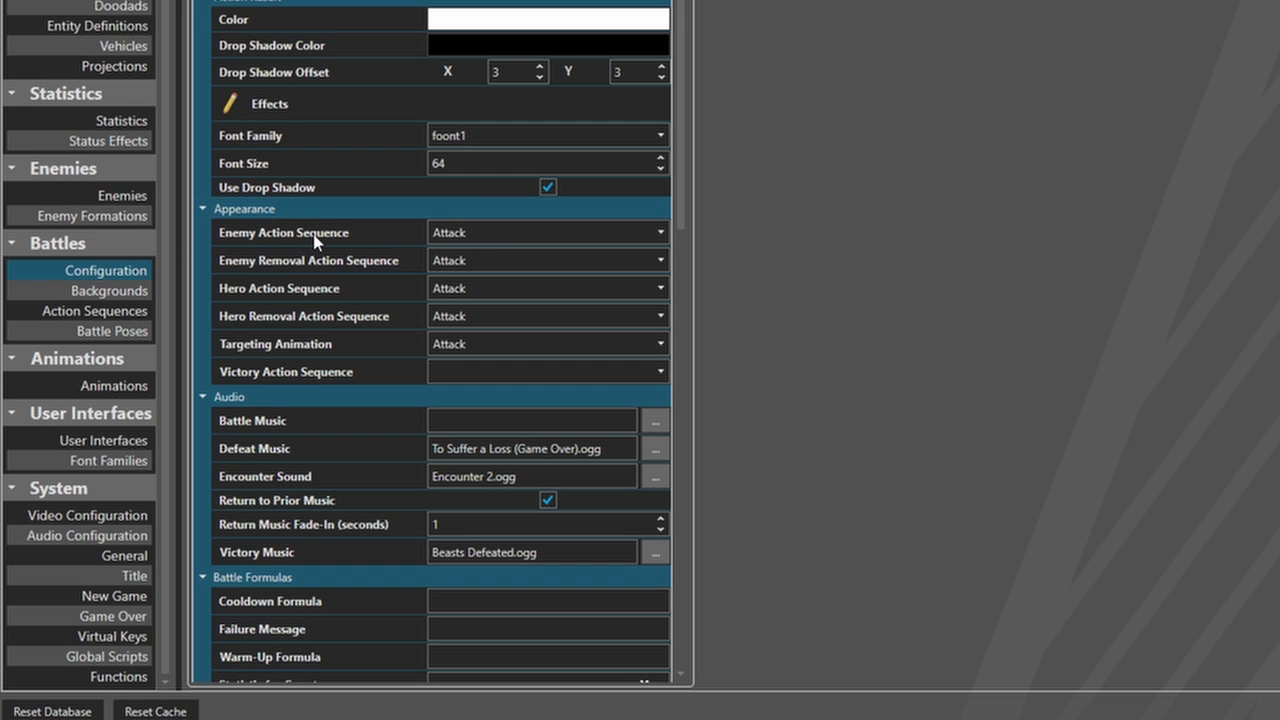
left_click(490, 235)
left_click(495, 236)
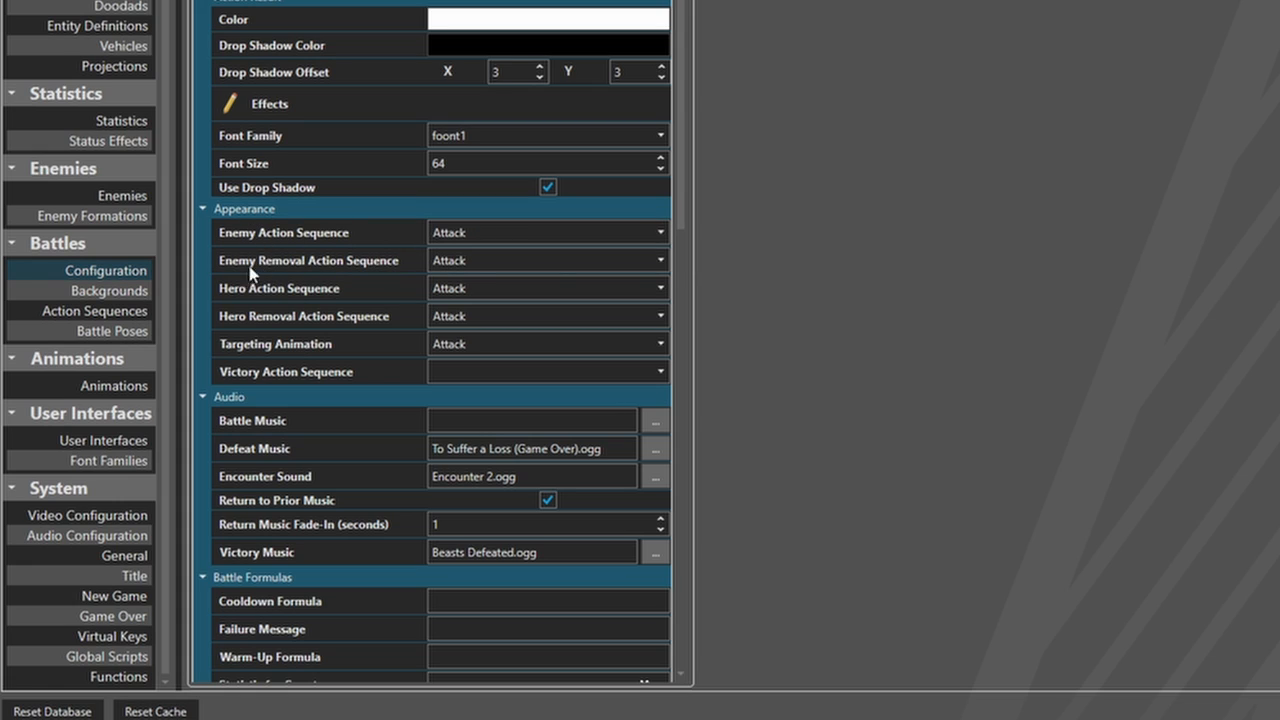
left_click(486, 260)
left_click(457, 301)
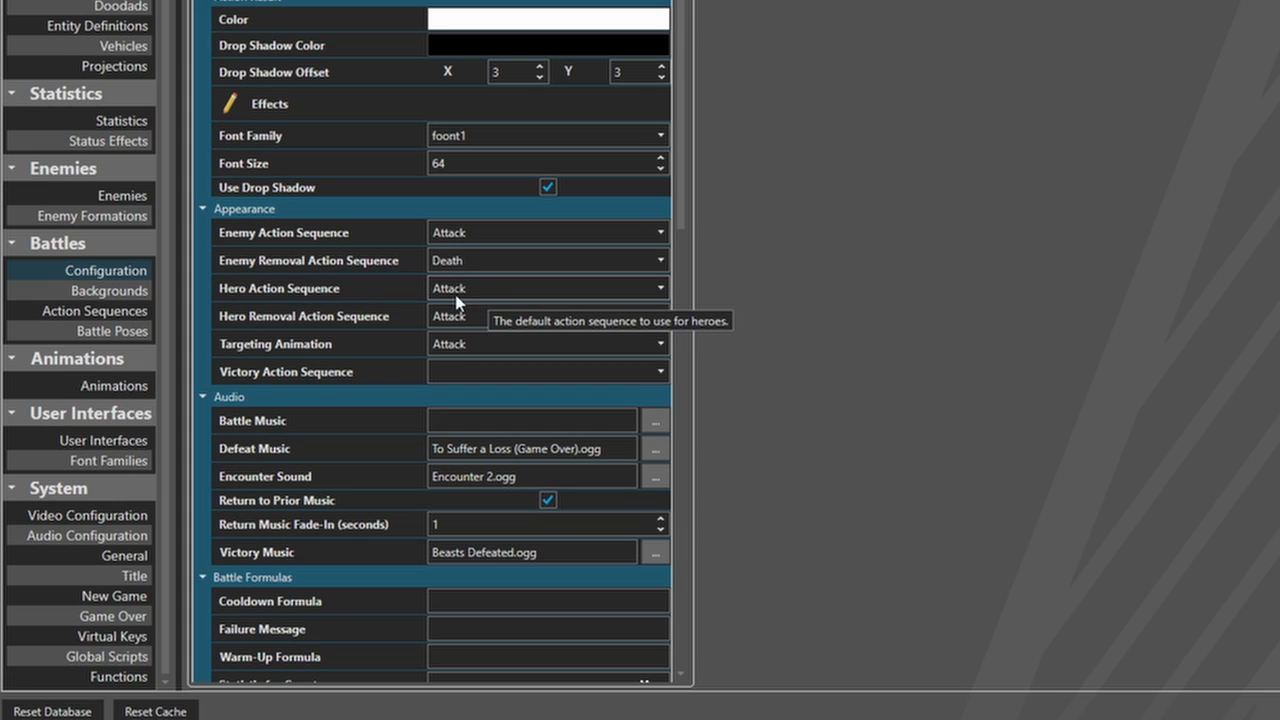
left_click(504, 313)
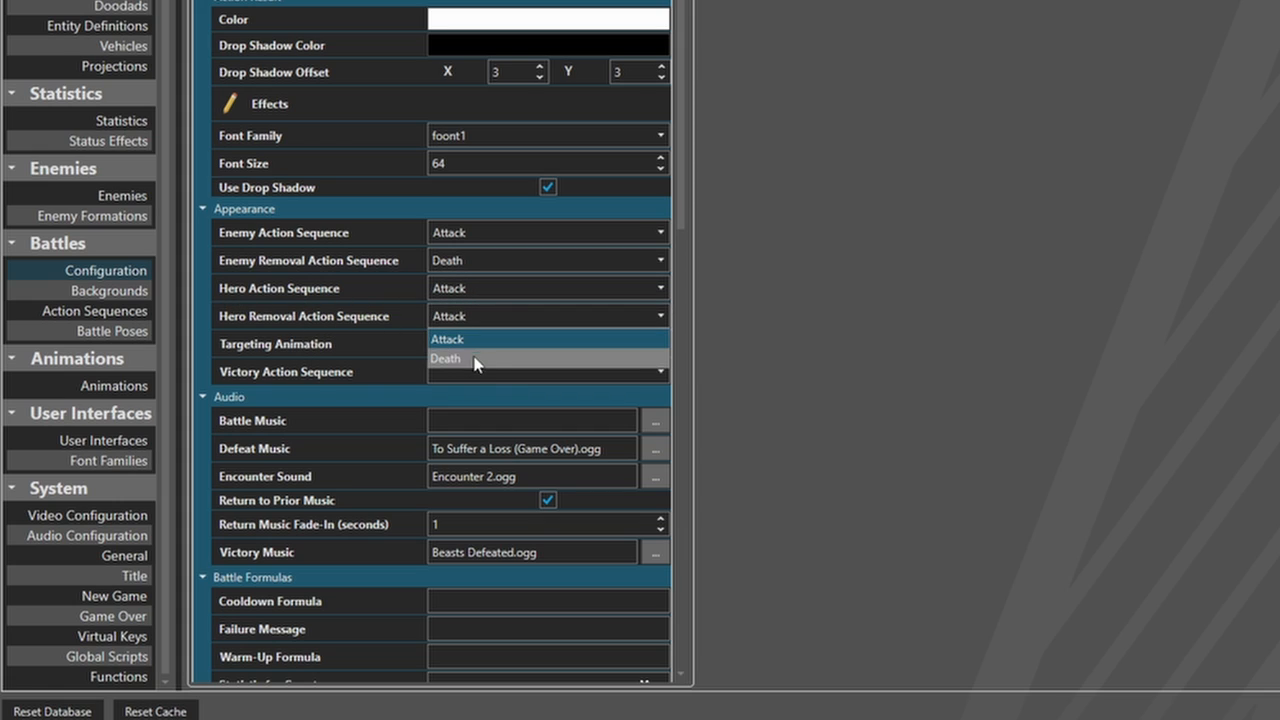
left_click(468, 360)
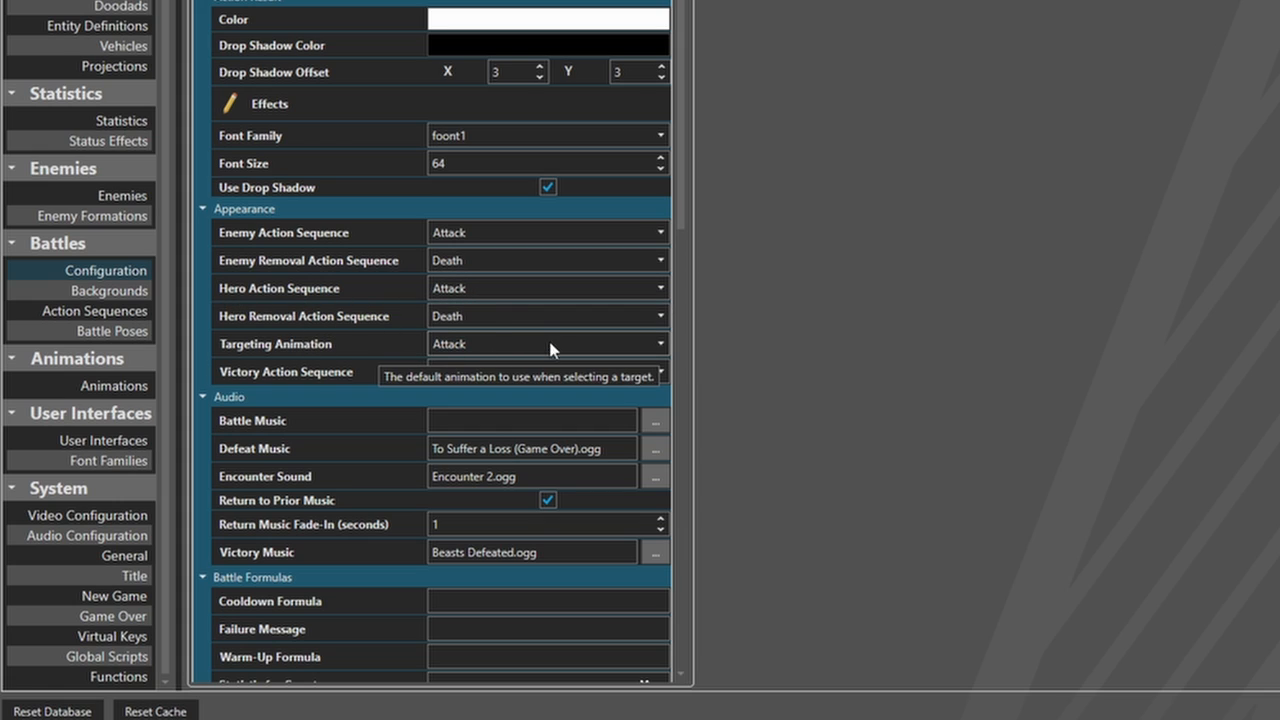
left_click(478, 344)
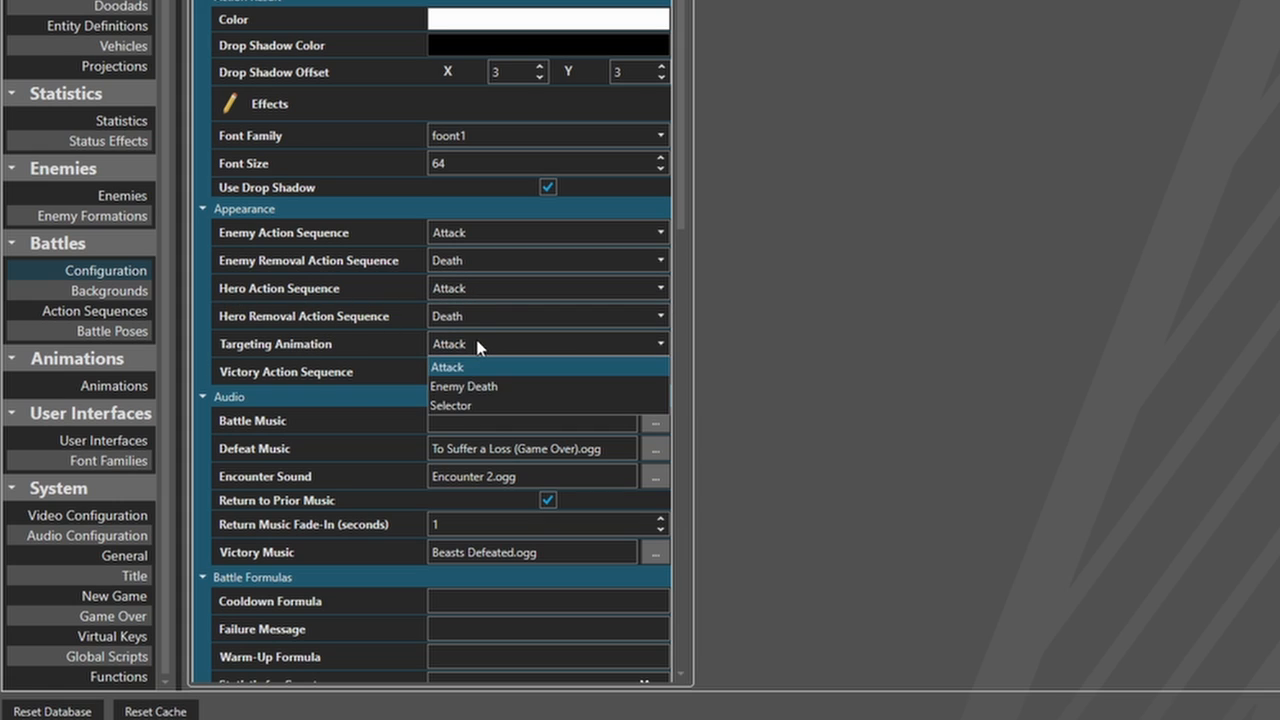
left_click(457, 406)
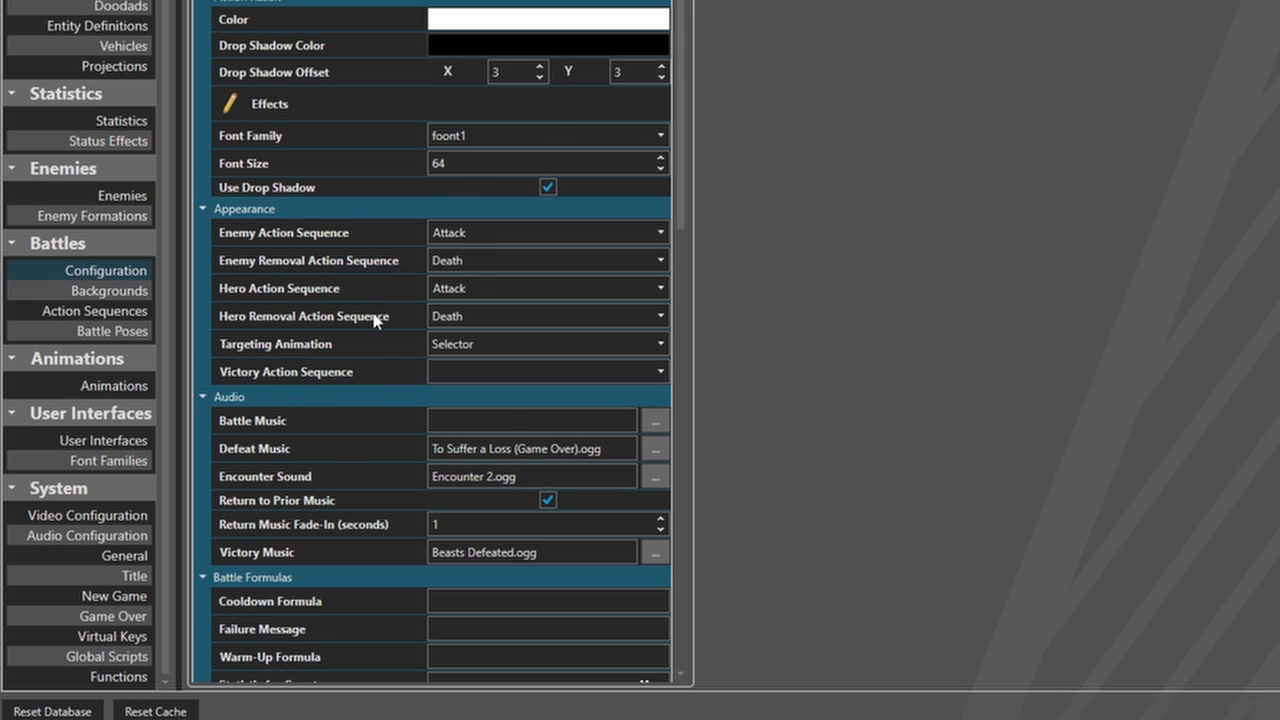
Add a Party Status Effect defeat condition for Hero KO and require all conditions to be met
scroll(372, 318, "down", 2)
scroll(373, 324, "down", 1)
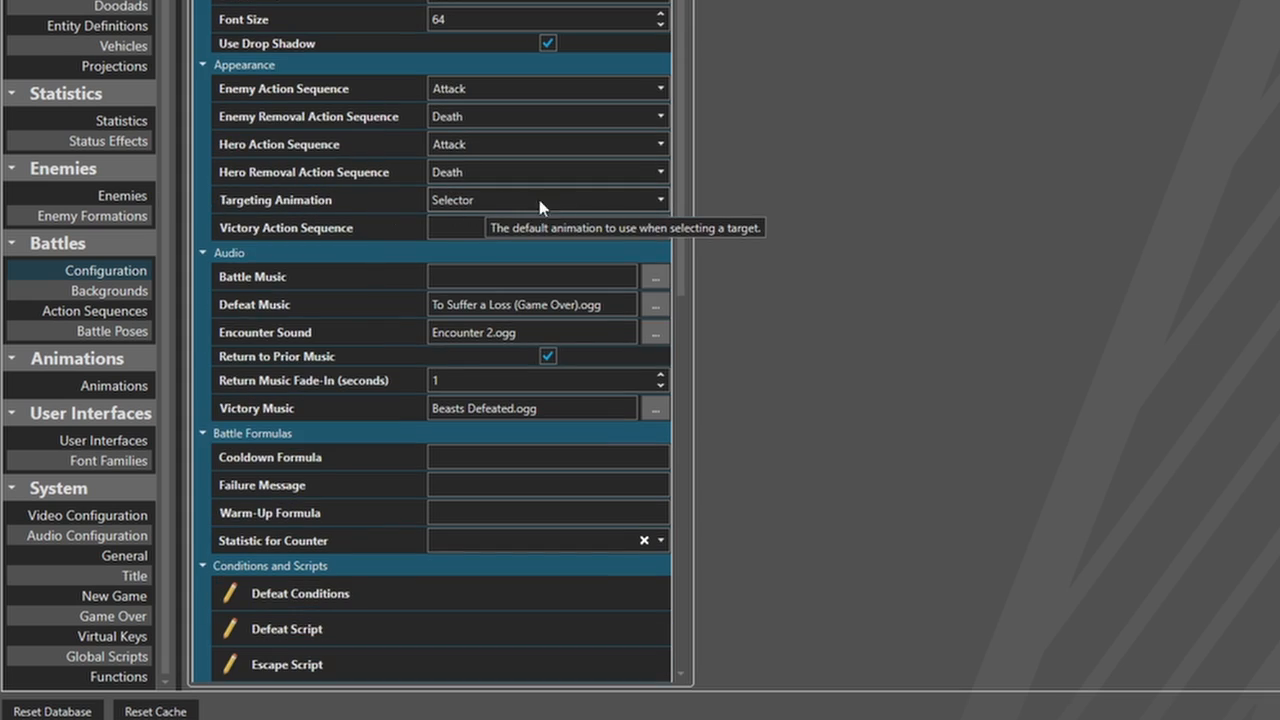
scroll(350, 400, "down", 6)
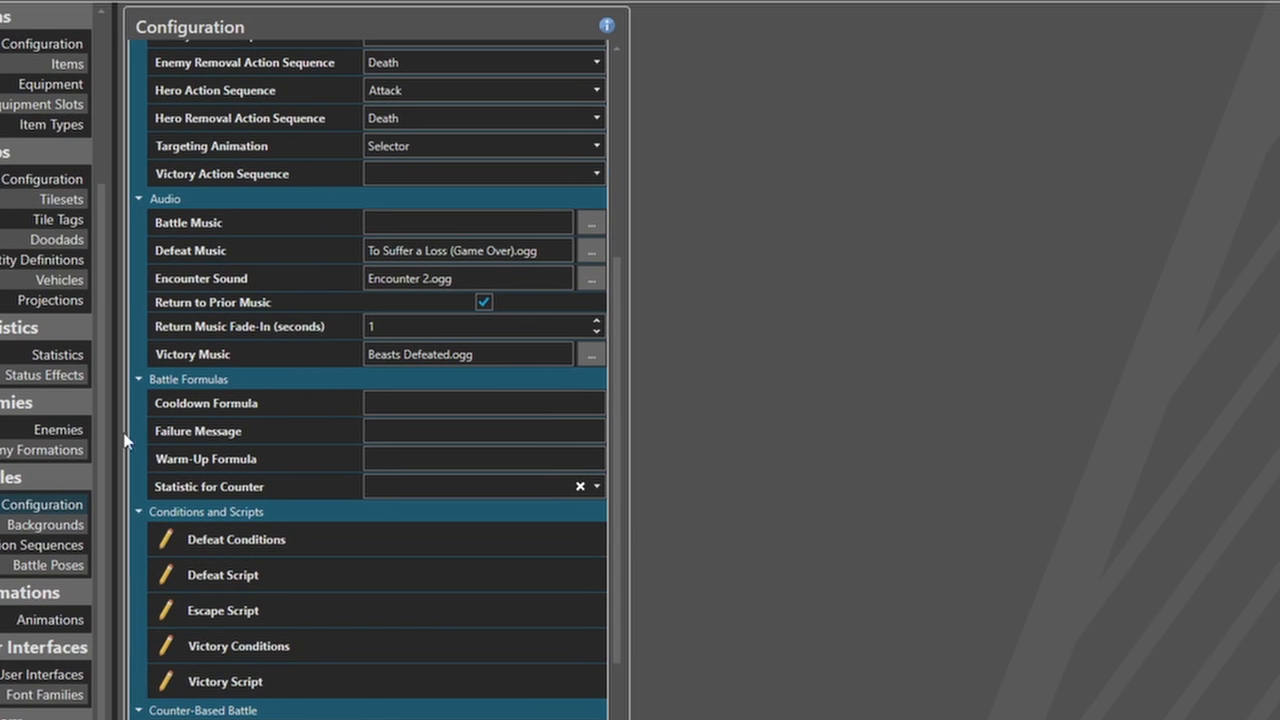
left_click(309, 539)
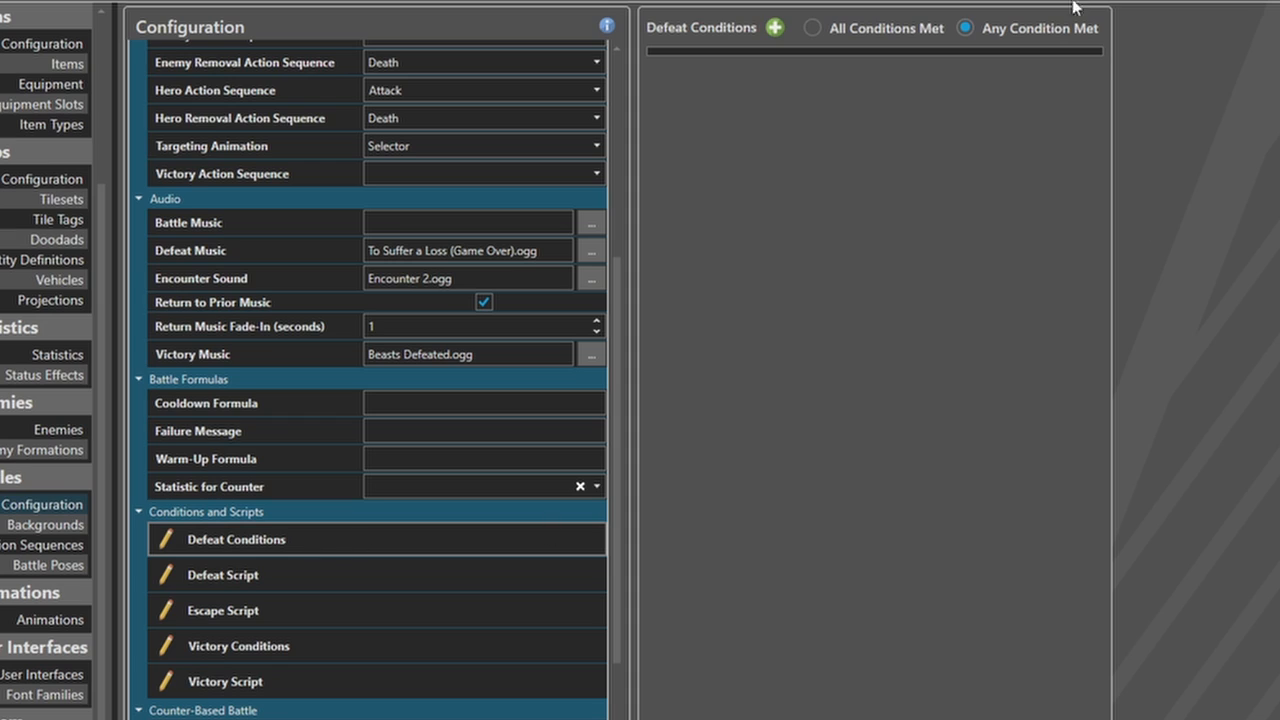
left_click(774, 27)
left_click(813, 28)
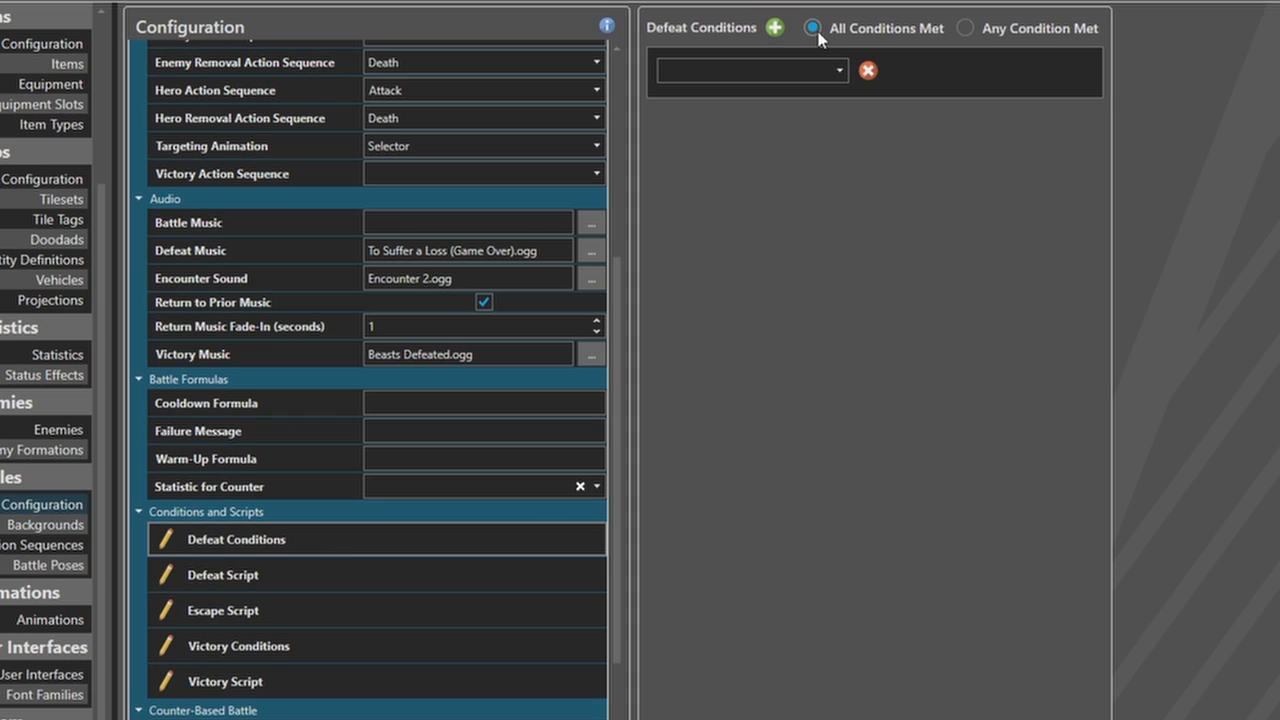
left_click(812, 68)
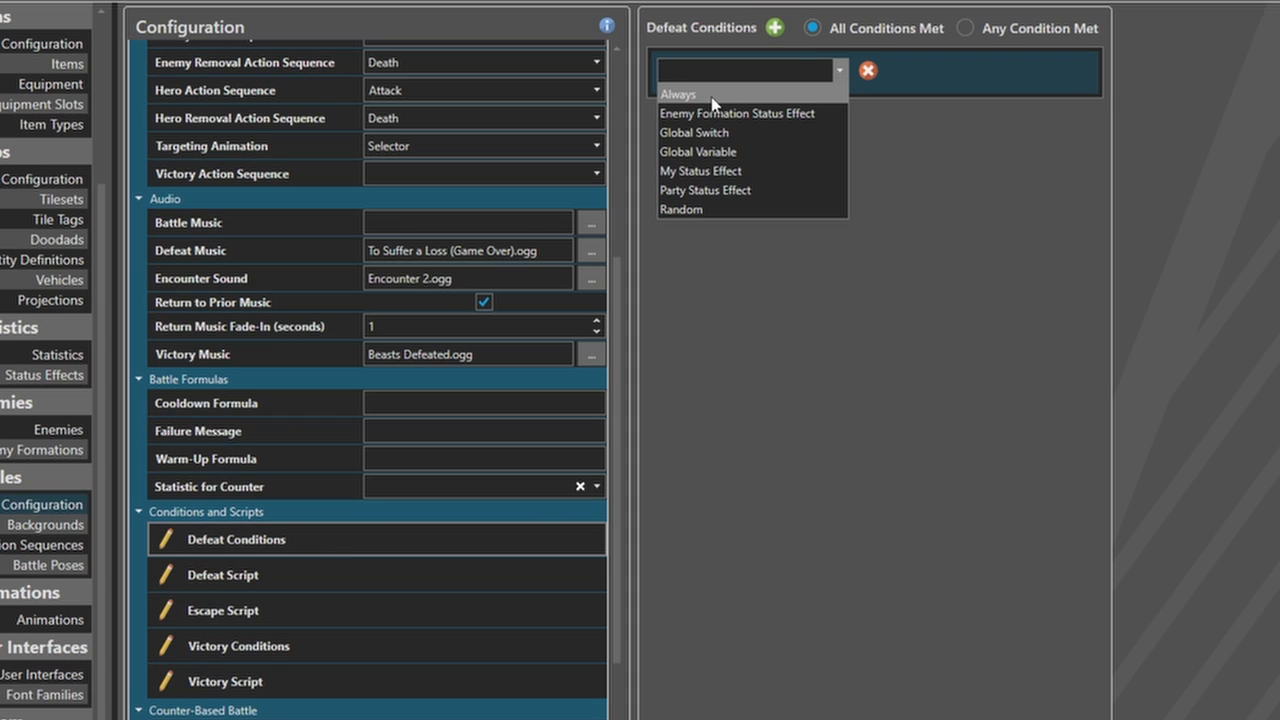
left_click(697, 190)
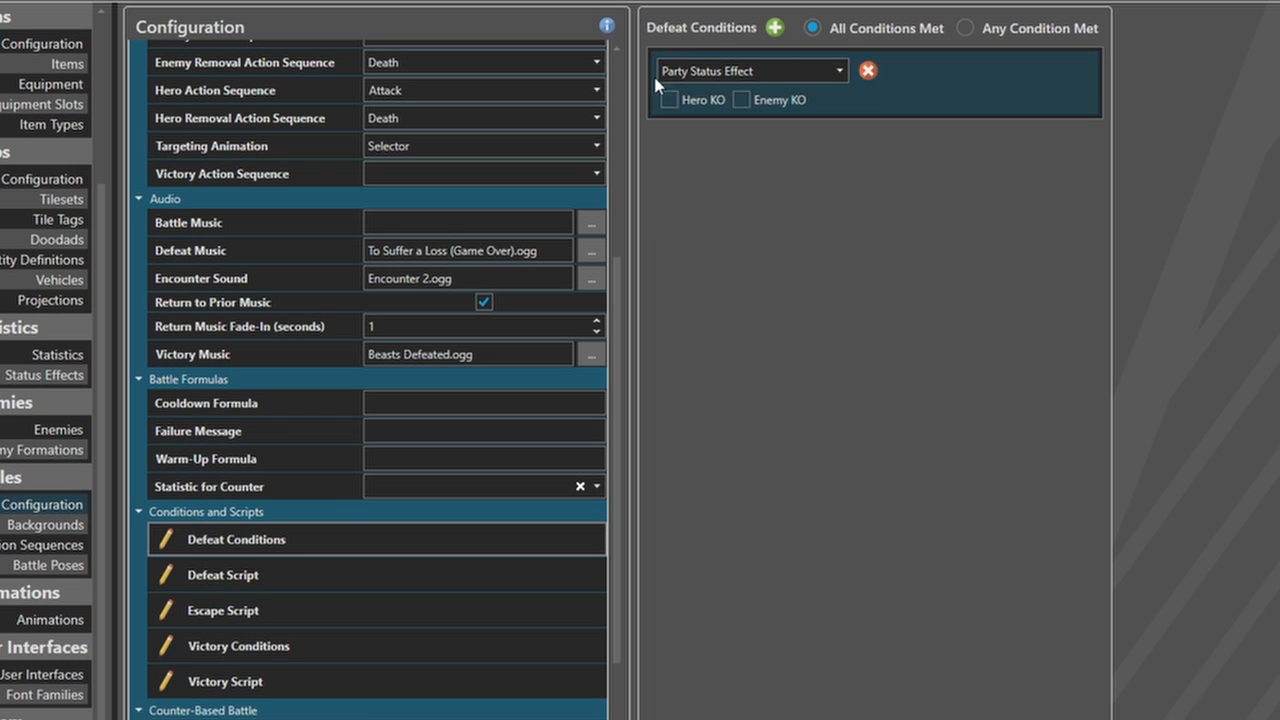
left_click(667, 101)
left_click(329, 577)
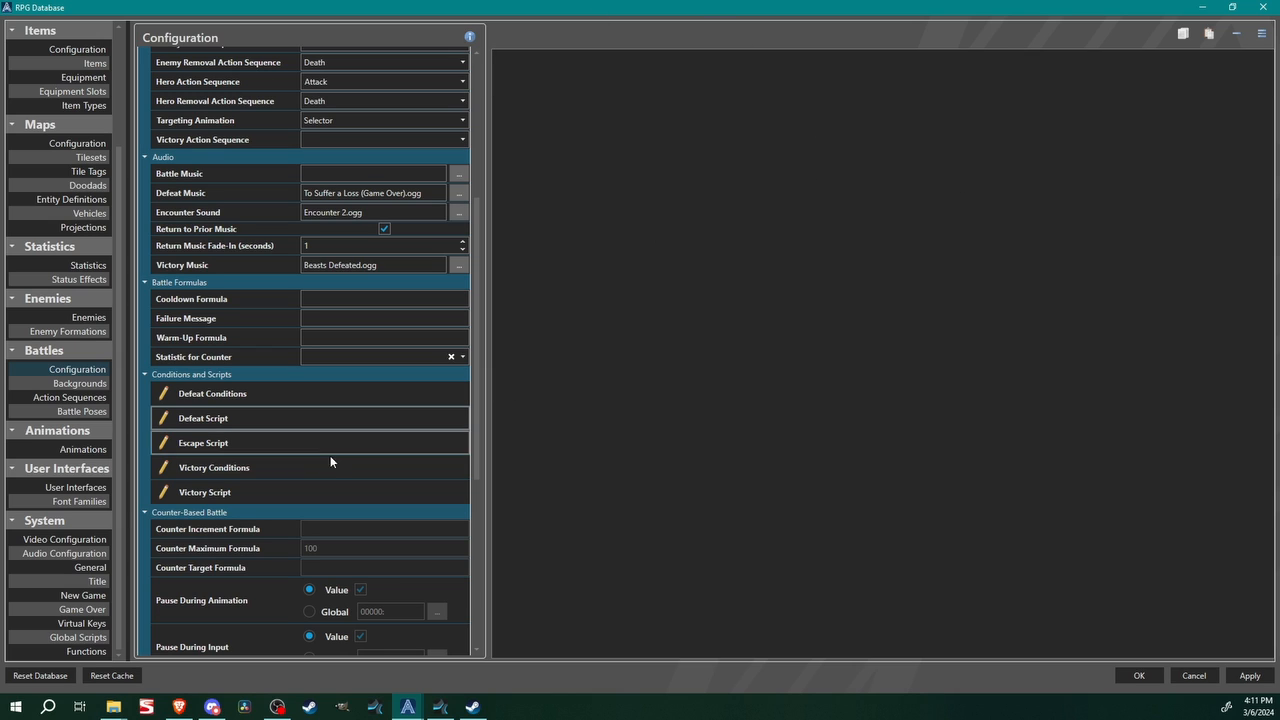
left_click(205, 443)
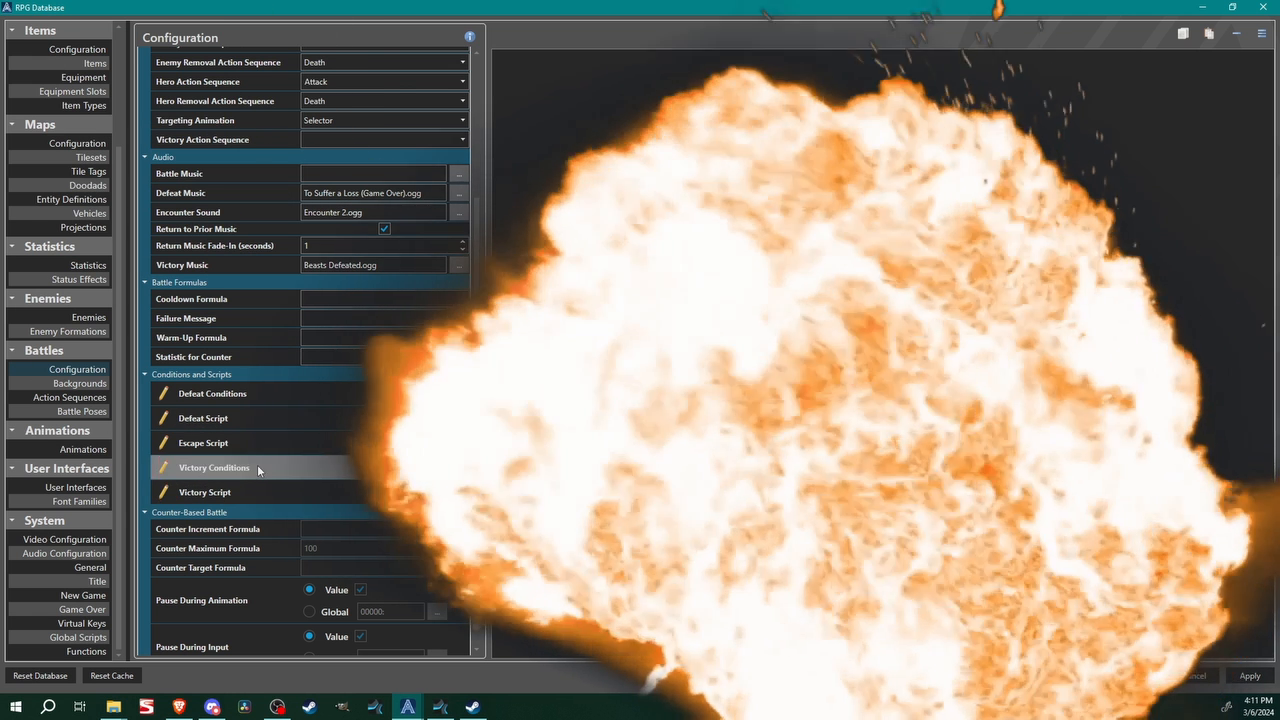
Add an Enemy Formation Status Effect victory condition for Enemy KO, require all conditions to be met, and apply the changes
left_click(257, 467)
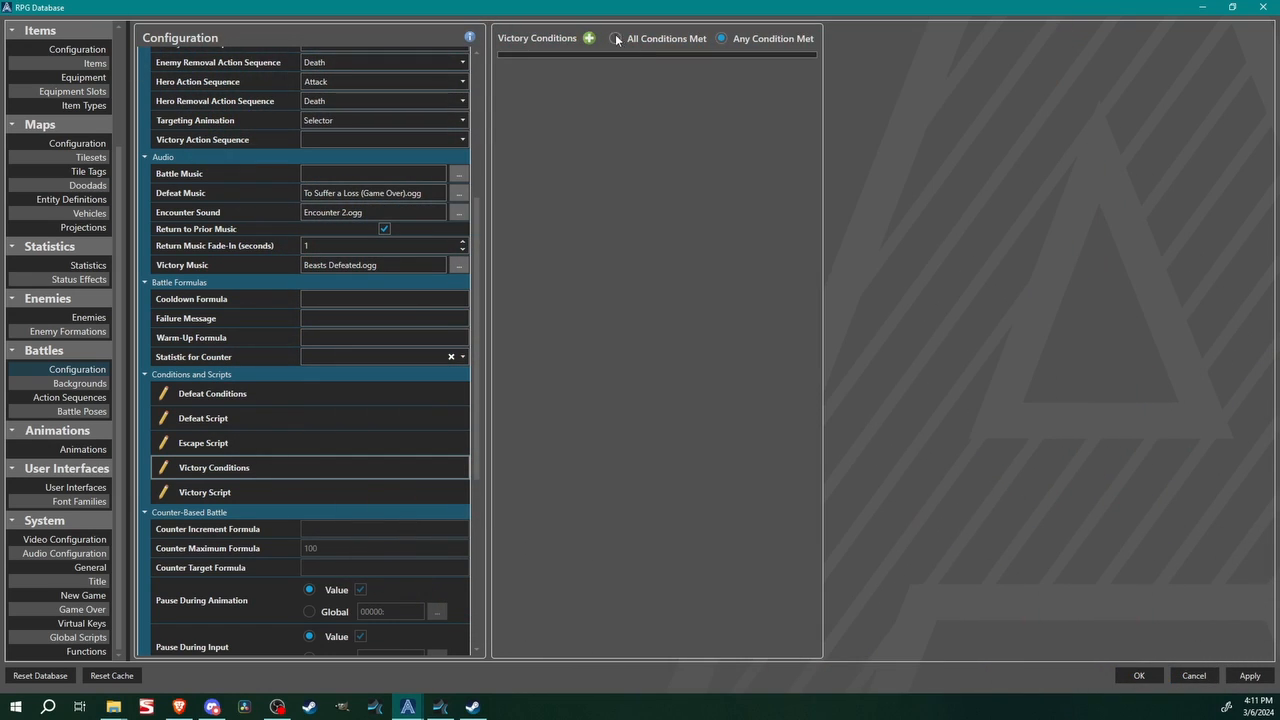
left_click(614, 38)
left_click(589, 38)
left_click(515, 62)
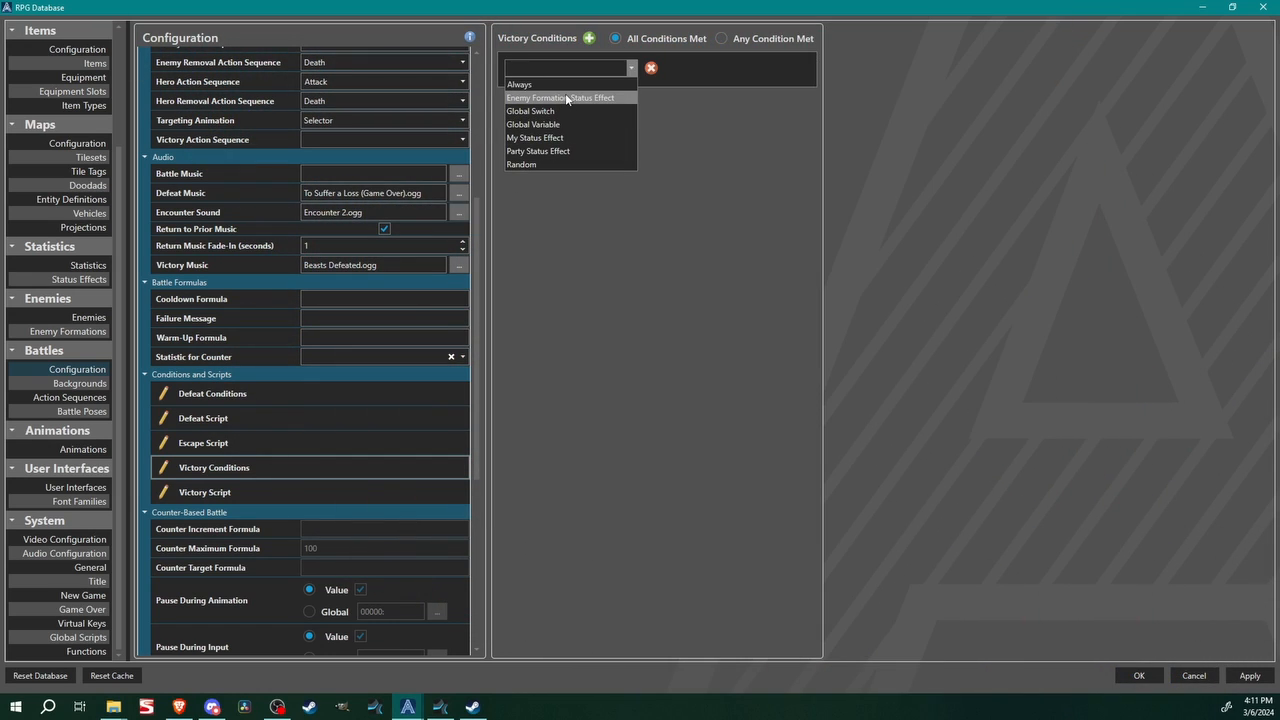
left_click(609, 98)
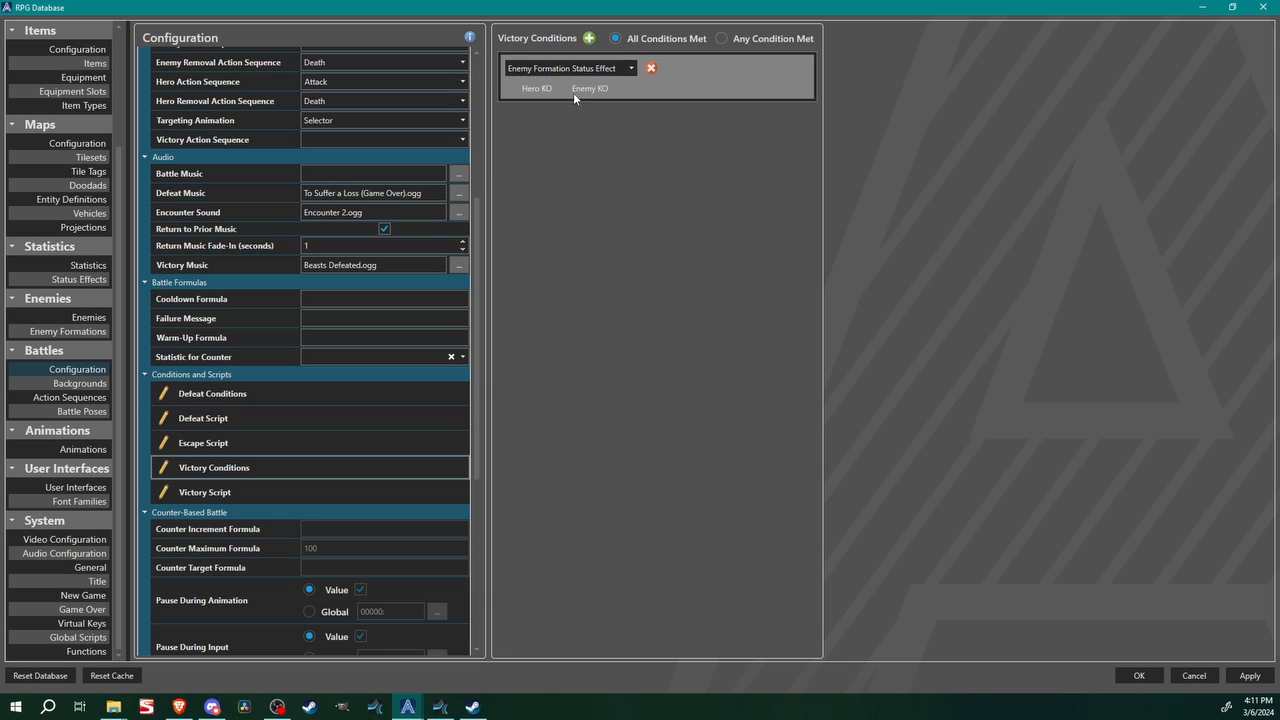
left_click(566, 89)
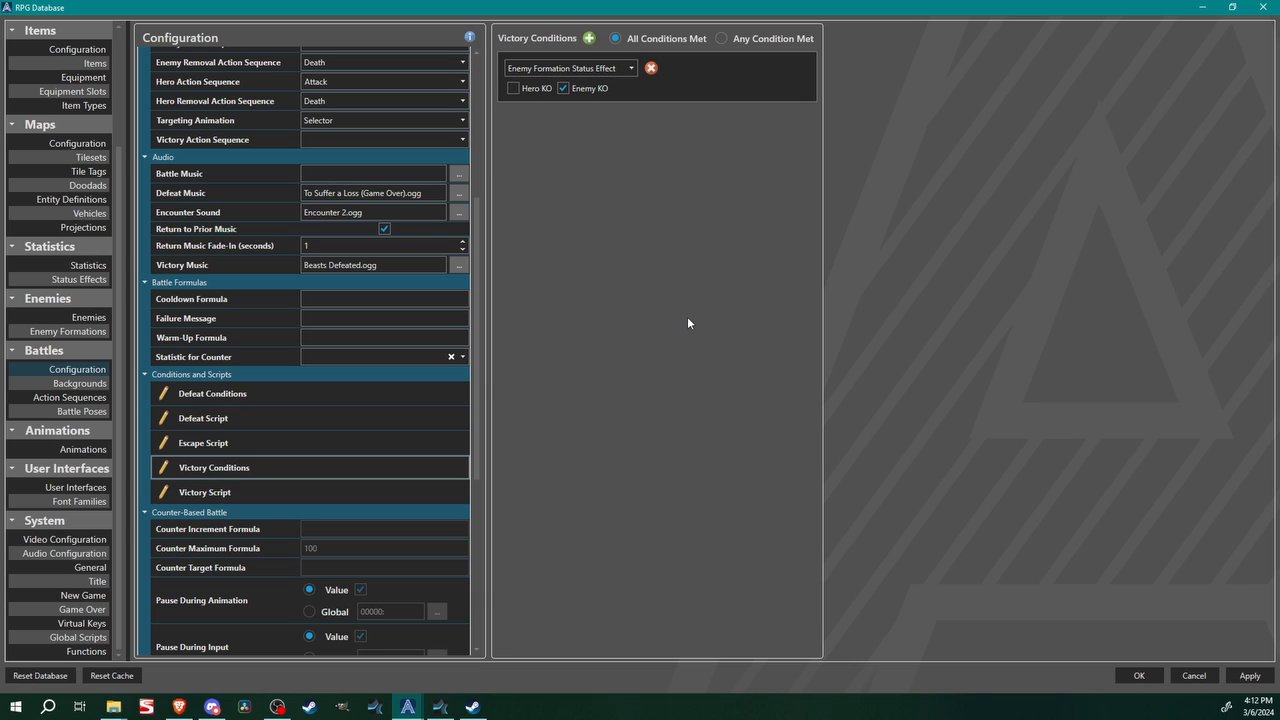
left_click(1244, 675)
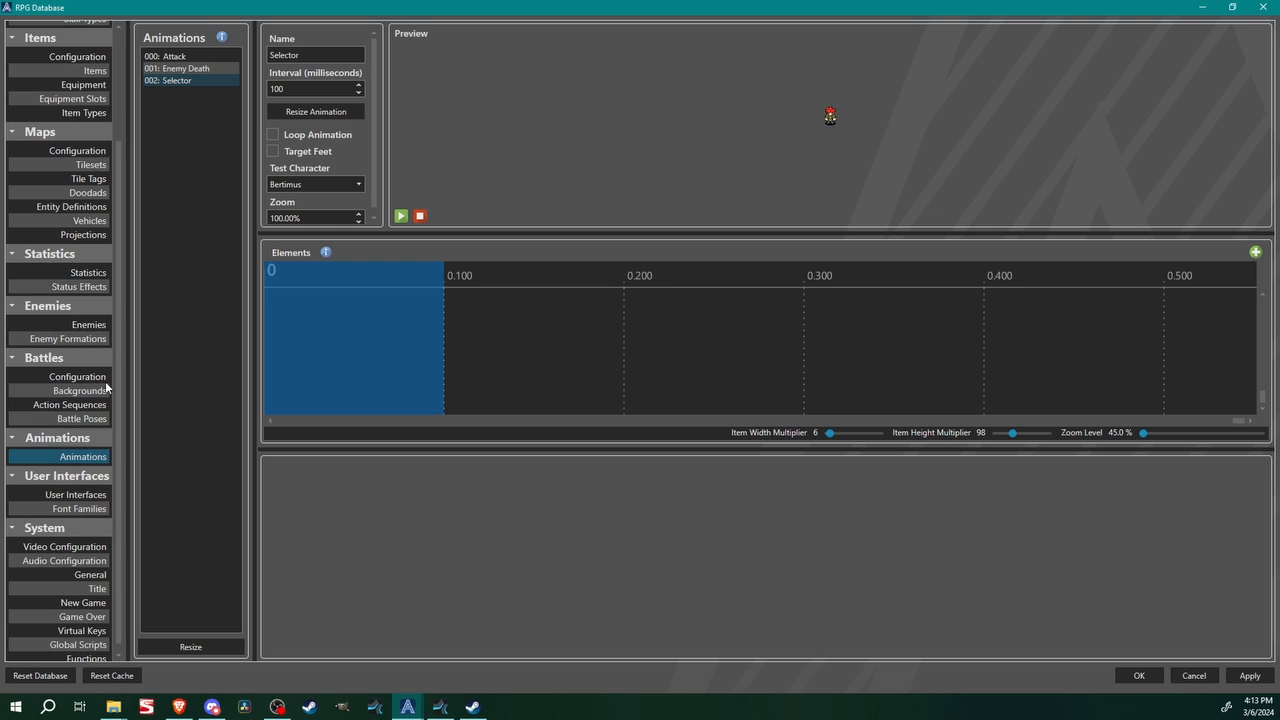
Add a graphic element to the first frame of the Selector animation
right_click(370, 291)
mouse_move(390, 314)
left_click(485, 334)
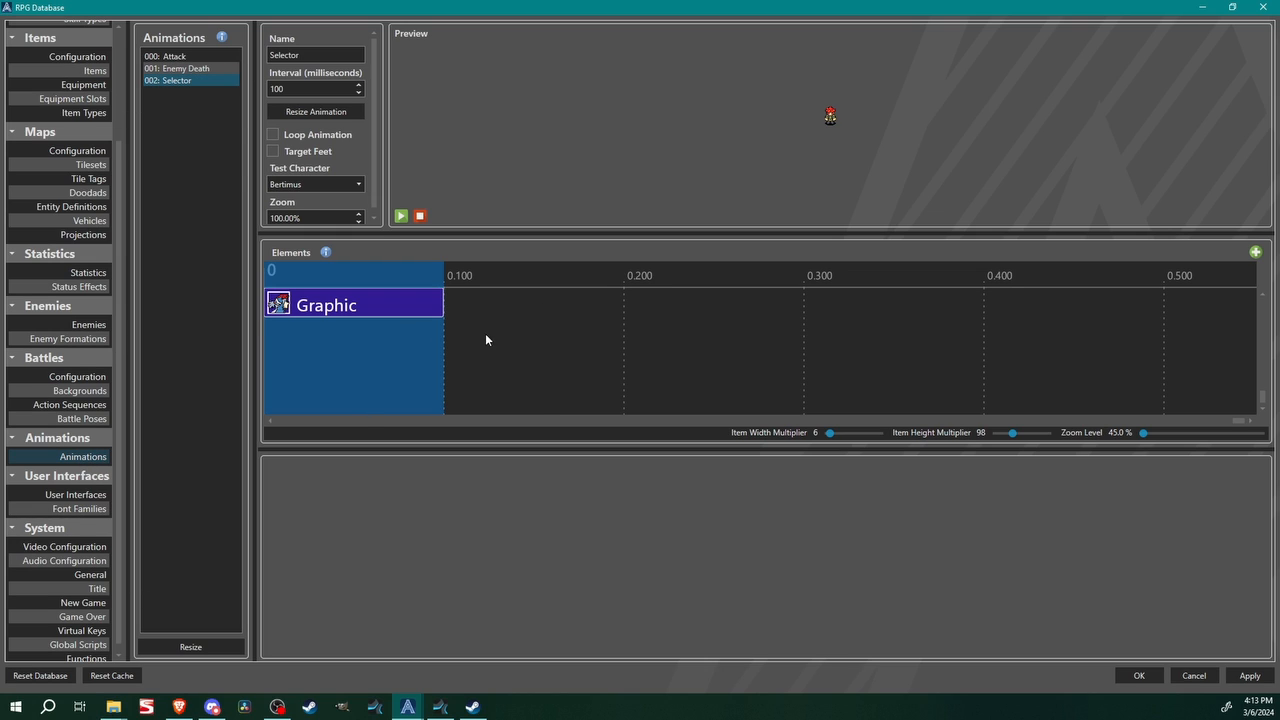
Assign red cursor - Down.png from the UI folder to the graphic element, with the frame sized to the full 32 by 32 image
left_click(358, 312)
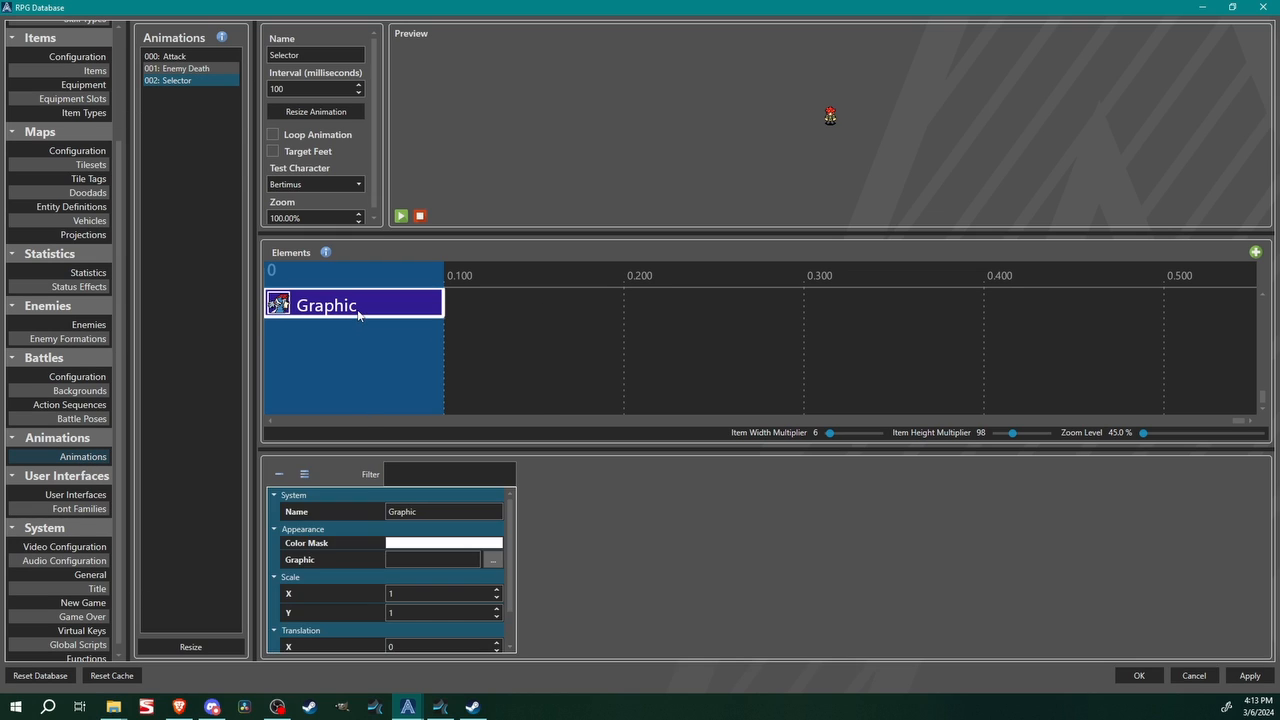
left_click(492, 560)
scroll(326, 308, "down", 1)
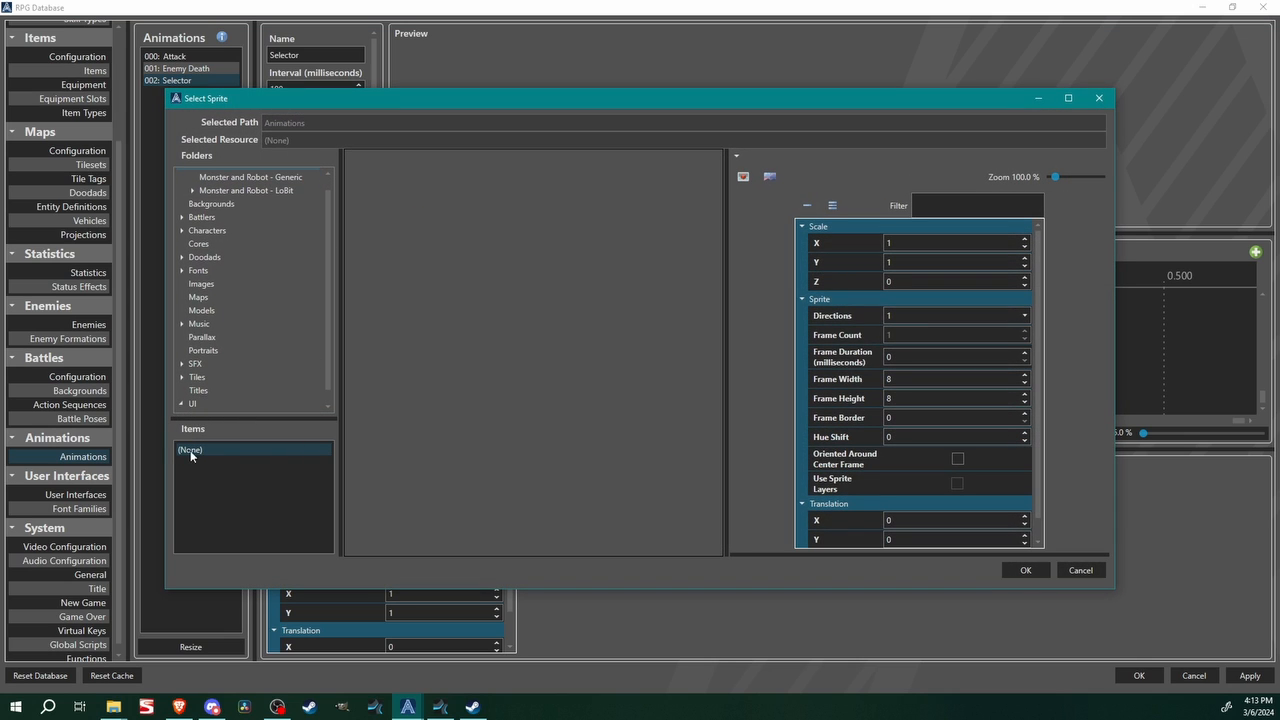
double_click(214, 403)
left_click(214, 403)
left_click(215, 390)
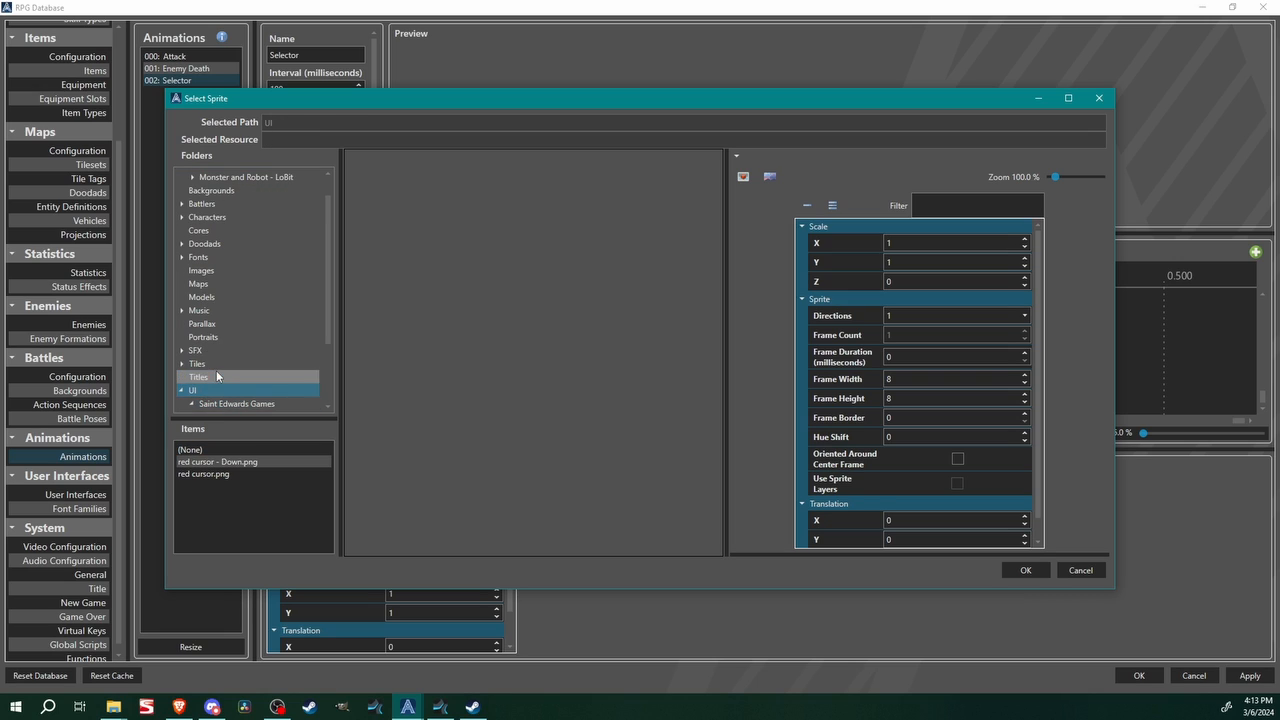
left_click(215, 461)
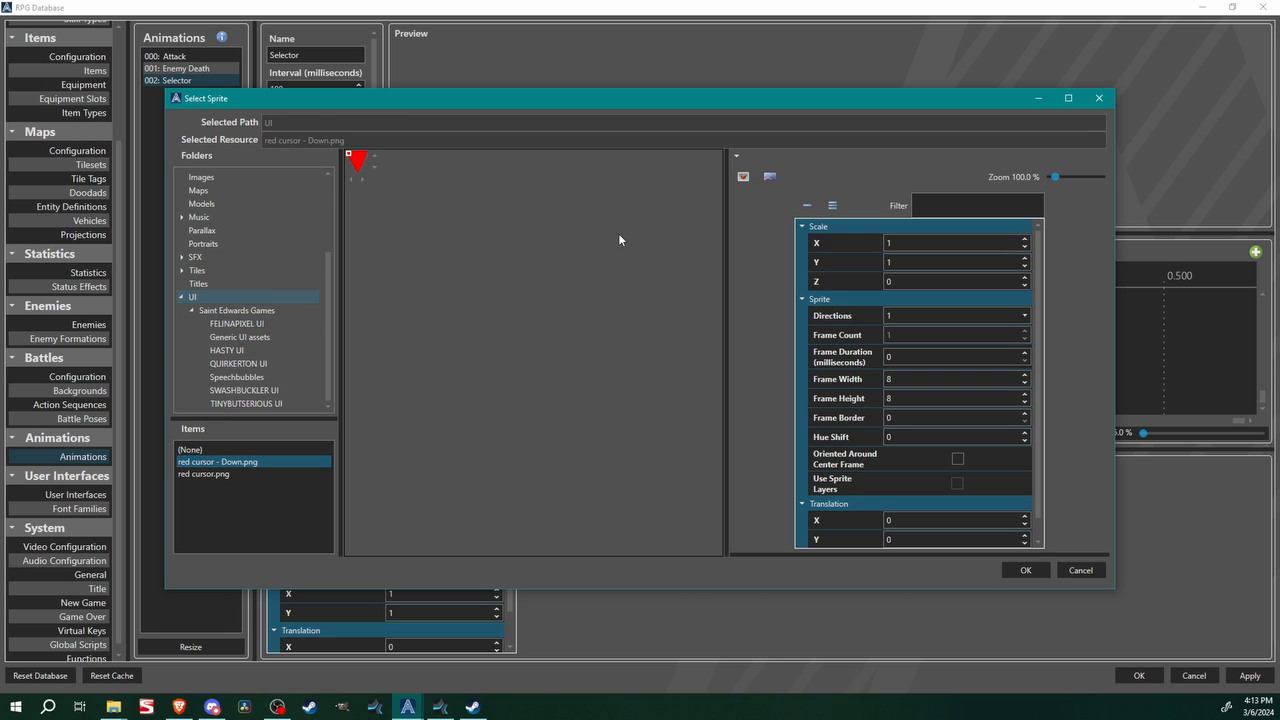
left_click(743, 177)
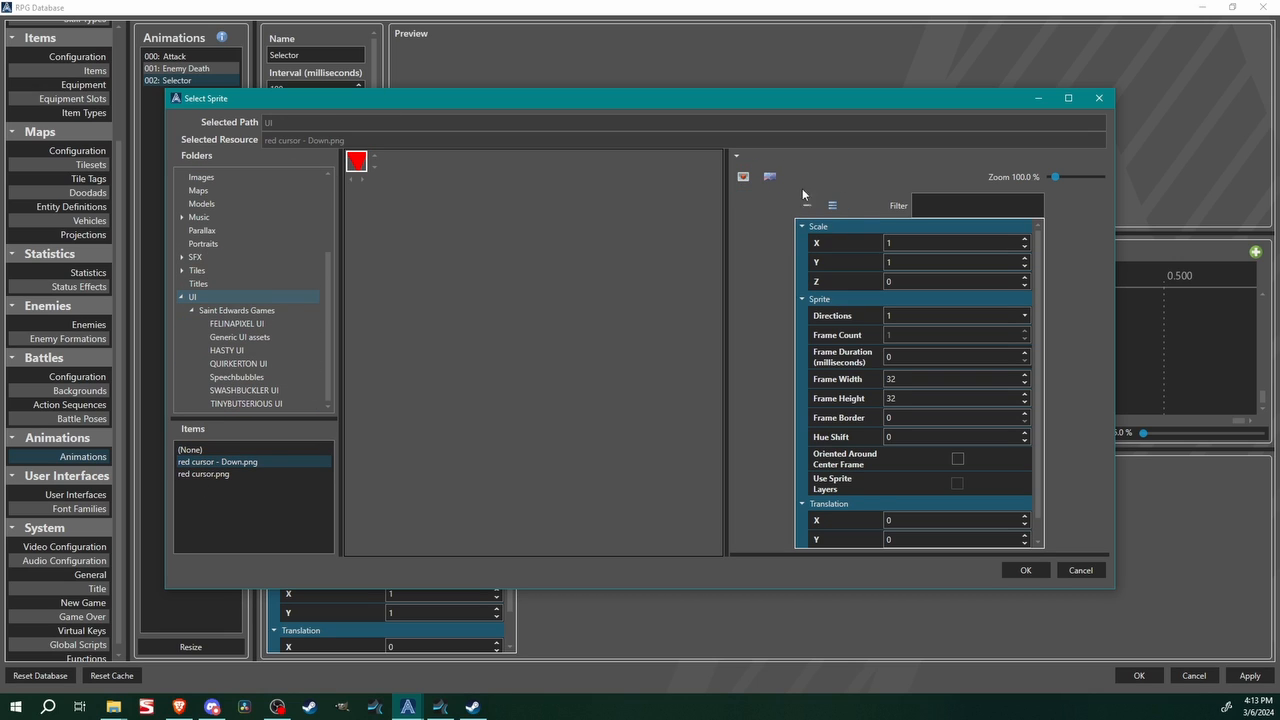
left_click(1034, 574)
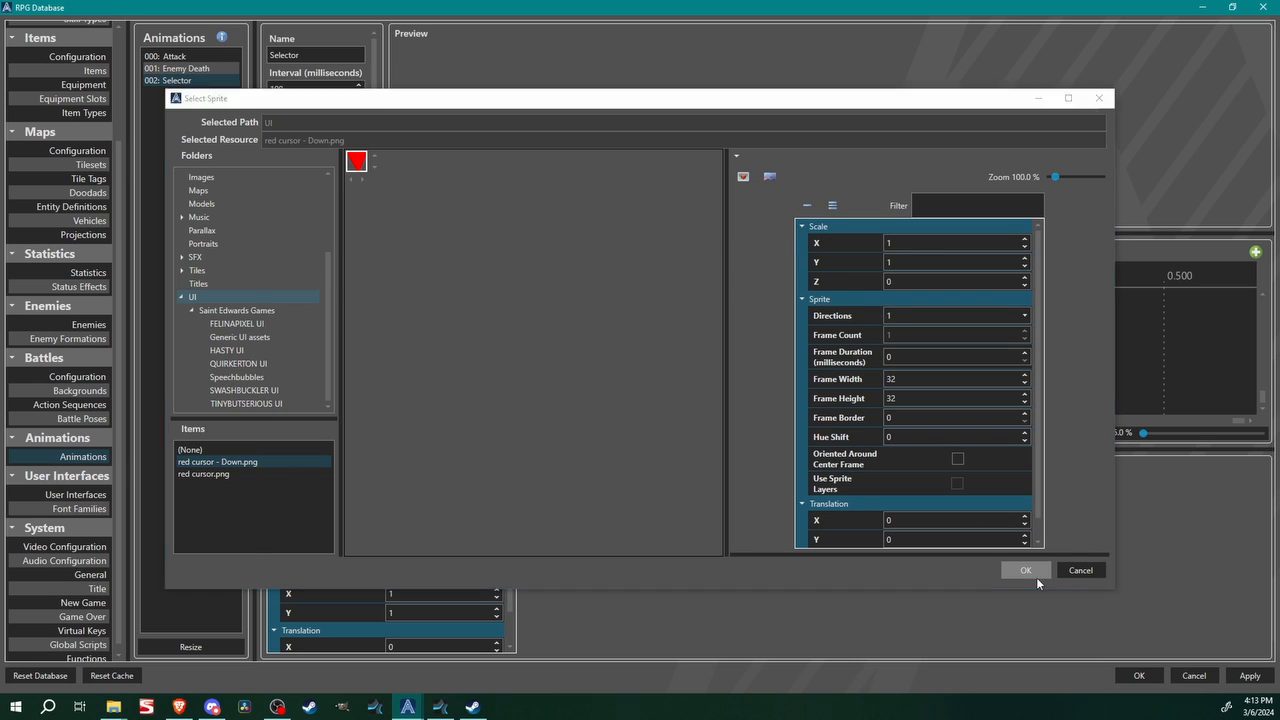
left_click(359, 336)
left_click(531, 308)
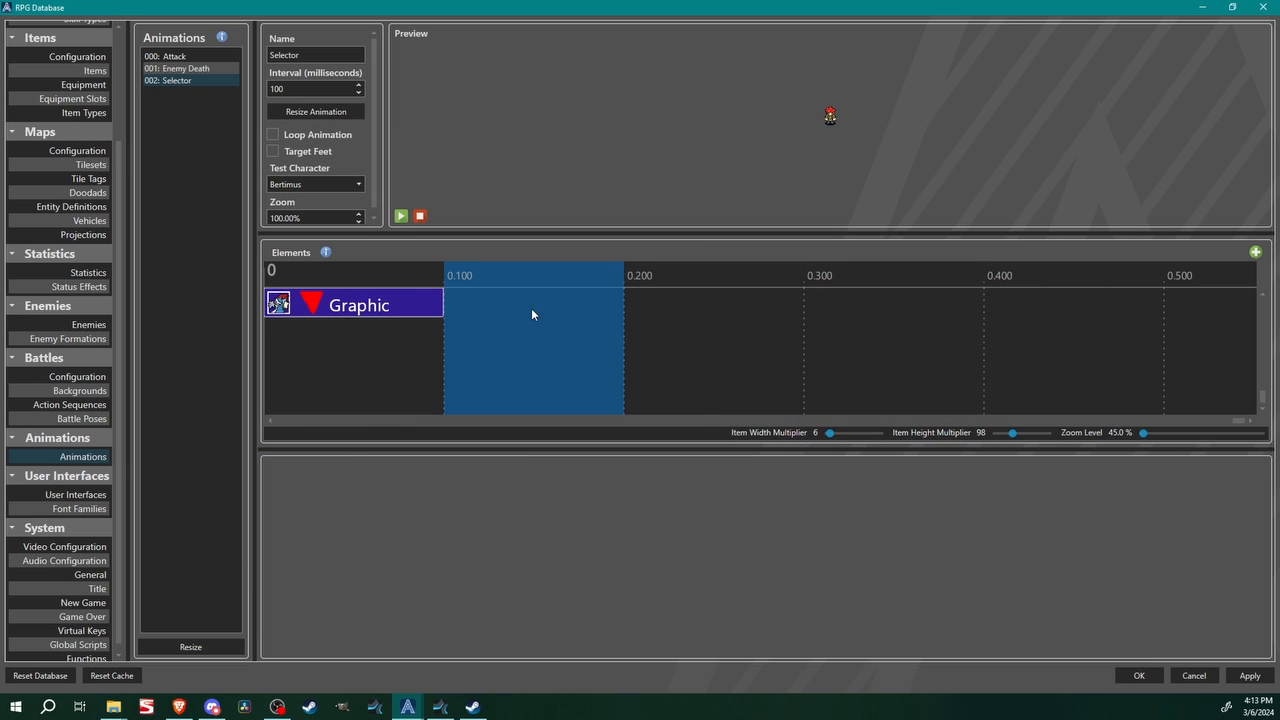
Make the Selector animation loop and set its graphic's translation to X -15 and Y -150
left_click(380, 310)
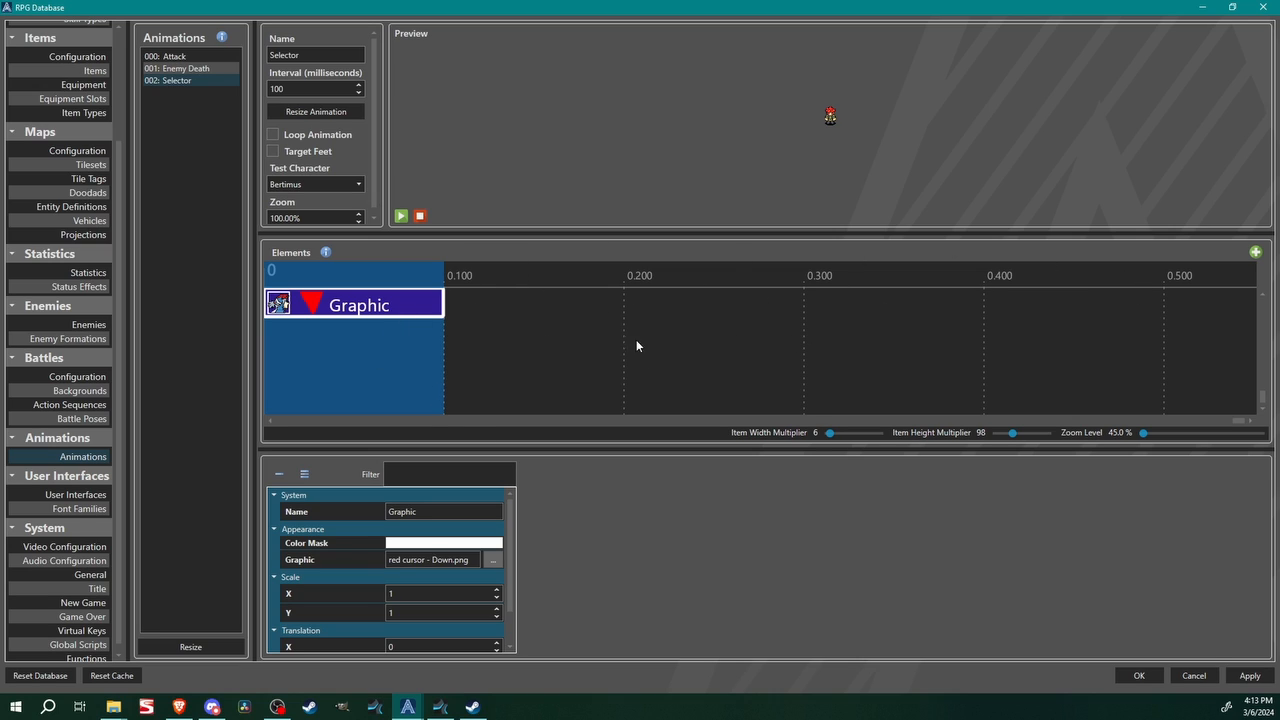
left_click(272, 135)
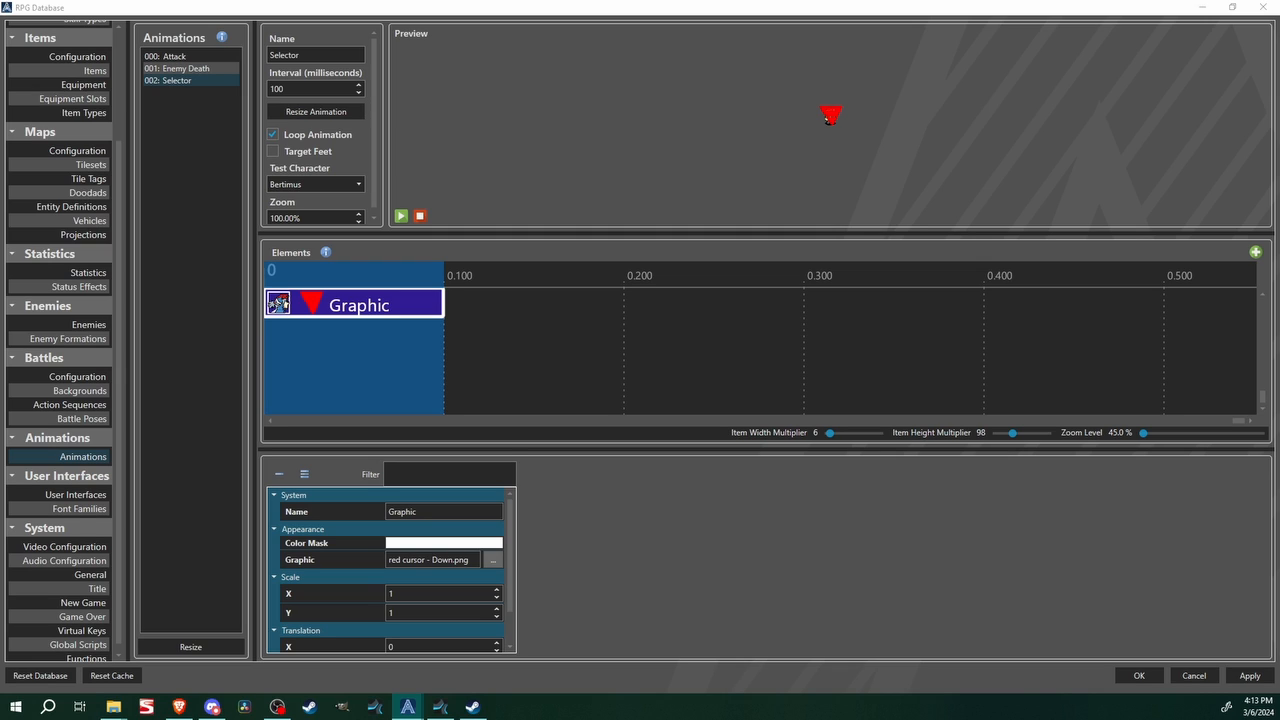
left_click_drag(511, 565, 511, 627)
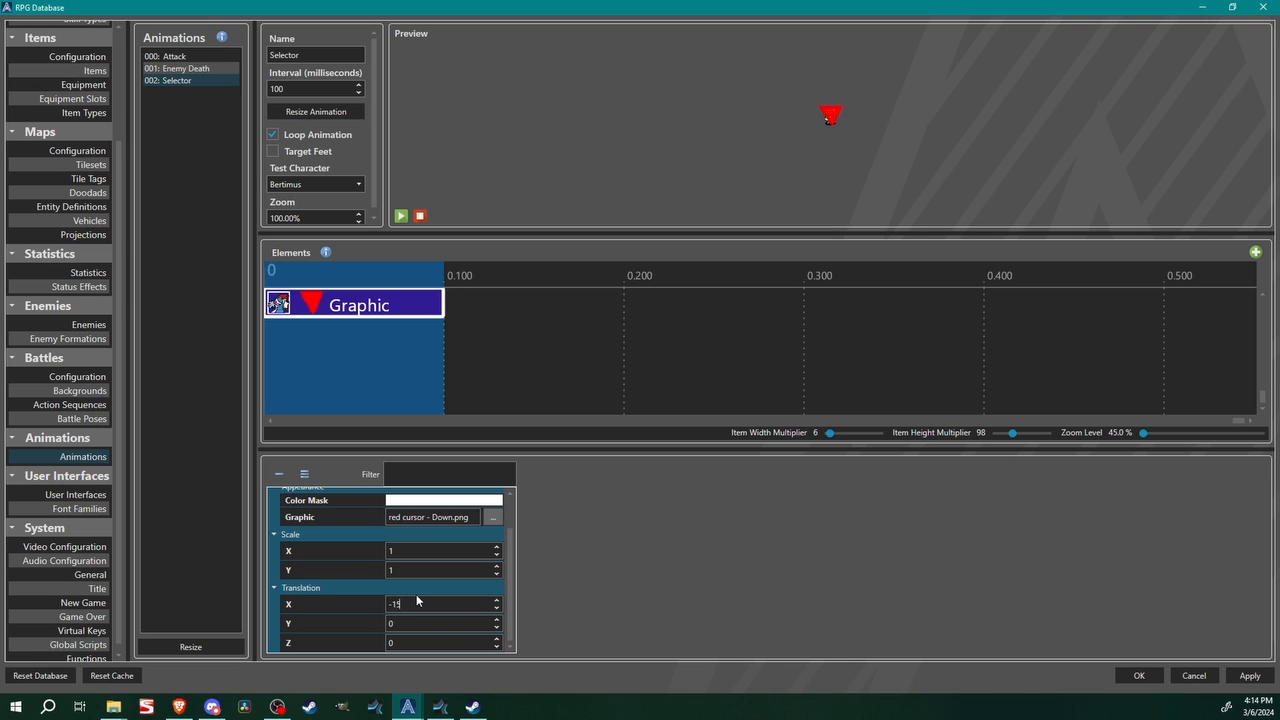
left_click(440, 623)
type("-150")
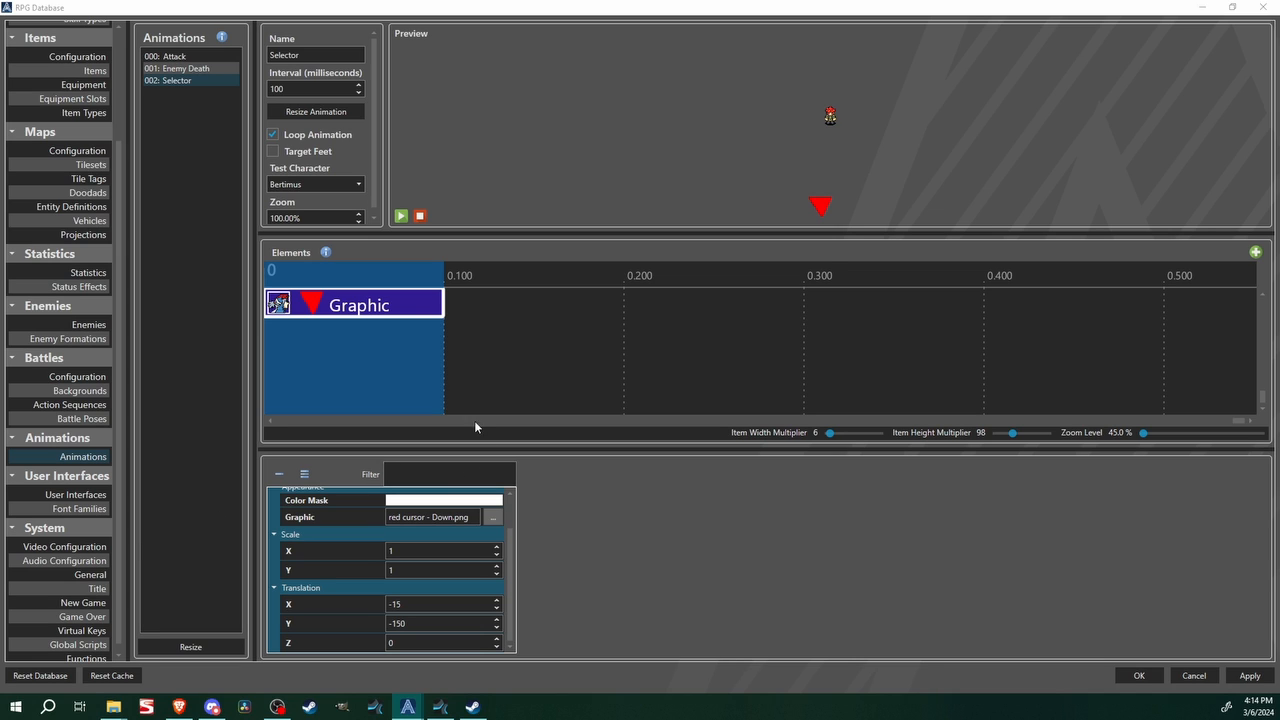
left_click(493, 518)
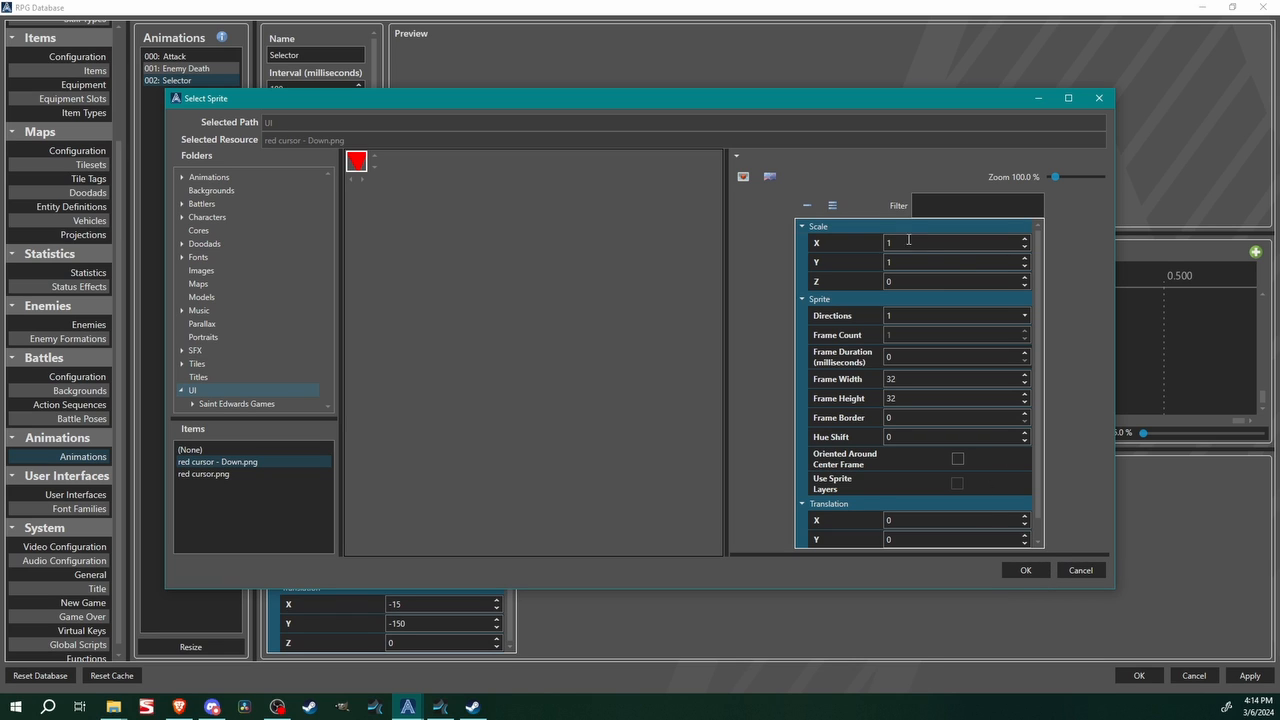
left_click(1023, 571)
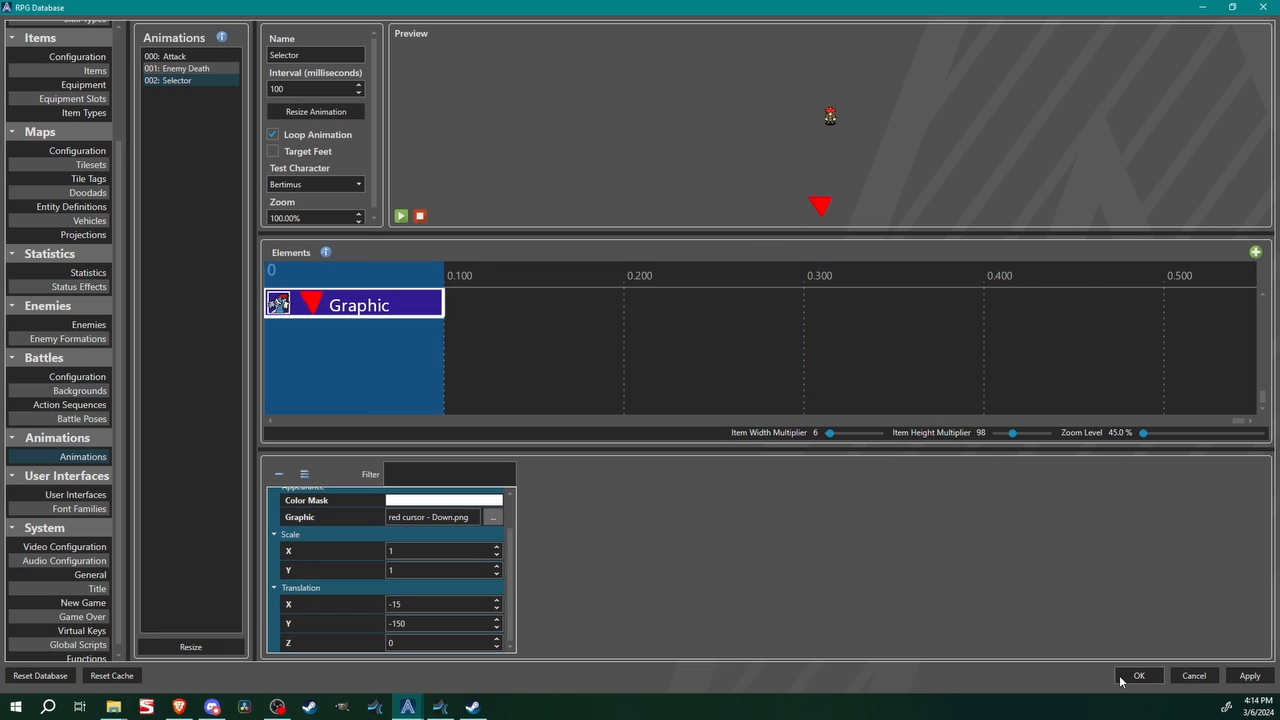
Review the battle configuration down to its transition, turn-based and user interface settings, and save the database changes
left_click(97, 407)
left_click(94, 390)
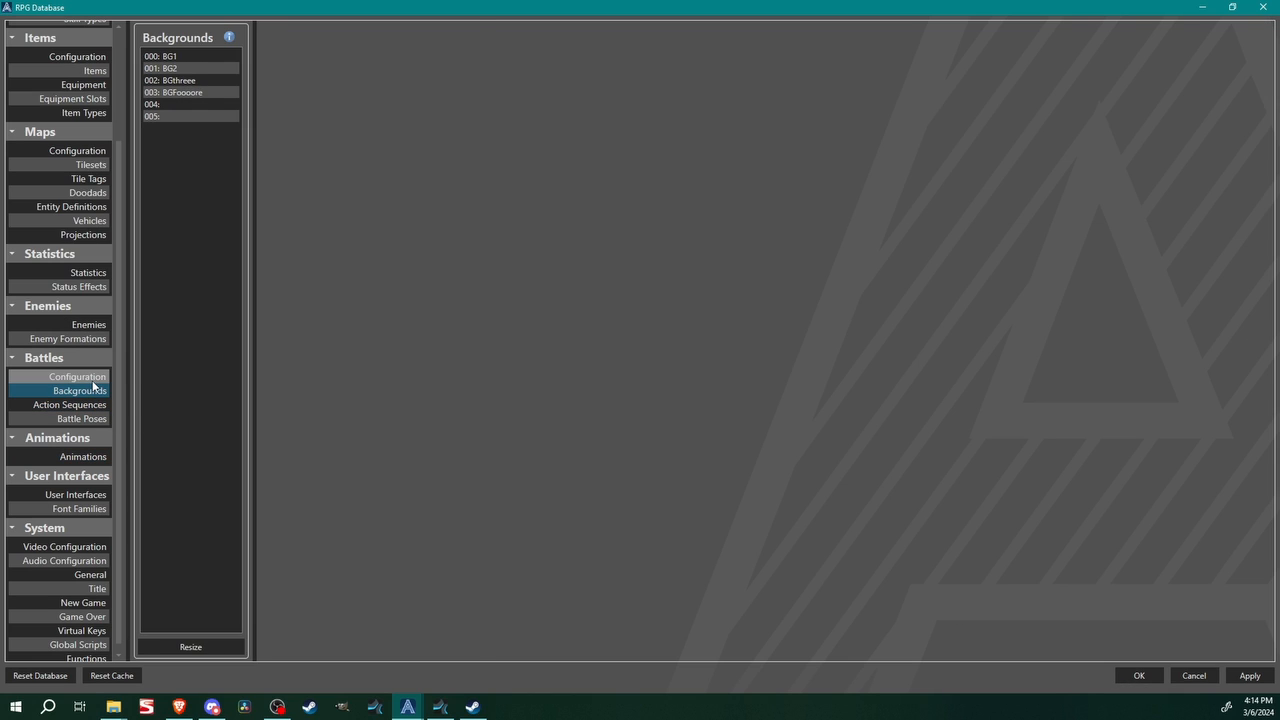
left_click(94, 376)
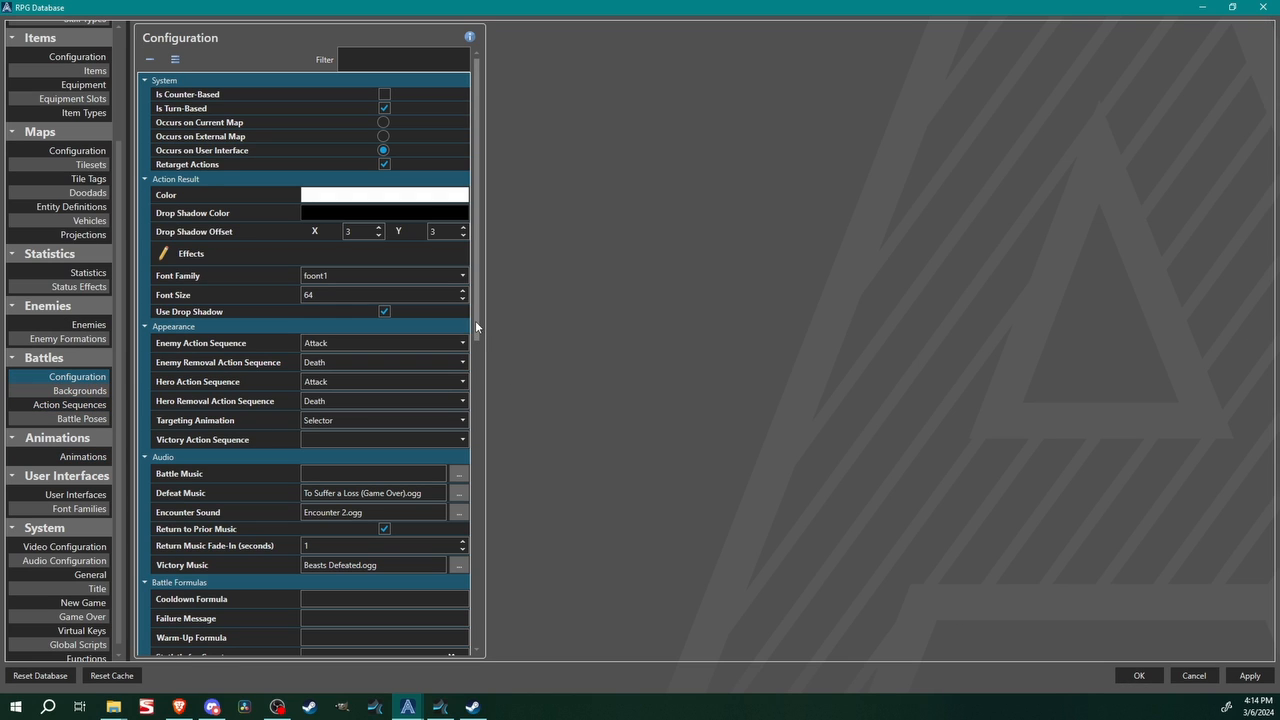
left_click_drag(475, 320, 502, 658)
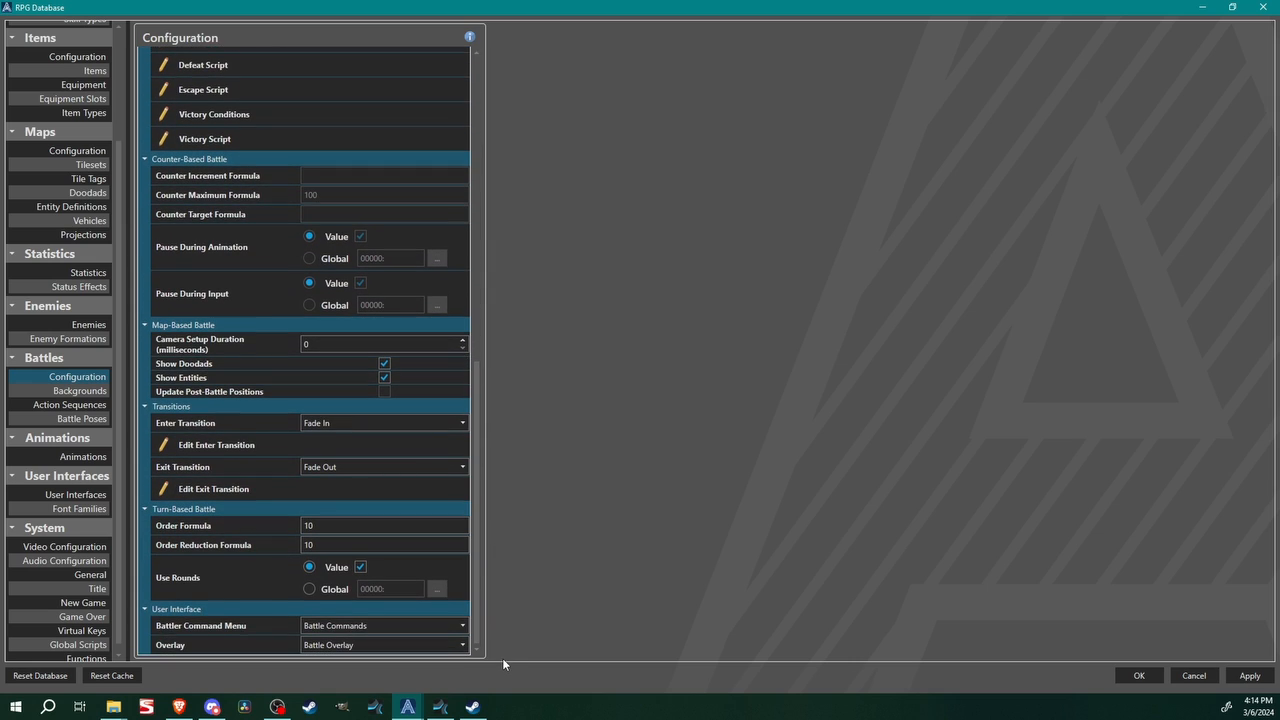
left_click(1147, 680)
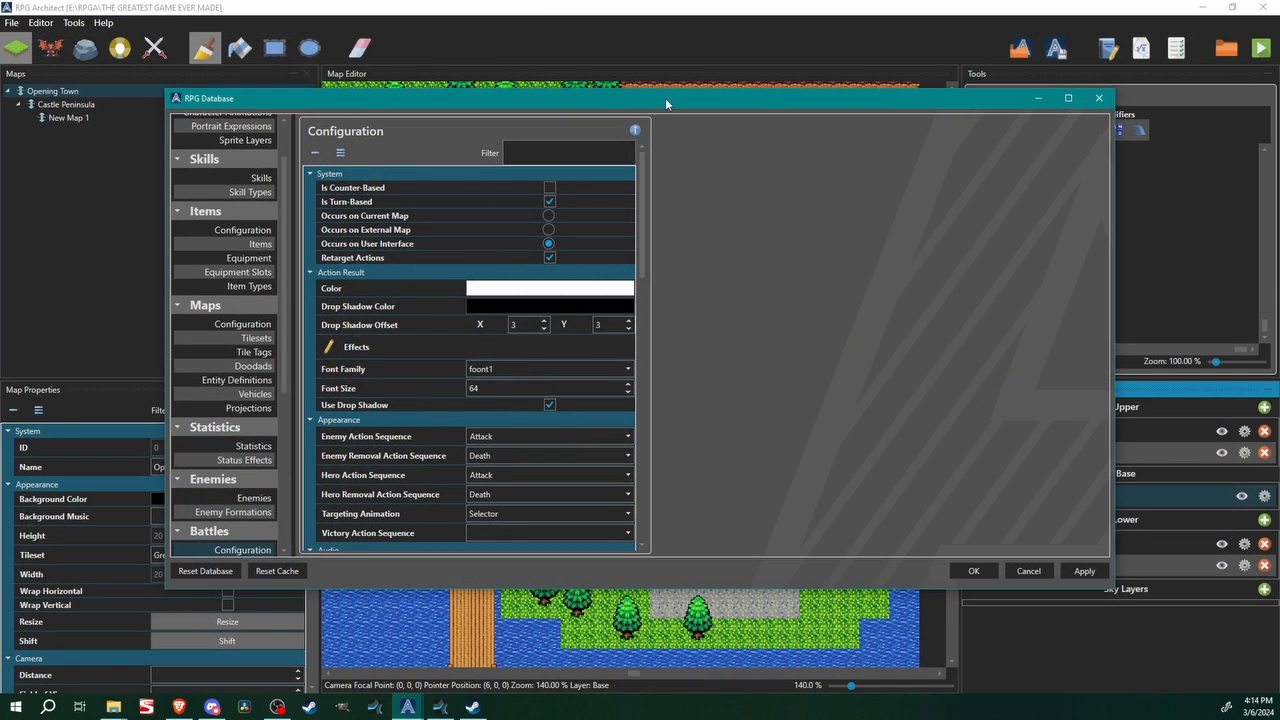
In the database's character list, remove the war class from Bertimus
double_click(666, 104)
scroll(90, 340, "up", 2)
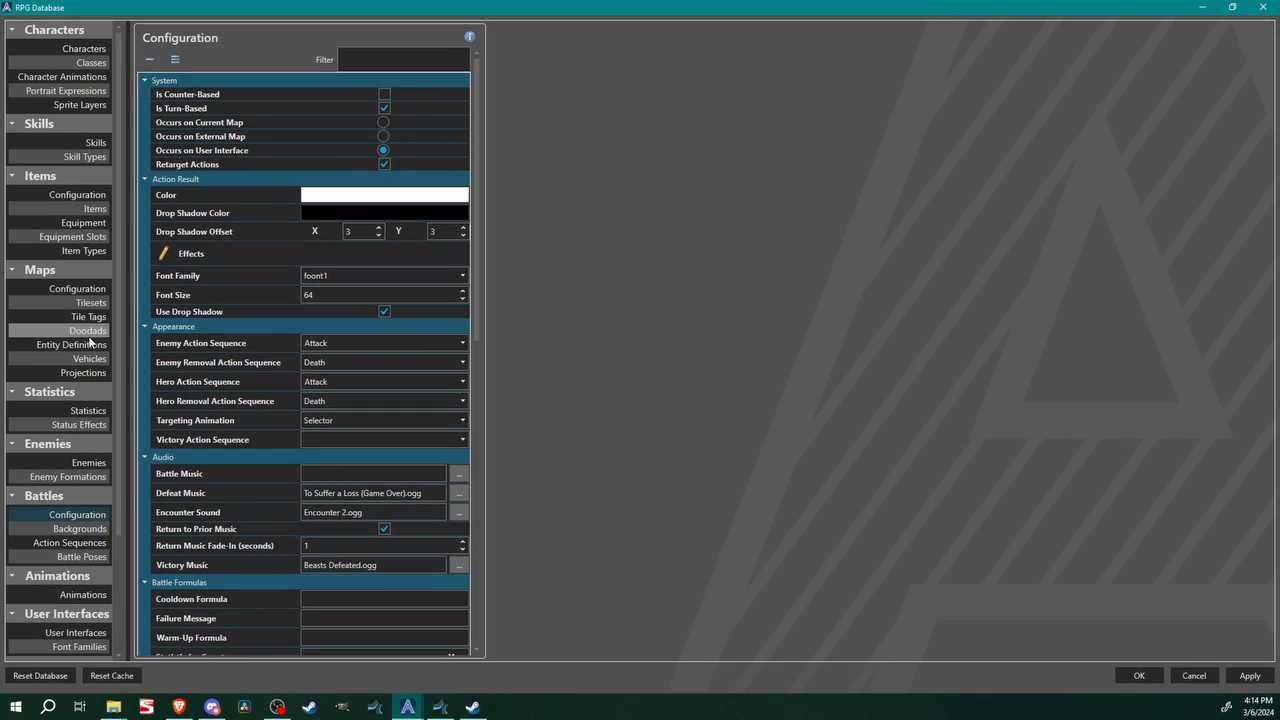
left_click(95, 142)
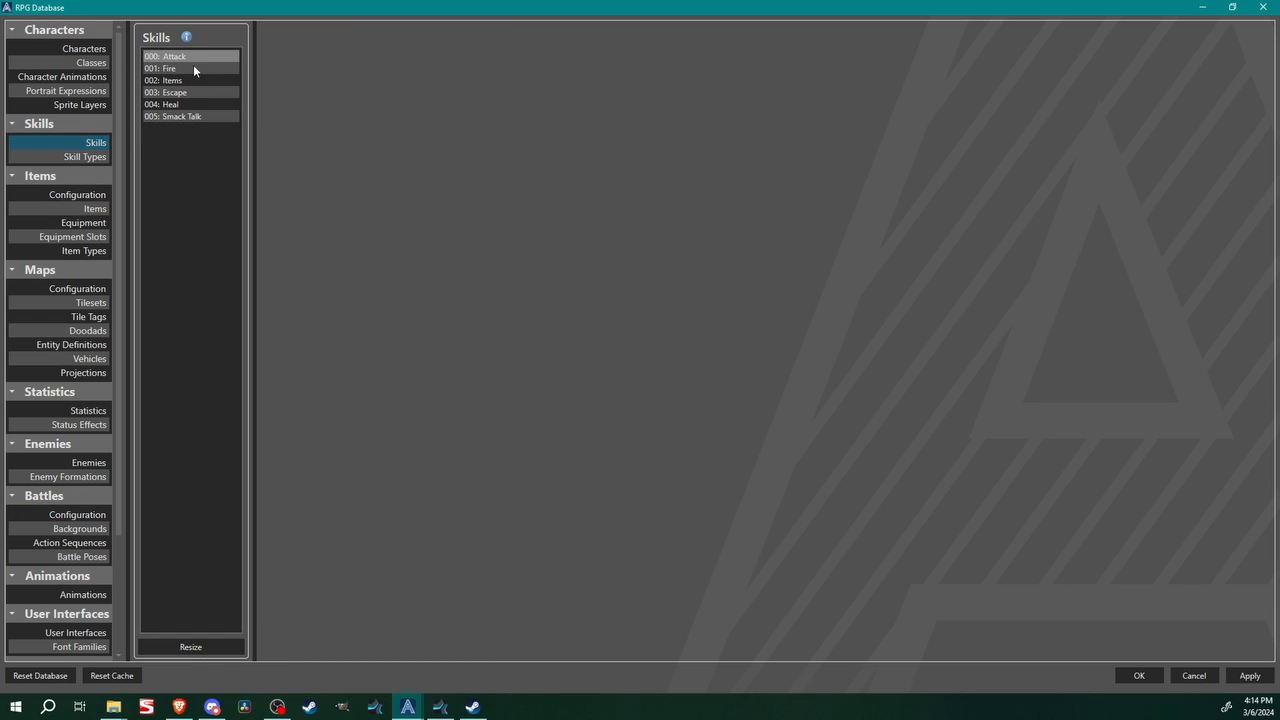
left_click(84, 48)
left_click(165, 57)
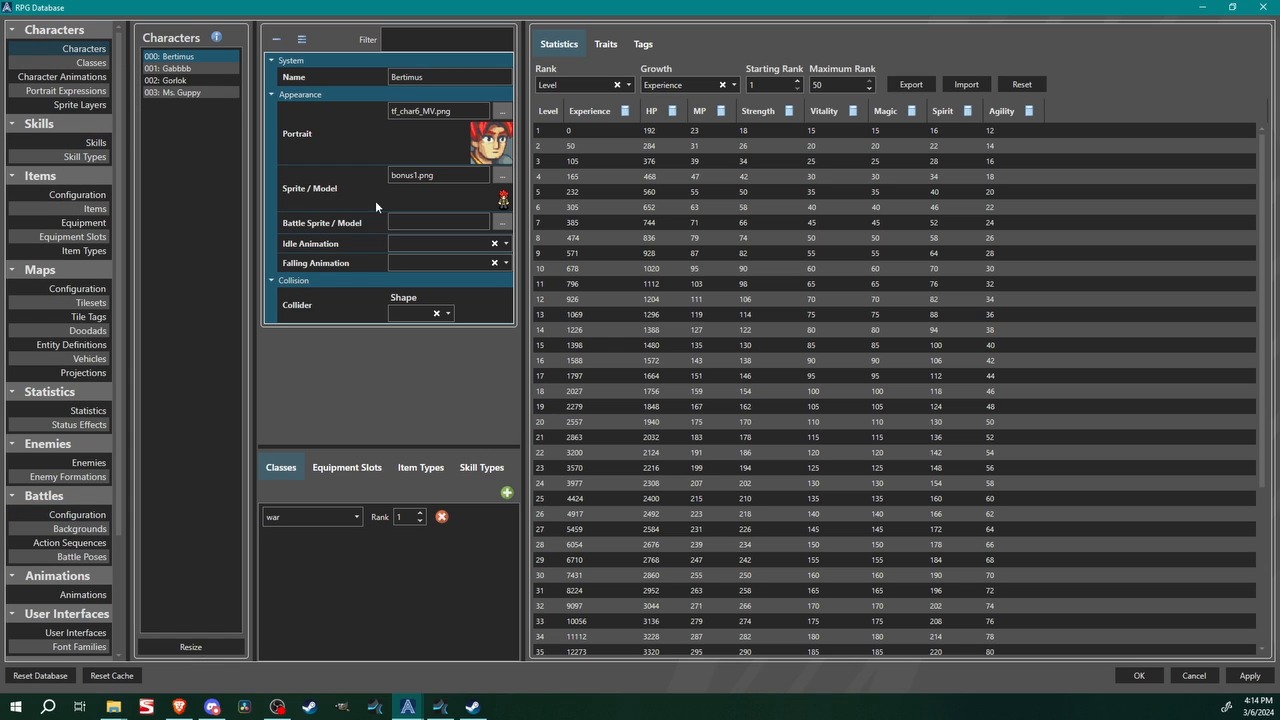
left_click(588, 145)
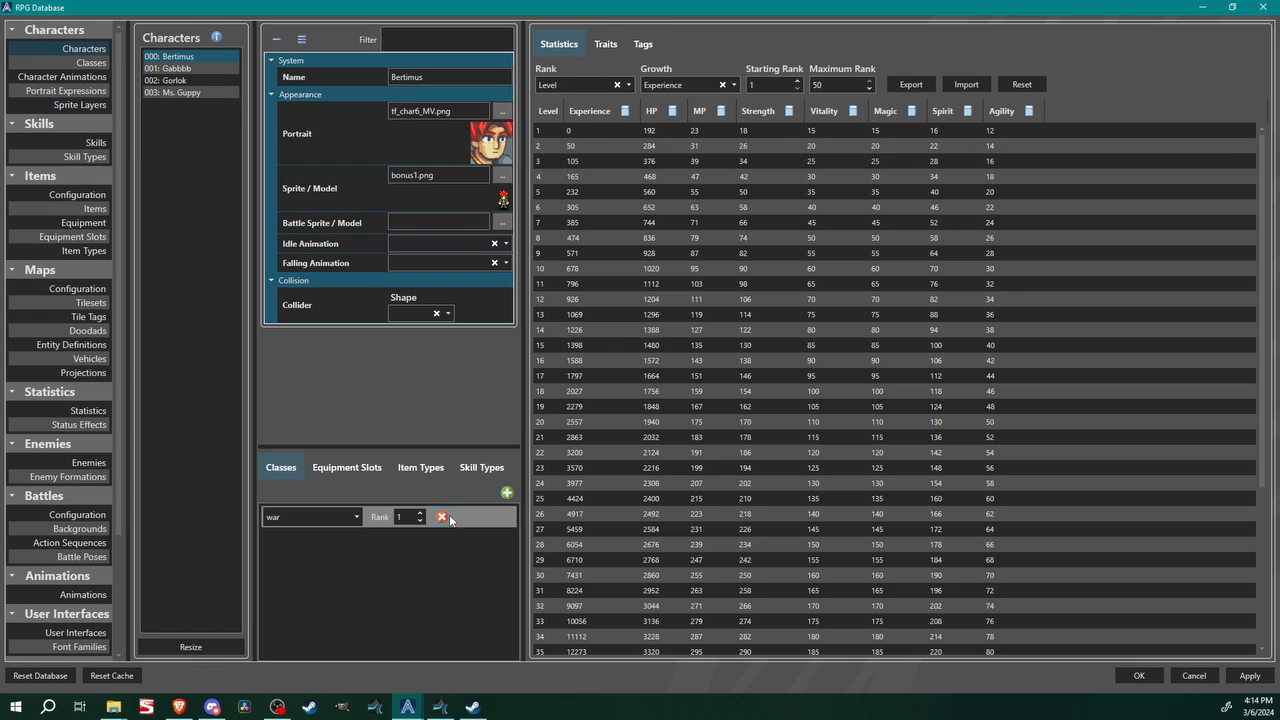
left_click(441, 516)
Replace the Fire skill in Bertimus's traits with Smack Talk
left_click(602, 52)
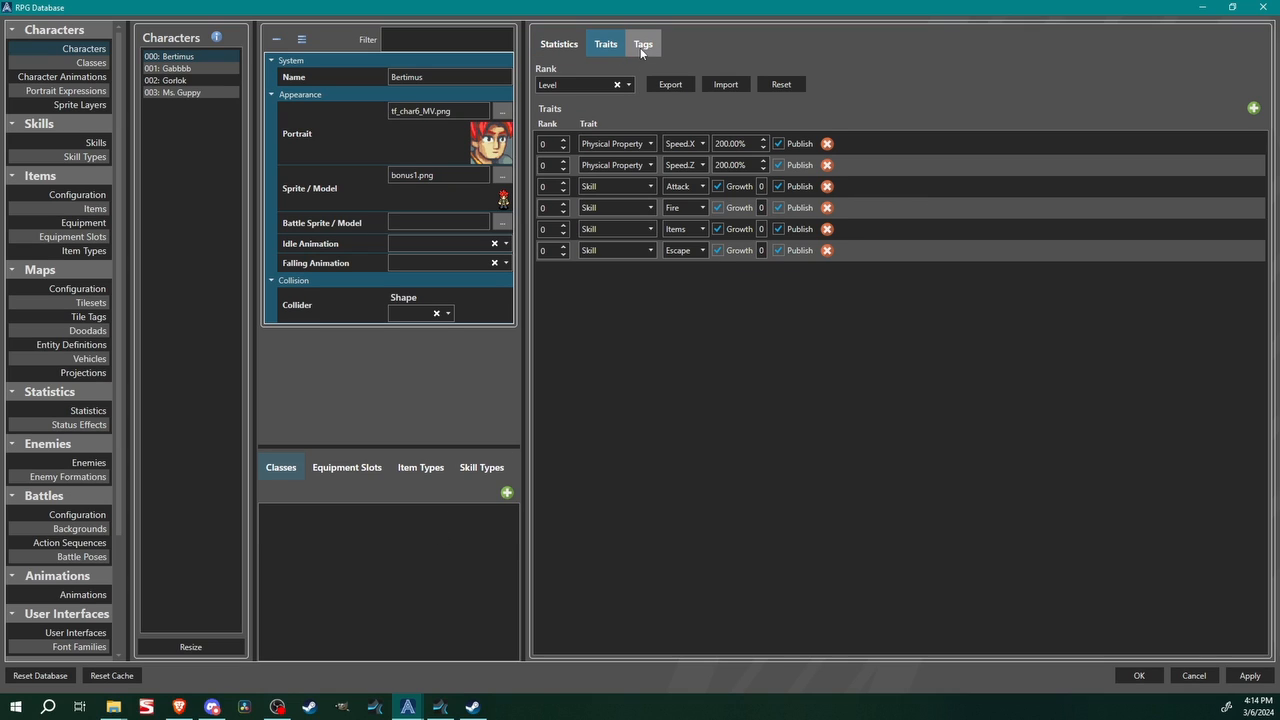
left_click(685, 208)
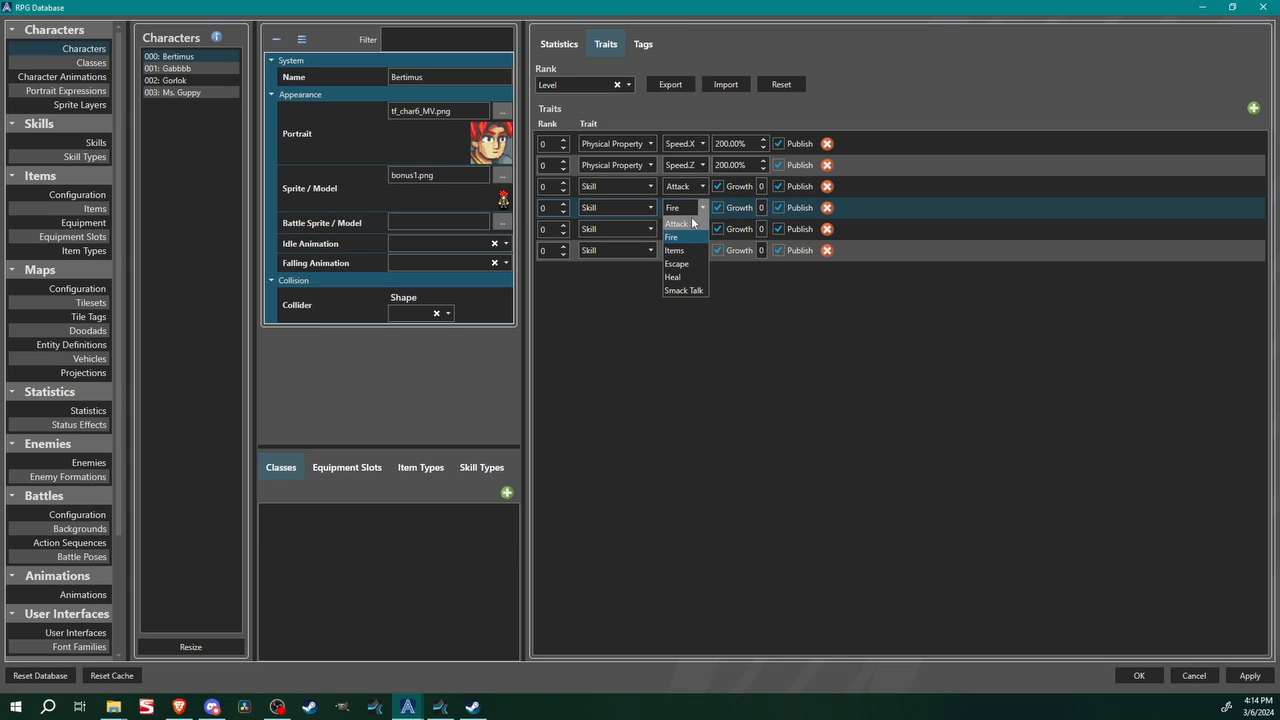
left_click(684, 290)
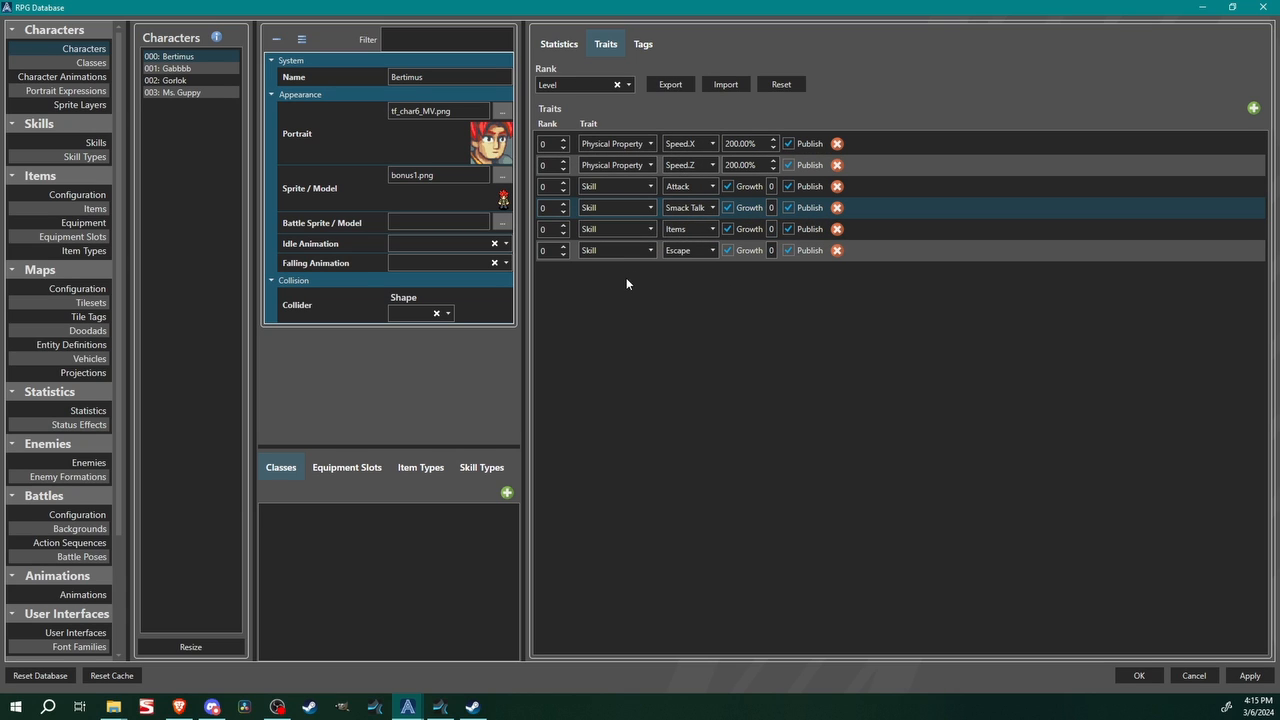
Add four skill traits to the character Gabbbb
left_click(174, 68)
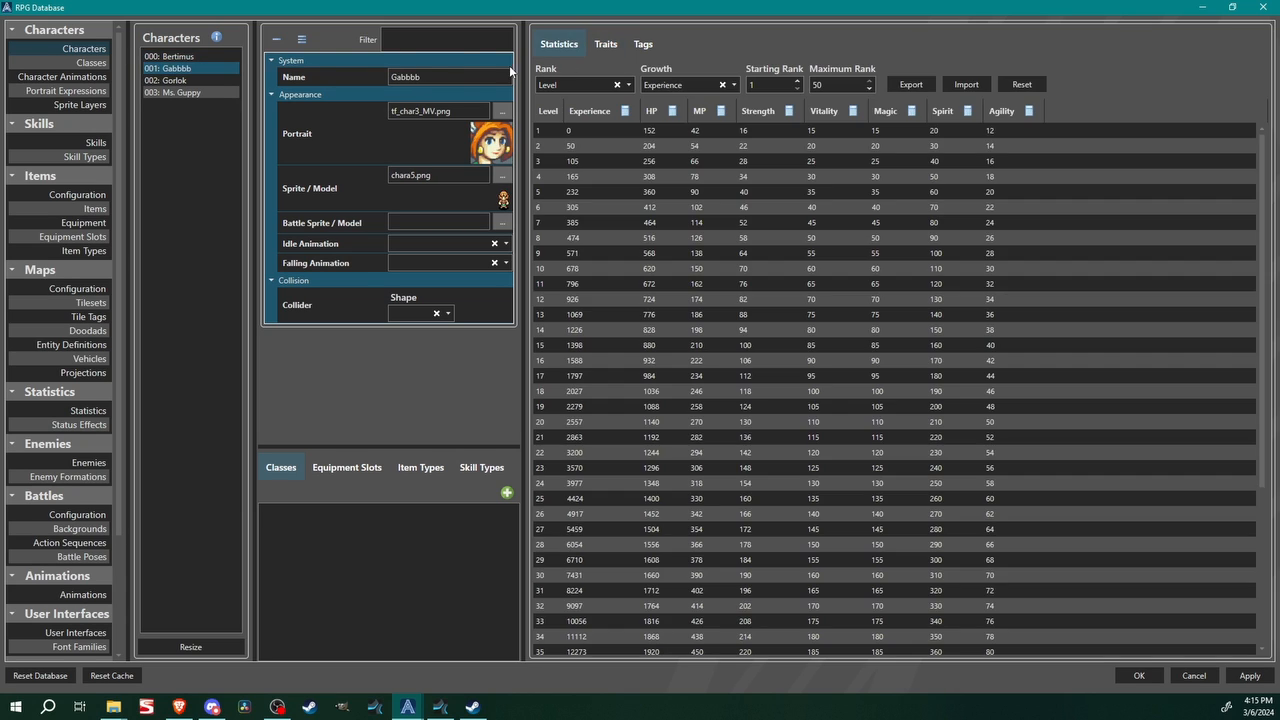
left_click(596, 46)
left_click(630, 45)
left_click(560, 46)
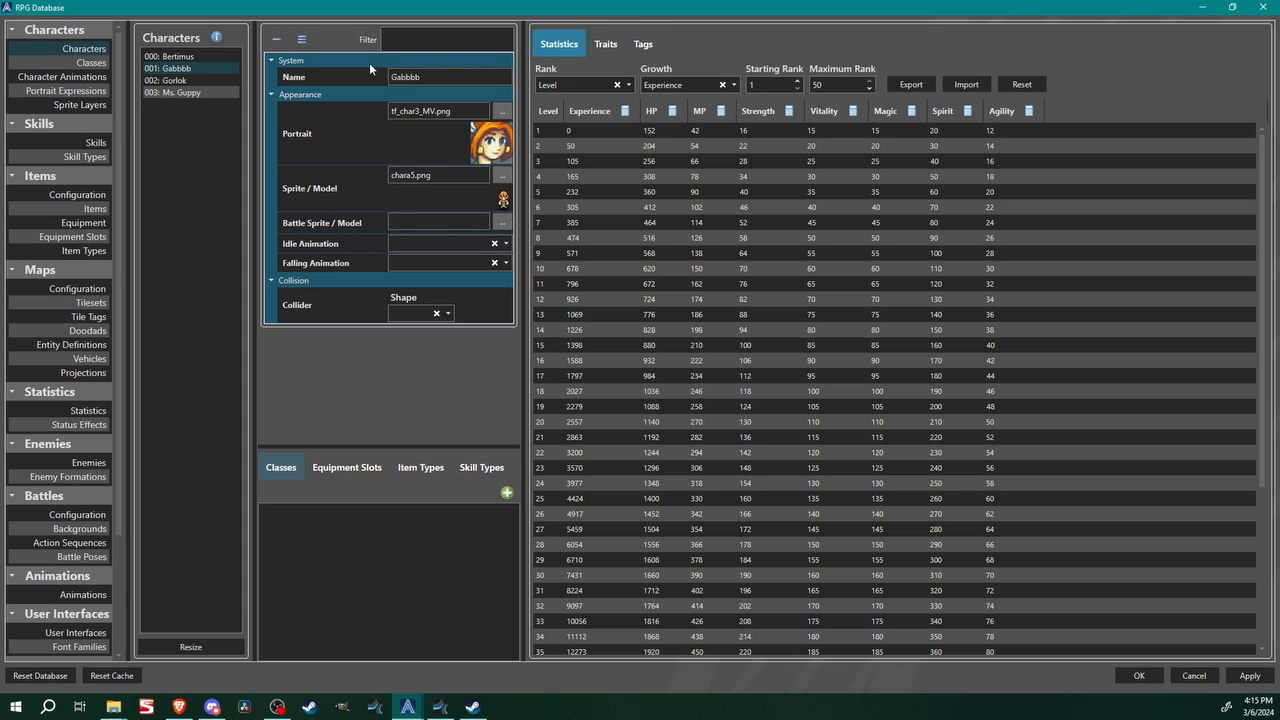
left_click(605, 44)
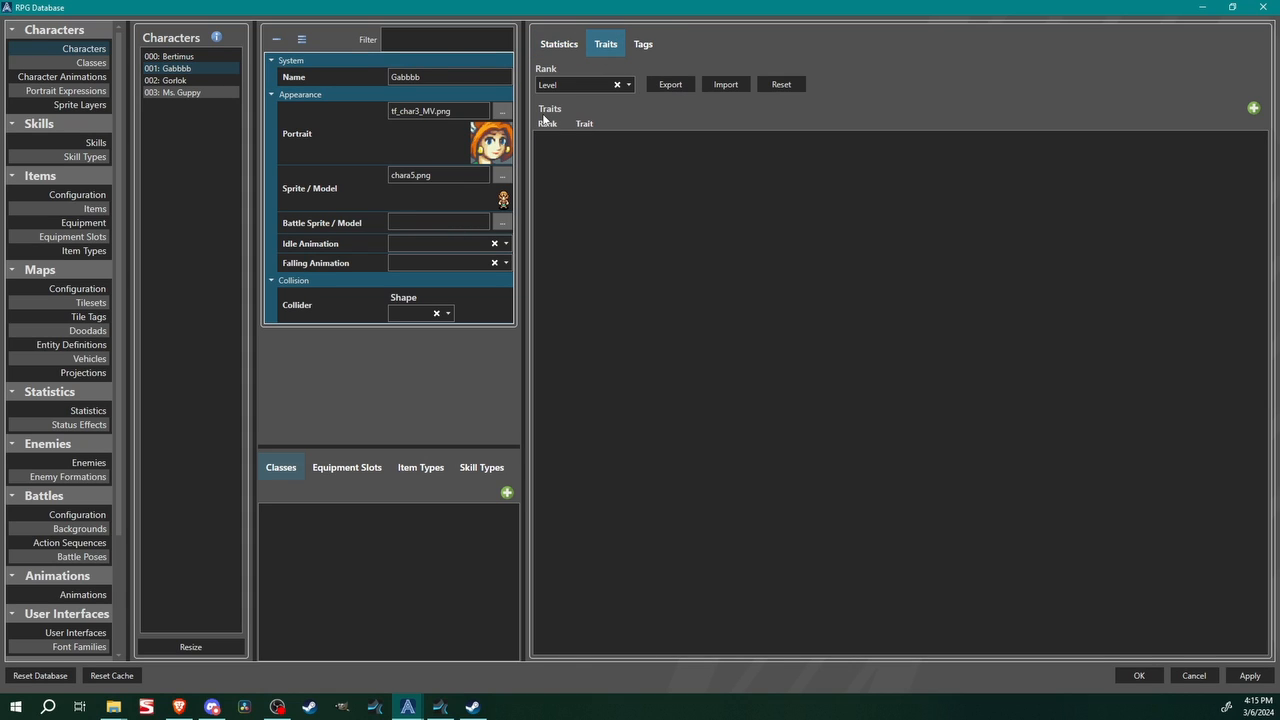
left_click(1254, 108)
left_click(1254, 108)
left_click(1254, 108)
left_click(1254, 108)
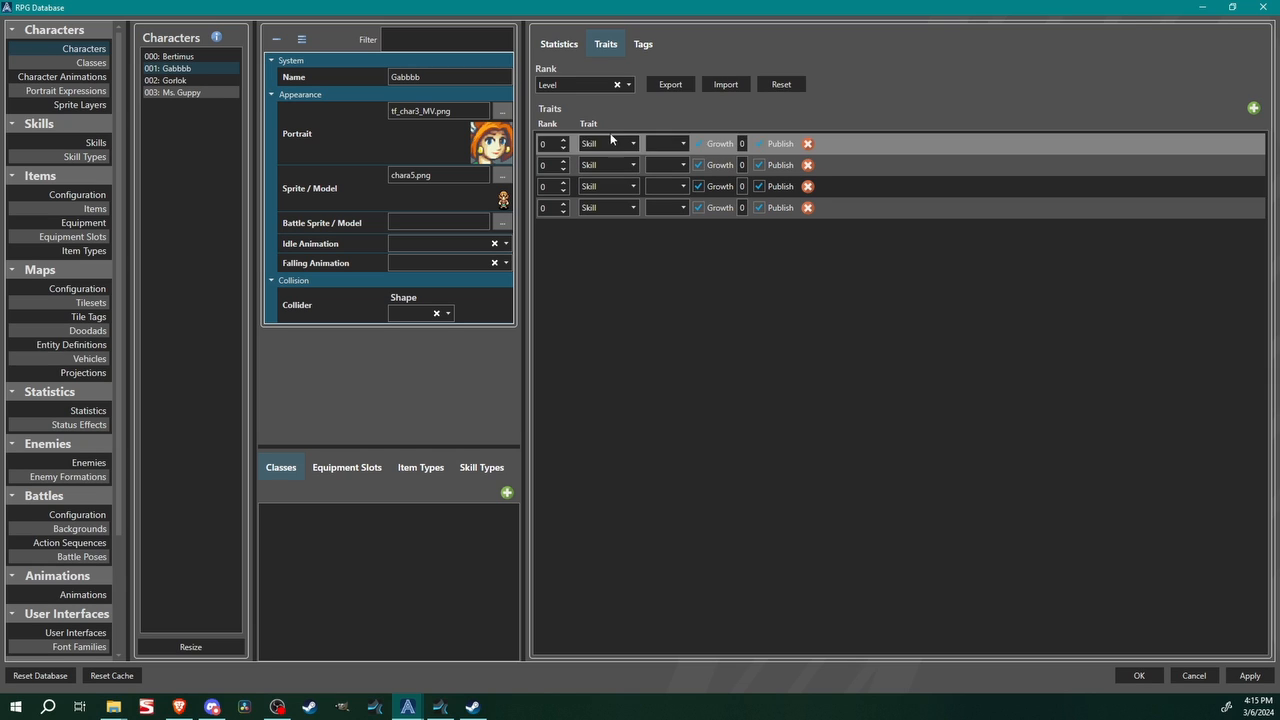
Set Gabbbb's four skill traits to Attack, Fire, Items and Escape
left_click(667, 143)
left_click(667, 158)
left_click(667, 165)
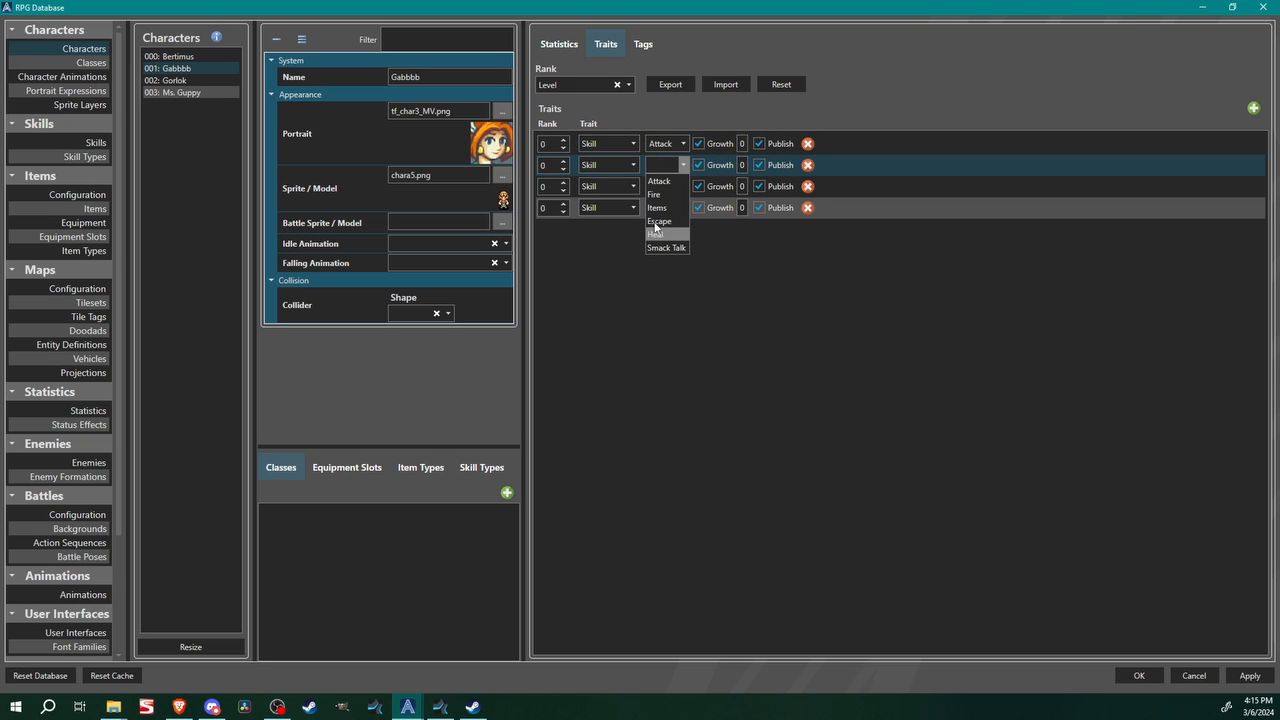
left_click(655, 194)
left_click(662, 185)
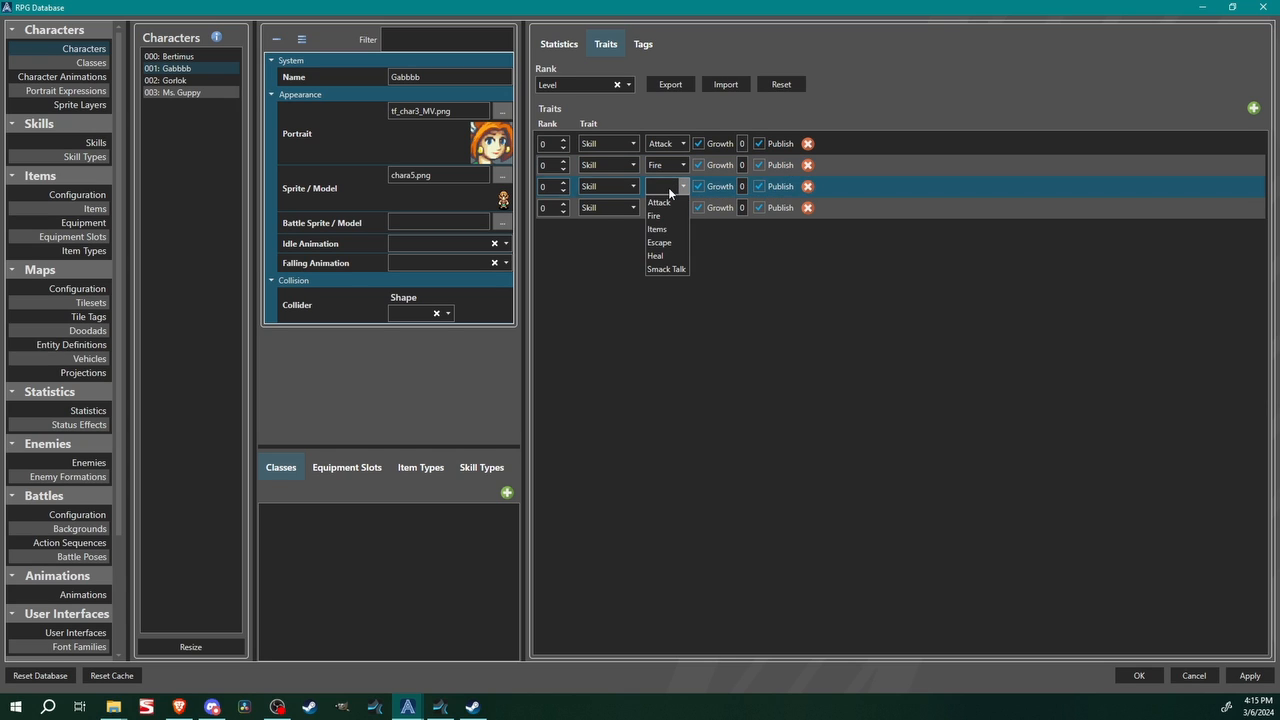
left_click(660, 231)
left_click(661, 207)
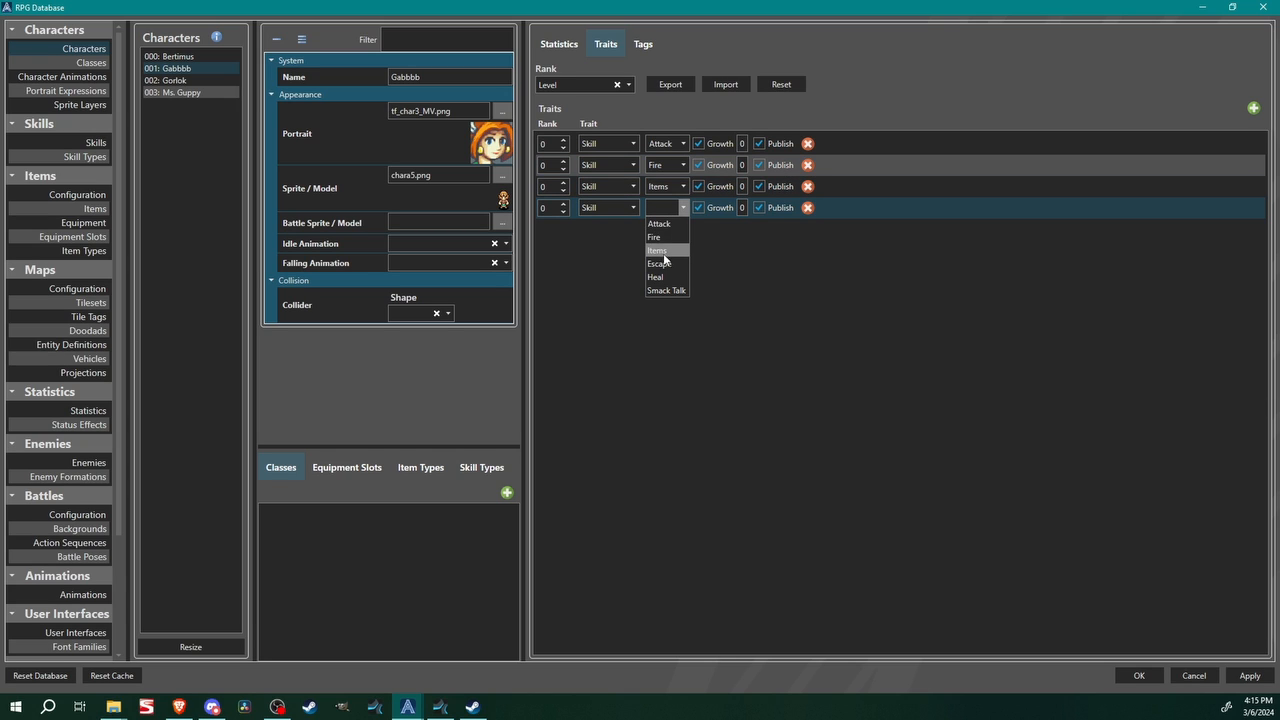
left_click(662, 262)
Add four skill traits to the character Gorlok, with Level as the traits' rank
left_click(175, 80)
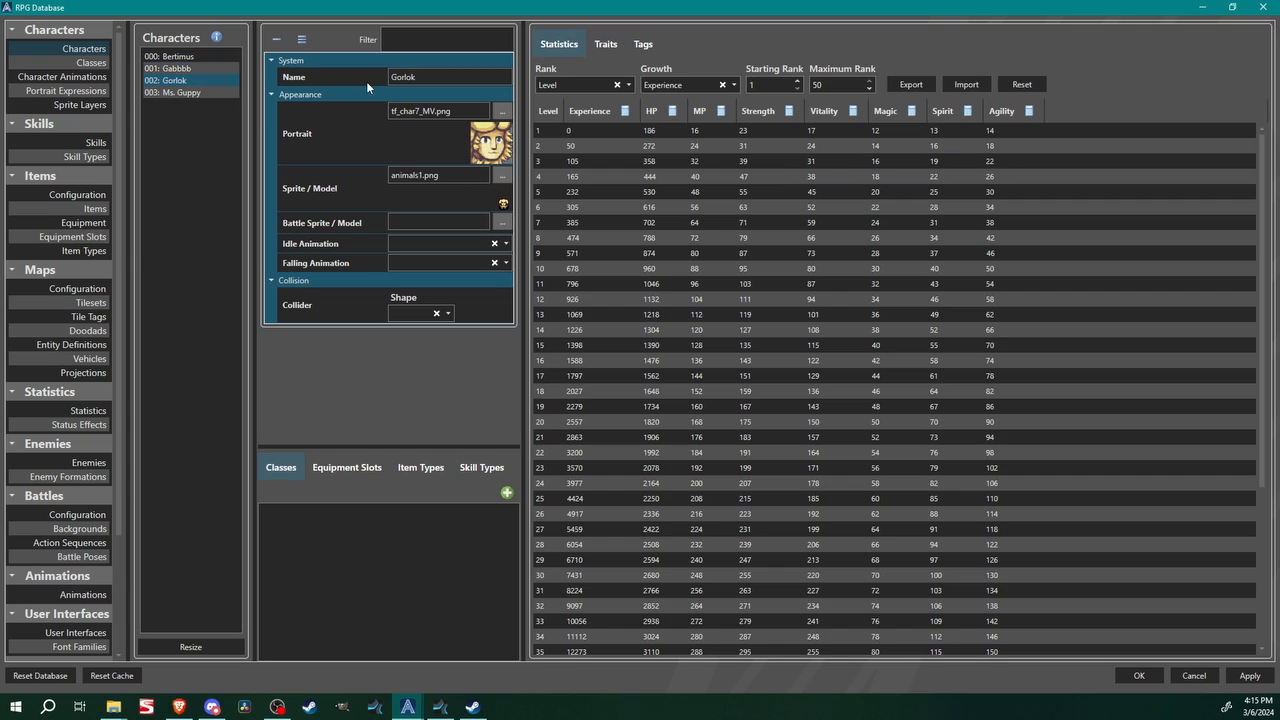
left_click(1253, 108)
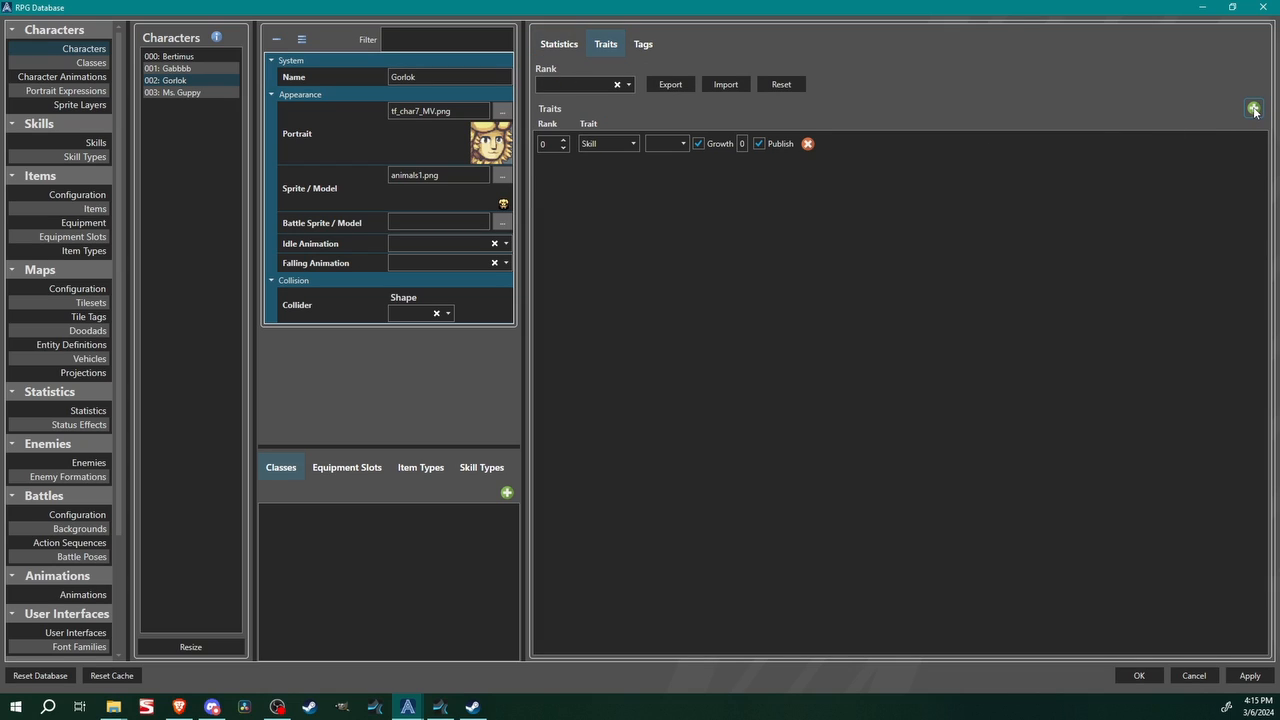
left_click(1253, 108)
left_click(1253, 108)
left_click(1253, 108)
left_click(622, 85)
left_click(581, 98)
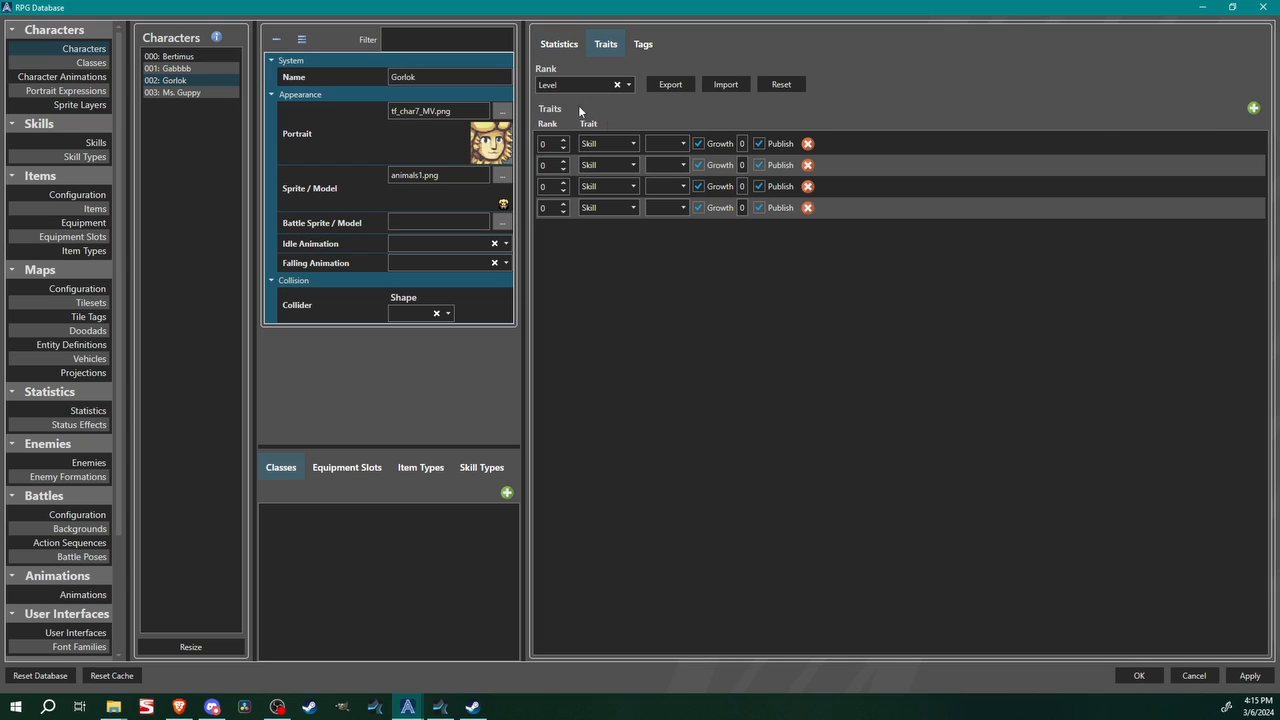
Set Gorlok's four skill traits to Attack, Smack Talk, Items and Escape
left_click(675, 144)
left_click(662, 160)
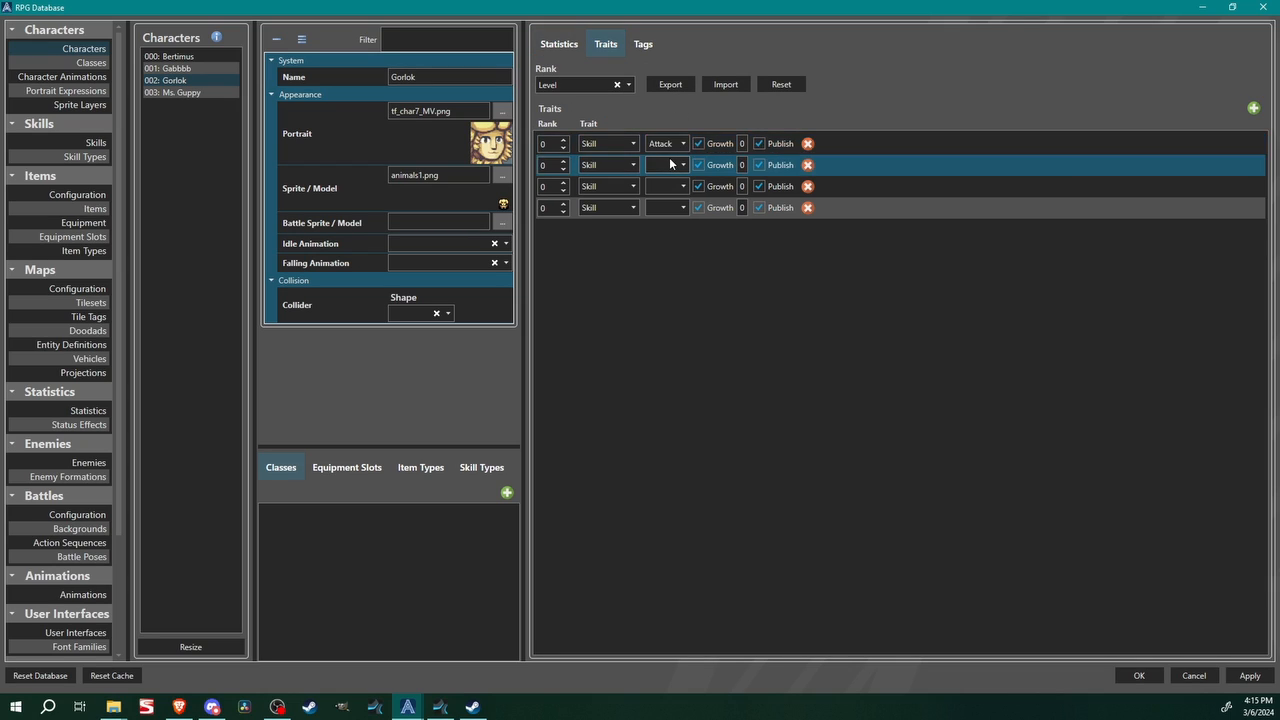
left_click(683, 165)
left_click(658, 247)
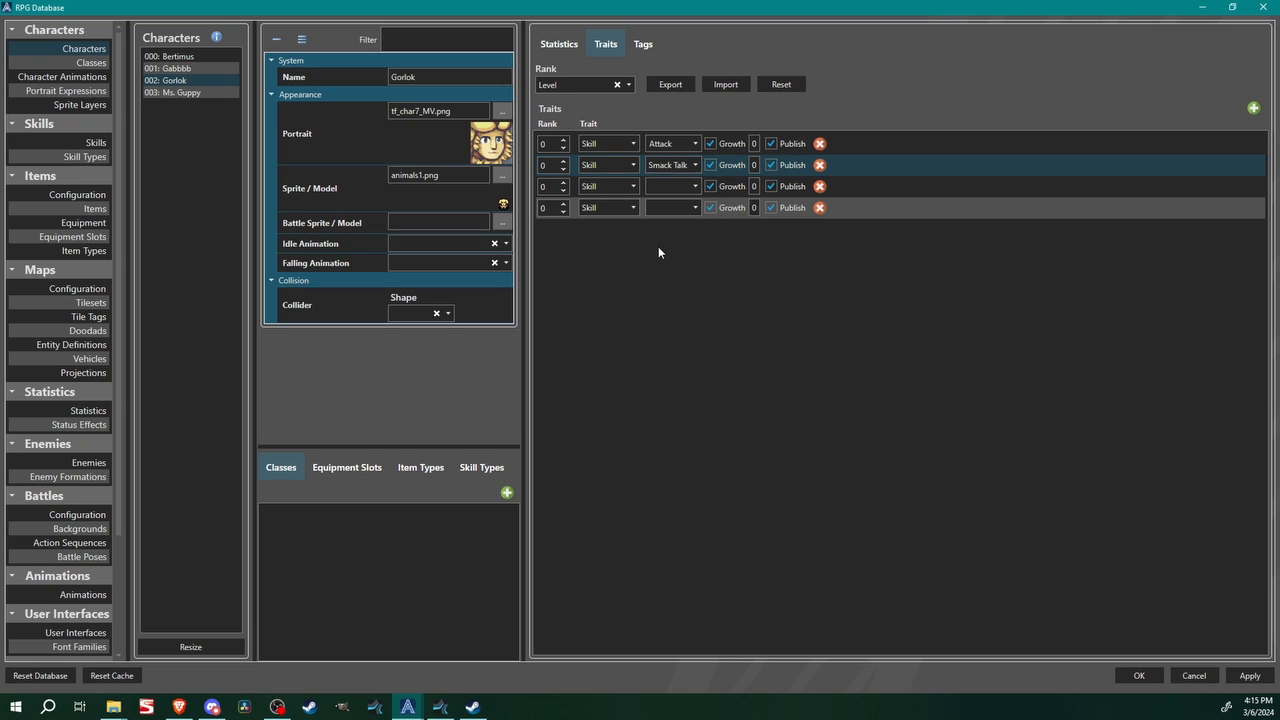
left_click(665, 188)
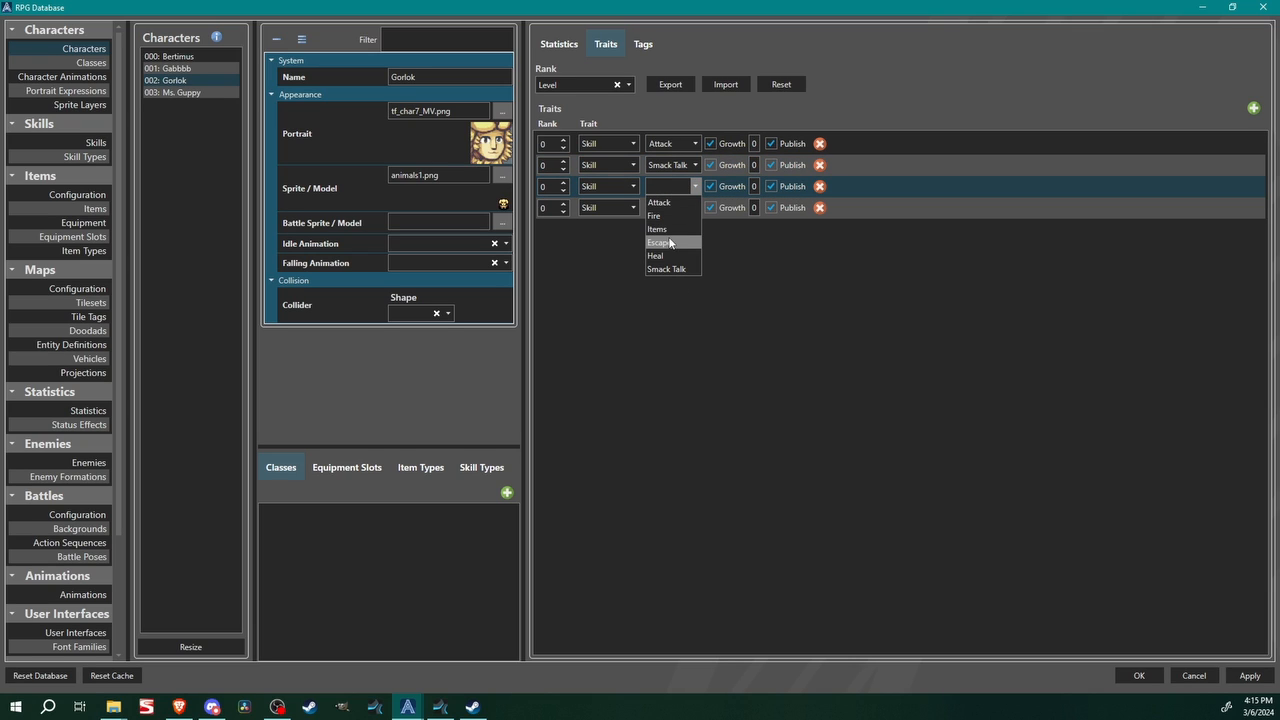
left_click(667, 232)
left_click(668, 208)
left_click(674, 263)
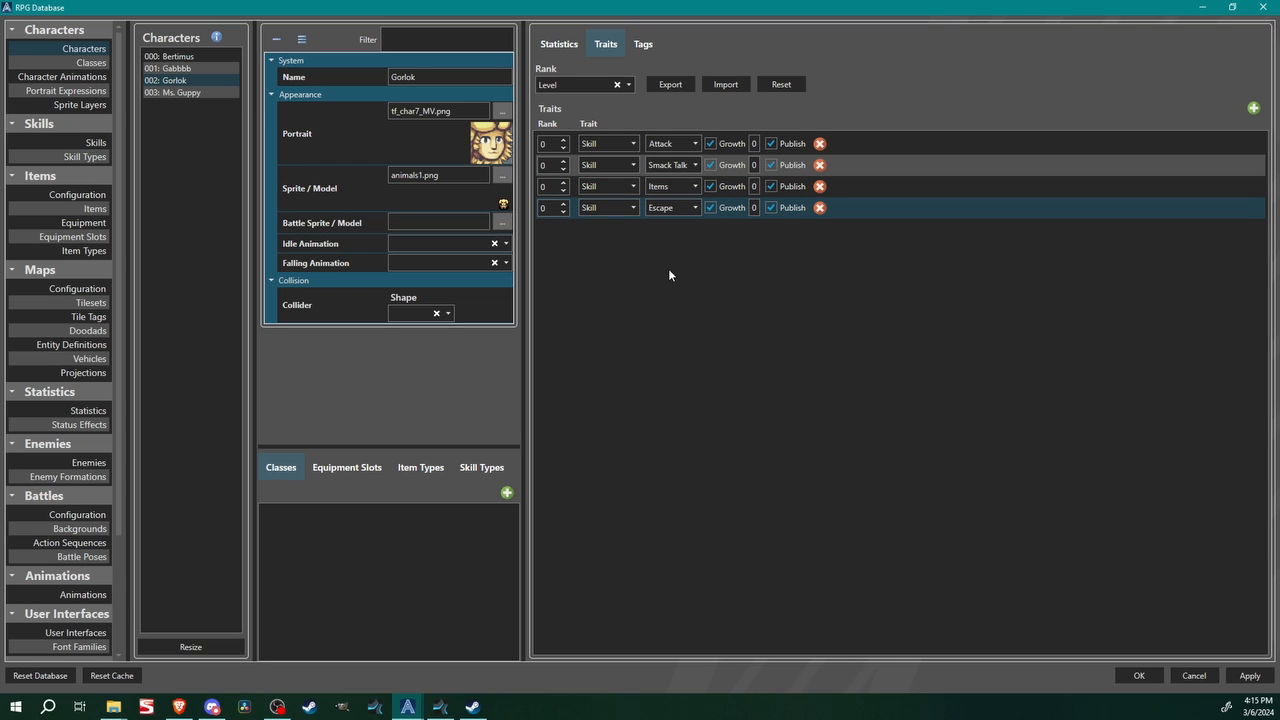
Add four traits of the Skill type to Ms. Guppy, with Level as the traits' rank
left_click(182, 94)
left_click(604, 47)
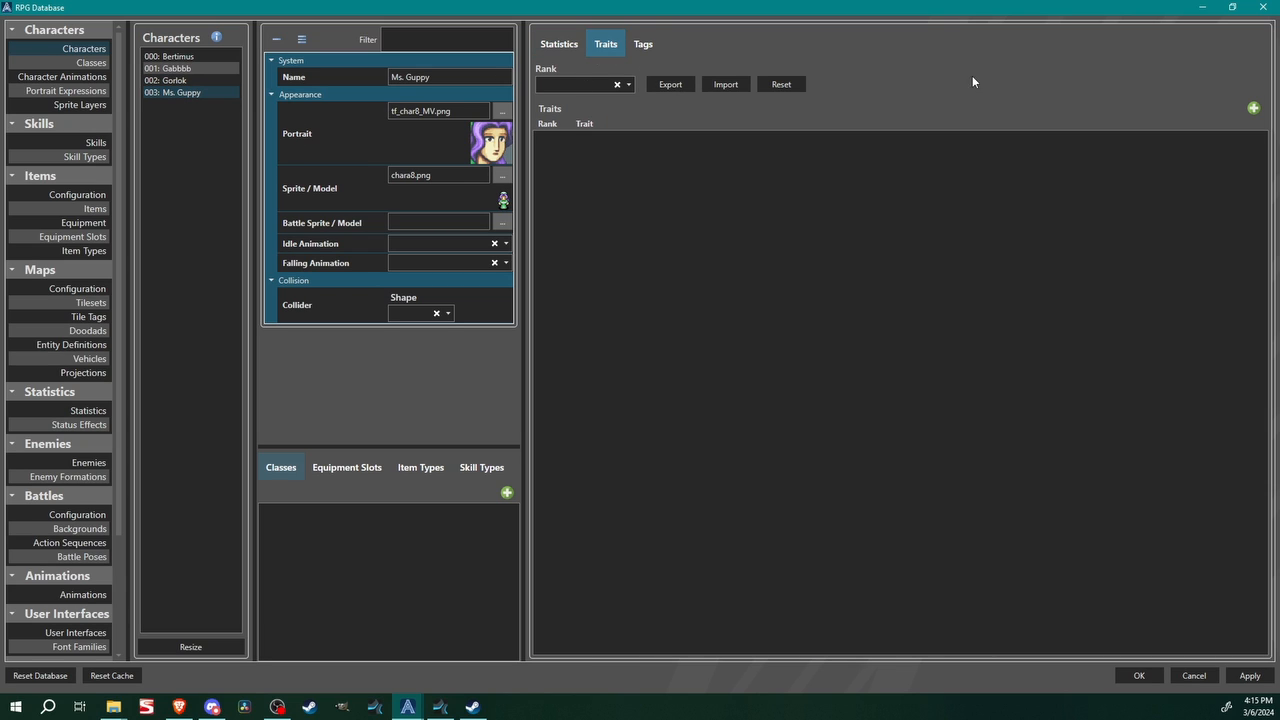
left_click(586, 84)
left_click(573, 100)
left_click(1254, 108)
left_click(1254, 108)
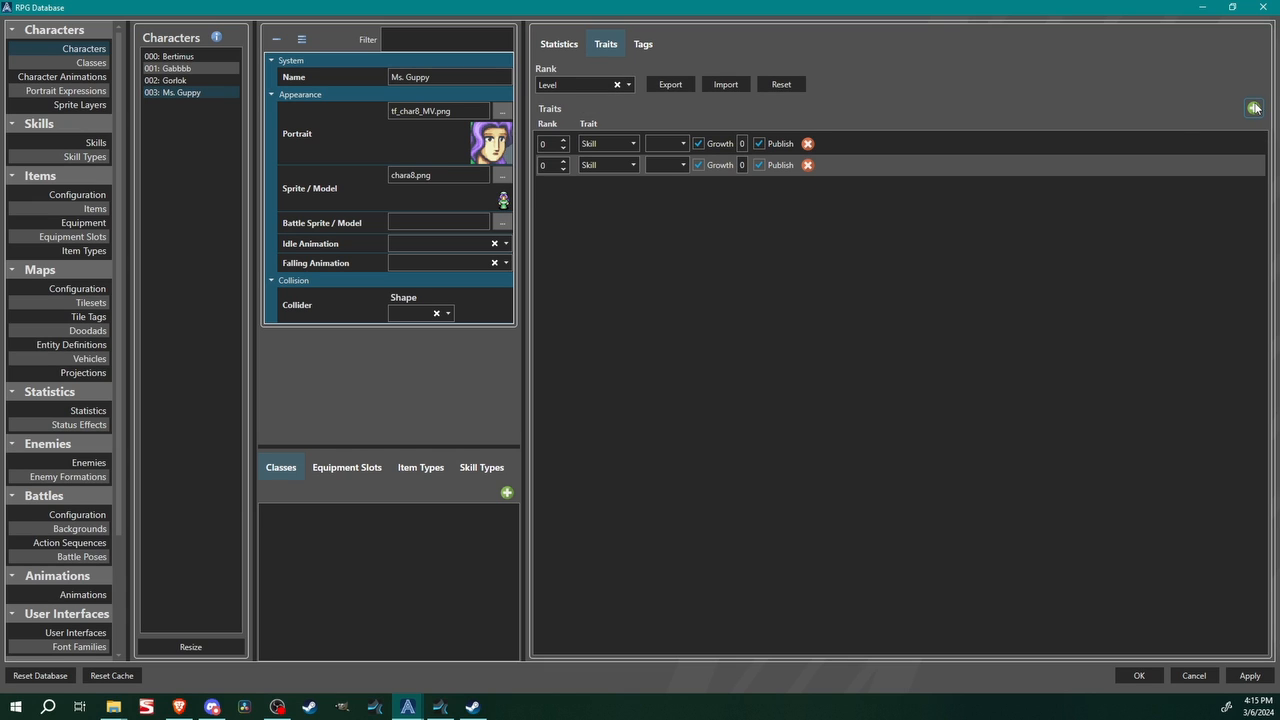
left_click(1254, 108)
left_click(1254, 108)
left_click(606, 143)
left_click(588, 160)
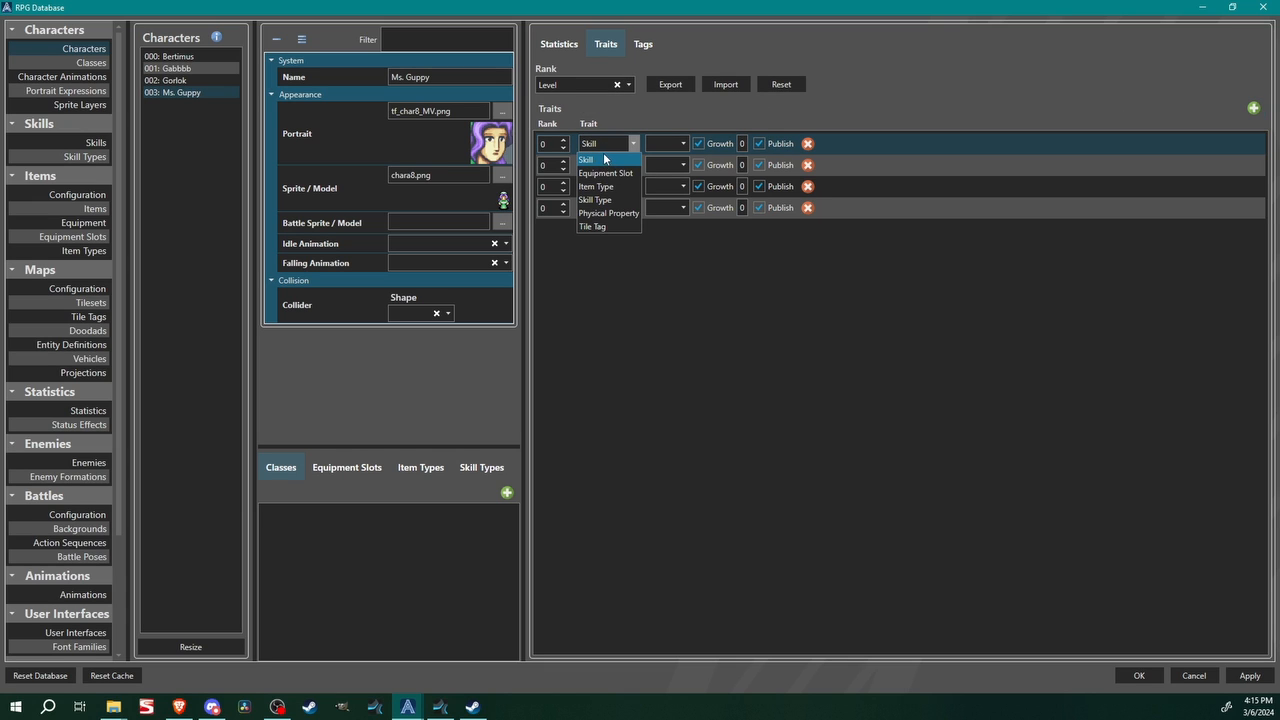
Set Ms. Guppy's four skill traits to Attack, Heal, Items and Escape
left_click(668, 144)
left_click(668, 163)
left_click(668, 165)
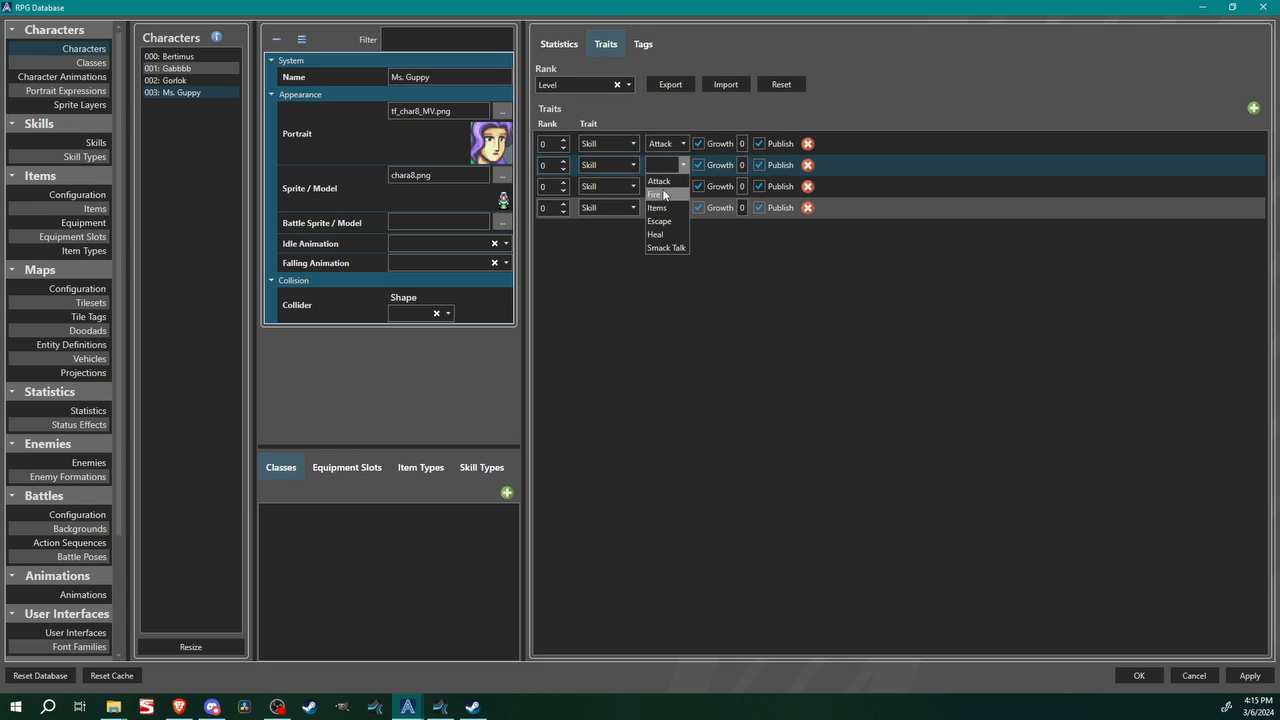
left_click(658, 234)
left_click(663, 188)
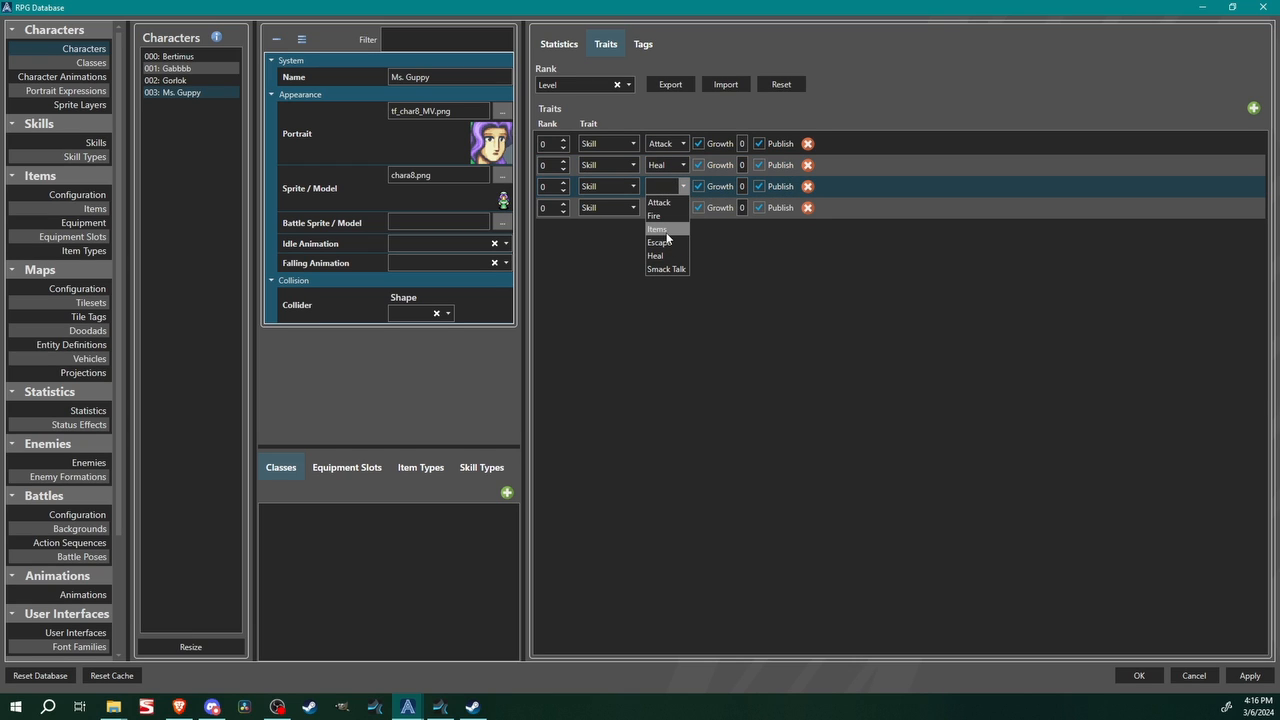
left_click(667, 236)
left_click(664, 208)
left_click(660, 260)
In the database's skills, examine the battle settings and animation of the Fire and Attack skills
left_click(76, 145)
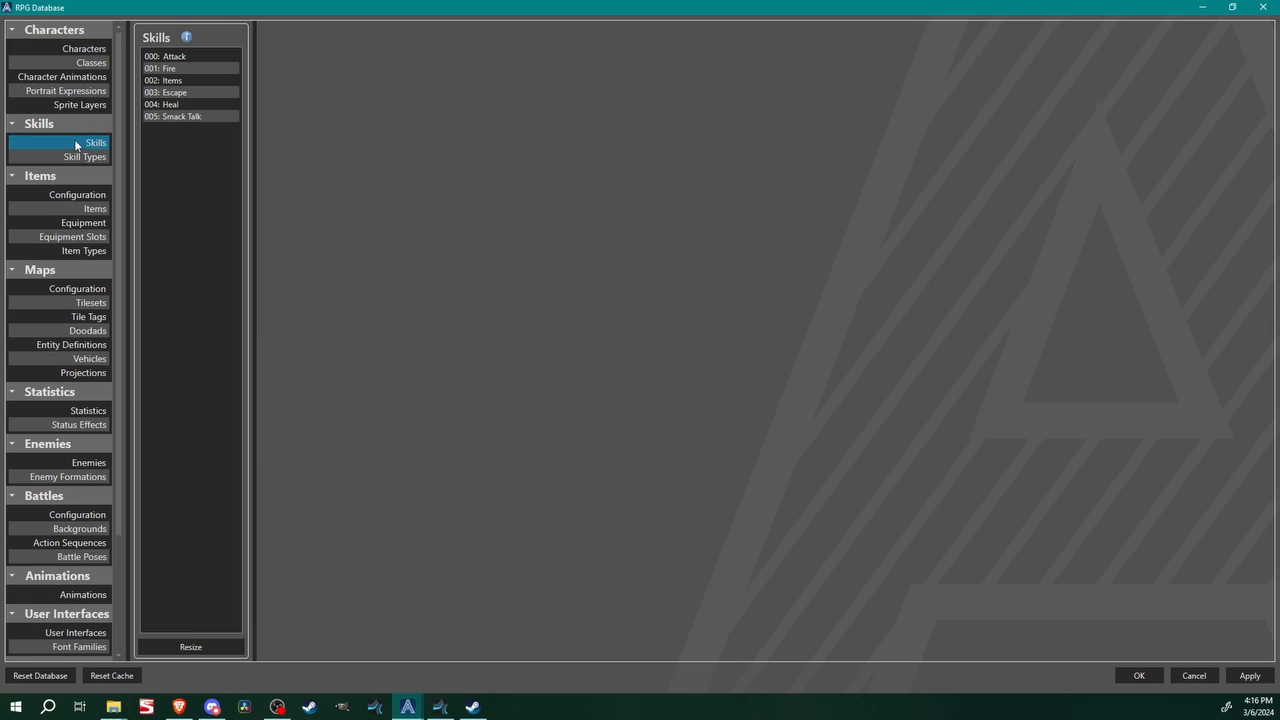
left_click(183, 68)
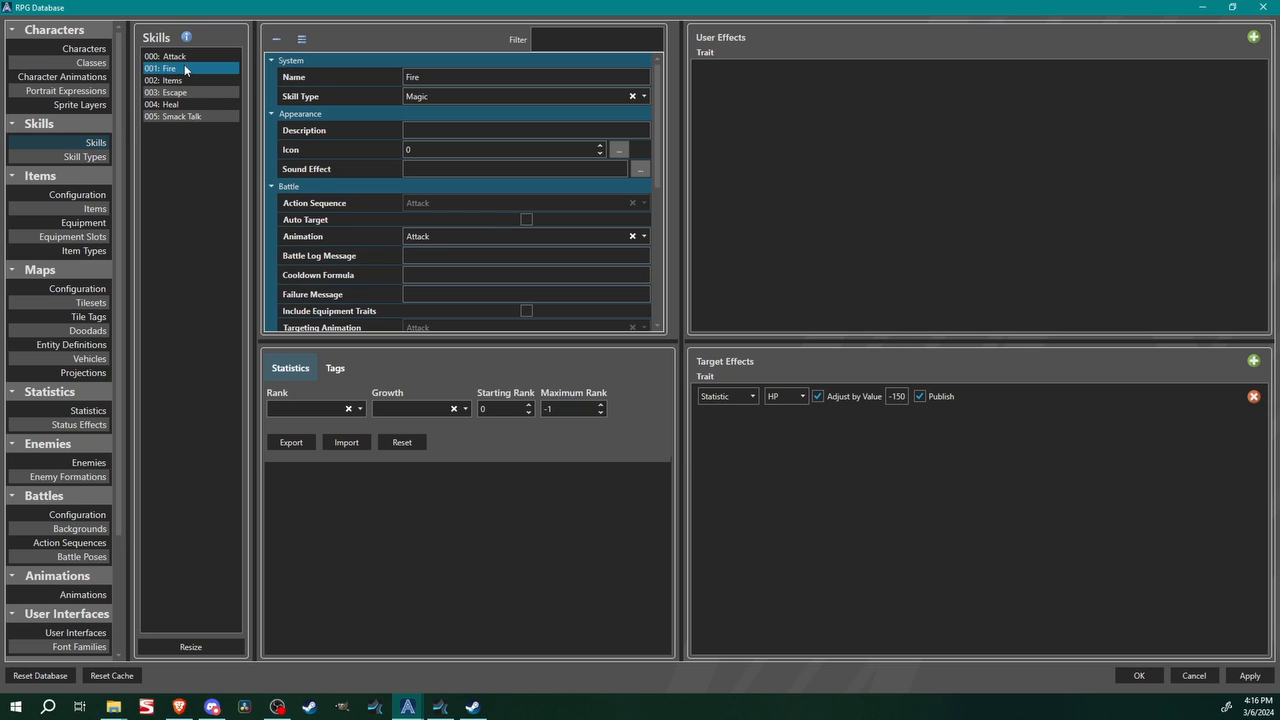
scroll(390, 272, "down", 2)
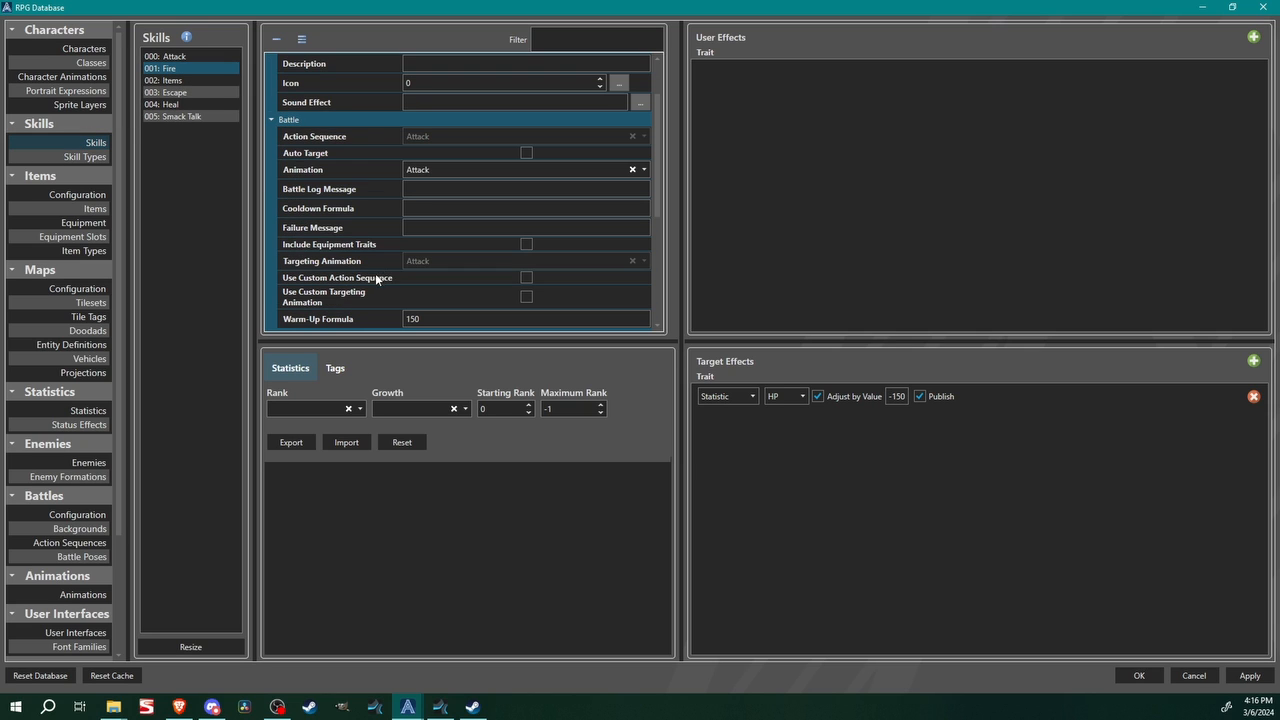
left_click(176, 56)
scroll(321, 231, "down", 3)
scroll(321, 232, "up", 3)
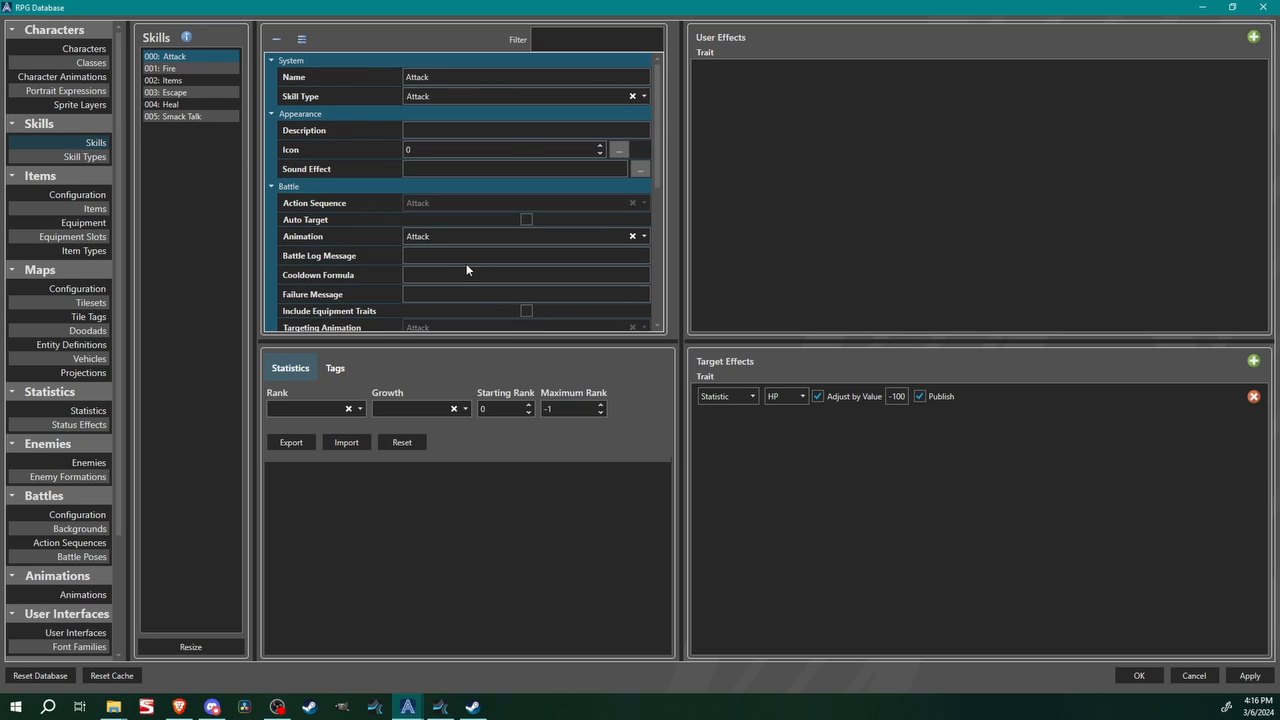
scroll(399, 269, "down", 1)
scroll(397, 271, "down", 1)
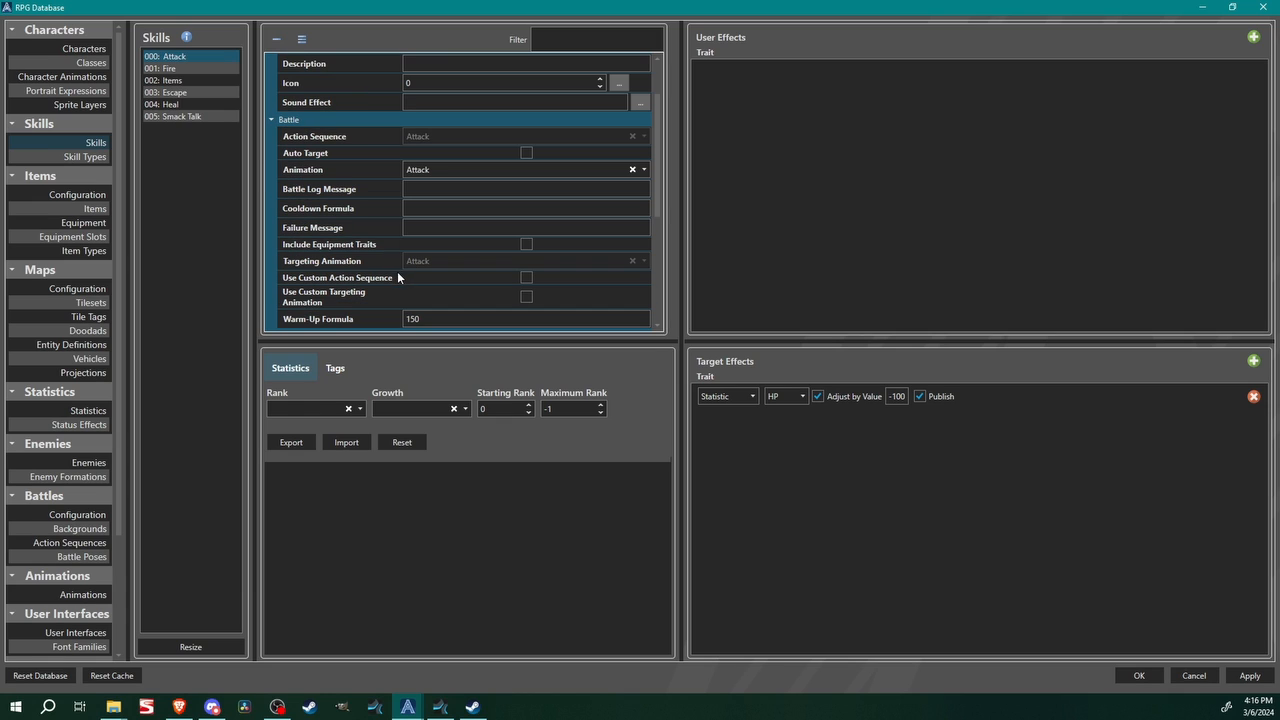
scroll(397, 271, "up", 1)
left_click(443, 204)
left_click(443, 204)
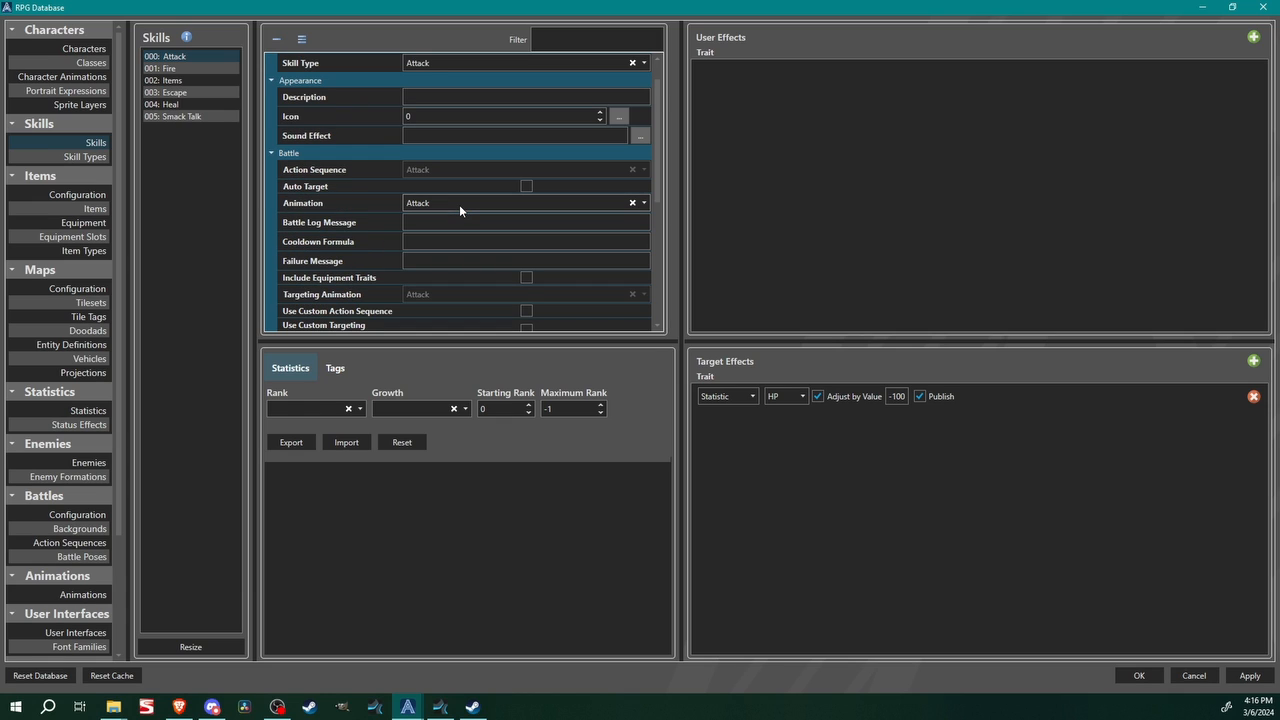
Check the settings of the Fire, Items, Escape, Smack Talk and Heal skills, and save the database changes
left_click(200, 67)
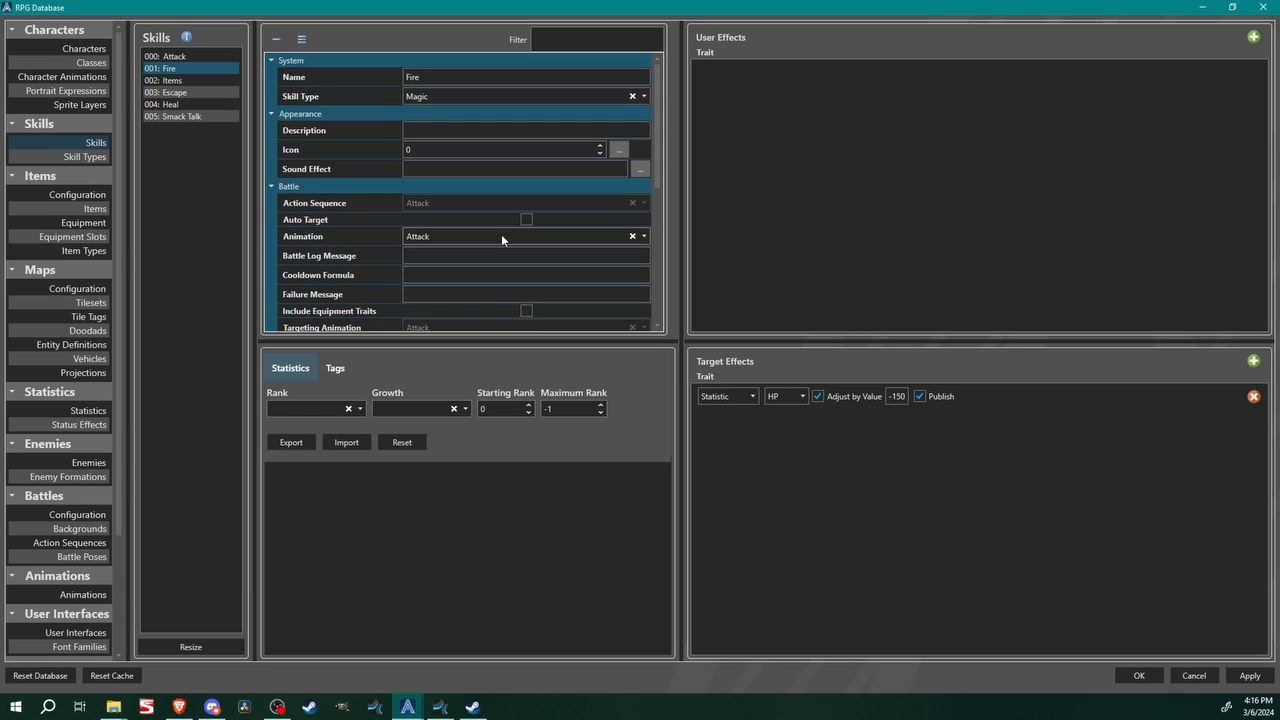
left_click(420, 240)
left_click(432, 238)
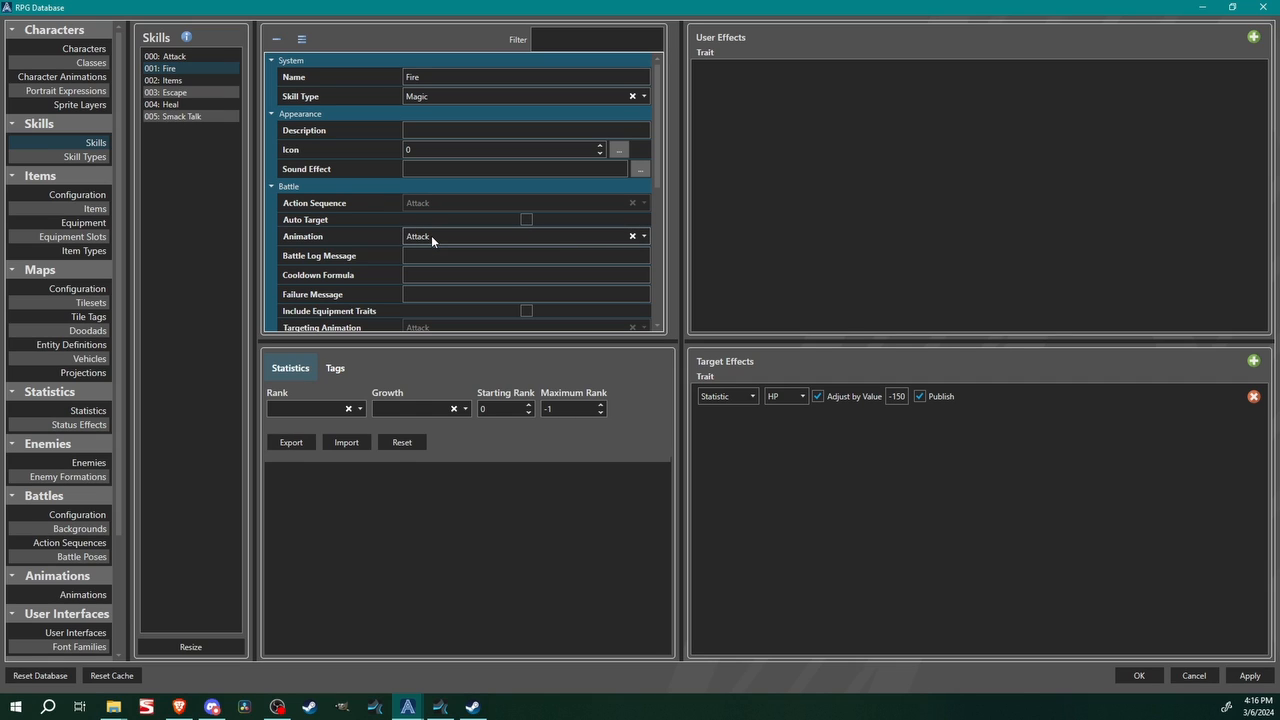
scroll(432, 238, "down", 2)
scroll(431, 235, "up", 3)
left_click(190, 80)
left_click(178, 92)
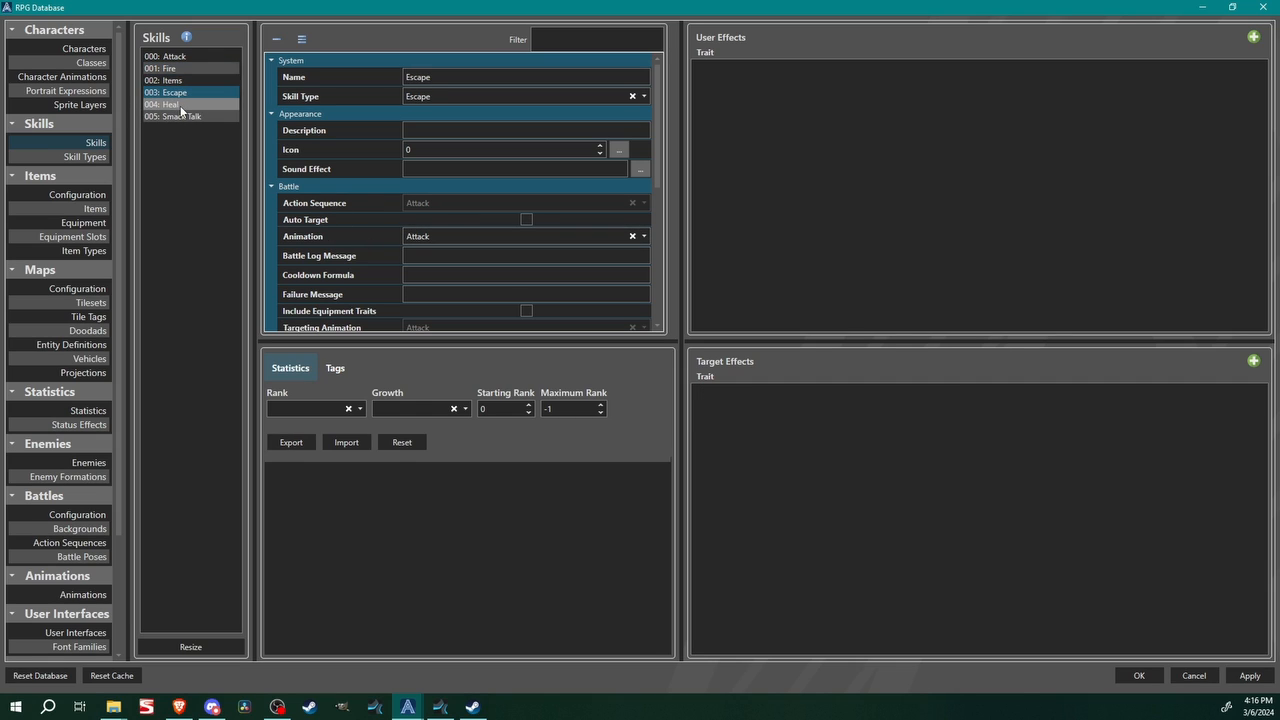
left_click(175, 116)
left_click(175, 104)
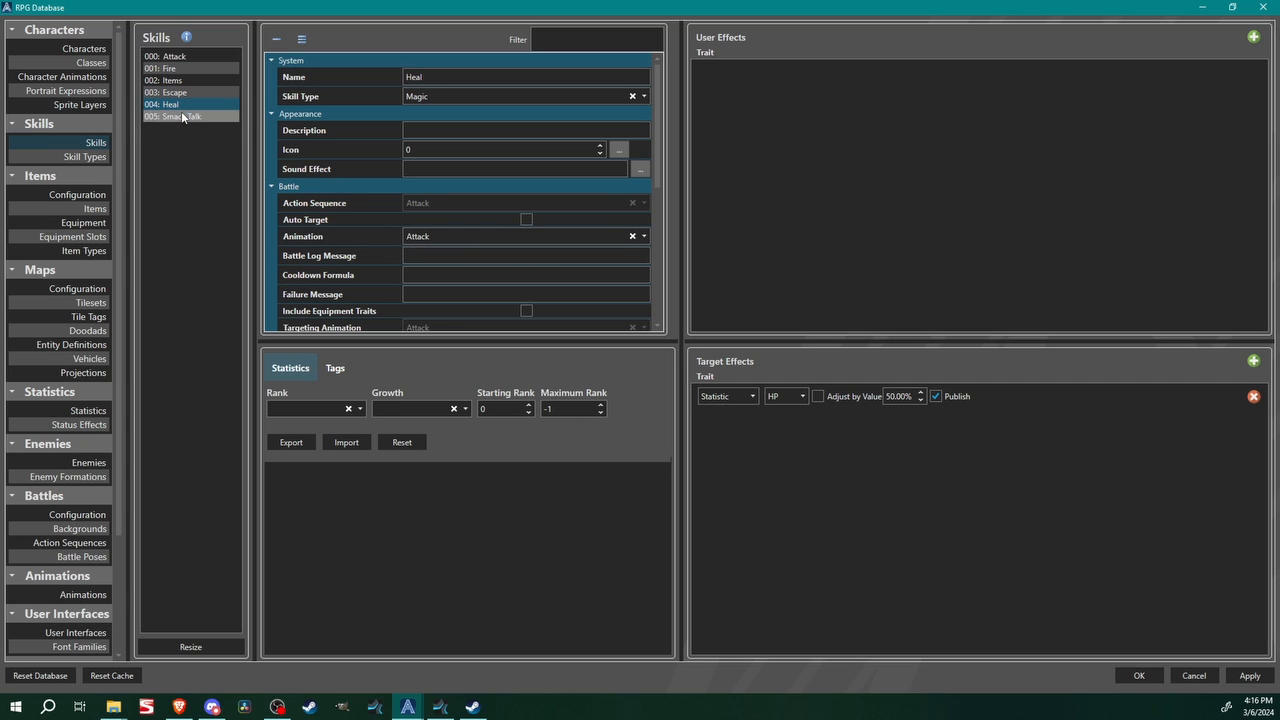
left_click(1138, 675)
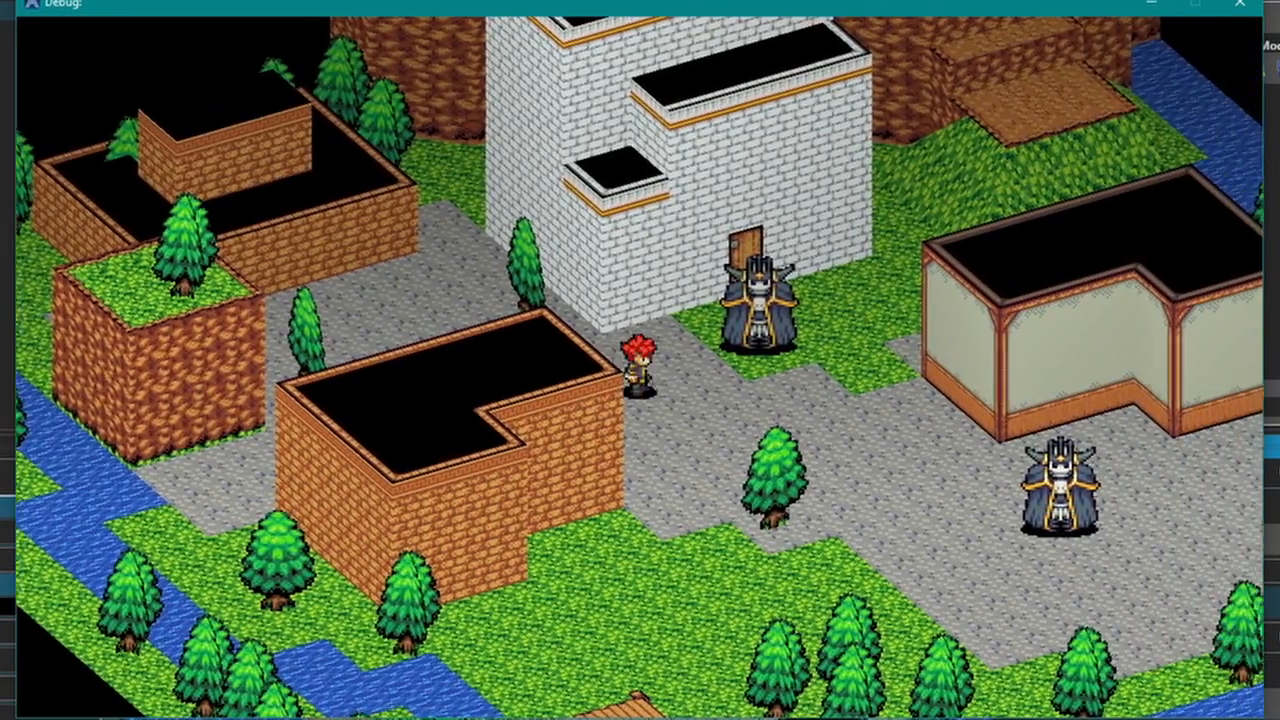
In the debug playtest, walk to the armoured figure by the white building's door and go through its dialogue
key("Right")
key("Down")
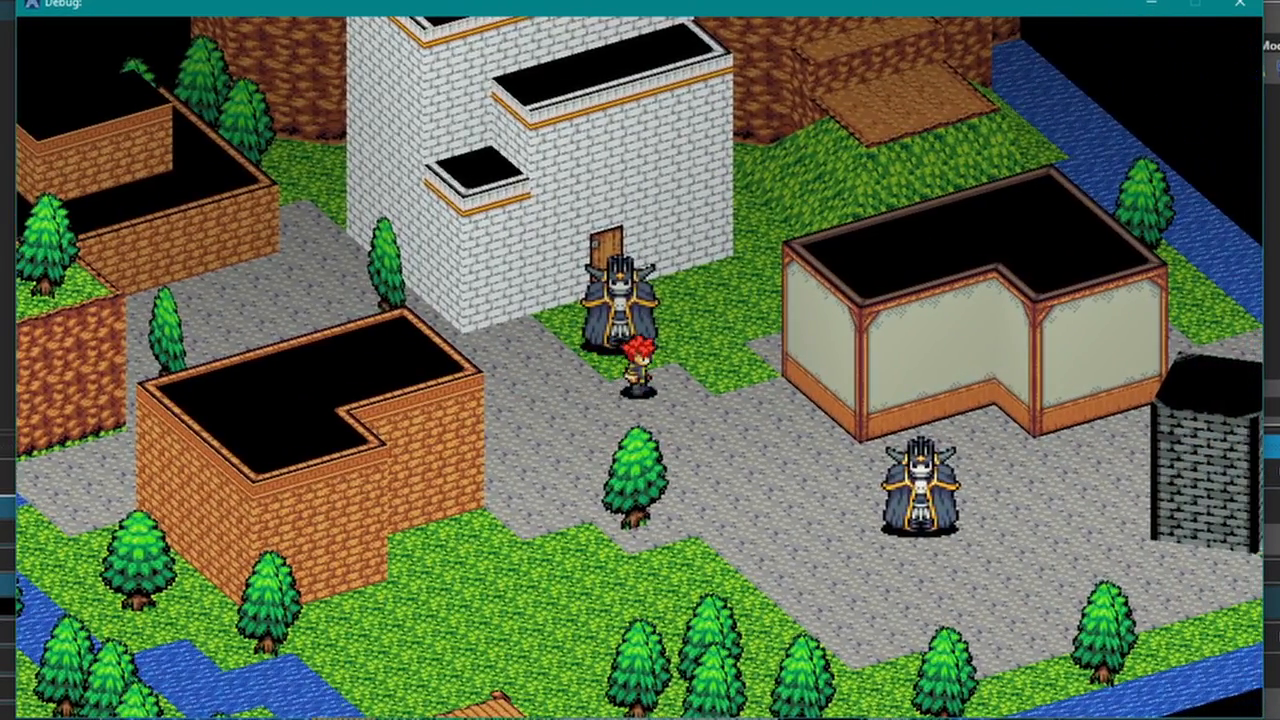
key("Up")
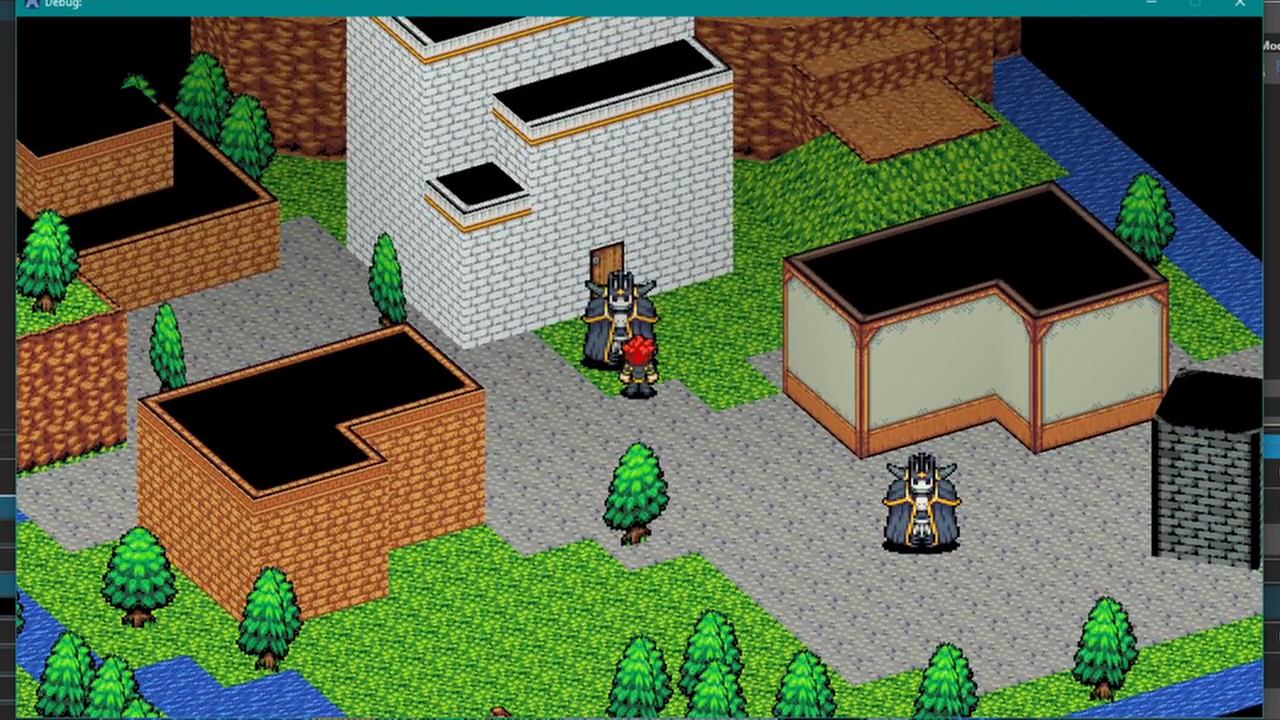
key("Return")
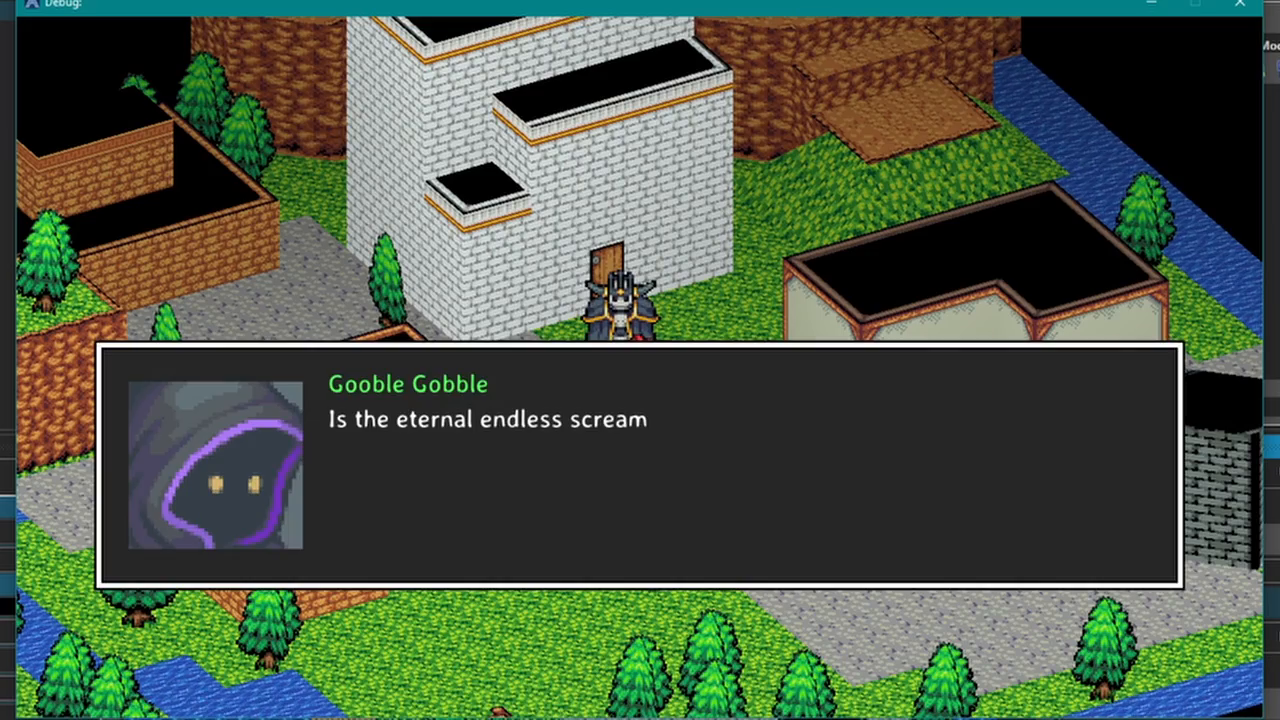
key("Return")
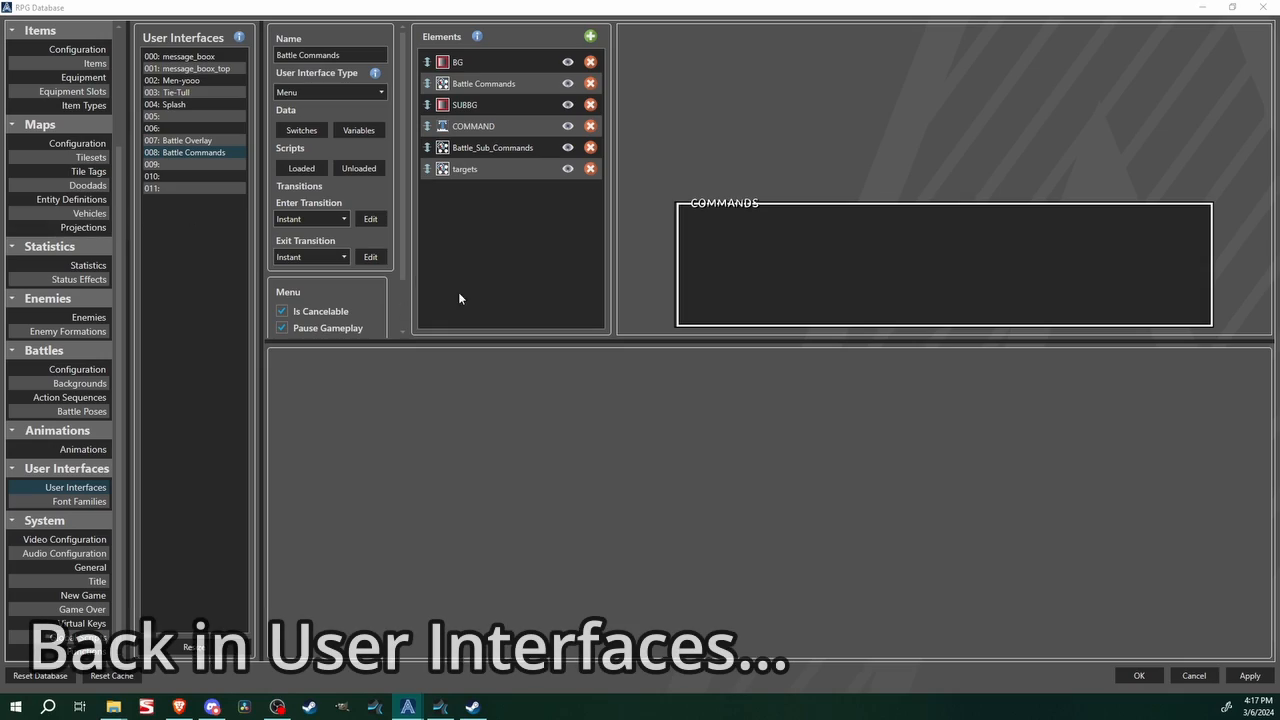
Add a Toggle User Interface Element Visibility command to the loaded script of the Battle Commands user interface
left_click(290, 185)
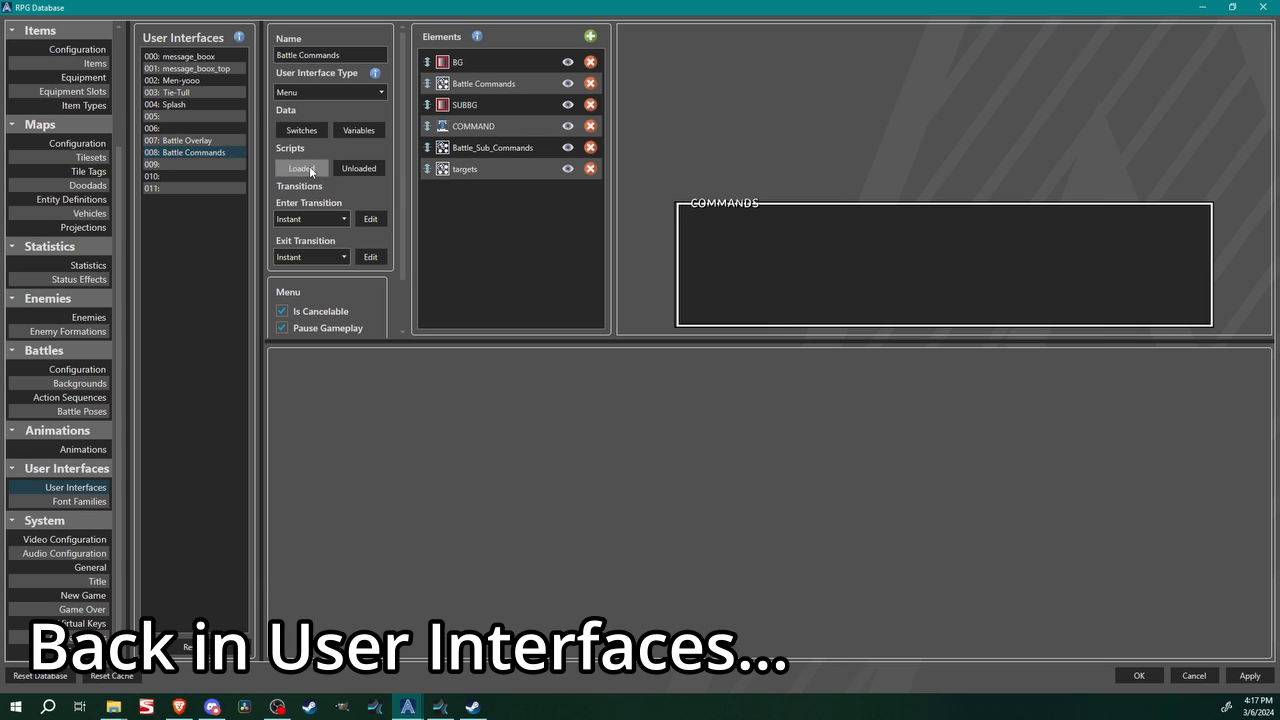
left_click(309, 167)
double_click(293, 163)
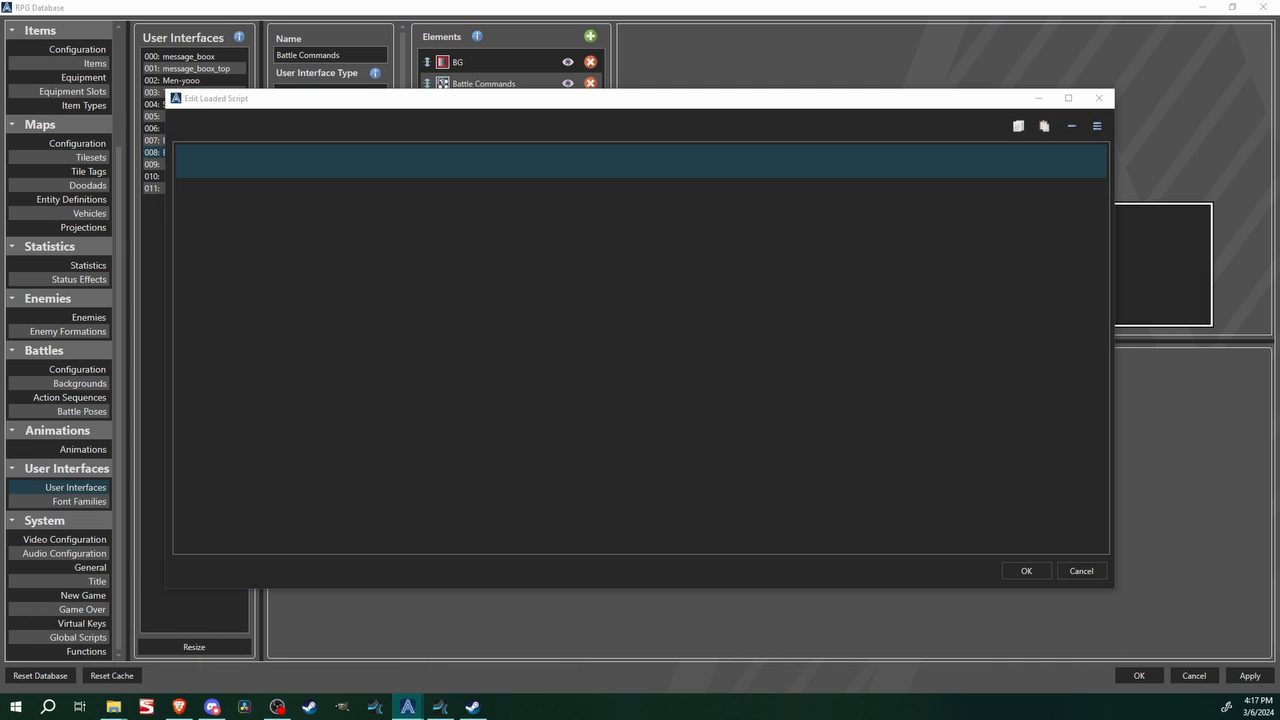
right_click(226, 146)
left_click(200, 155)
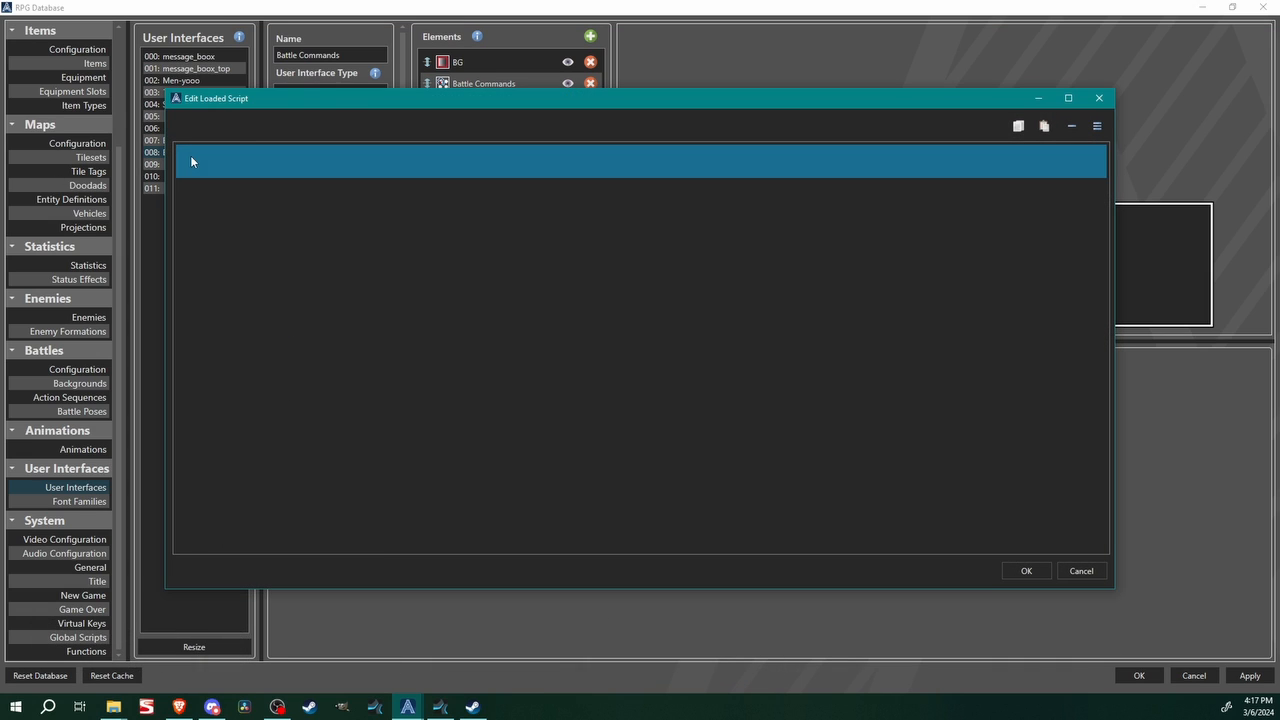
right_click(199, 157)
mouse_move(290, 505)
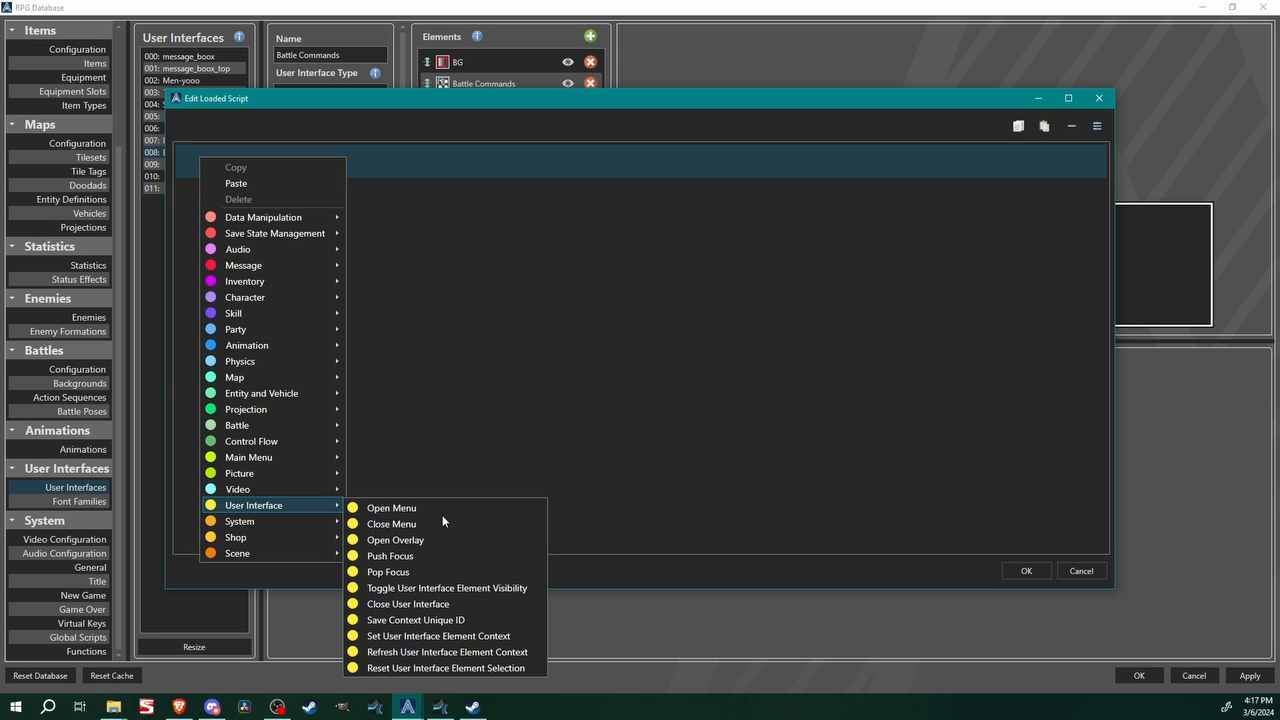
left_click(442, 589)
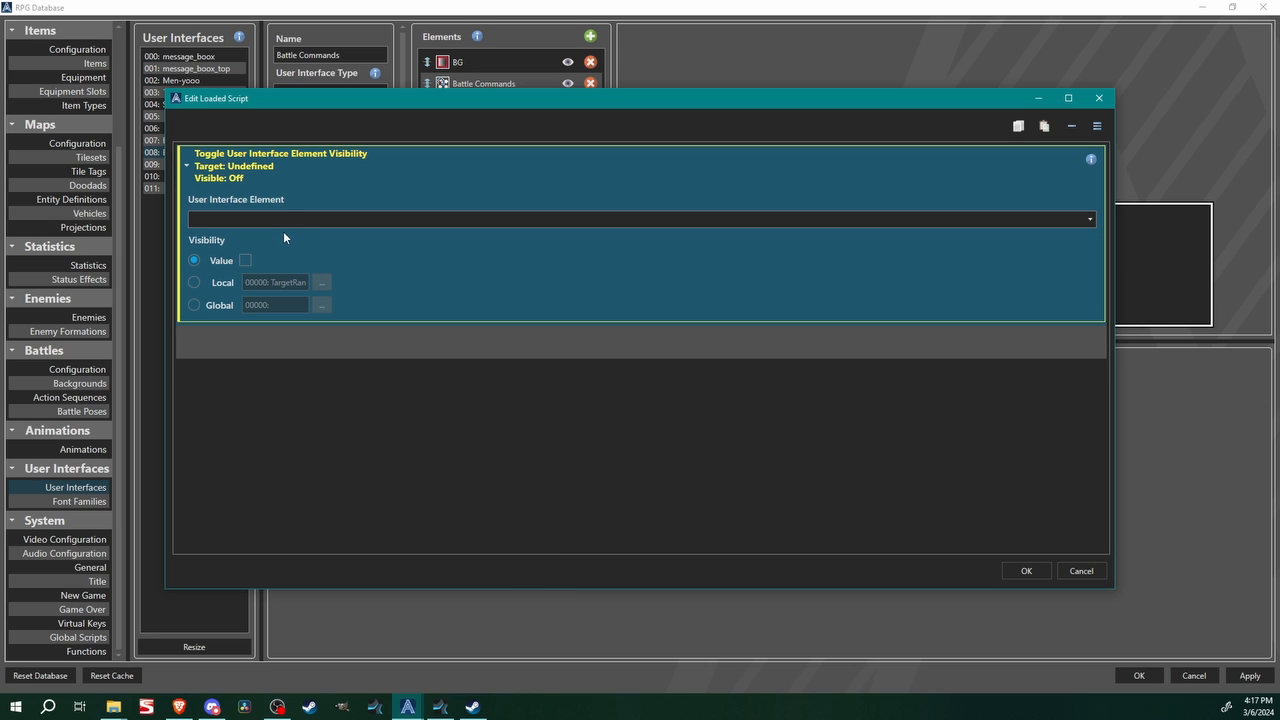
Target the SUBBG element with the visibility toggle, keep its visibility off, and save the loaded script and database
left_click(284, 218)
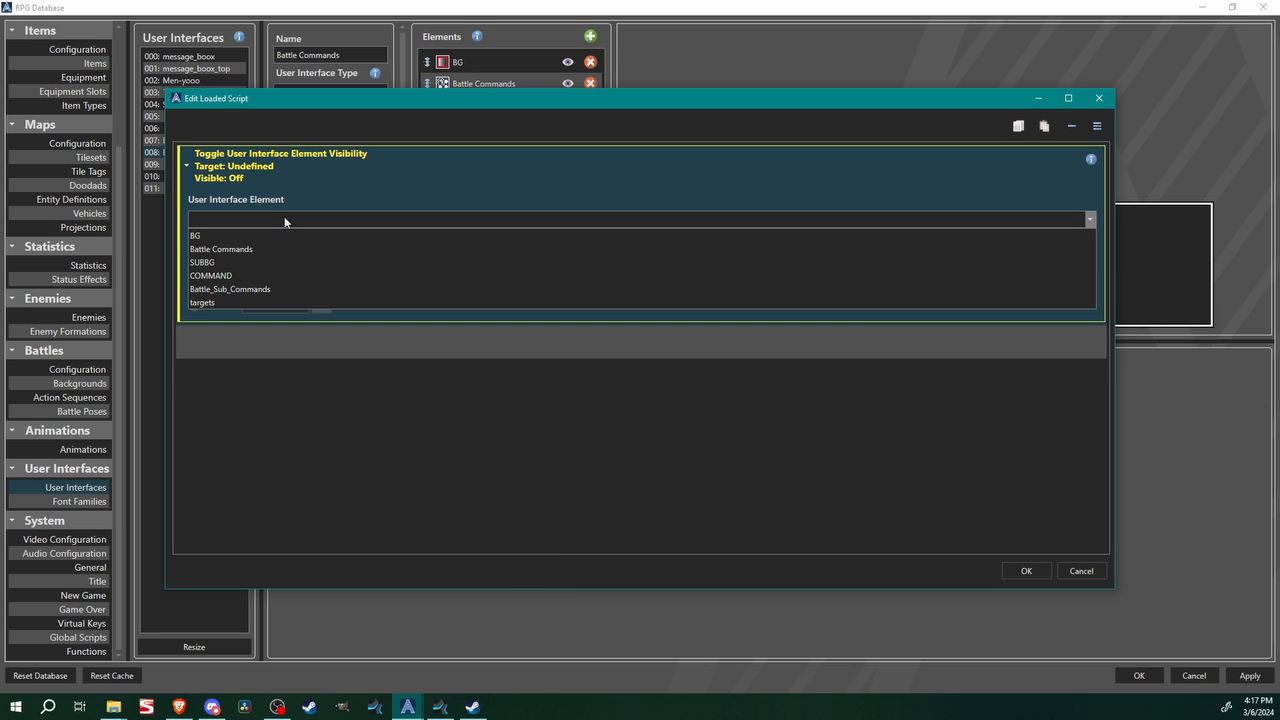
left_click(227, 264)
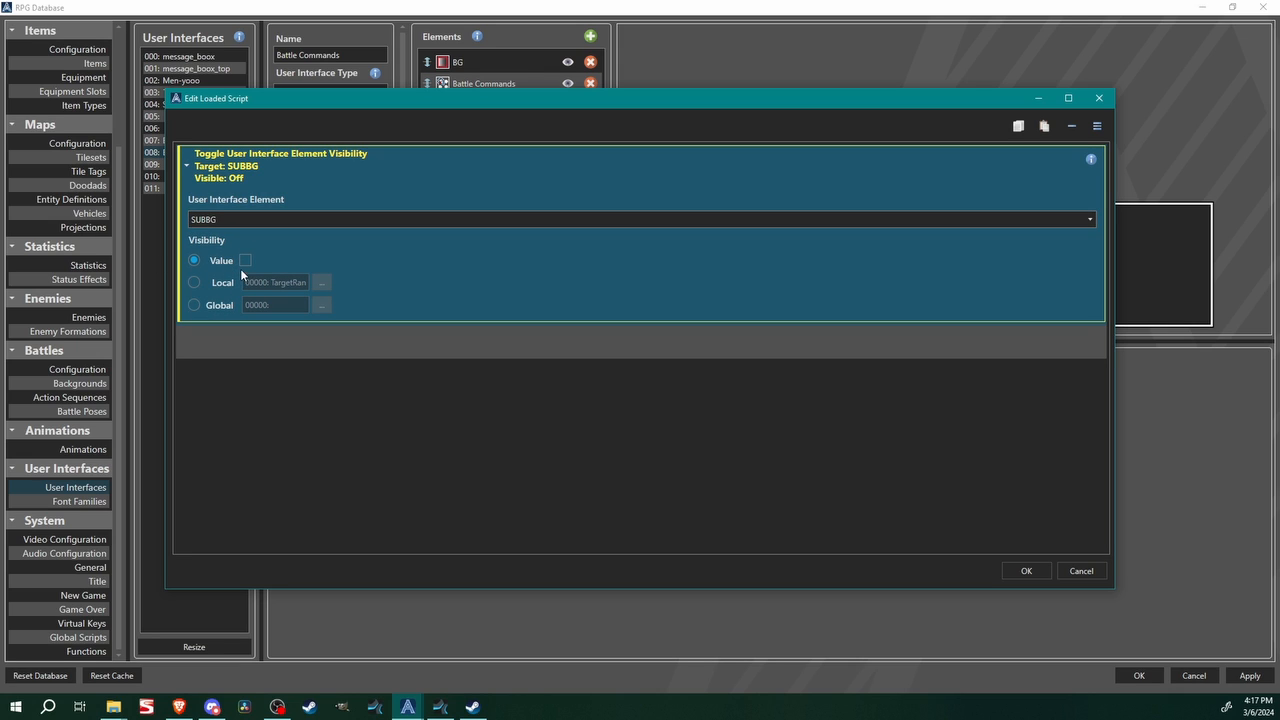
left_click(1024, 571)
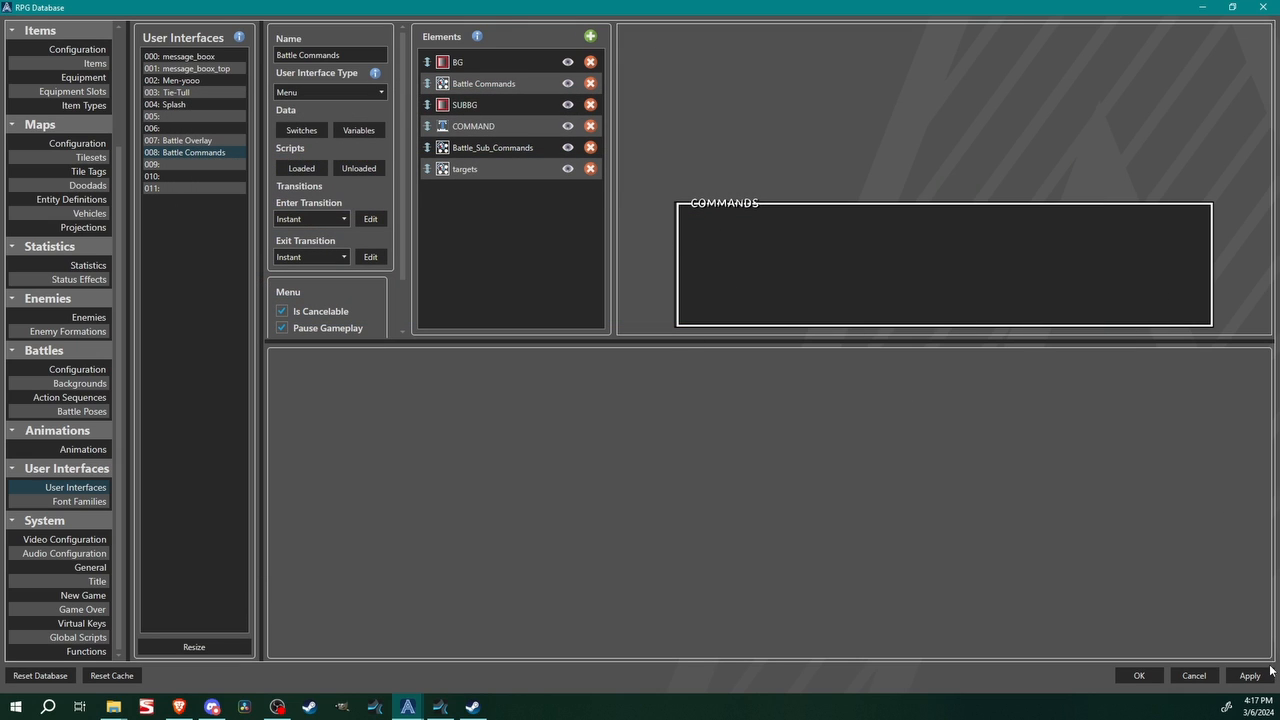
left_click(1135, 676)
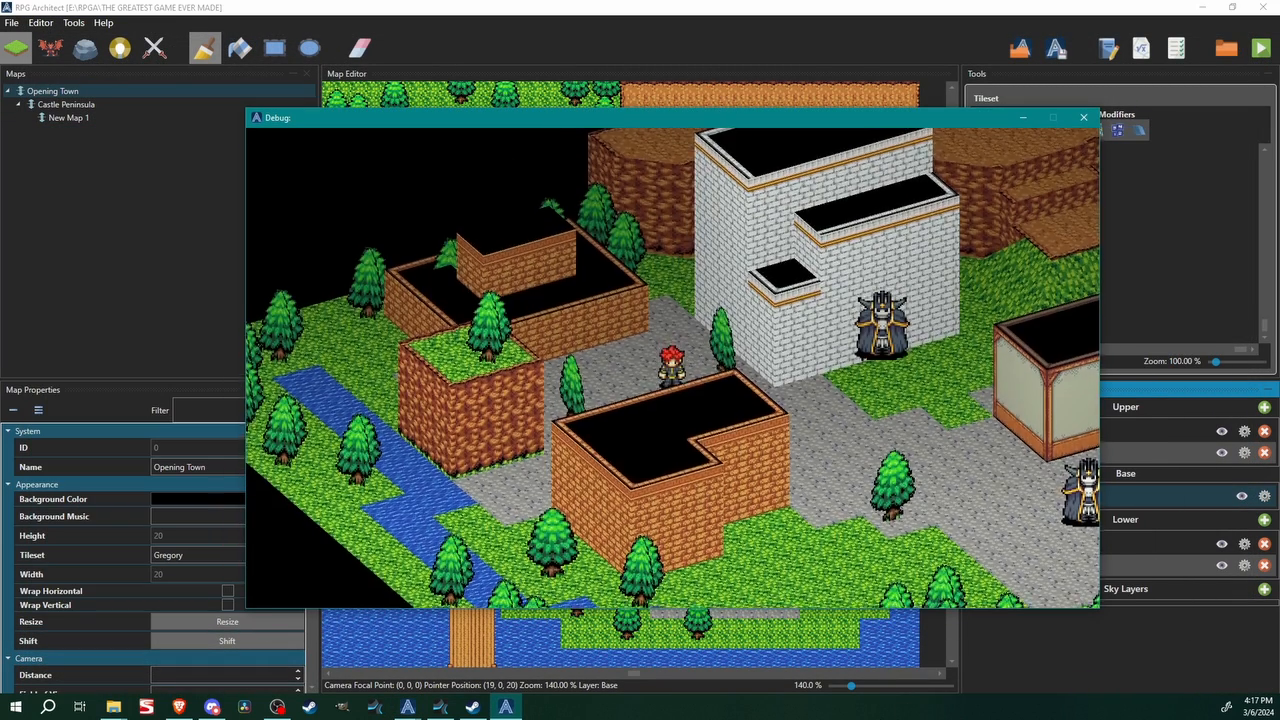
In the debug playtest, walk to the armoured figure by the white building and go through its dialogue to start the battle
key("Right")
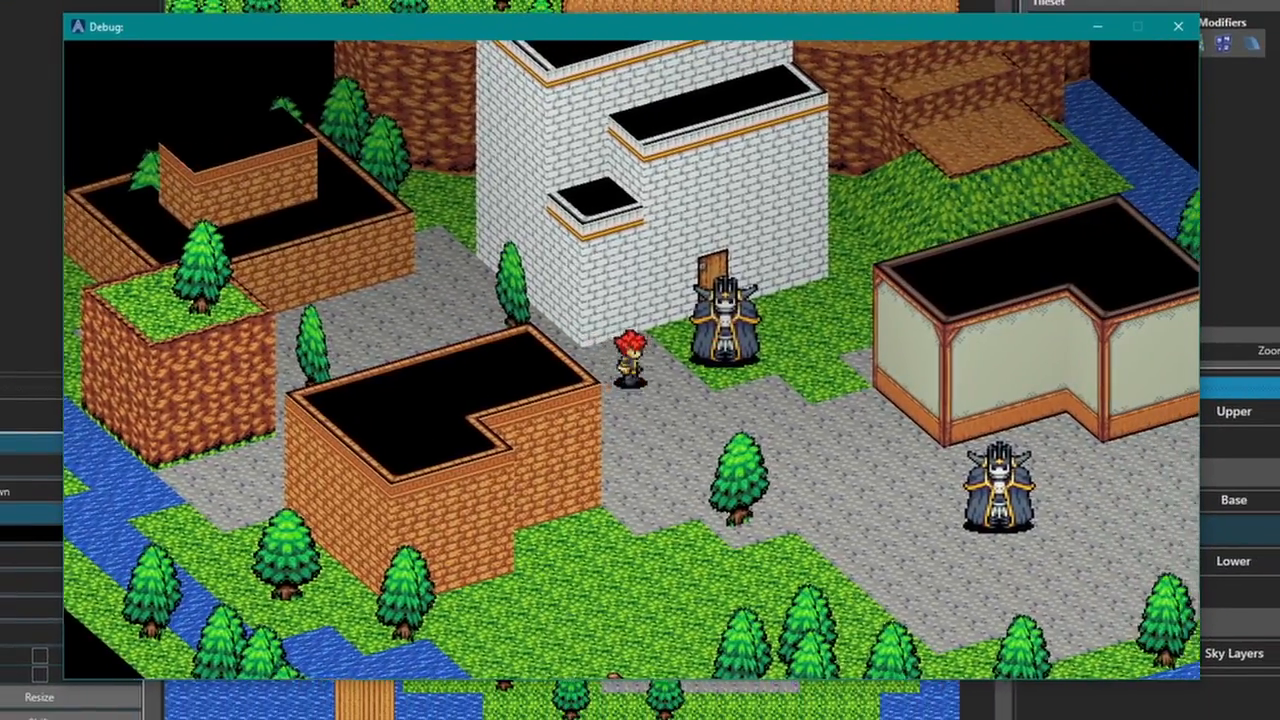
key("Down")
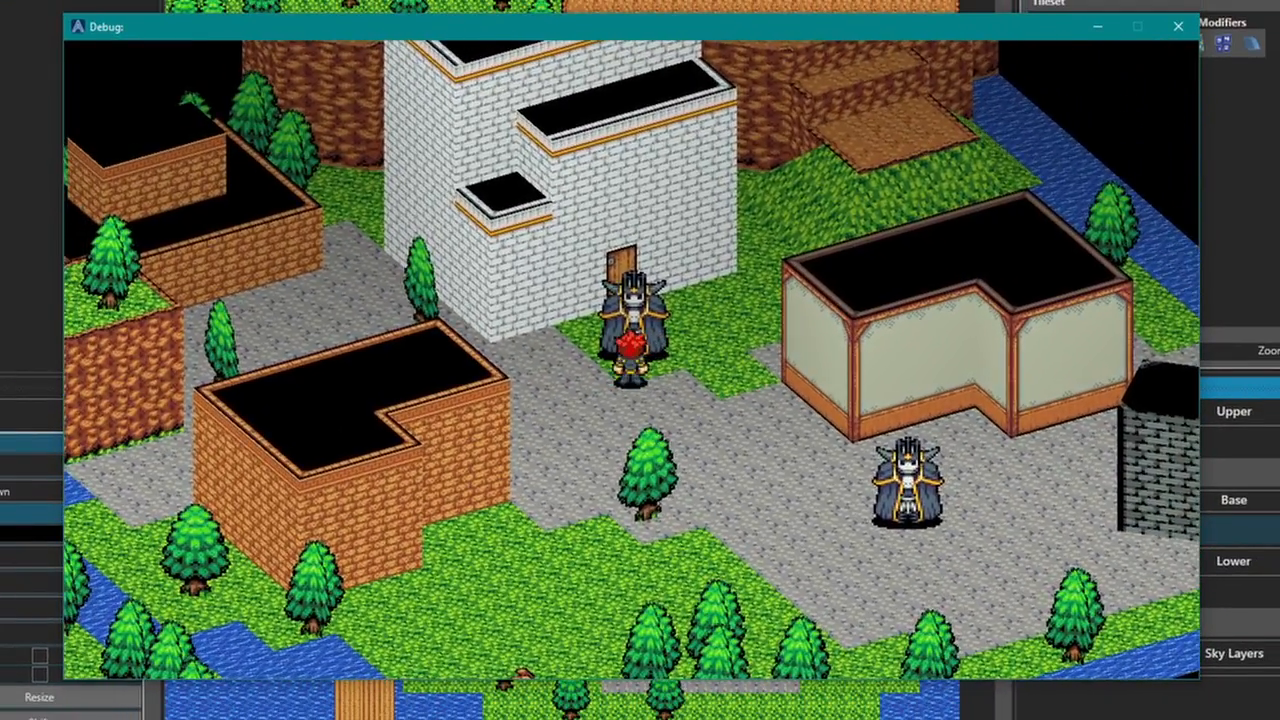
key("Return")
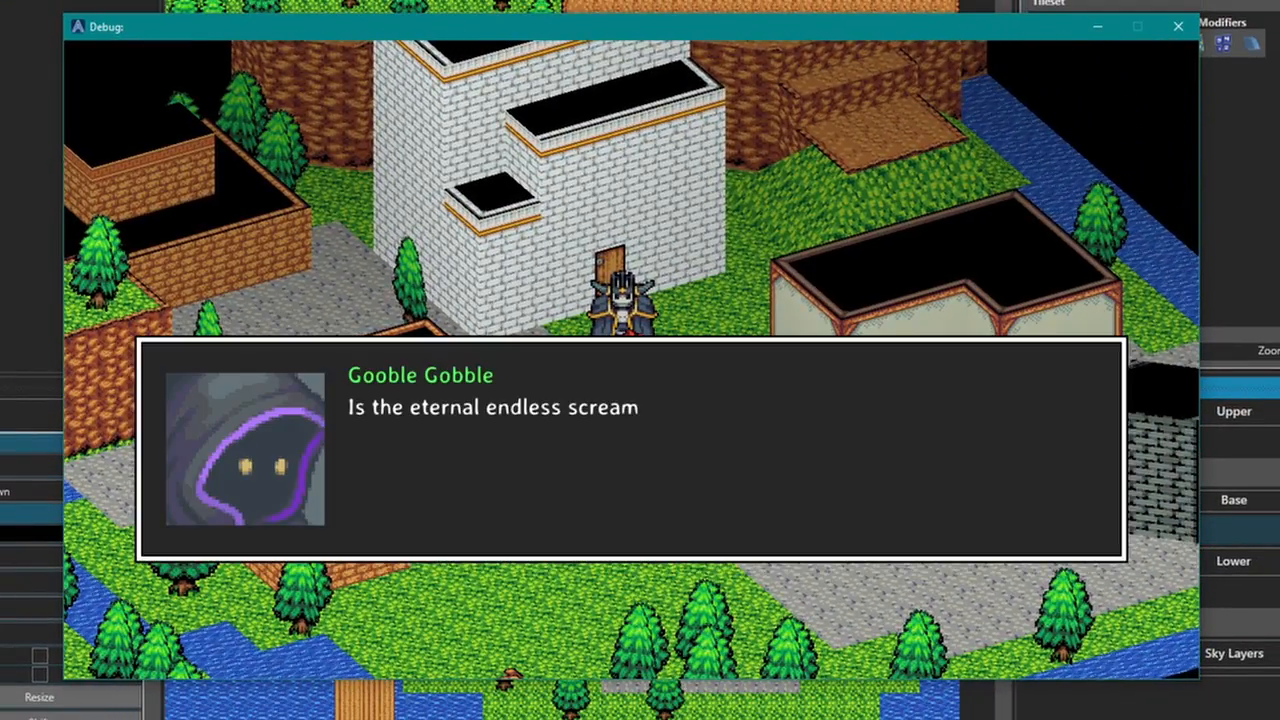
key("Return")
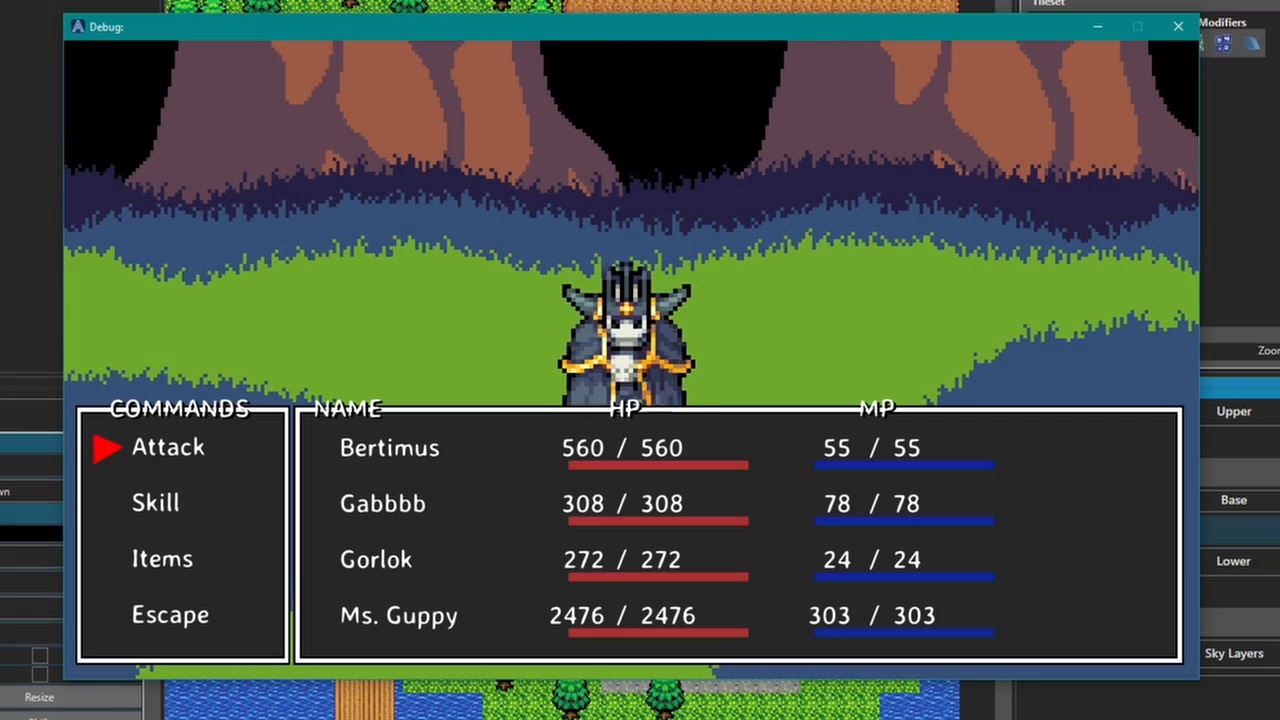
Cycle through the first party member's battle commands, check the Skill submenu, and return to Attack
key("Down")
key("Down")
key("Down")
key("Down")
key("Down")
key("Down")
key("Down")
key("Down")
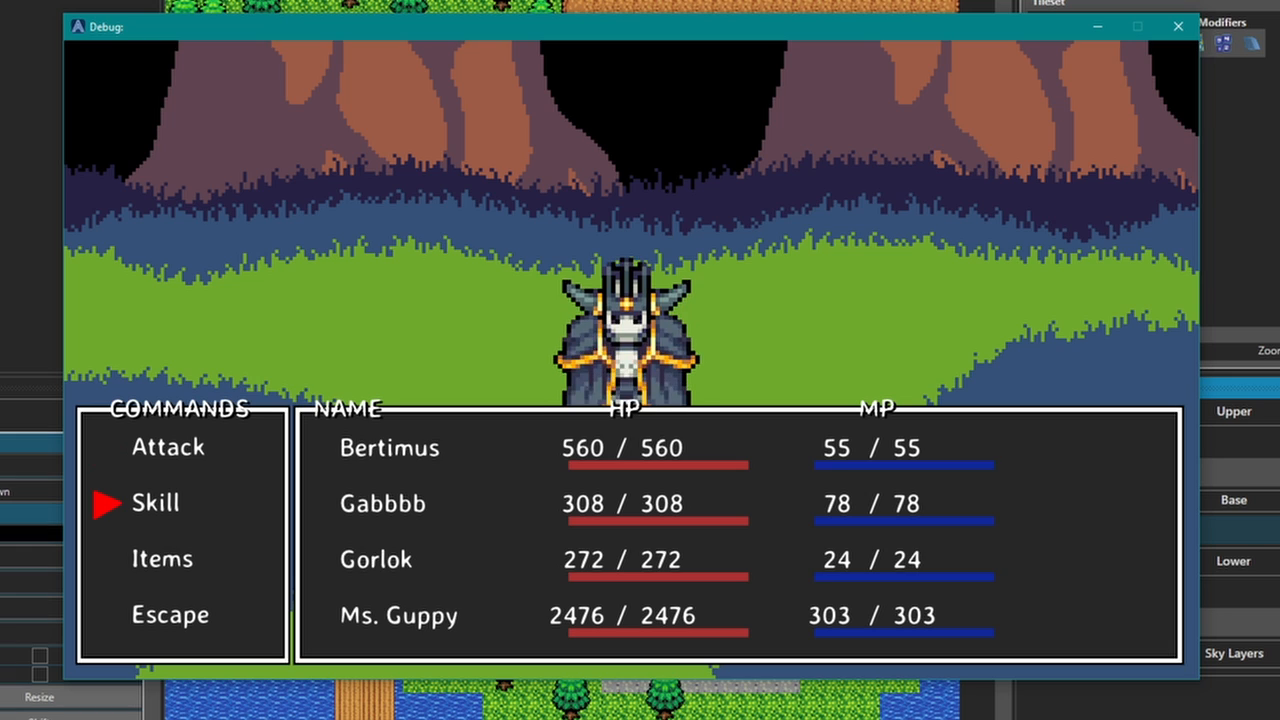
key("Return")
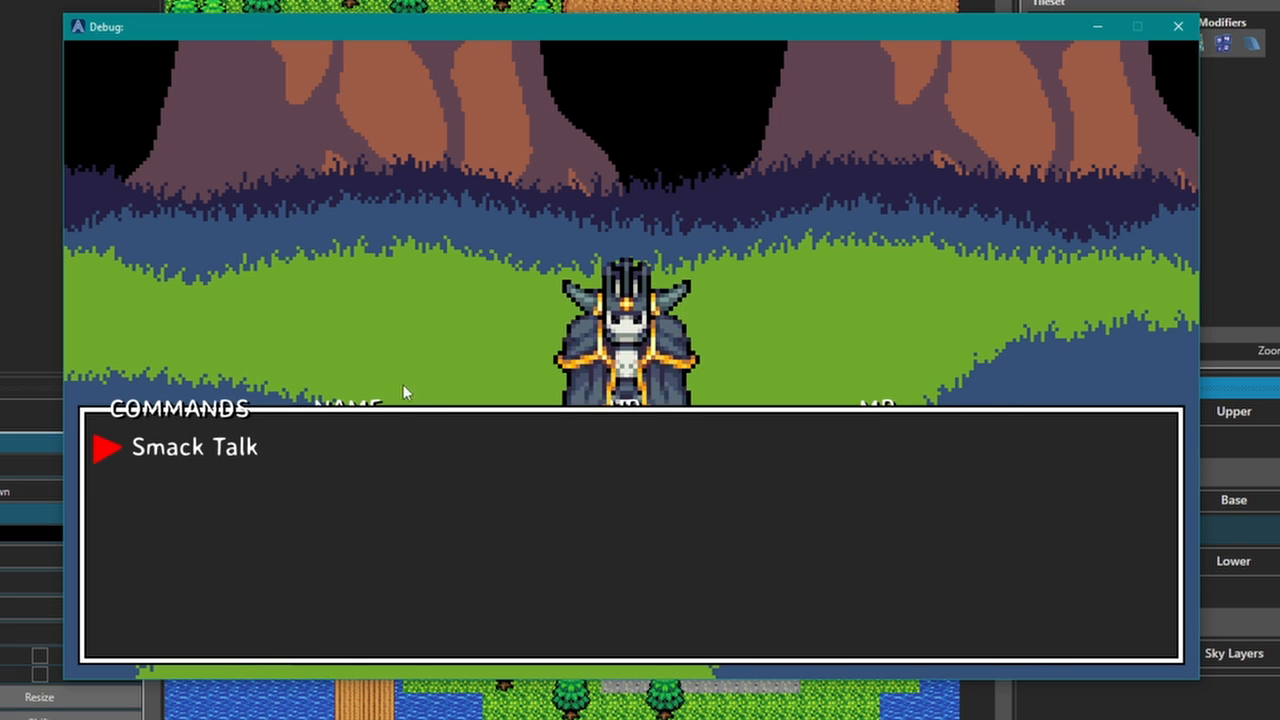
key("Escape")
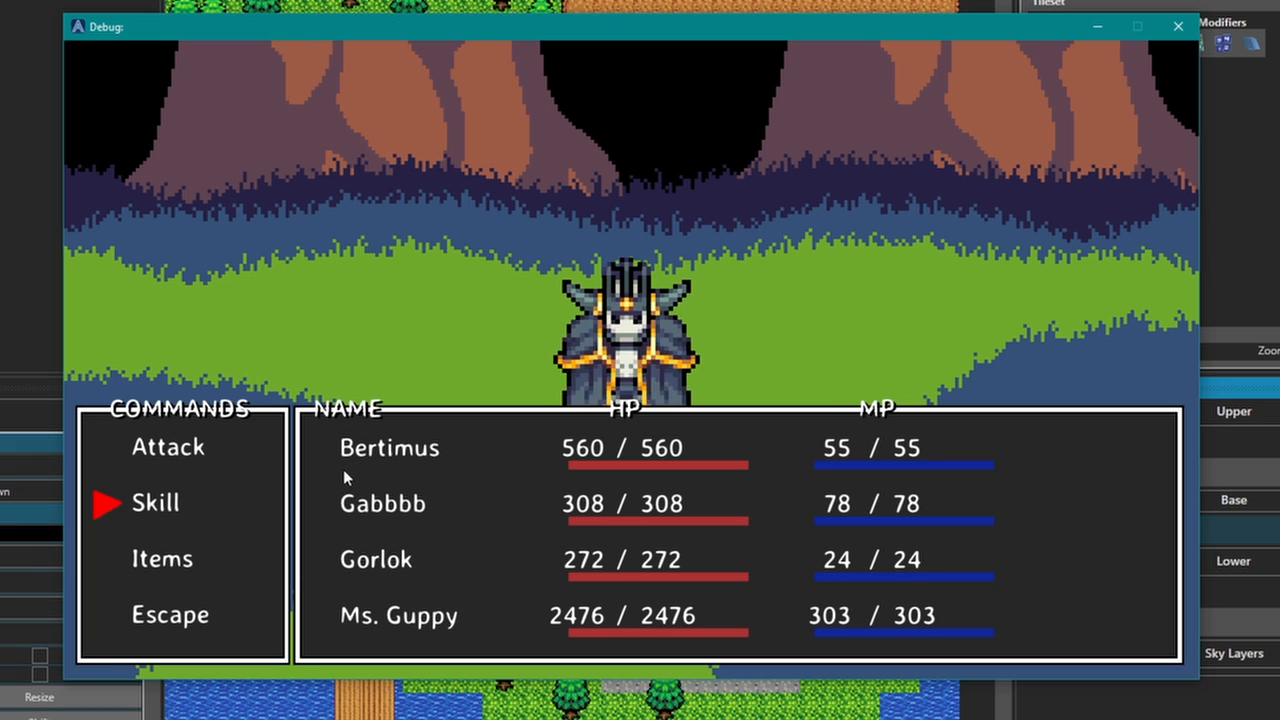
key("Up")
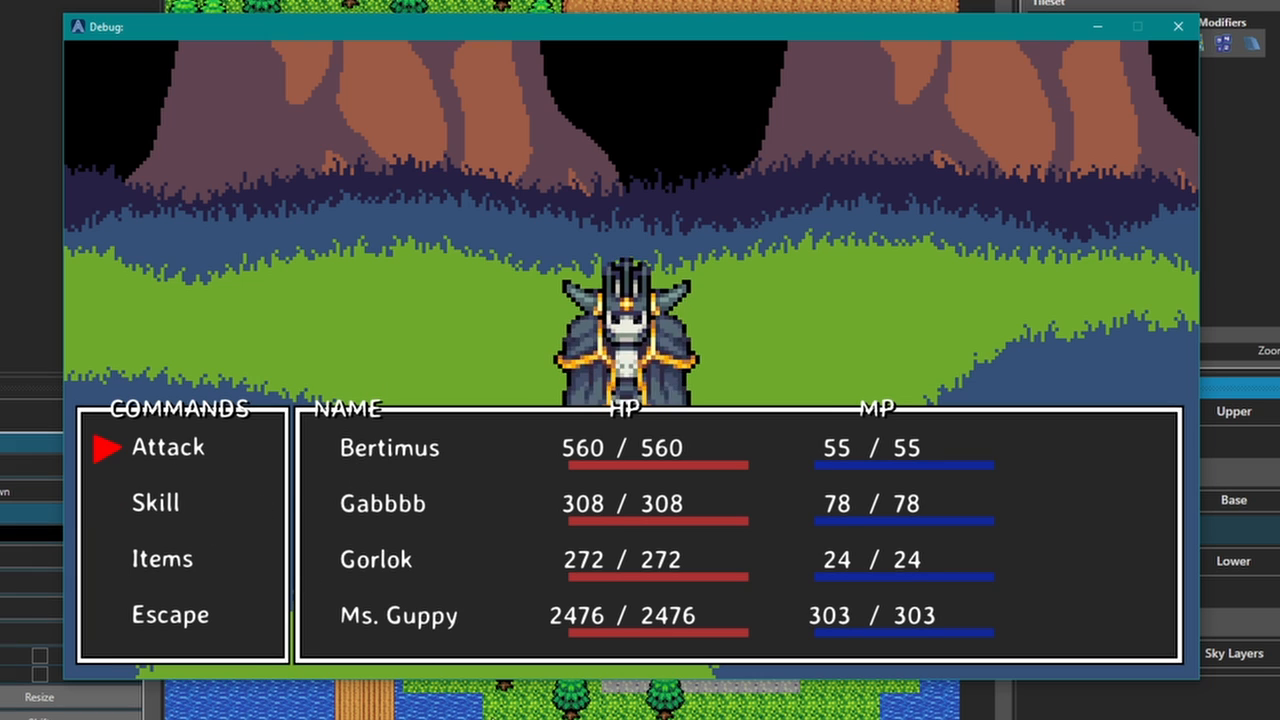
Attack the enemy with the first party member and cast Fire on it with the second
key("Return")
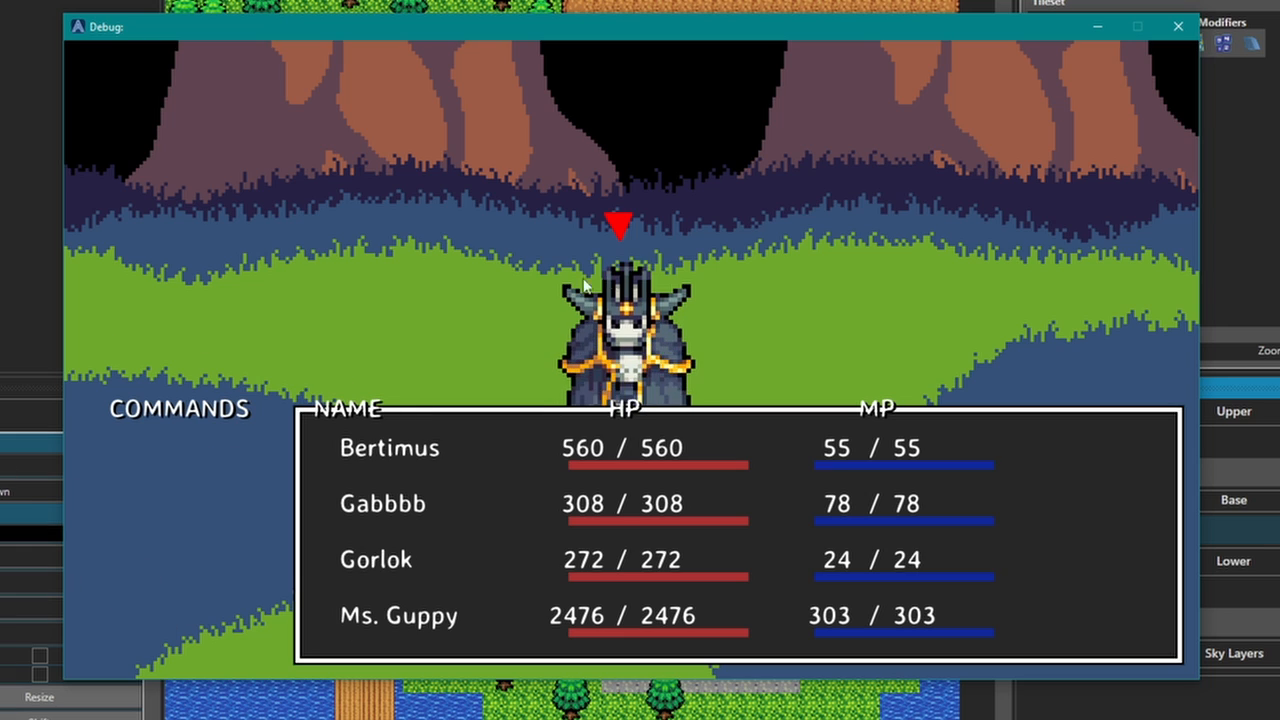
key("Escape")
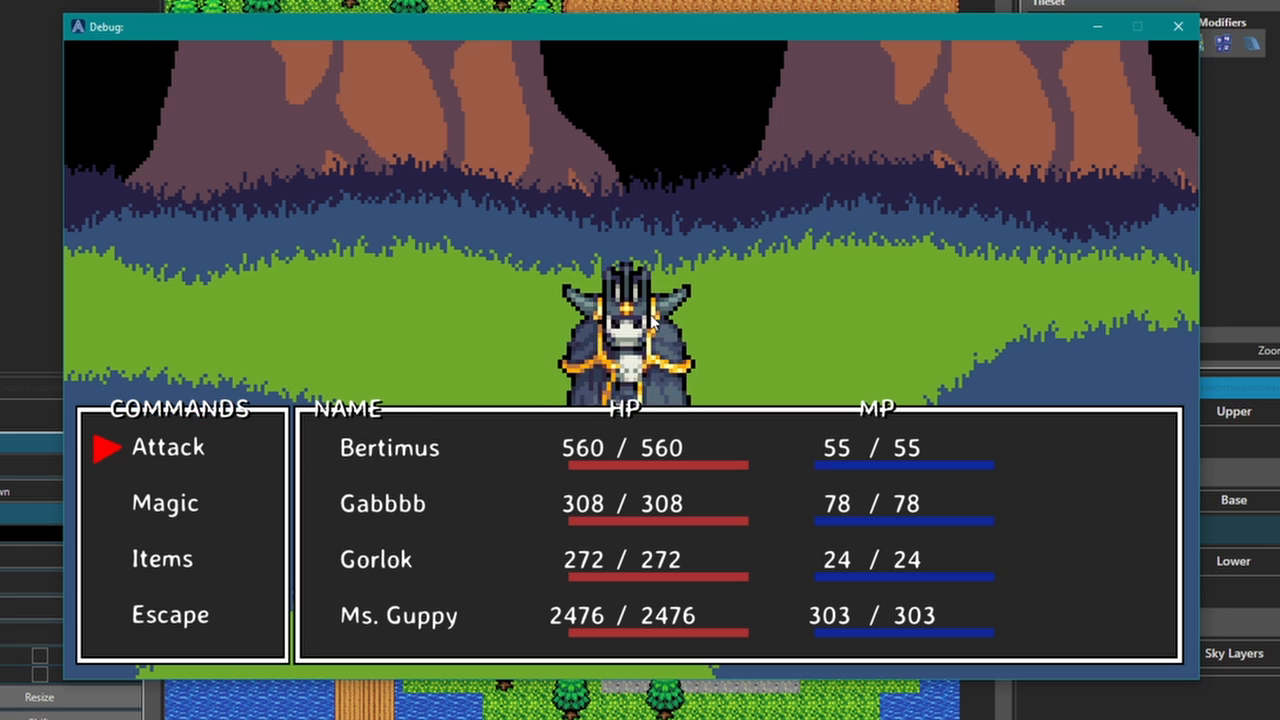
key("Down")
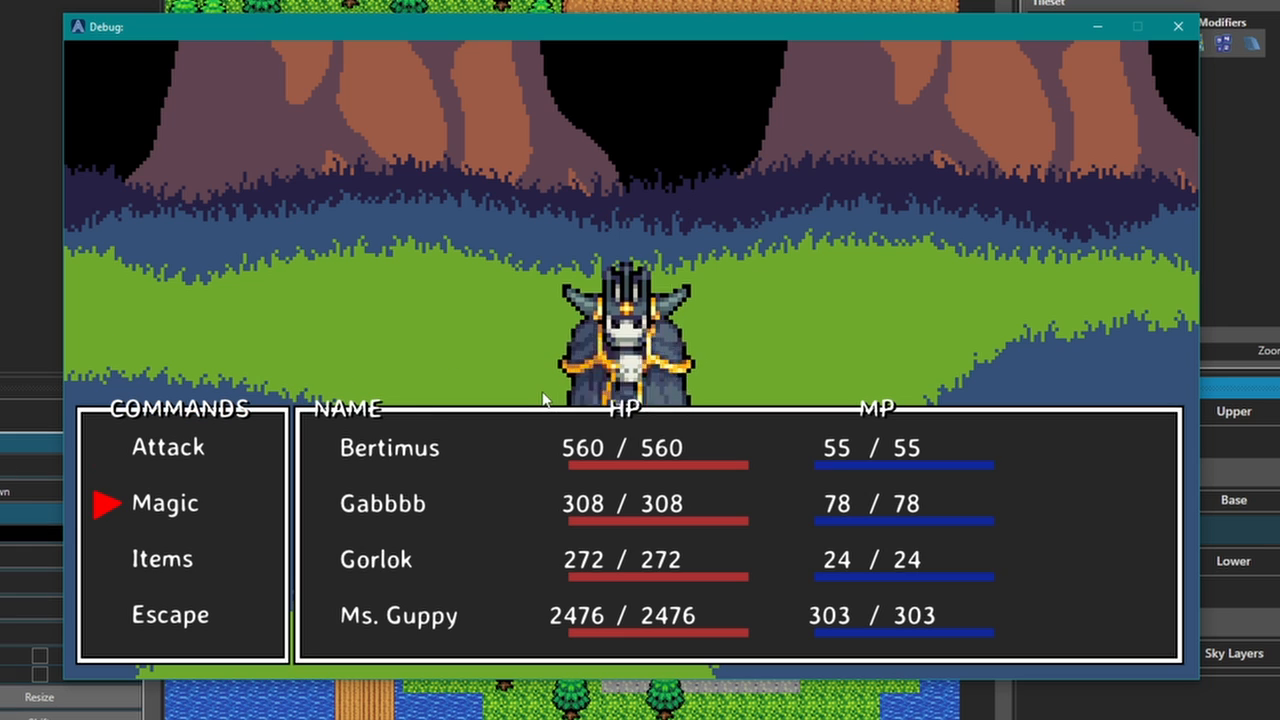
key("Return")
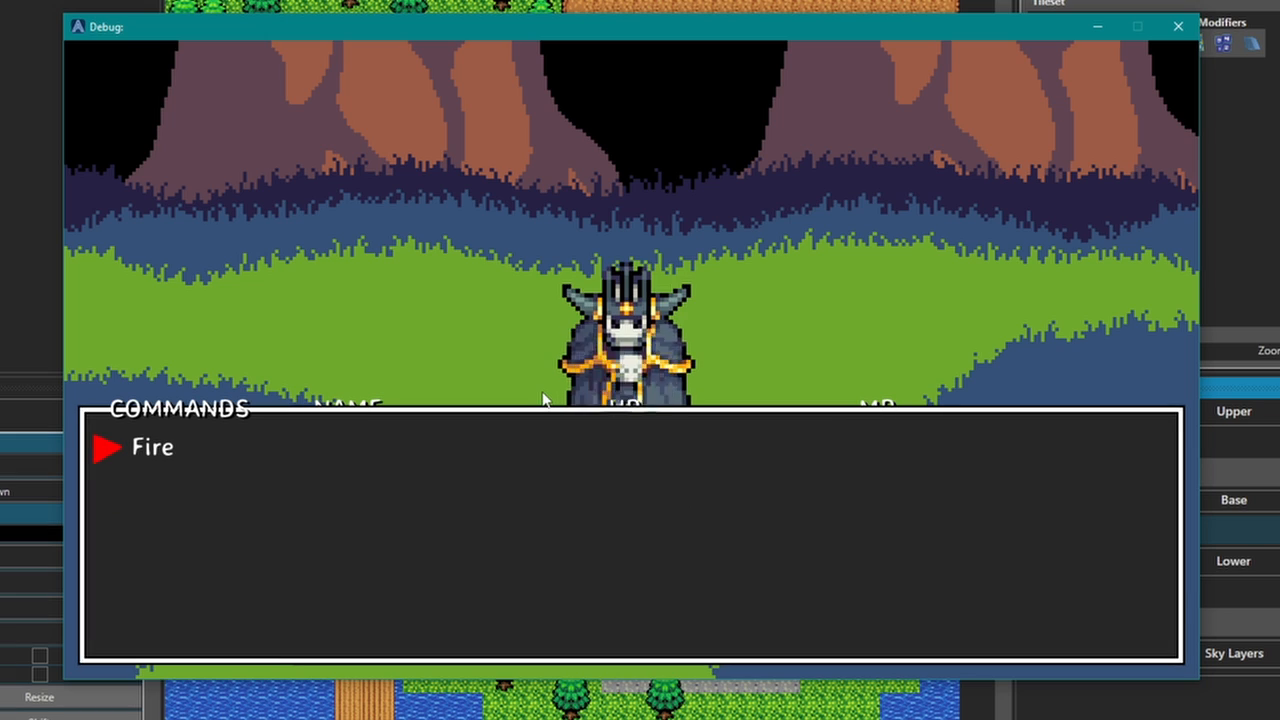
key("Return")
key("Return")
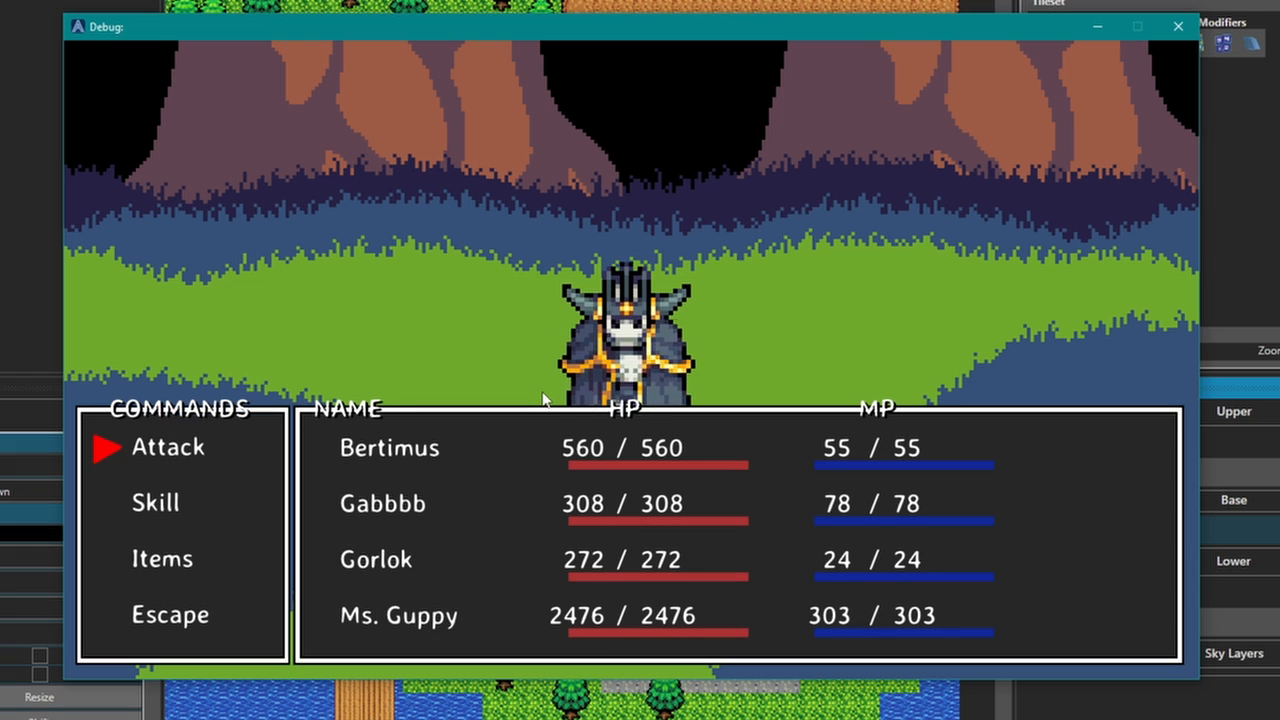
Check the third party member's Skill submenu, back out of it, and attack the enemy instead
key("Down")
key("Return")
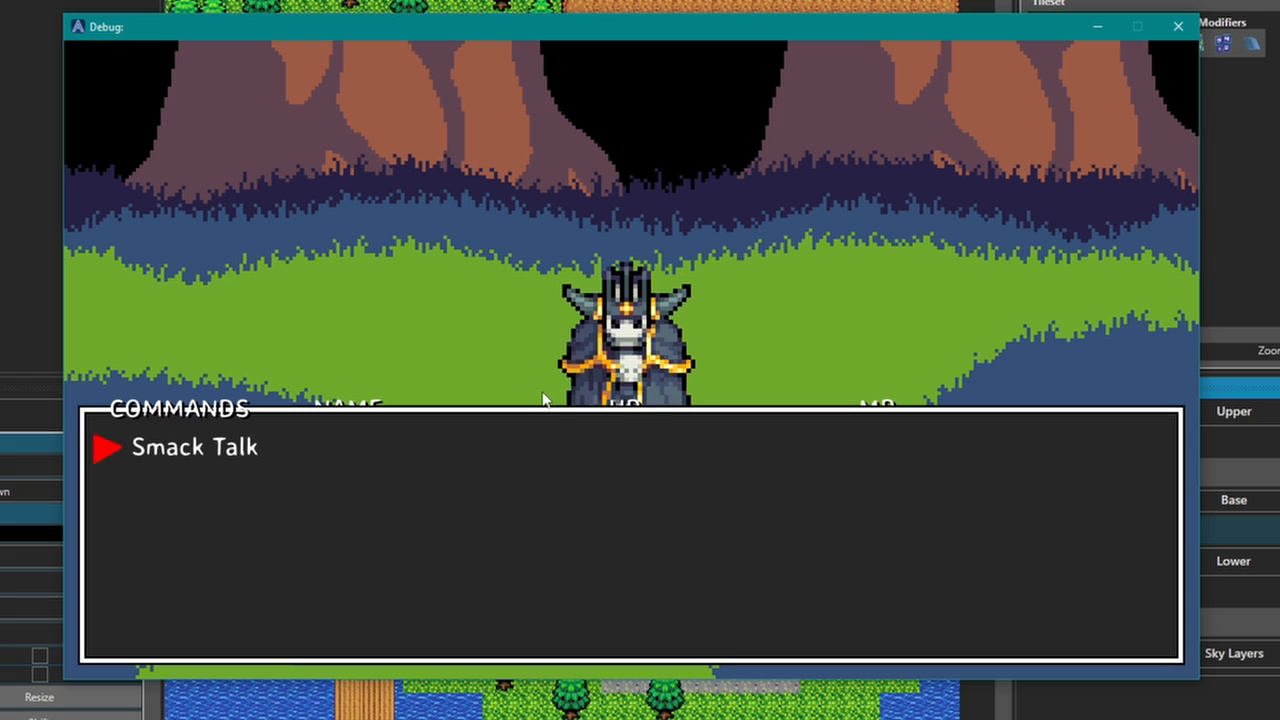
key("Escape")
key("Up")
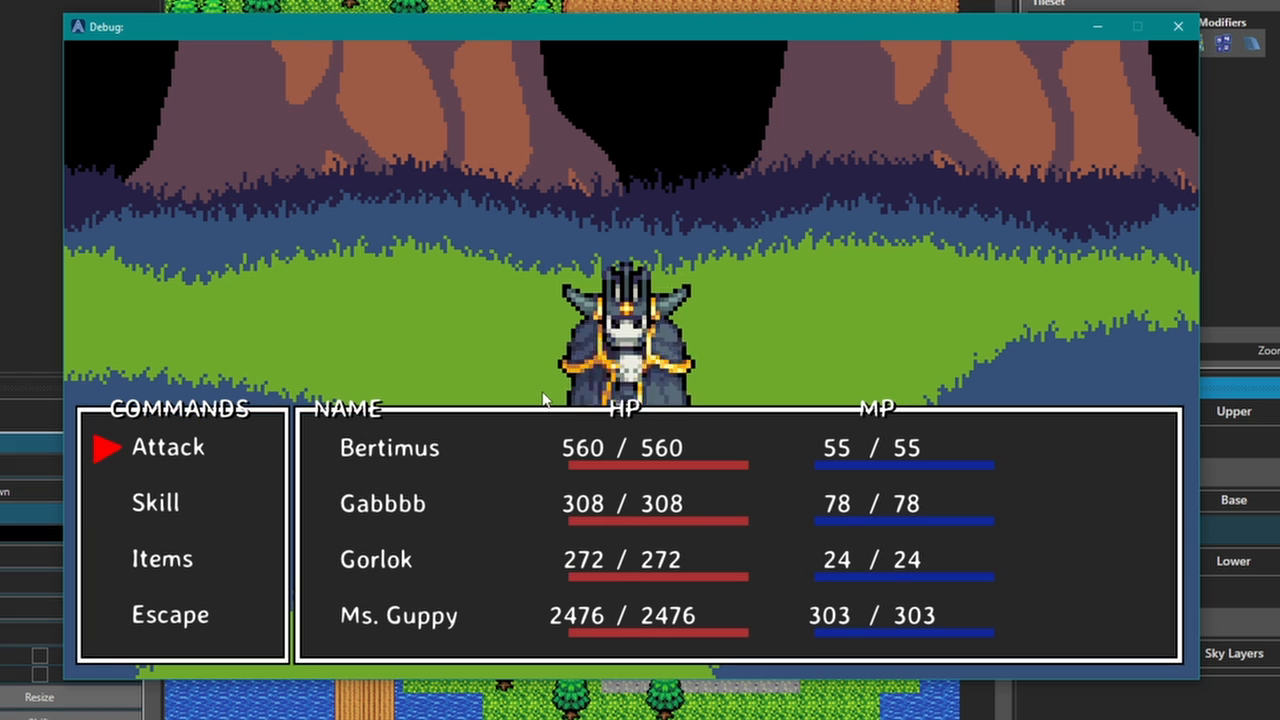
key("Return")
key("Return")
Test opening and leaving the fourth party member's Magic submenu, use Magic, and let the battle round play out
key("Down")
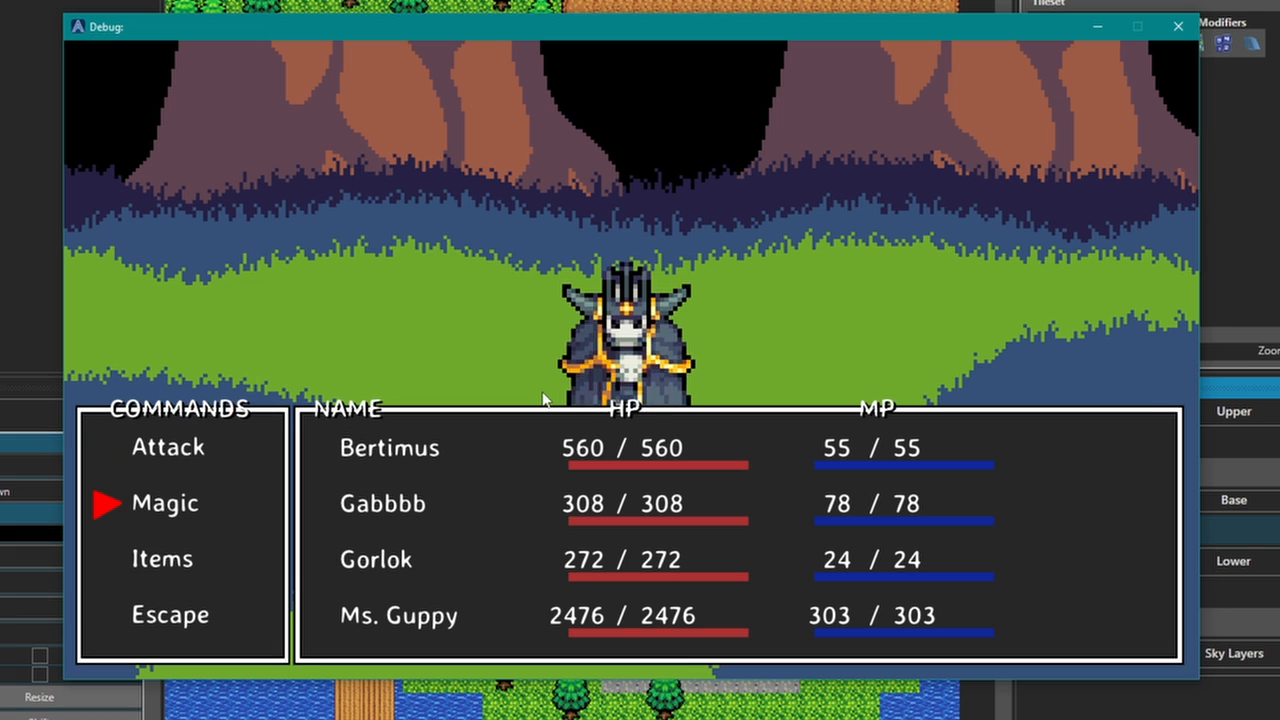
key("Return")
key("Escape")
key("Up")
key("Down")
key("Return")
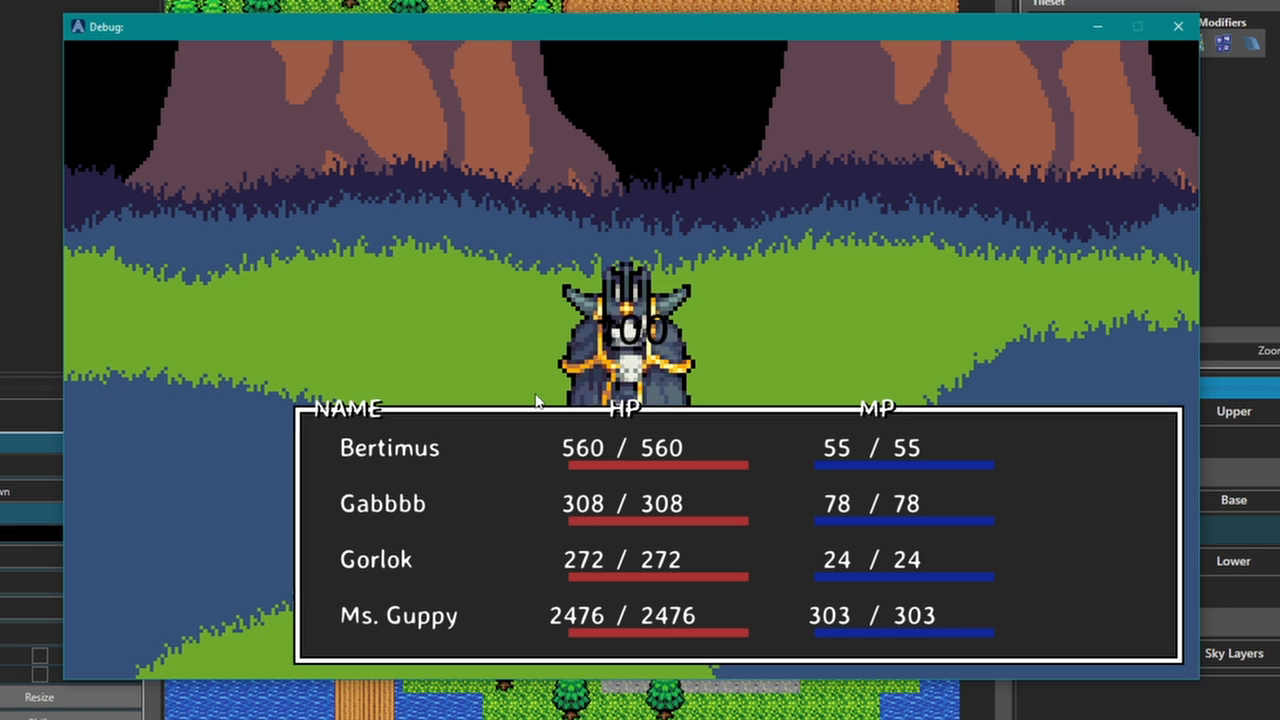
key("Return")
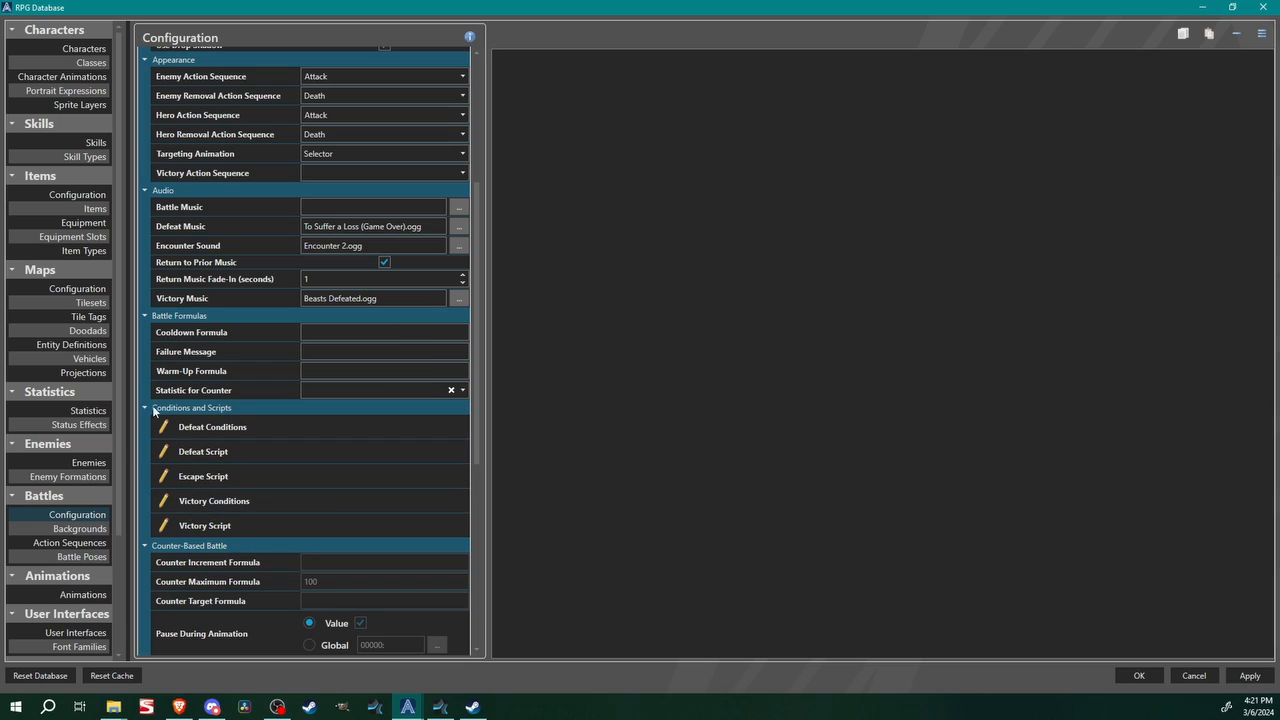
Add an End Battle command with Return to Prior Scene enabled to the battle configuration's victory script
left_click(205, 500)
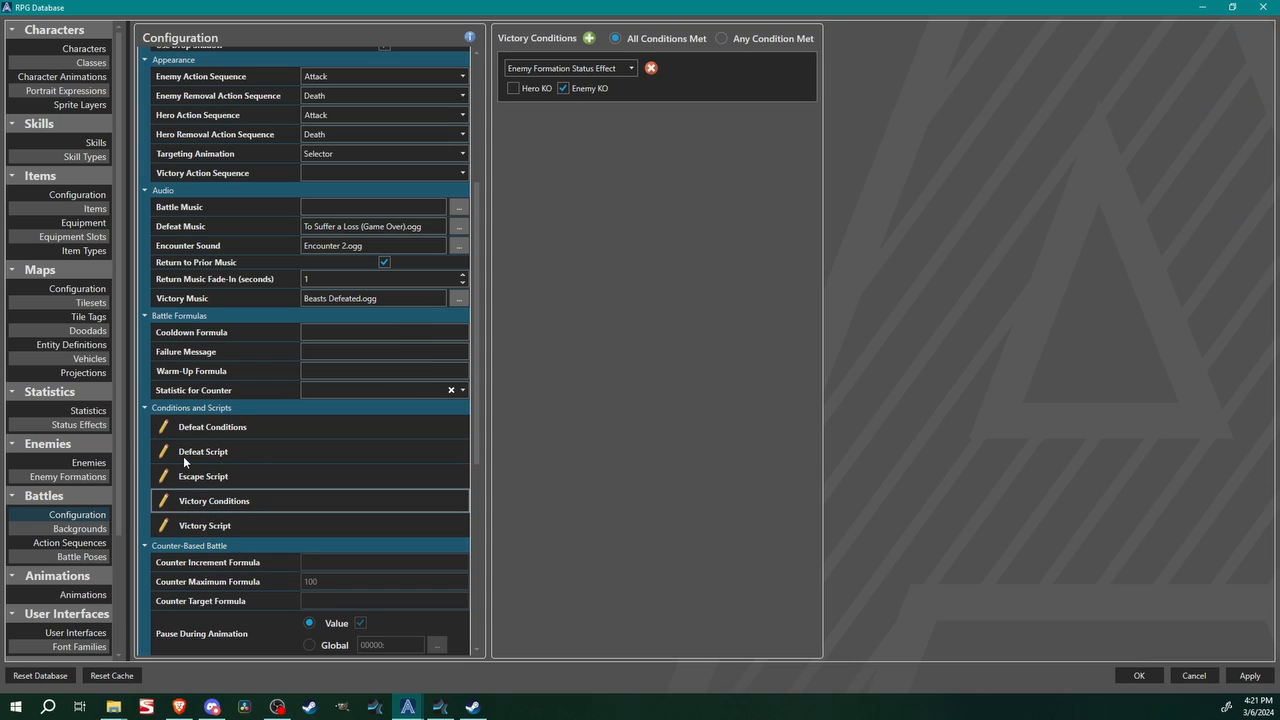
left_click(232, 526)
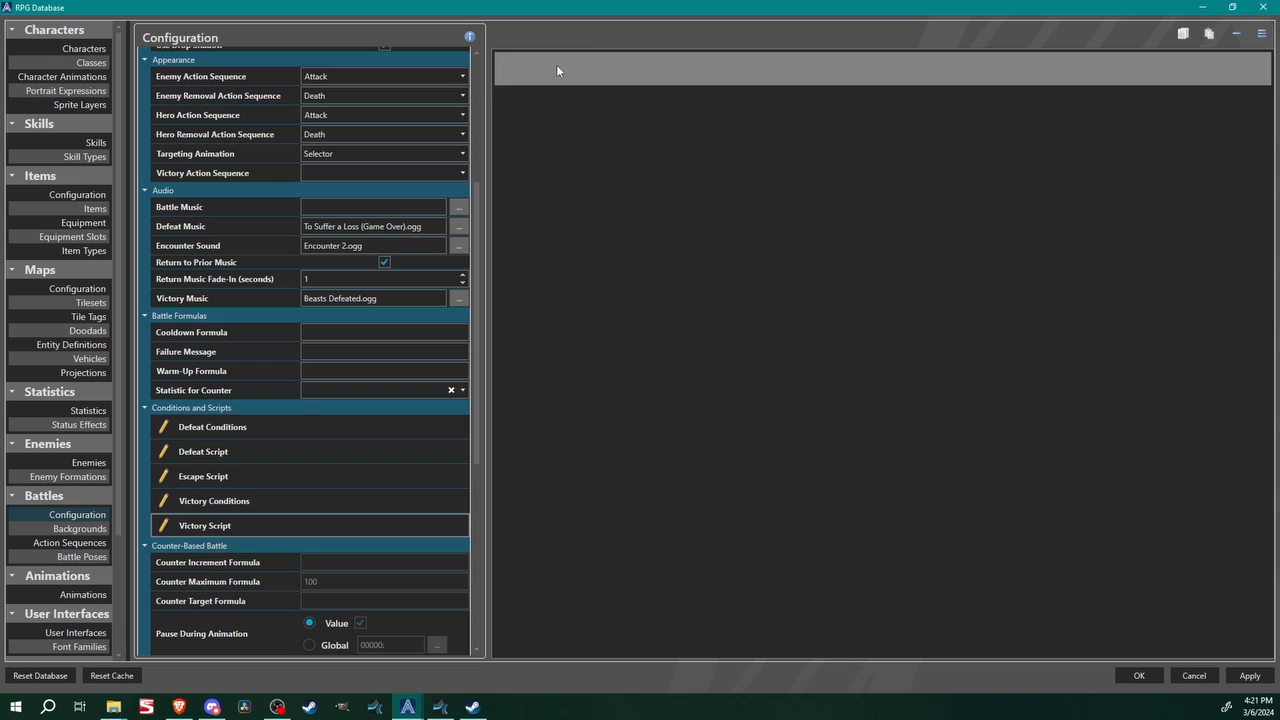
right_click(549, 70)
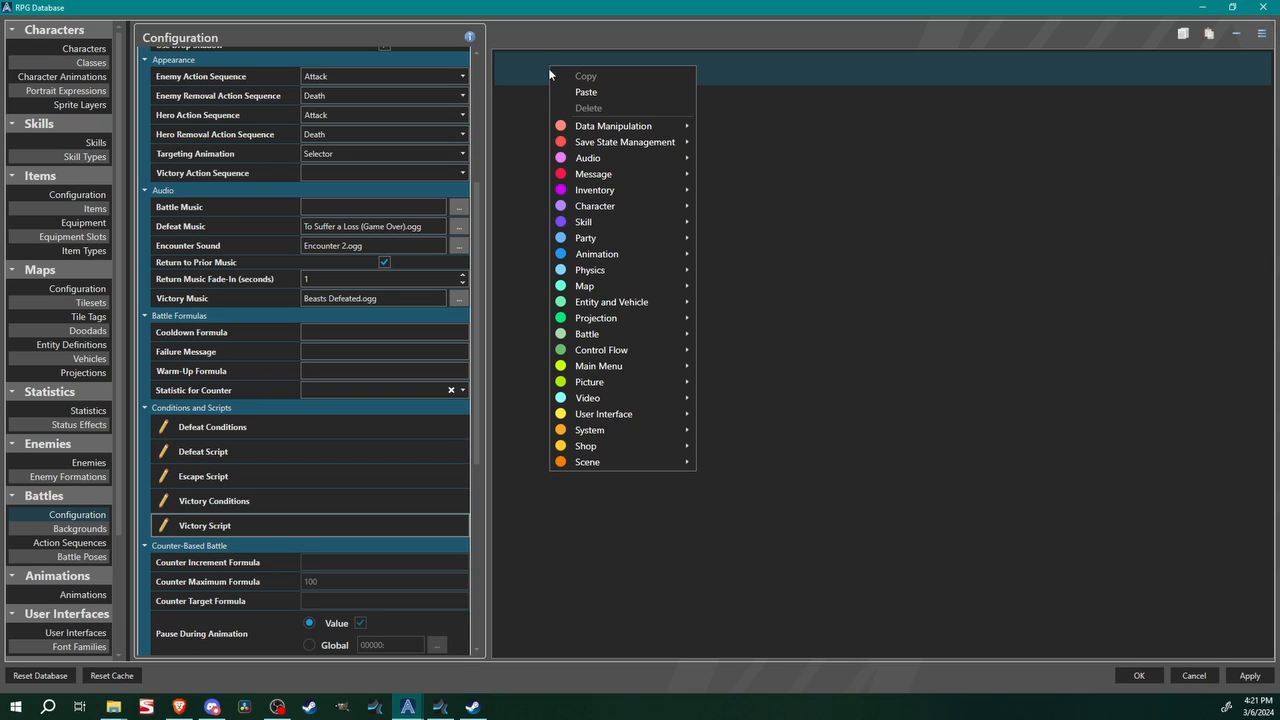
mouse_move(585, 336)
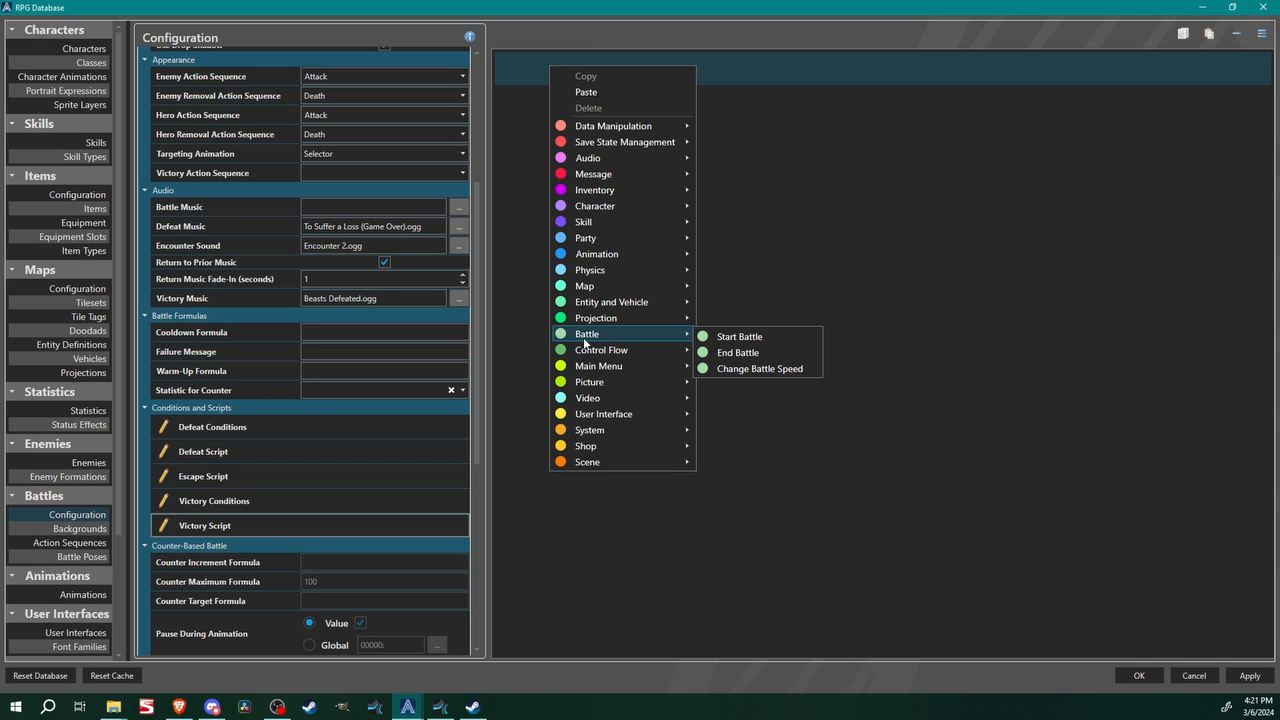
left_click(720, 353)
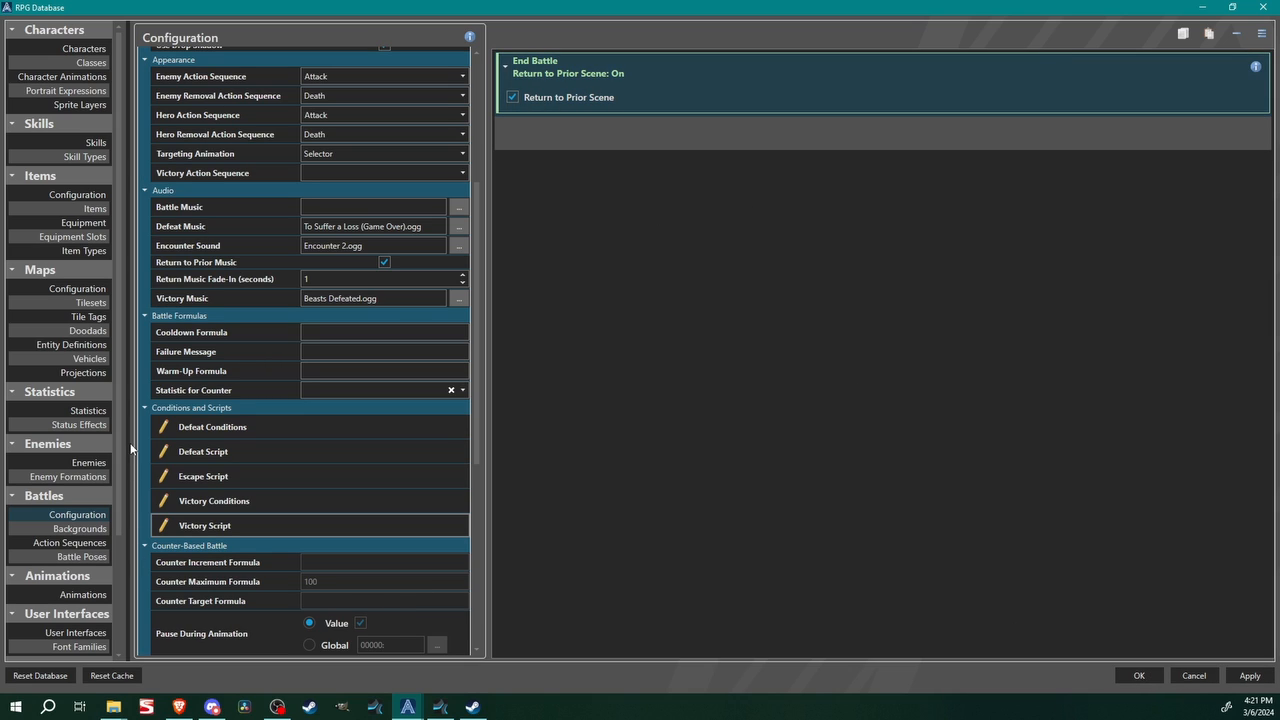
Delete both visibility toggles from the Unfocused script of the Battle Commands element in the Battle Commands user interface, and save the database
scroll(124, 450, "down", 3)
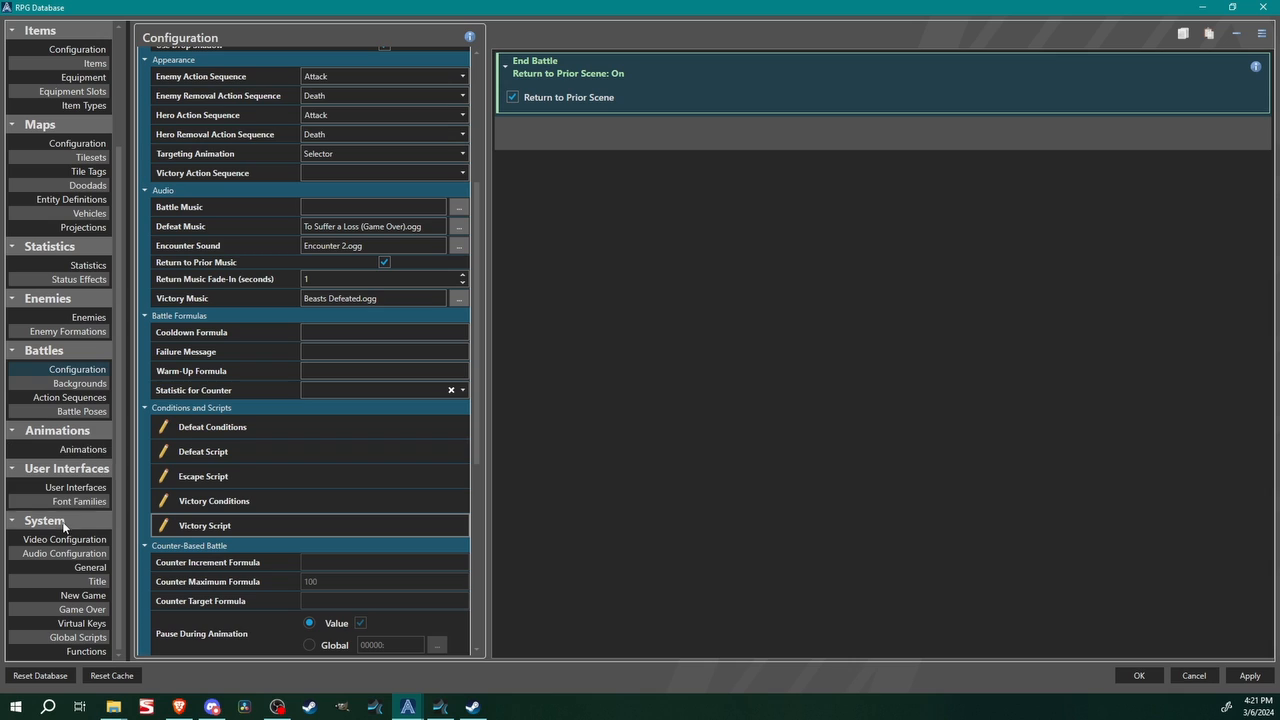
left_click(68, 488)
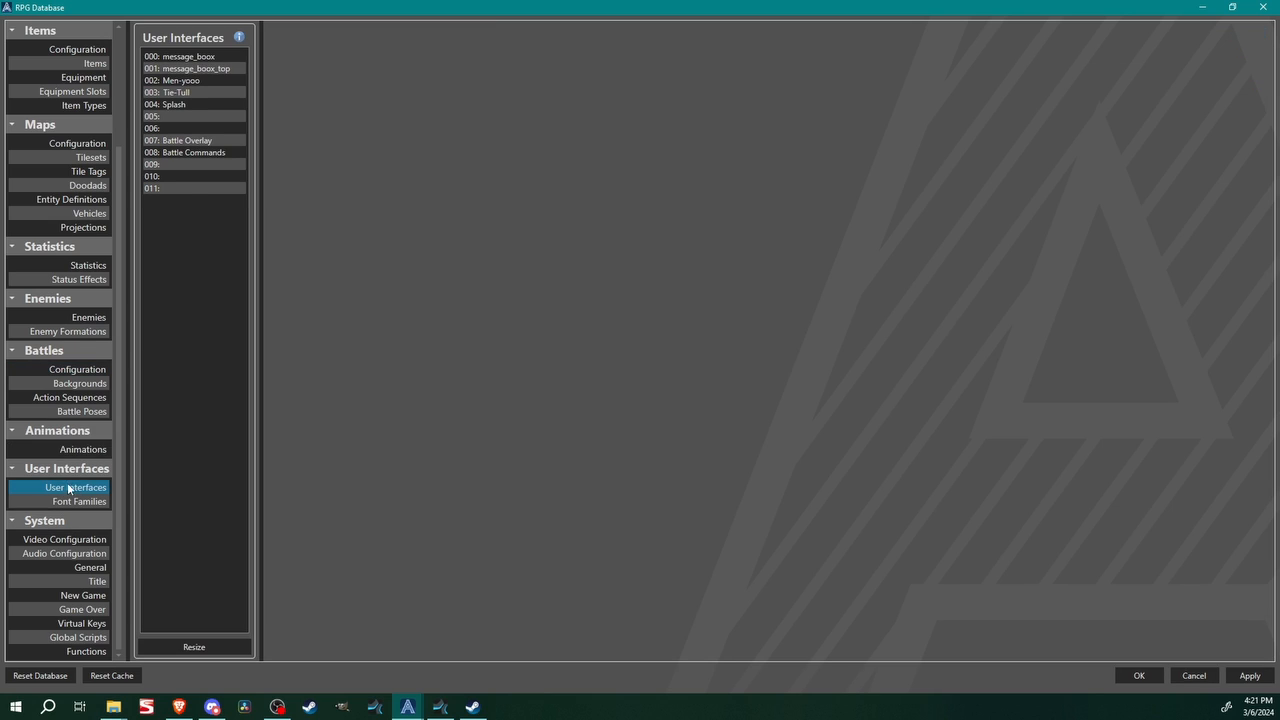
left_click(197, 152)
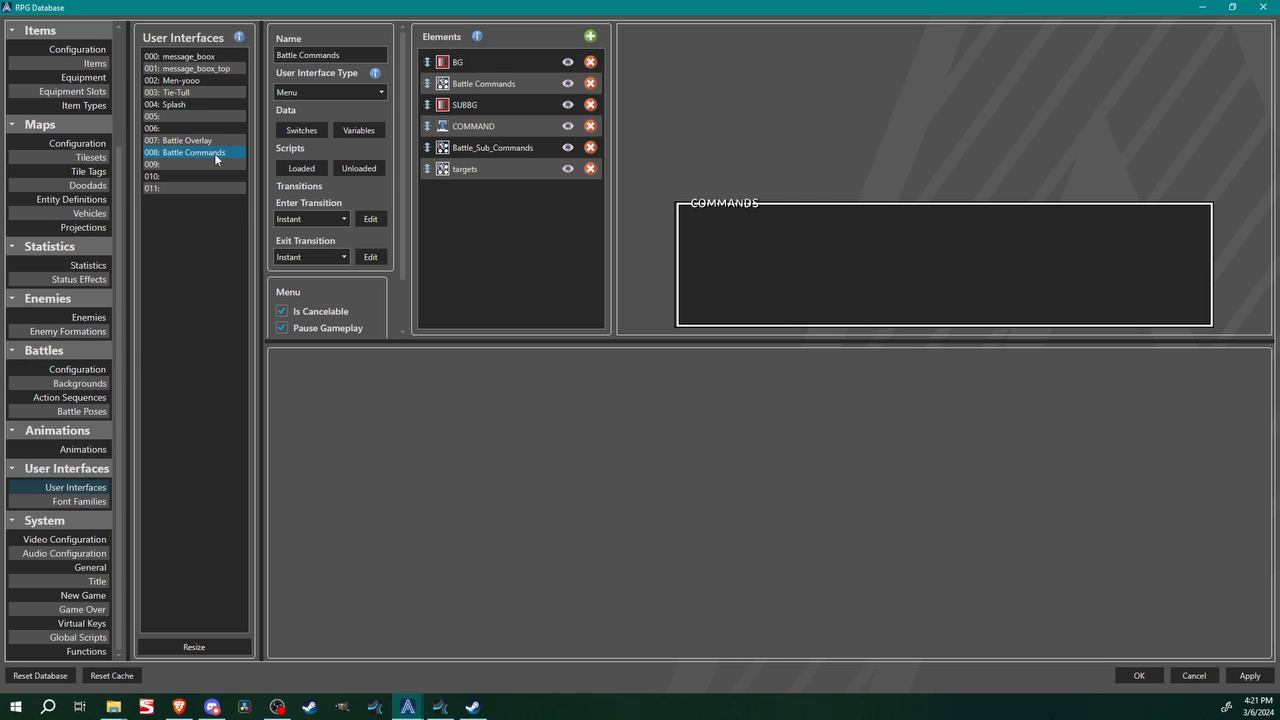
left_click(479, 88)
left_click_drag(500, 433, 512, 648)
left_click(362, 642)
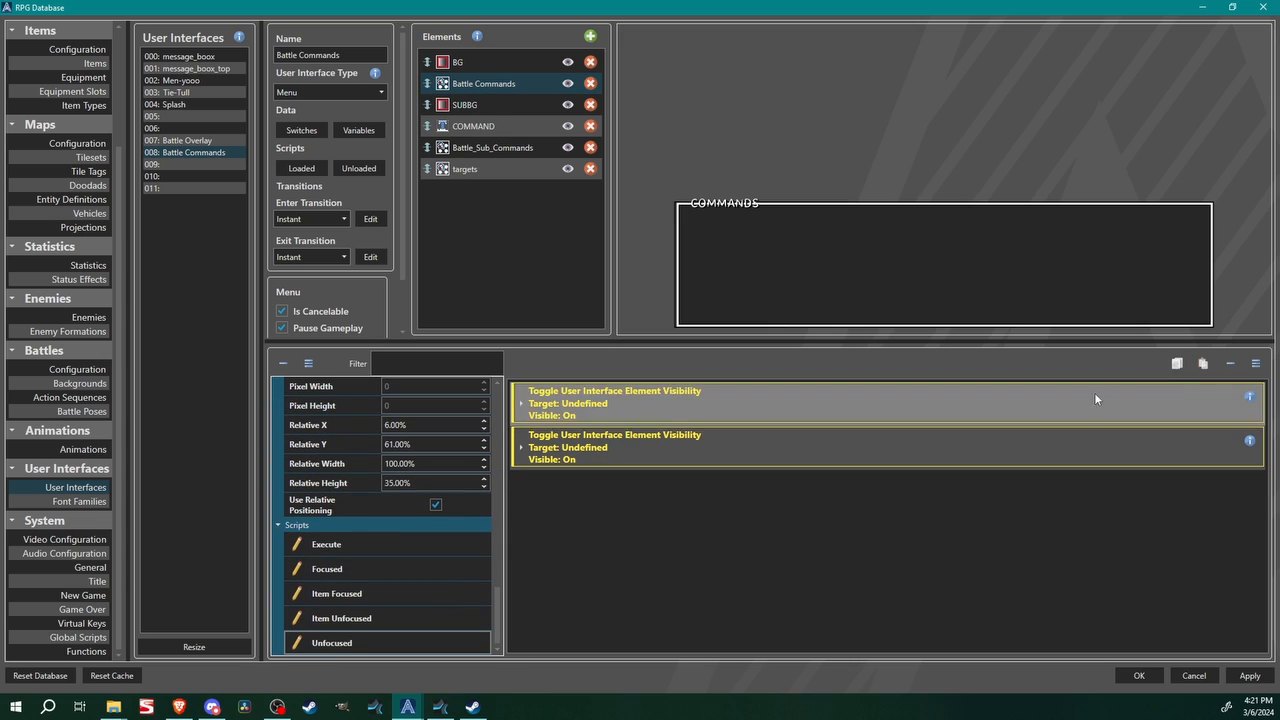
left_click(989, 396)
key("Delete")
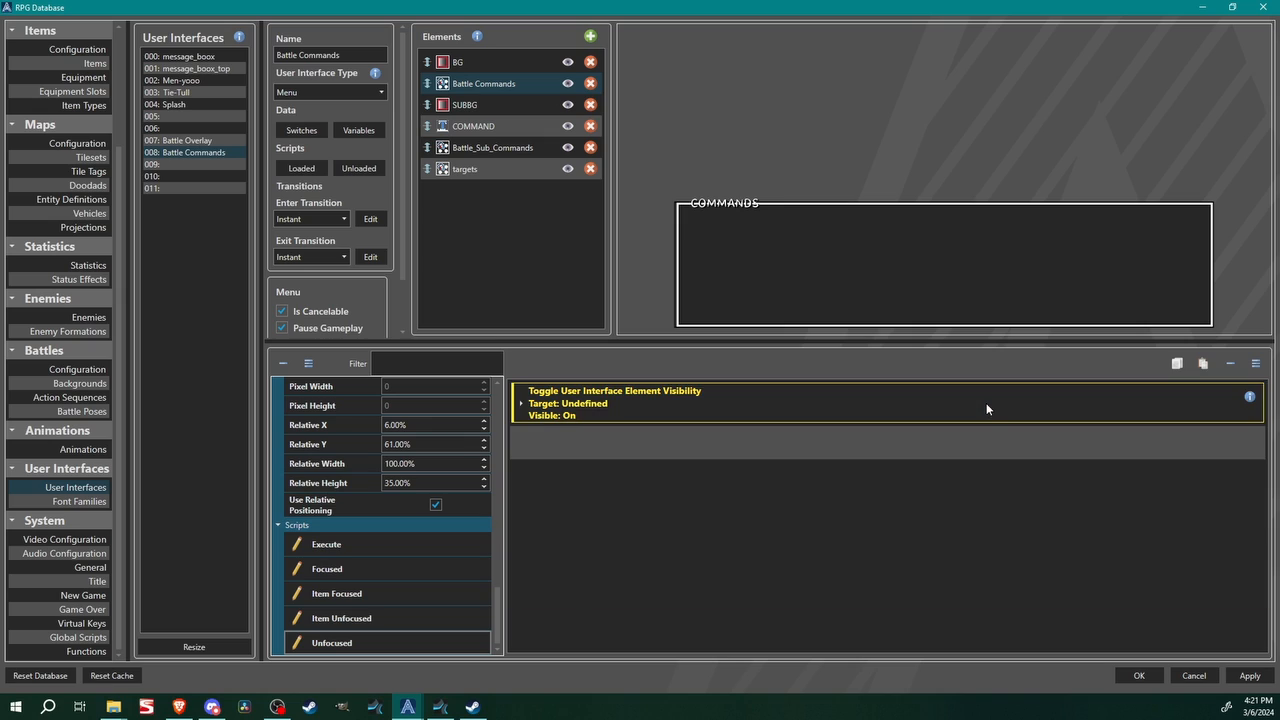
left_click(987, 411)
key("Delete")
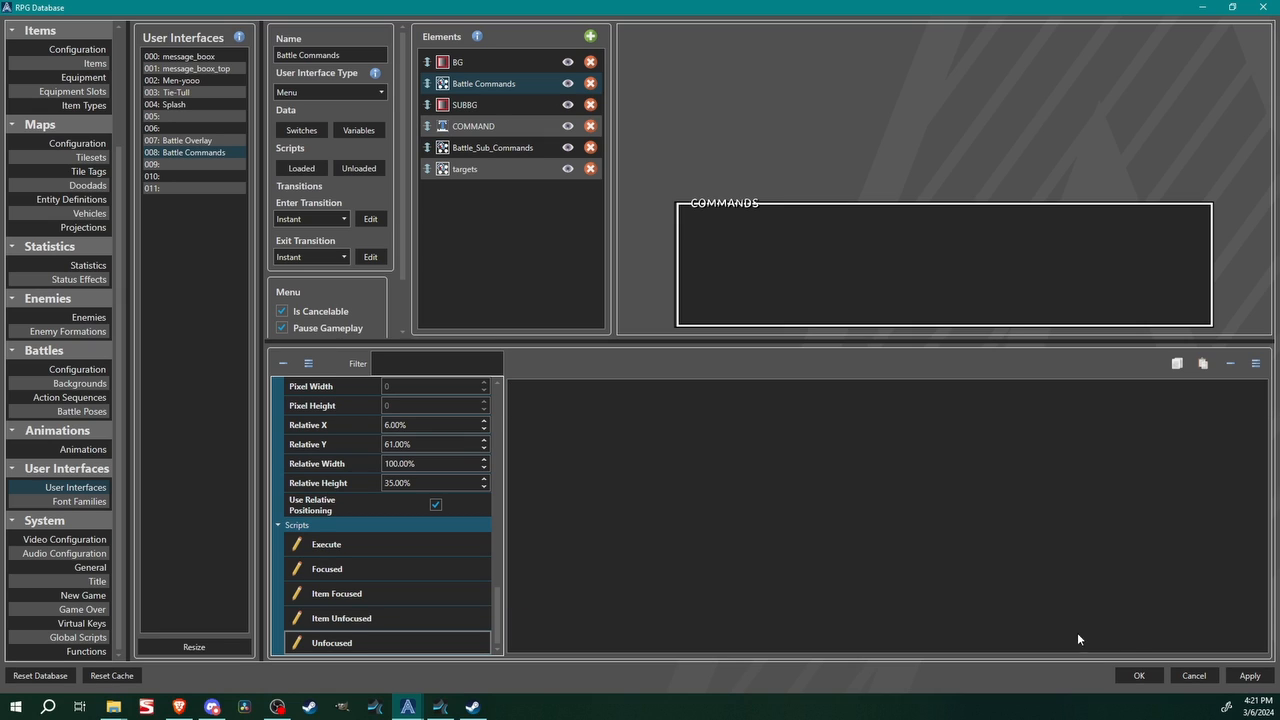
left_click(1138, 676)
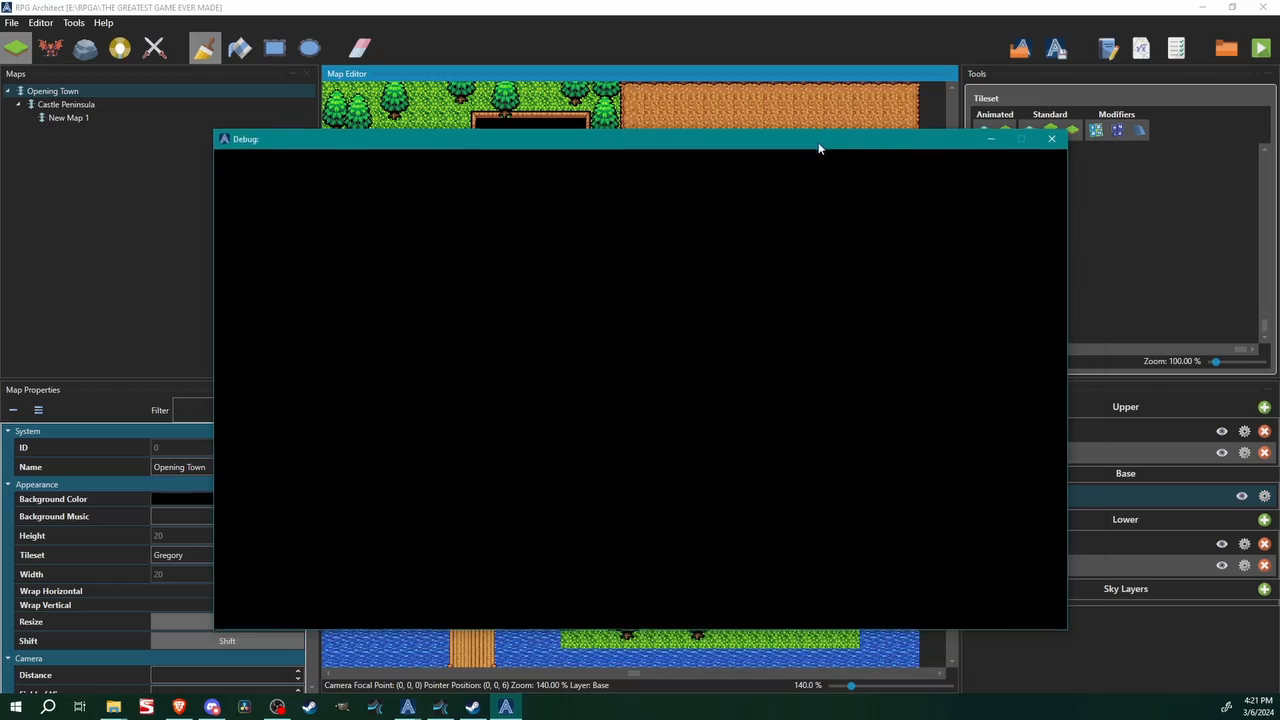
Walk the hero to the armored figure by the castle door and talk through its dialogue to start the battle
key("Down")
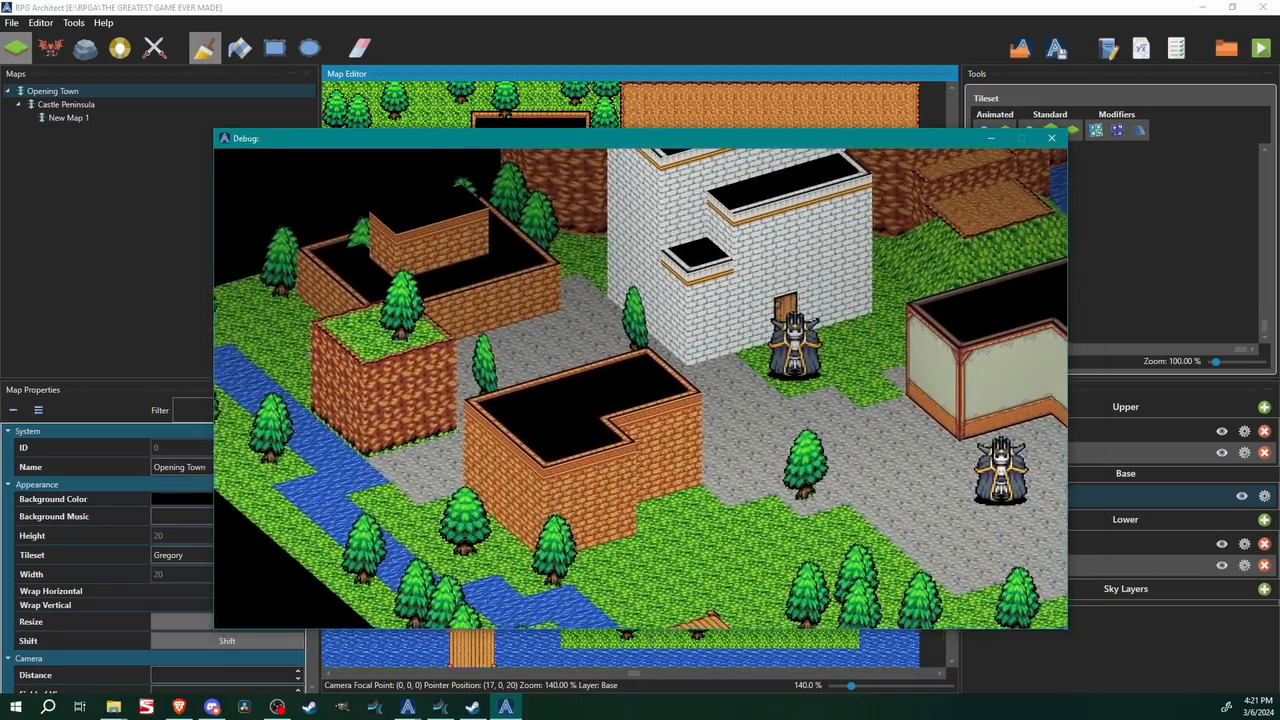
key("Right")
key("Down")
key("Up")
key("Return")
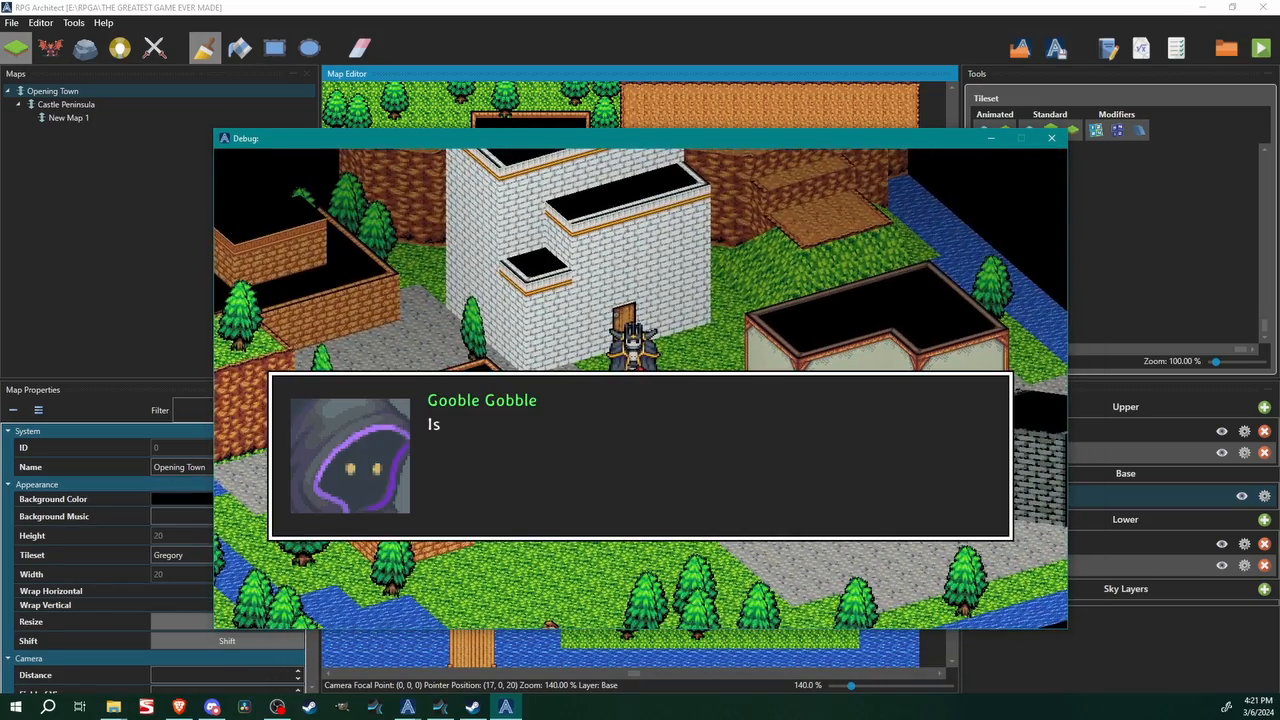
key("Return")
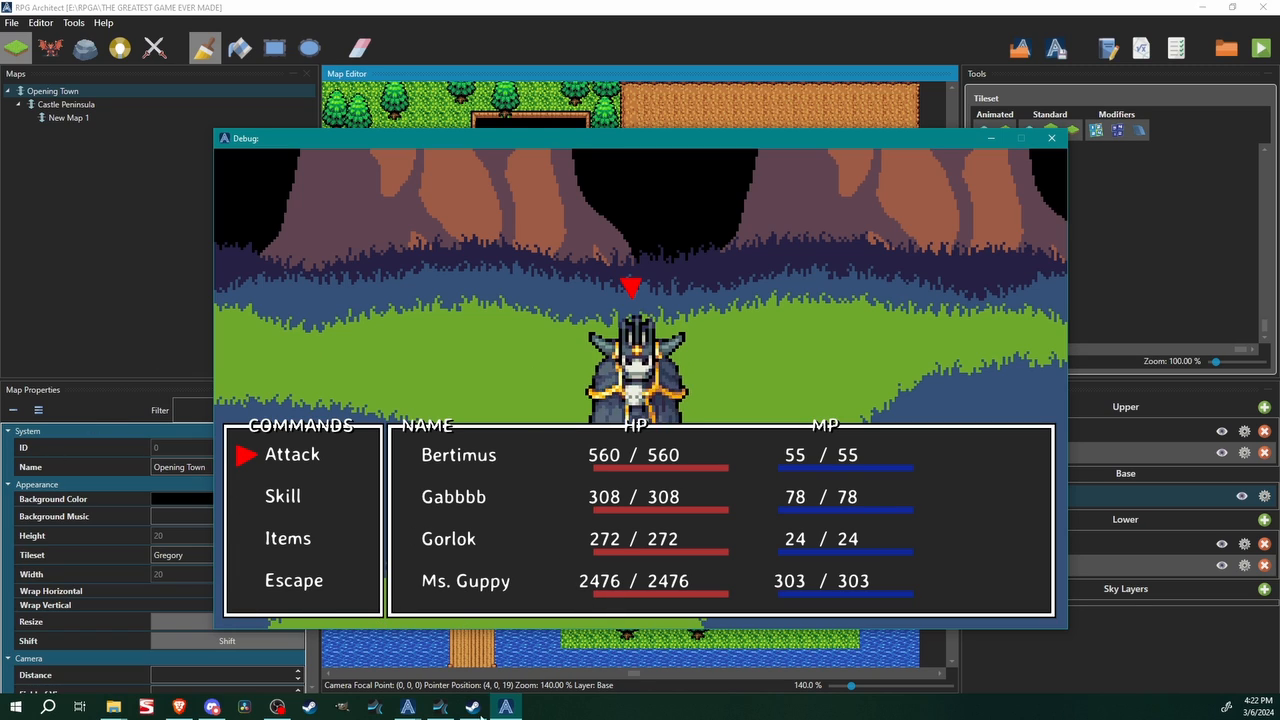
Attack the enemy with the party members until the battle ends and the game returns to the town map
key("Return")
key("Return")
key("Return")
key("Return")
key("Return")
key("Return")
key("Return")
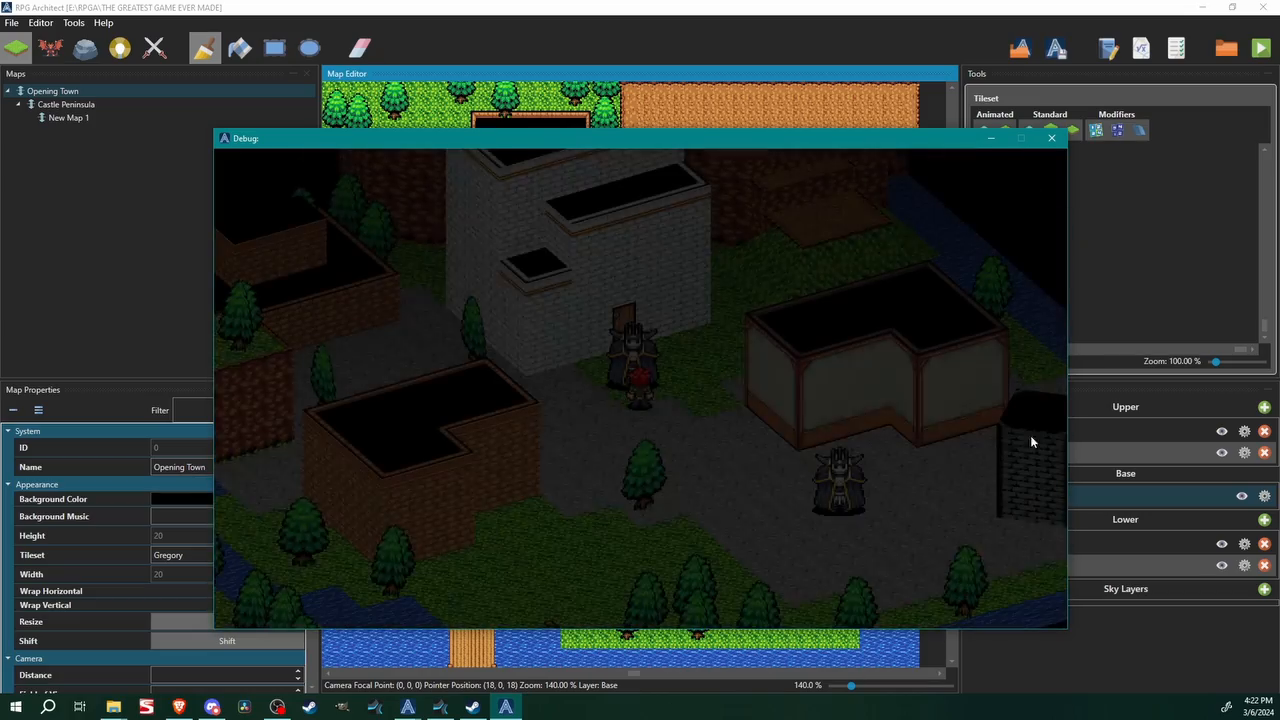
Walk the hero away from the armored figure to test movement after the battle, and end the playtest
key("Down")
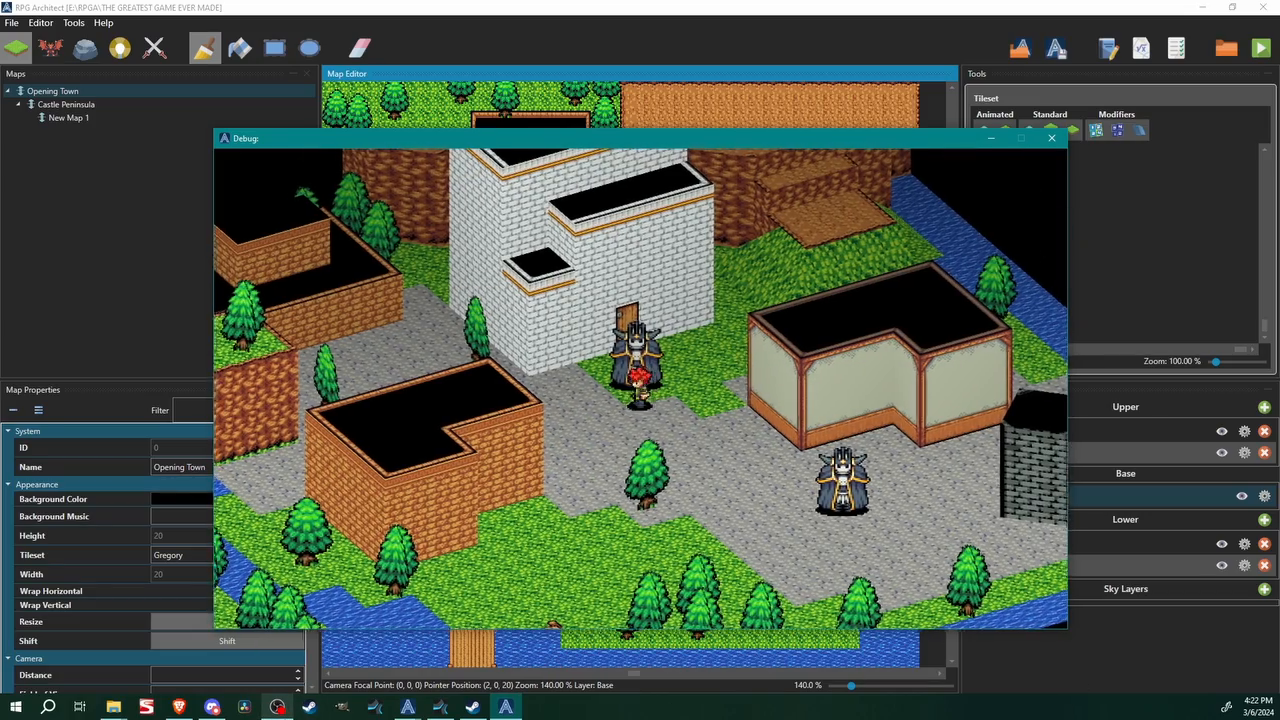
key("Down")
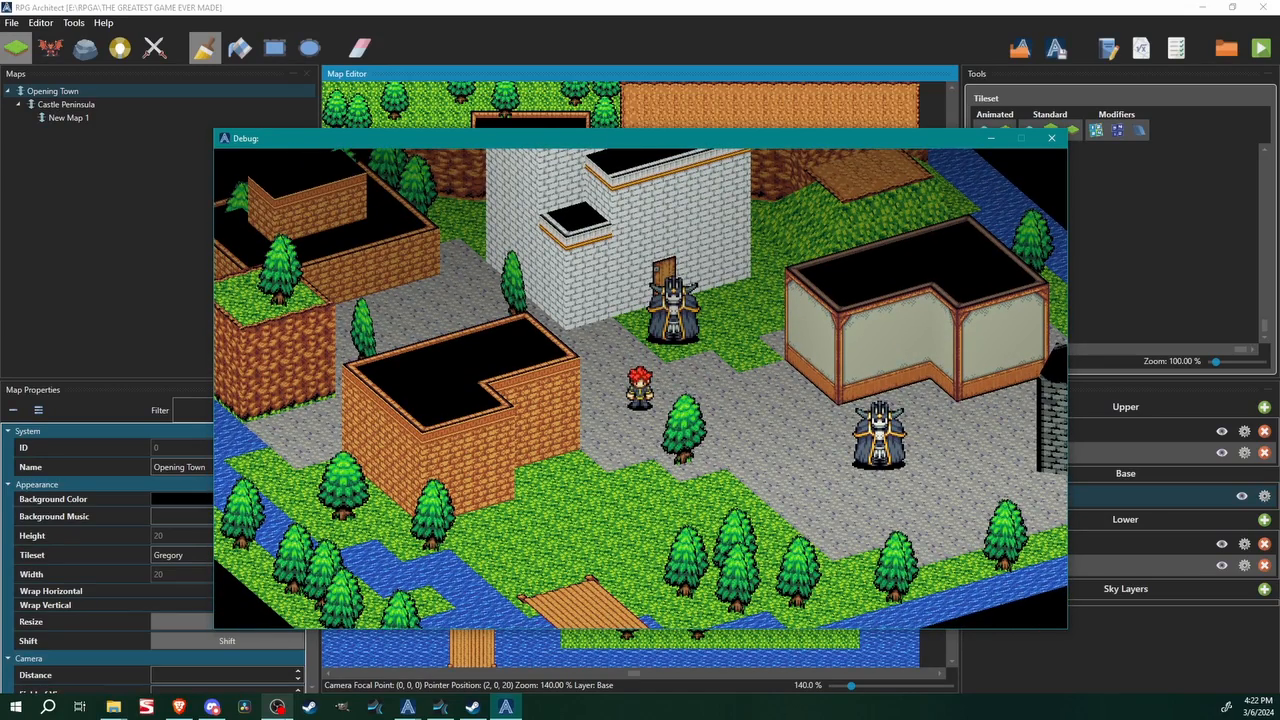
key("Escape")
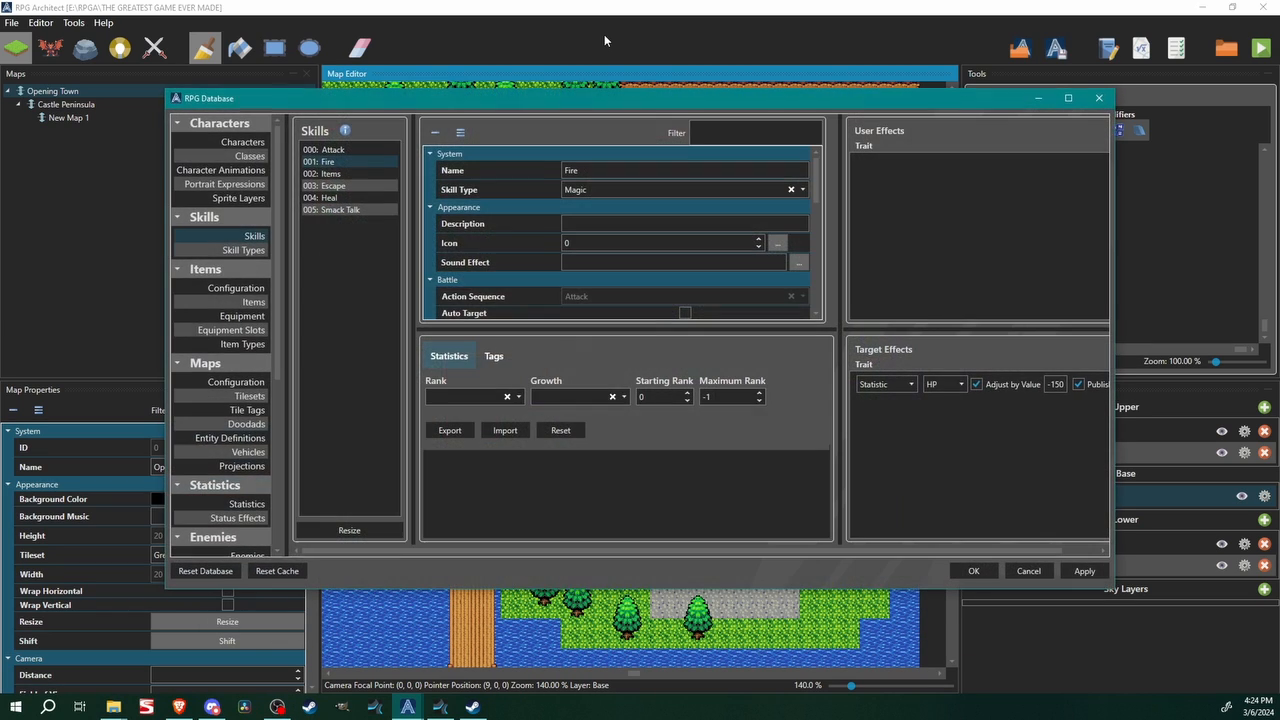
Open the negative-value Color effect of the Number Formatter within the battle configuration's Action Result effects
double_click(545, 98)
left_click(155, 411)
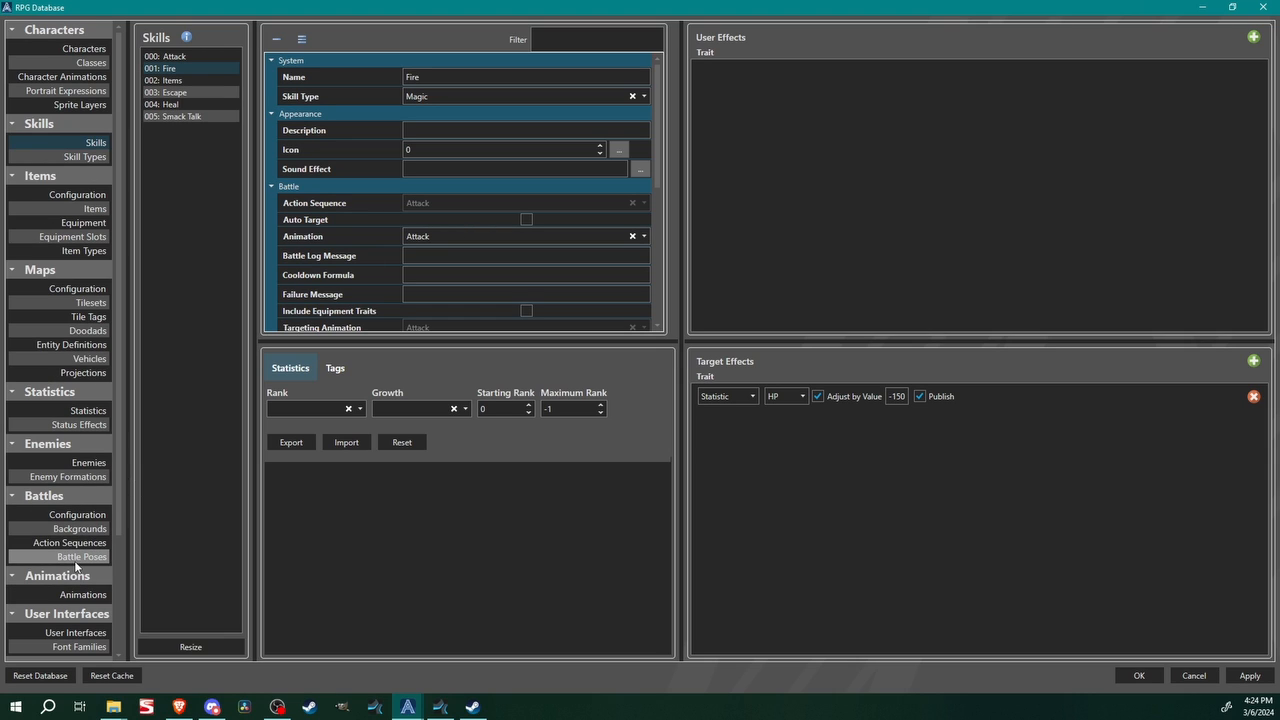
left_click(77, 514)
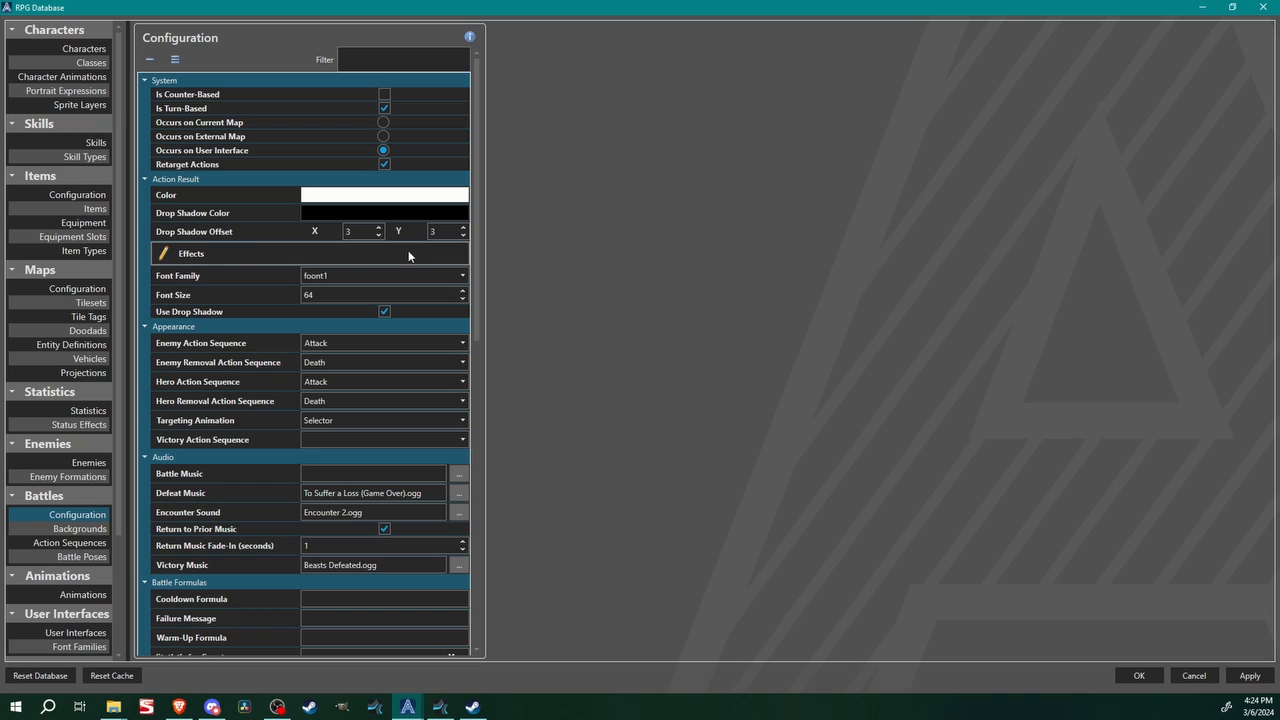
left_click(229, 256)
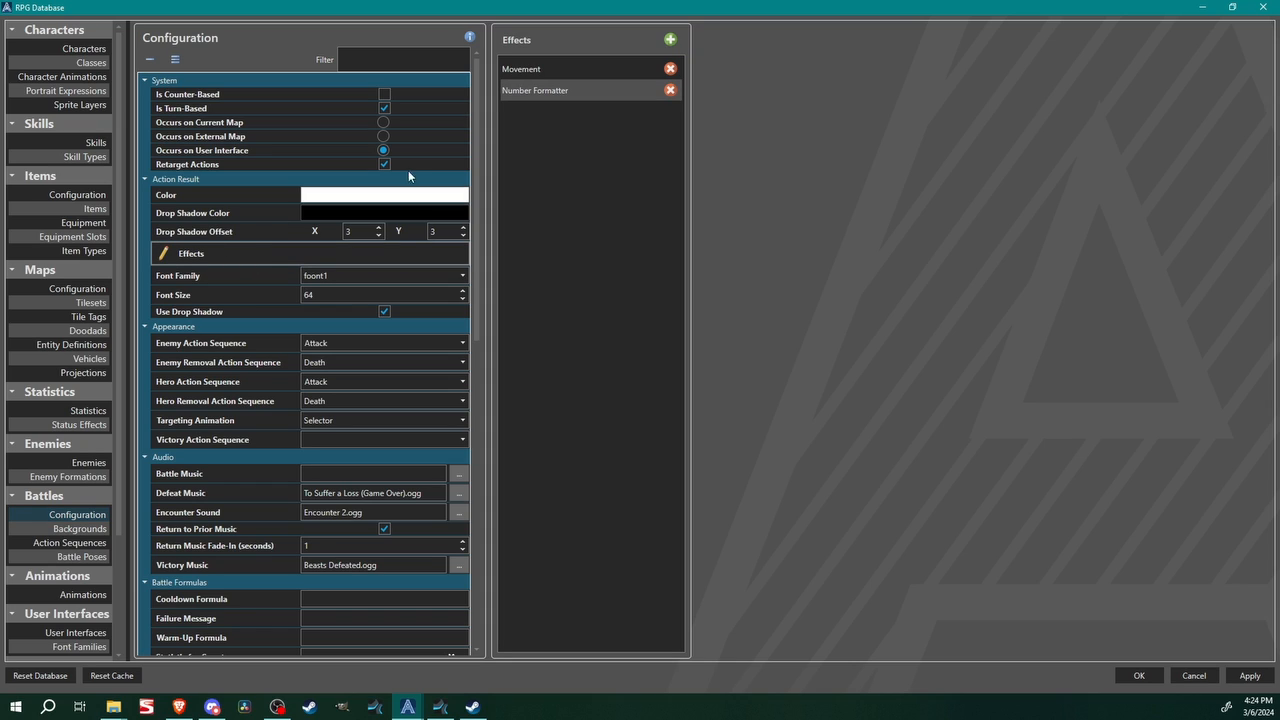
left_click(506, 92)
left_click(516, 71)
left_click(522, 92)
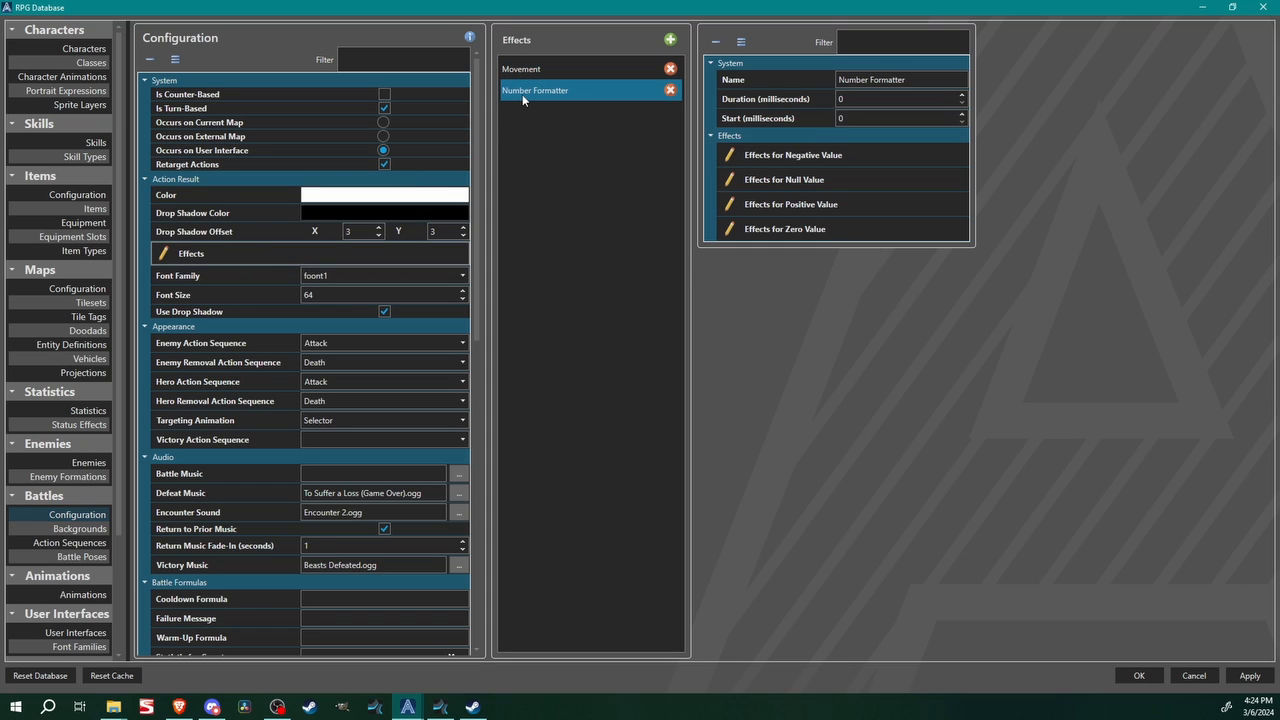
left_click(745, 155)
left_click(1120, 75)
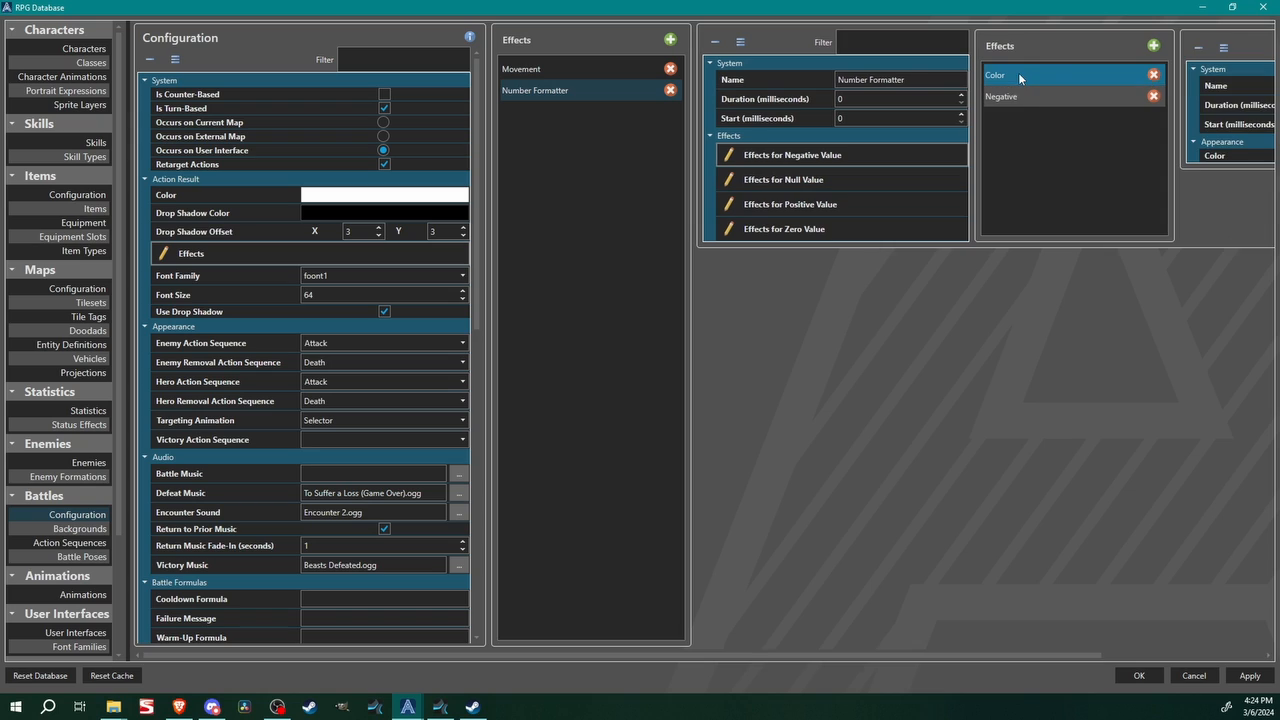
Set the negative-value Color effect to opaque white (#FFFFFFFF) and save the database
left_click_drag(560, 656, 800, 652)
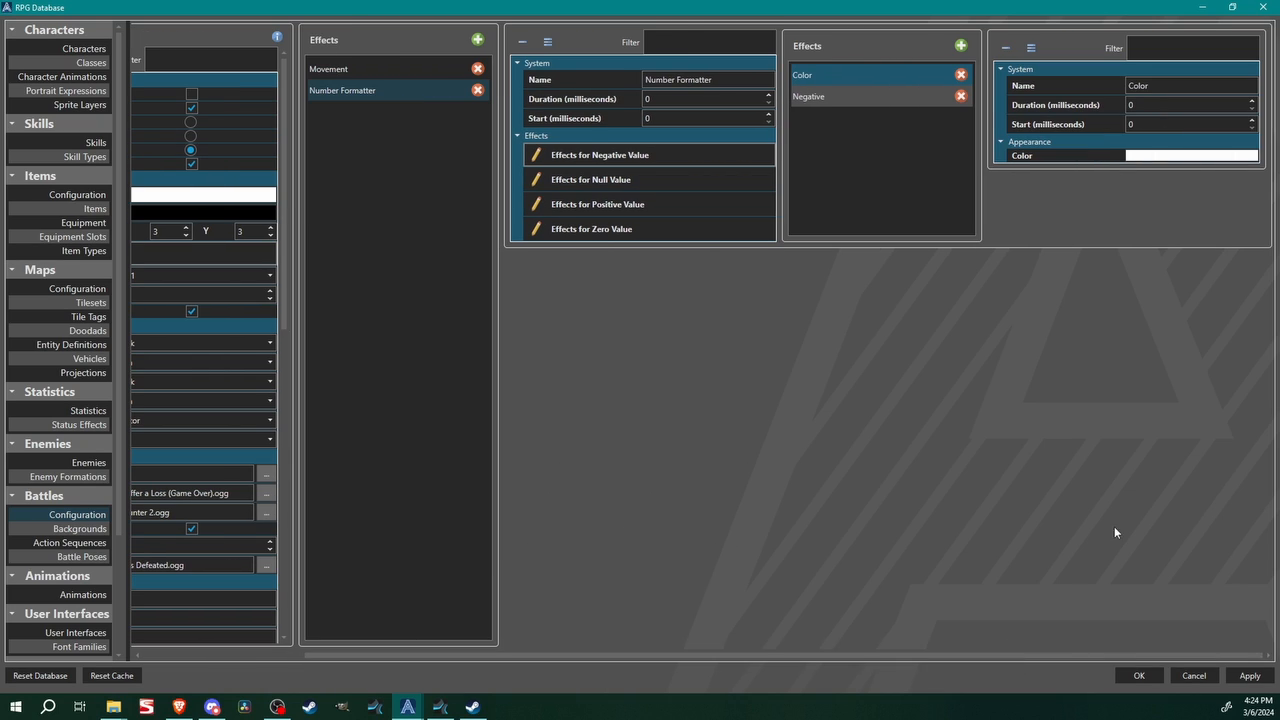
left_click(1180, 160)
left_click_drag(1199, 189, 1254, 190)
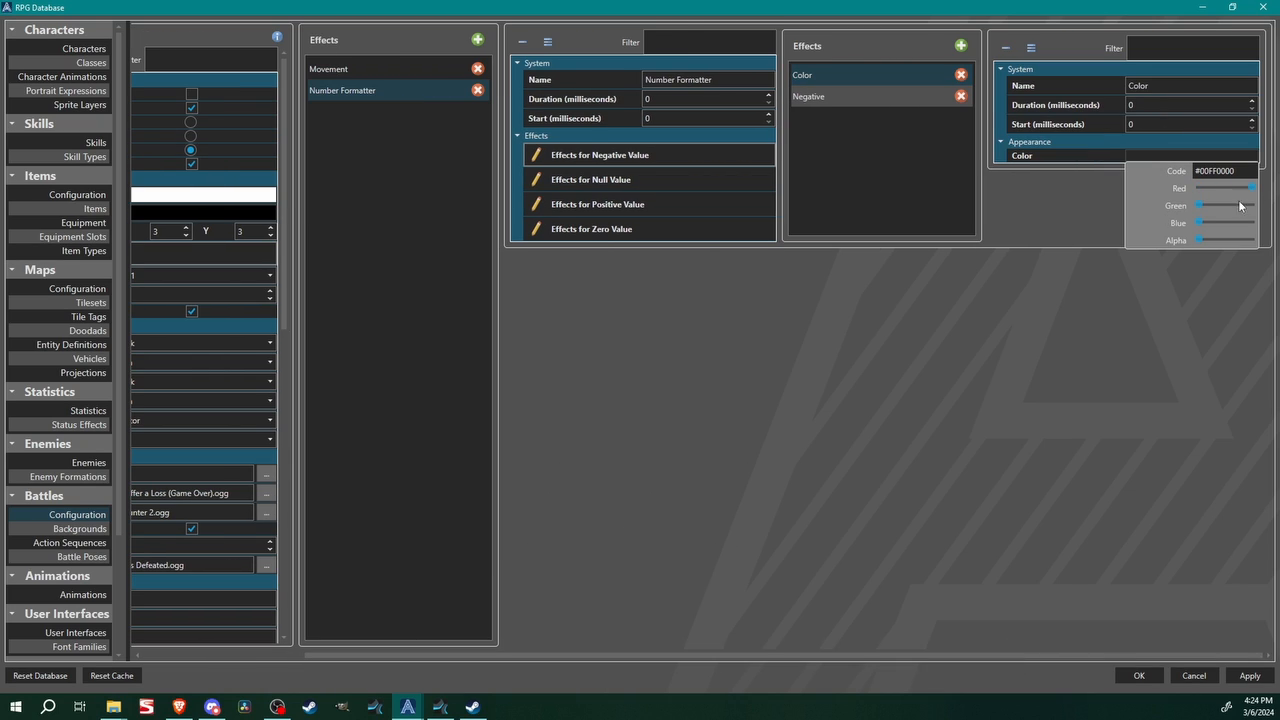
left_click_drag(1231, 241, 1253, 241)
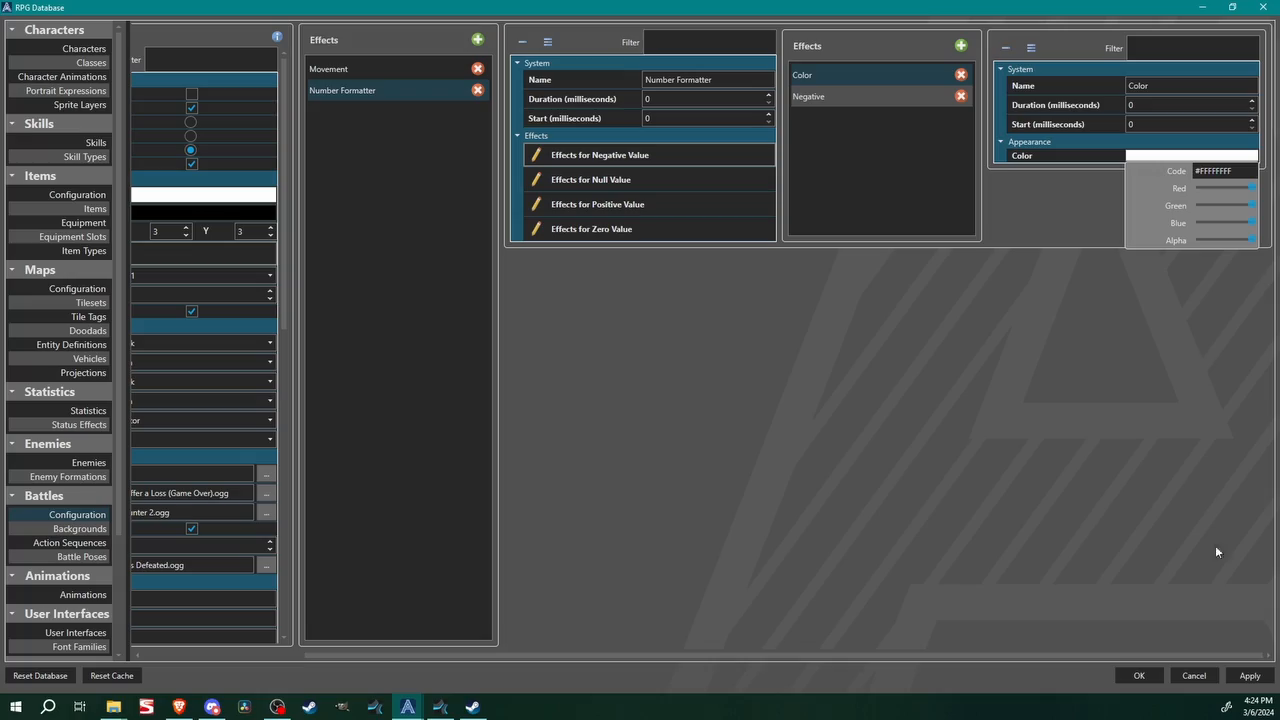
left_click(1250, 676)
left_click(1138, 676)
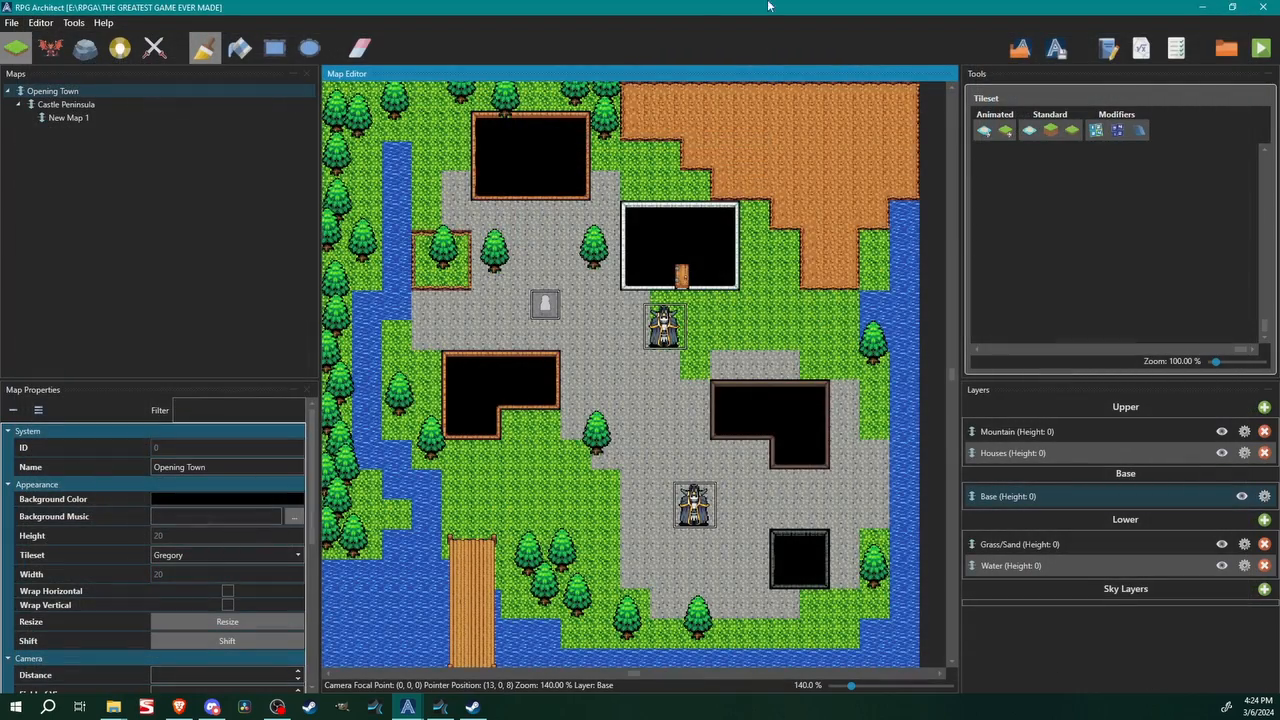
Playtest the battle with the armored figure by attacking until it ends on the town map, and close the playtest
left_click(1261, 48)
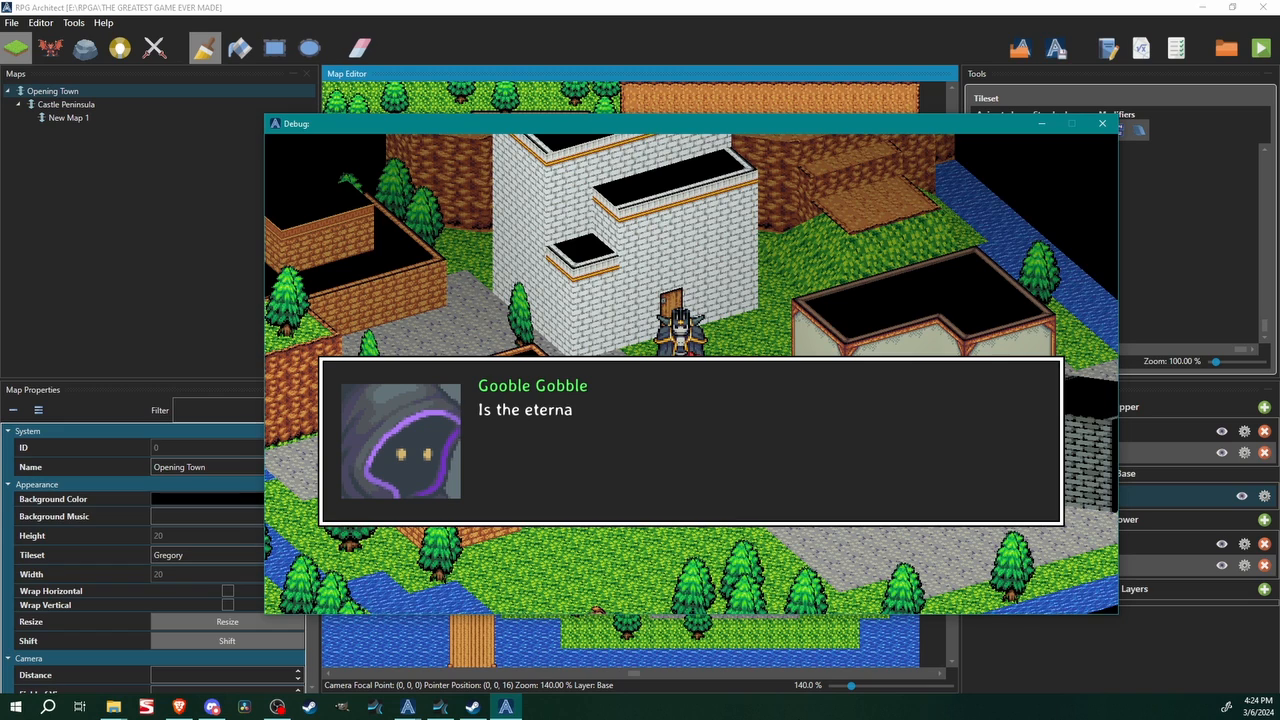
key("Return")
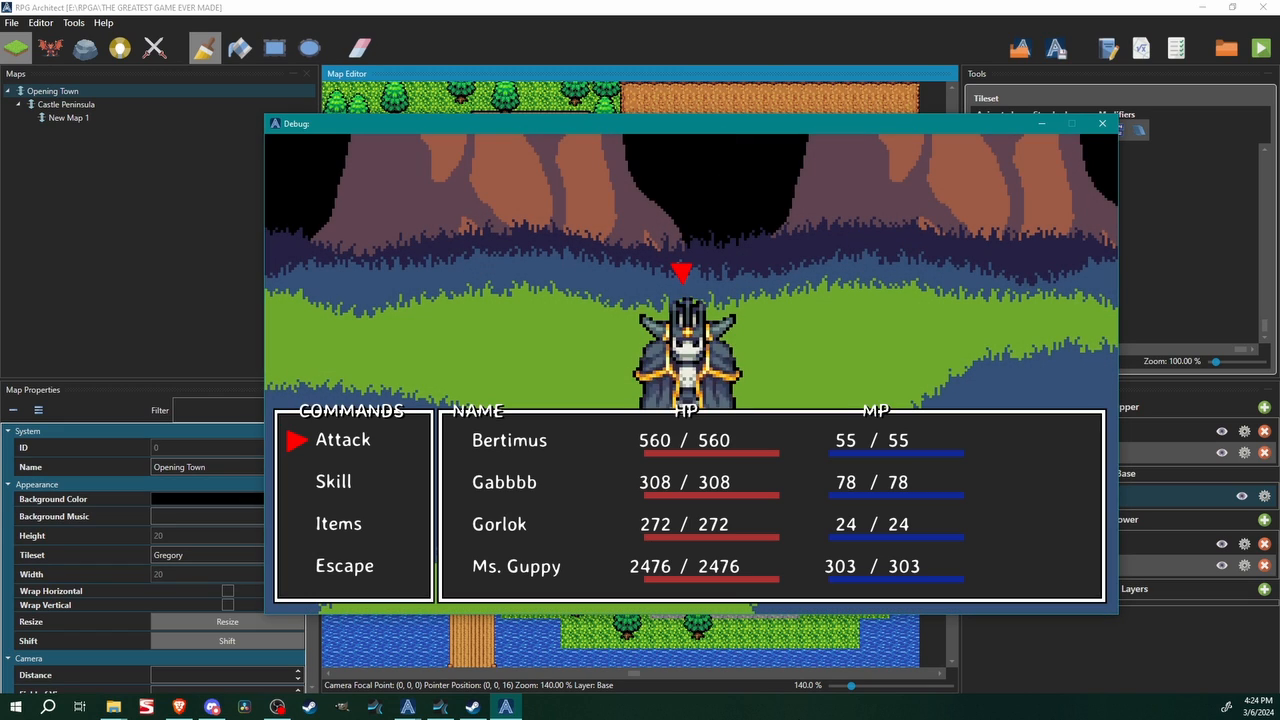
key("Return")
key("Return")
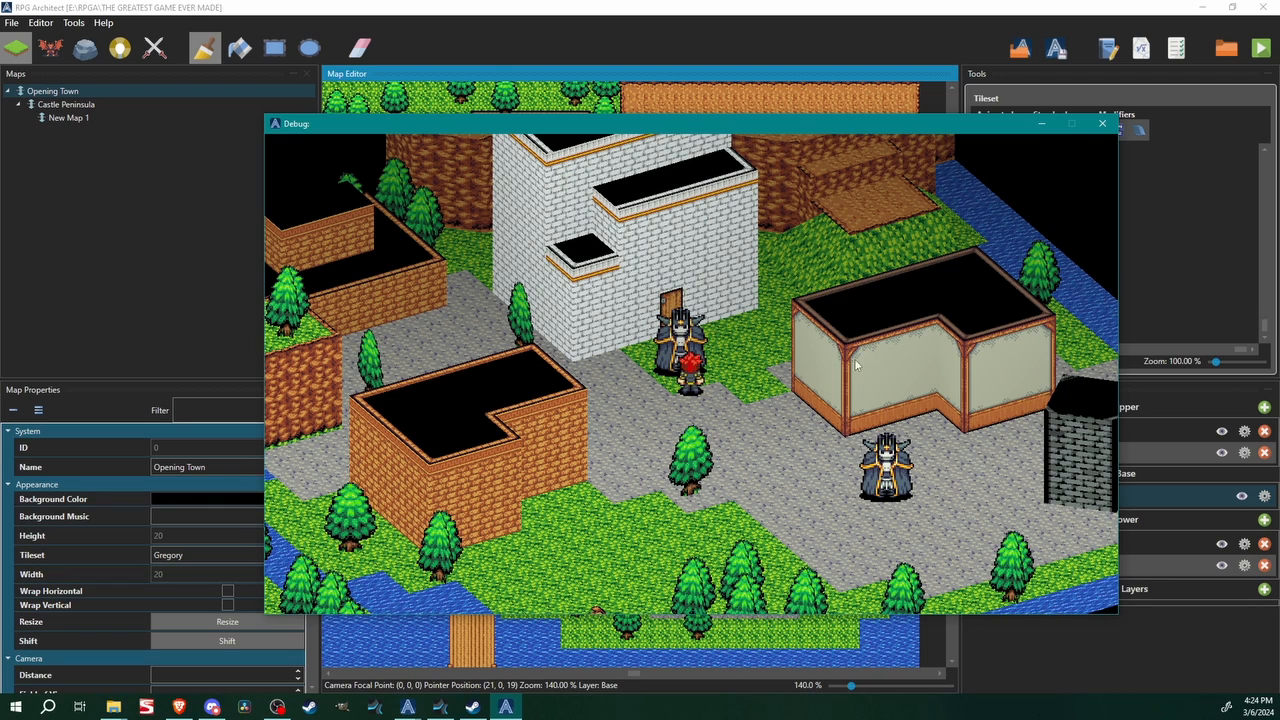
left_click(1102, 123)
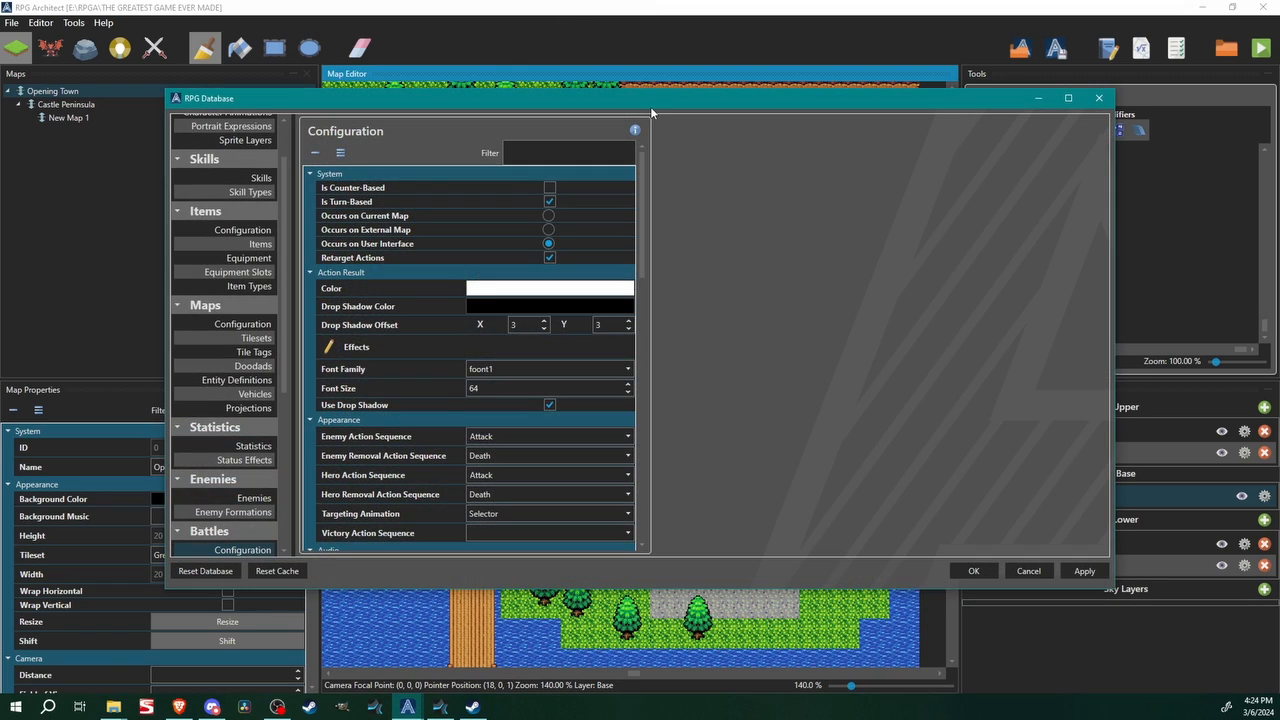
Review the battle configuration's victory script and the available User Interface commands without adding any, and close the database
double_click(650, 102)
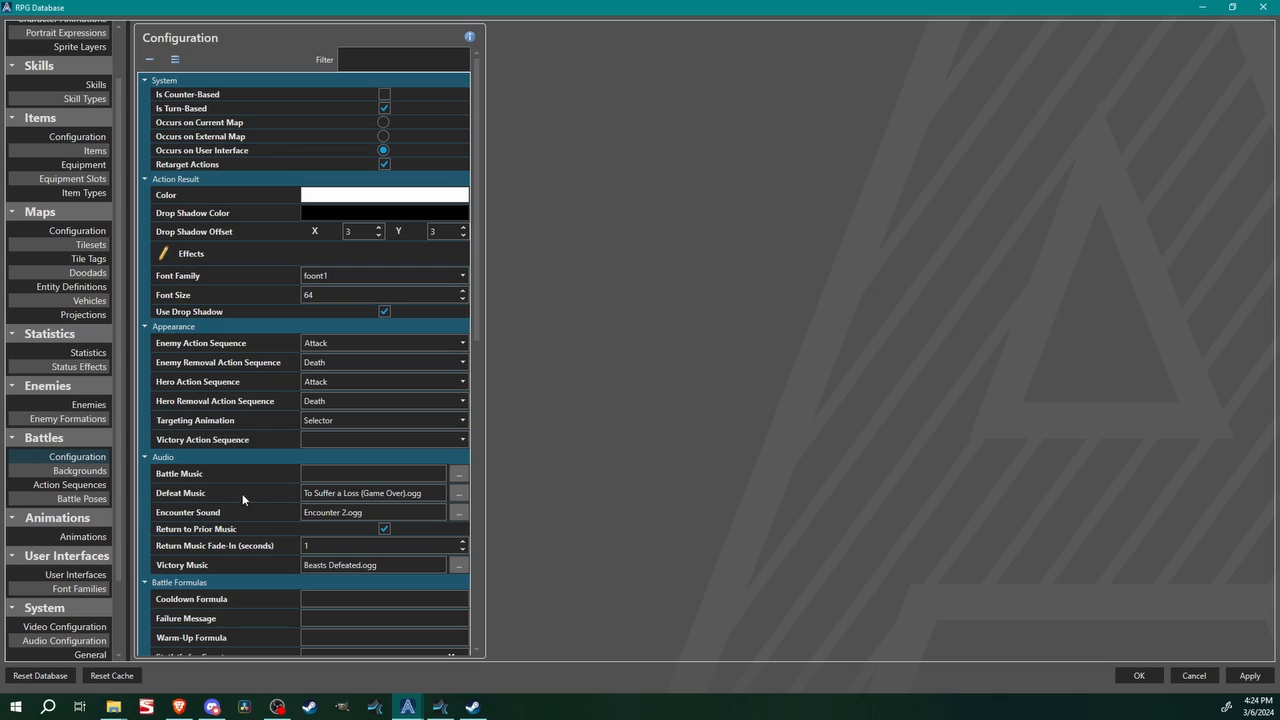
scroll(242, 493, "down", 5)
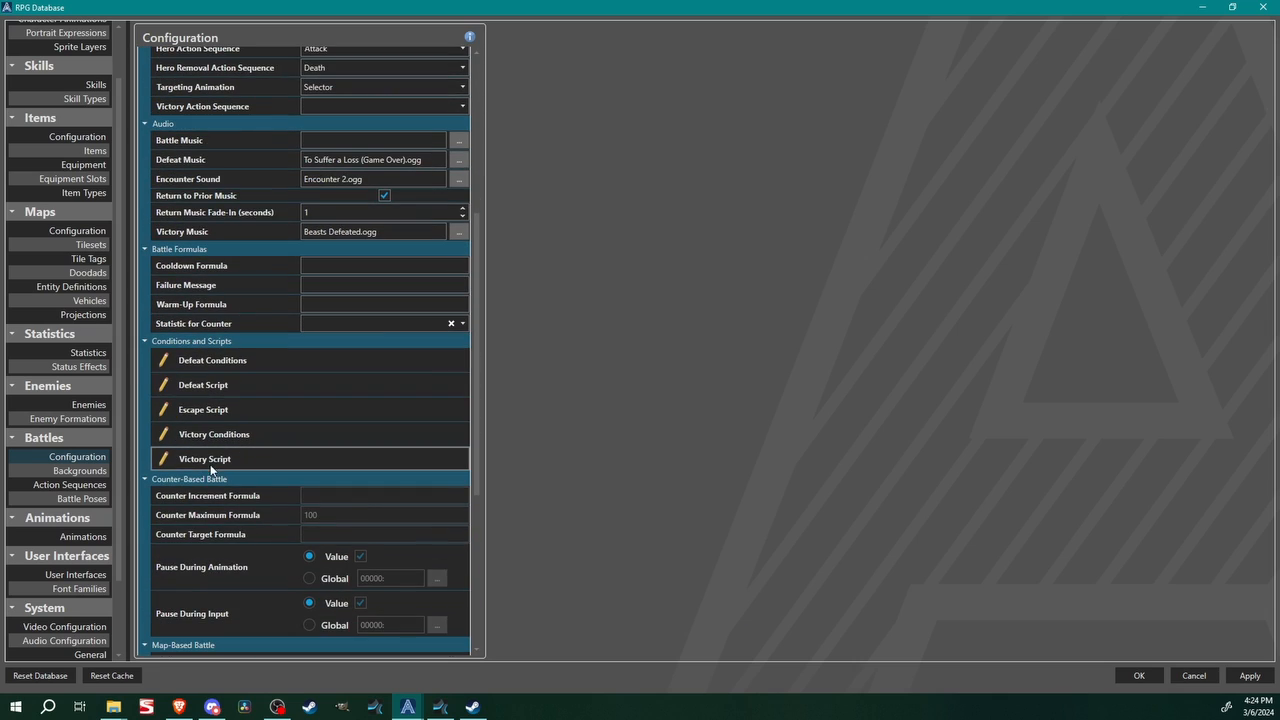
left_click(202, 462)
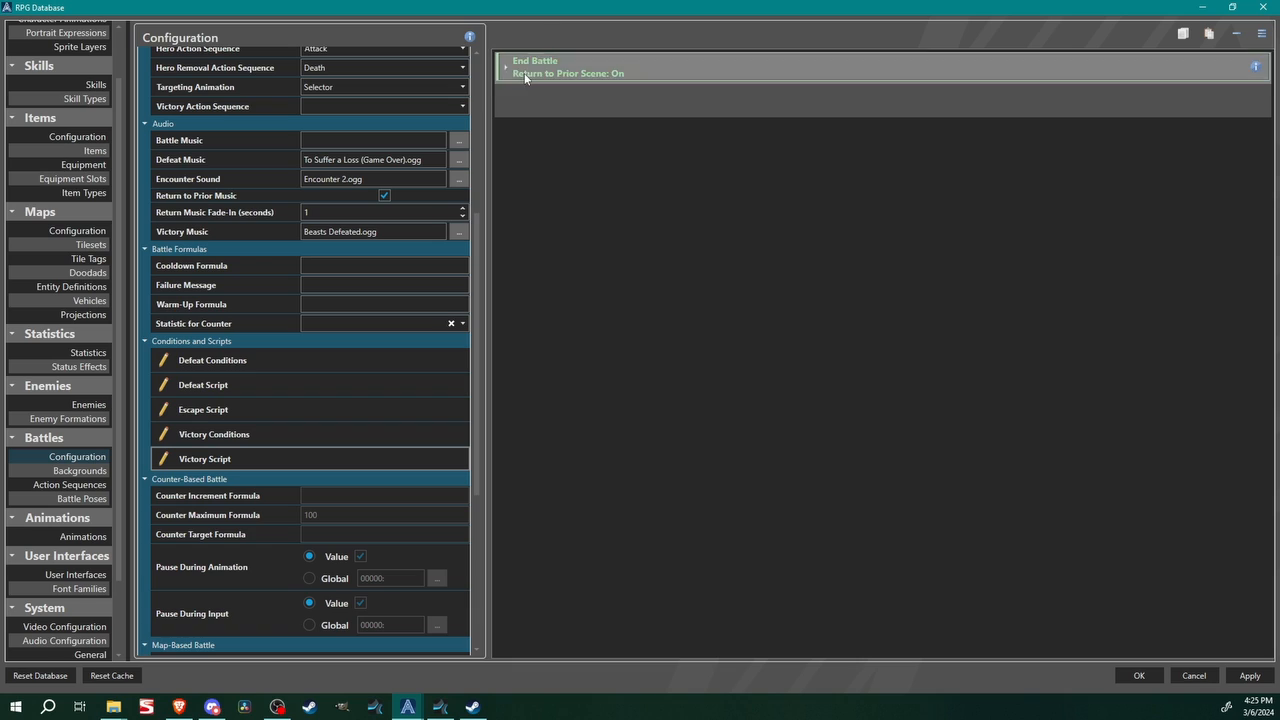
left_click(512, 103)
right_click(533, 105)
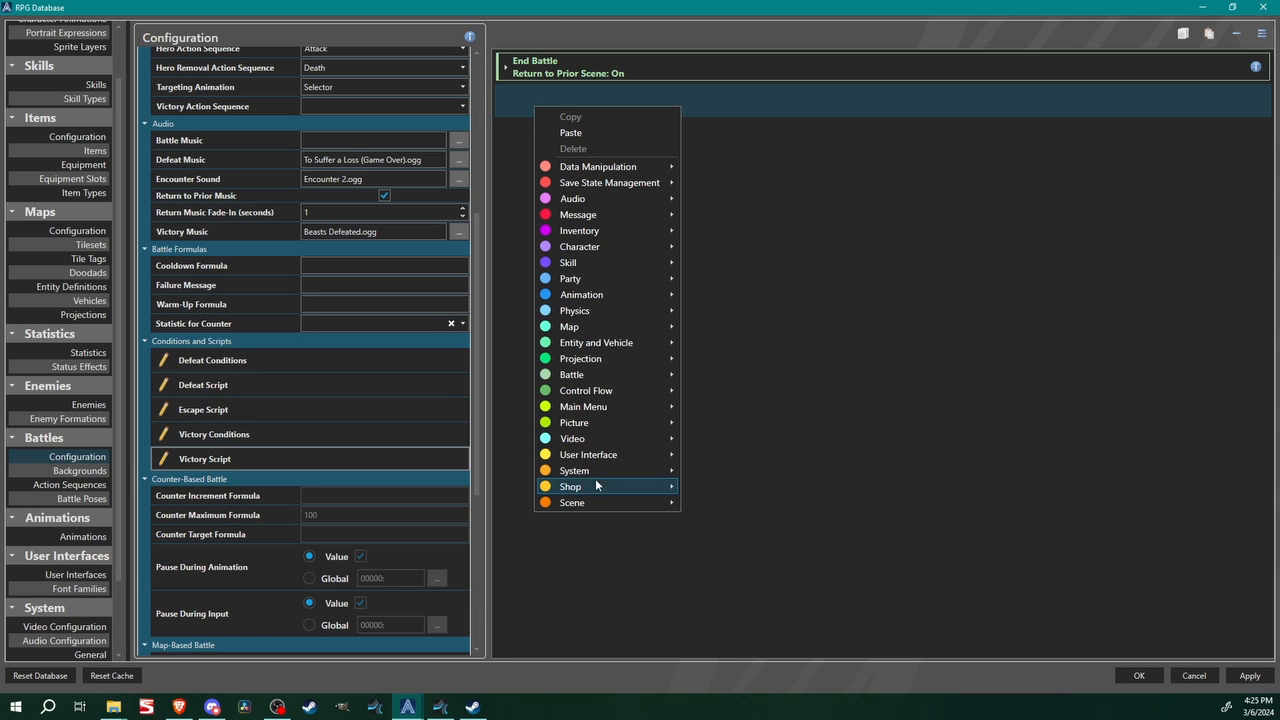
mouse_move(600, 456)
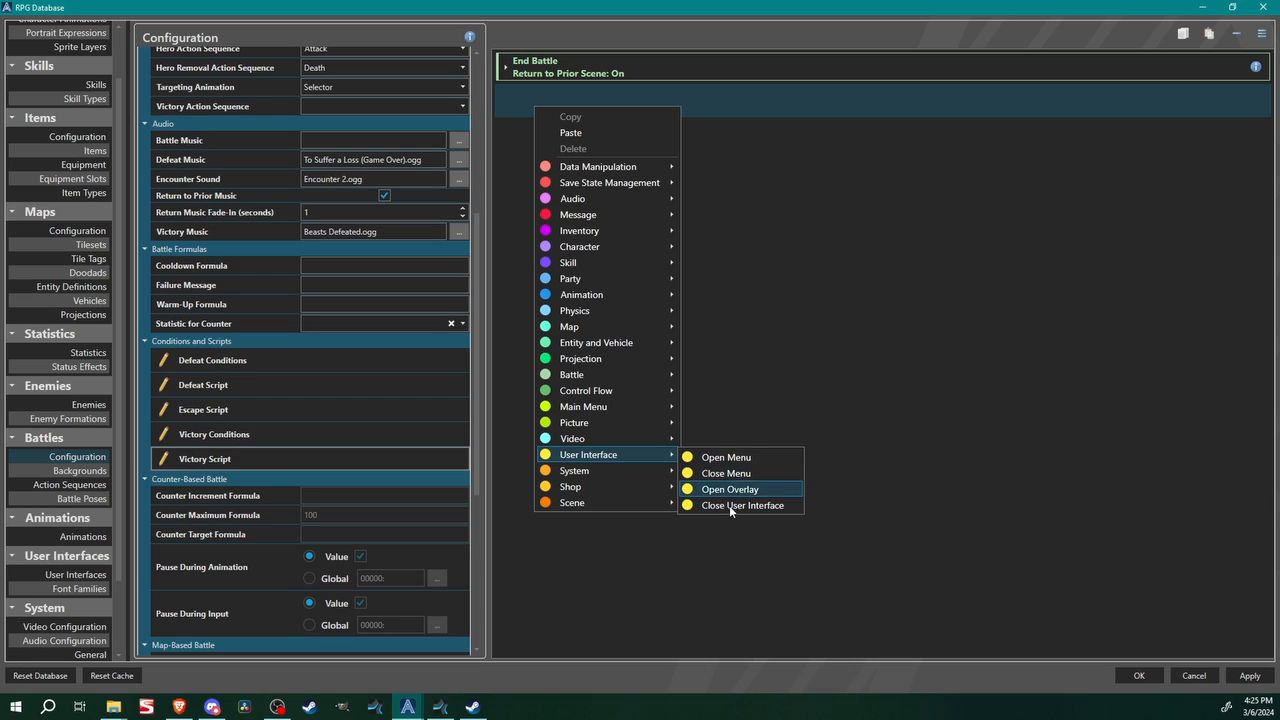
left_click(1009, 391)
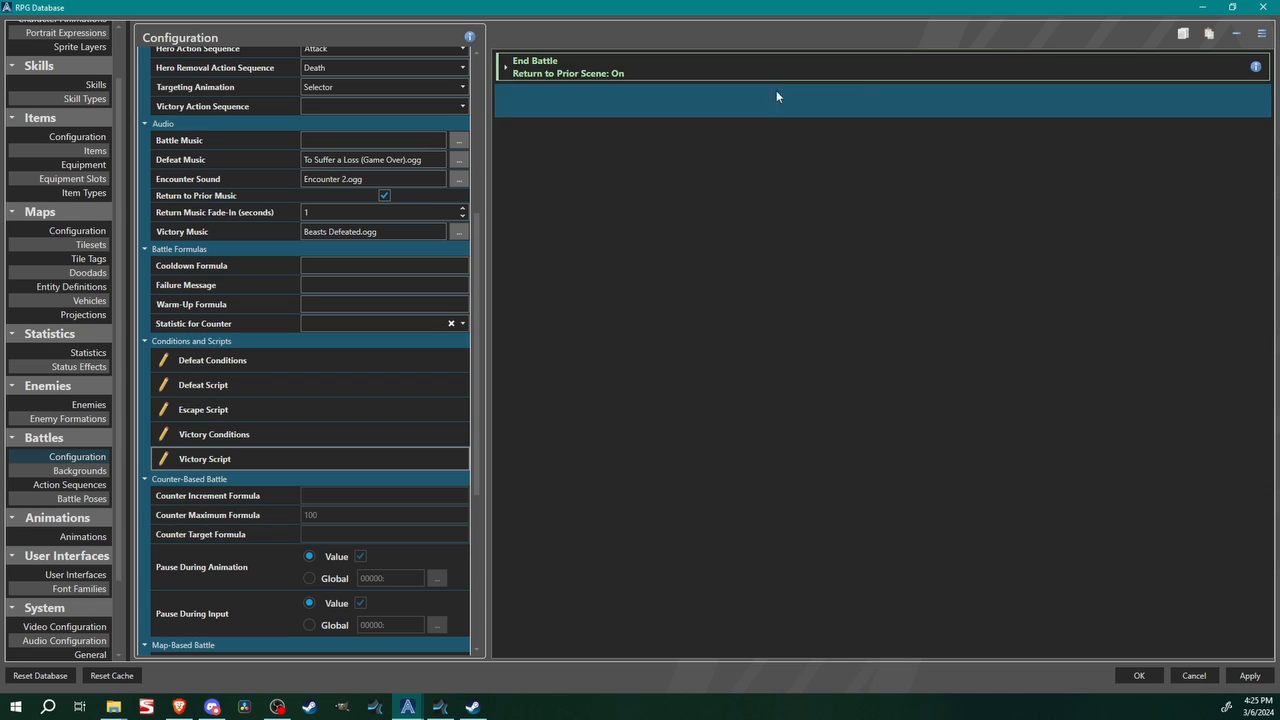
left_click(1138, 676)
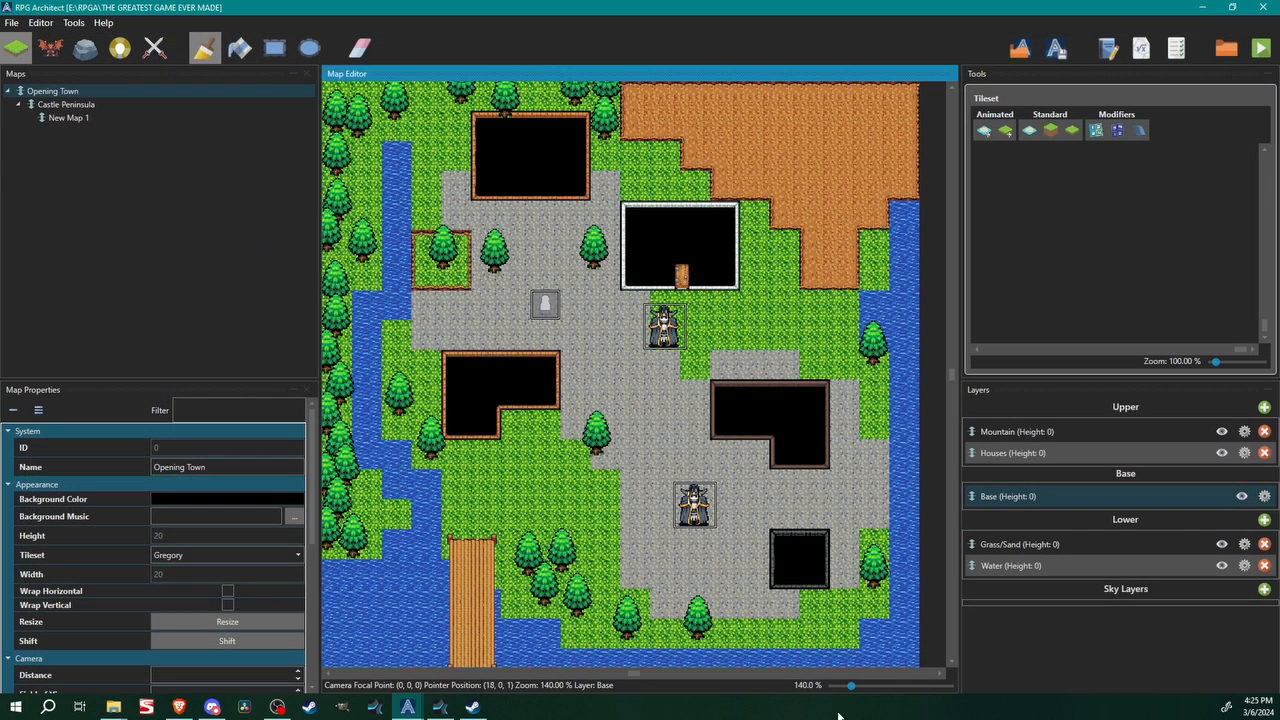